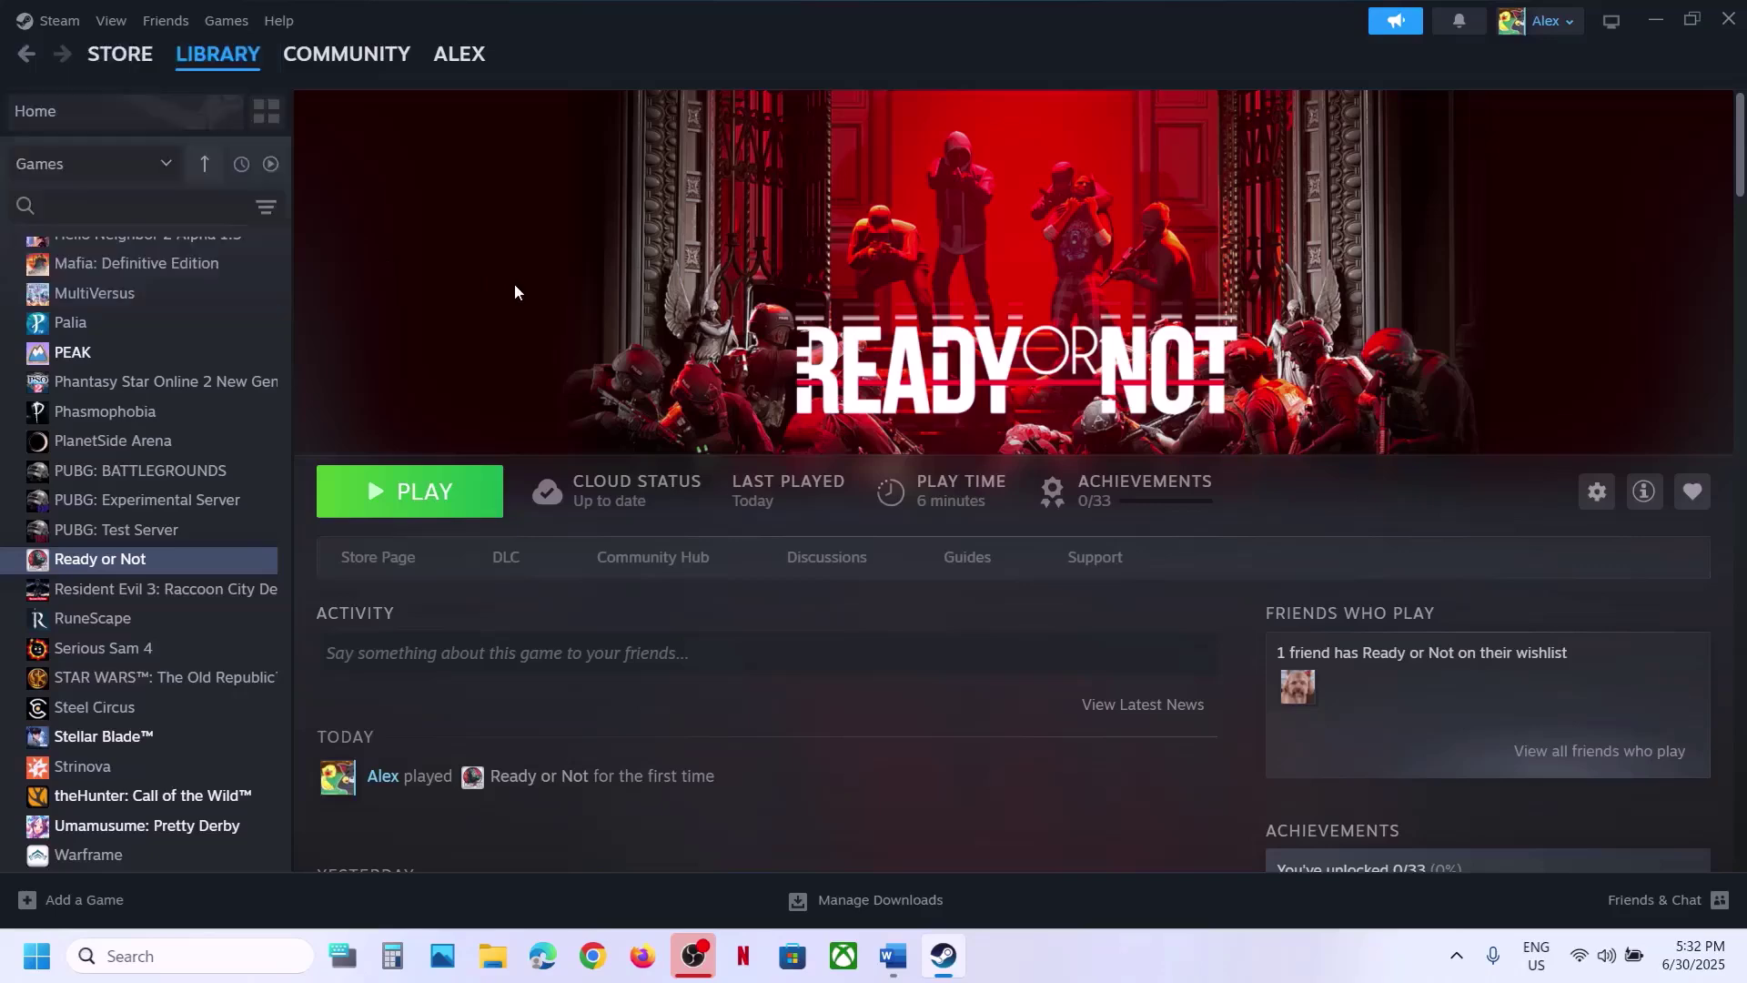
# View the computer's power options, including Restart, and close them without choosing any
pyautogui.click(41, 958)
pyautogui.click(661, 878)
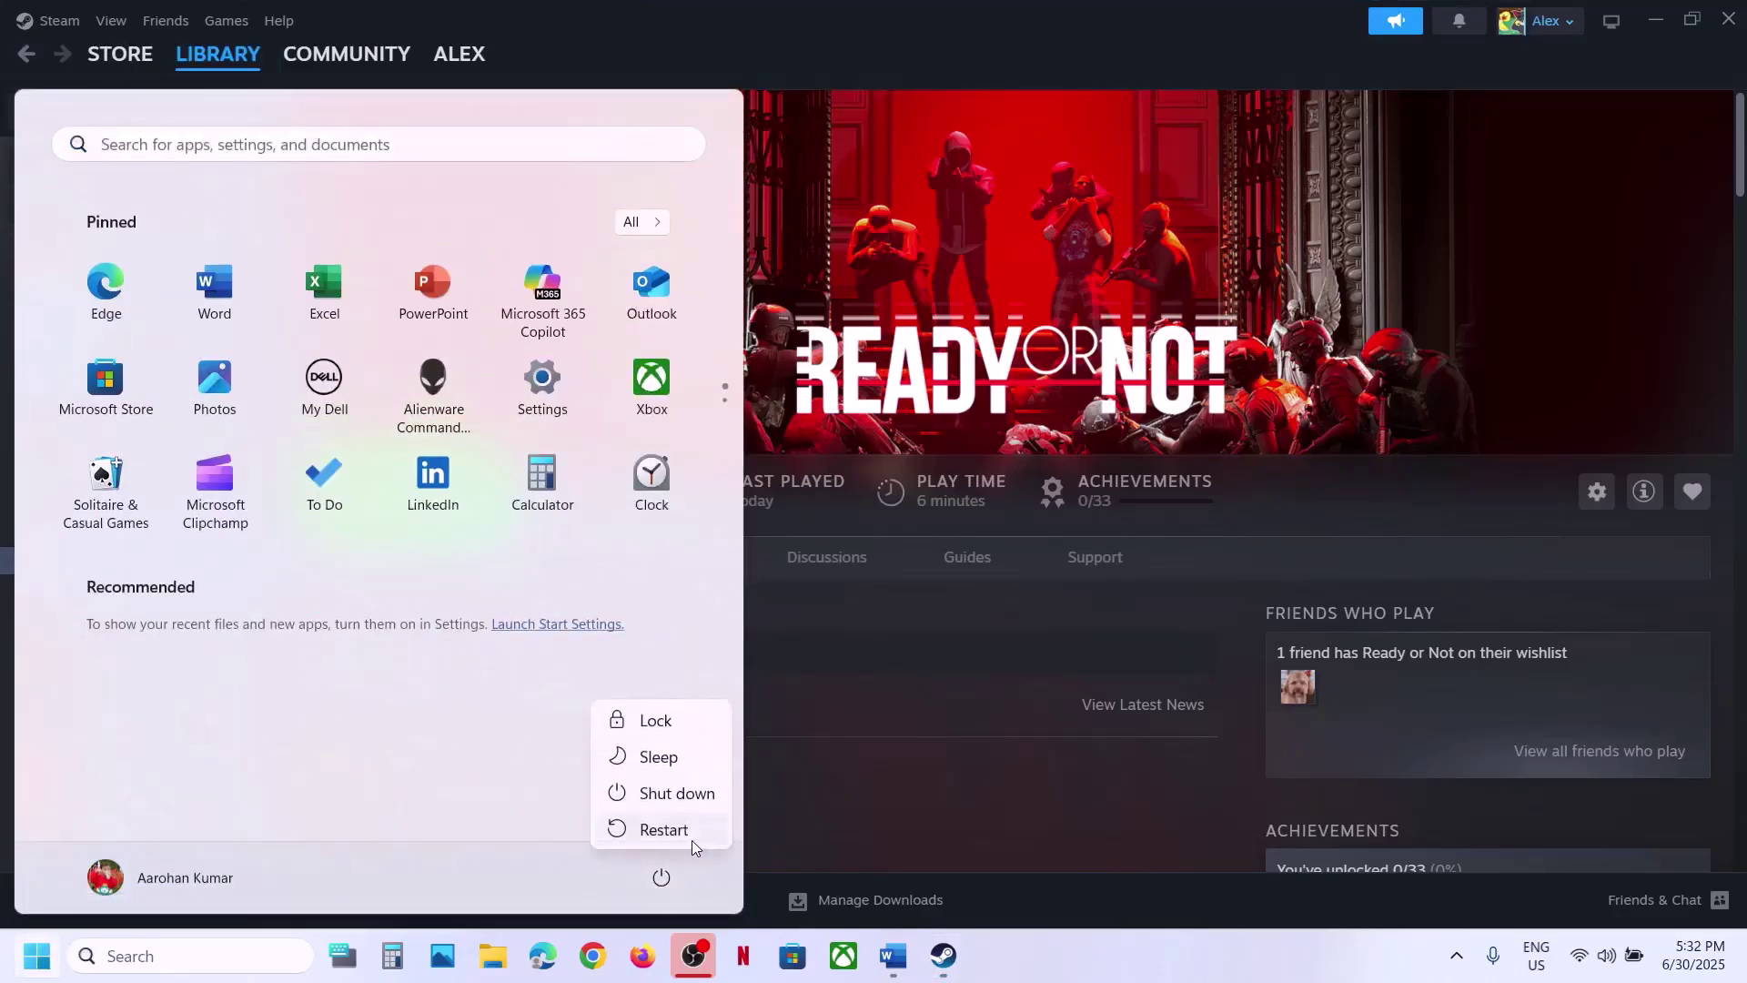
pyautogui.press('Escape')
pyautogui.press('Escape')
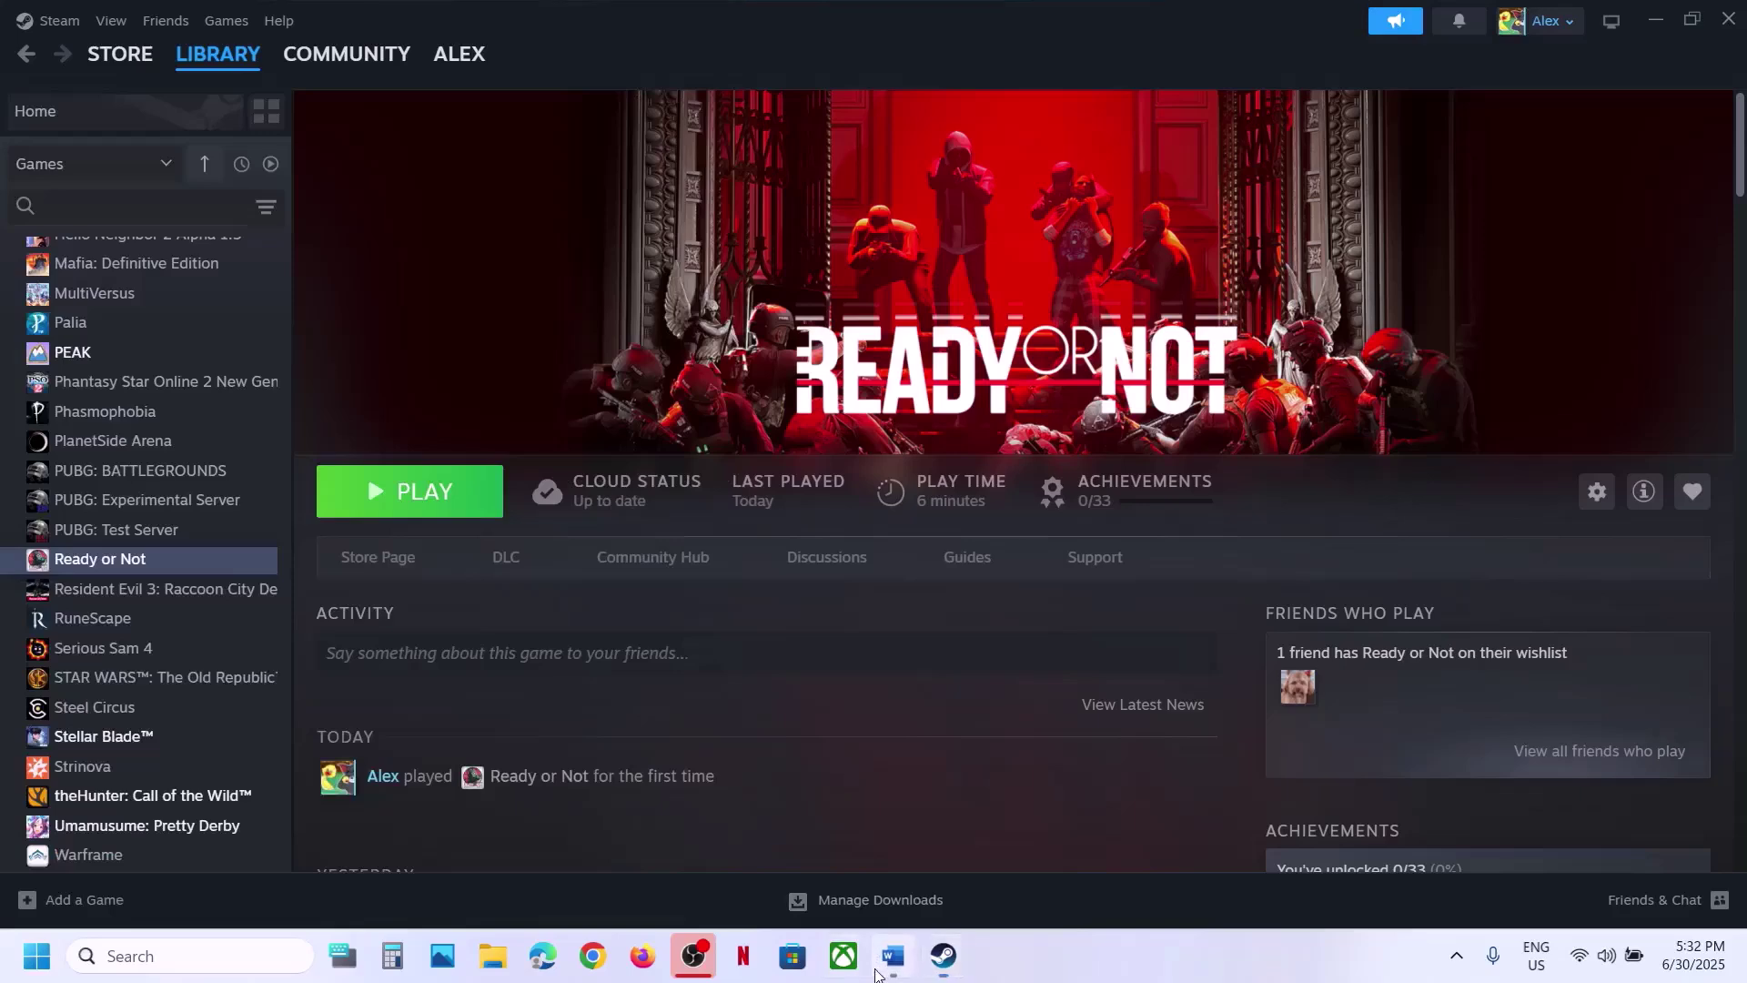
# Read step 2 in the Word notes, then view Ready or Not's launch options in Steam and cancel the launch
pyautogui.click(891, 956)
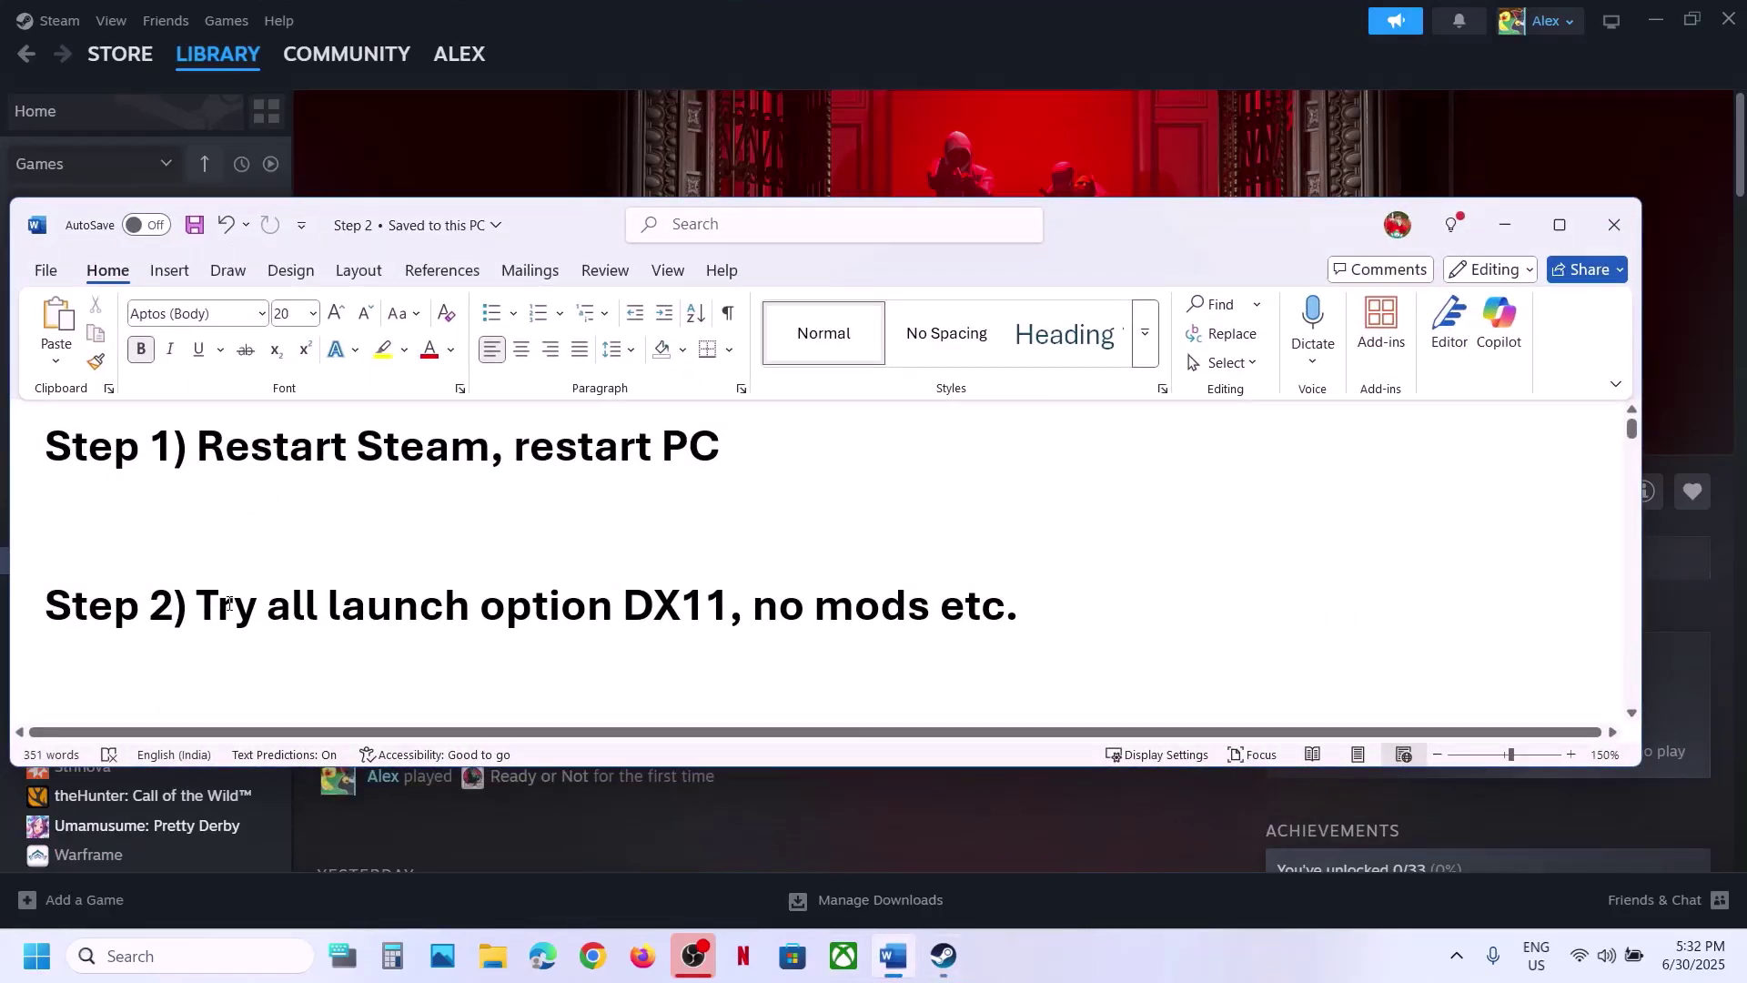
pyautogui.moveTo(229, 602); pyautogui.dragTo(798, 595)
pyautogui.click(1008, 107)
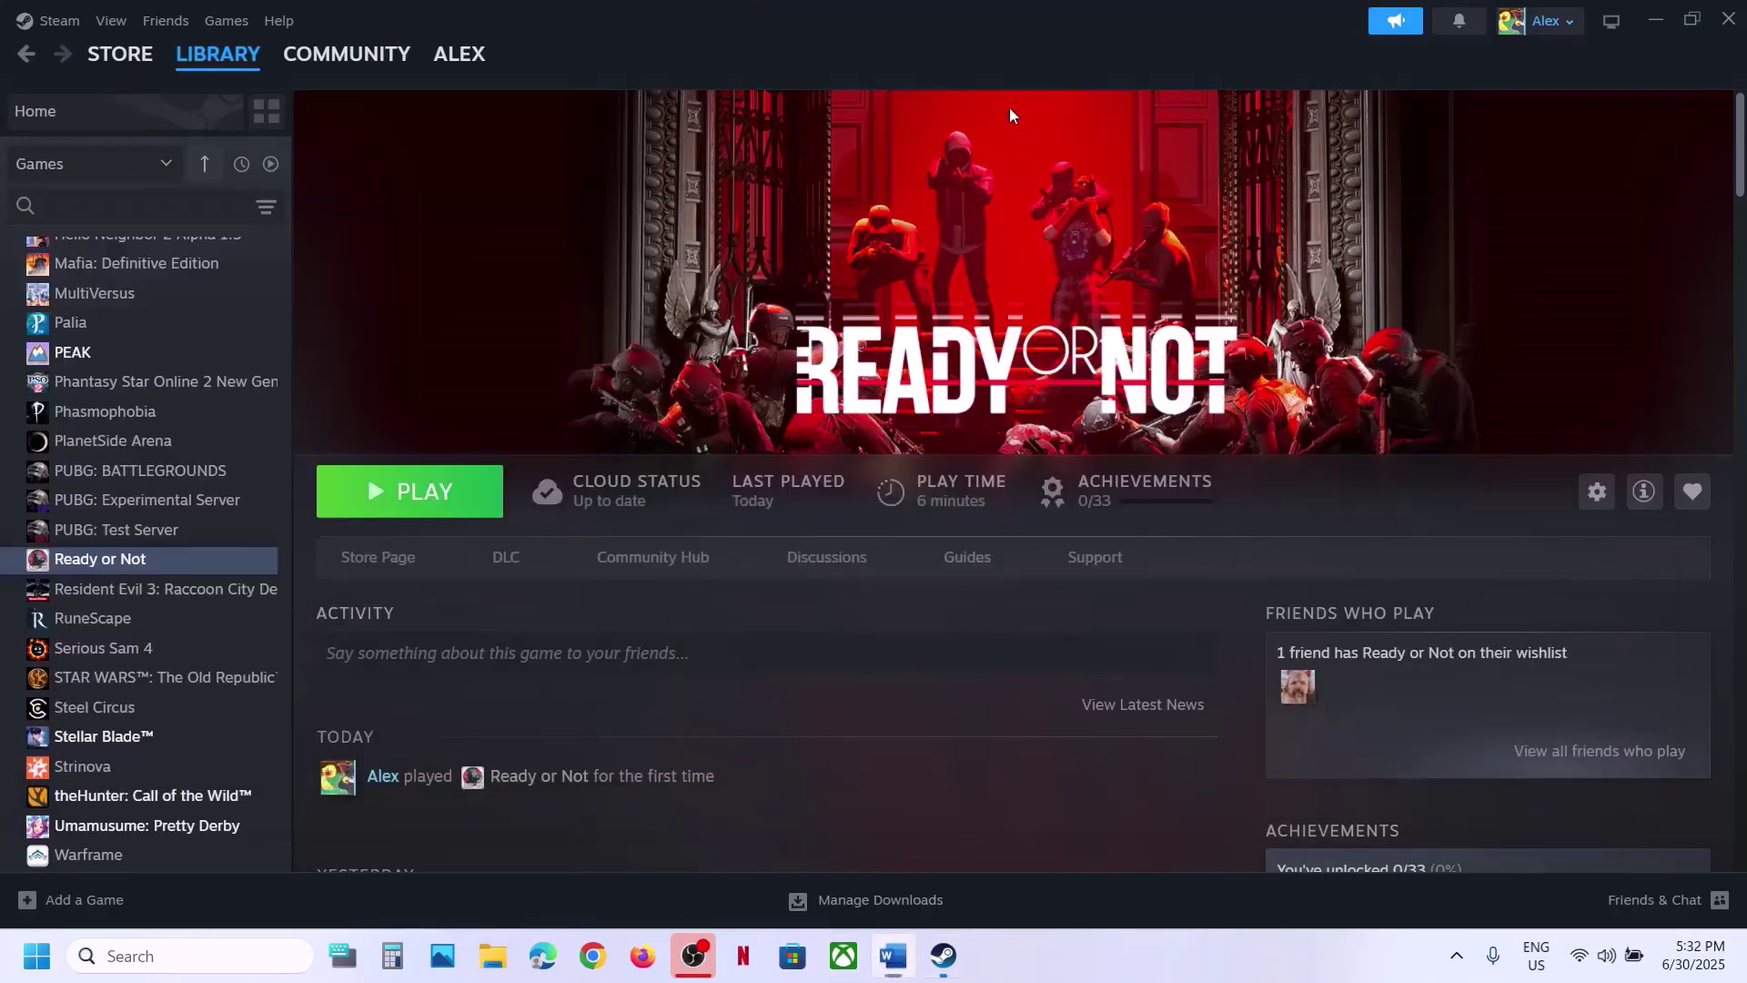
pyautogui.click(403, 508)
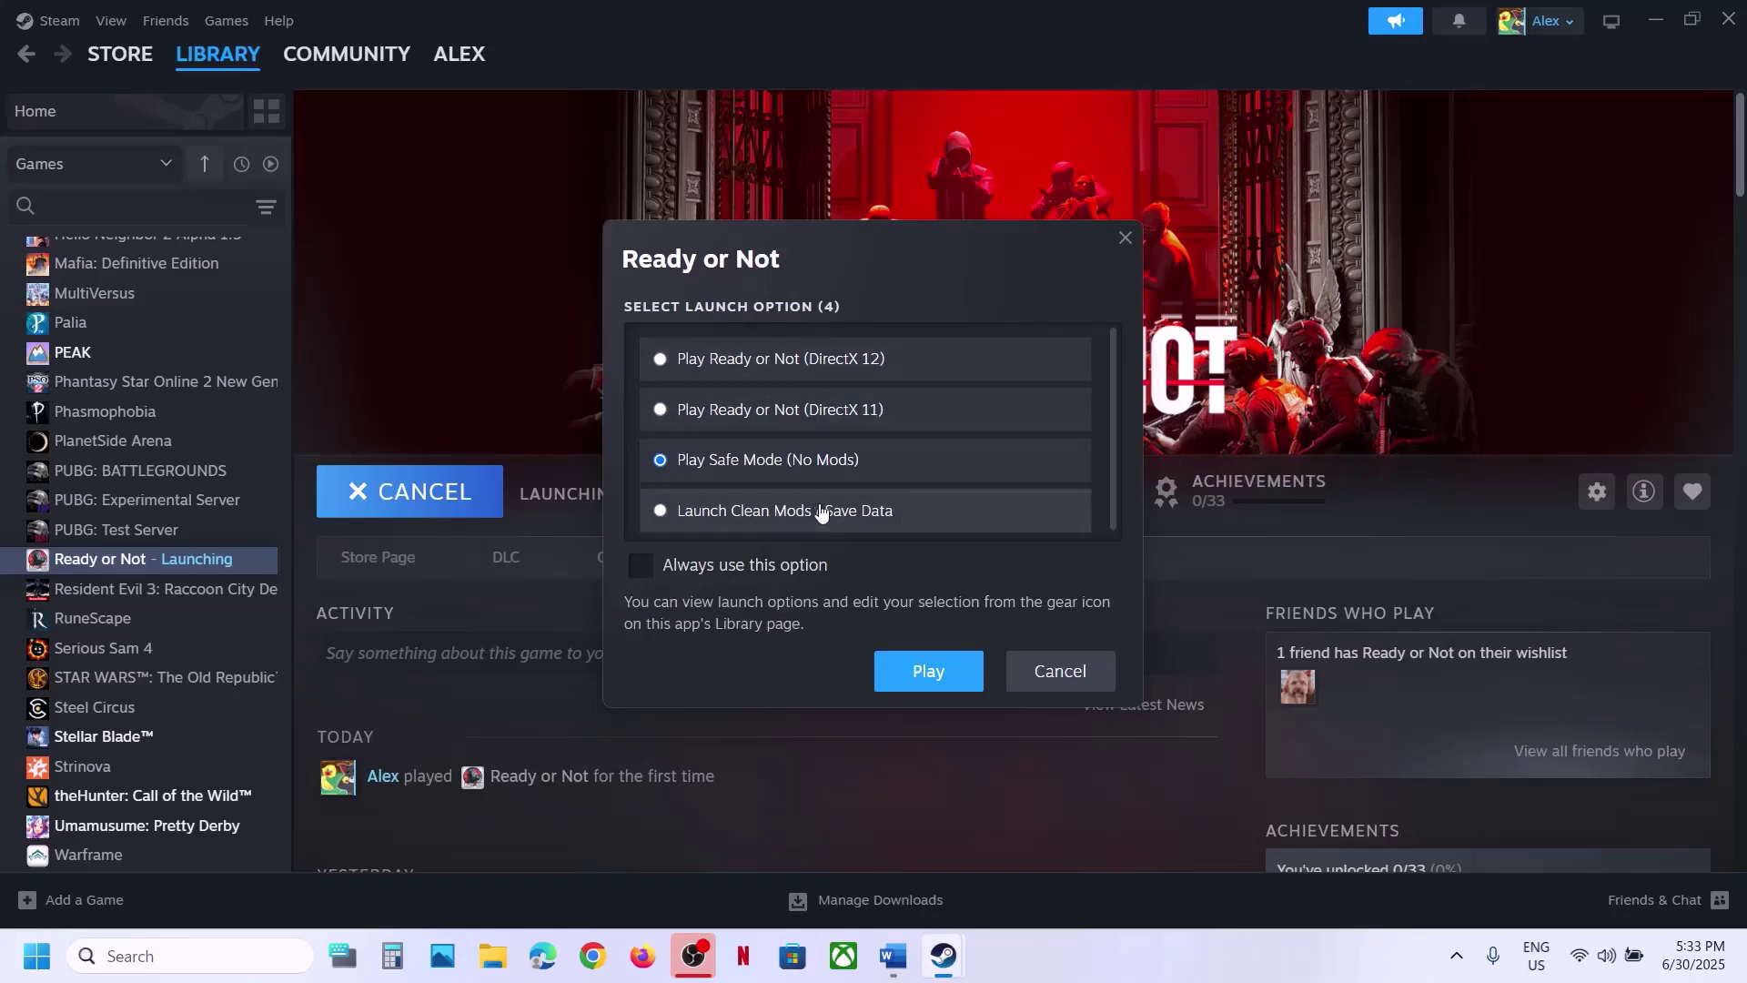
pyautogui.click(1044, 671)
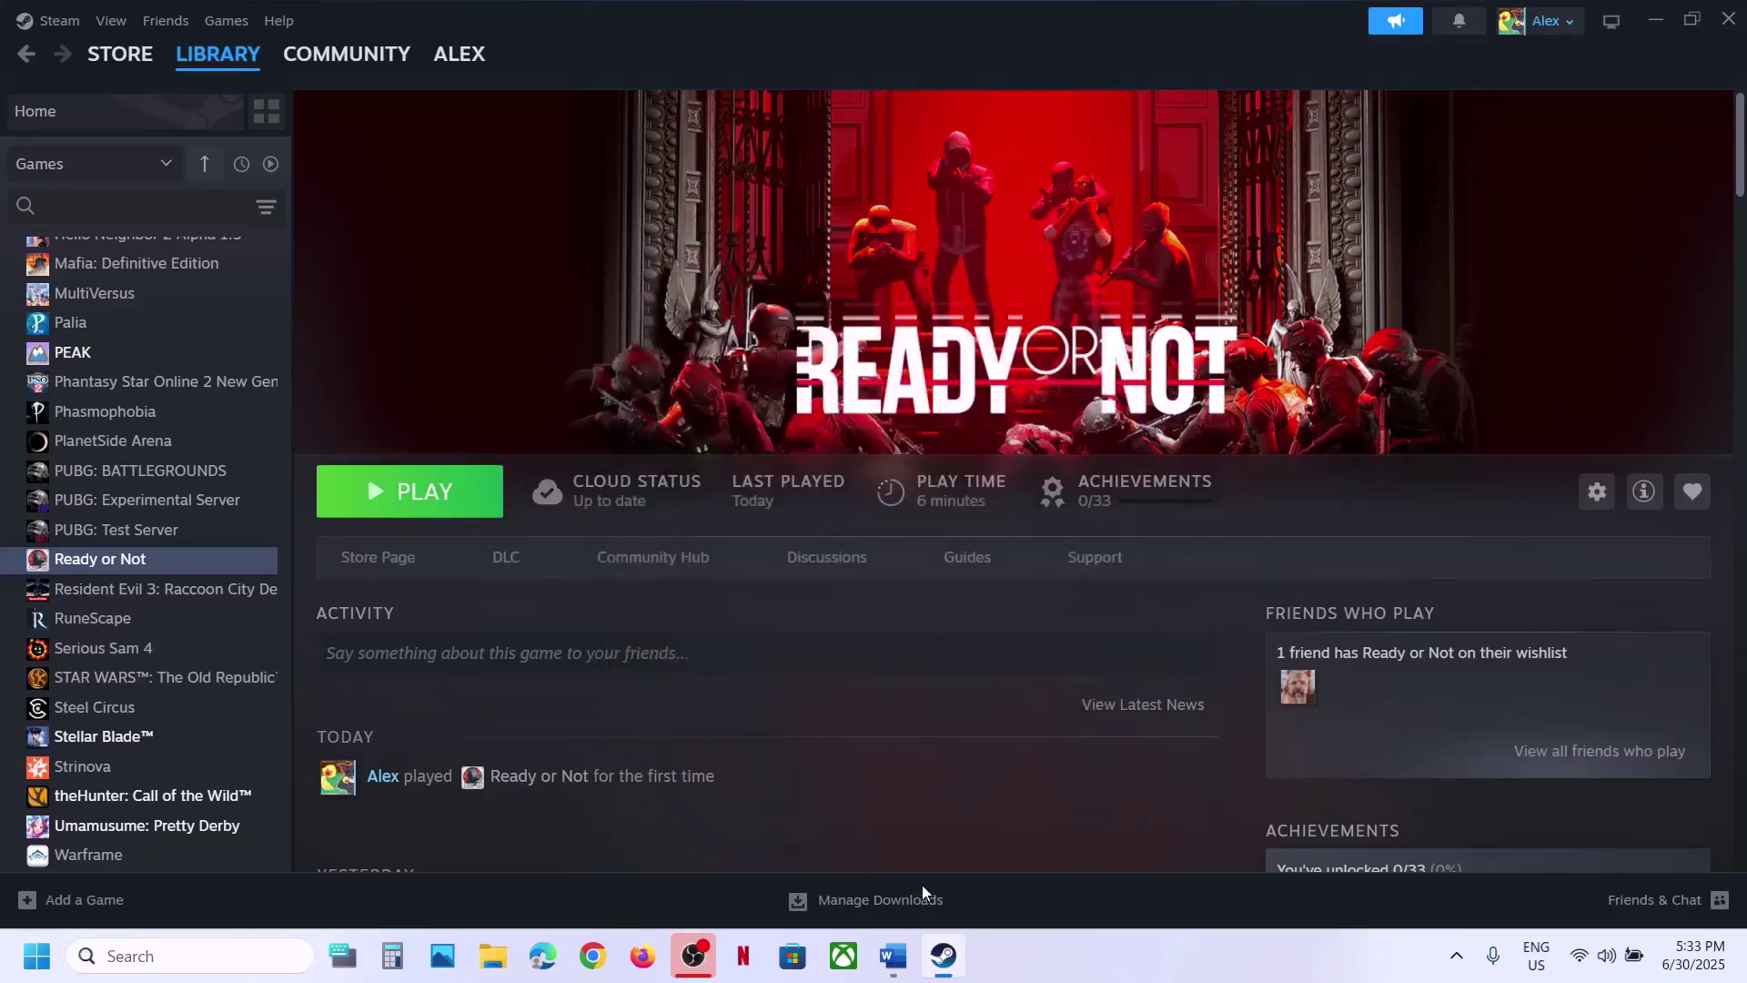
# Switch to the Word notes and read step 3 about deleting the config file and losing saved settings
pyautogui.click(893, 956)
pyautogui.scroll(-2, 713, 655)
pyautogui.scroll(-1, 714, 655)
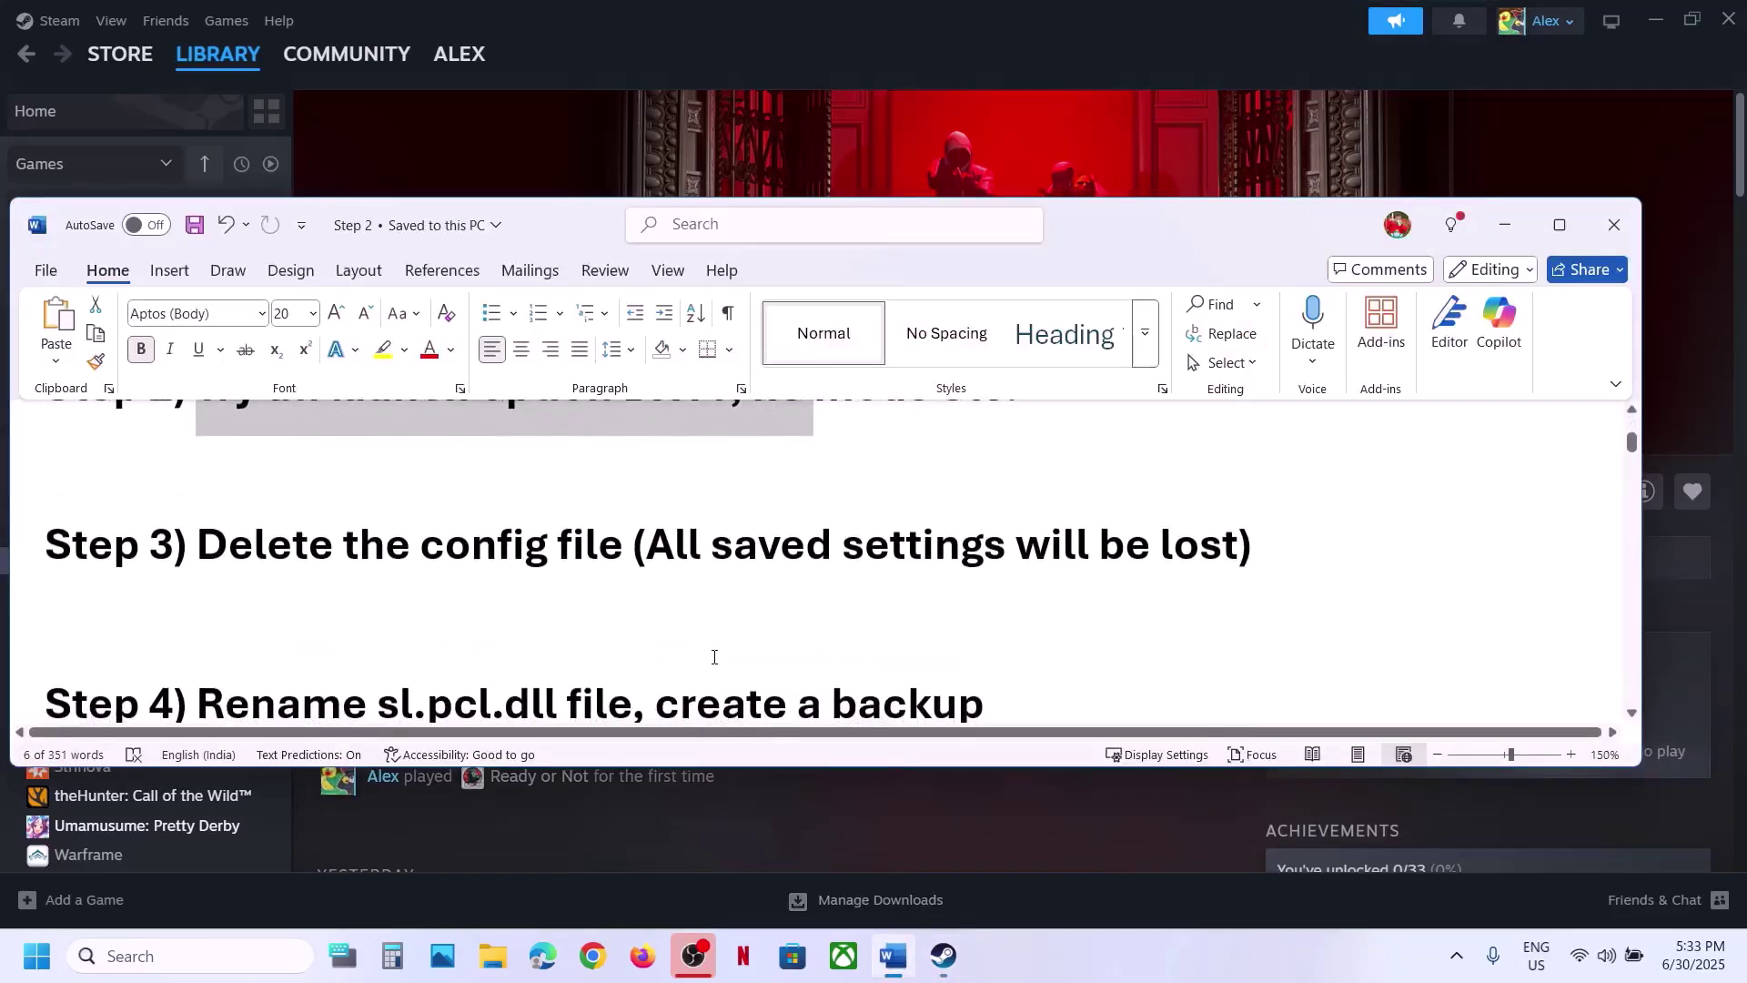
pyautogui.scroll(1, 714, 655)
pyautogui.moveTo(245, 592); pyautogui.dragTo(637, 603)
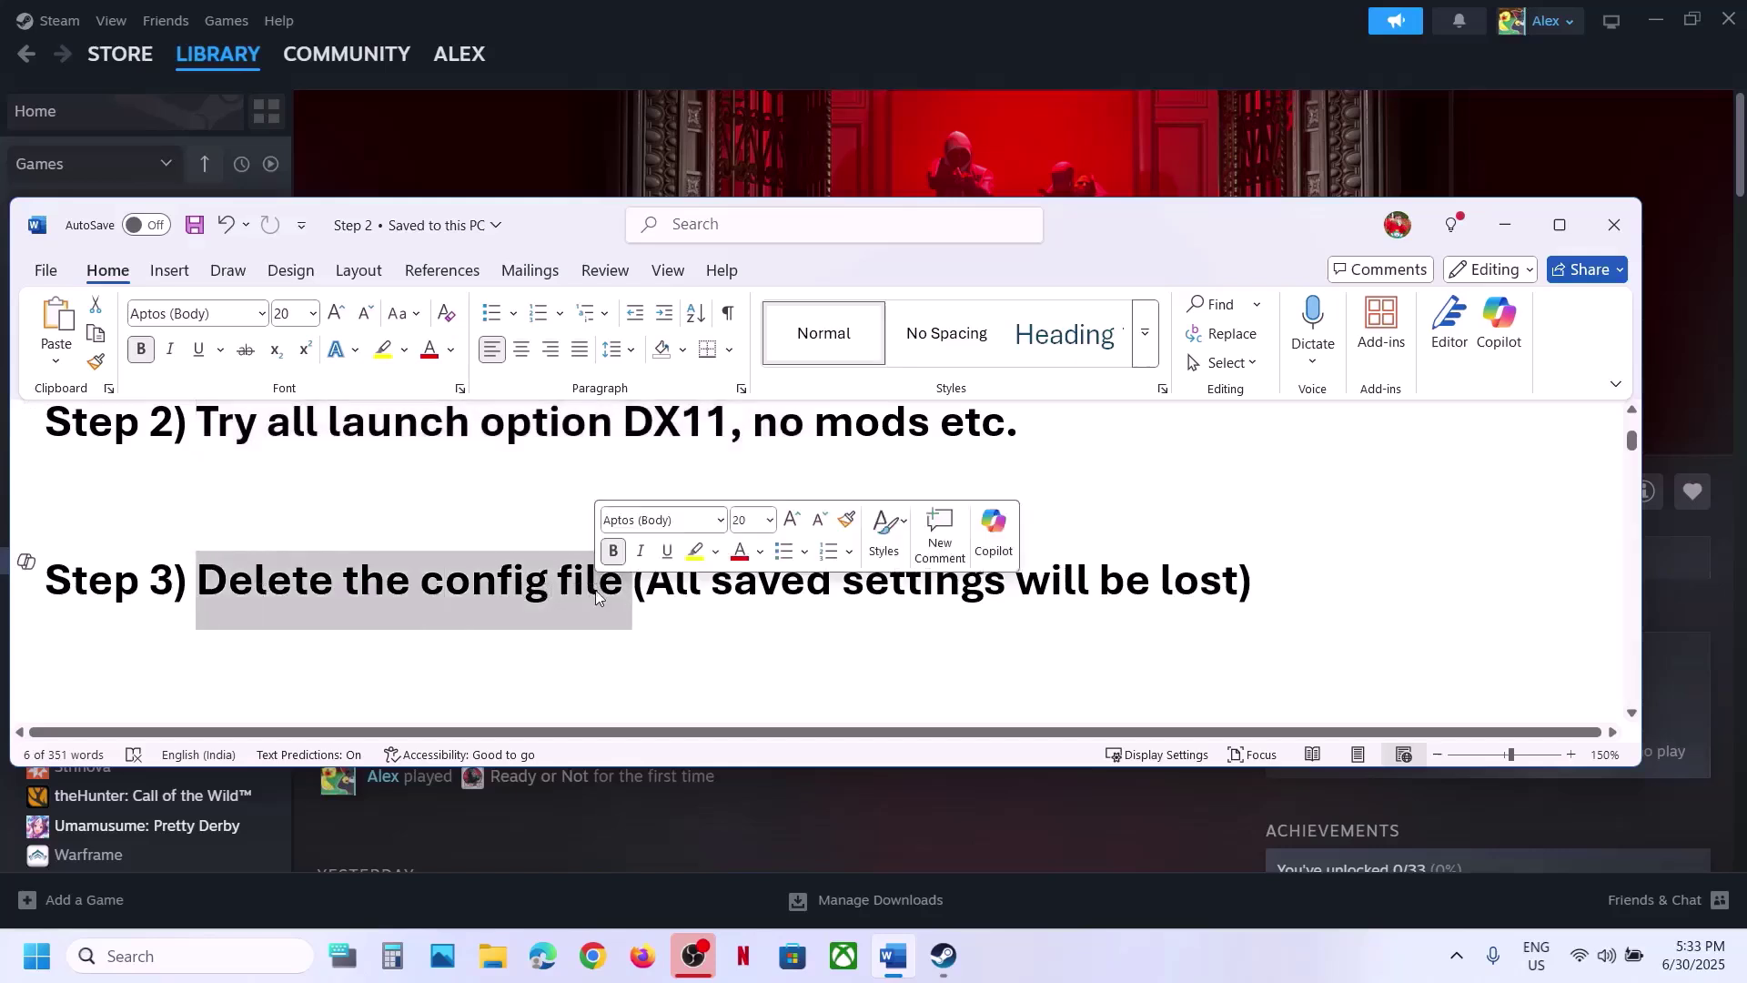
pyautogui.click(674, 600)
pyautogui.moveTo(648, 572); pyautogui.dragTo(1238, 582)
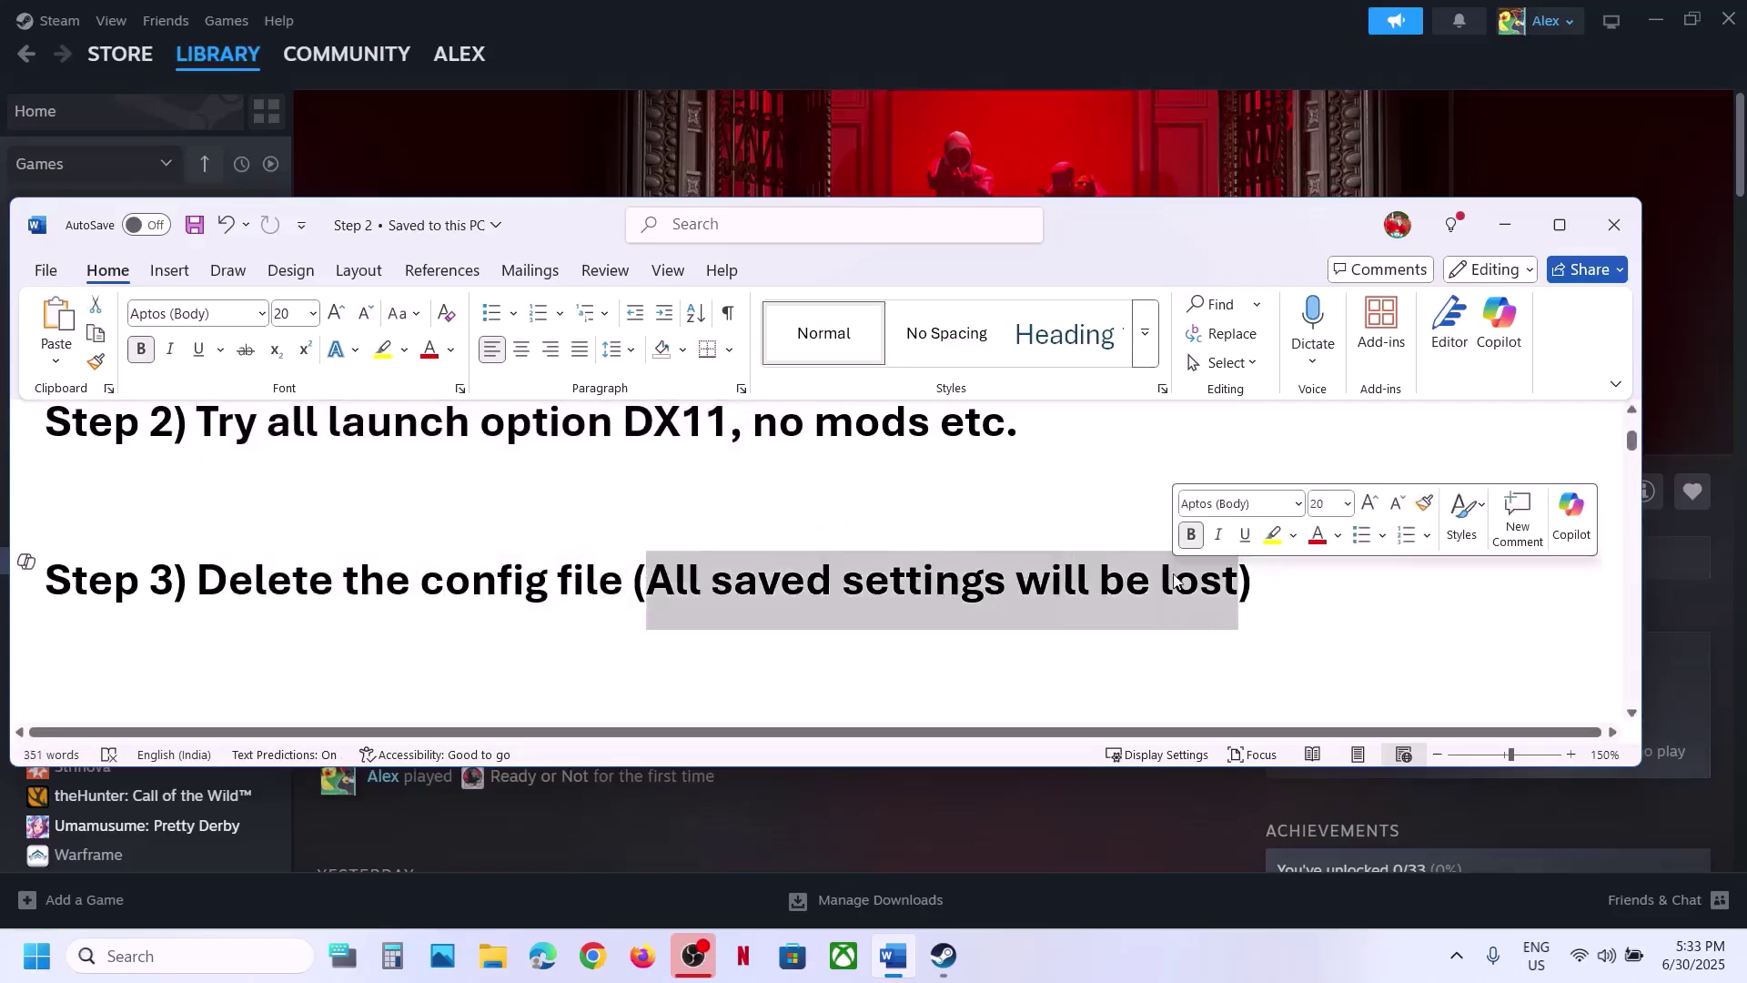
pyautogui.moveTo(348, 573); pyautogui.dragTo(625, 582)
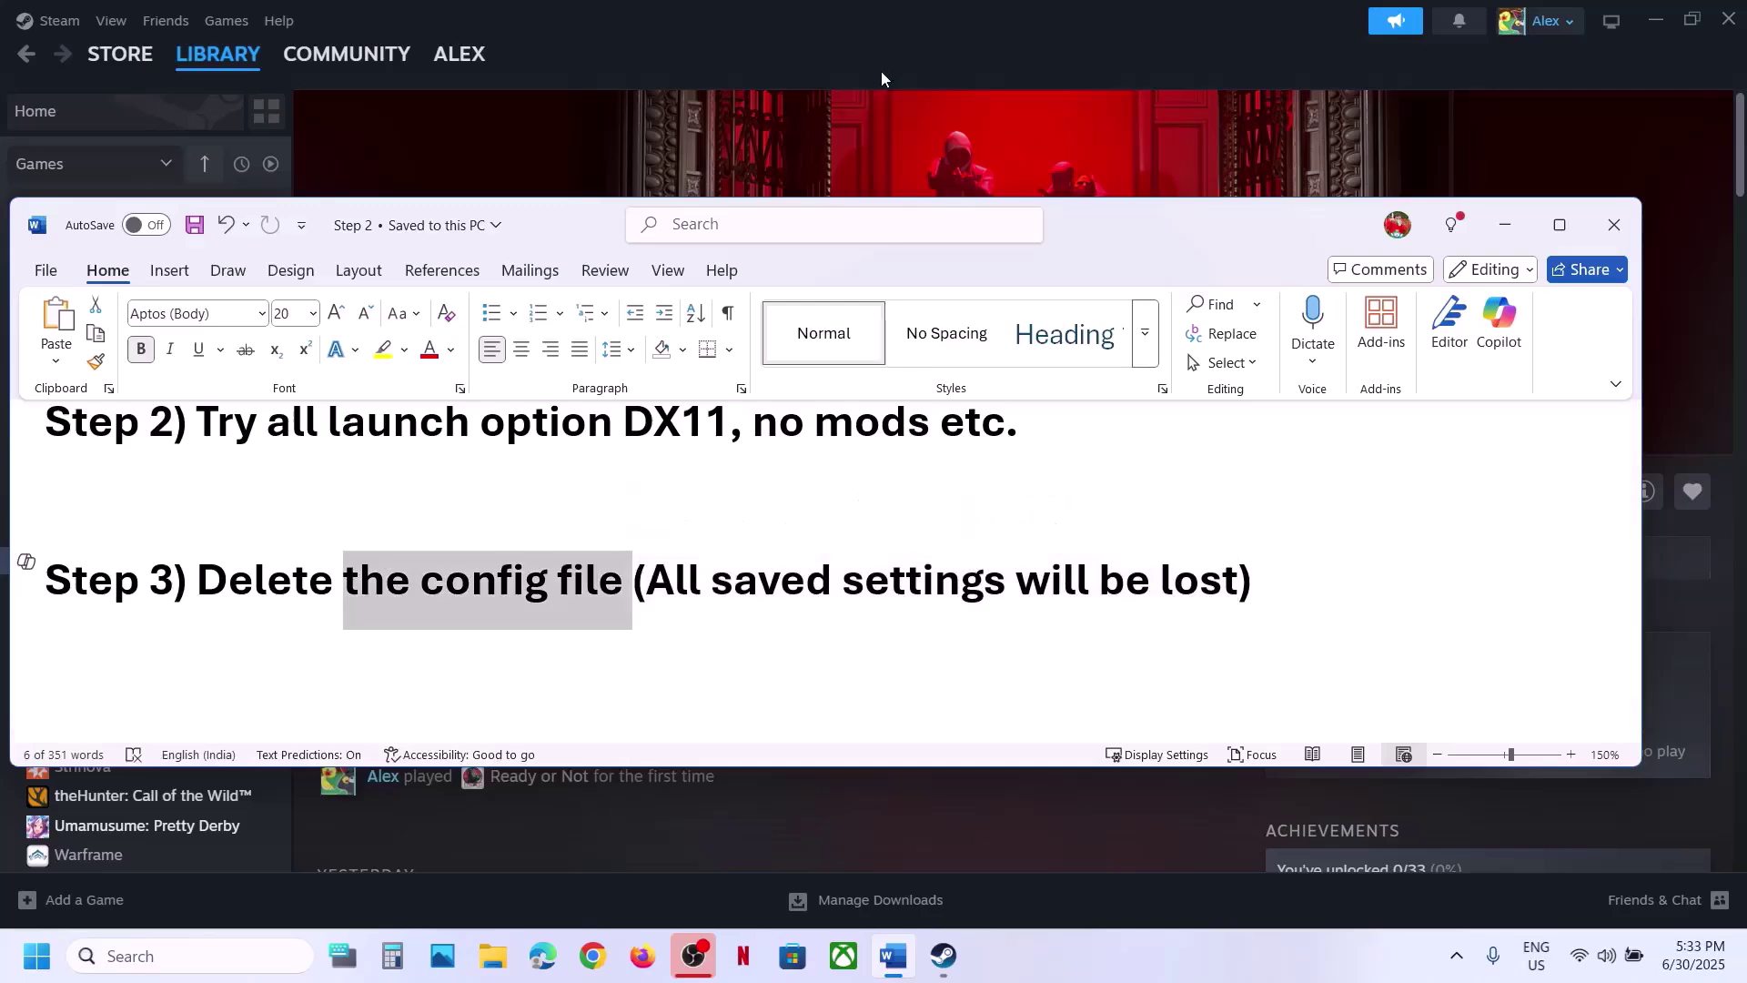
pyautogui.click(867, 128)
# Switch to File Explorer and open the Test user folder under C:\Users
pyautogui.click(492, 955)
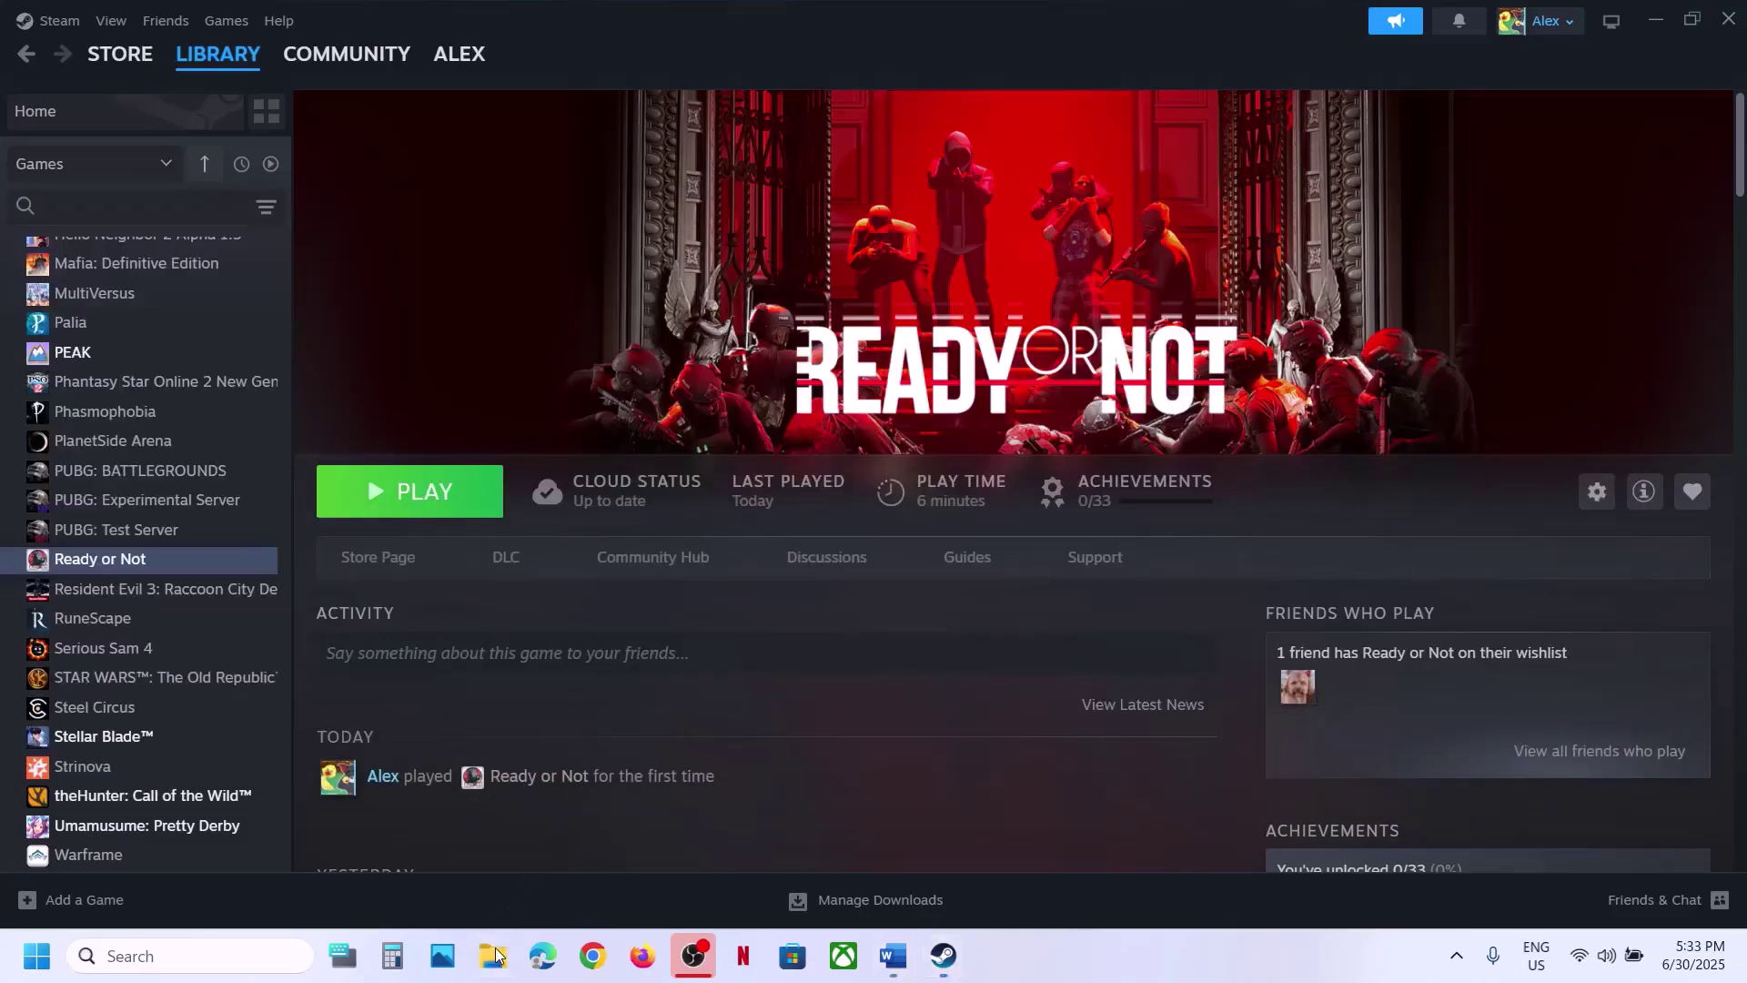
pyautogui.click(141, 595)
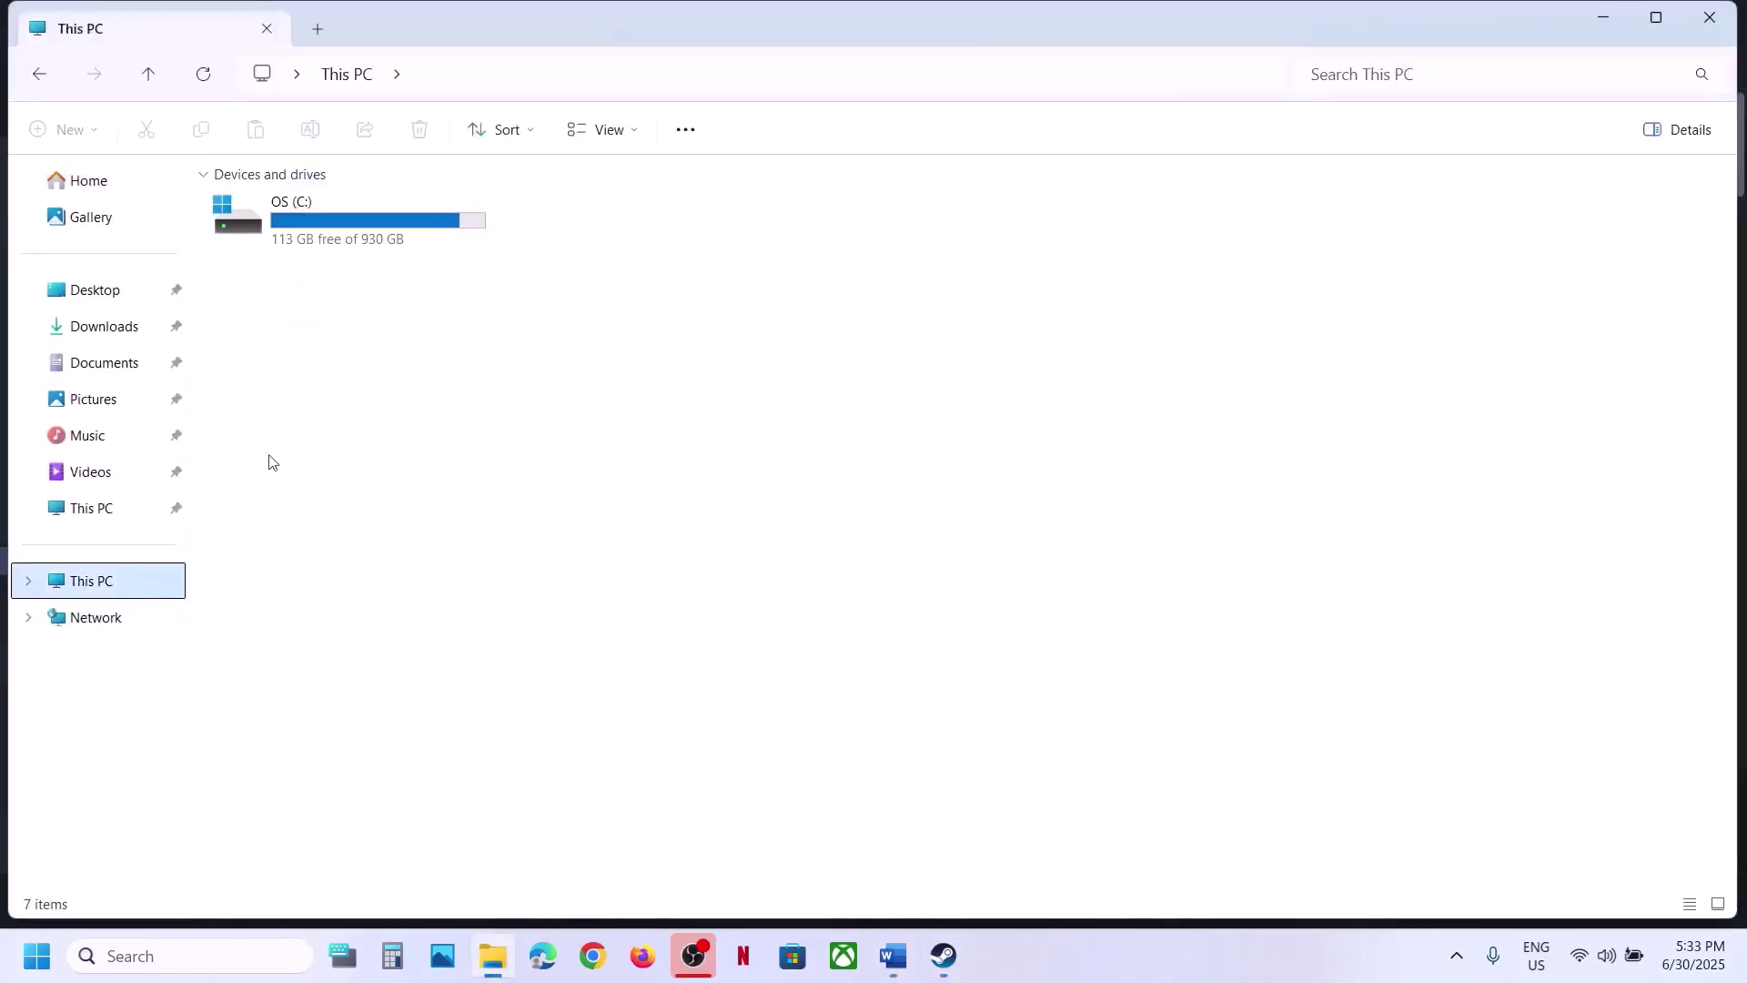
pyautogui.doubleClick(355, 227)
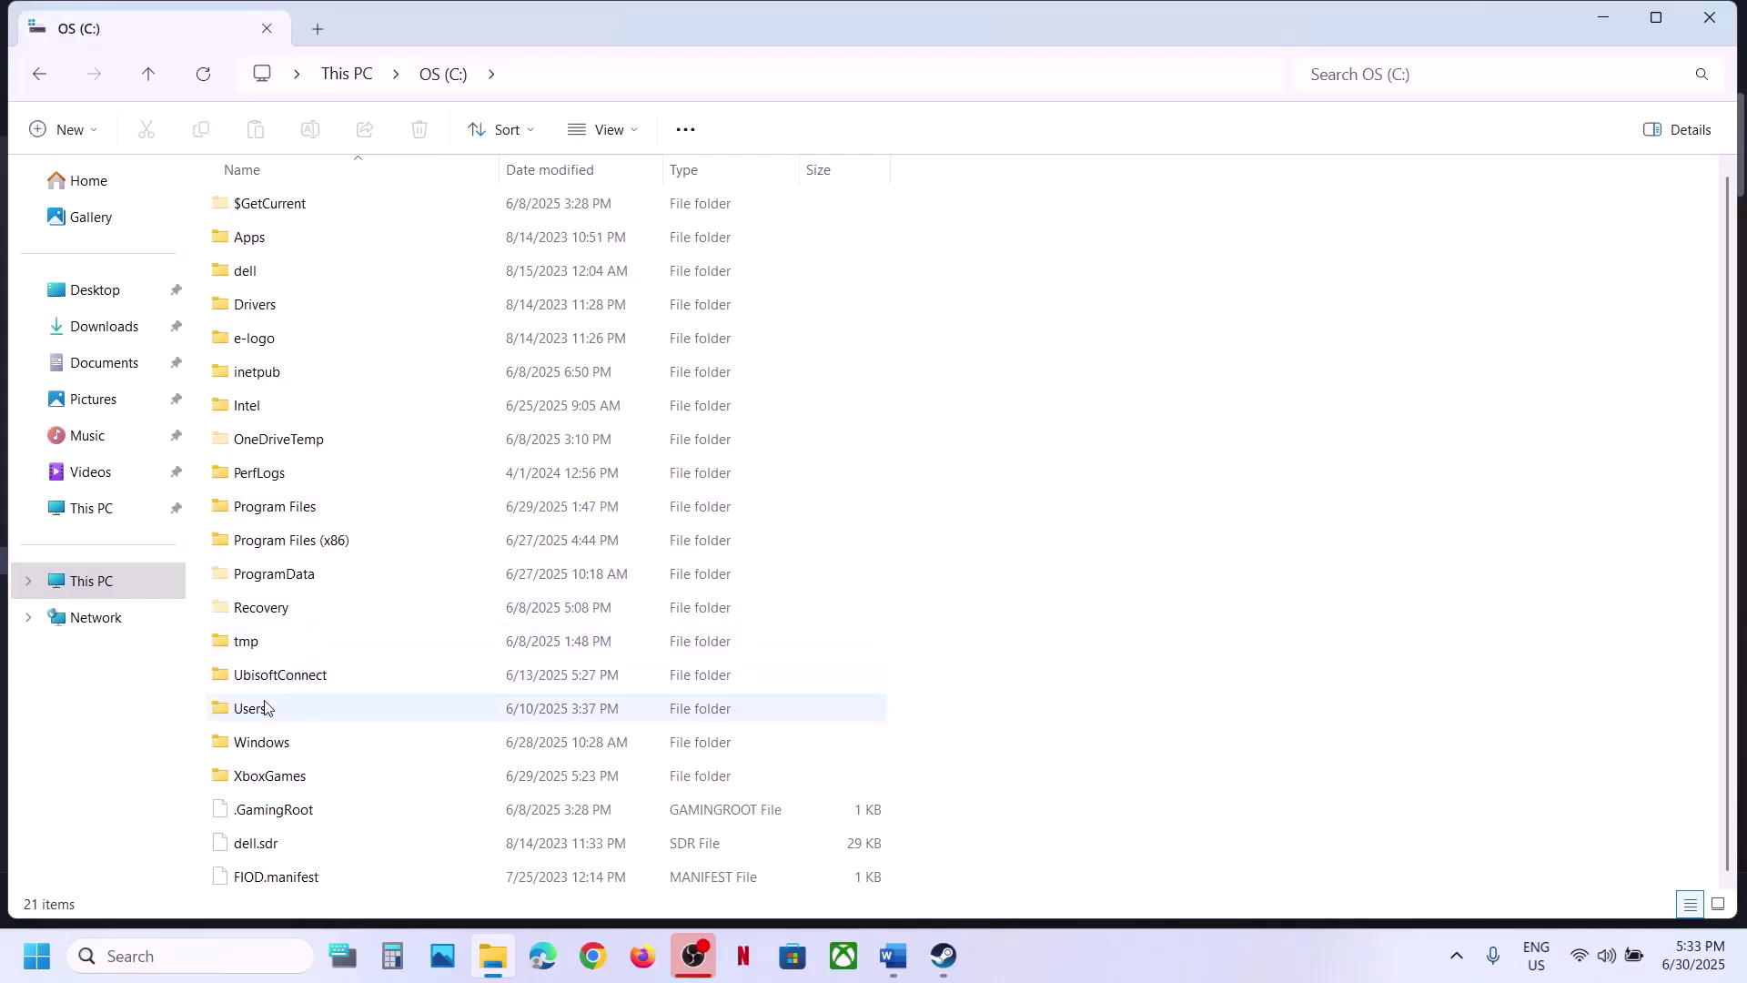
pyautogui.doubleClick(319, 711)
pyautogui.click(258, 216)
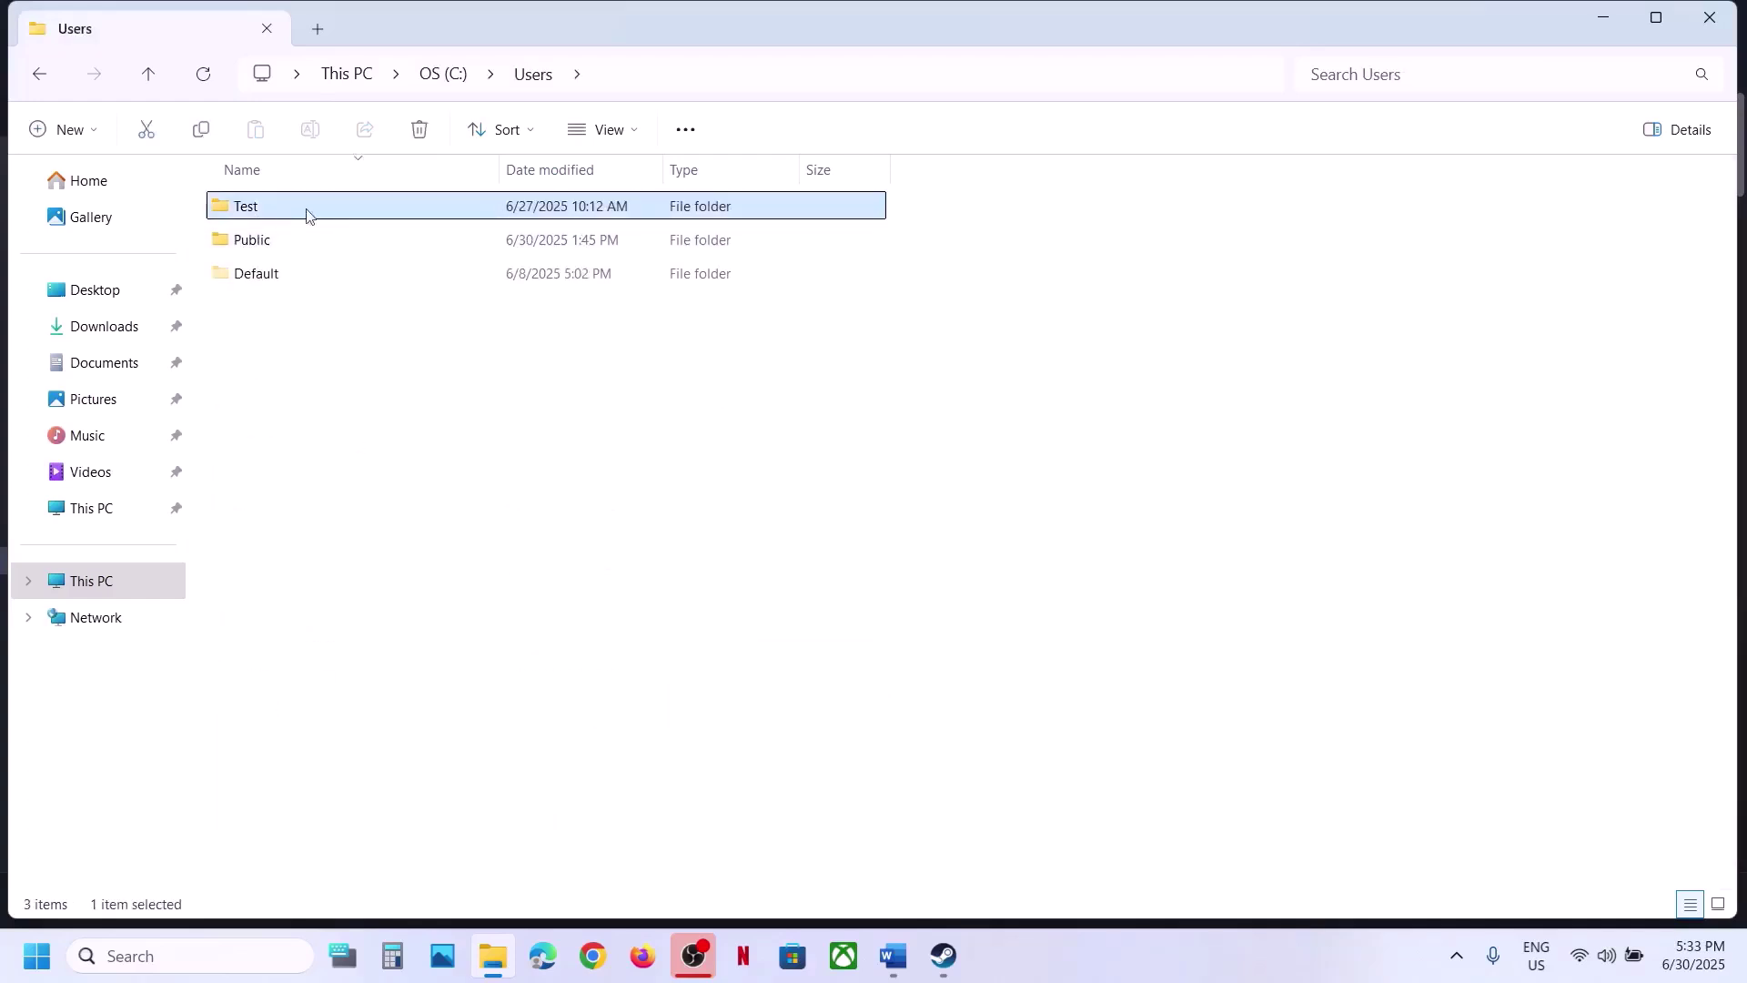
pyautogui.doubleClick(330, 214)
# Check the Hidden items display option and open the AppData\Local folder
pyautogui.click(293, 280)
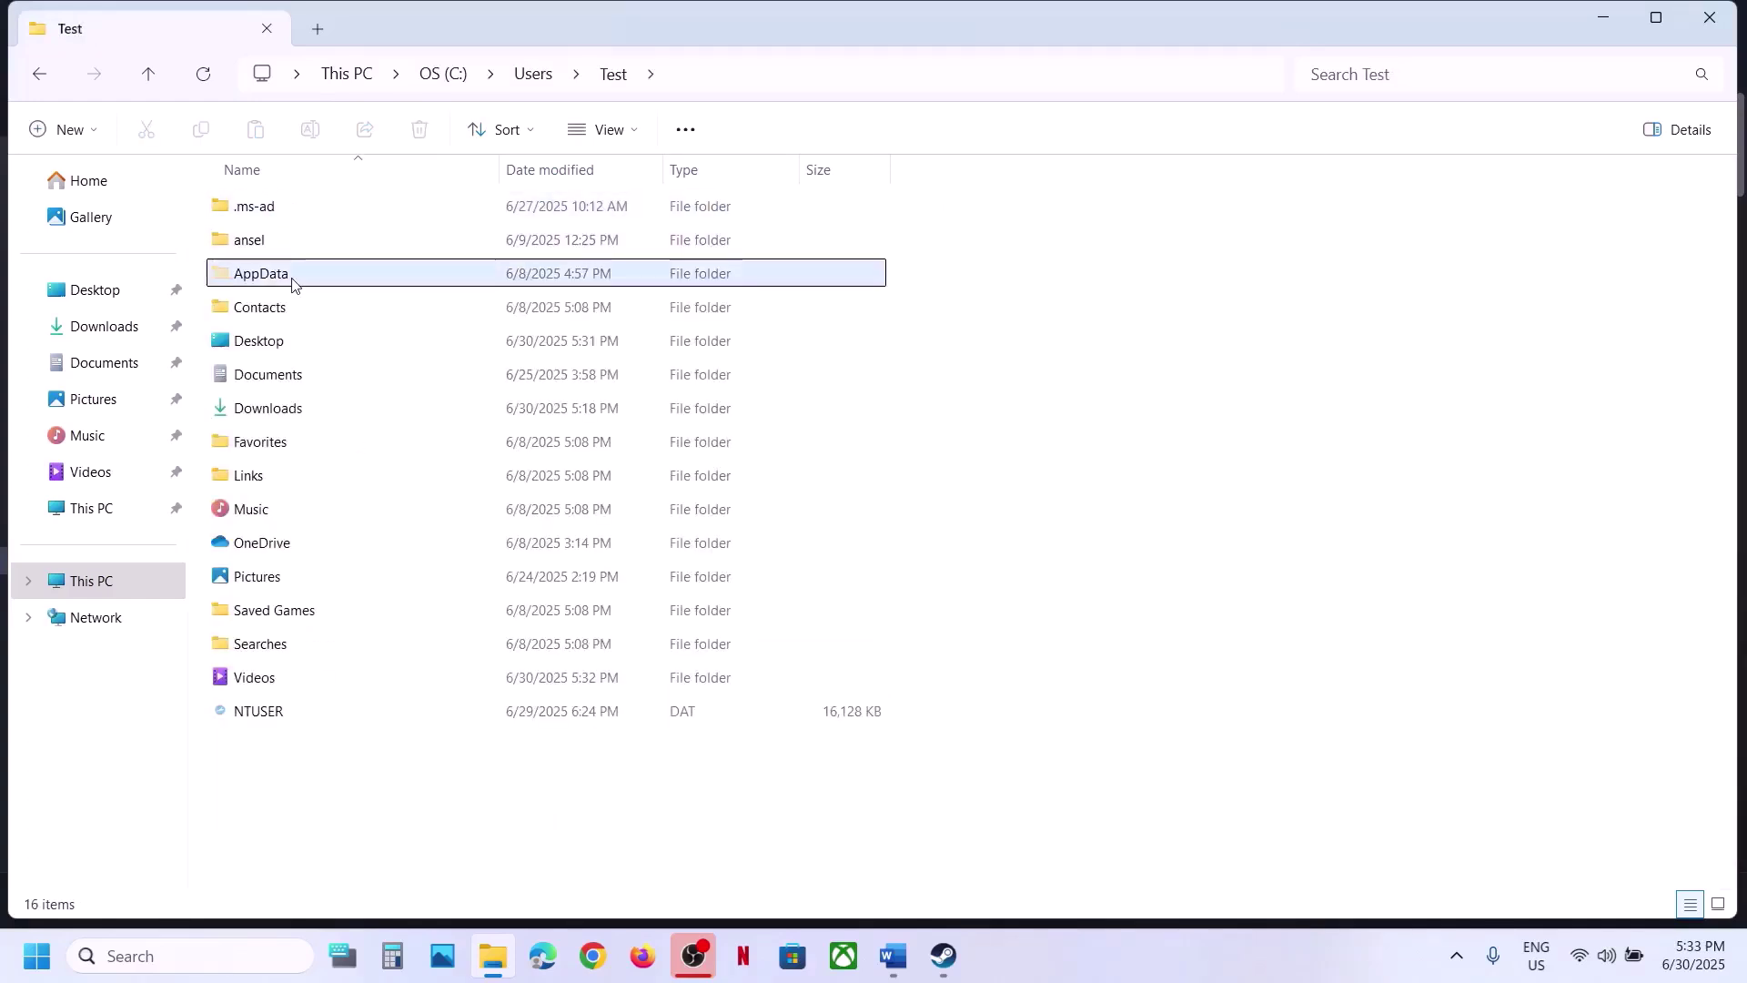
pyautogui.click(625, 135)
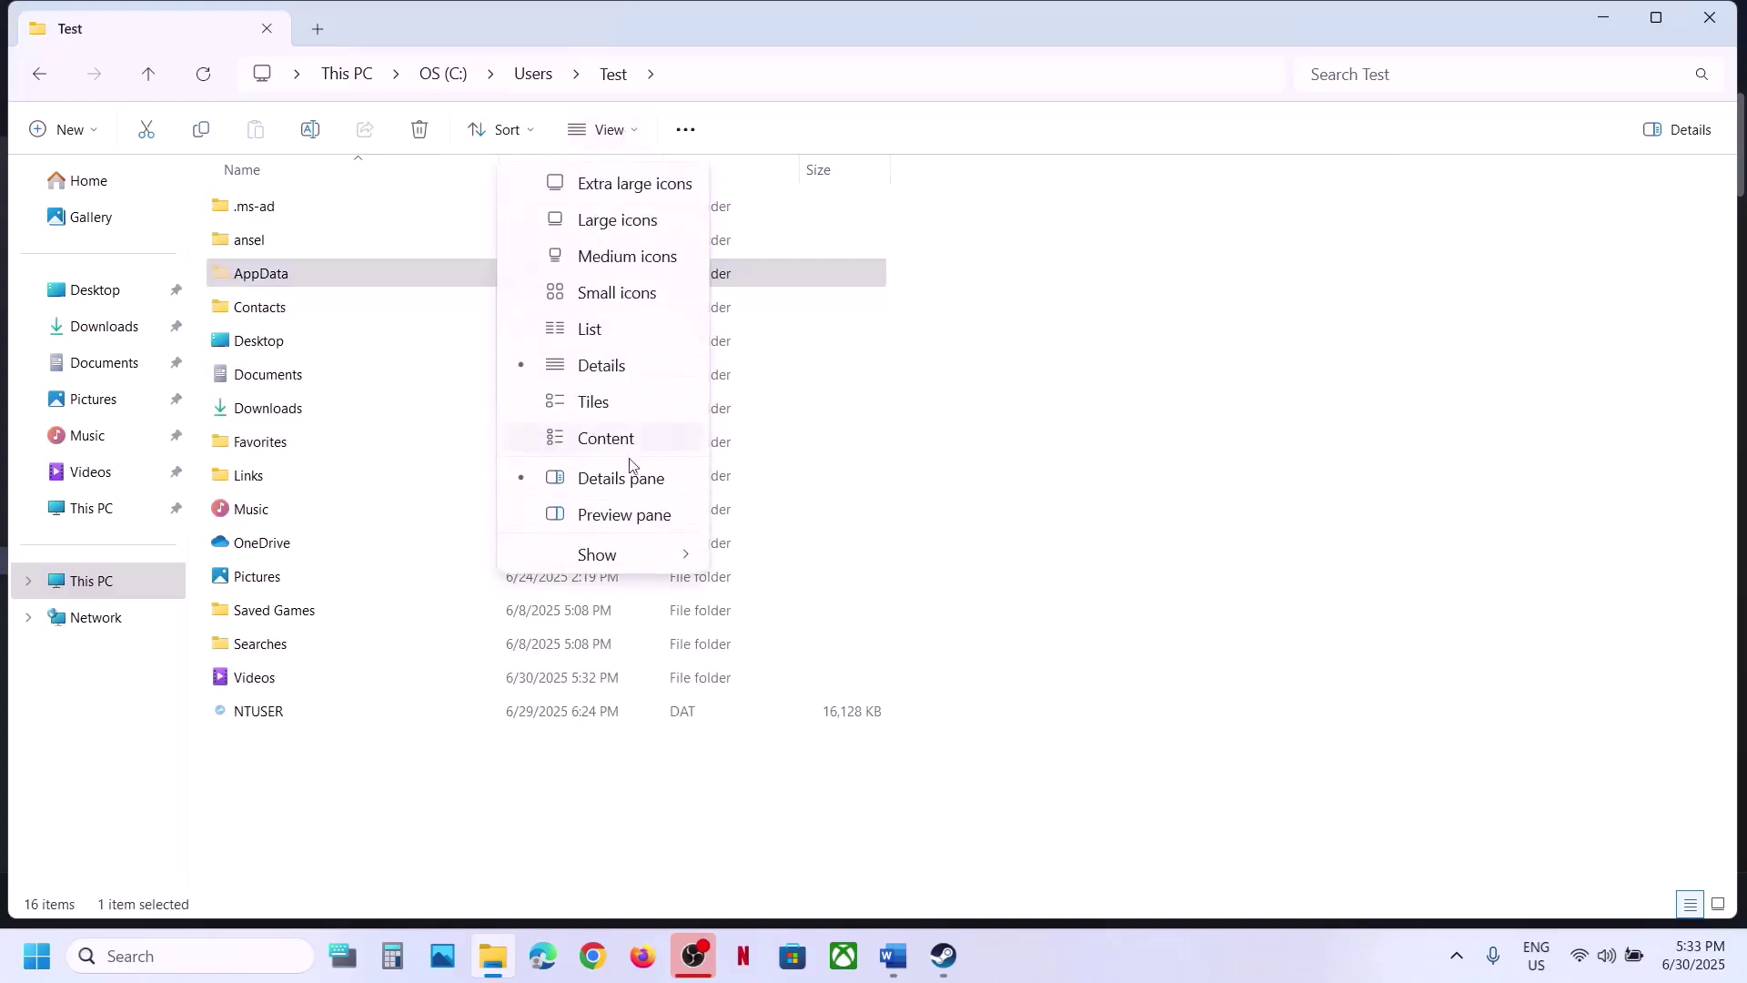
pyautogui.moveTo(625, 556)
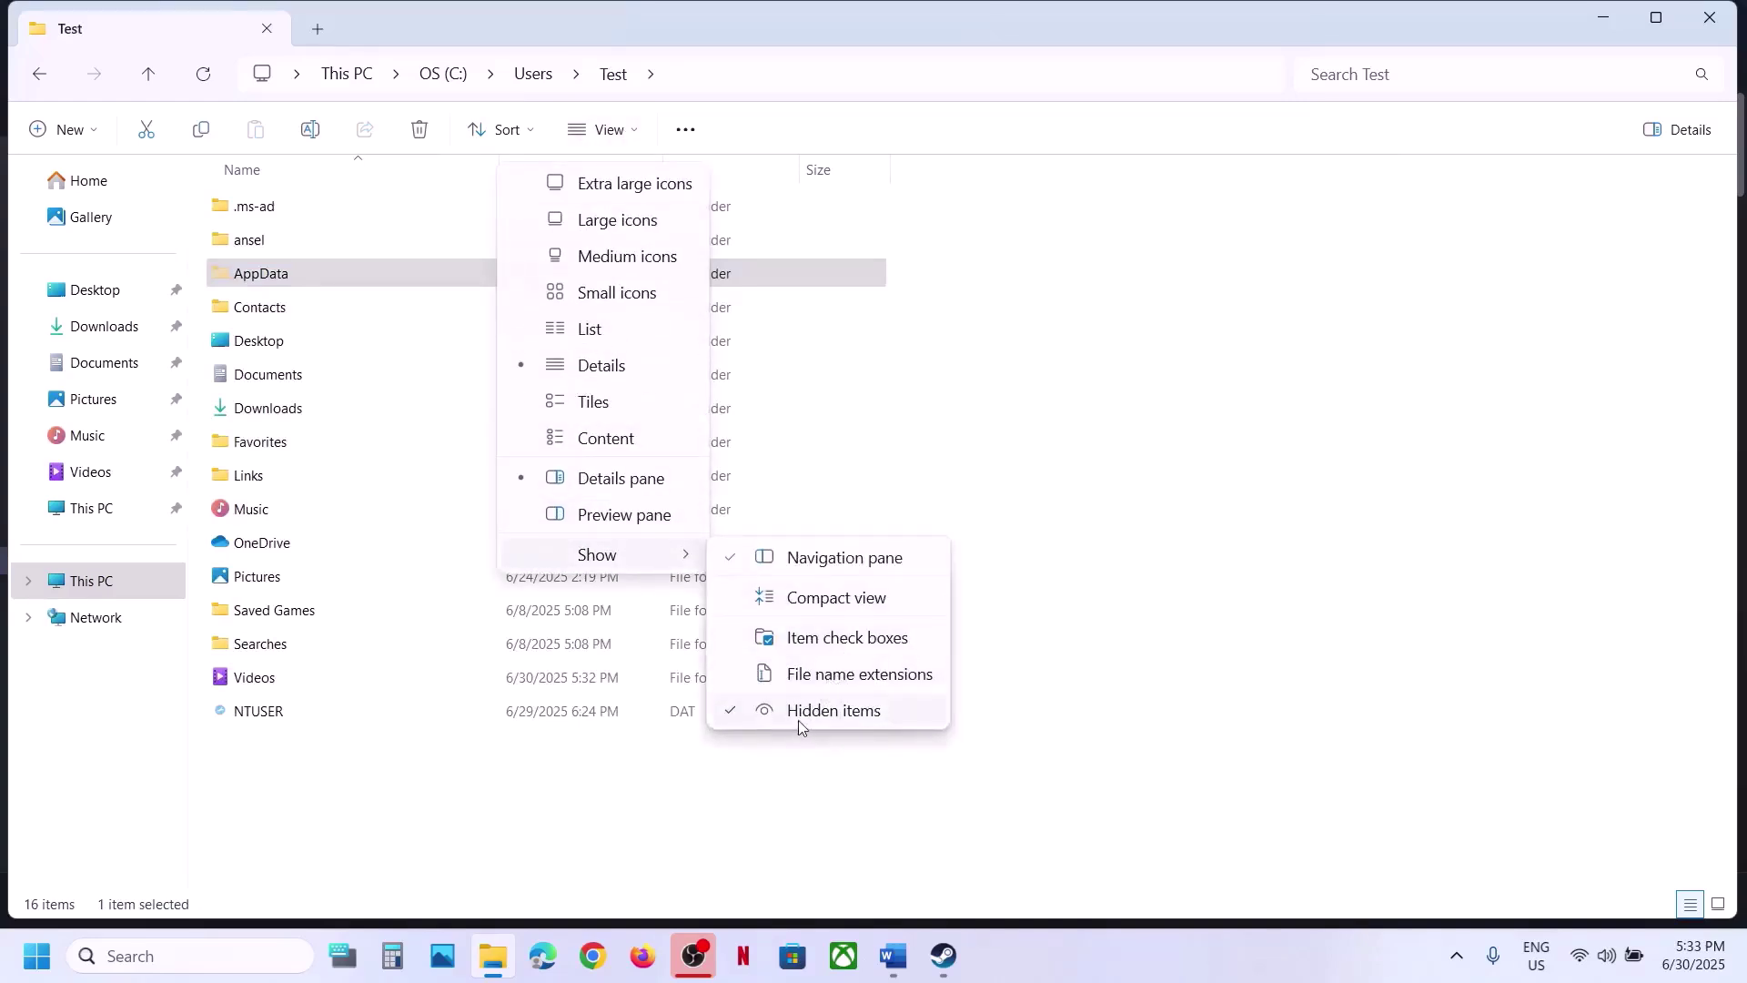
pyautogui.doubleClick(320, 281)
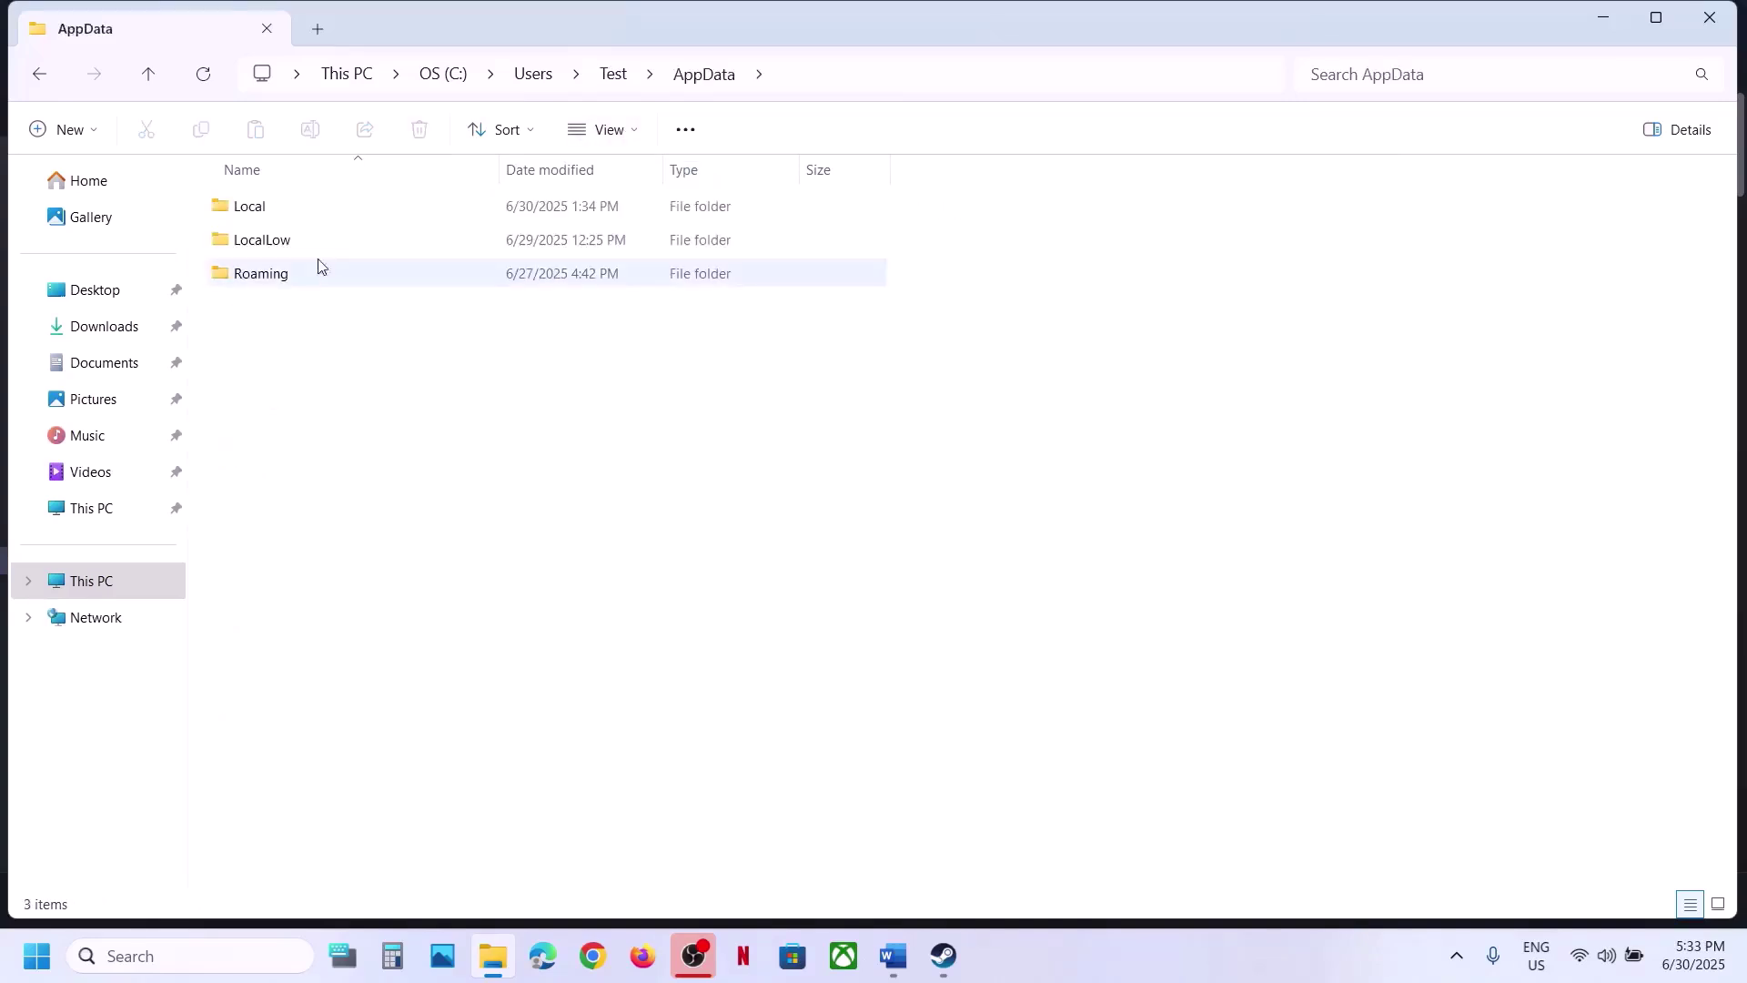
pyautogui.doubleClick(296, 213)
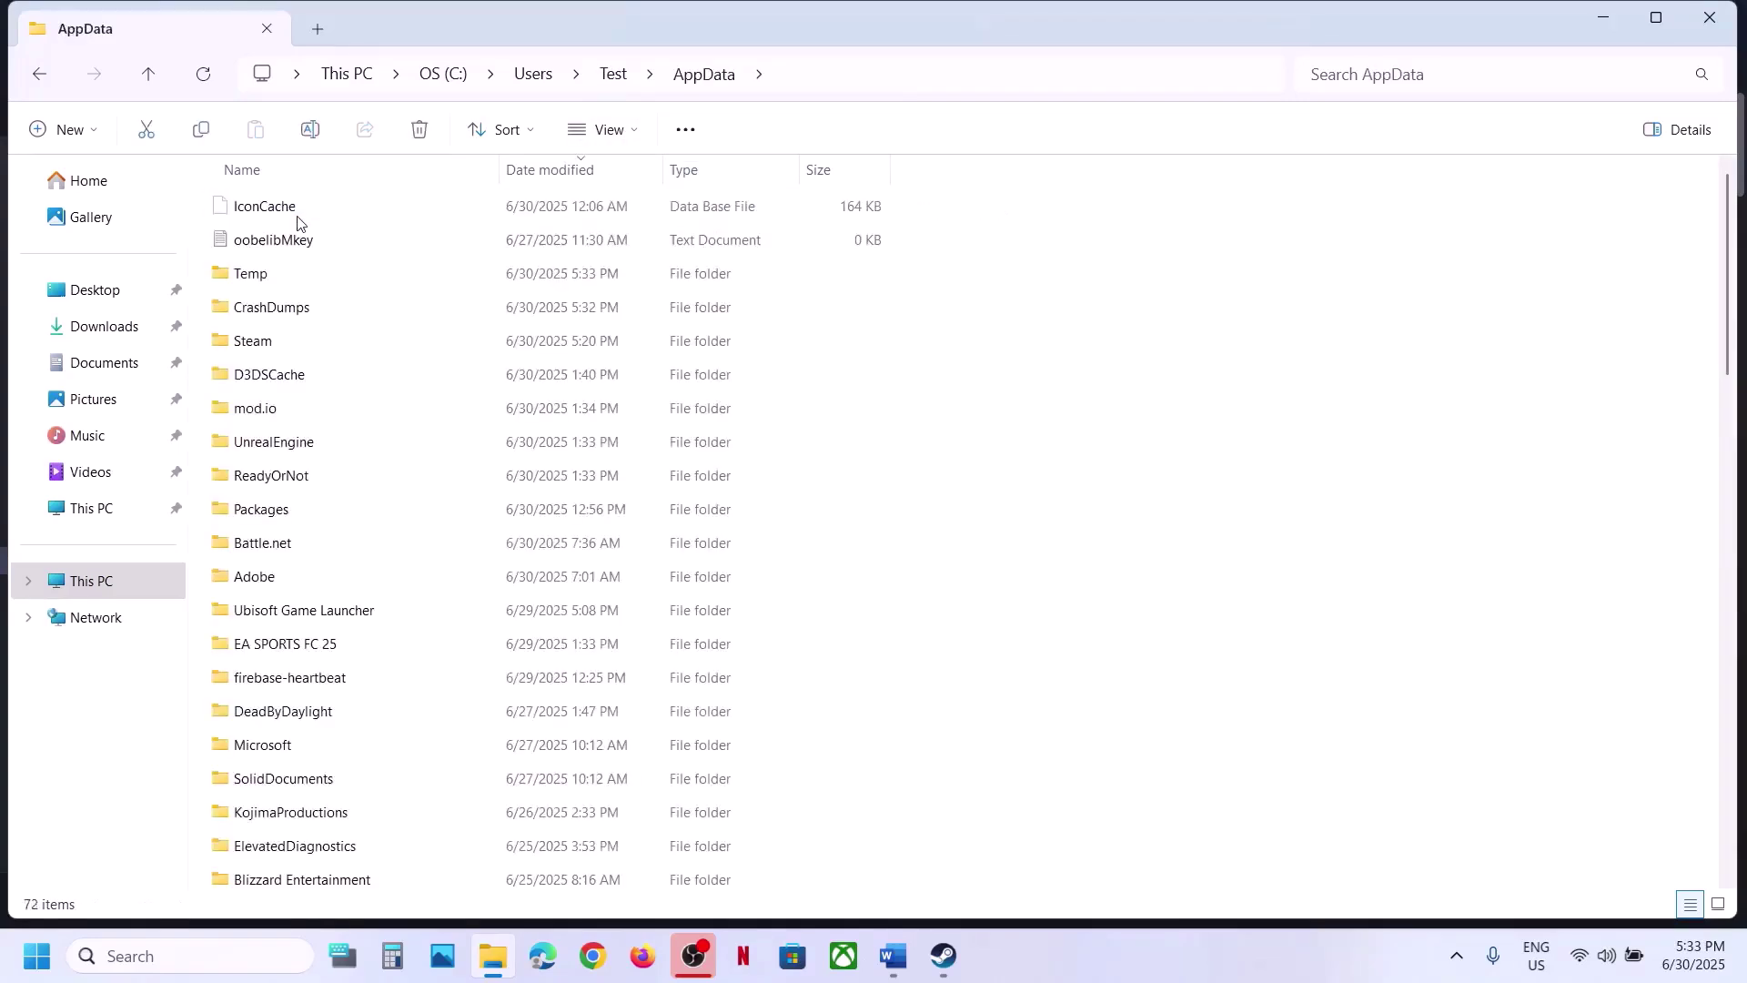
# Inspect the Config folder and its available actions in ReadyOrNot\Saved, then return to the Local folder
pyautogui.click(302, 485)
pyautogui.doubleClick(342, 485)
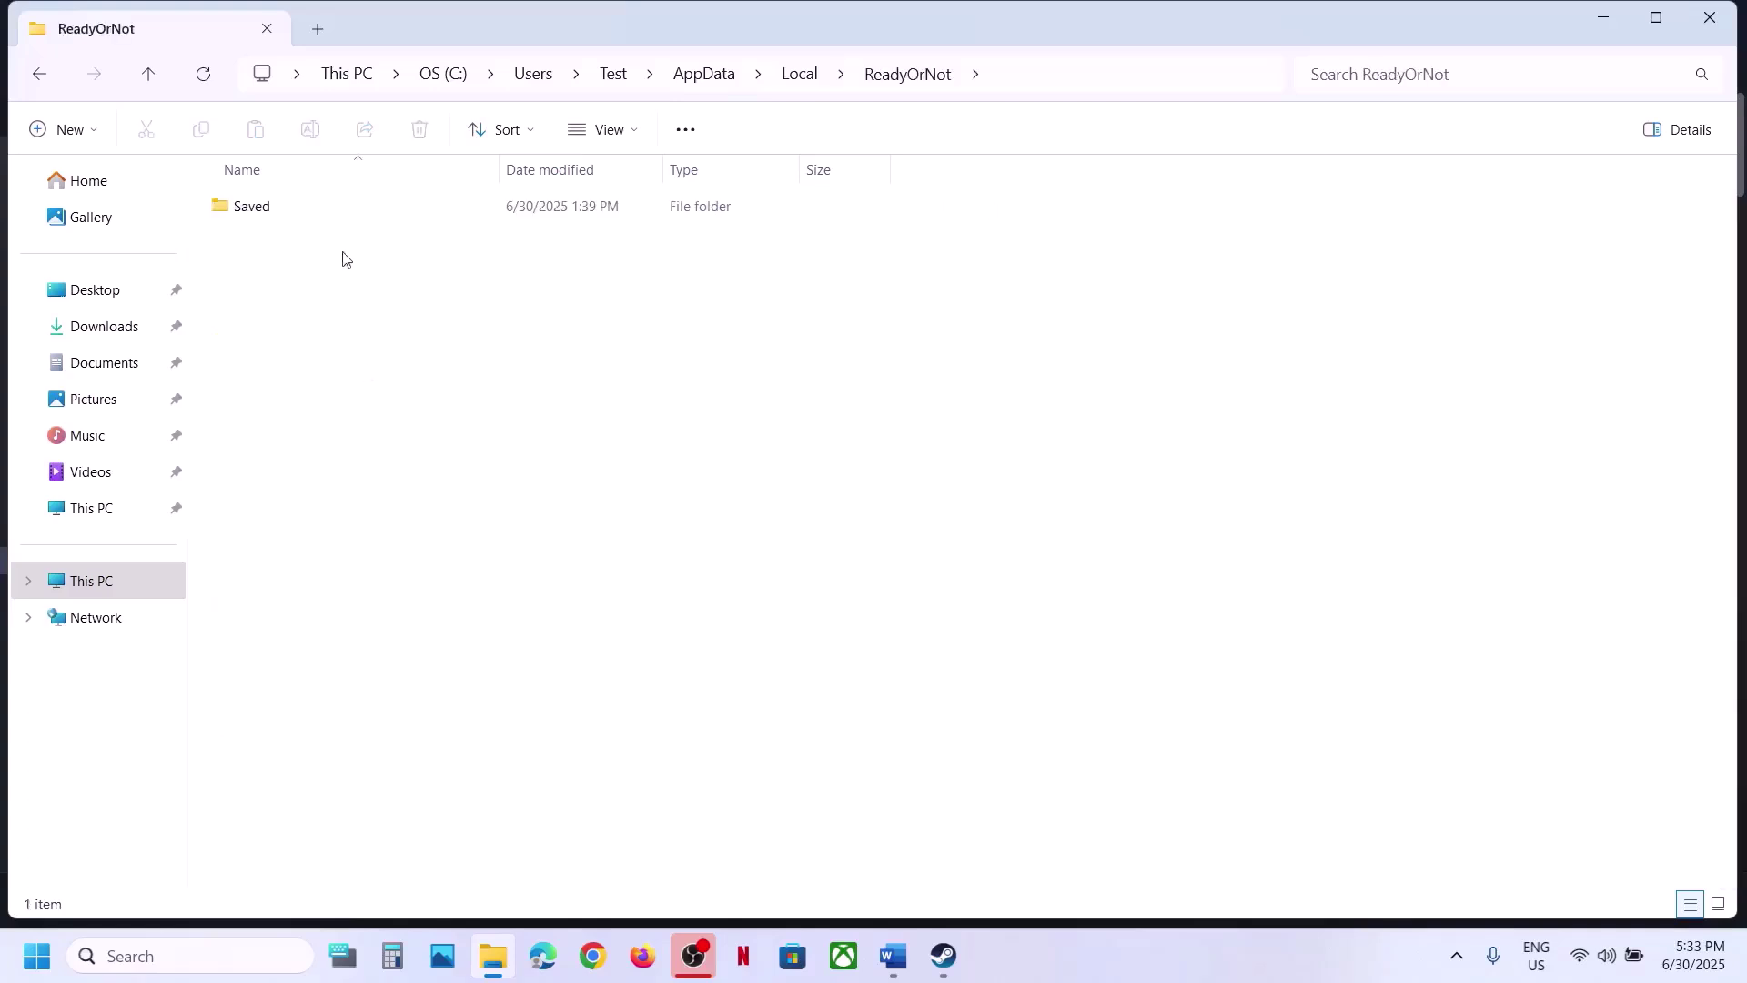
pyautogui.doubleClick(296, 204)
pyautogui.click(320, 214)
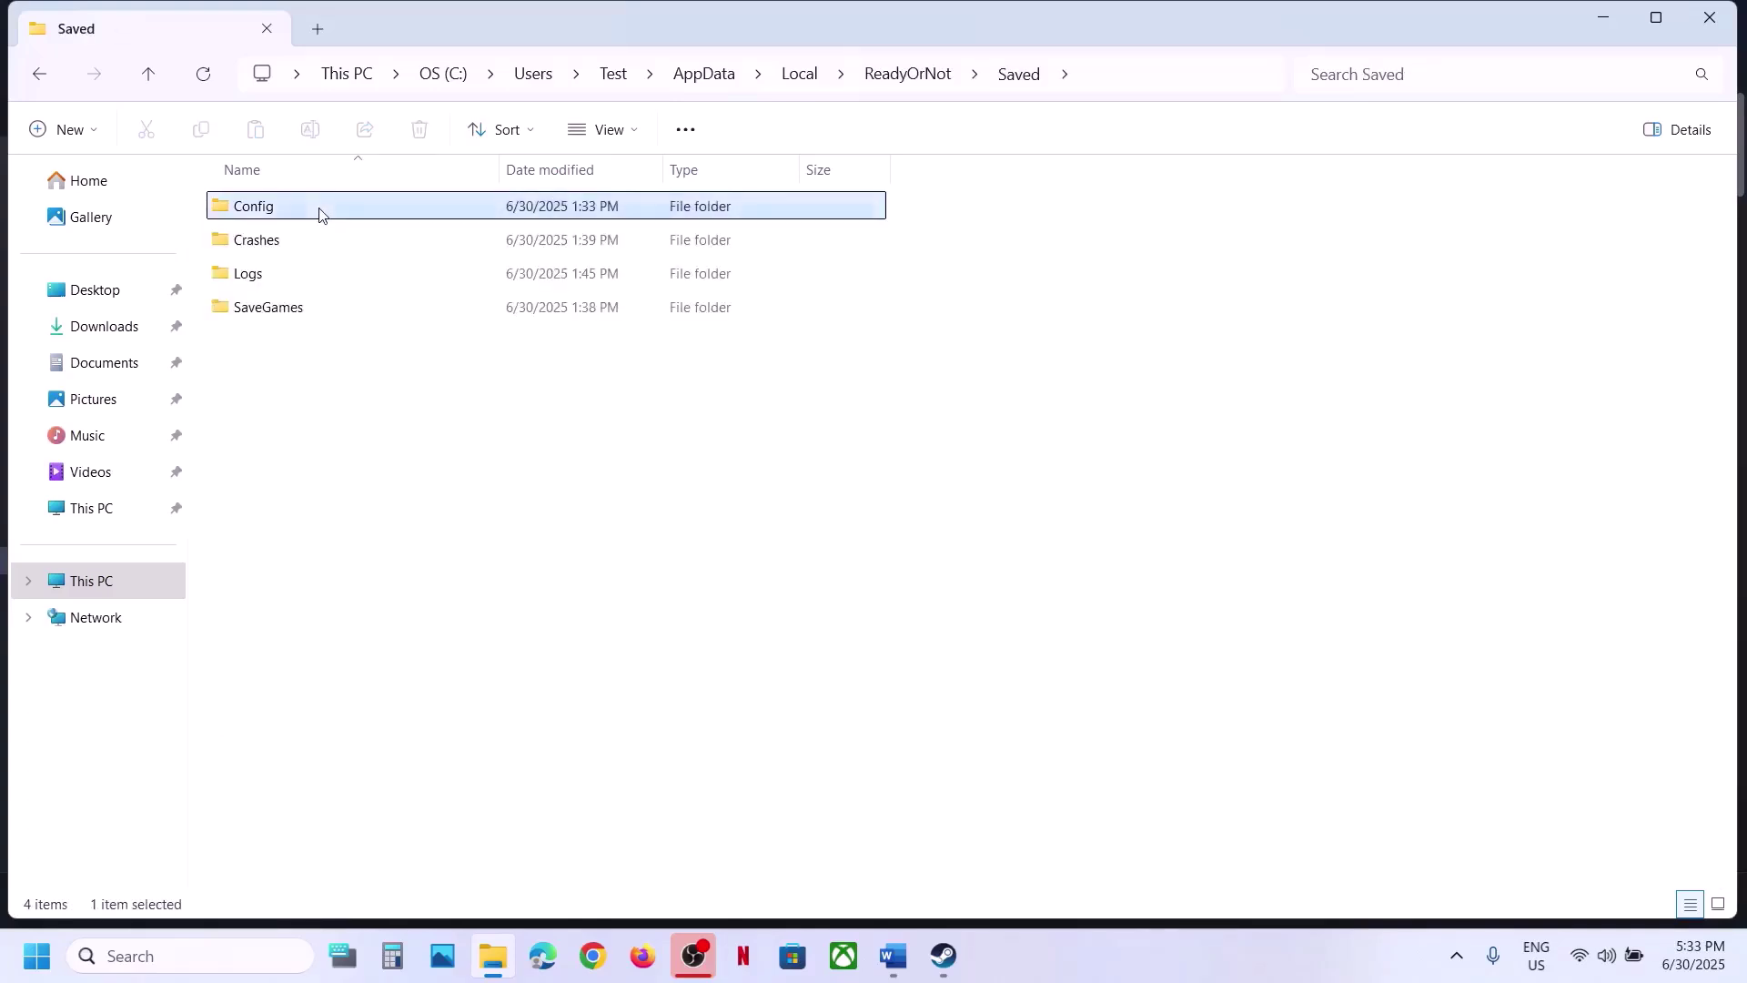
pyautogui.rightClick(353, 215)
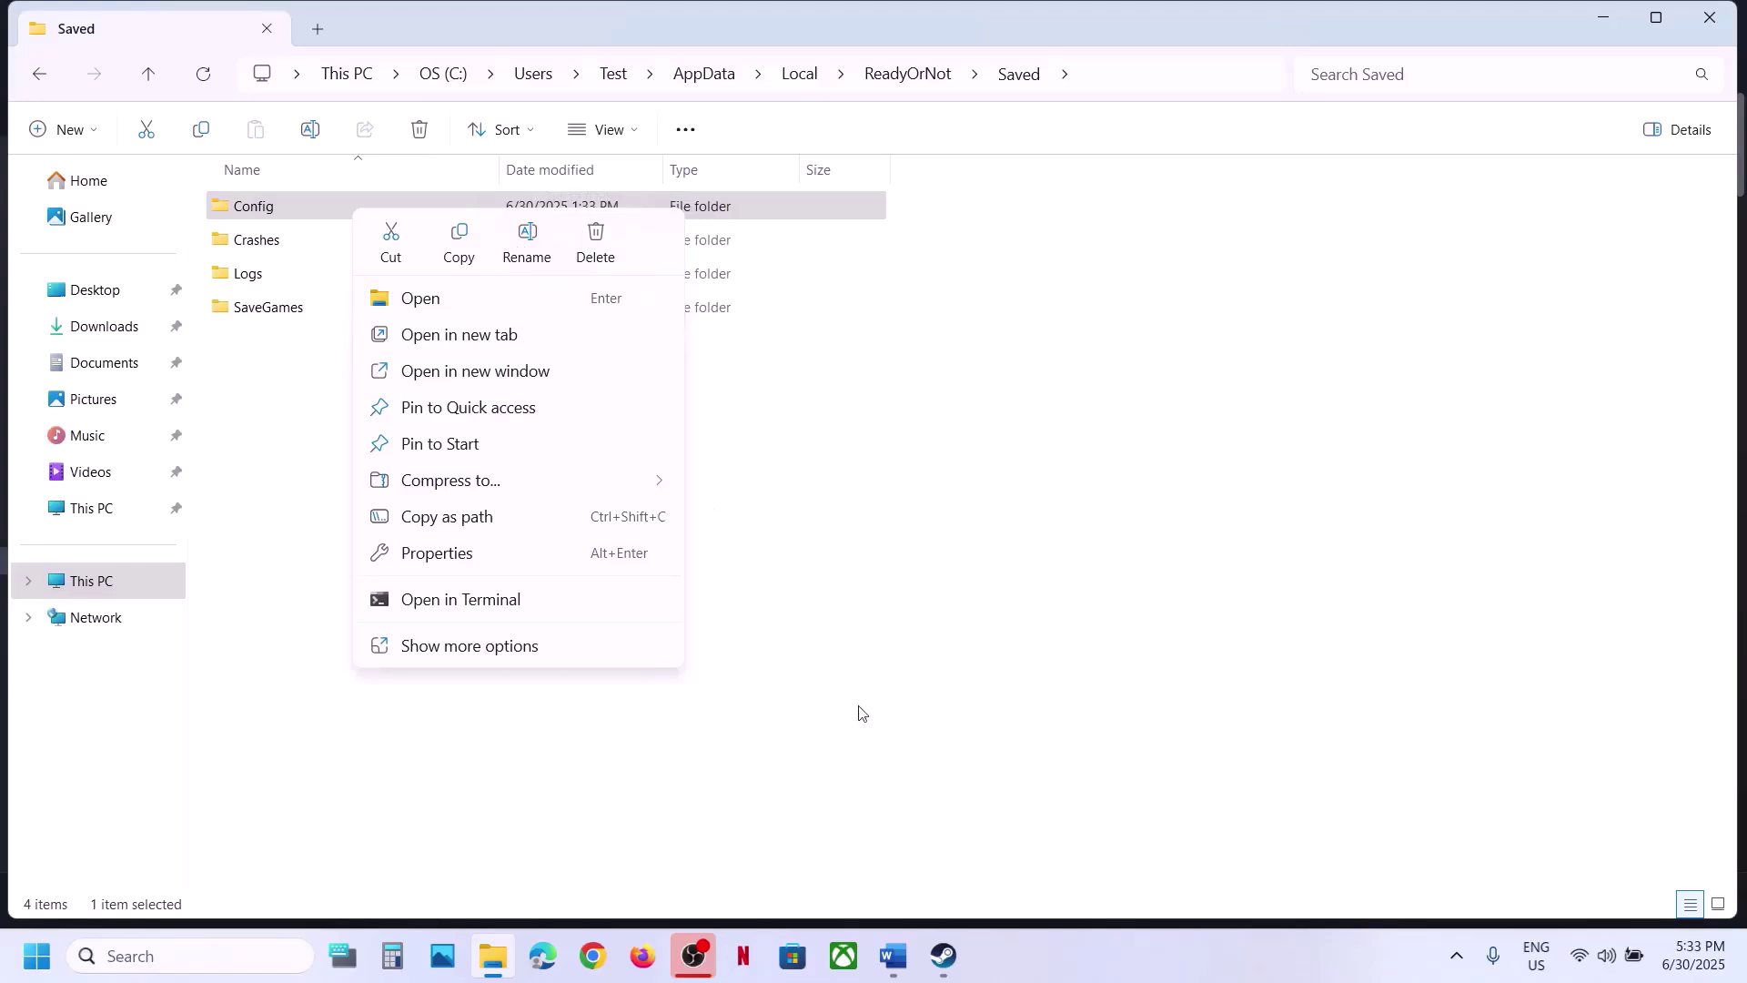
pyautogui.click(877, 754)
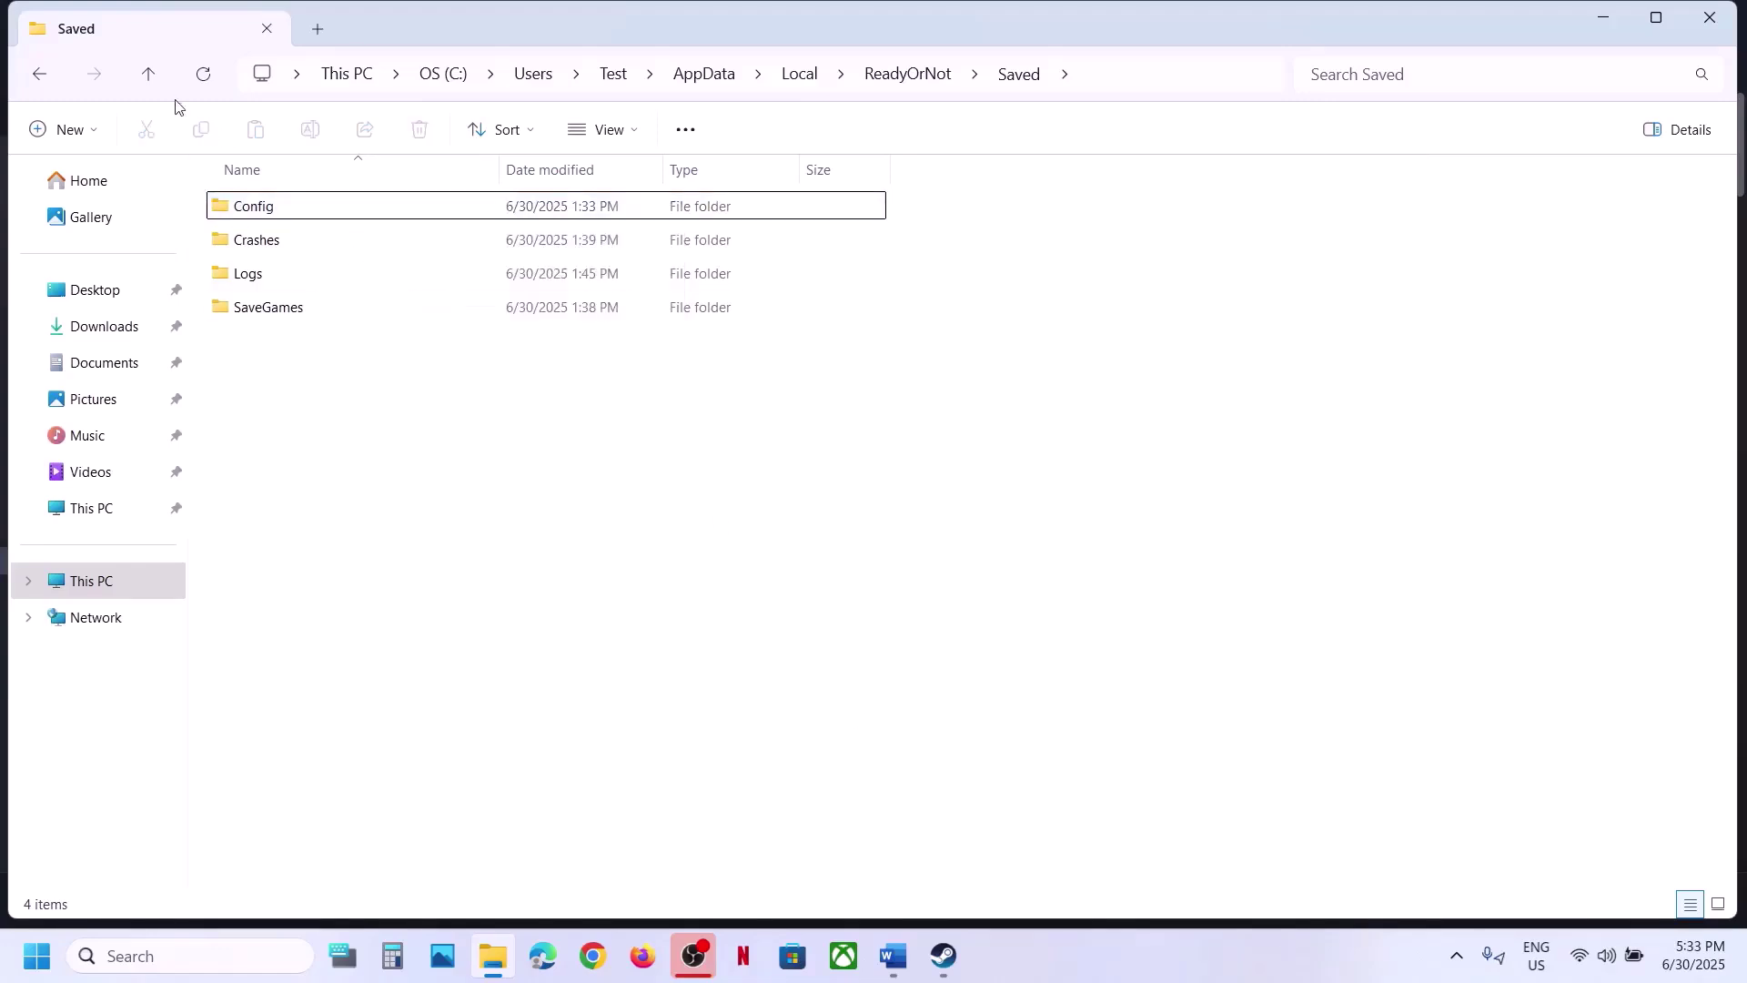
pyautogui.click(149, 75)
pyautogui.click(149, 75)
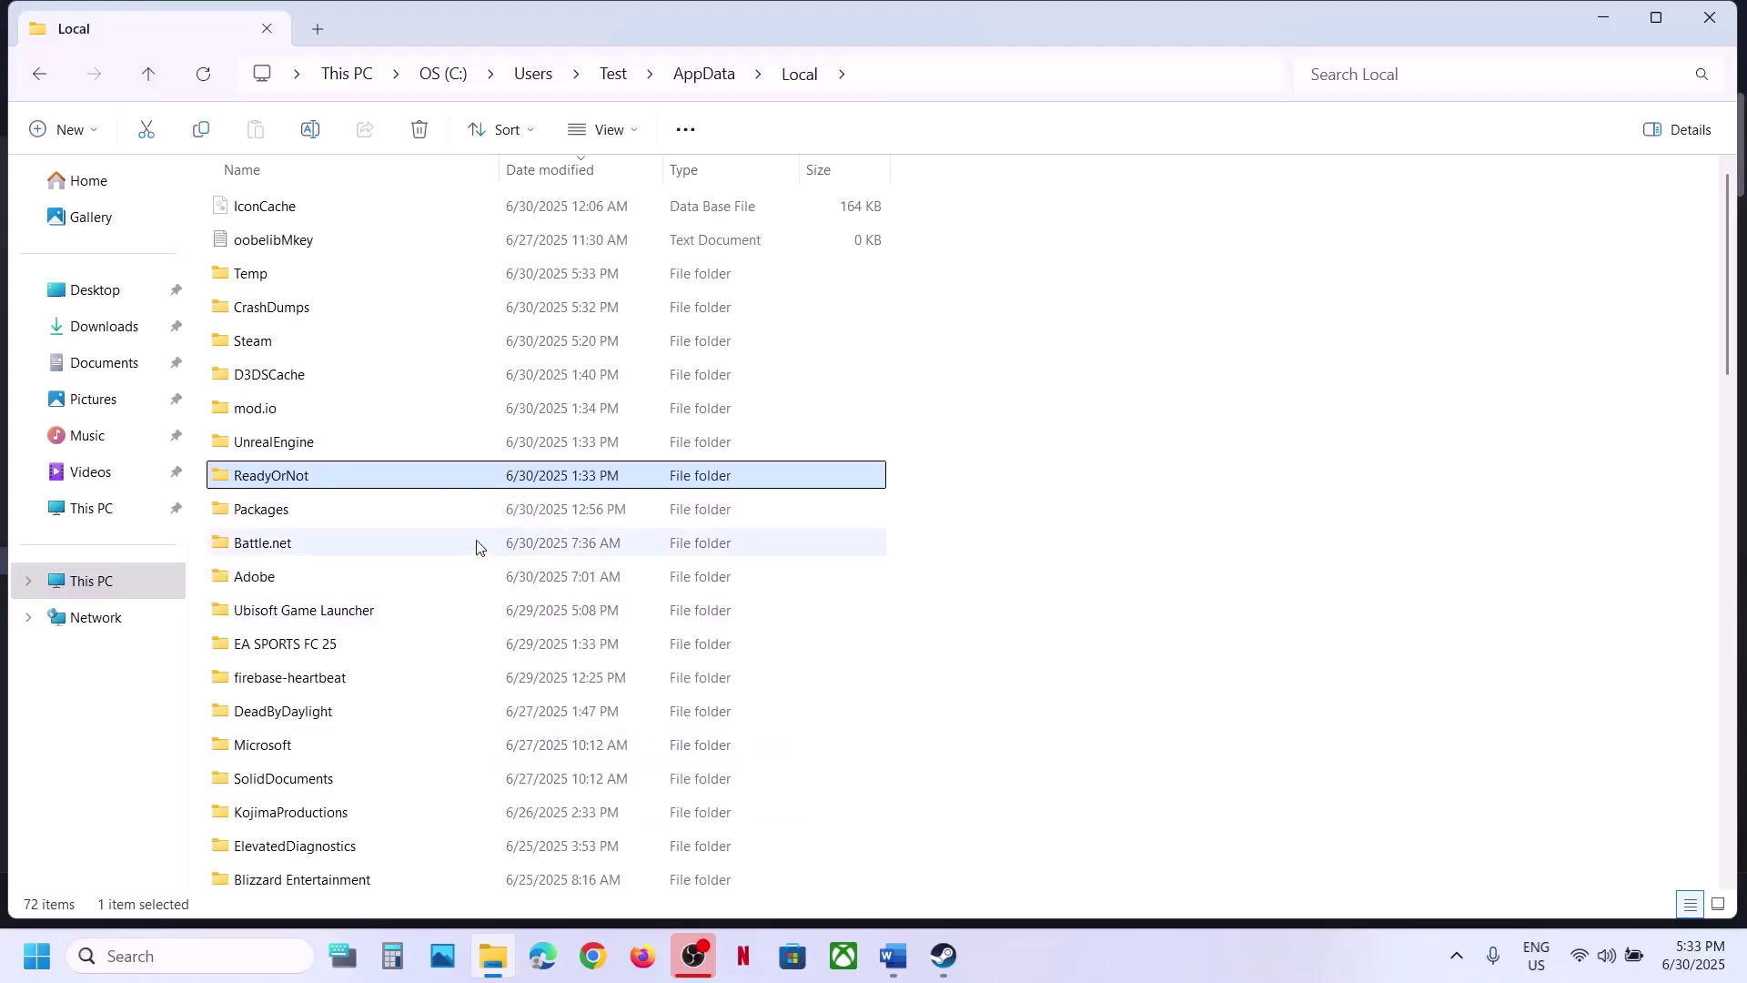
# Back up the ReadyOrNot folder by copying it from Local to the desktop, and place the copy near the desktop's centre
pyautogui.moveTo(382, 482)
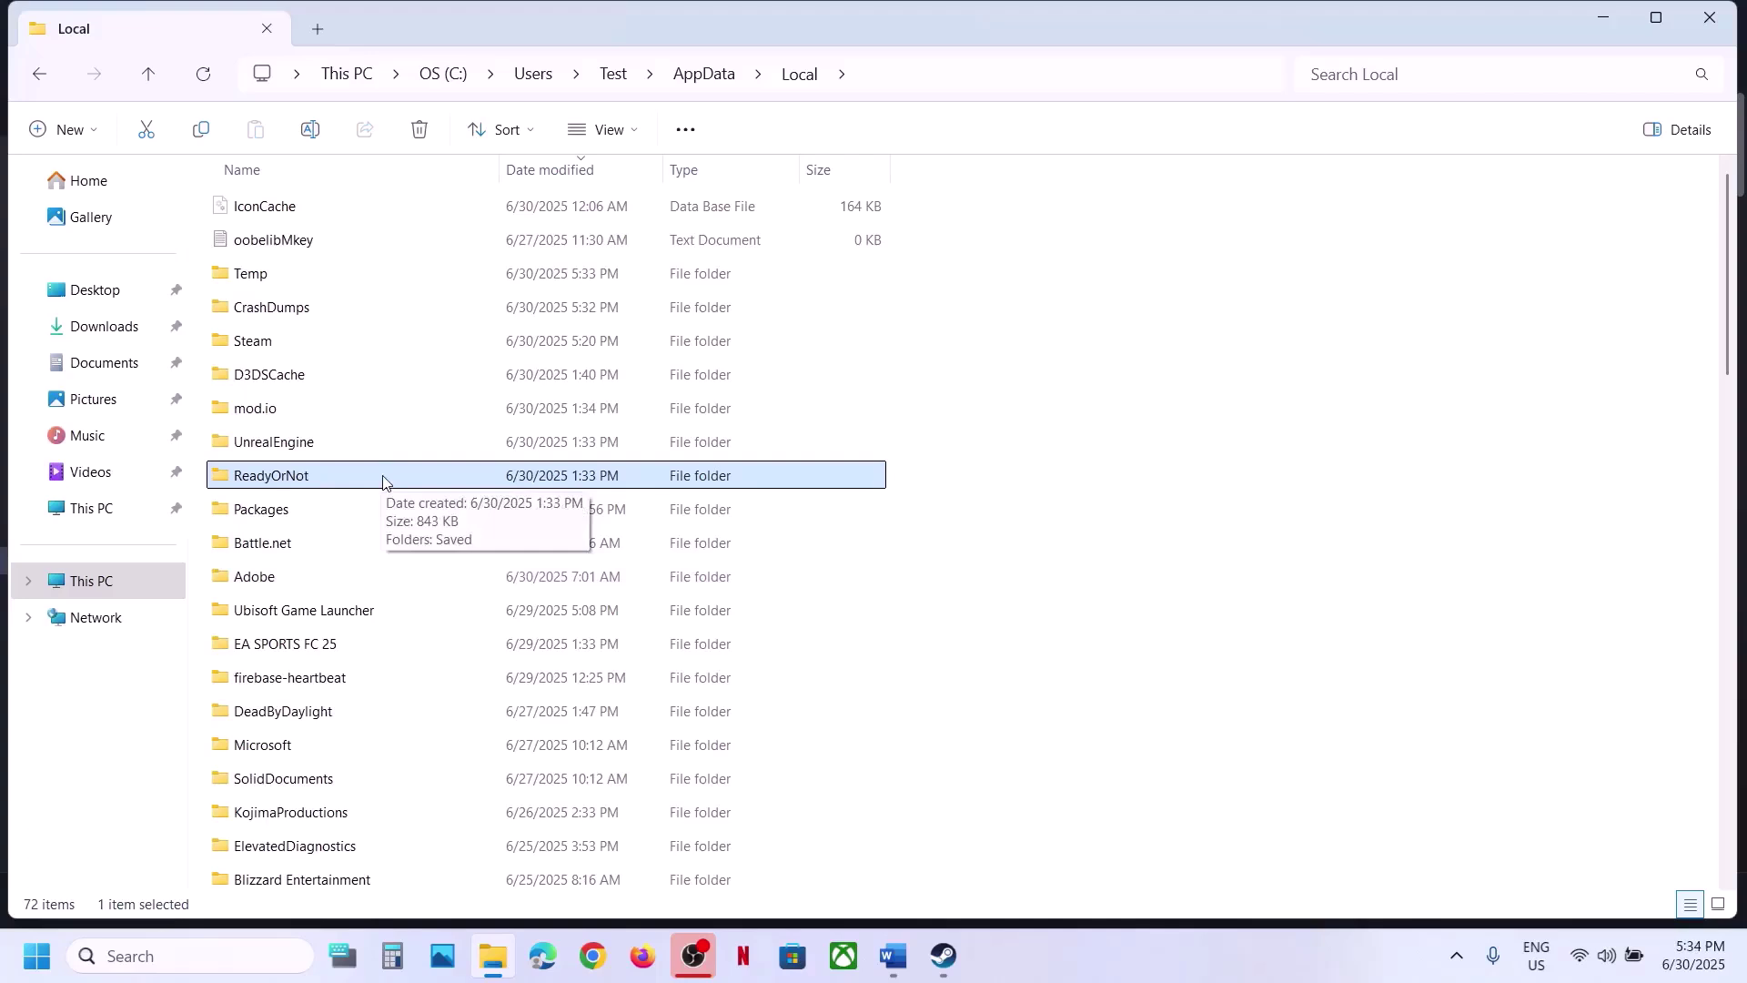
pyautogui.rightClick(322, 478)
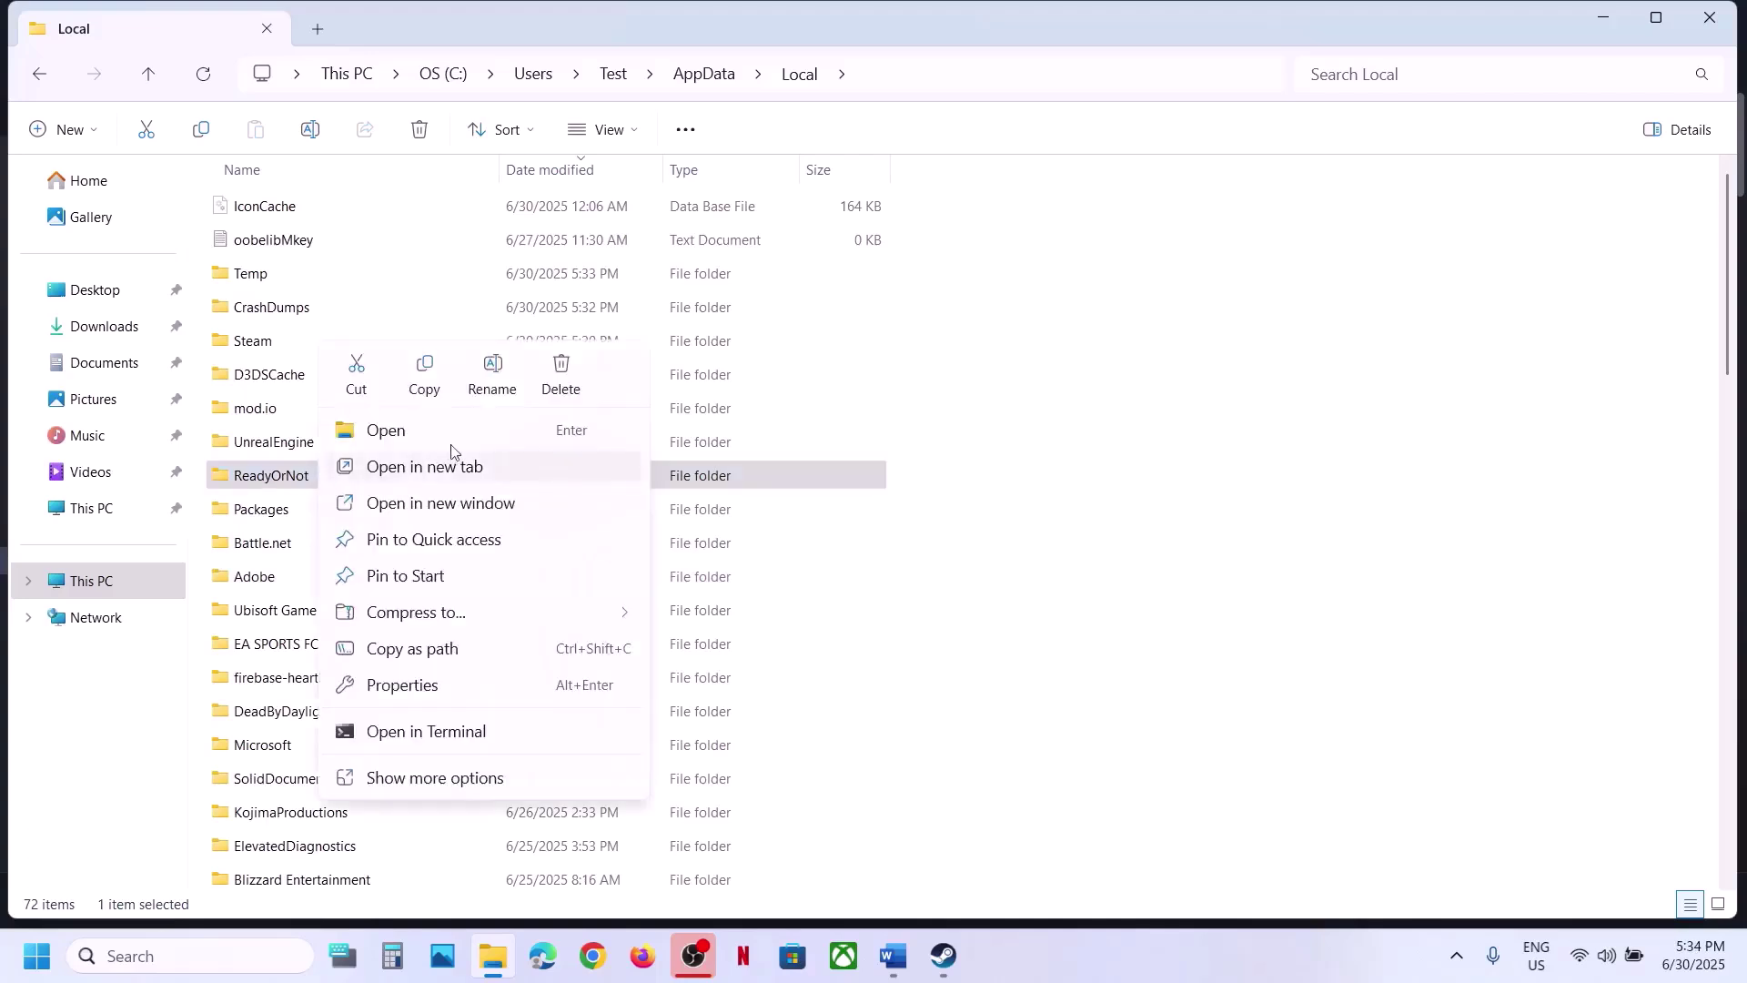
pyautogui.click(432, 375)
pyautogui.press('super+d')
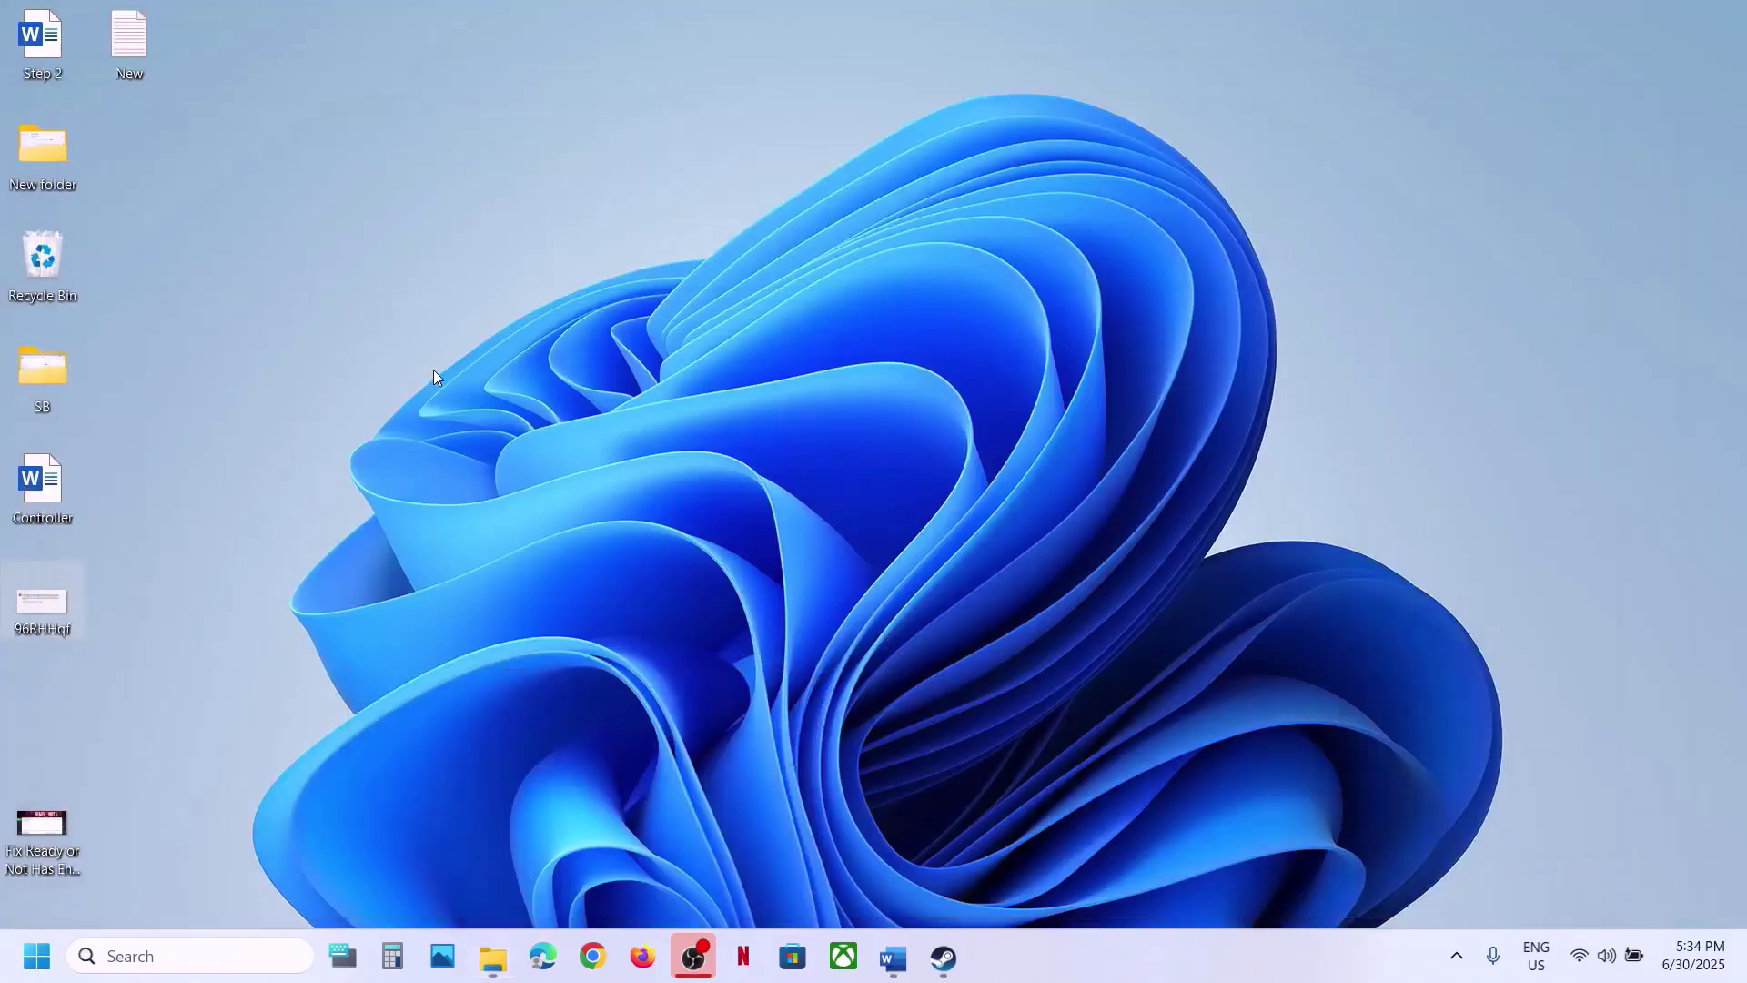
pyautogui.hotkey('ctrl', 'v')
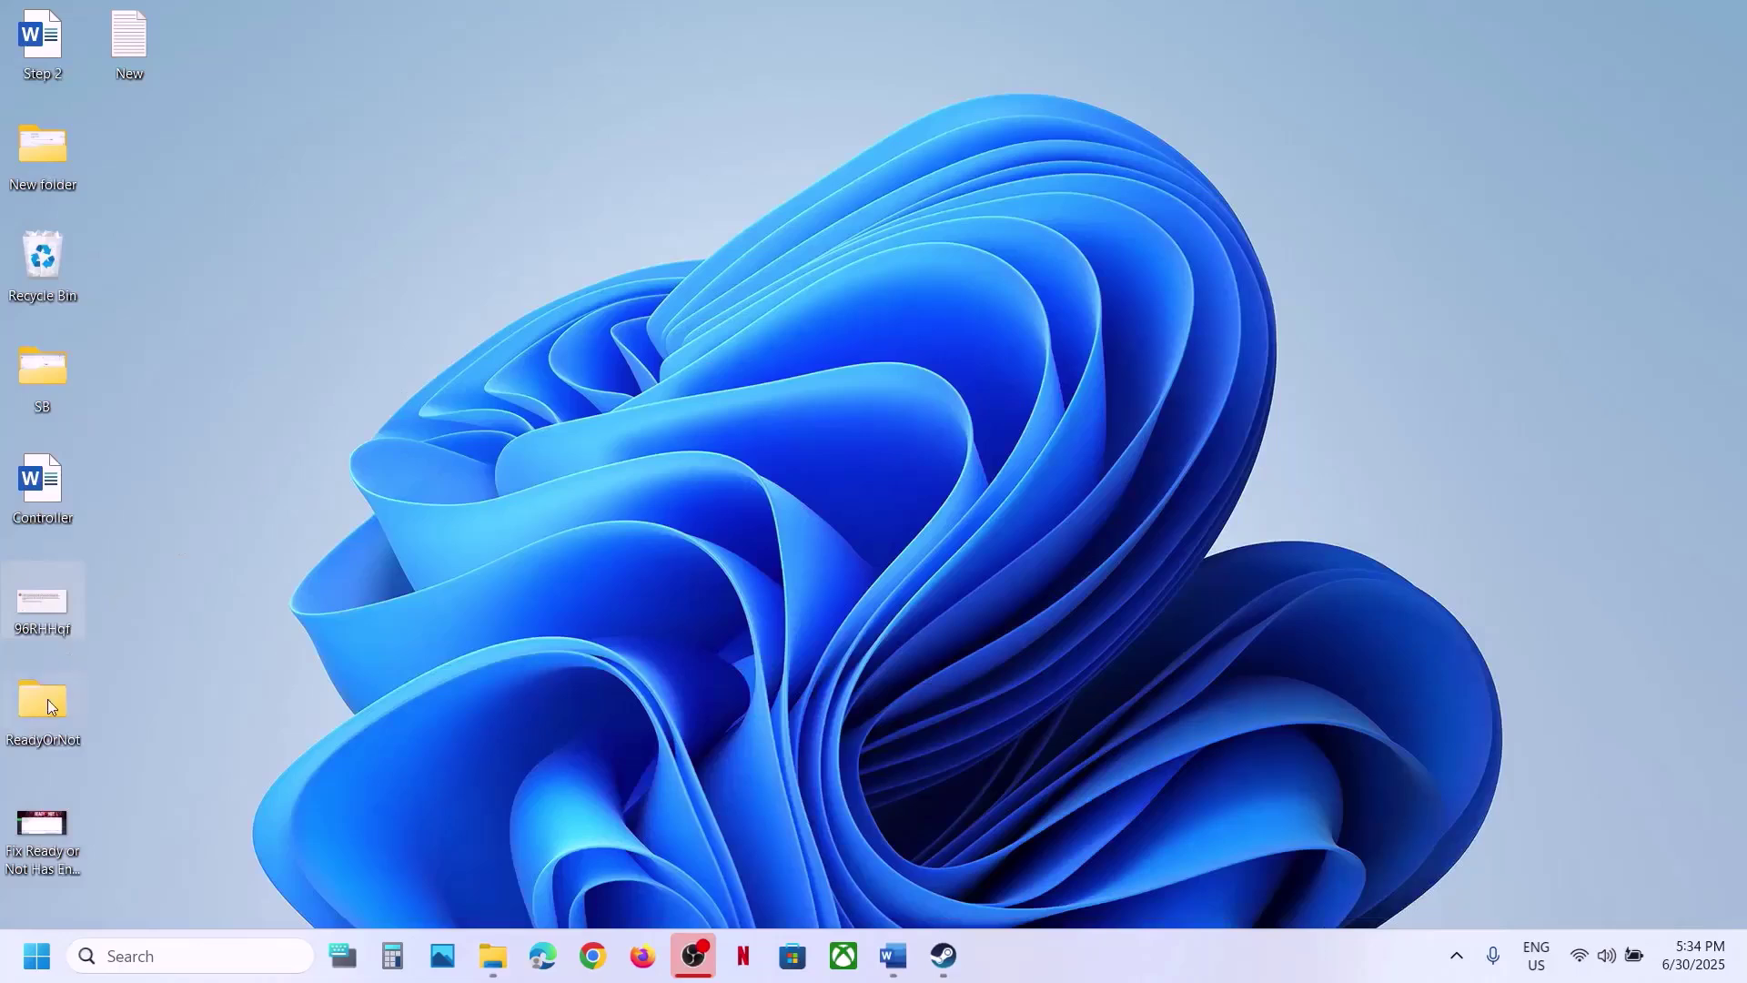
pyautogui.moveTo(47, 701); pyautogui.dragTo(104, 696)
pyautogui.moveTo(702, 398); pyautogui.dragTo(739, 387)
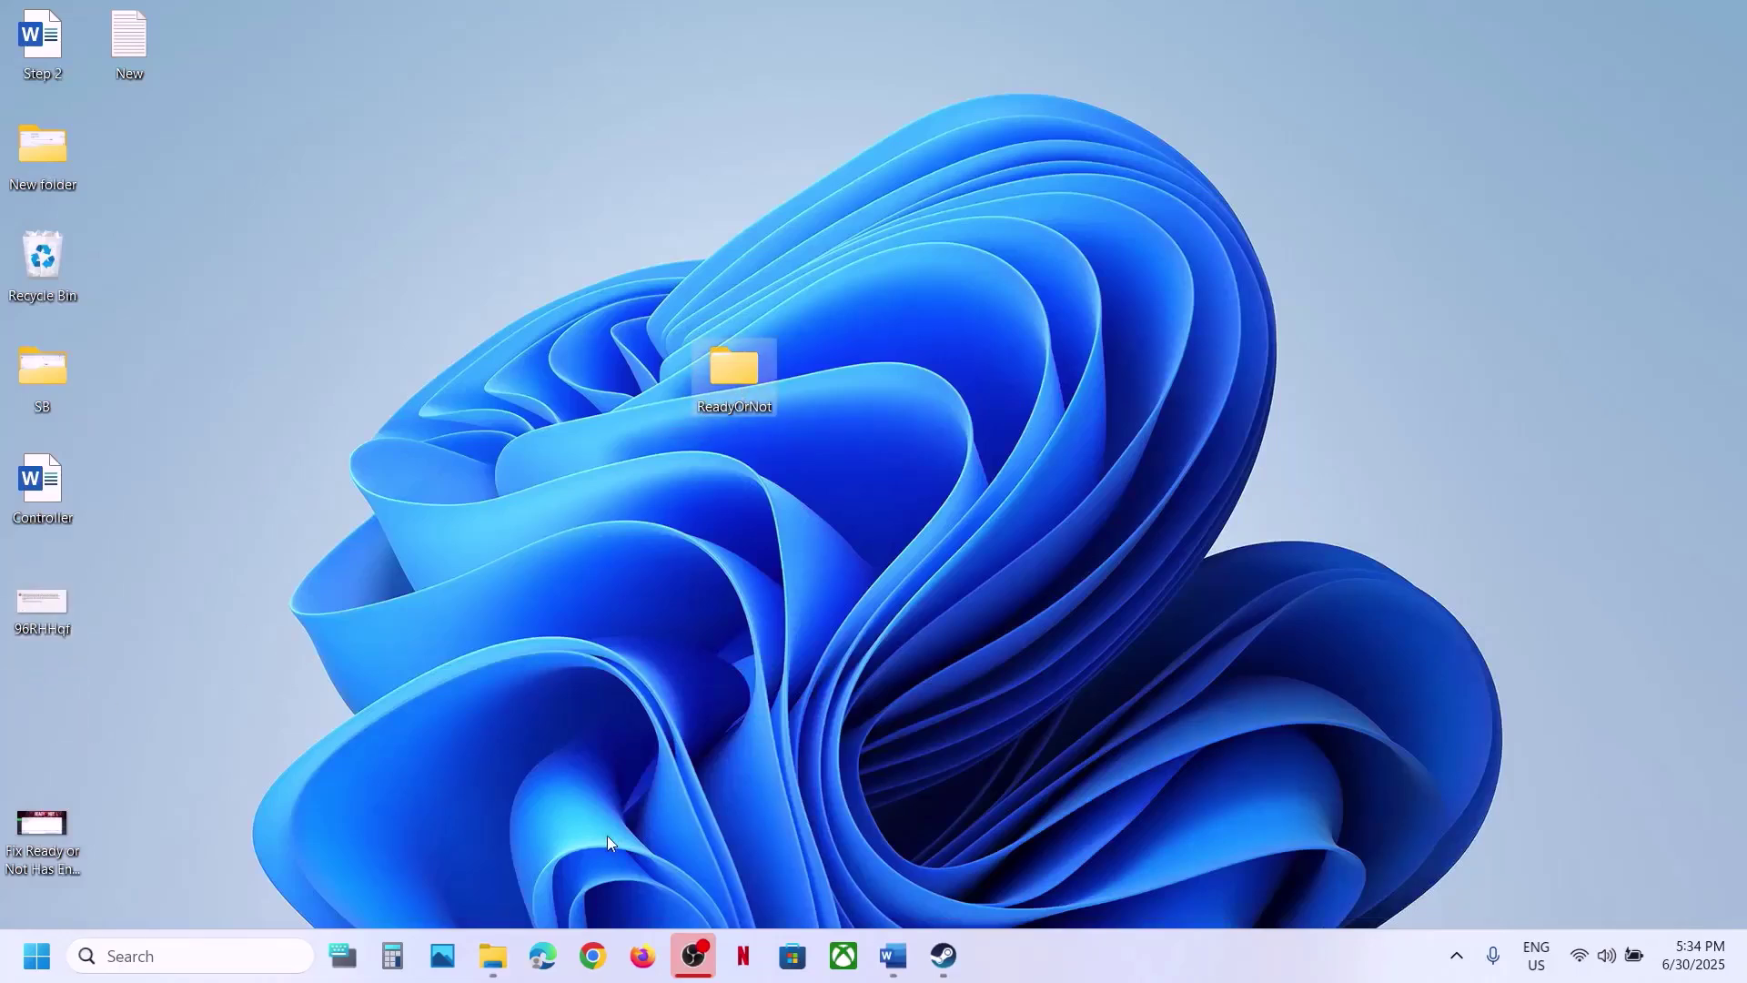
# Rename the original ReadyOrNot folder in AppData\Local as ReadyOrNot.old
pyautogui.click(494, 956)
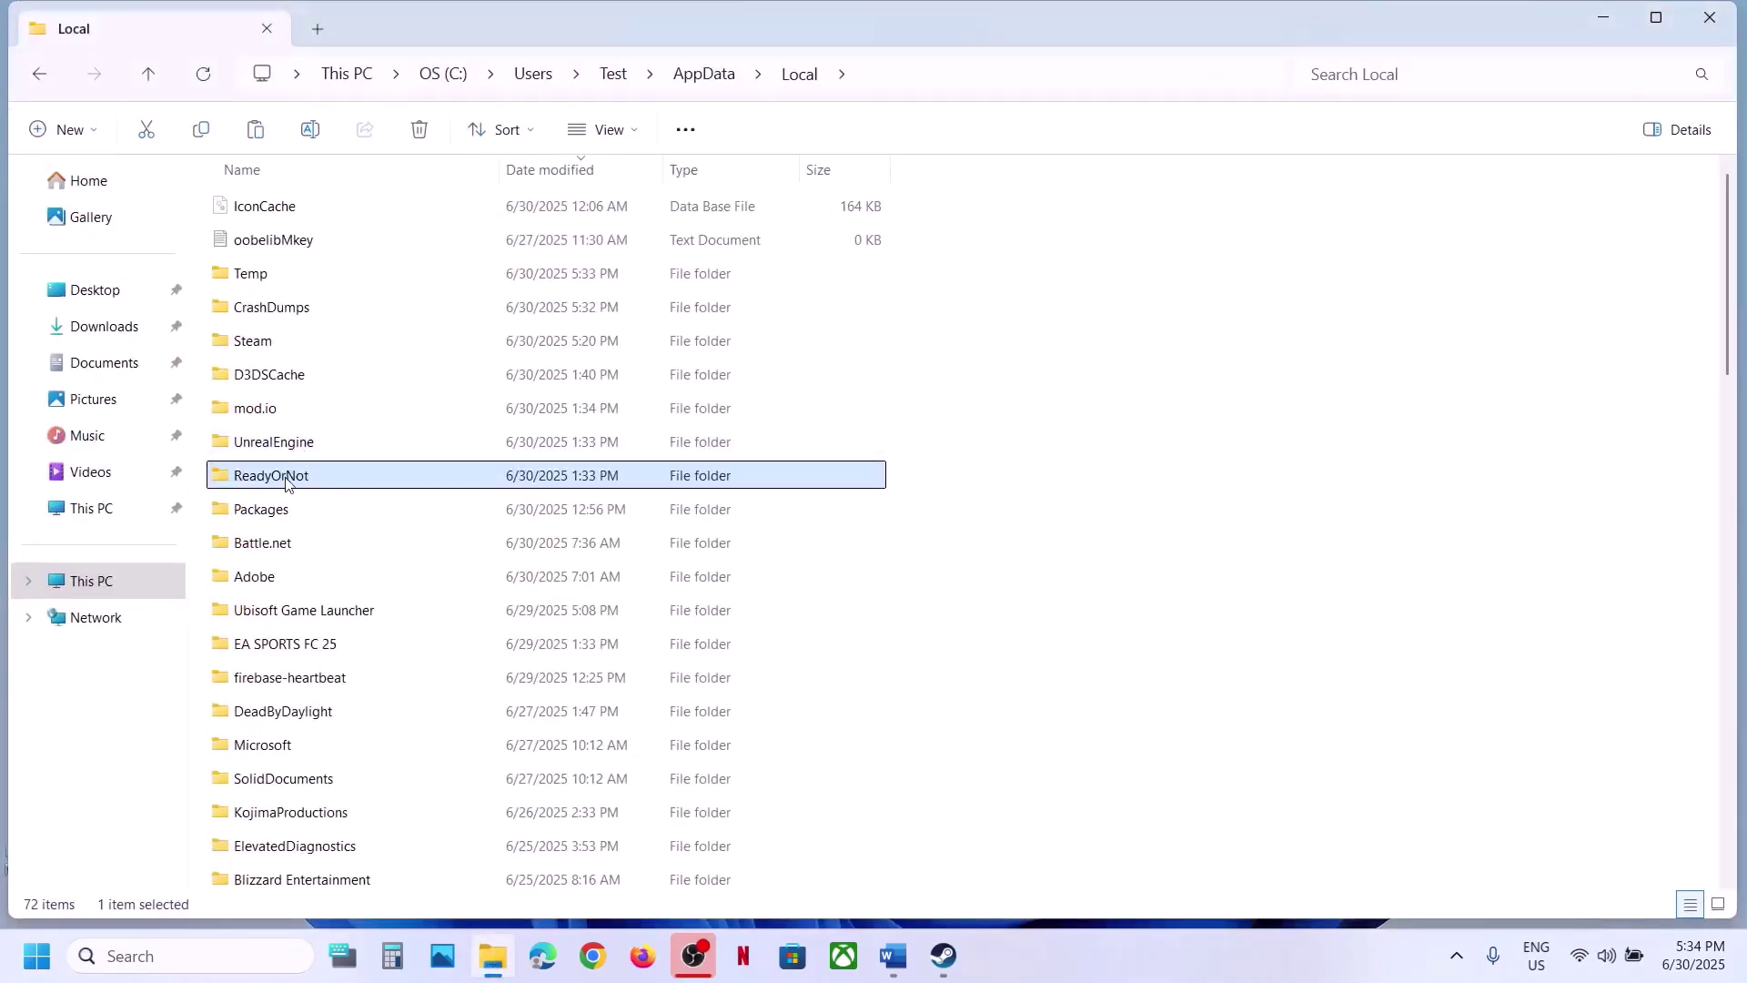
pyautogui.rightClick(285, 483)
pyautogui.click(520, 382)
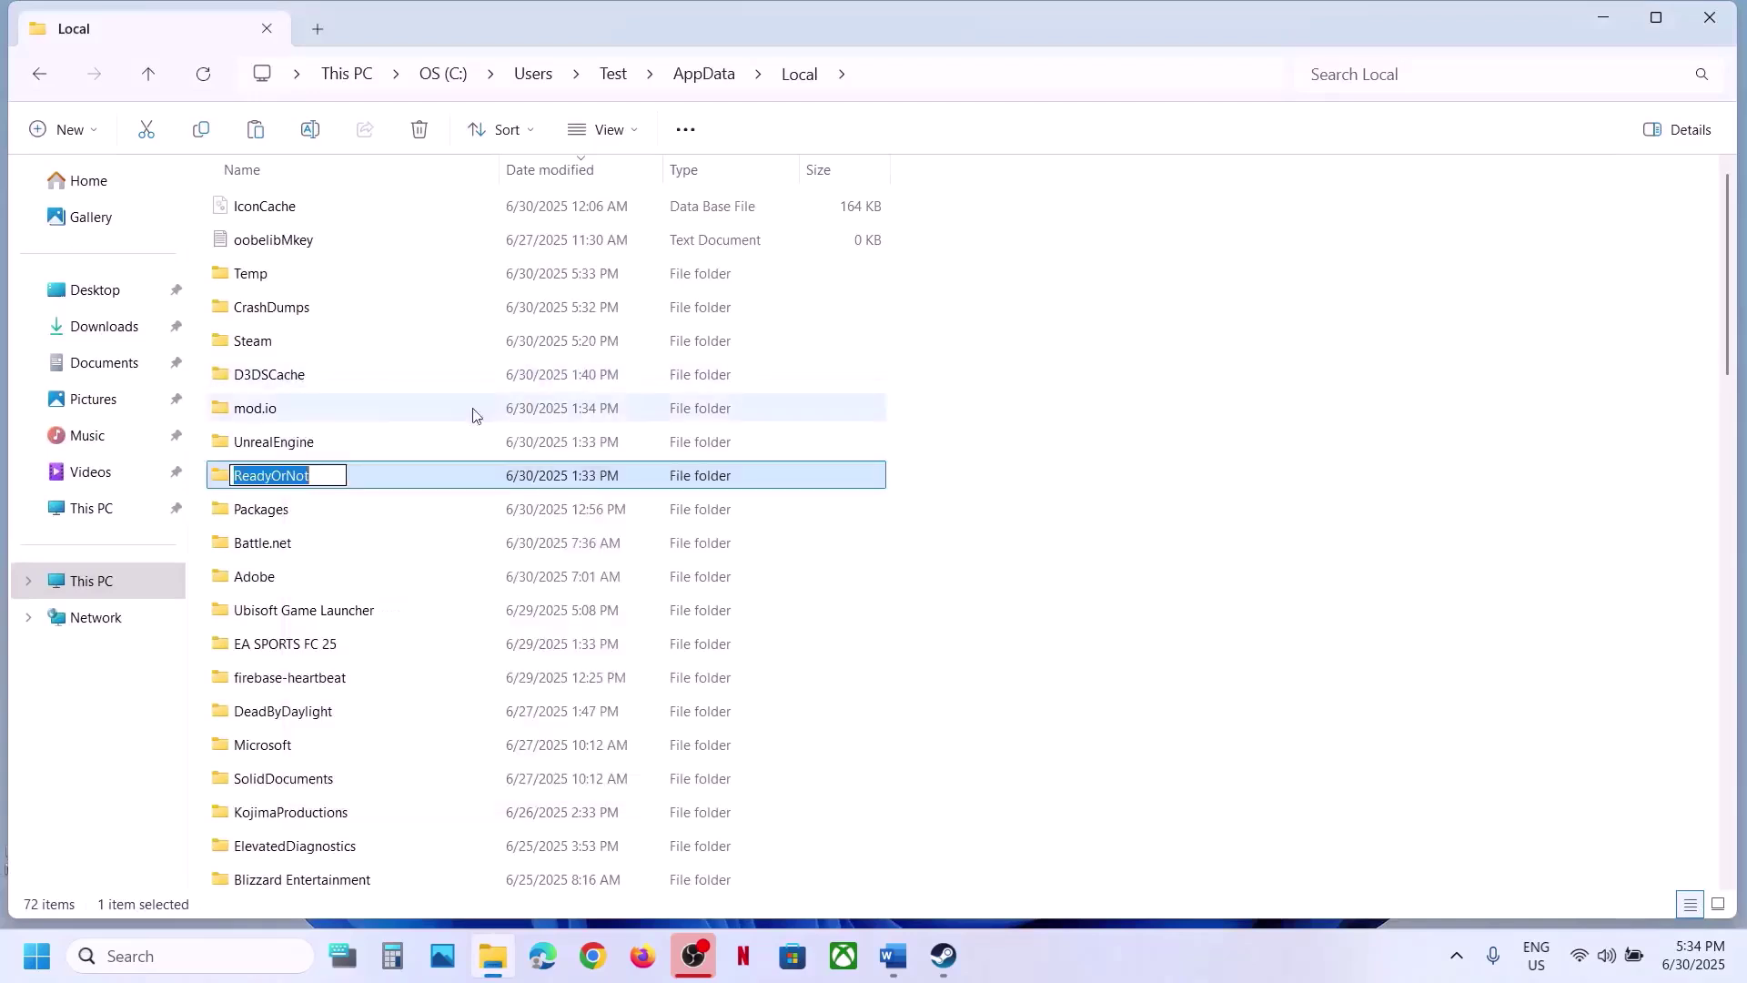
pyautogui.click(332, 479)
pyautogui.write('o')
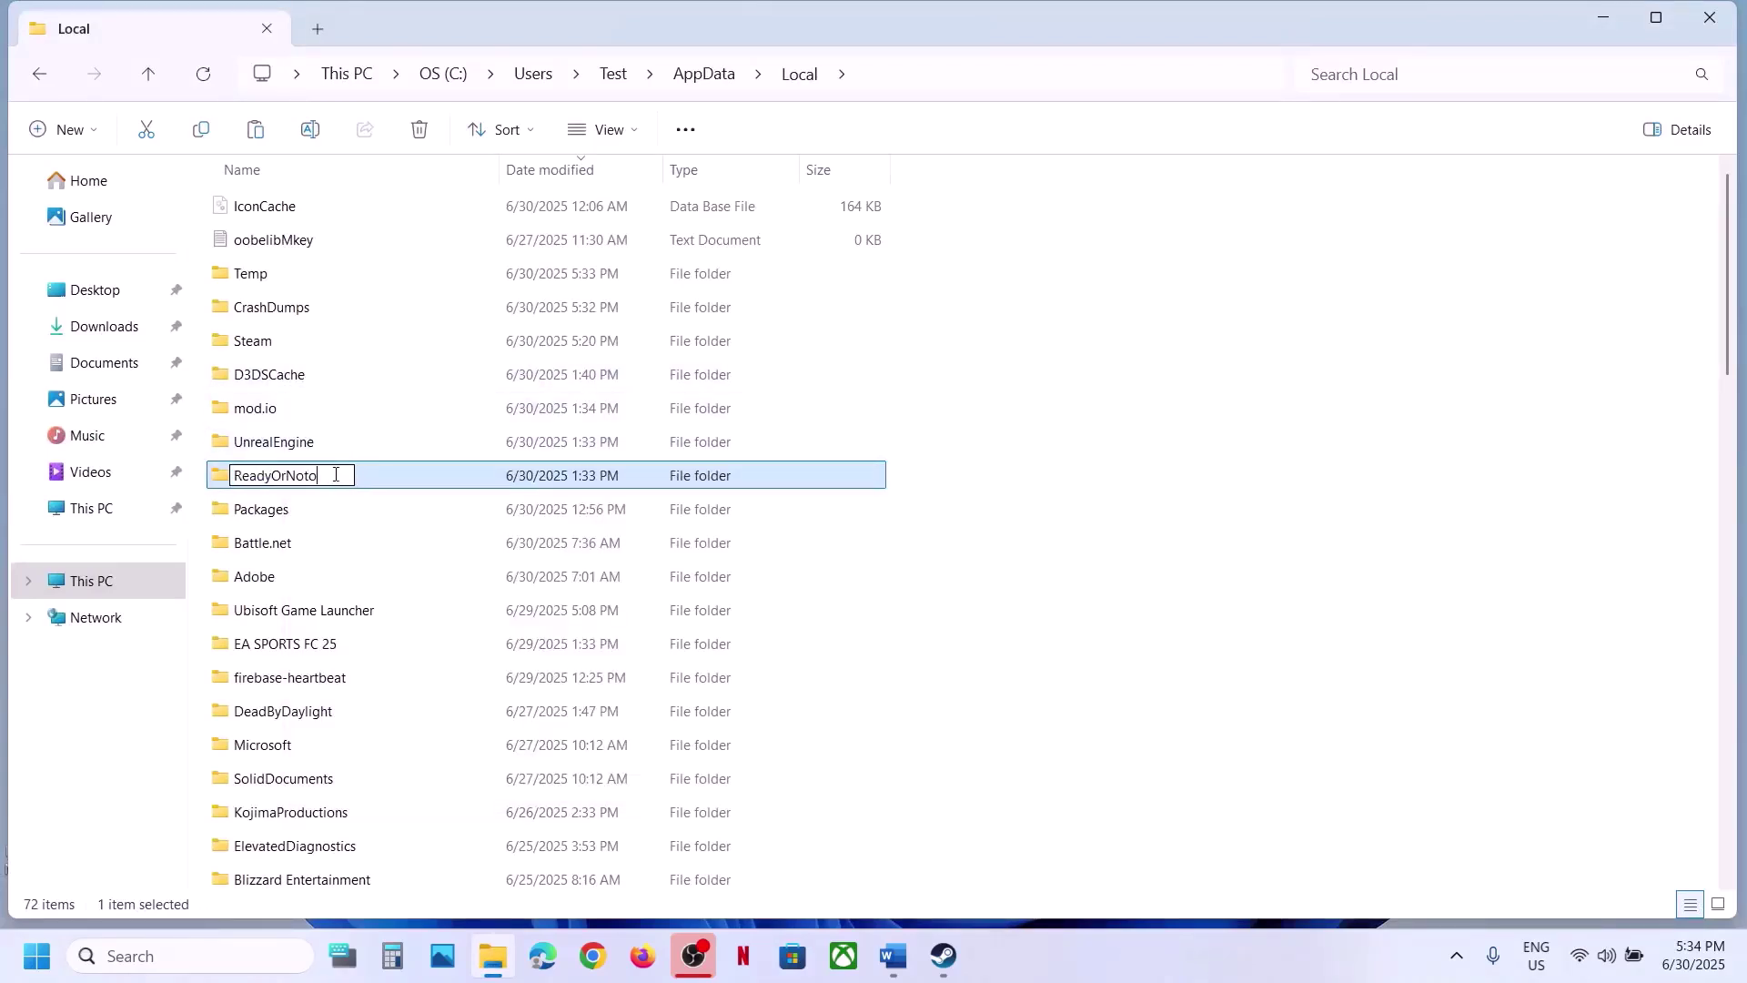
pyautogui.write('lld')
pyautogui.click(1315, 572)
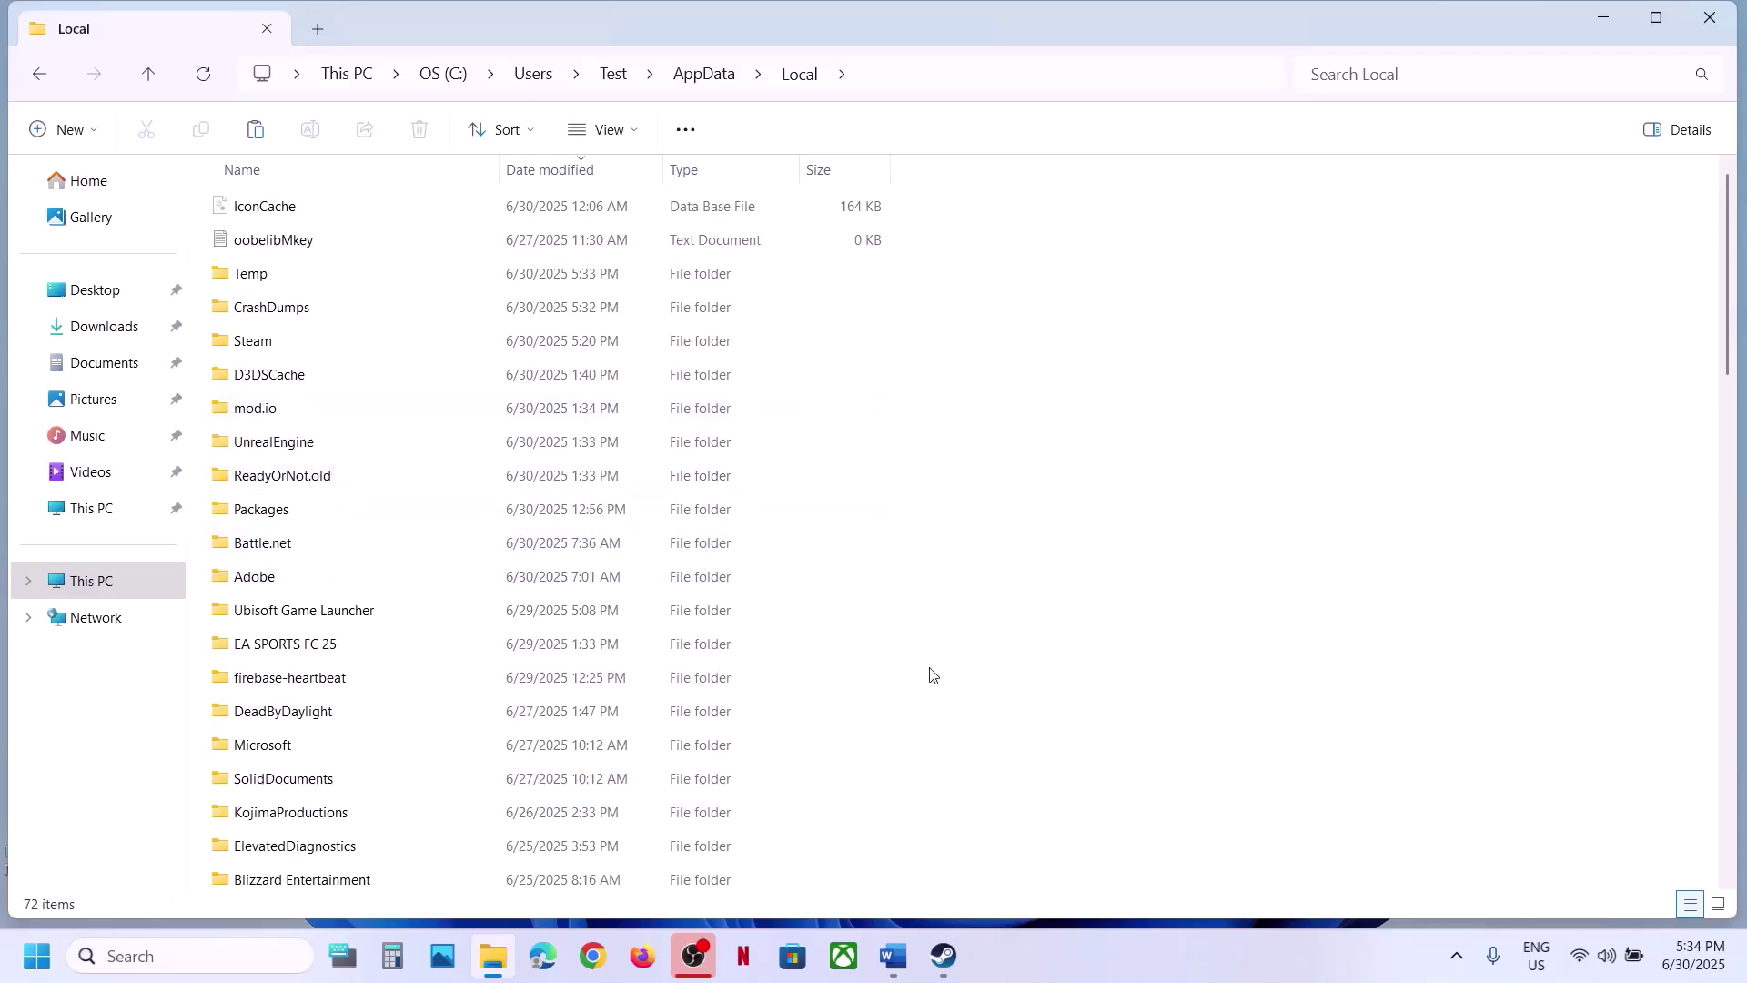
# Return to the Word notes and read step 4 about renaming the sl.pcl.dll file
pyautogui.click(944, 955)
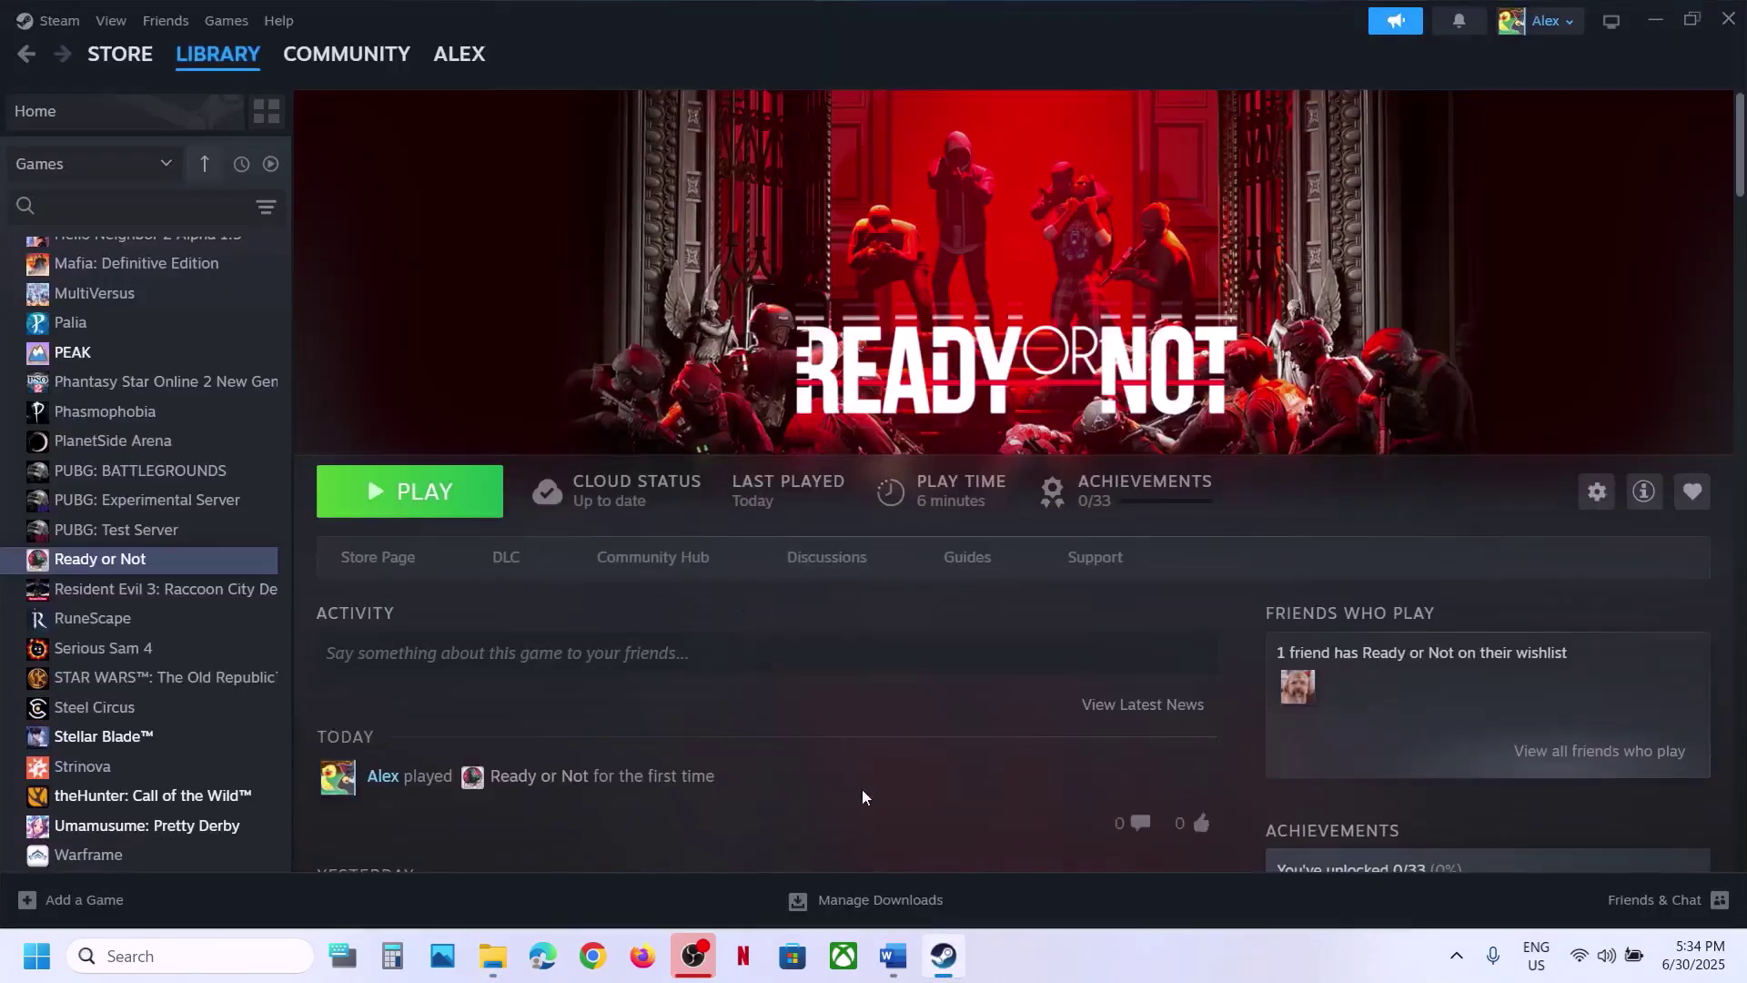
pyautogui.click(892, 955)
pyautogui.scroll(-3, 693, 684)
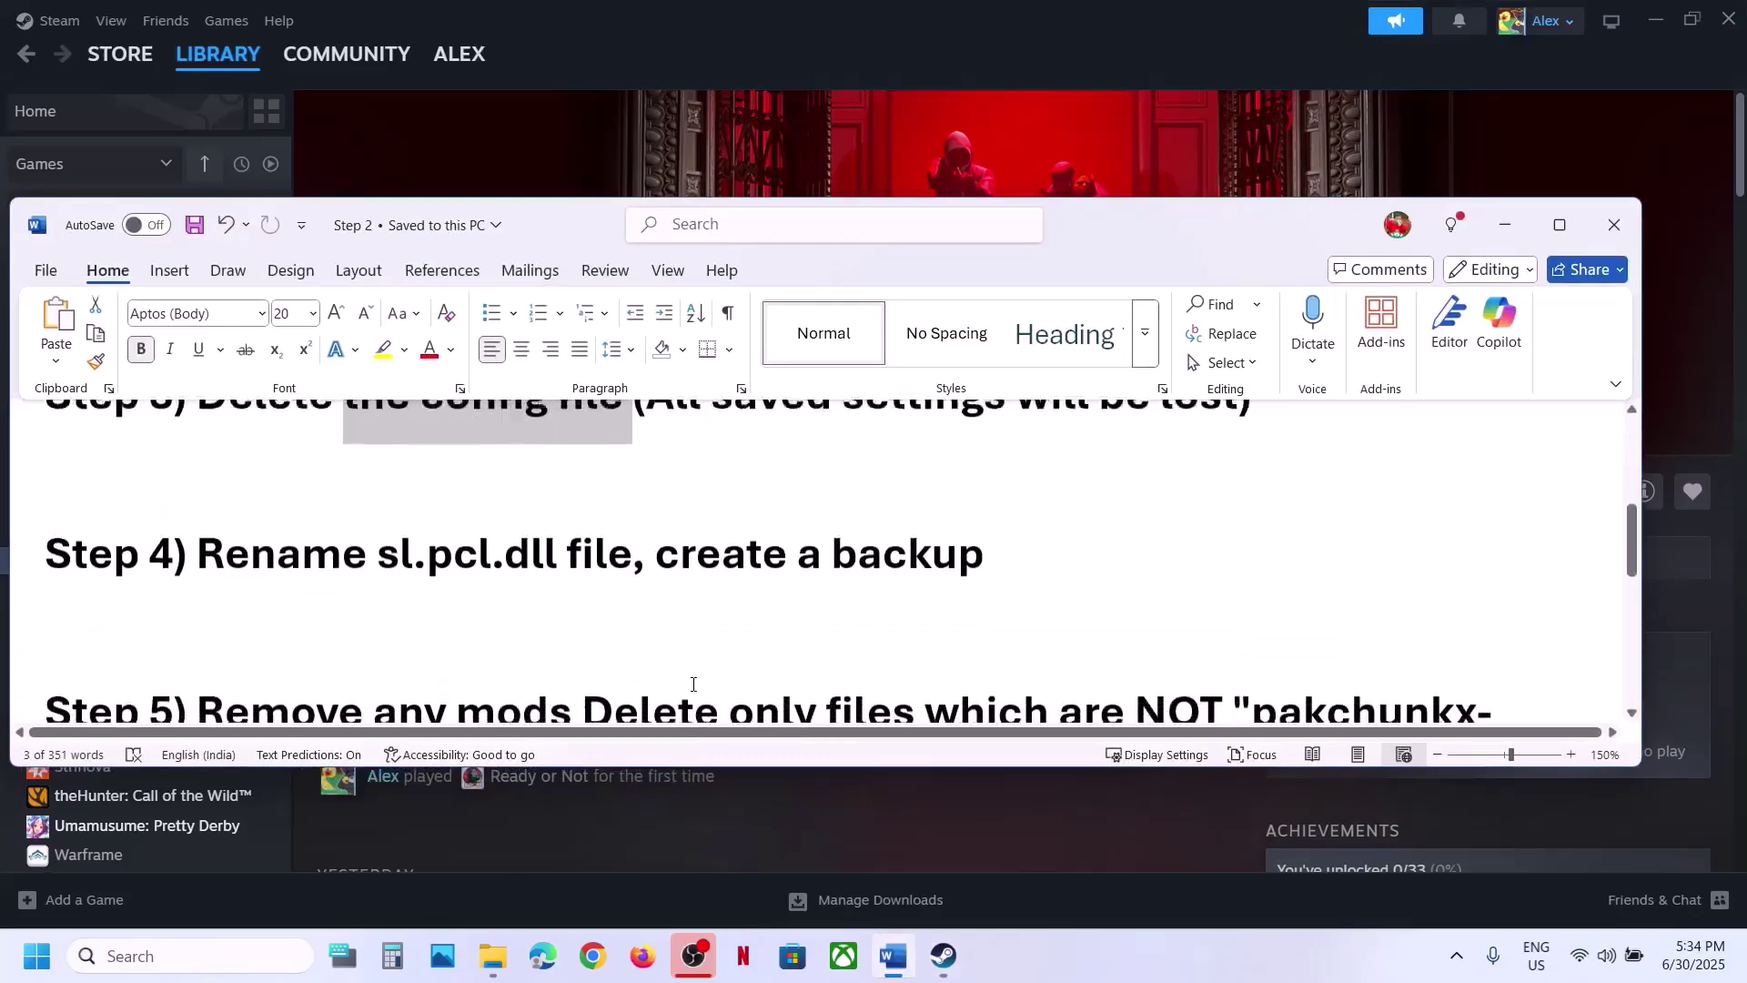
# Review the sl.pcl.dll step in the notes, switch to Steam, and browse Ready or Not's local files
pyautogui.scroll(1, 694, 684)
pyautogui.moveTo(380, 603); pyautogui.dragTo(567, 602)
pyautogui.click(1064, 46)
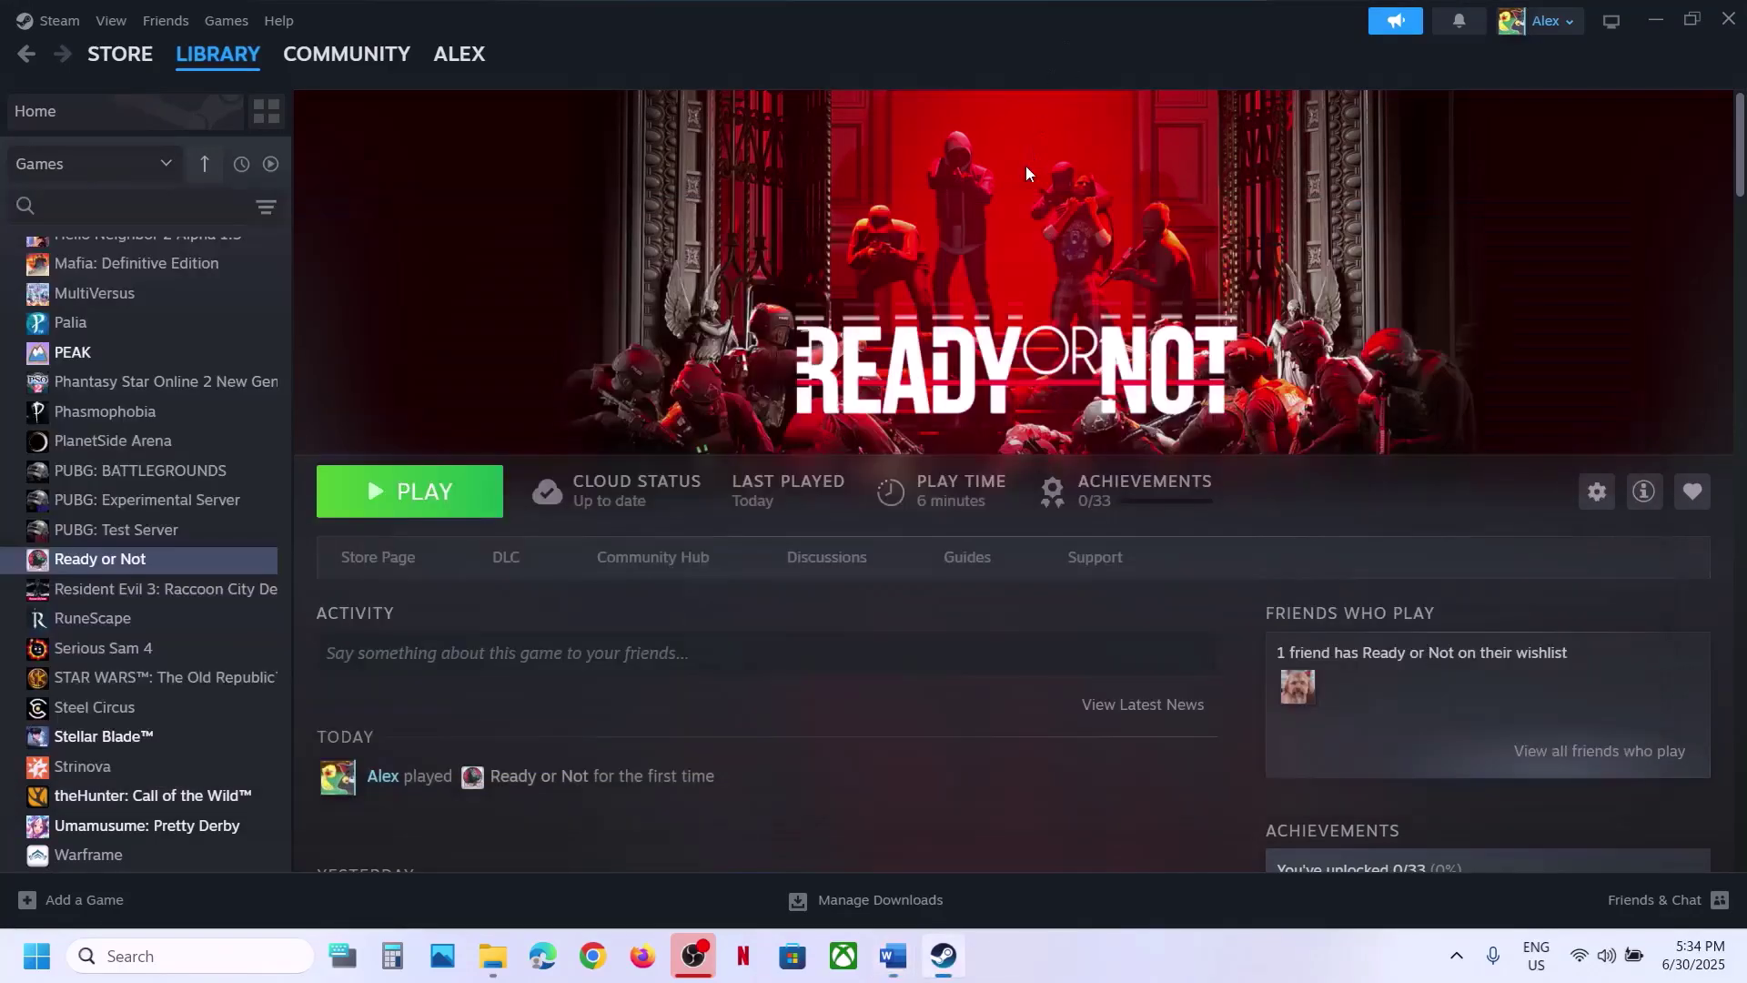
pyautogui.rightClick(148, 564)
pyautogui.moveTo(257, 705)
pyautogui.click(422, 741)
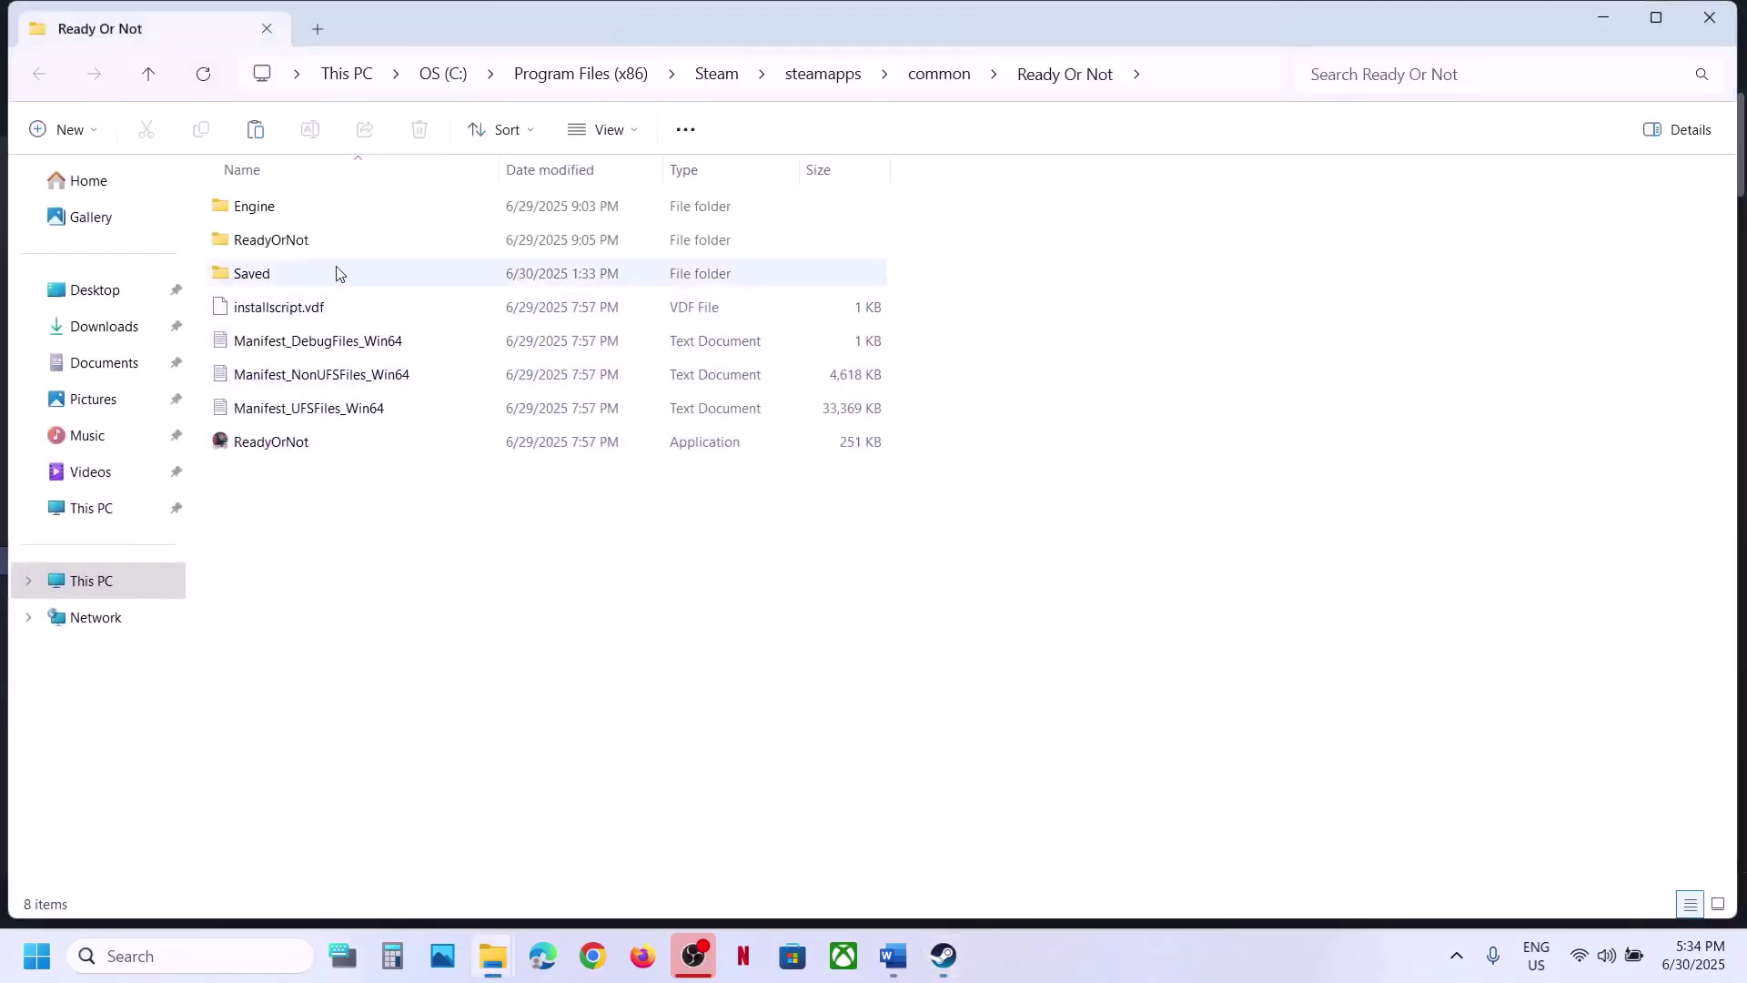
# Open the game's ReadyOrNot\Plugins\Nvidia\Streamline\Binaries\ThirdParty\Win64 folder
pyautogui.doubleClick(289, 252)
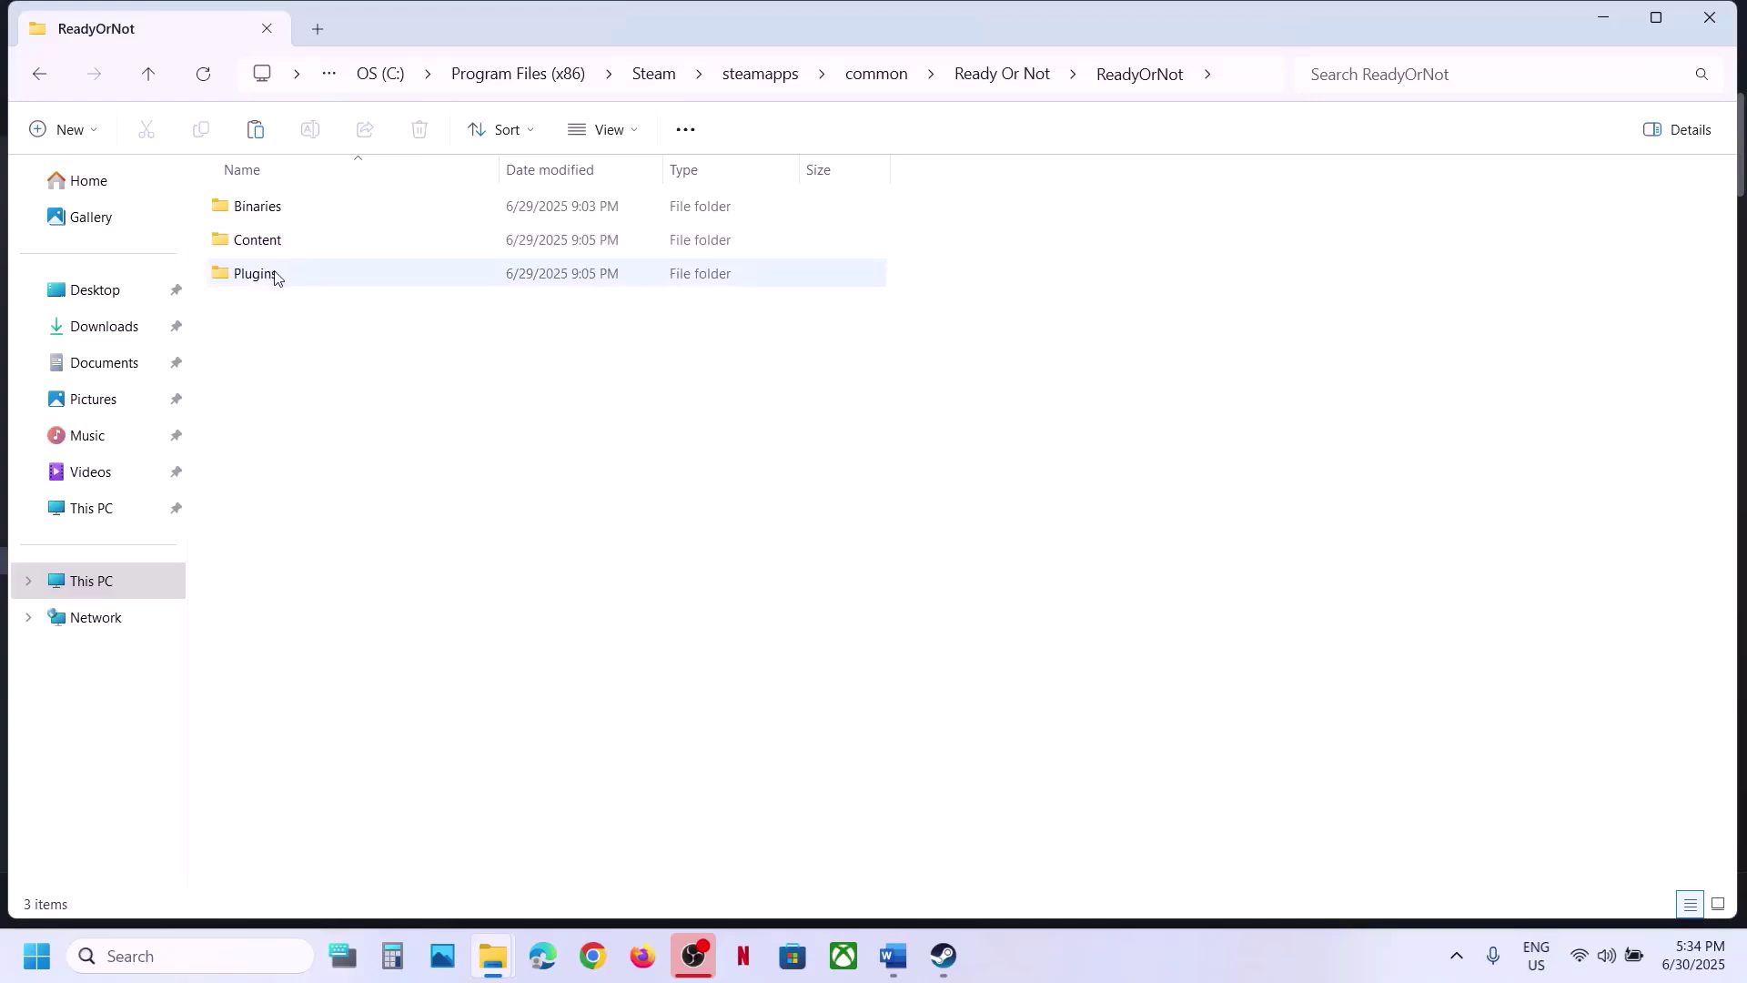
pyautogui.doubleClick(275, 276)
pyautogui.click(273, 240)
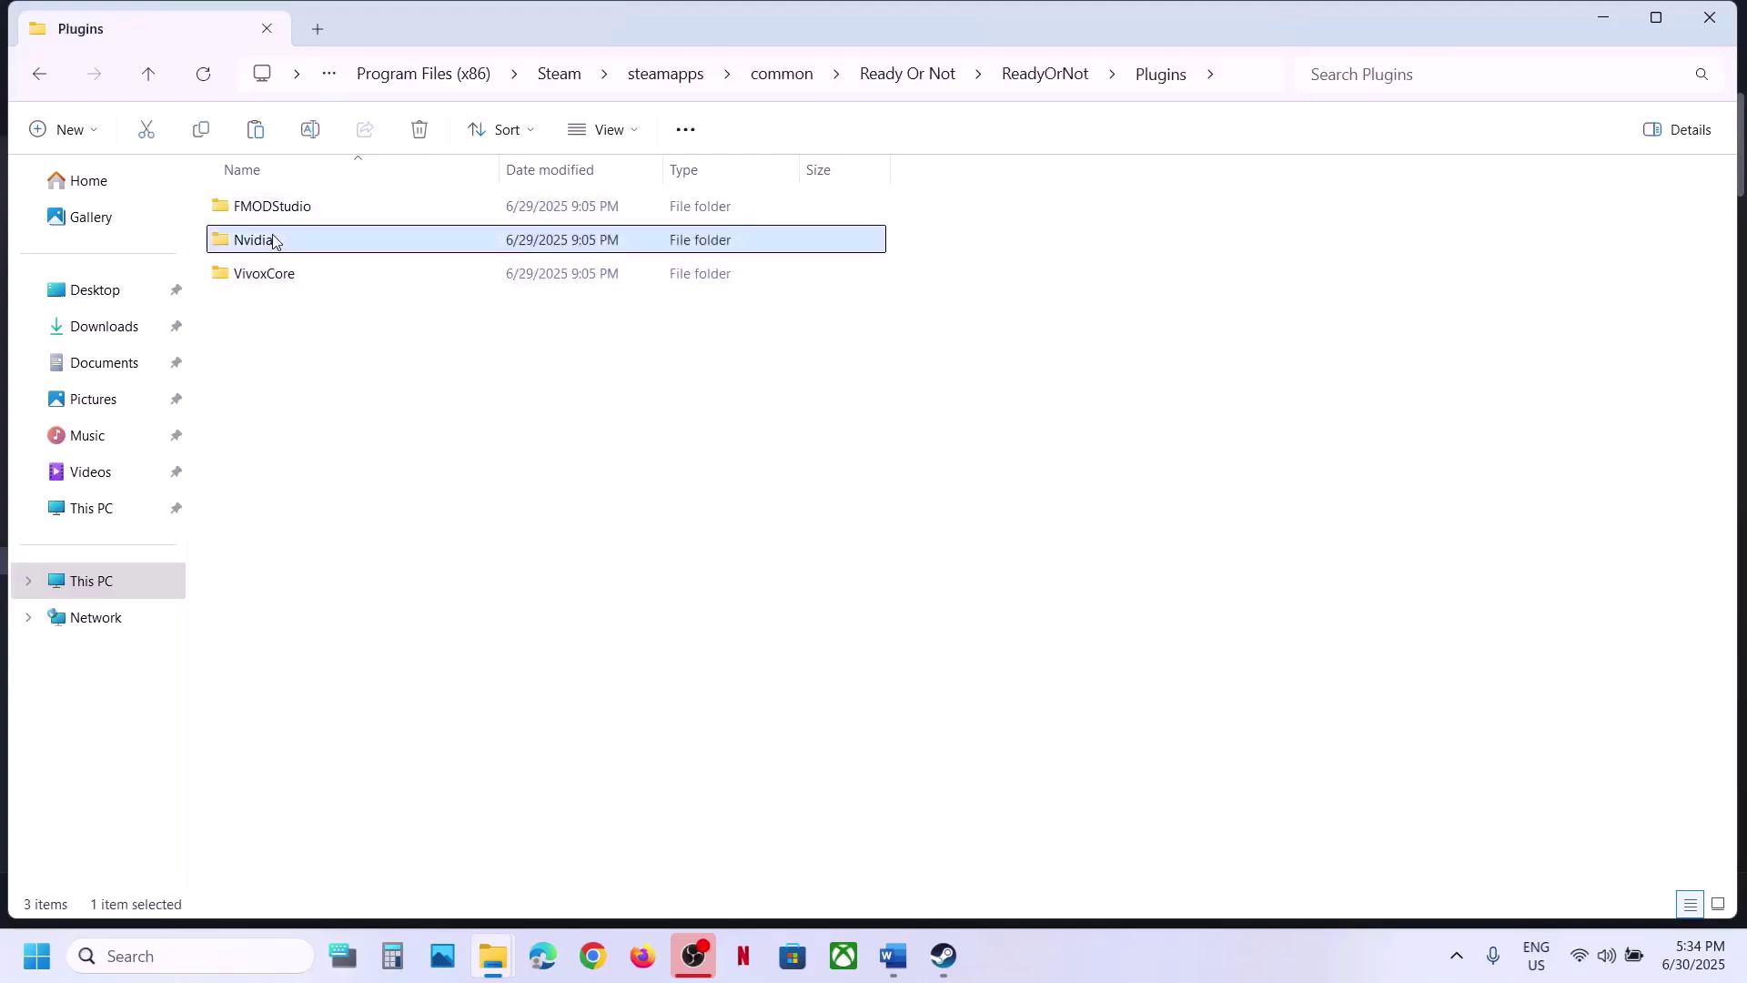
pyautogui.doubleClick(273, 240)
pyautogui.doubleClick(273, 241)
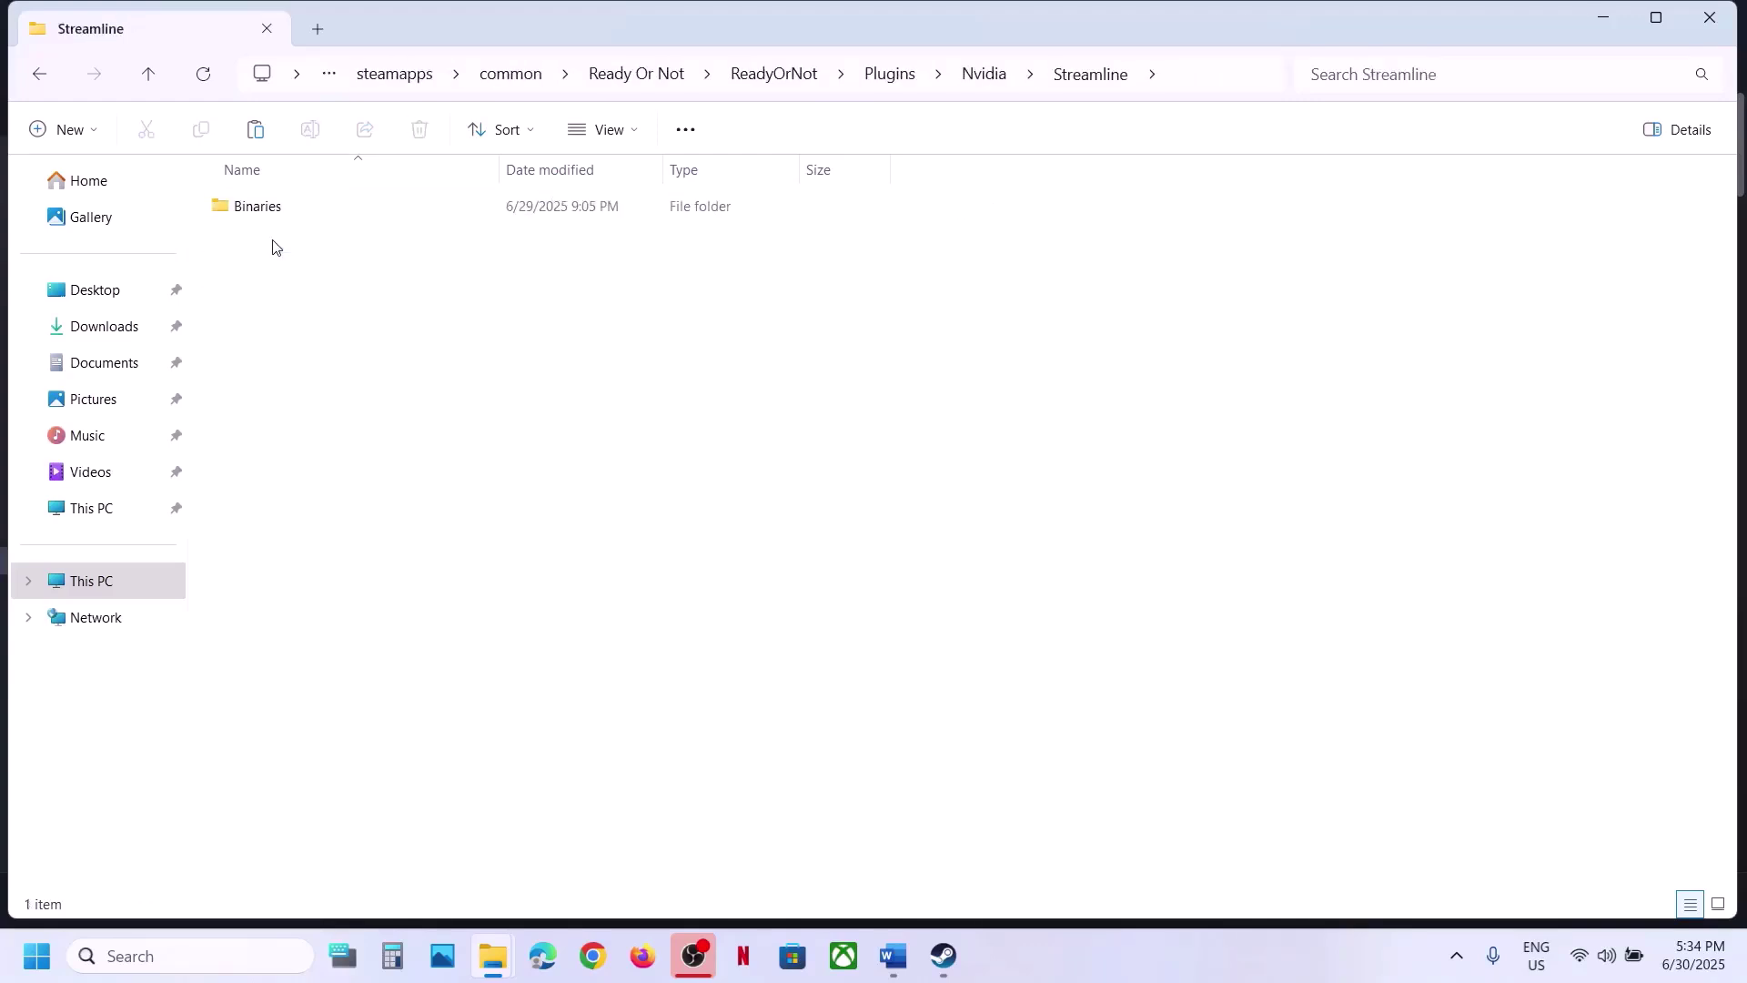
pyautogui.doubleClick(281, 208)
pyautogui.click(284, 207)
pyautogui.doubleClick(283, 208)
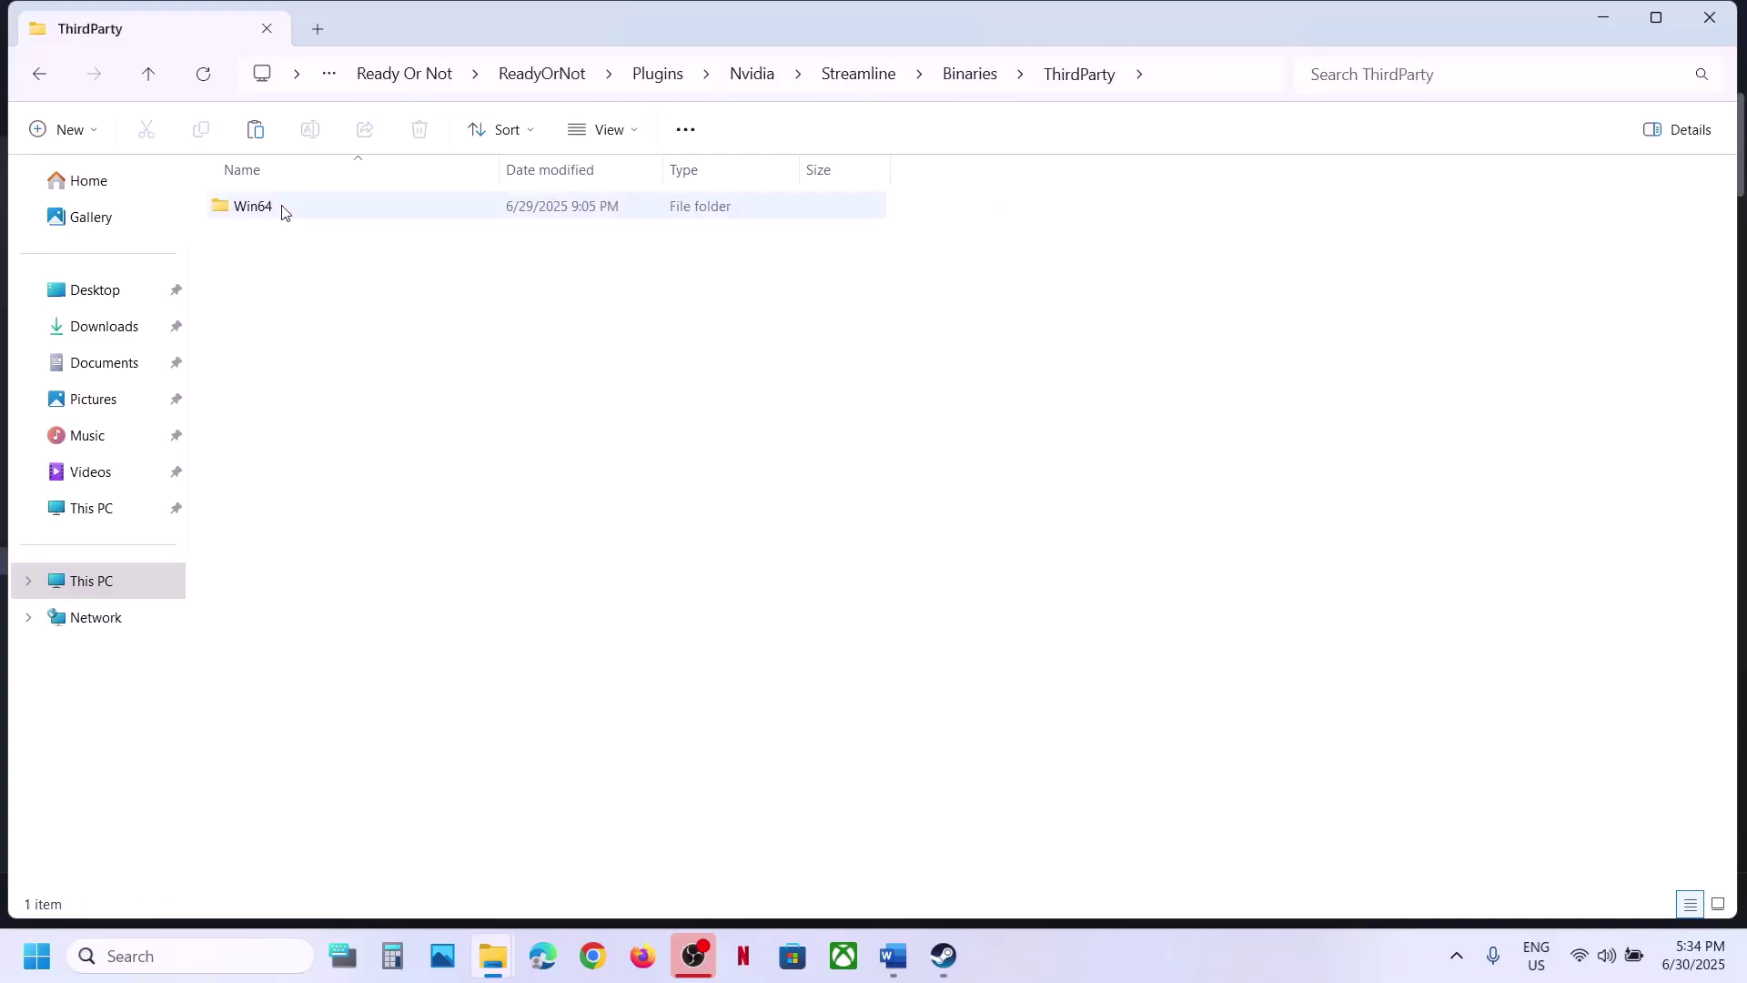
pyautogui.click(282, 208)
pyautogui.doubleClick(282, 209)
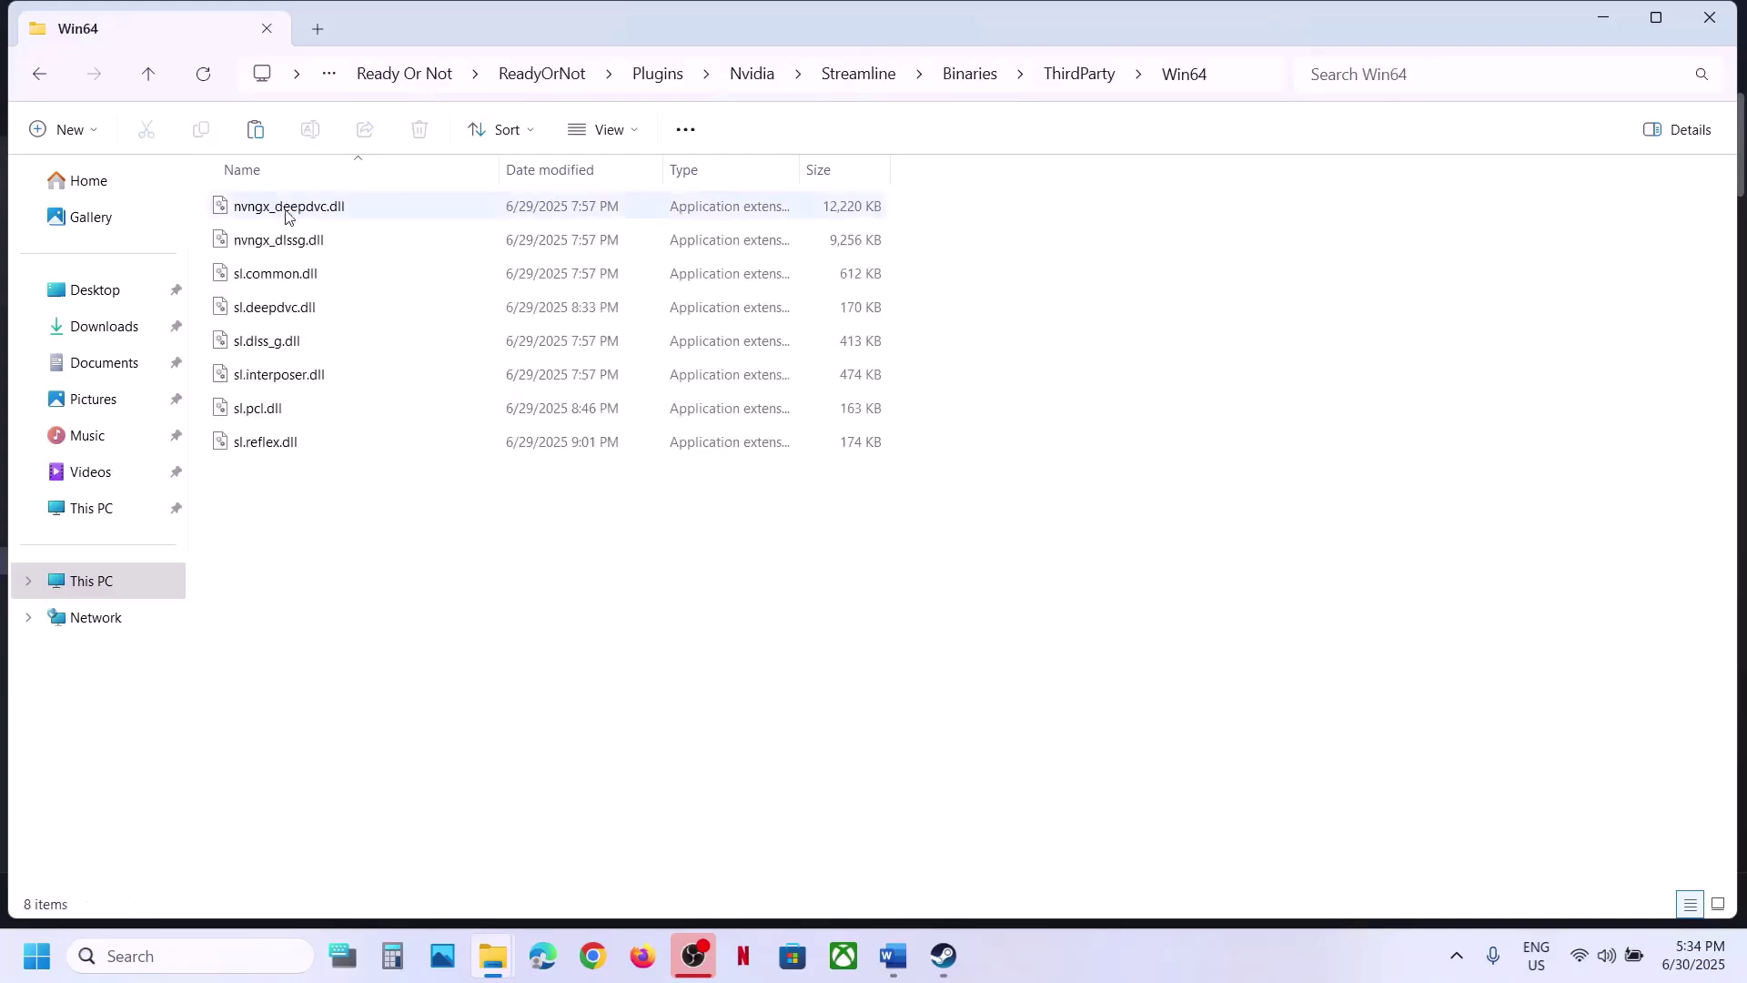
# Back up sl.pcl.dll by copying it to the desktop, and place the copy just below the ReadyOrNot folder
pyautogui.click(278, 415)
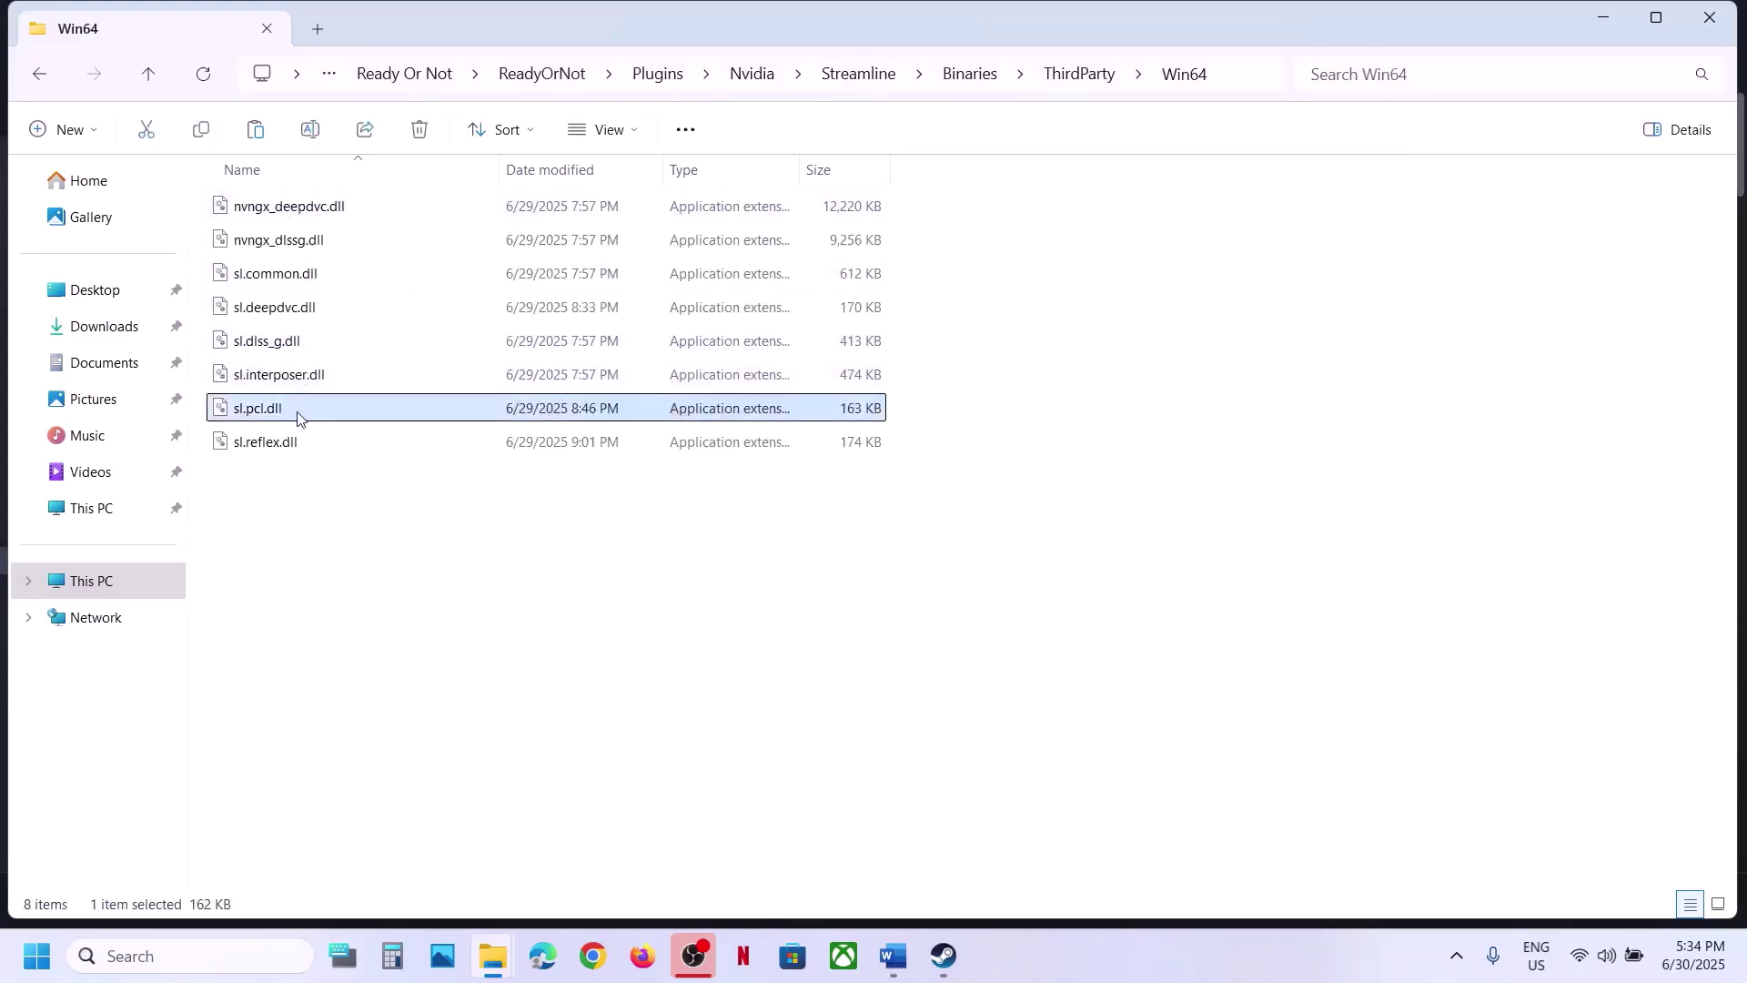
pyautogui.rightClick(314, 418)
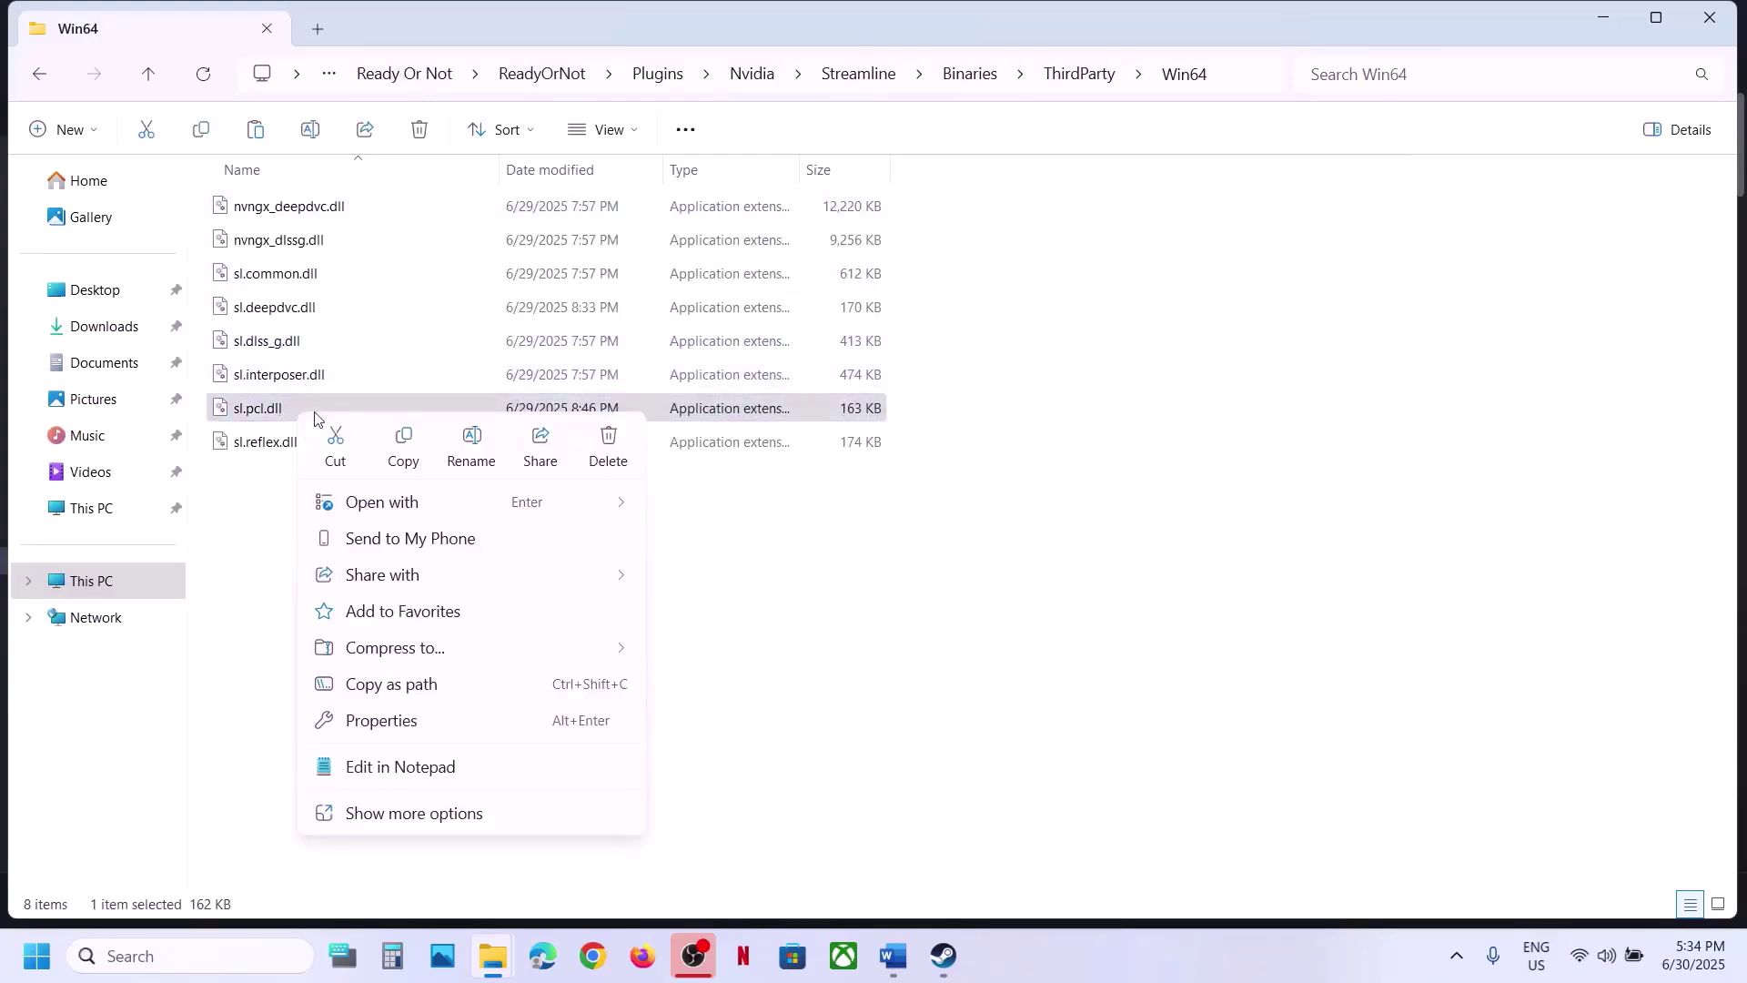
pyautogui.click(406, 450)
pyautogui.press('super+d')
pyautogui.hotkey('ctrl', 'v')
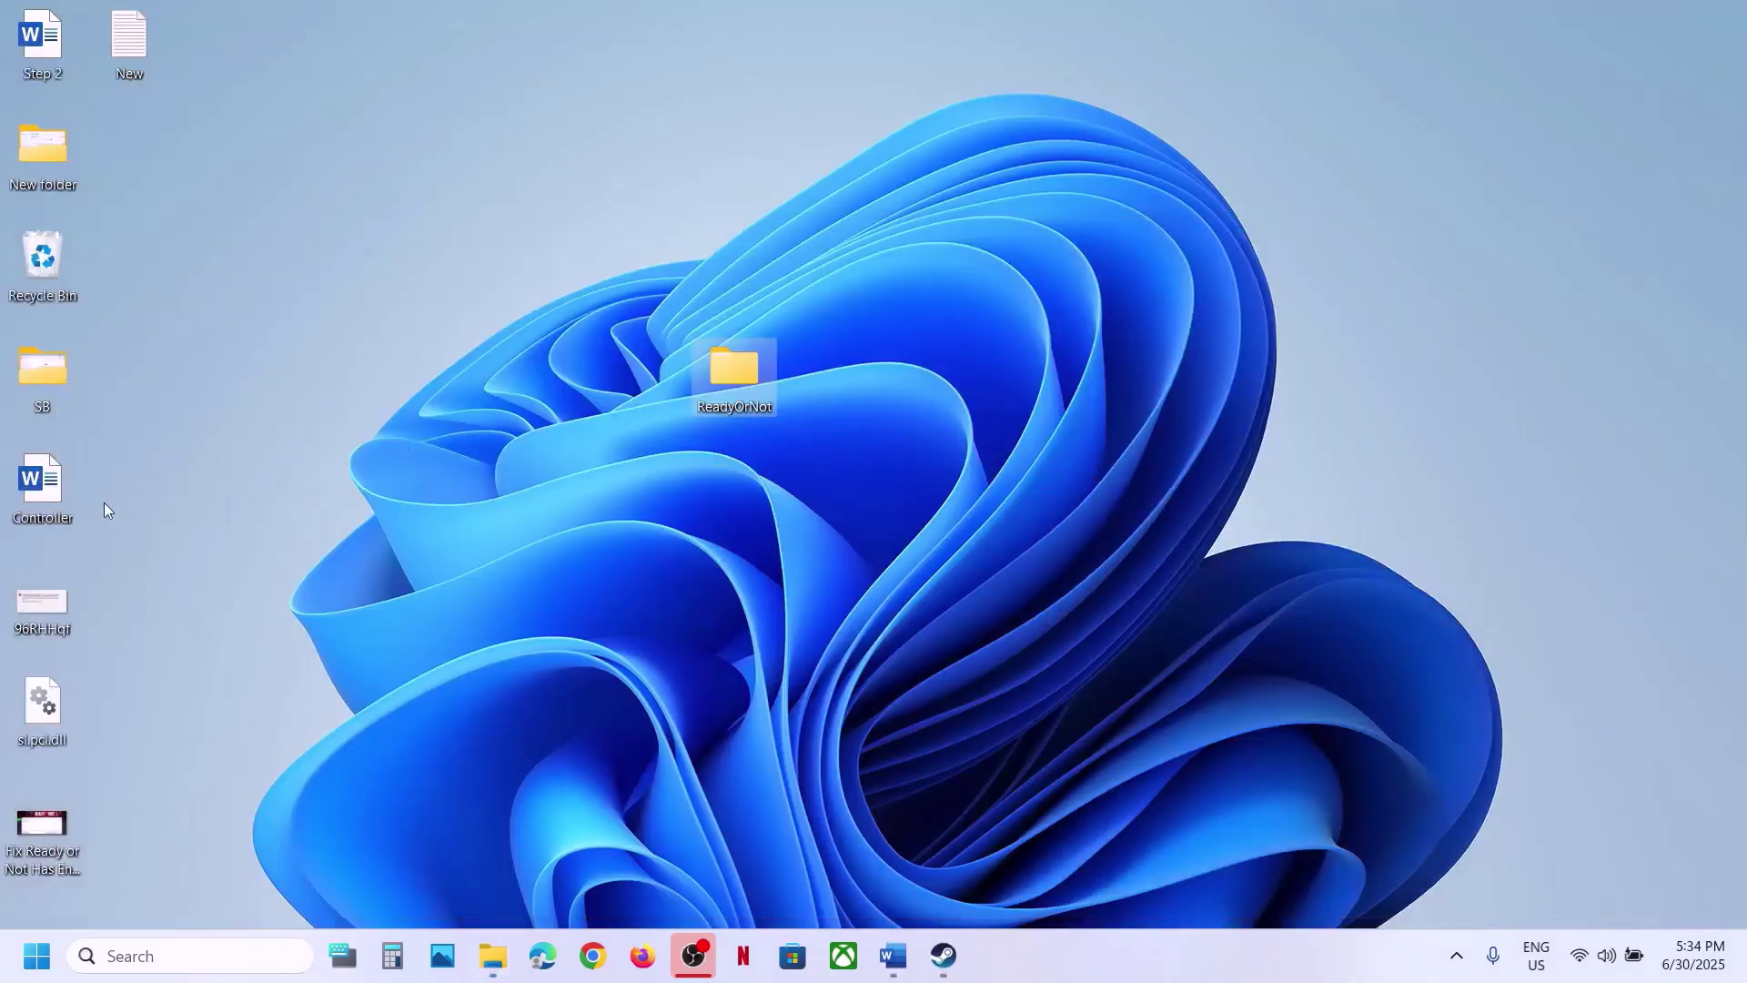
pyautogui.moveTo(52, 711); pyautogui.dragTo(730, 457)
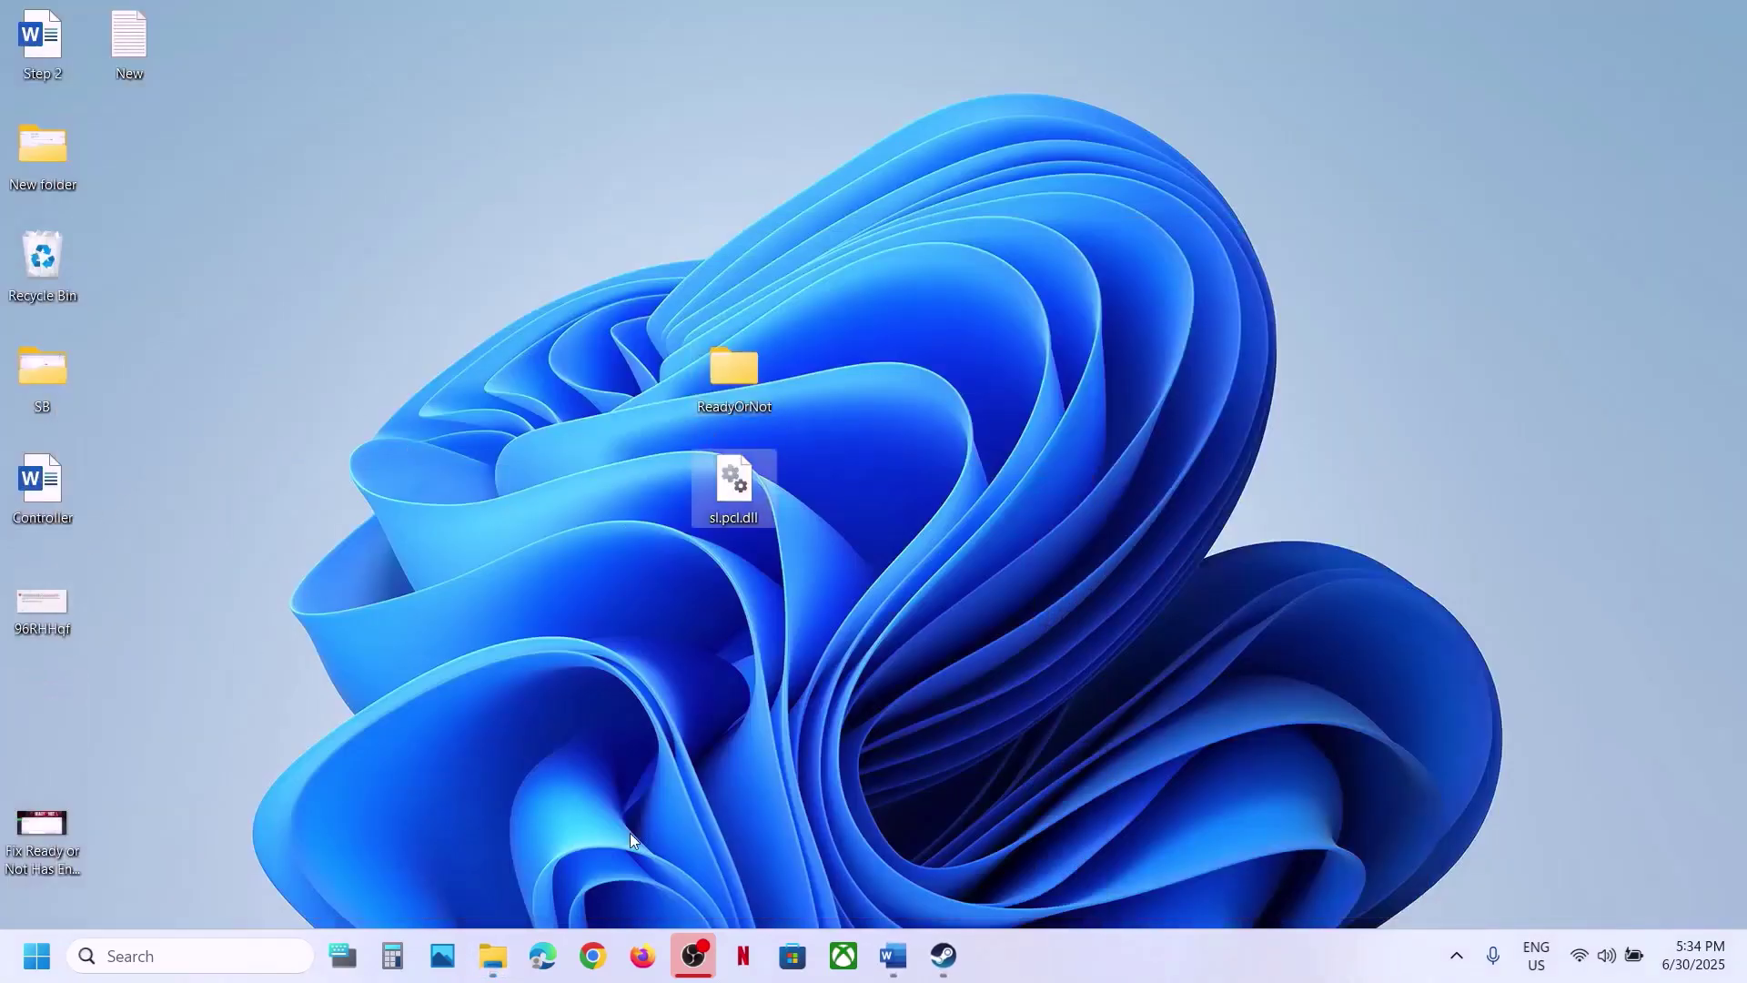
# Return to the Win64 folder and rename the original sl.pcl.dll file as sl.pcl.dll.old
pyautogui.moveTo(512, 968)
pyautogui.click(577, 877)
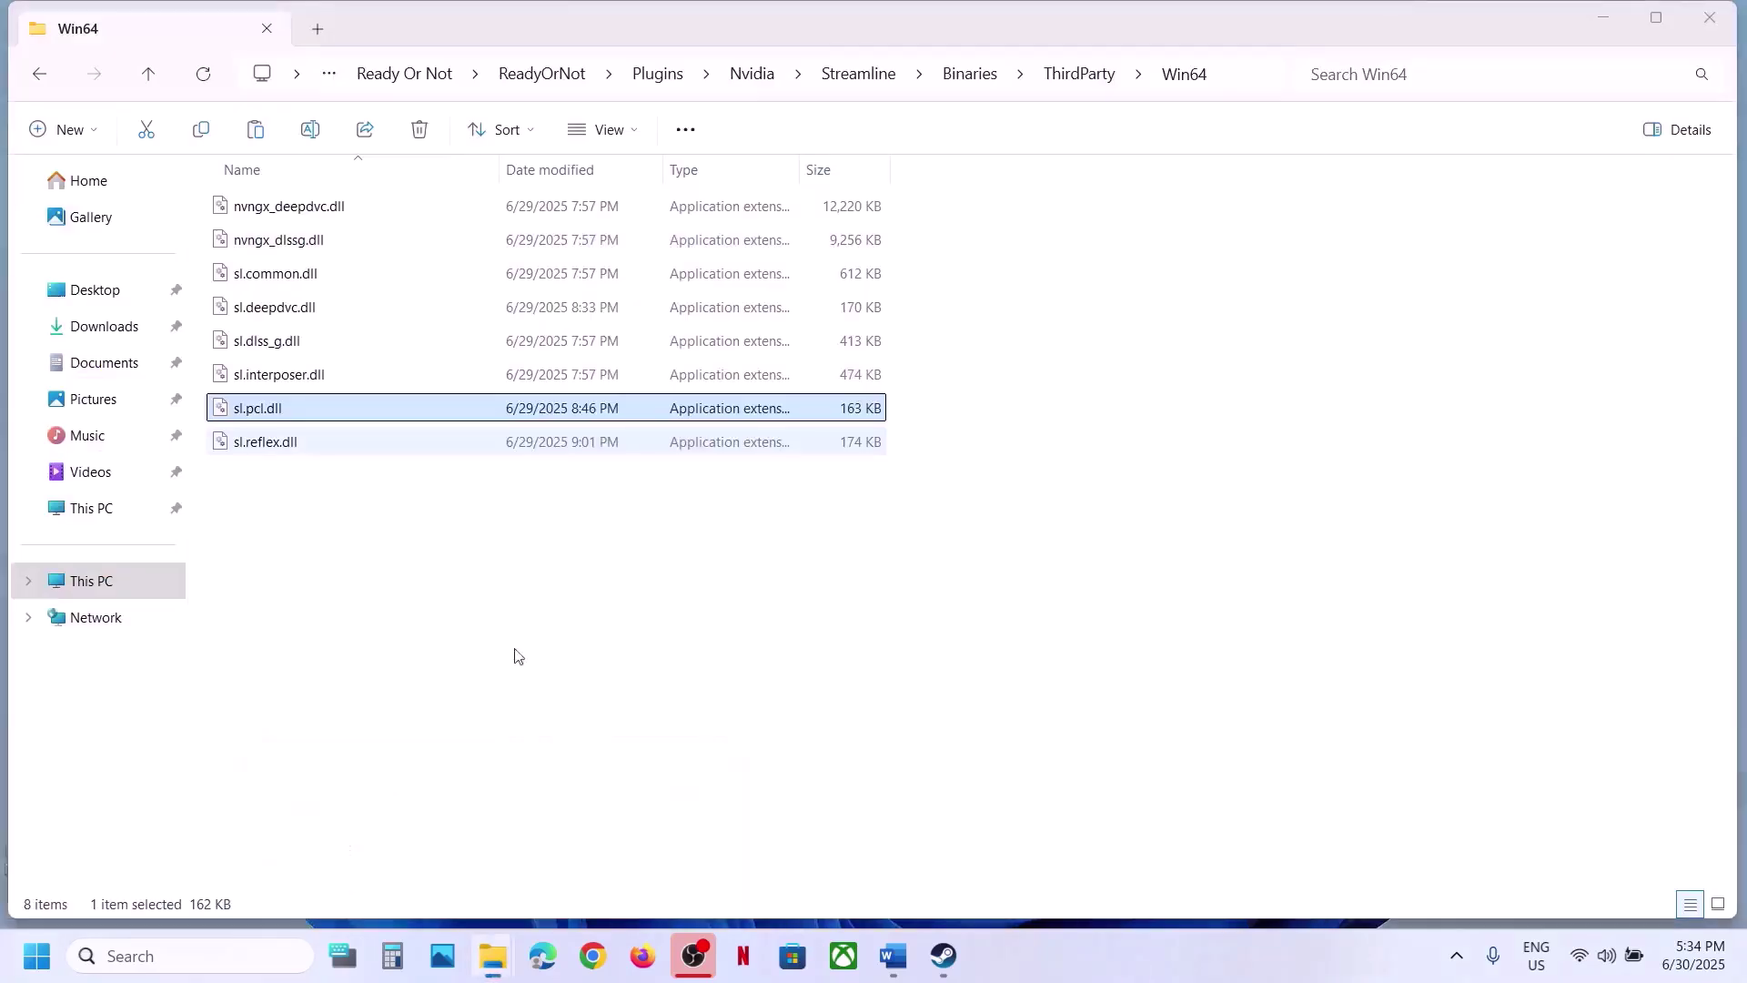
pyautogui.rightClick(295, 416)
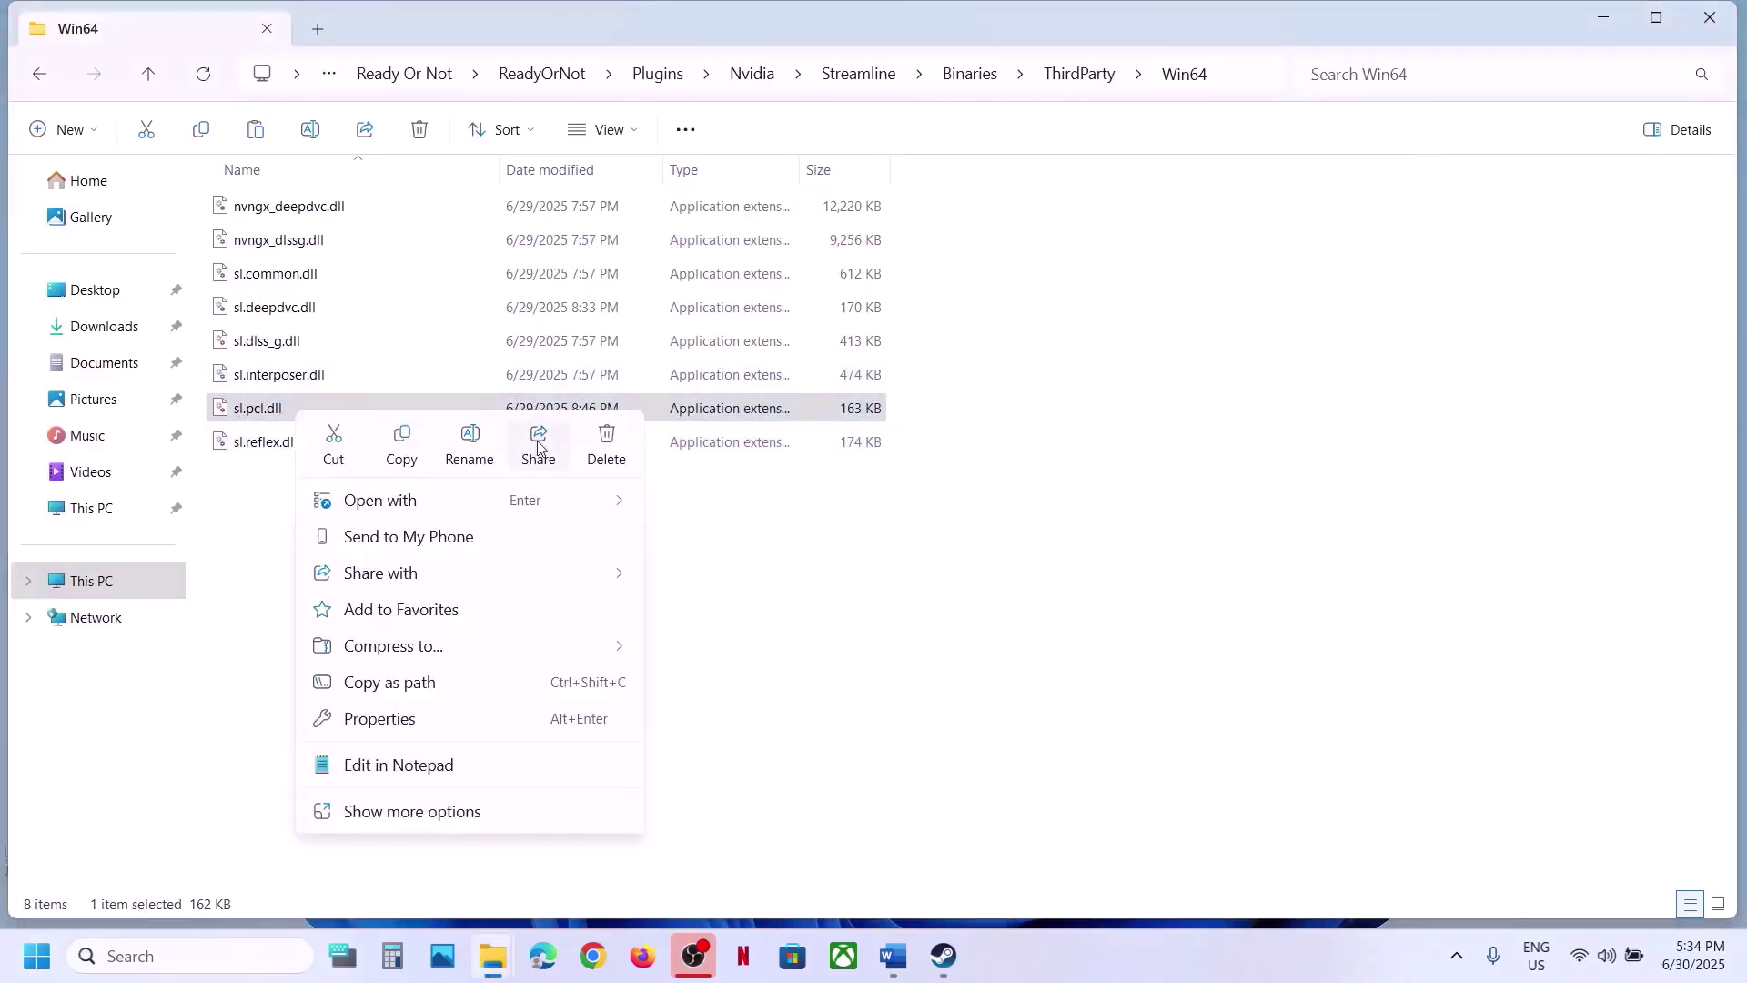
pyautogui.click(474, 444)
pyautogui.click(292, 409)
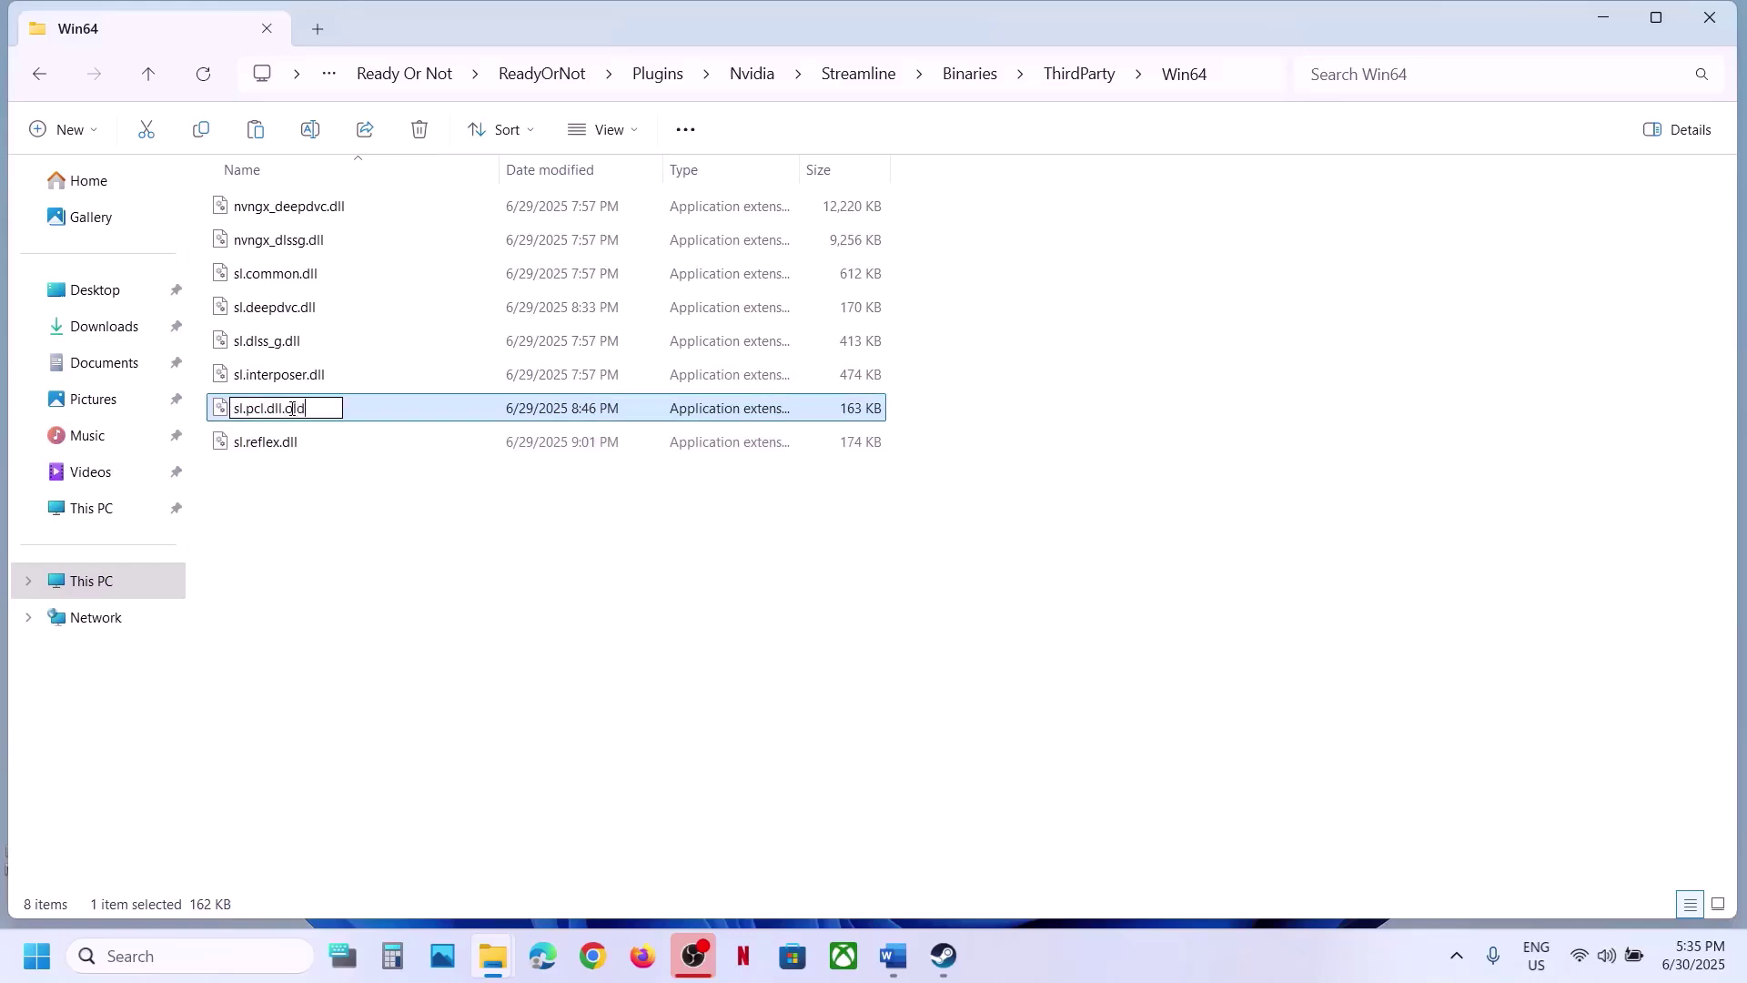
pyautogui.write('.old')
pyautogui.press('Return')
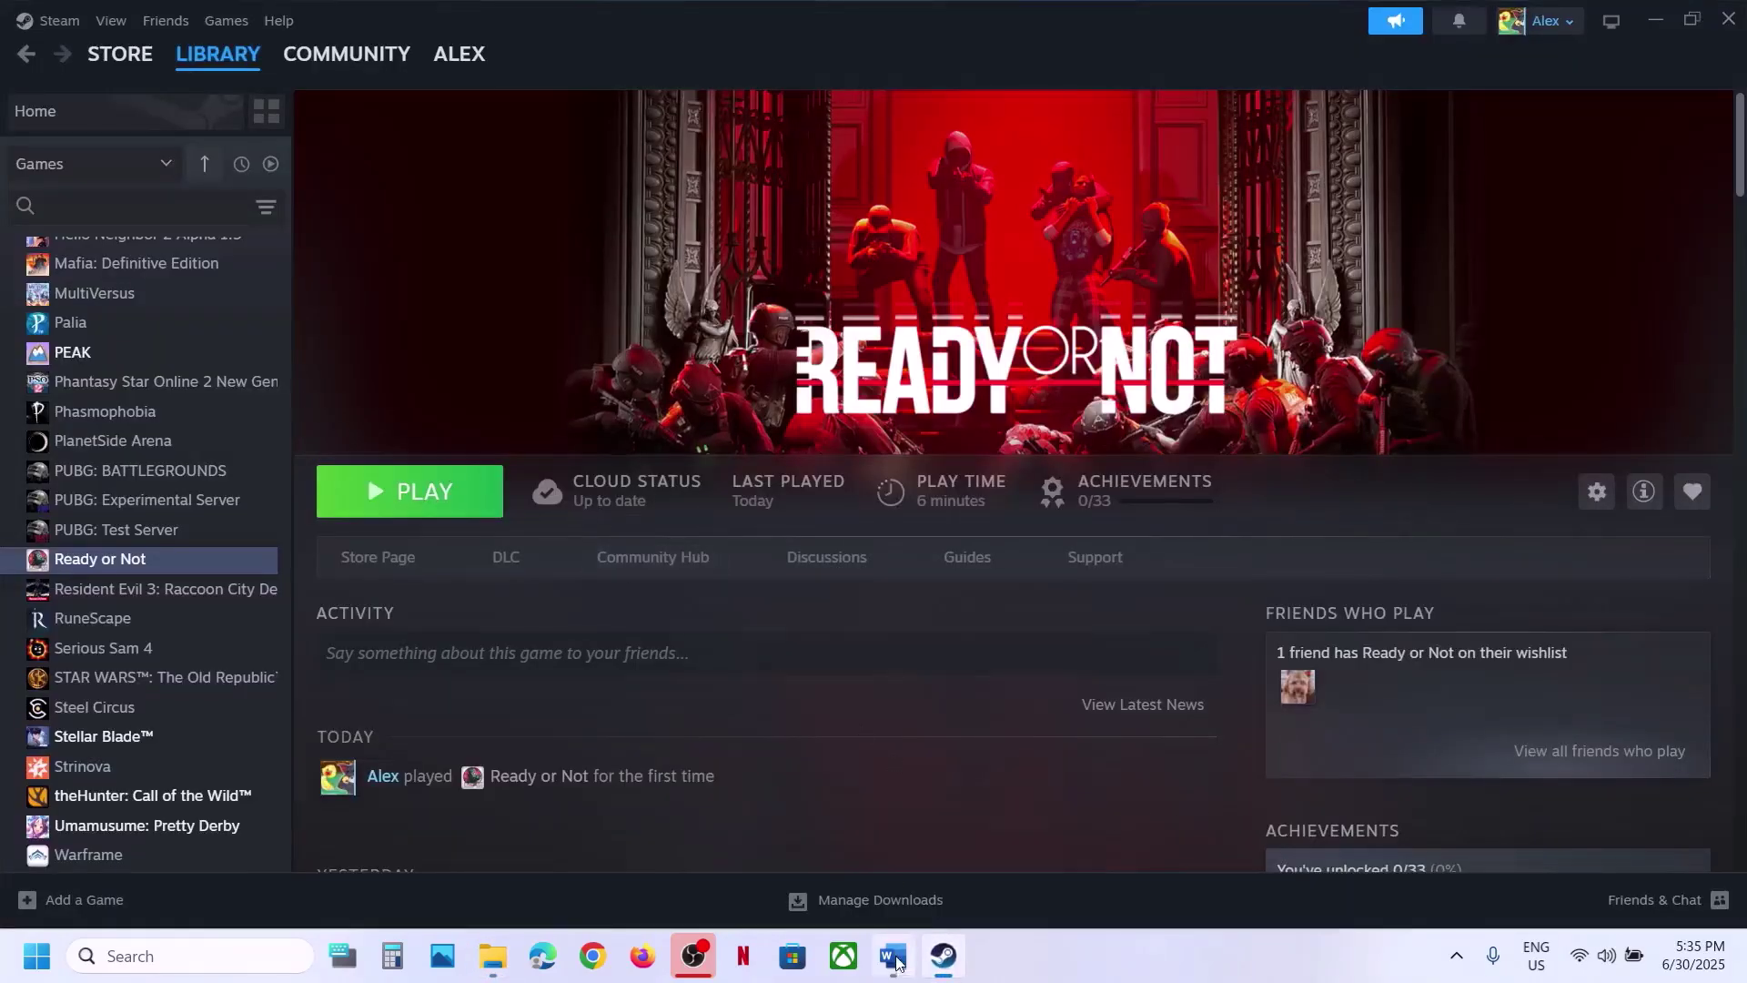
# Switch to the Word notes, read step 5 about removing mods, and insert a comma after "Remove any mods"
pyautogui.click(893, 955)
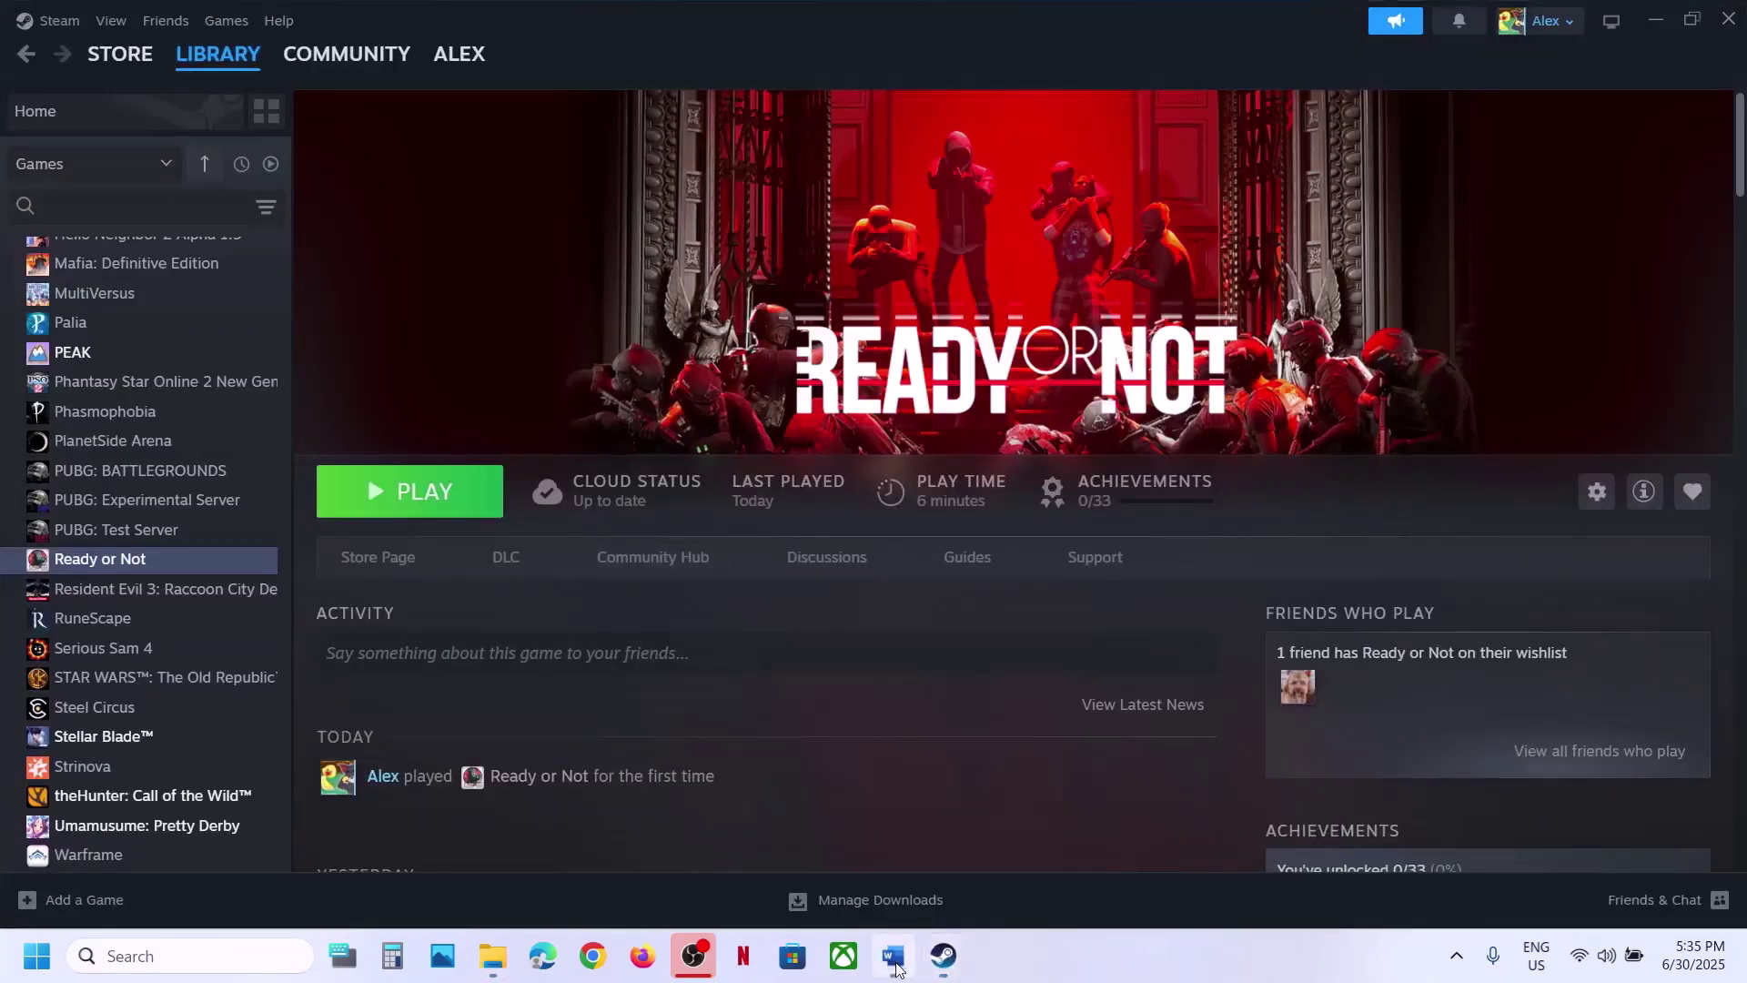
pyautogui.scroll(-3, 579, 529)
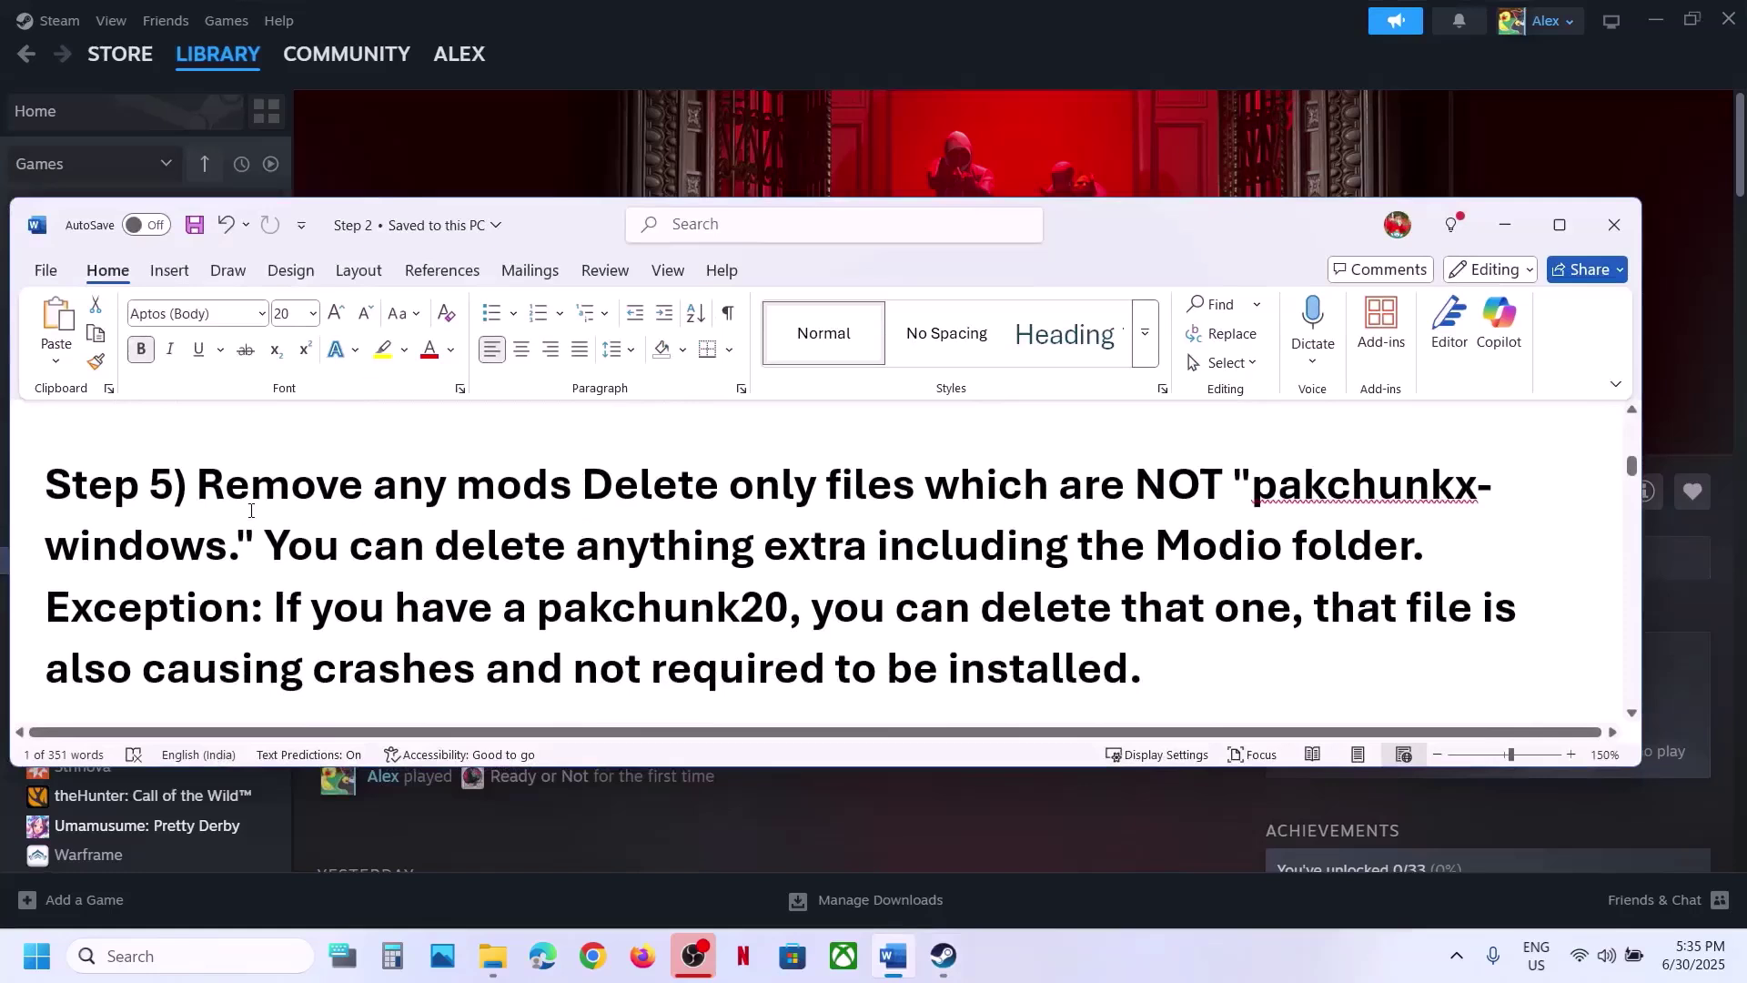
pyautogui.moveTo(202, 492); pyautogui.dragTo(566, 483)
pyautogui.click(572, 482)
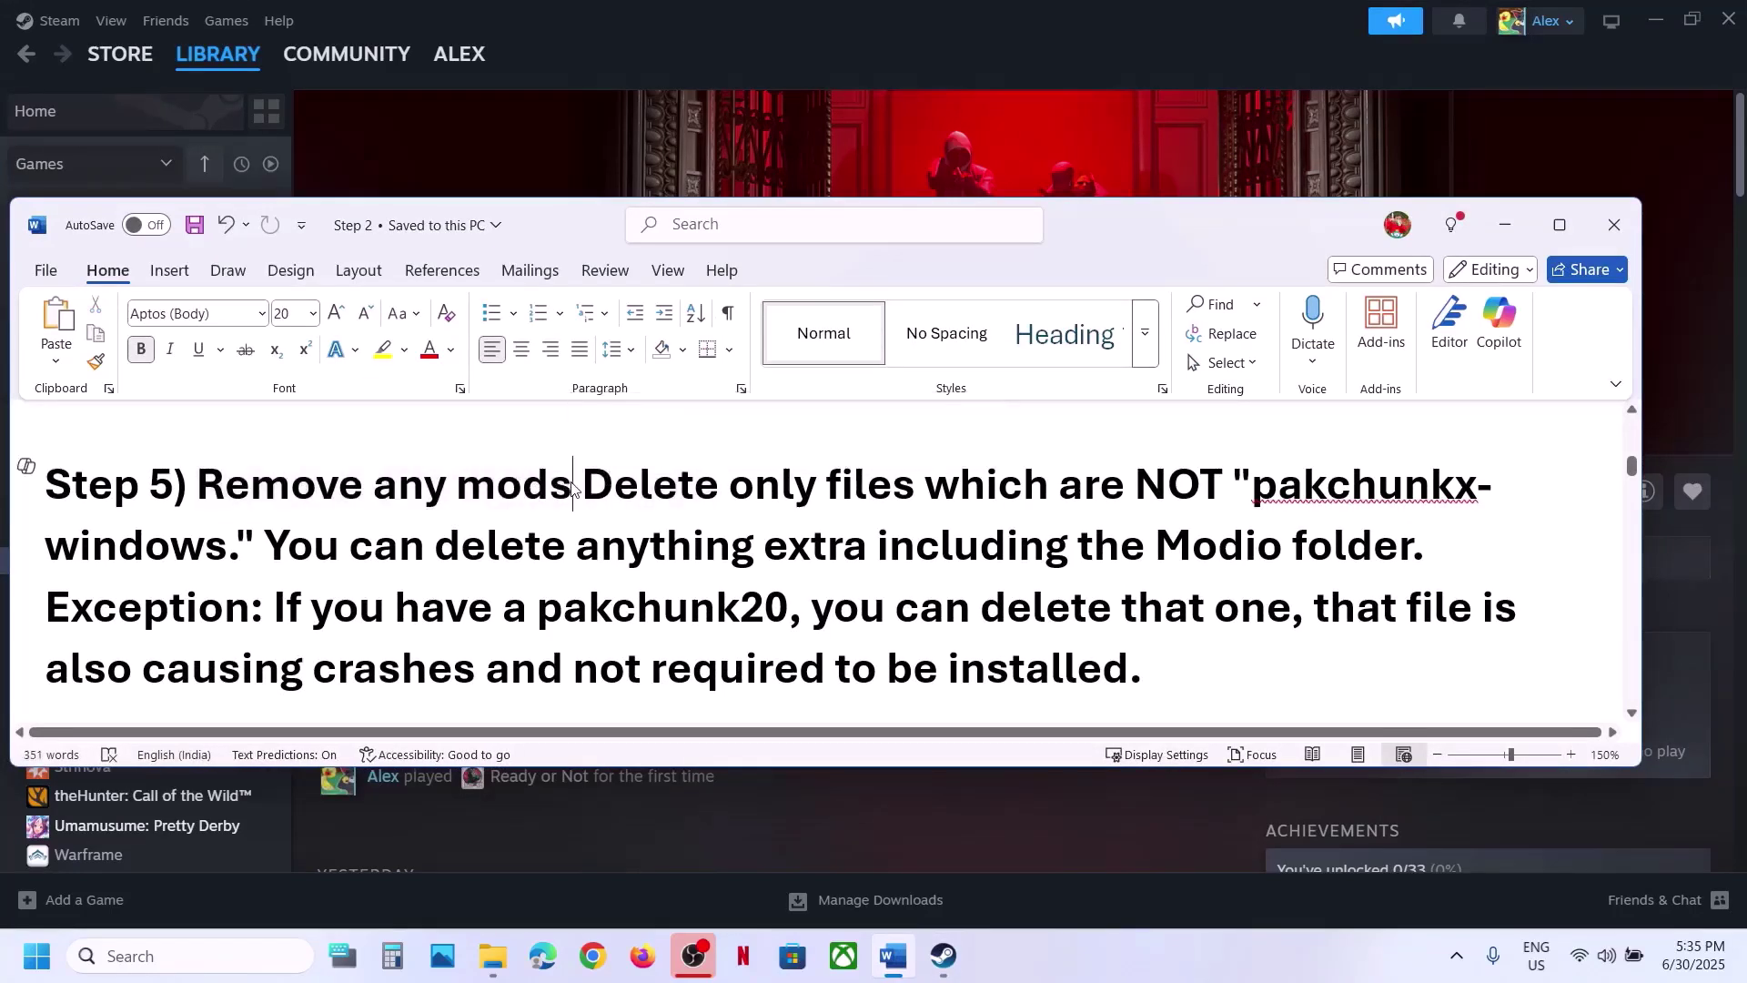
pyautogui.write(',')
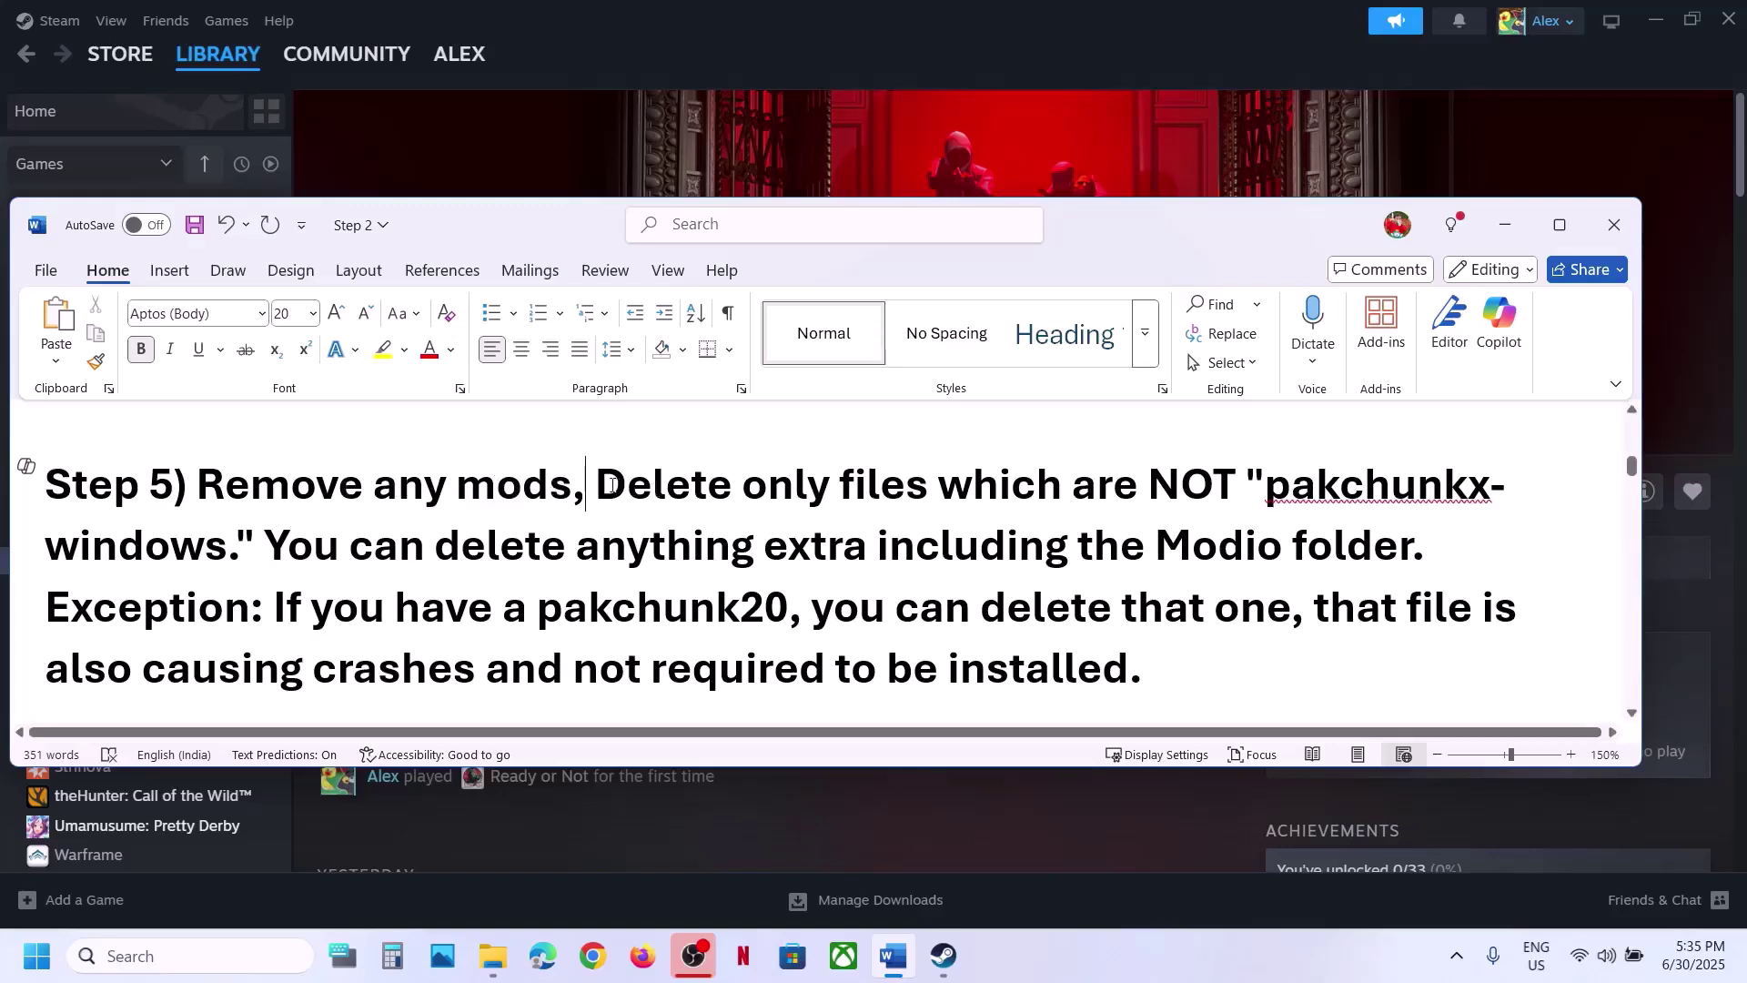
pyautogui.moveTo(611, 483); pyautogui.dragTo(235, 546)
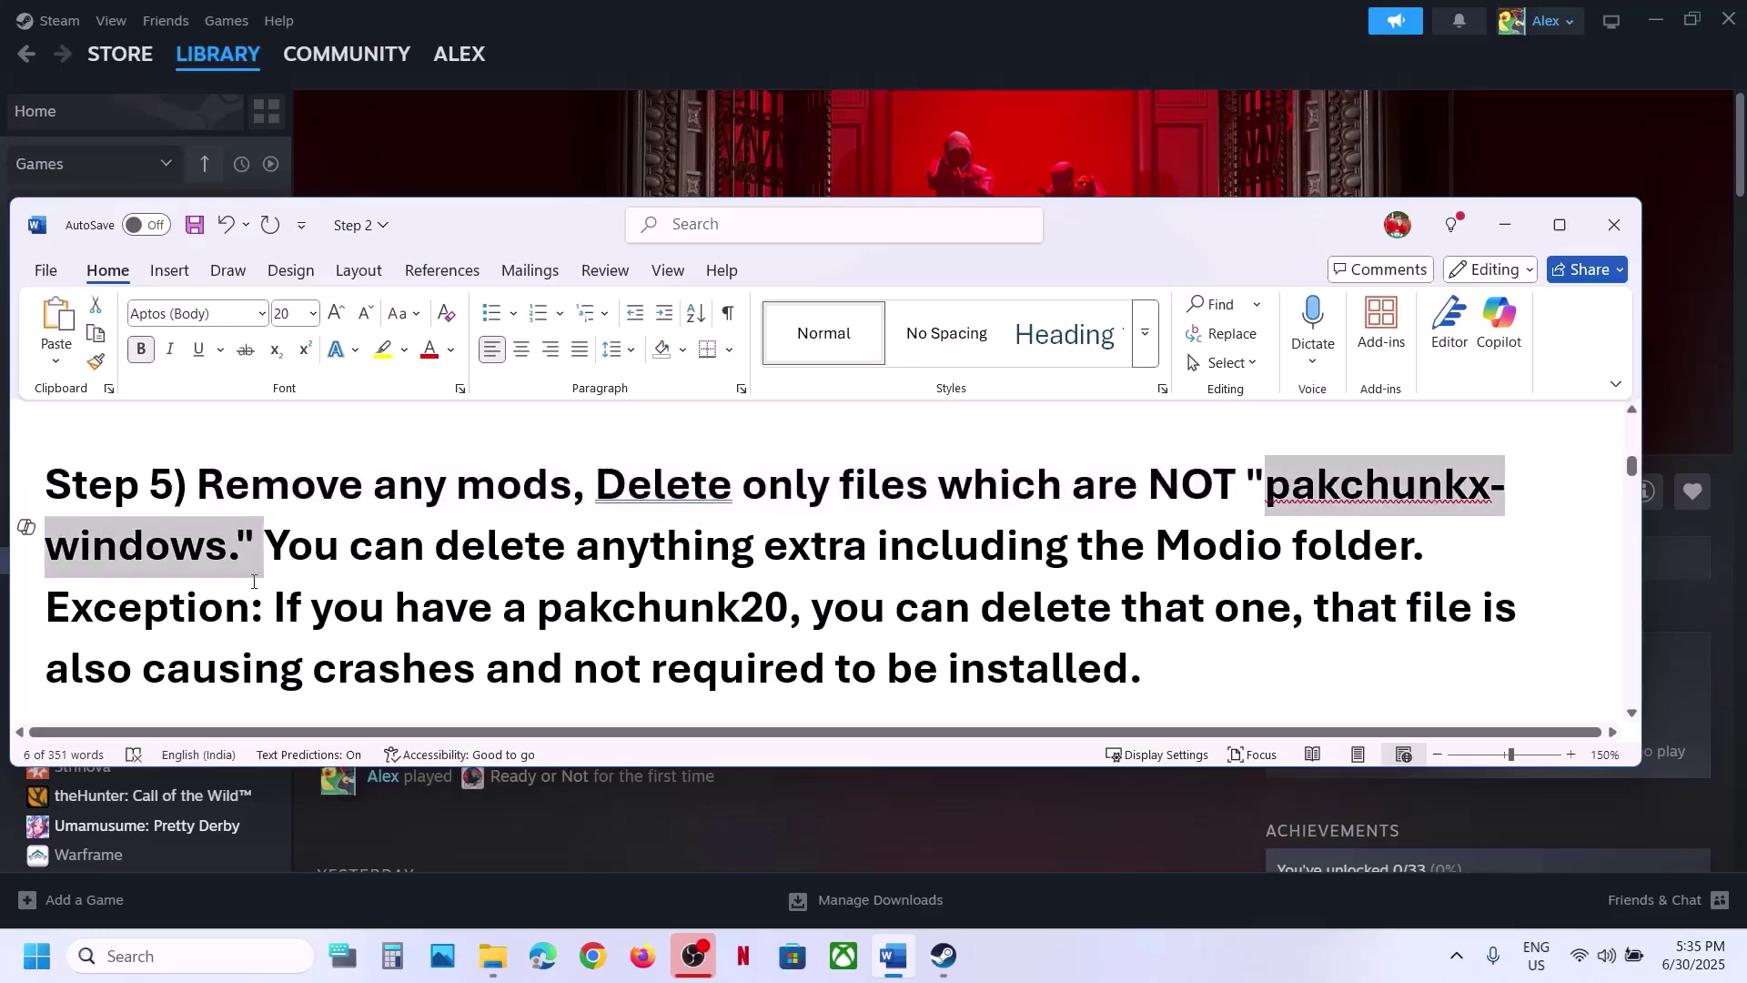
# Switch to Steam, browse Ready or Not's local files, and open the ReadyOrNot\Content\Paks folder
pyautogui.click(694, 116)
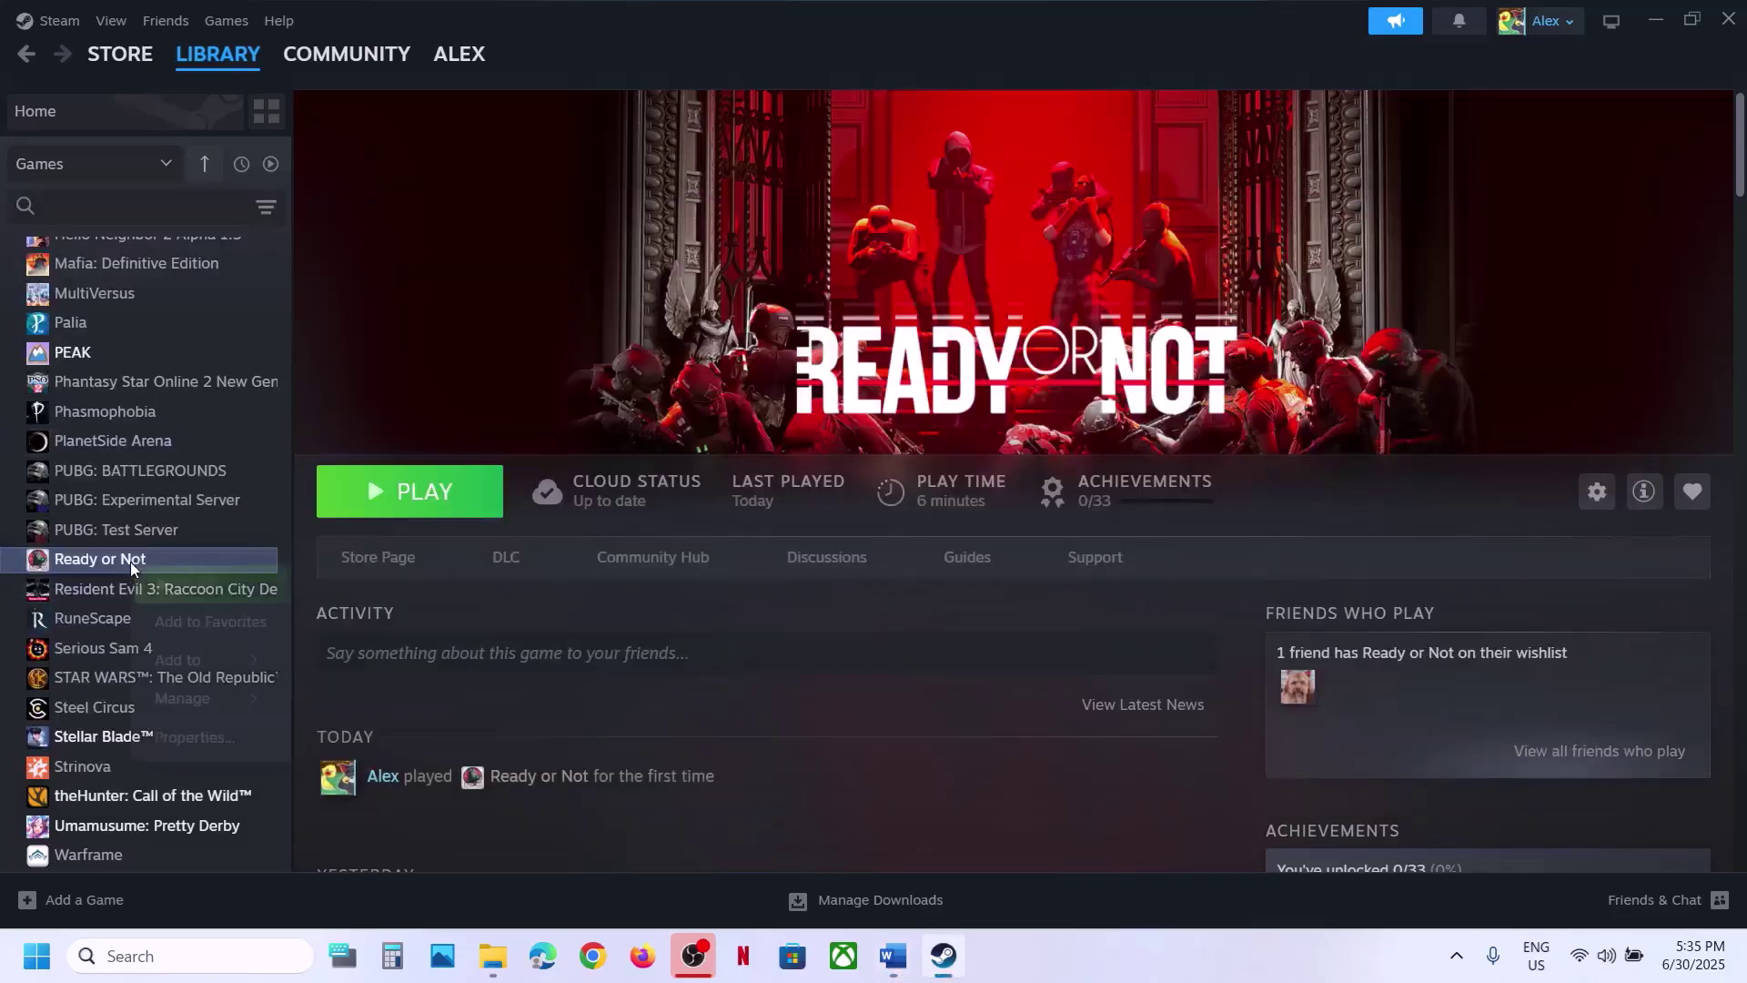
pyautogui.rightClick(129, 560)
pyautogui.moveTo(211, 697)
pyautogui.click(406, 742)
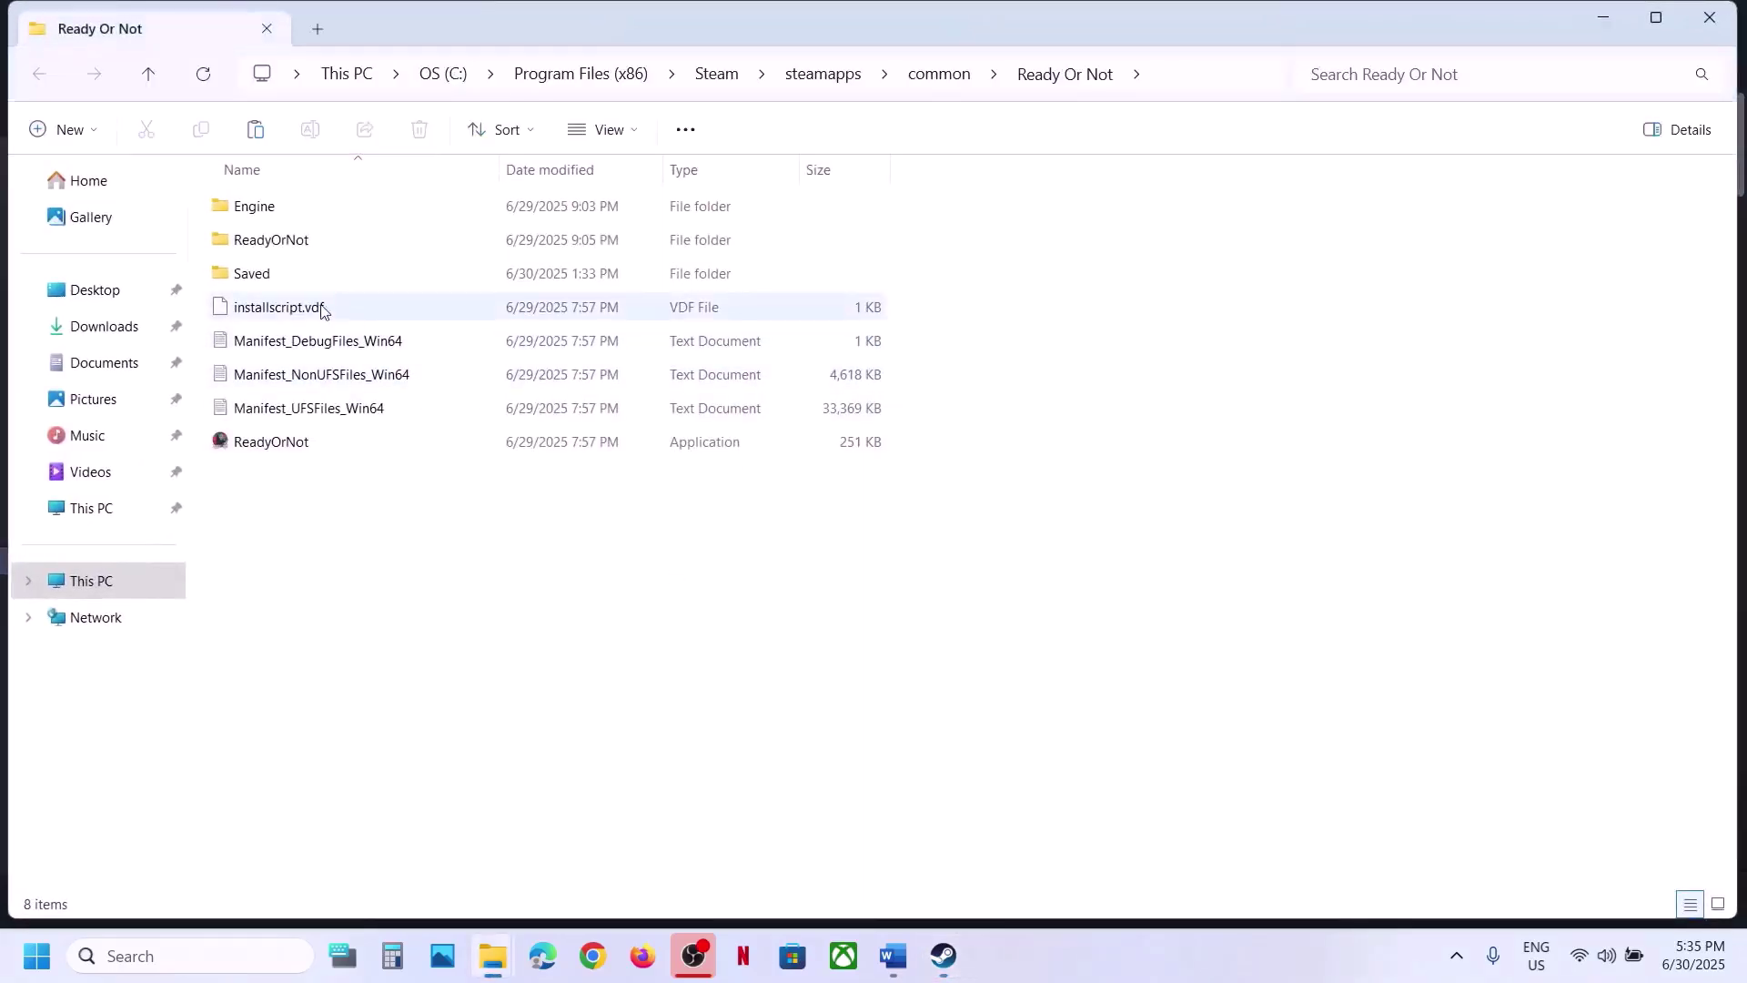
pyautogui.doubleClick(262, 242)
pyautogui.doubleClick(262, 246)
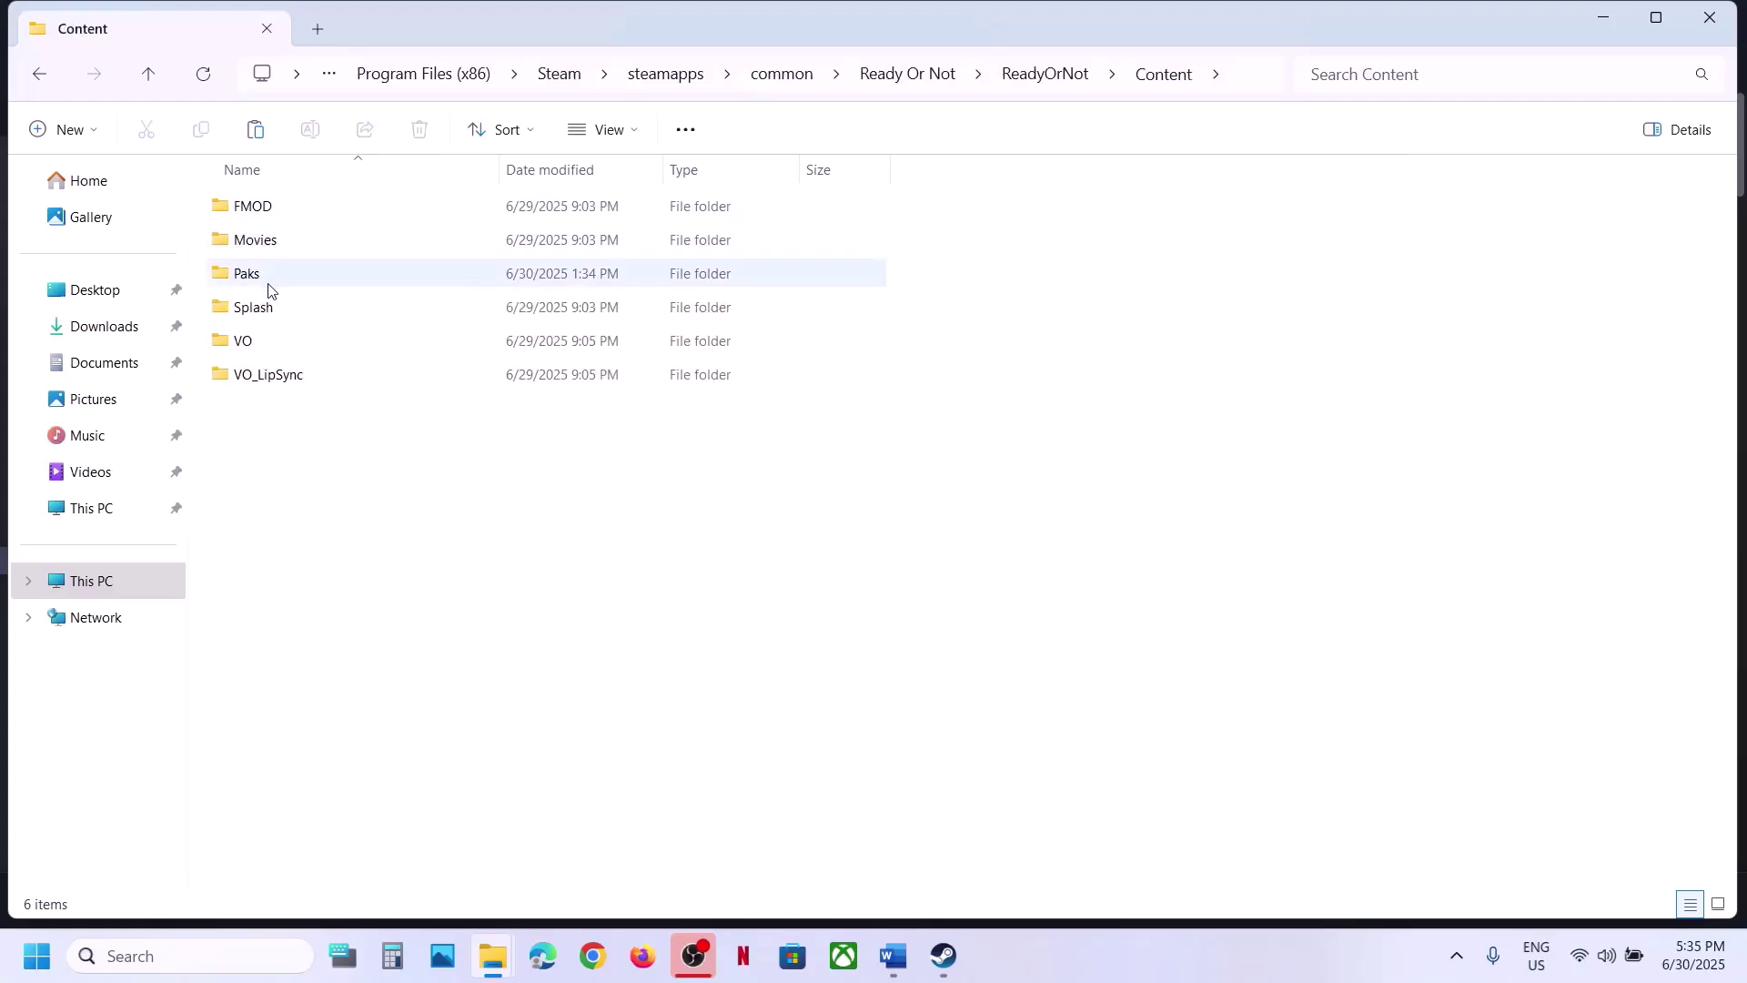
pyautogui.click(273, 284)
pyautogui.doubleClick(293, 289)
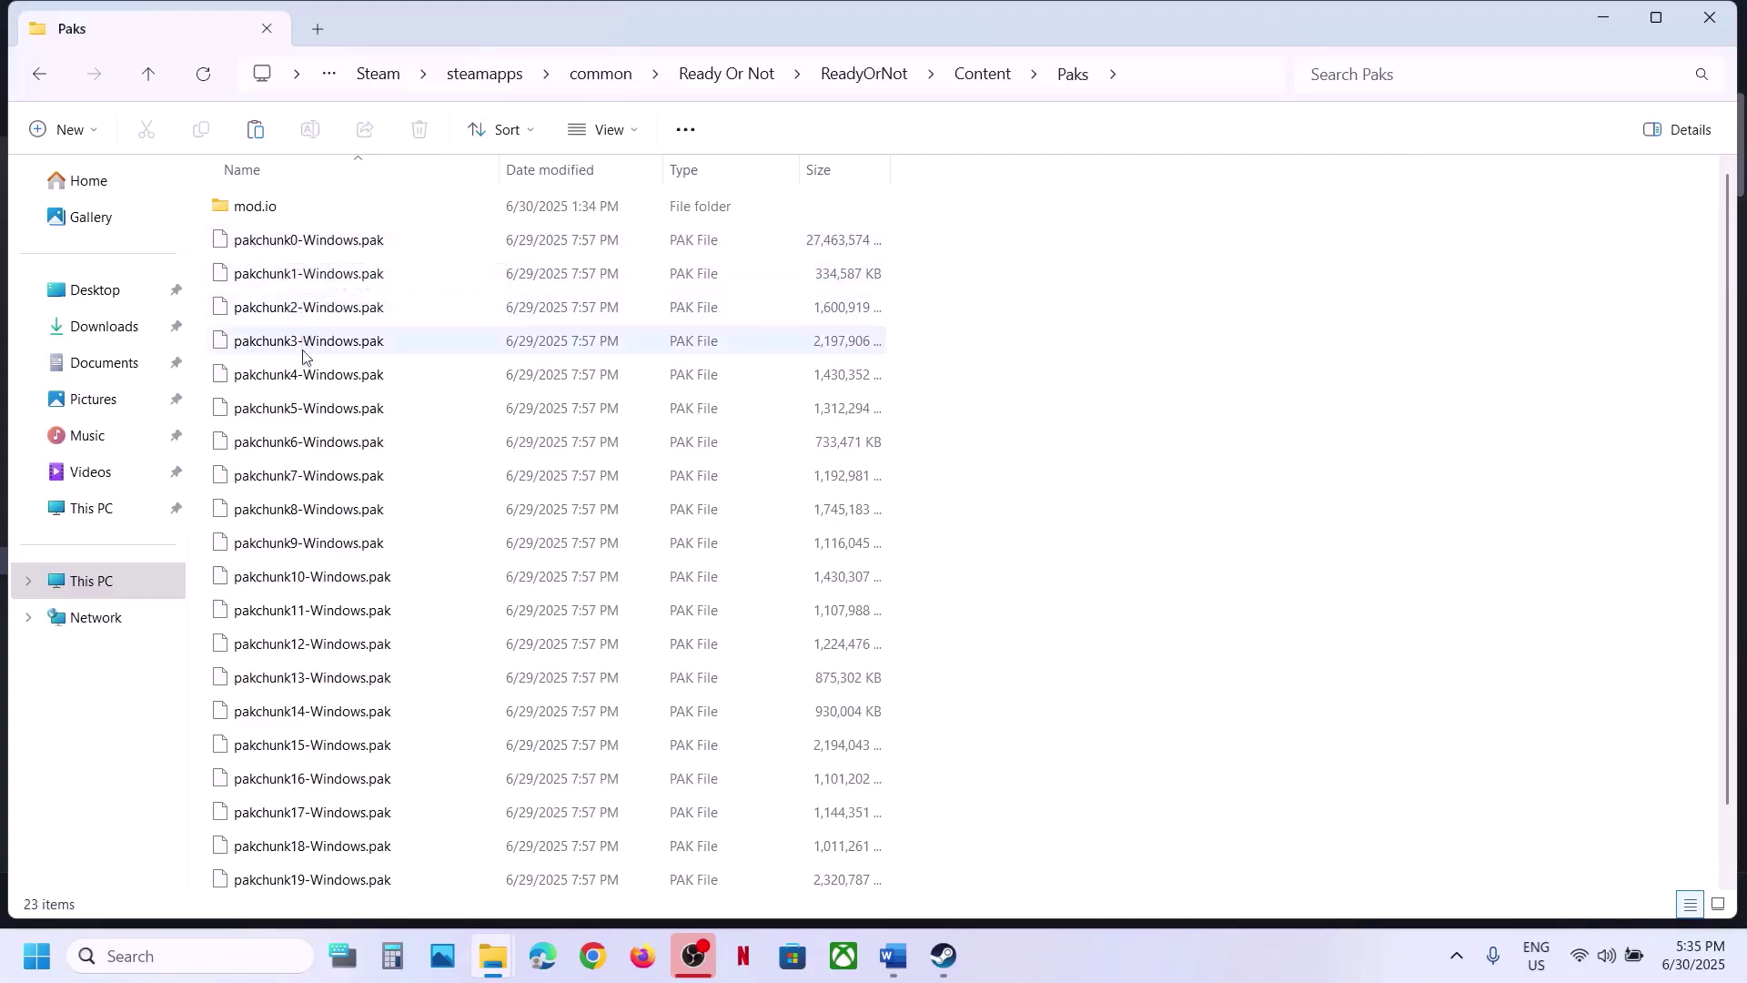
# Check the Paks folder for files not named pakchunkx-Windows, and delete the mod.io folder
pyautogui.scroll(-1, 310, 595)
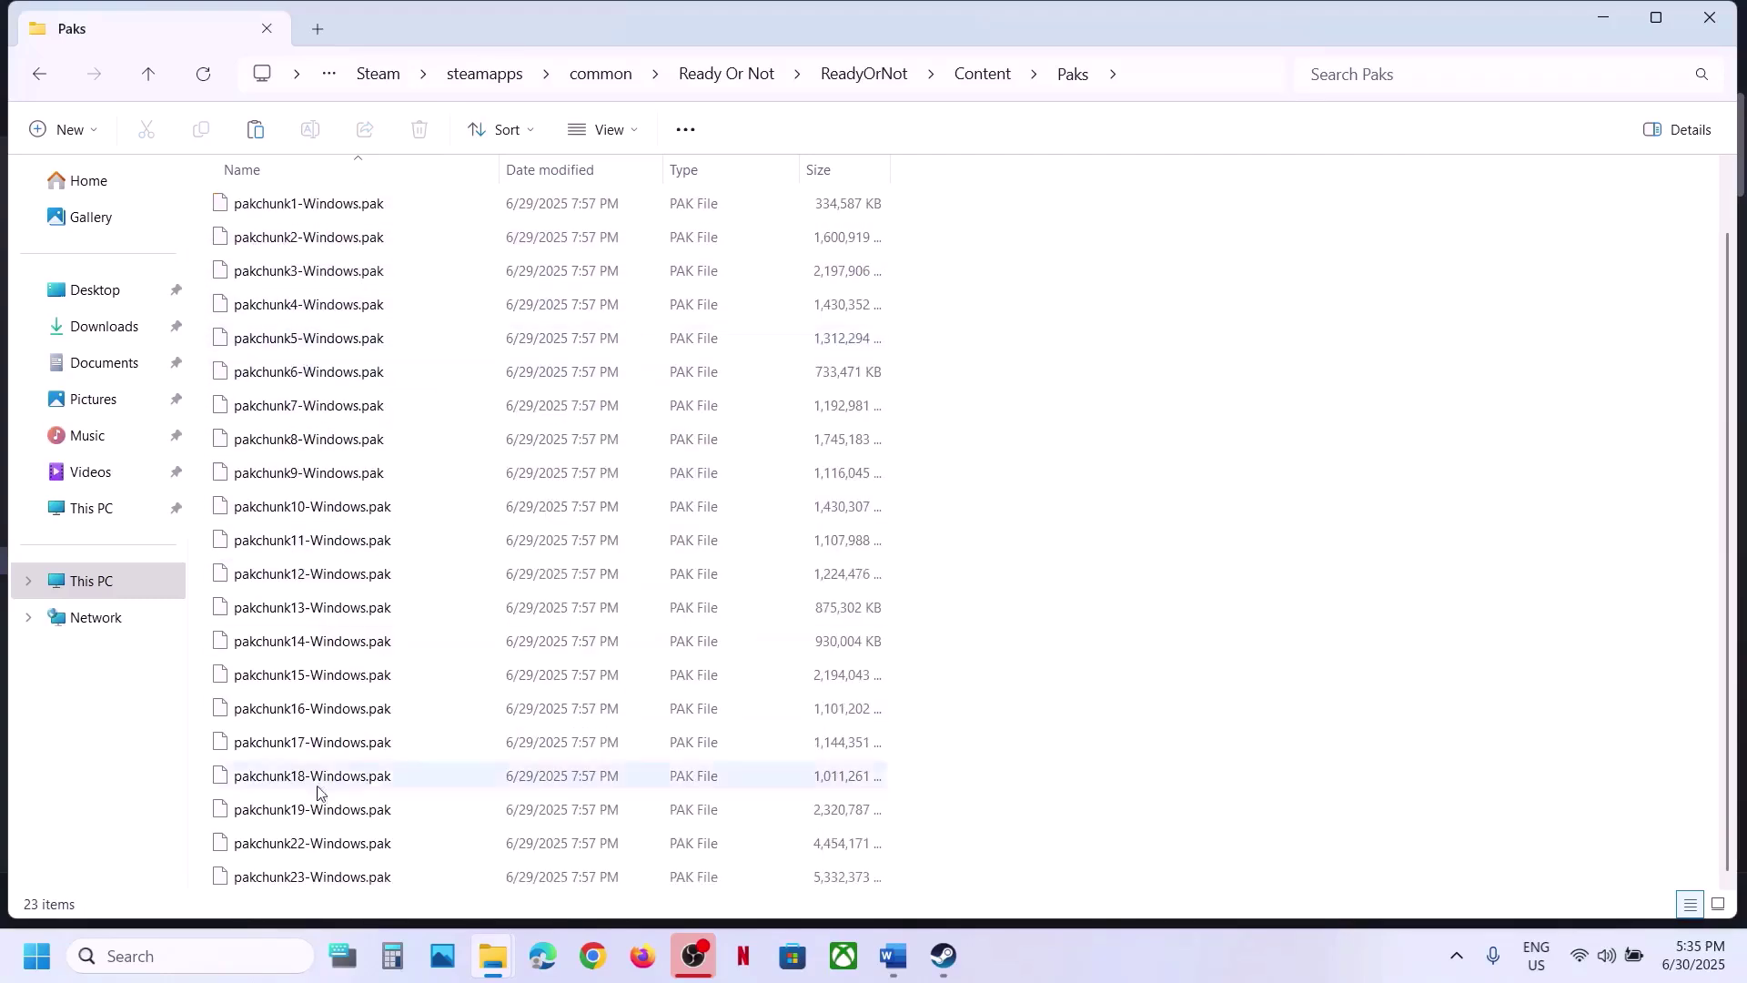
pyautogui.scroll(1, 418, 539)
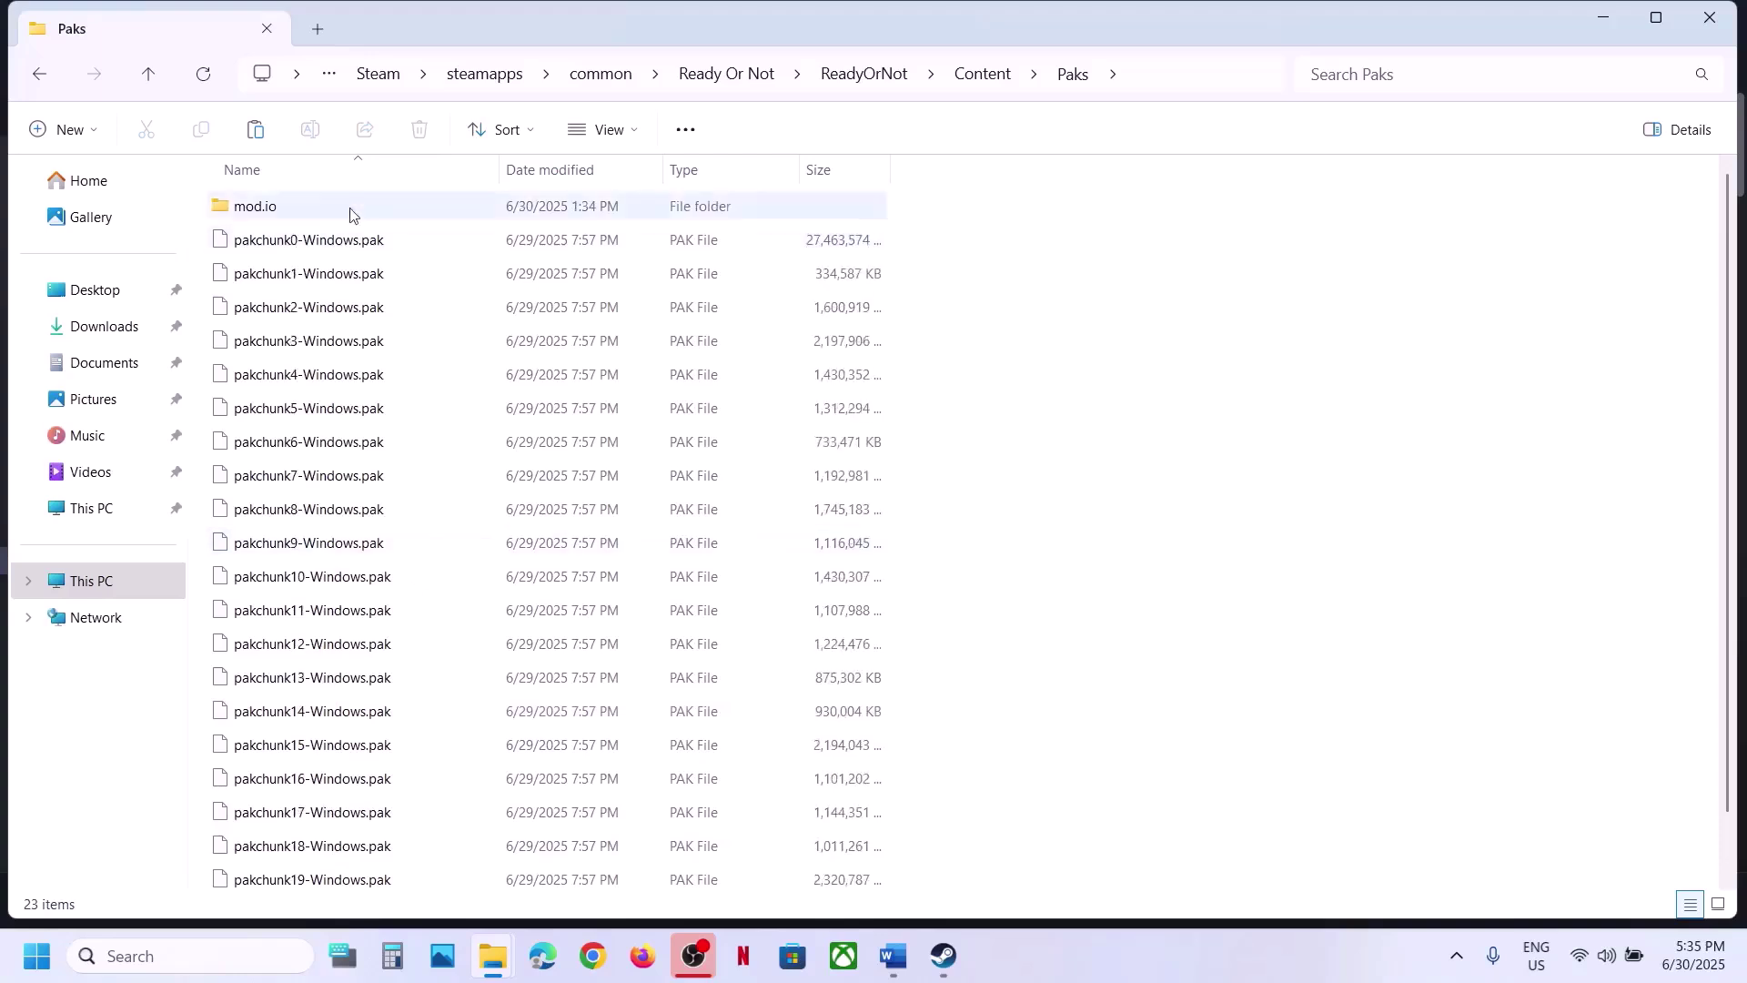
pyautogui.scroll(-1, 352, 704)
pyautogui.scroll(-1, 352, 703)
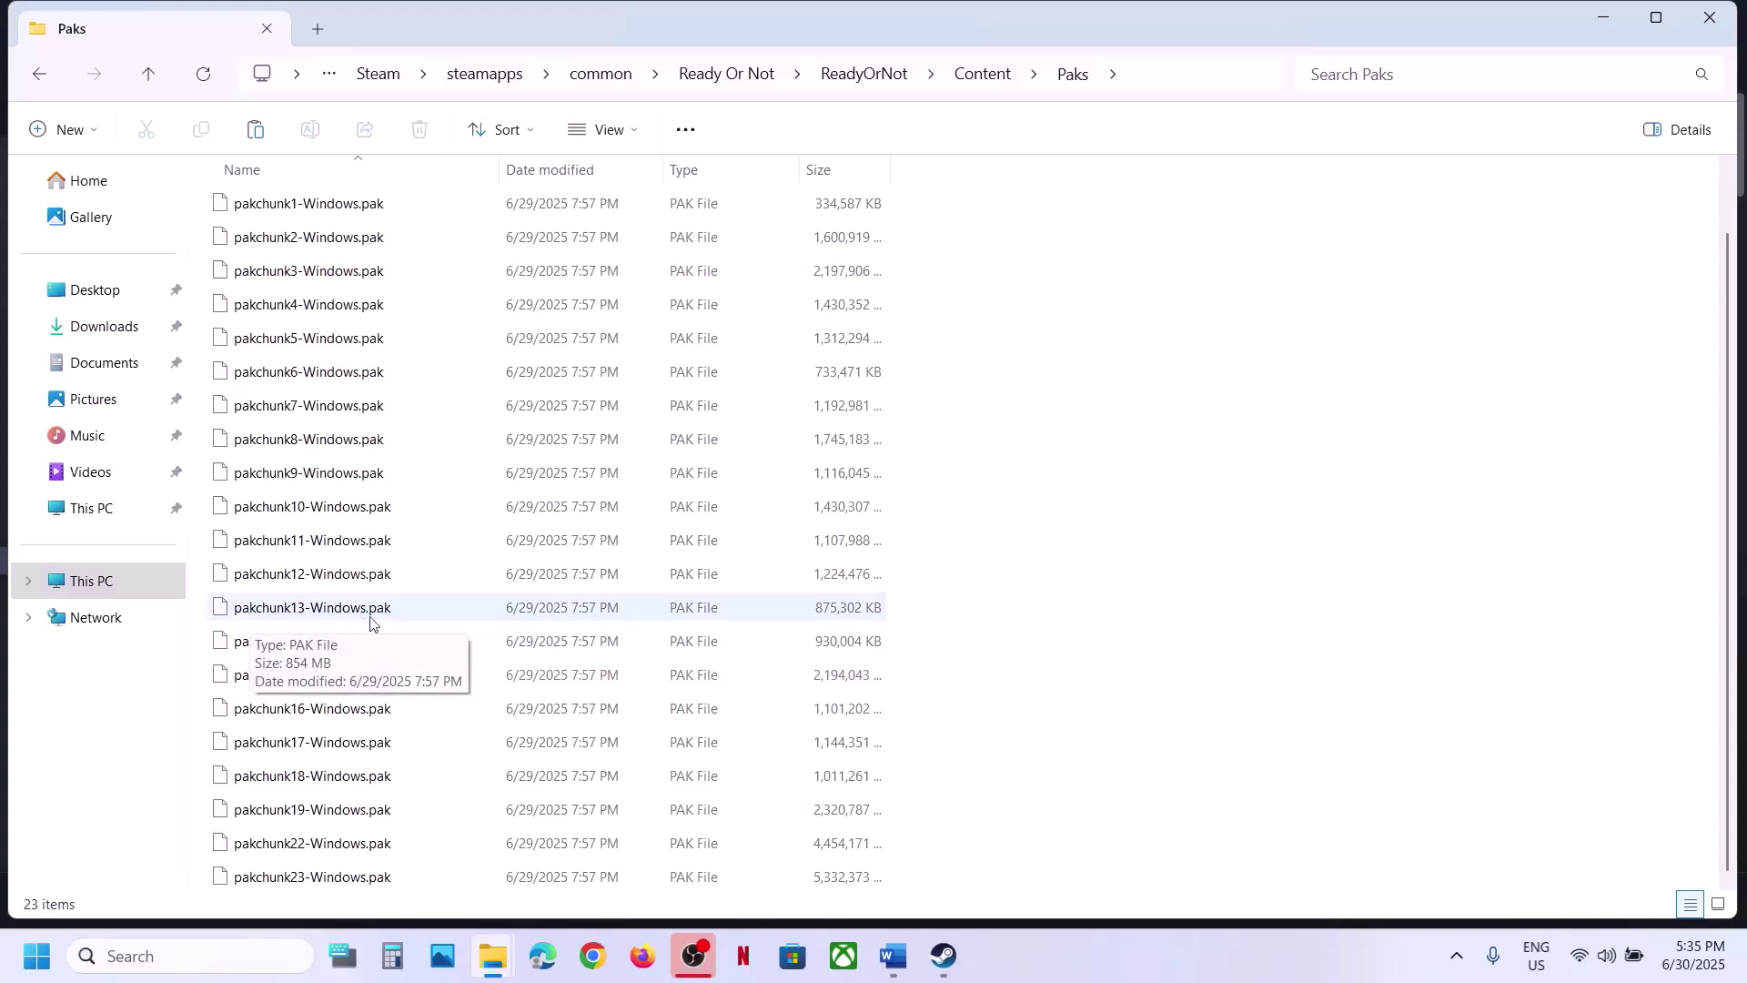
pyautogui.scroll(1, 413, 386)
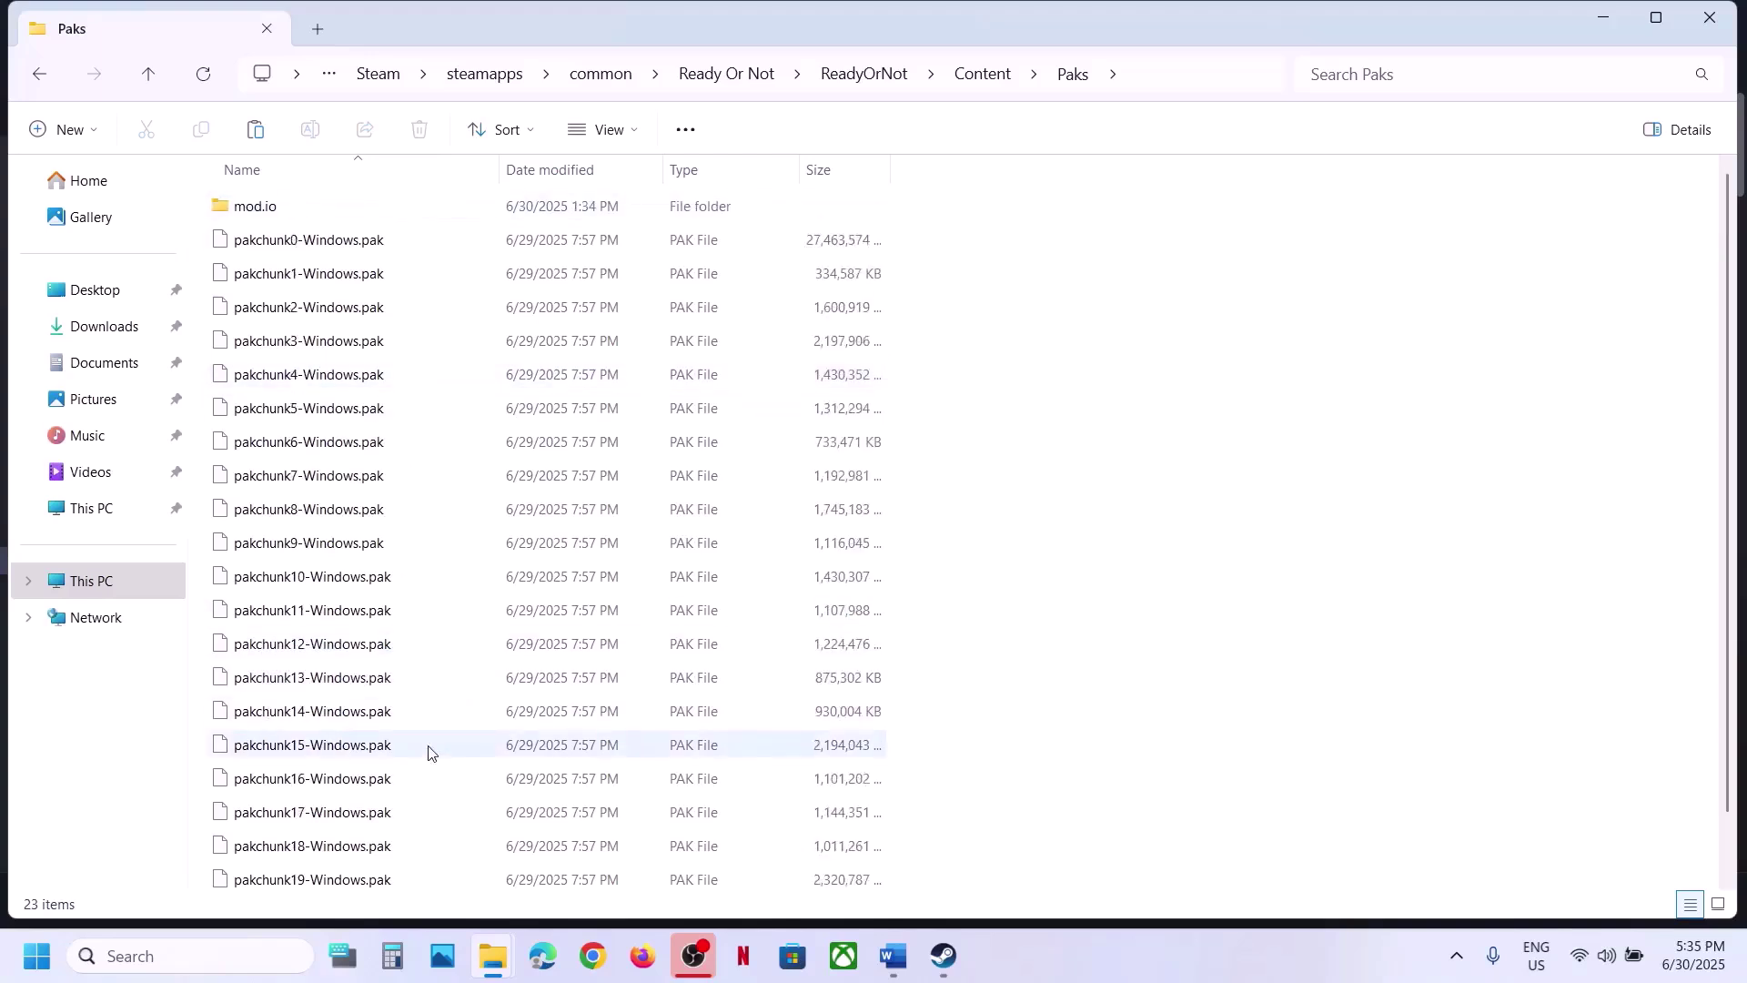
pyautogui.click(279, 205)
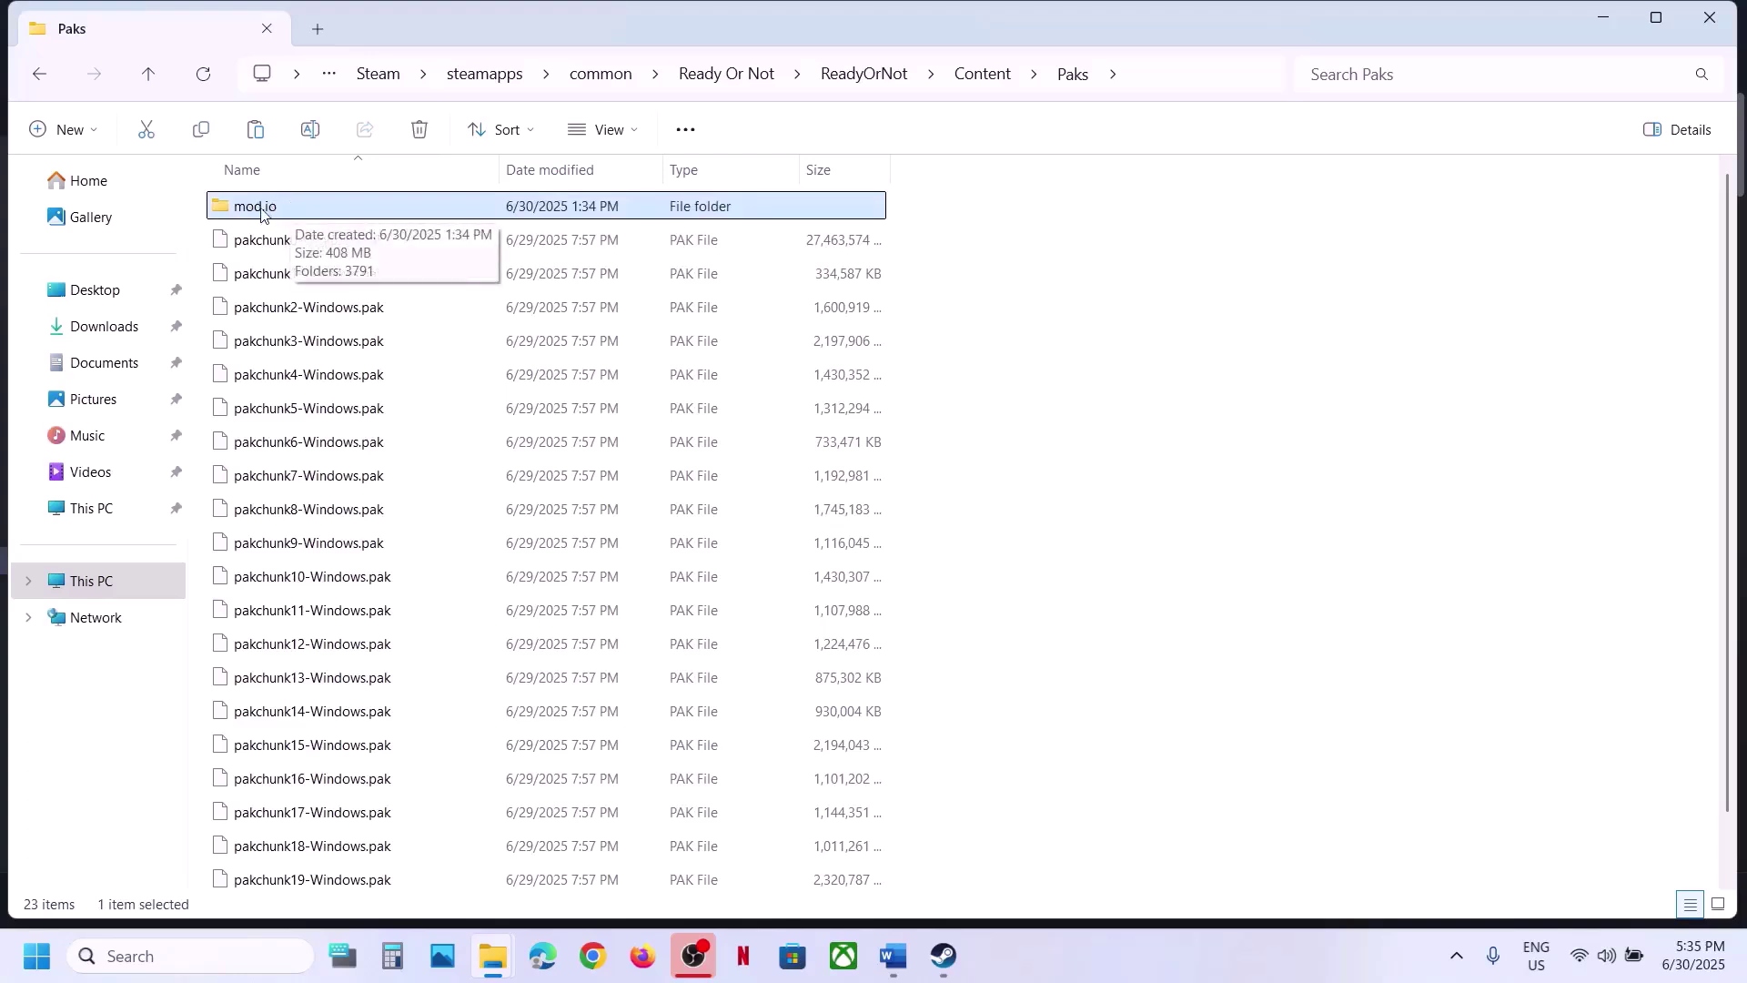
pyautogui.rightClick(270, 212)
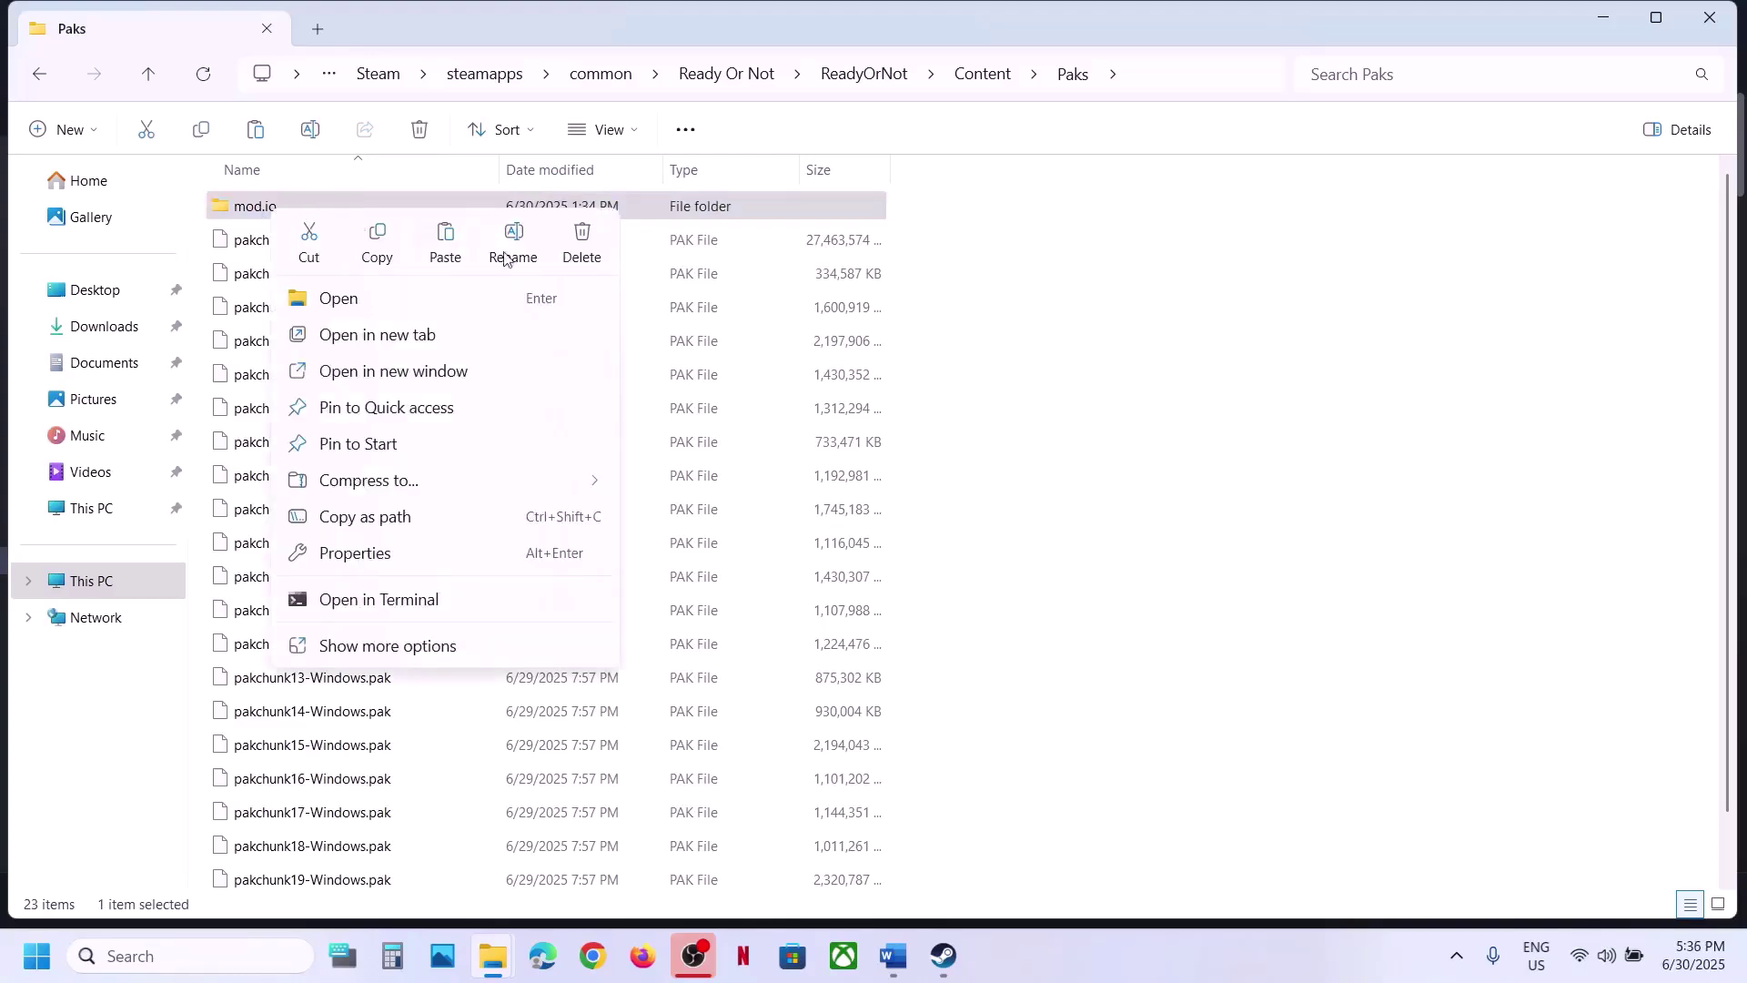
pyautogui.click(578, 252)
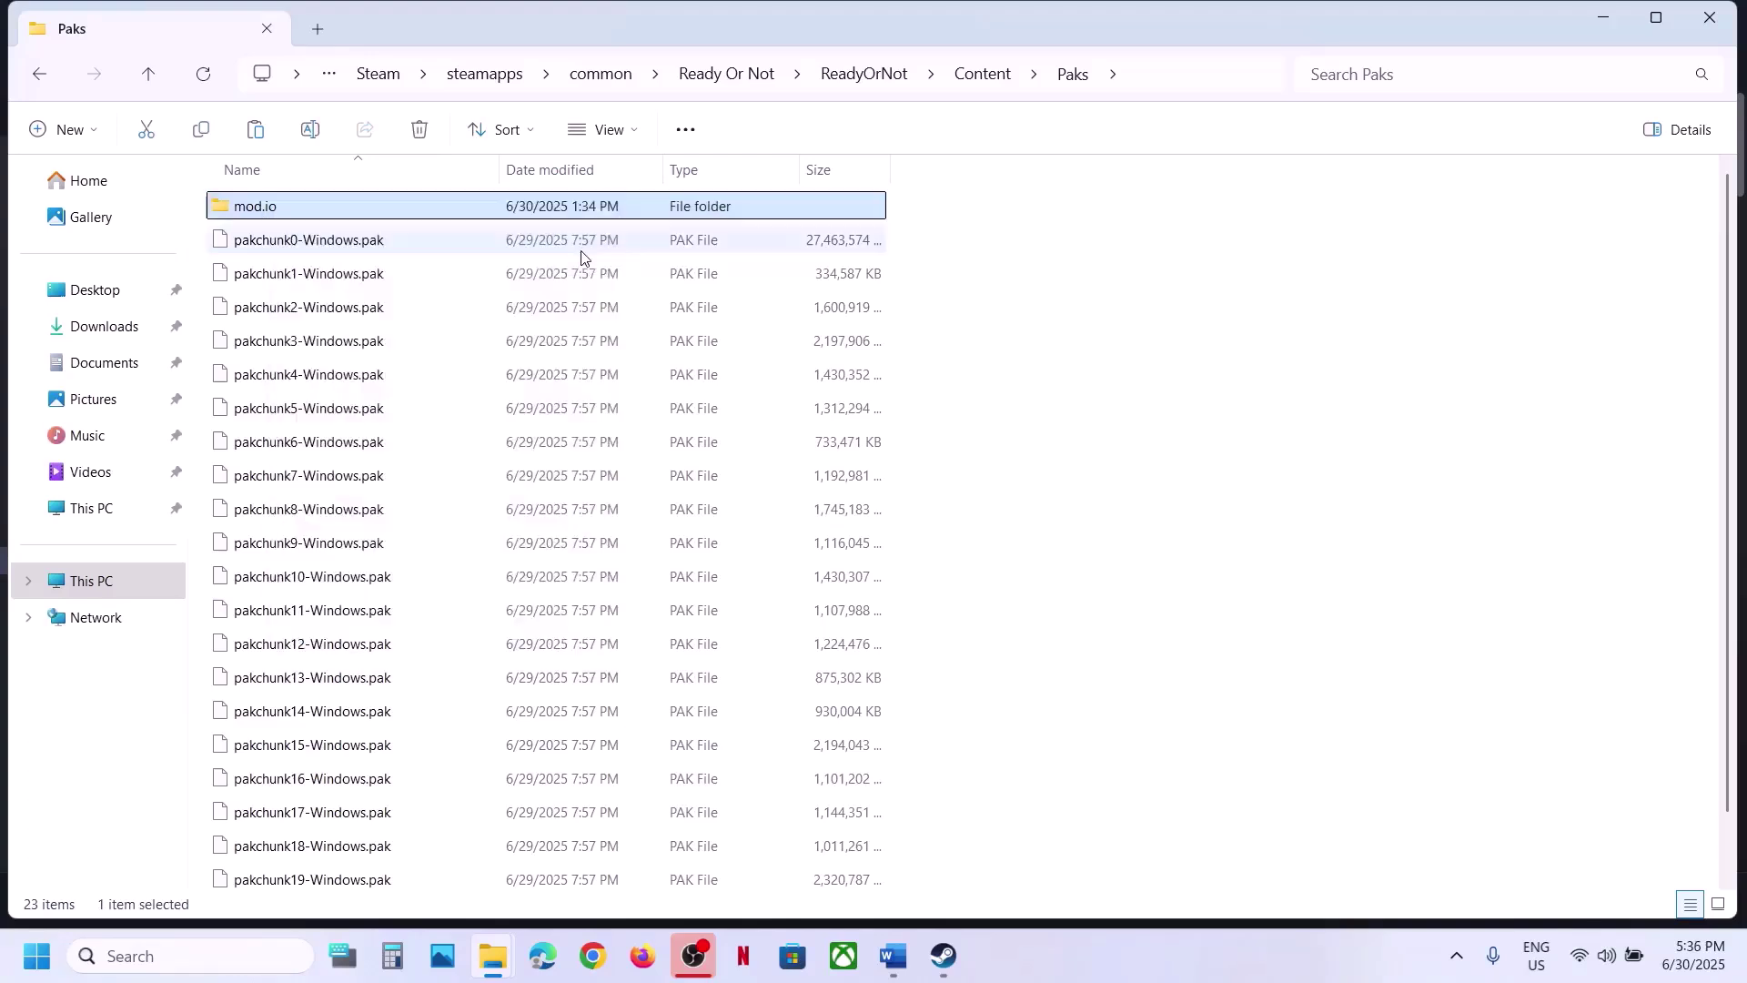
# Read the pakchunk20 exception in the Word notes and check the Paks folder for that file
pyautogui.click(893, 956)
pyautogui.moveTo(304, 606); pyautogui.dragTo(788, 608)
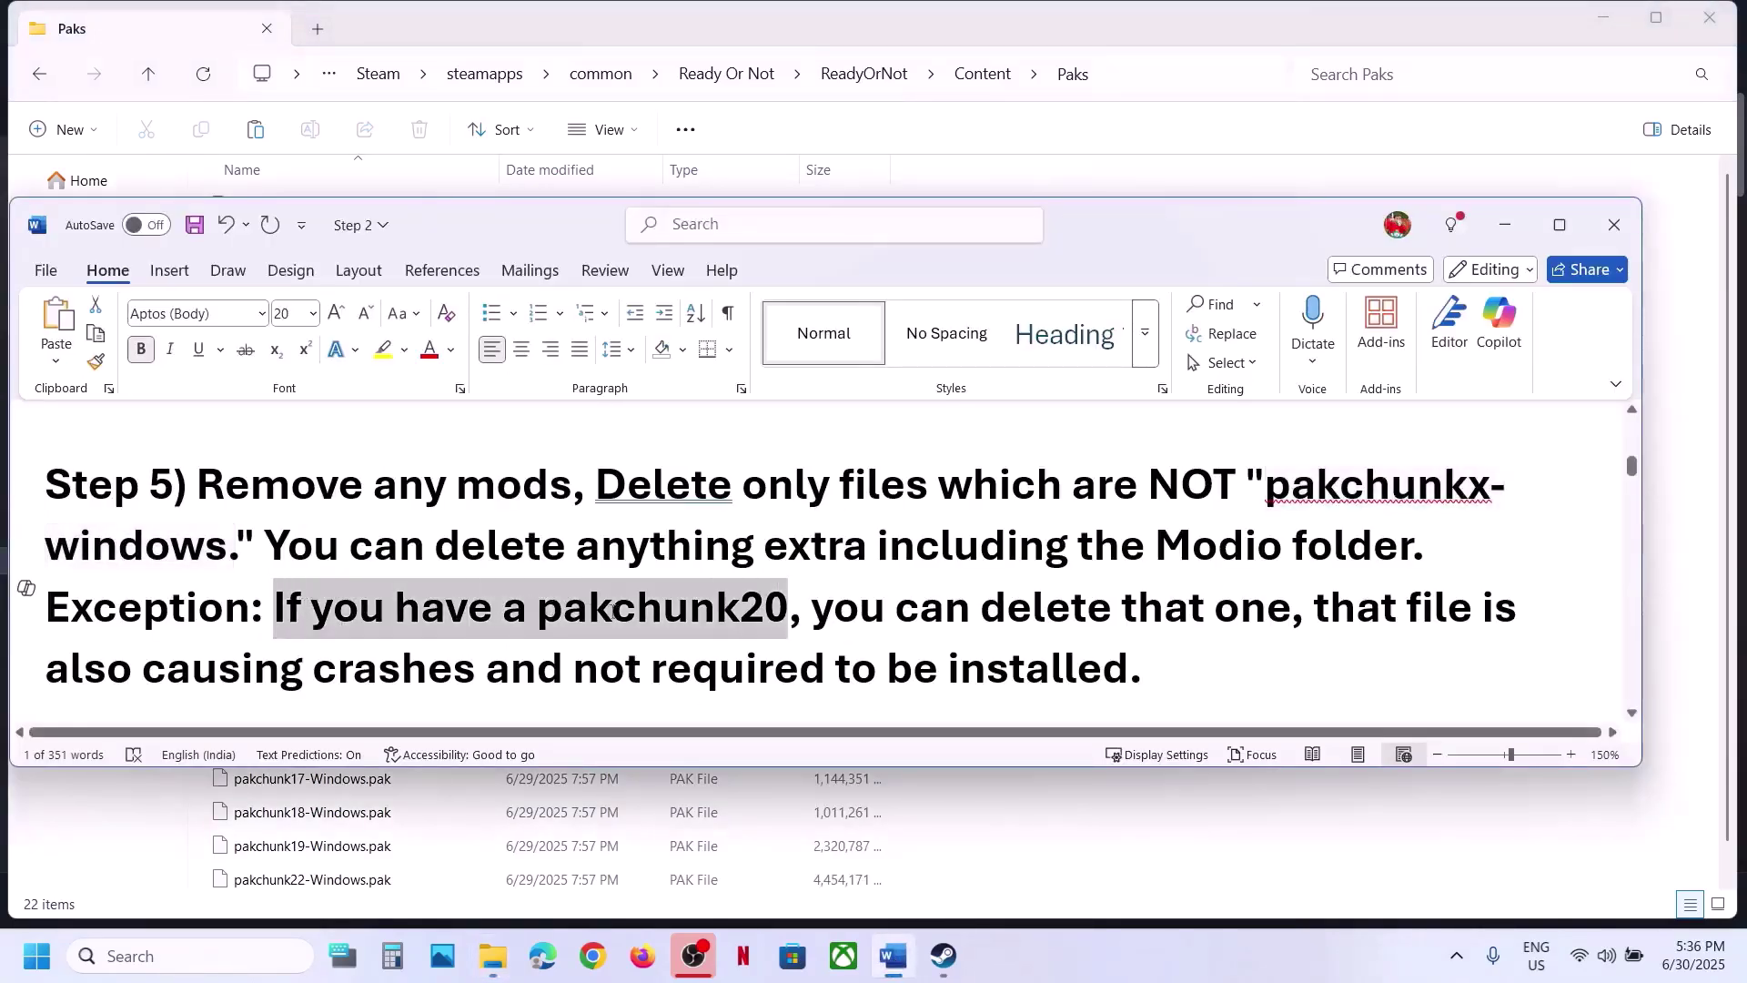
pyautogui.click(1208, 7)
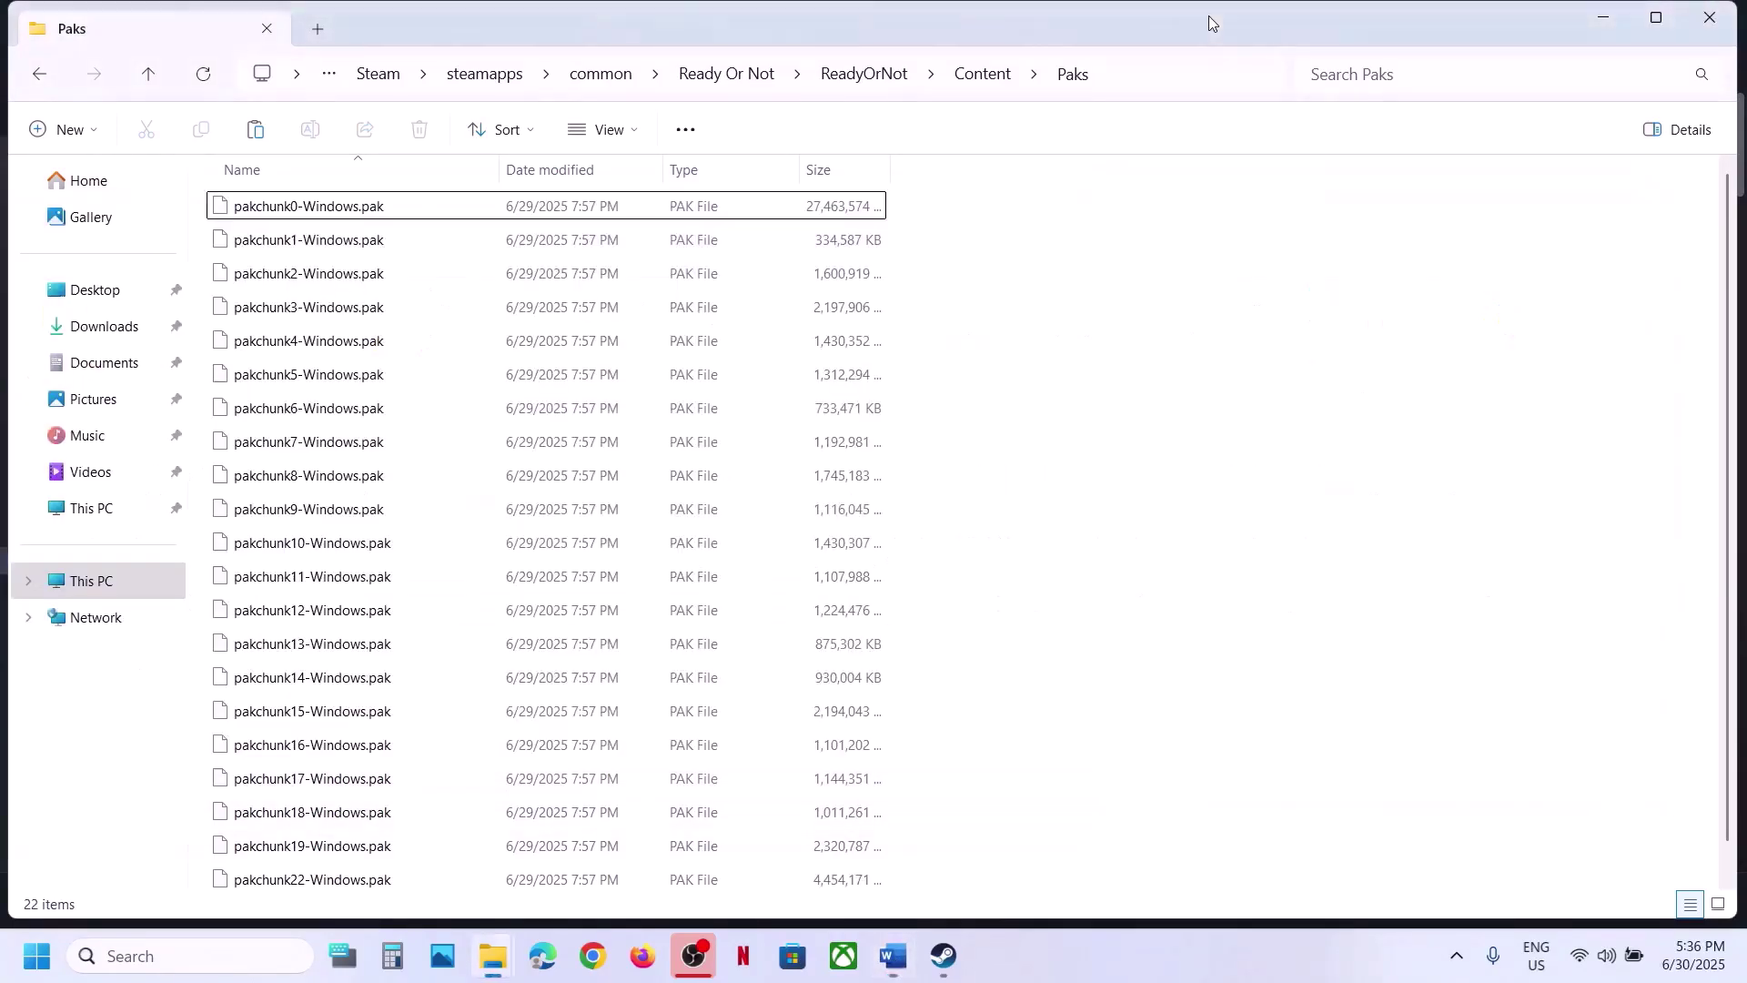
pyautogui.scroll(-1, 368, 719)
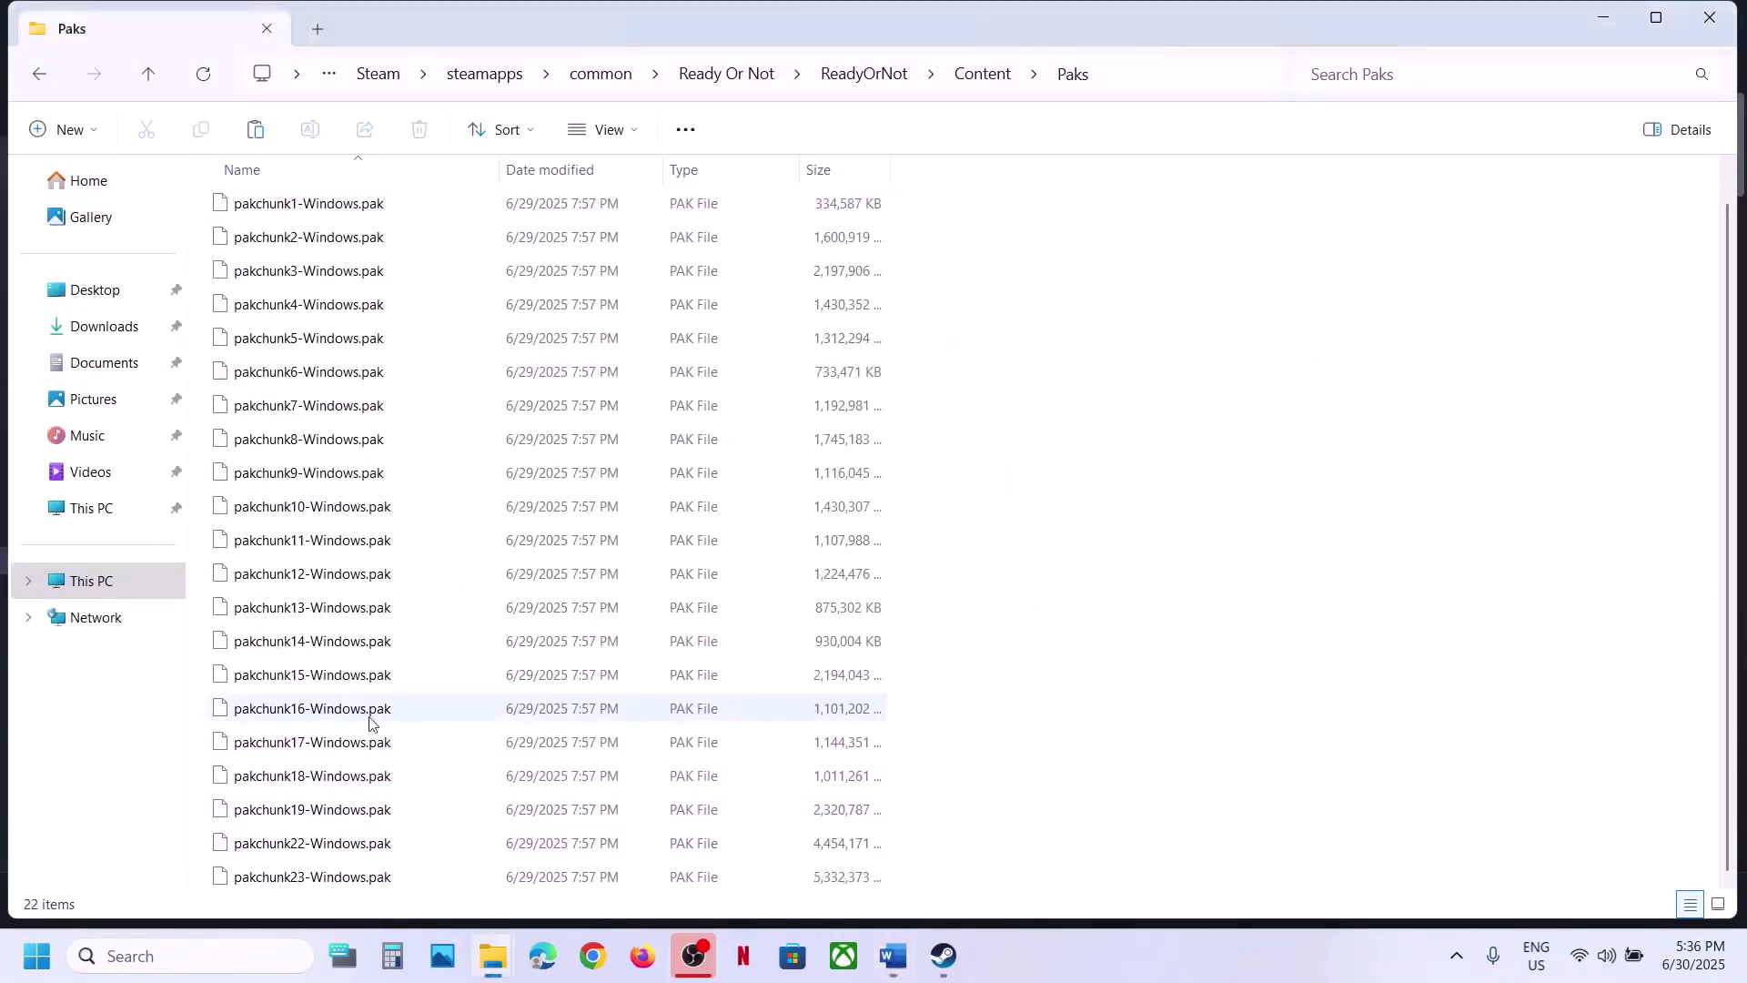
pyautogui.click(309, 817)
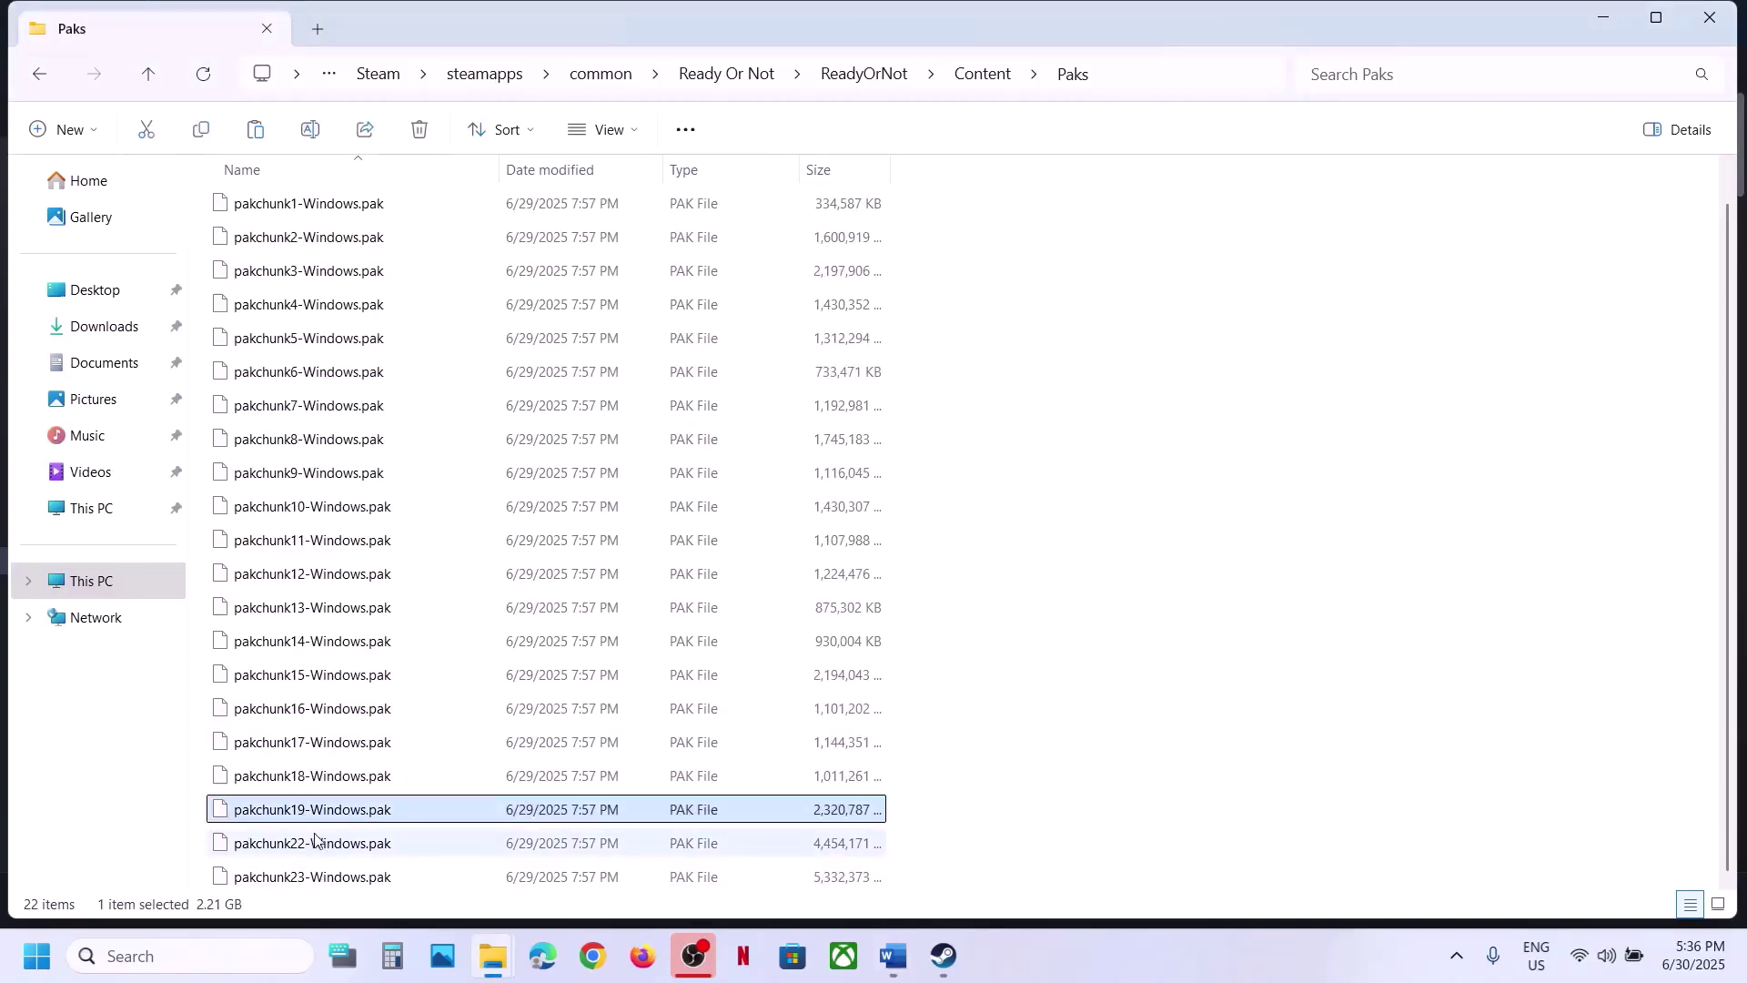
# Switch to the Word notes and reread the step 5 exception about deleting the pakchunk20 file
pyautogui.click(884, 964)
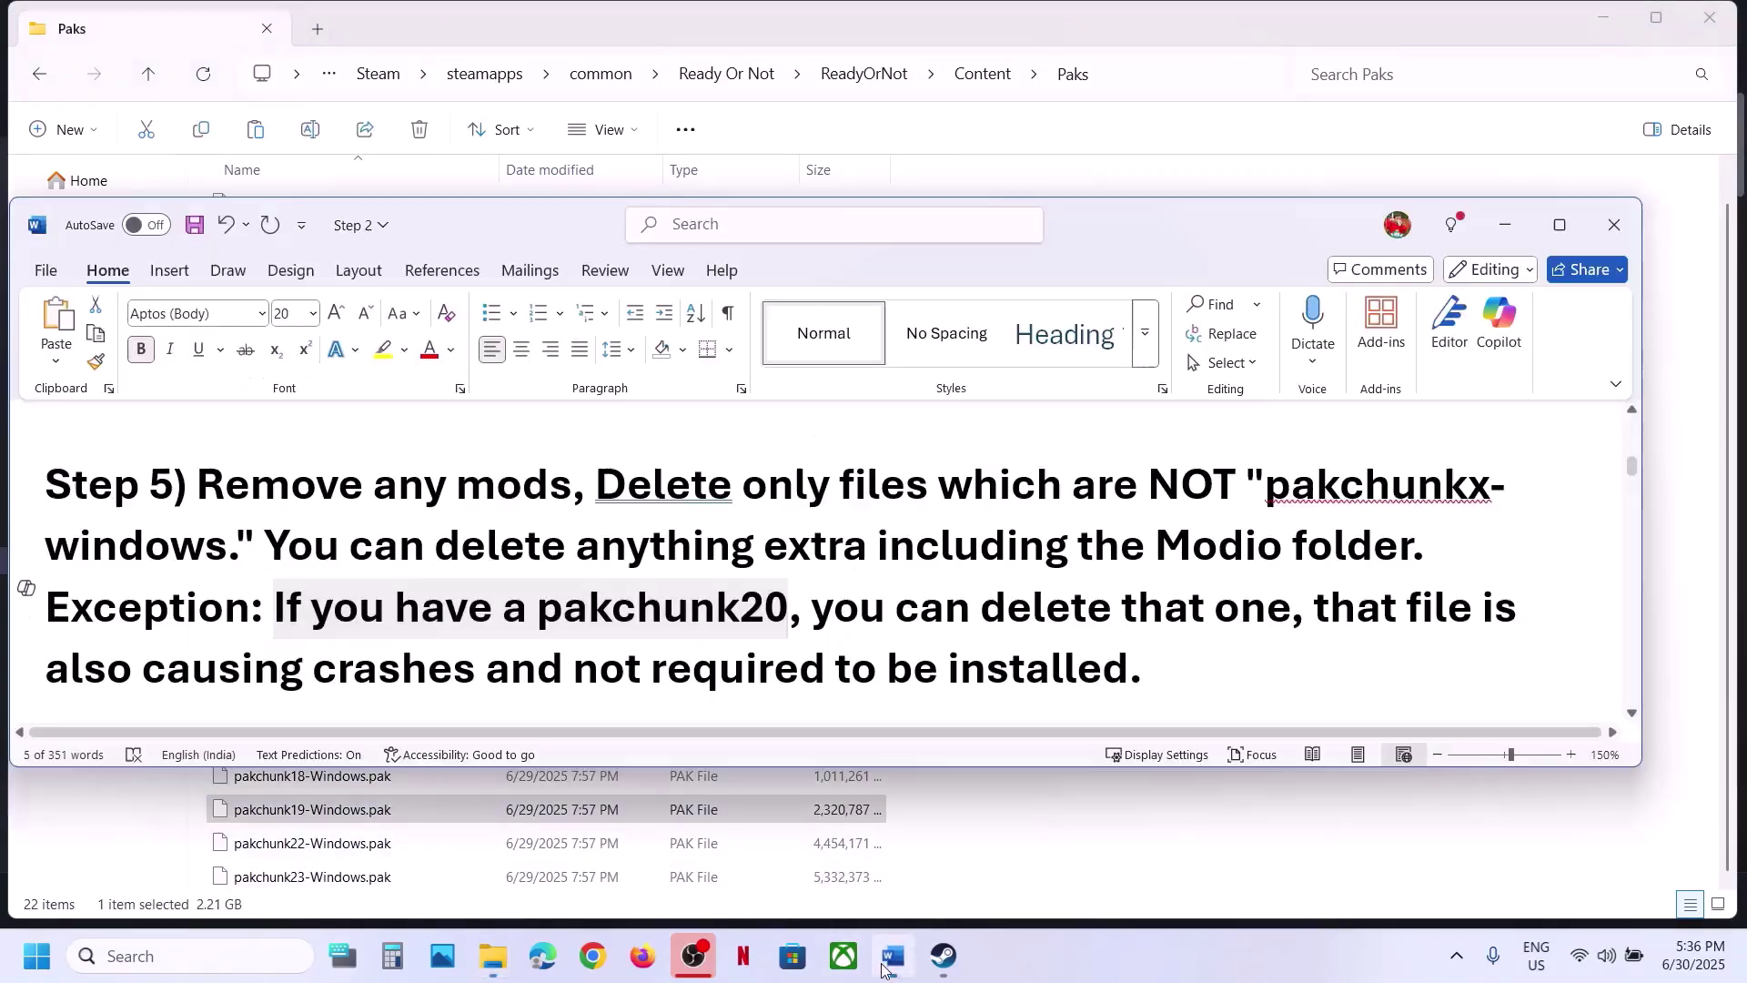
pyautogui.click(589, 617)
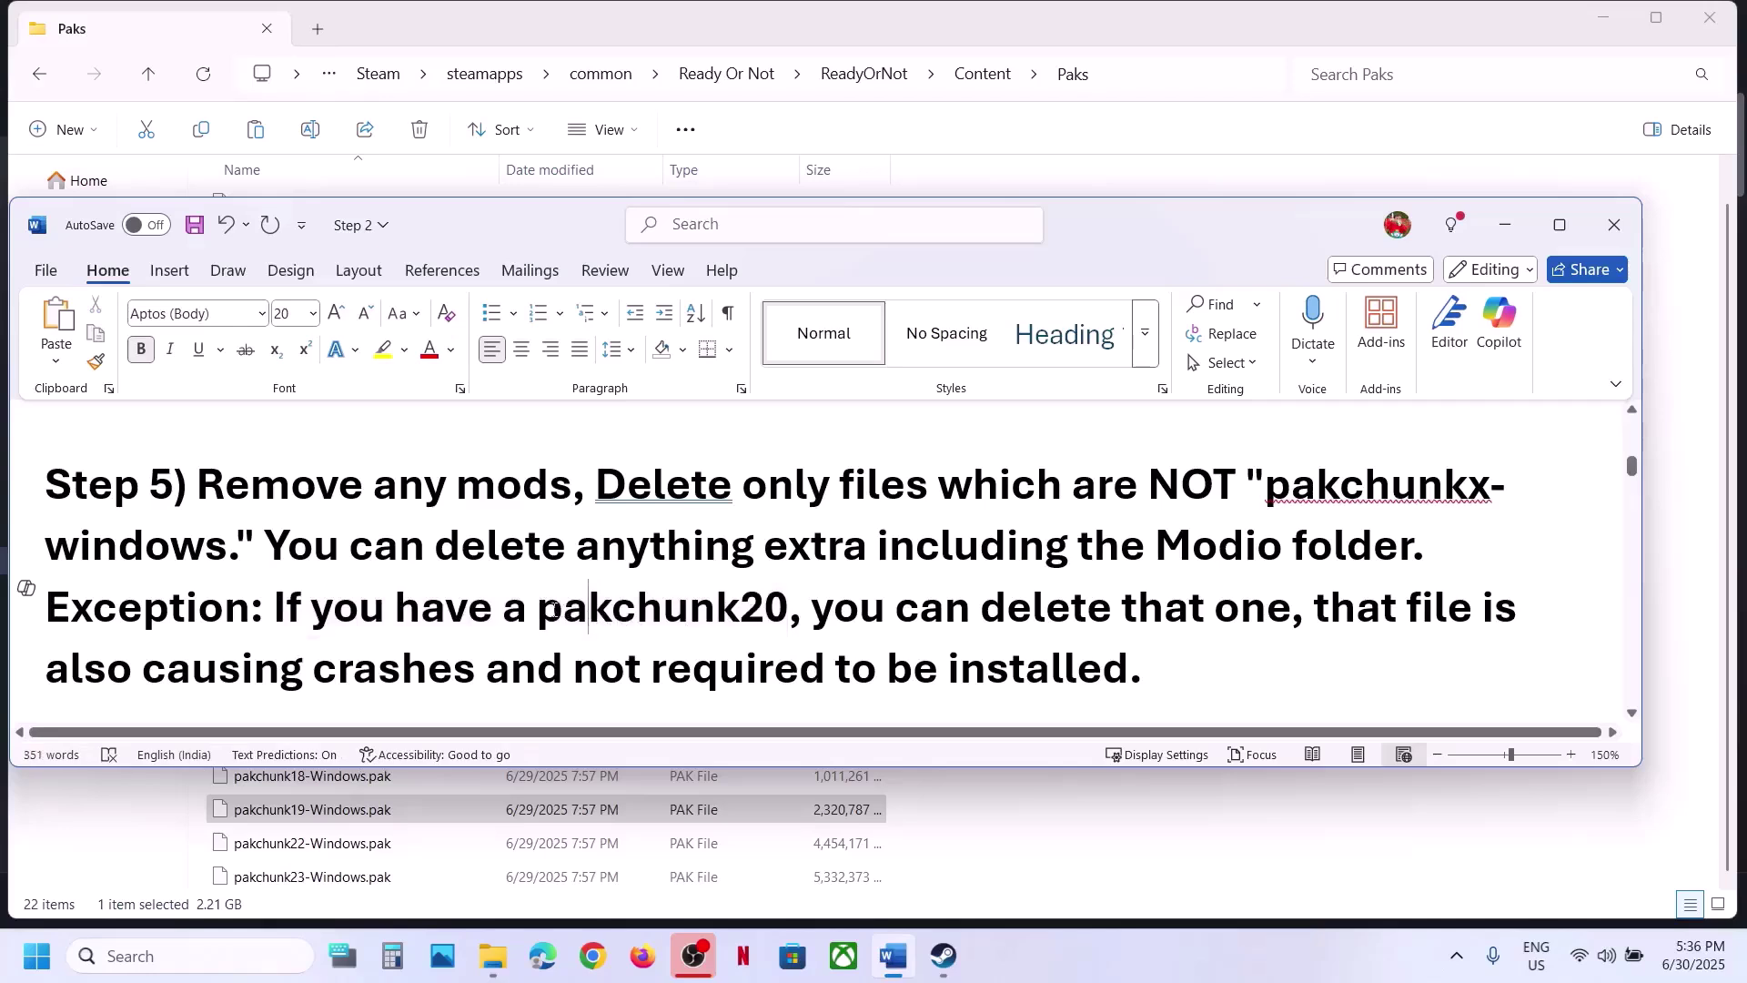
pyautogui.doubleClick(712, 612)
pyautogui.moveTo(812, 612); pyautogui.dragTo(1242, 620)
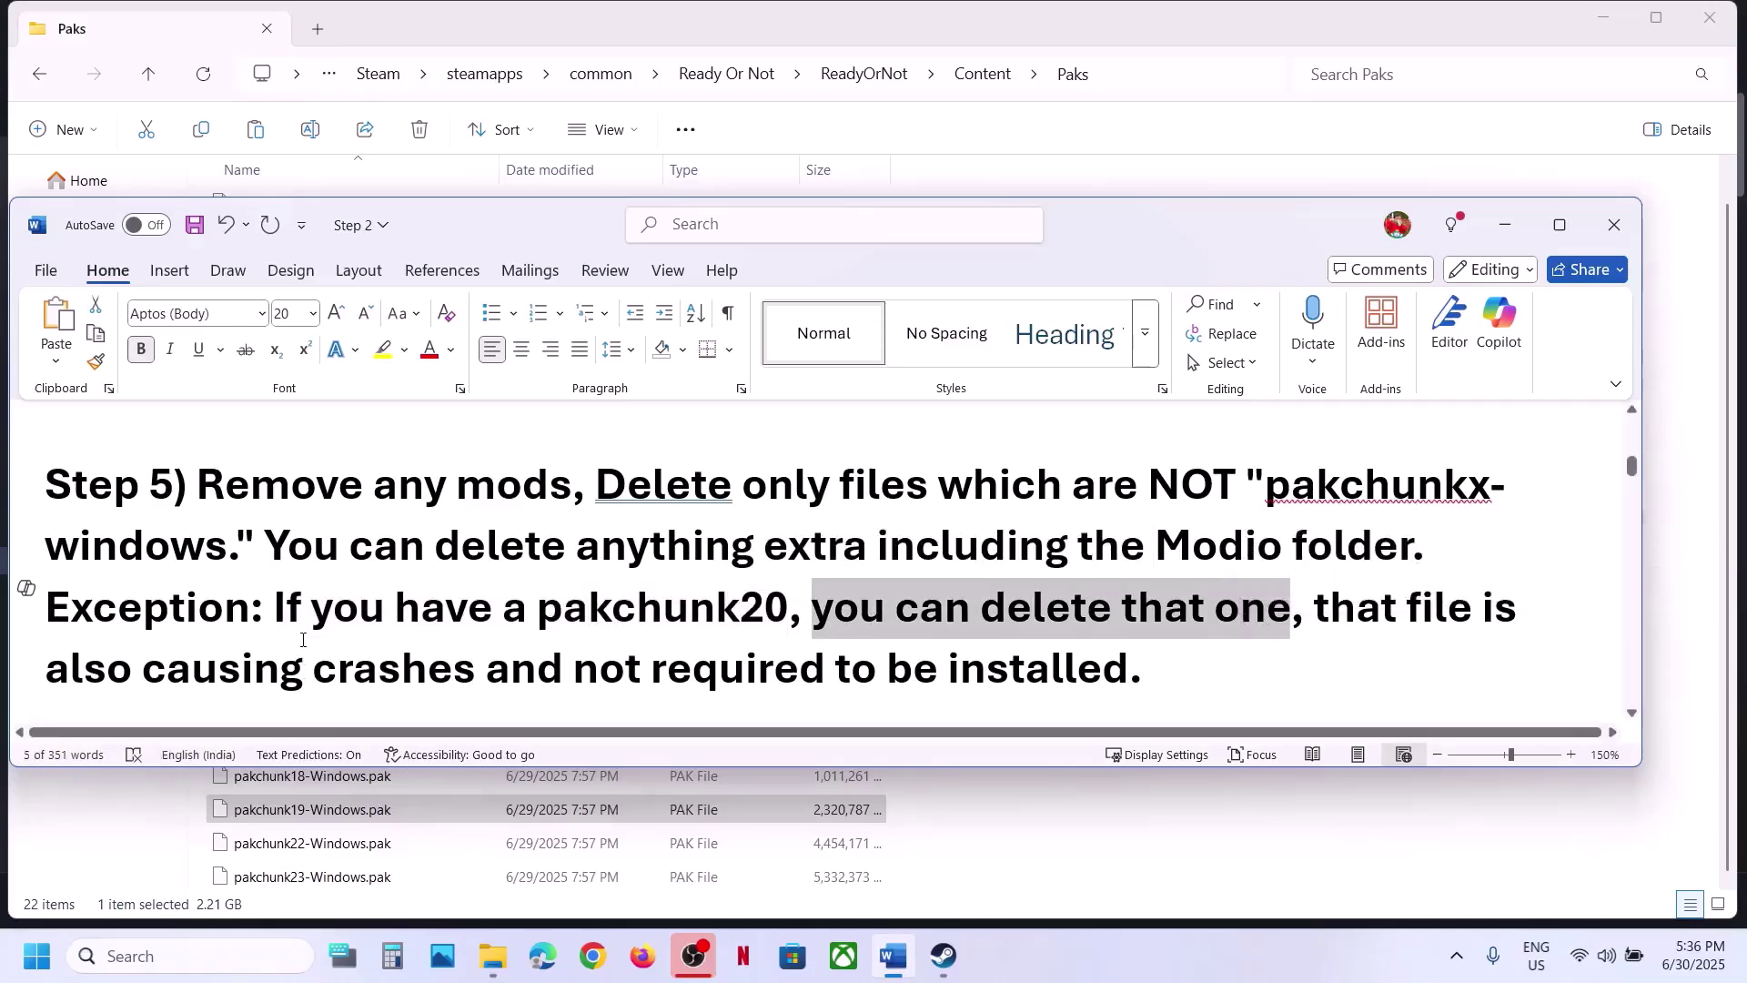
pyautogui.moveTo(252, 666); pyautogui.dragTo(828, 669)
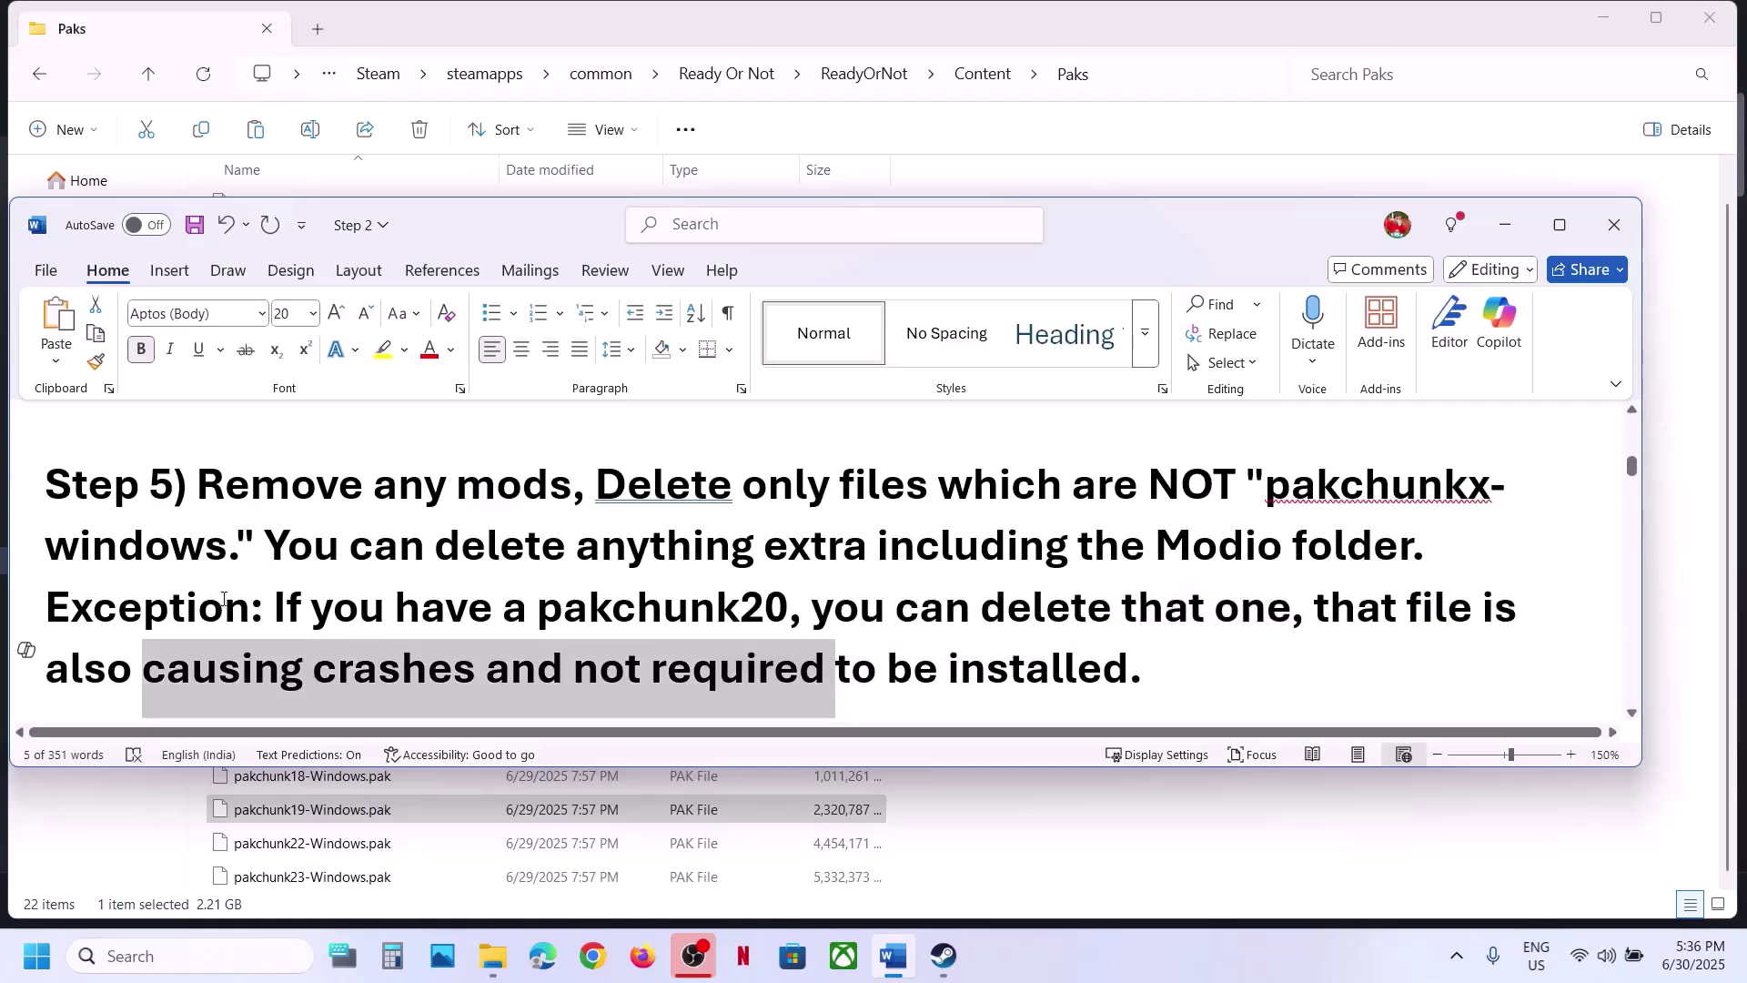
pyautogui.moveTo(223, 598); pyautogui.dragTo(489, 593)
pyautogui.click(371, 469)
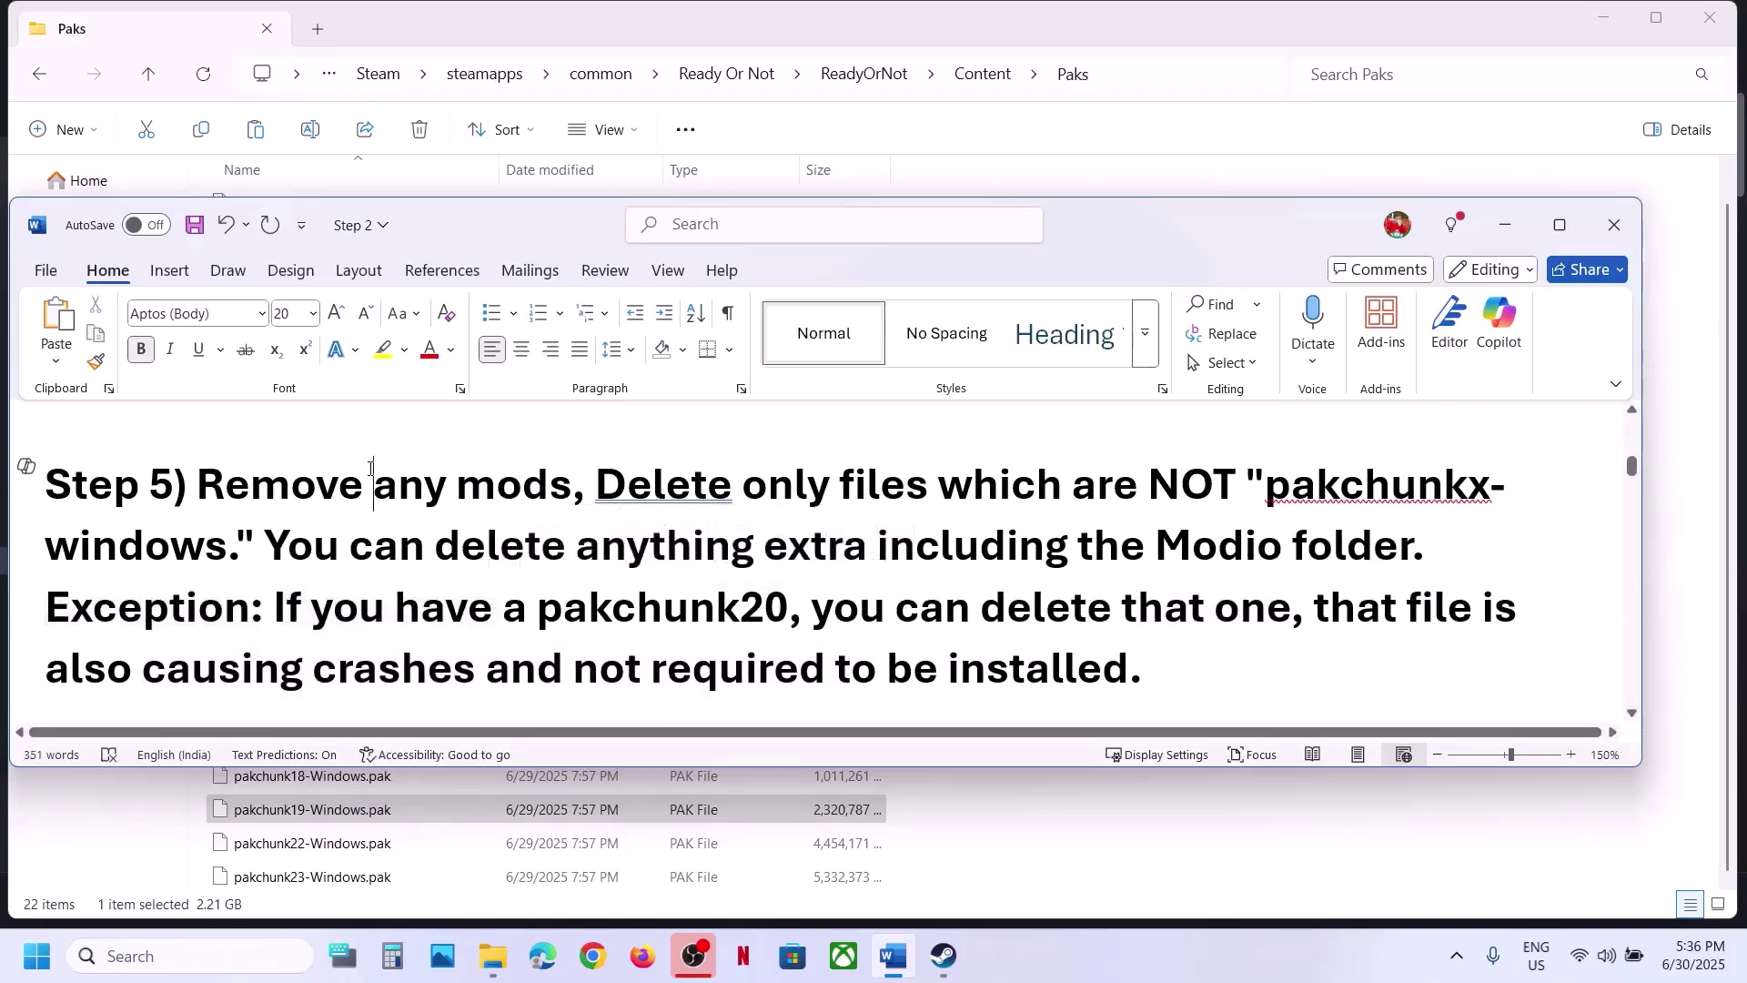
# Read step 6 of the notes on the ResolutionQuality, DlssQualitySetting, FrameGenerationSetting and FSRQualitySetting values
pyautogui.scroll(-5, 368, 466)
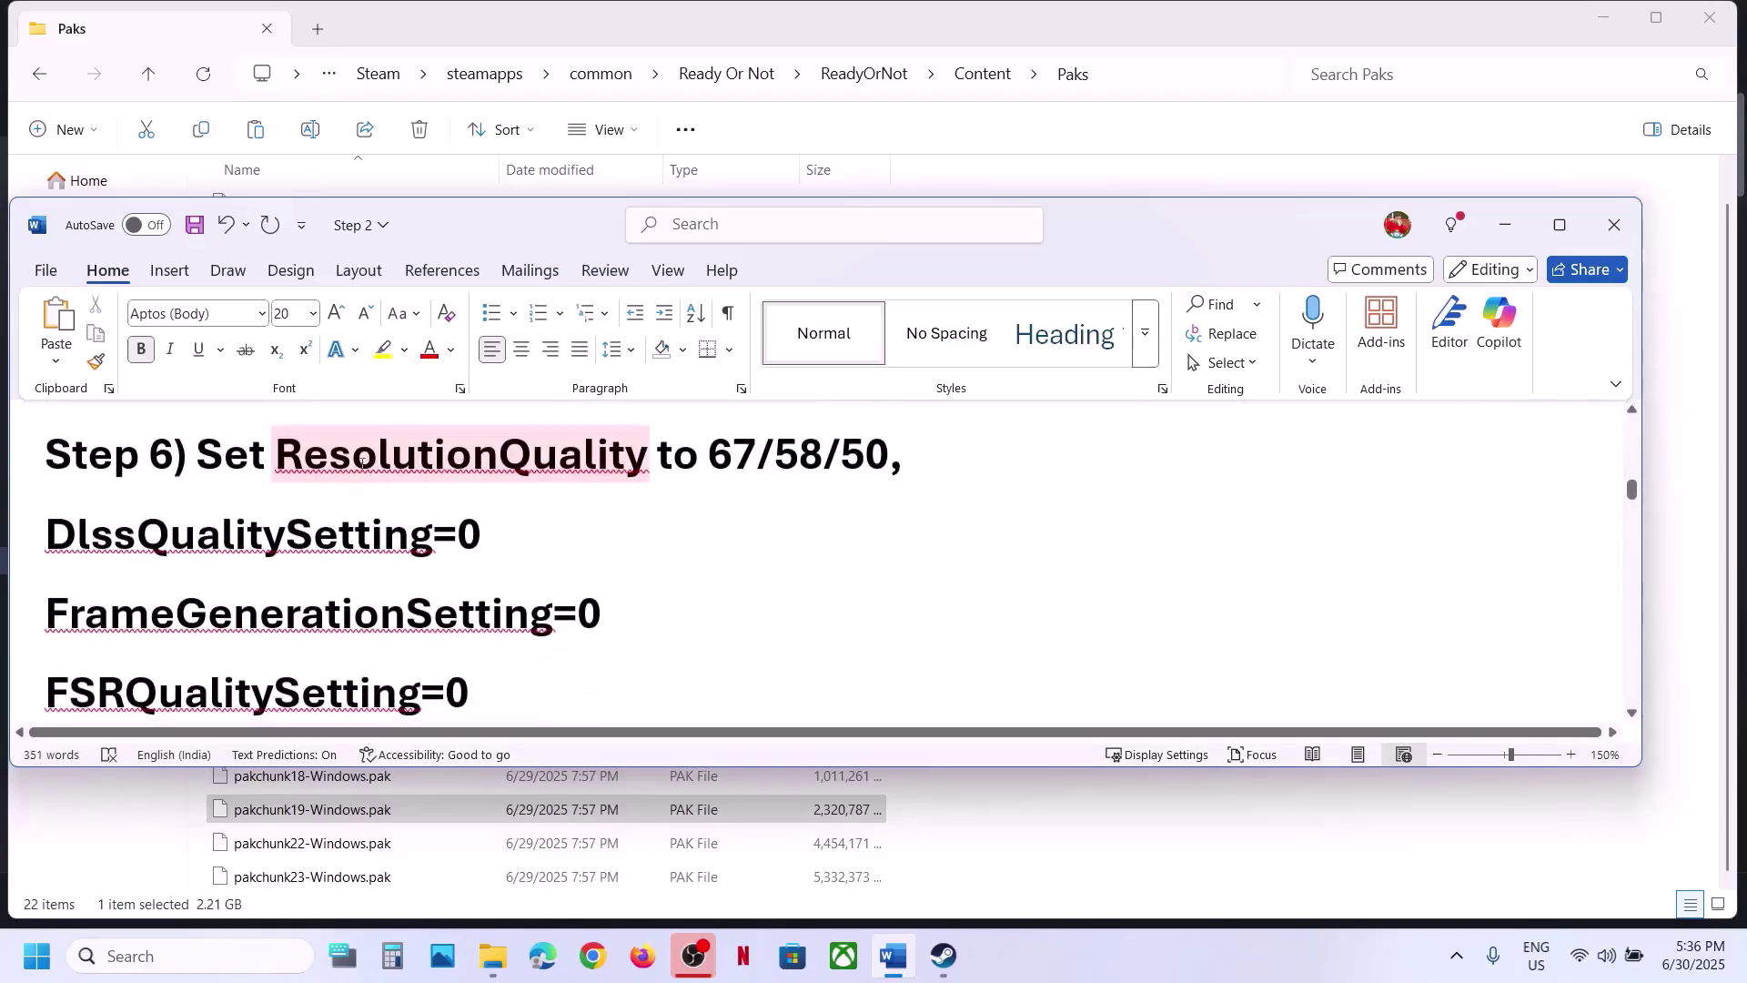
pyautogui.moveTo(329, 466); pyautogui.dragTo(892, 461)
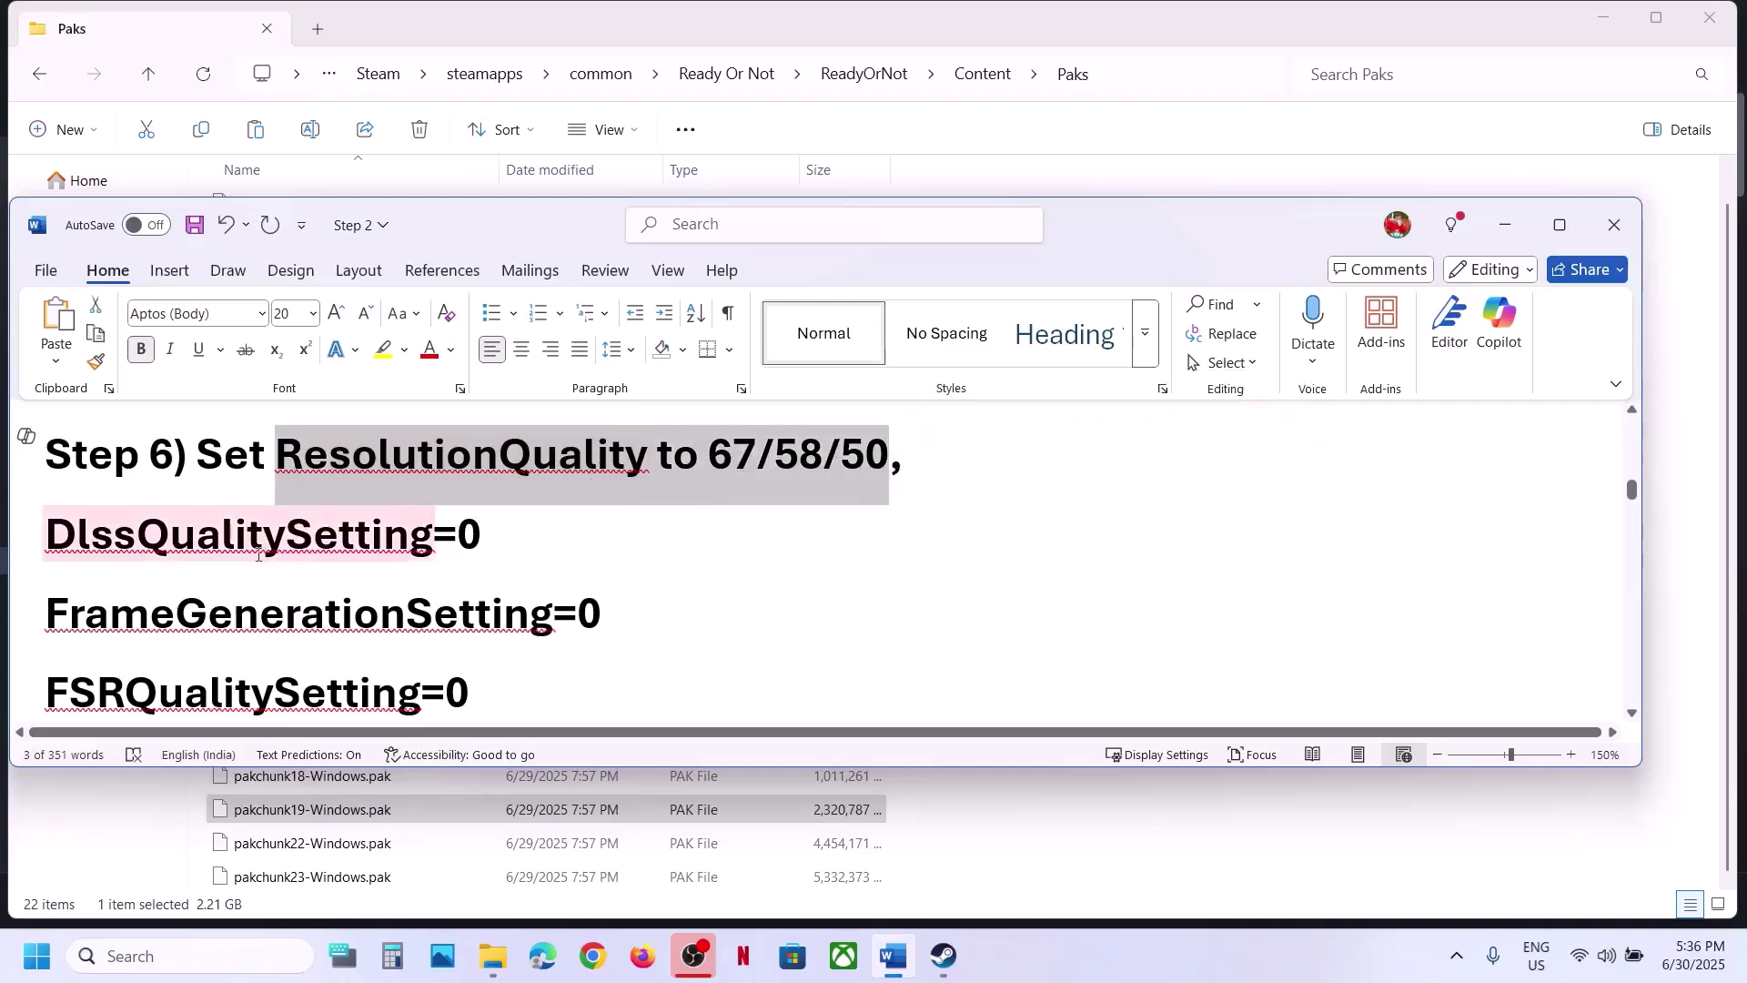
pyautogui.moveTo(55, 537); pyautogui.dragTo(389, 652)
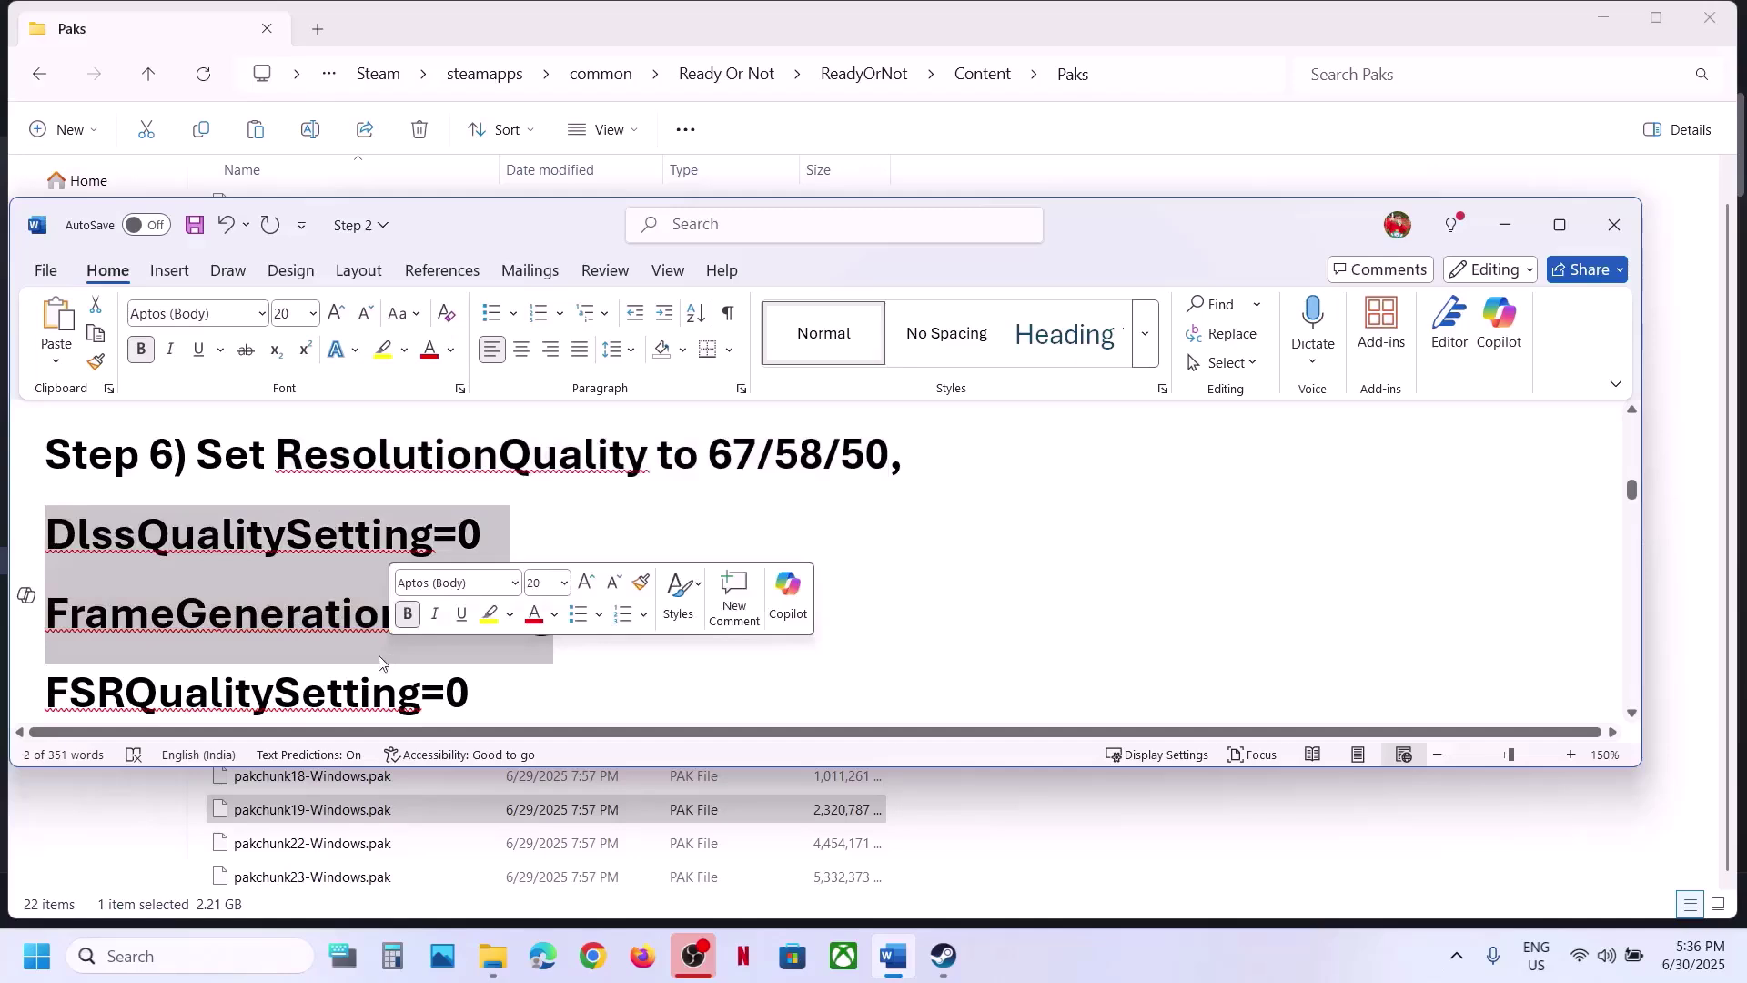
pyautogui.click(486, 683)
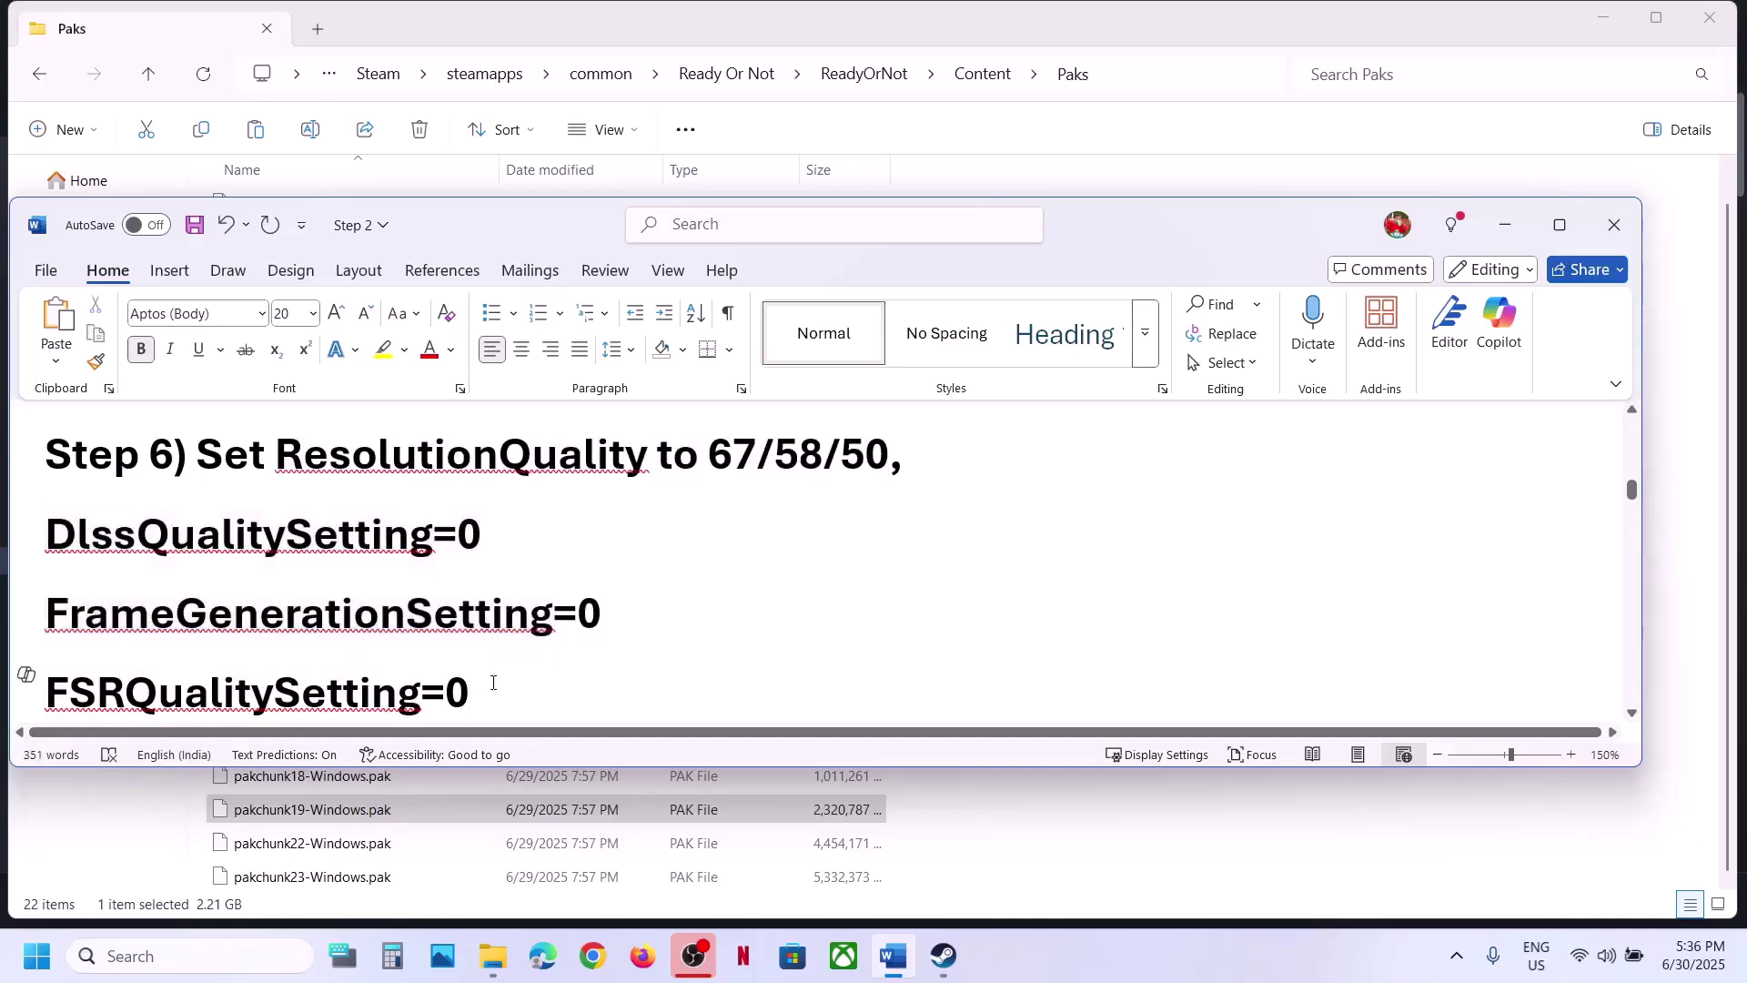
pyautogui.moveTo(491, 684); pyautogui.dragTo(428, 544)
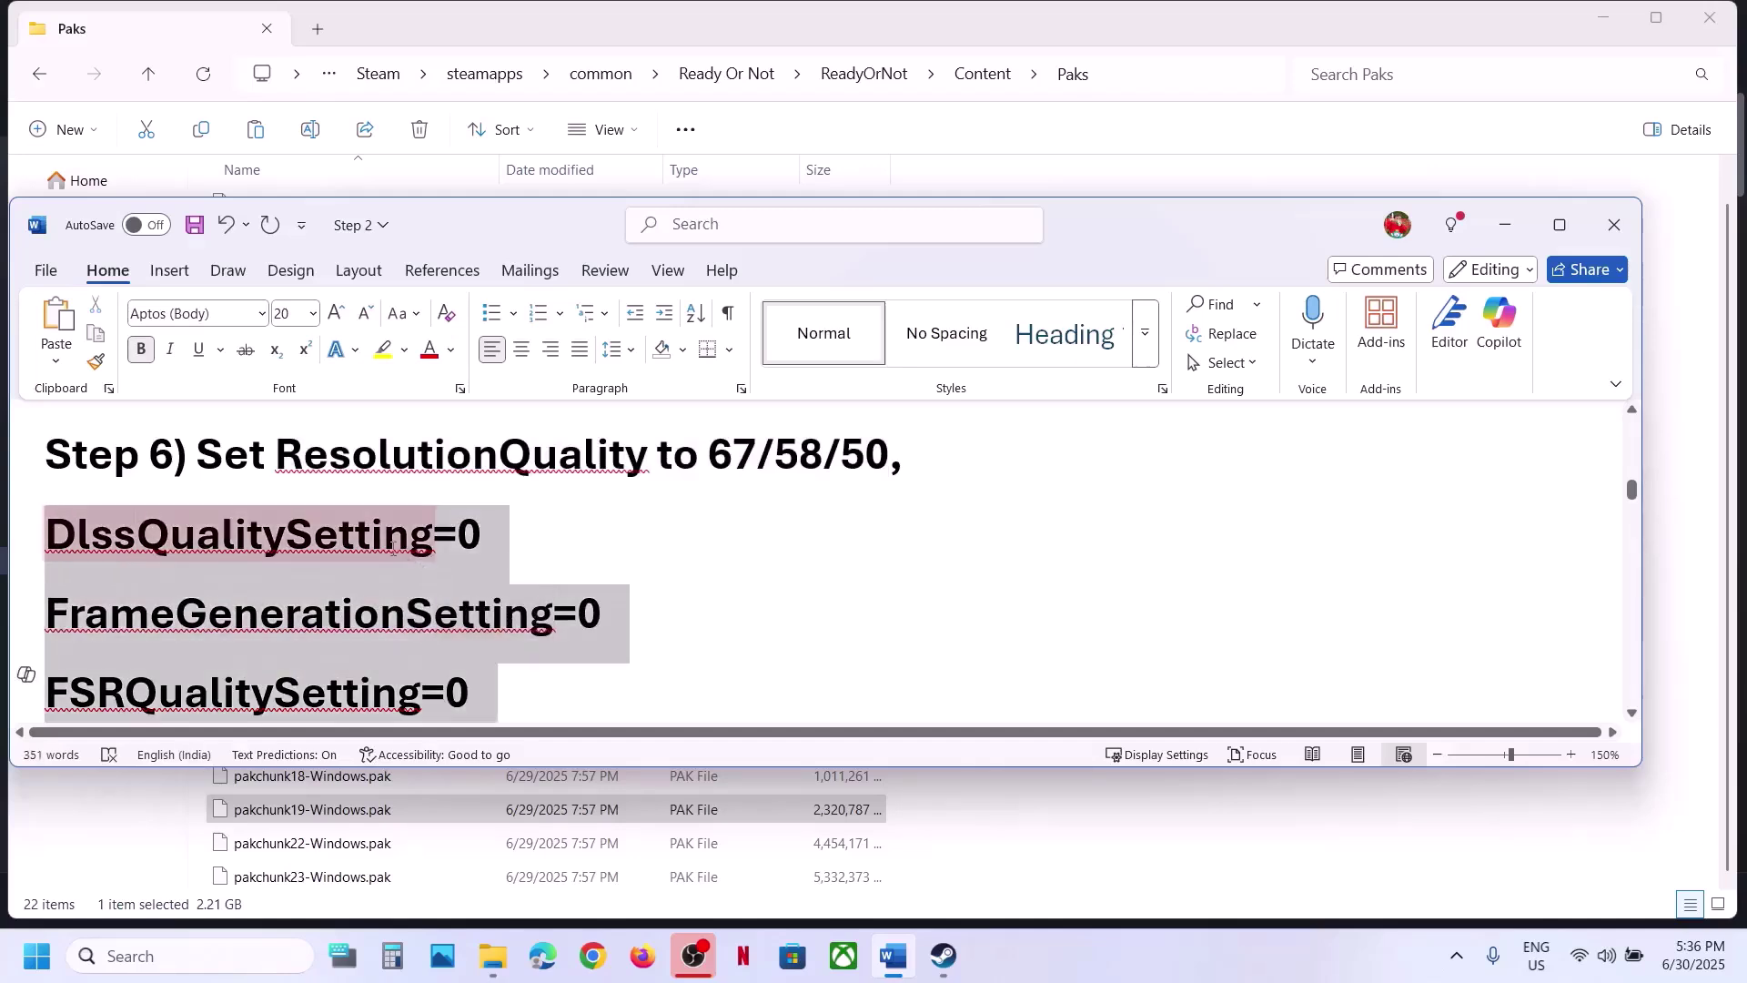
# Switch to File Explorer and open the C:\Users\Test\AppData\Local folder
pyautogui.click(1081, 45)
pyautogui.click(99, 573)
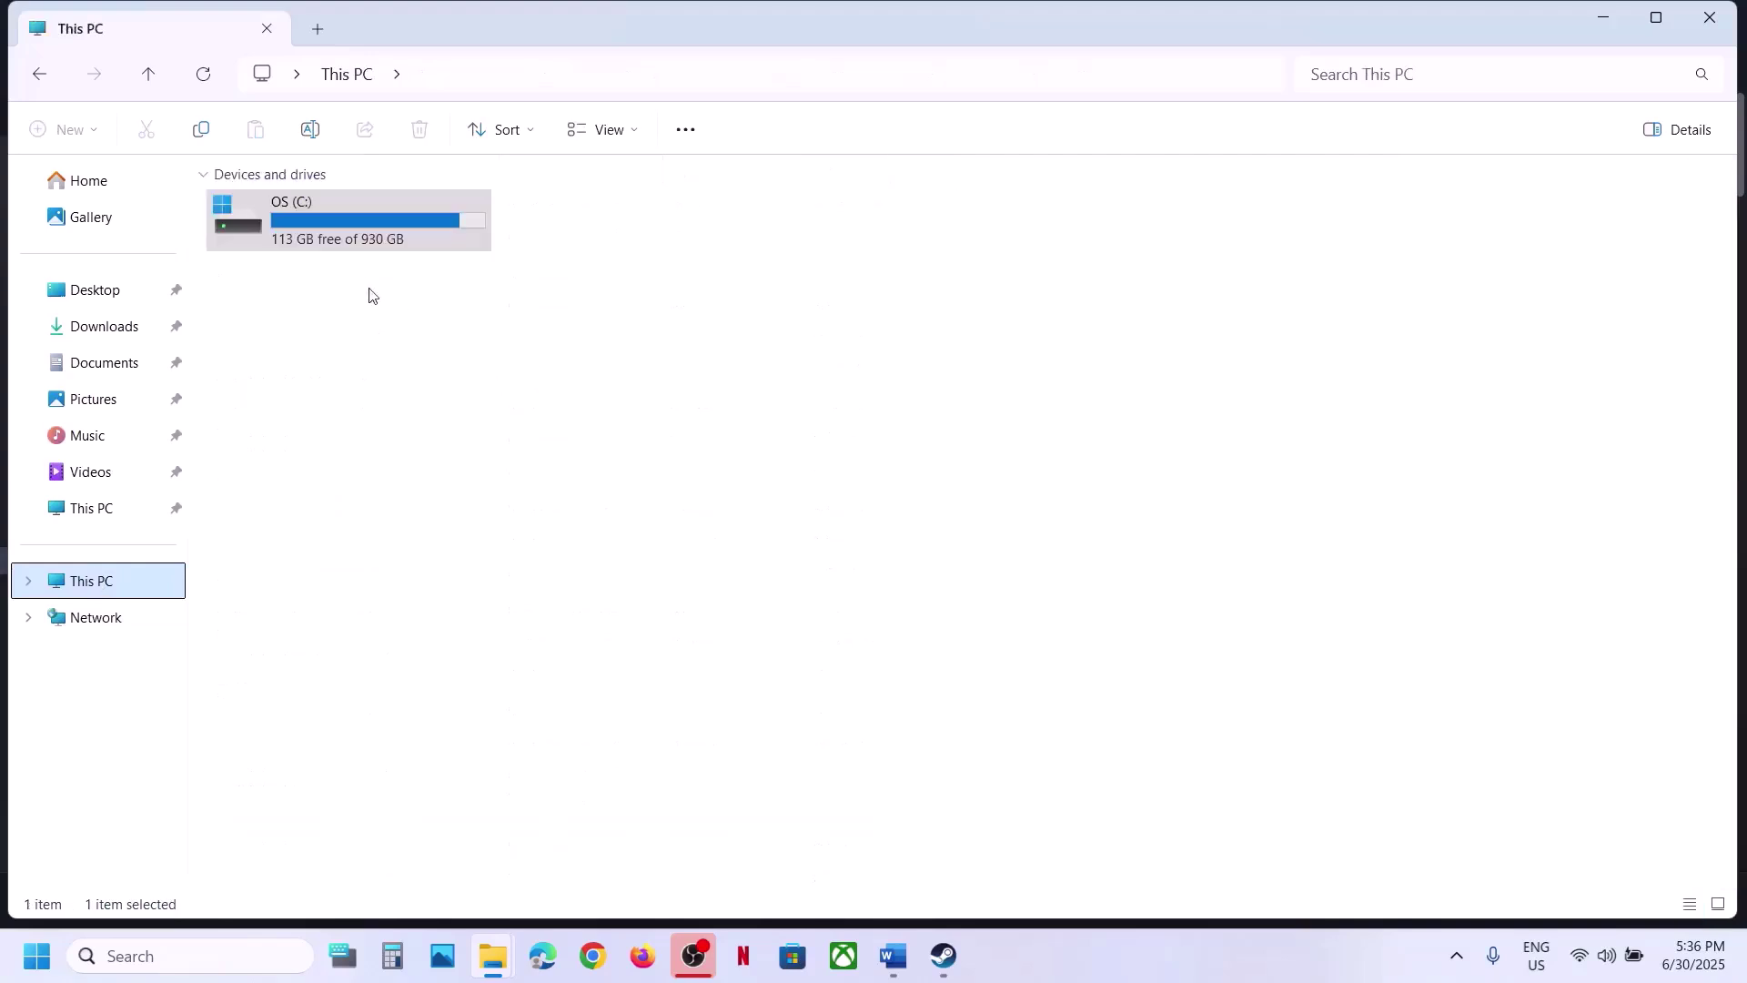
pyautogui.doubleClick(351, 214)
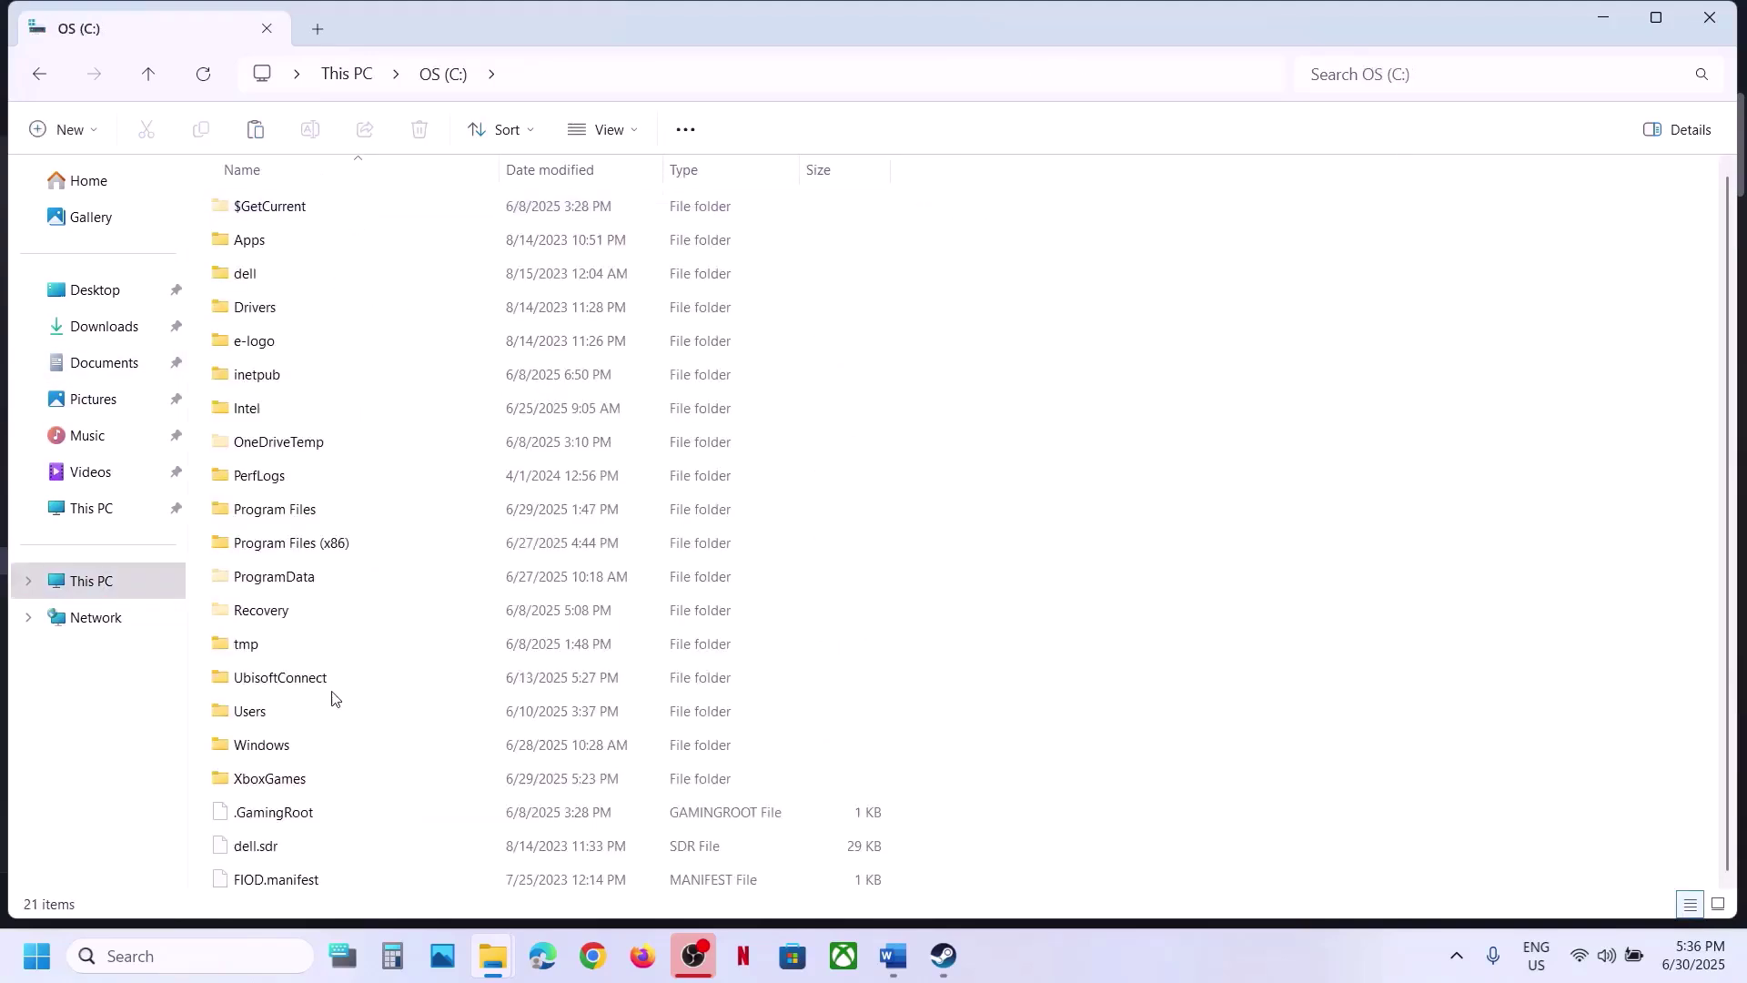
pyautogui.doubleClick(271, 711)
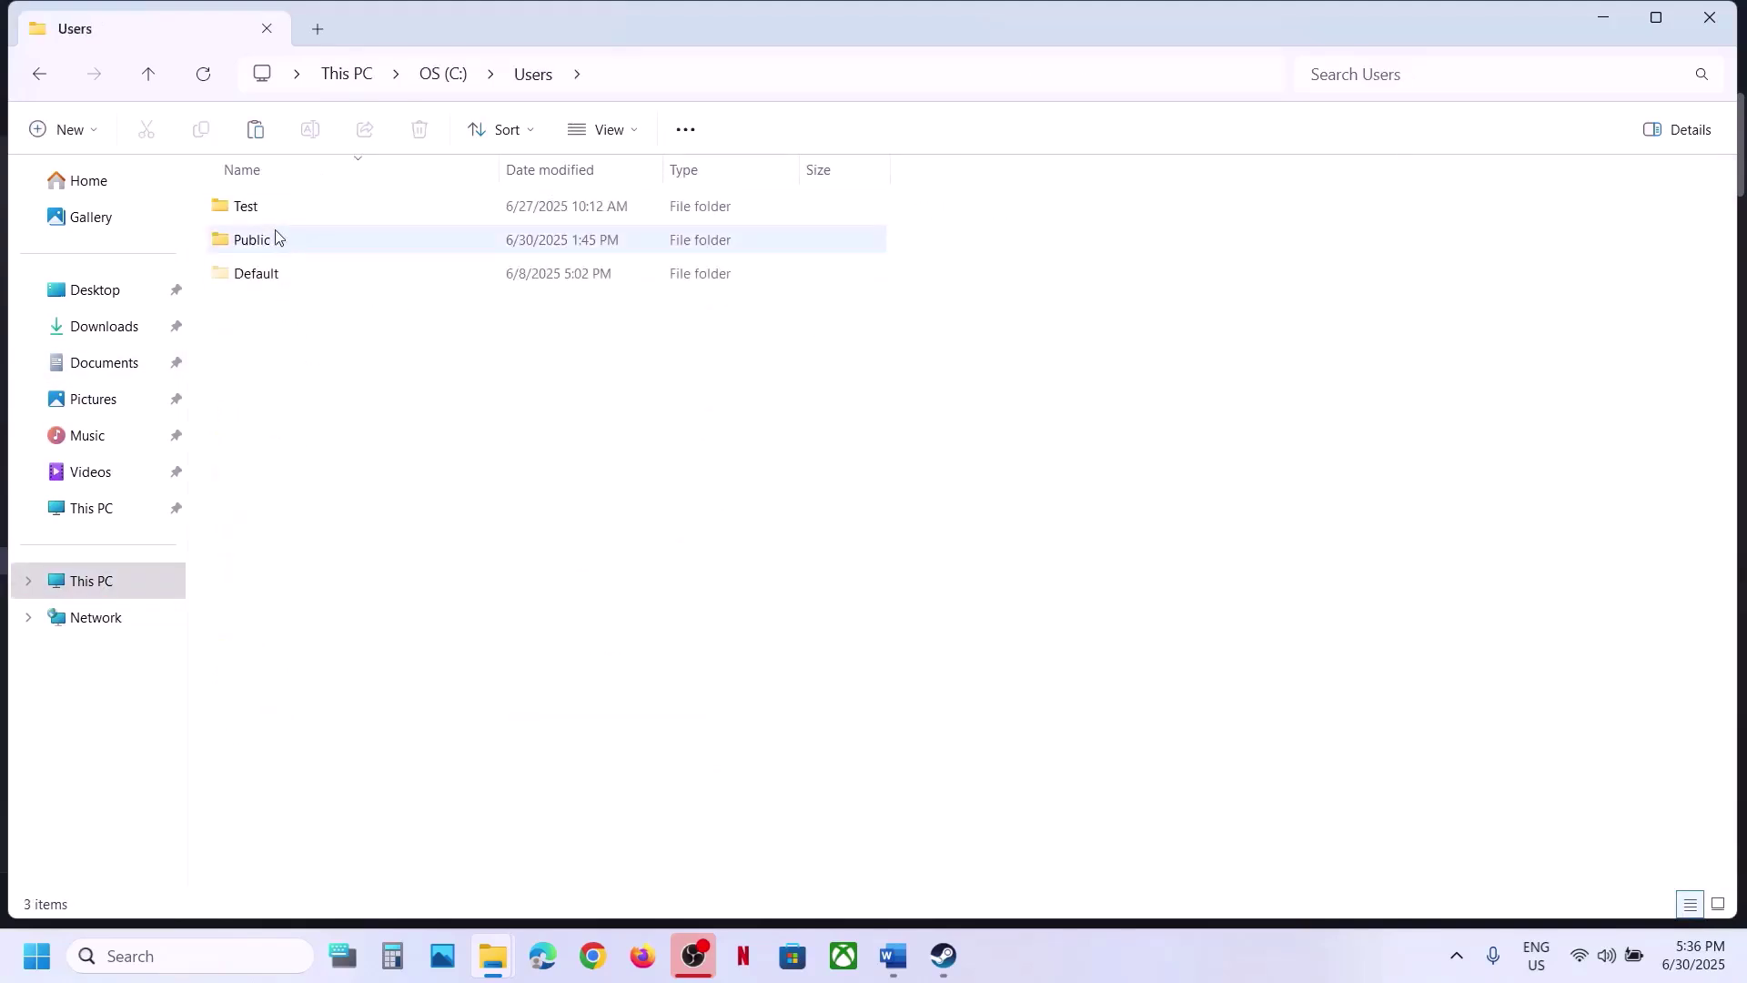
pyautogui.doubleClick(262, 205)
pyautogui.doubleClick(265, 273)
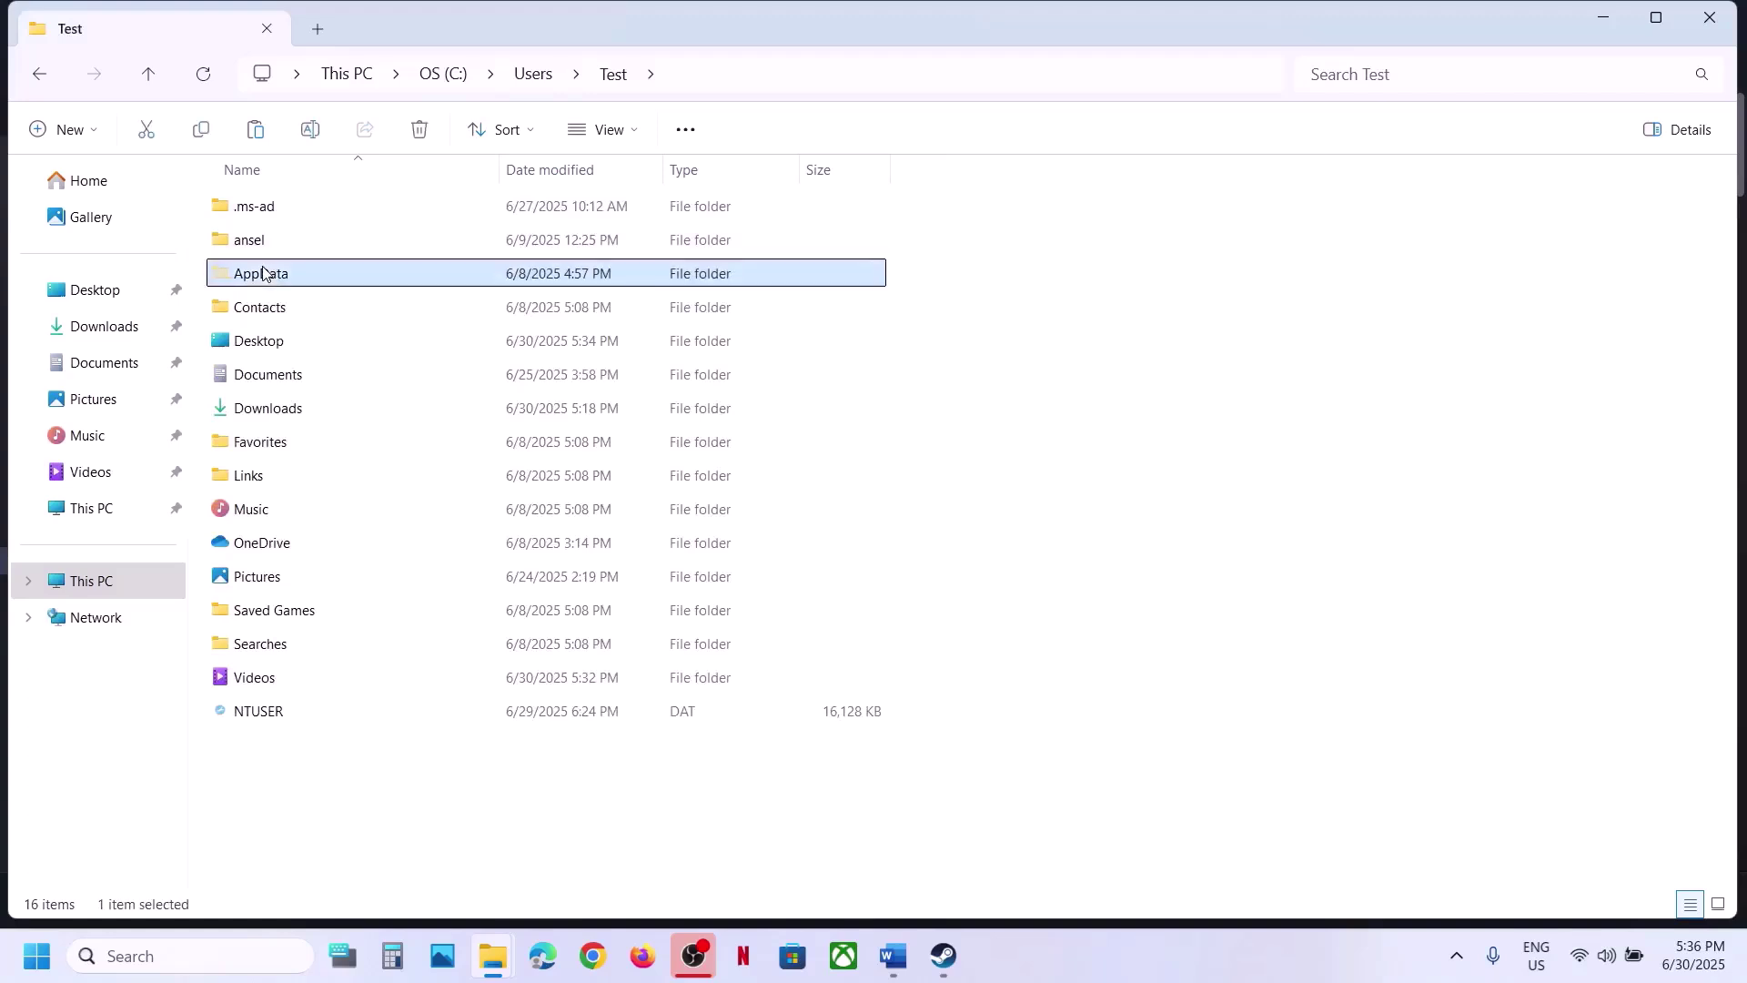
pyautogui.doubleClick(275, 212)
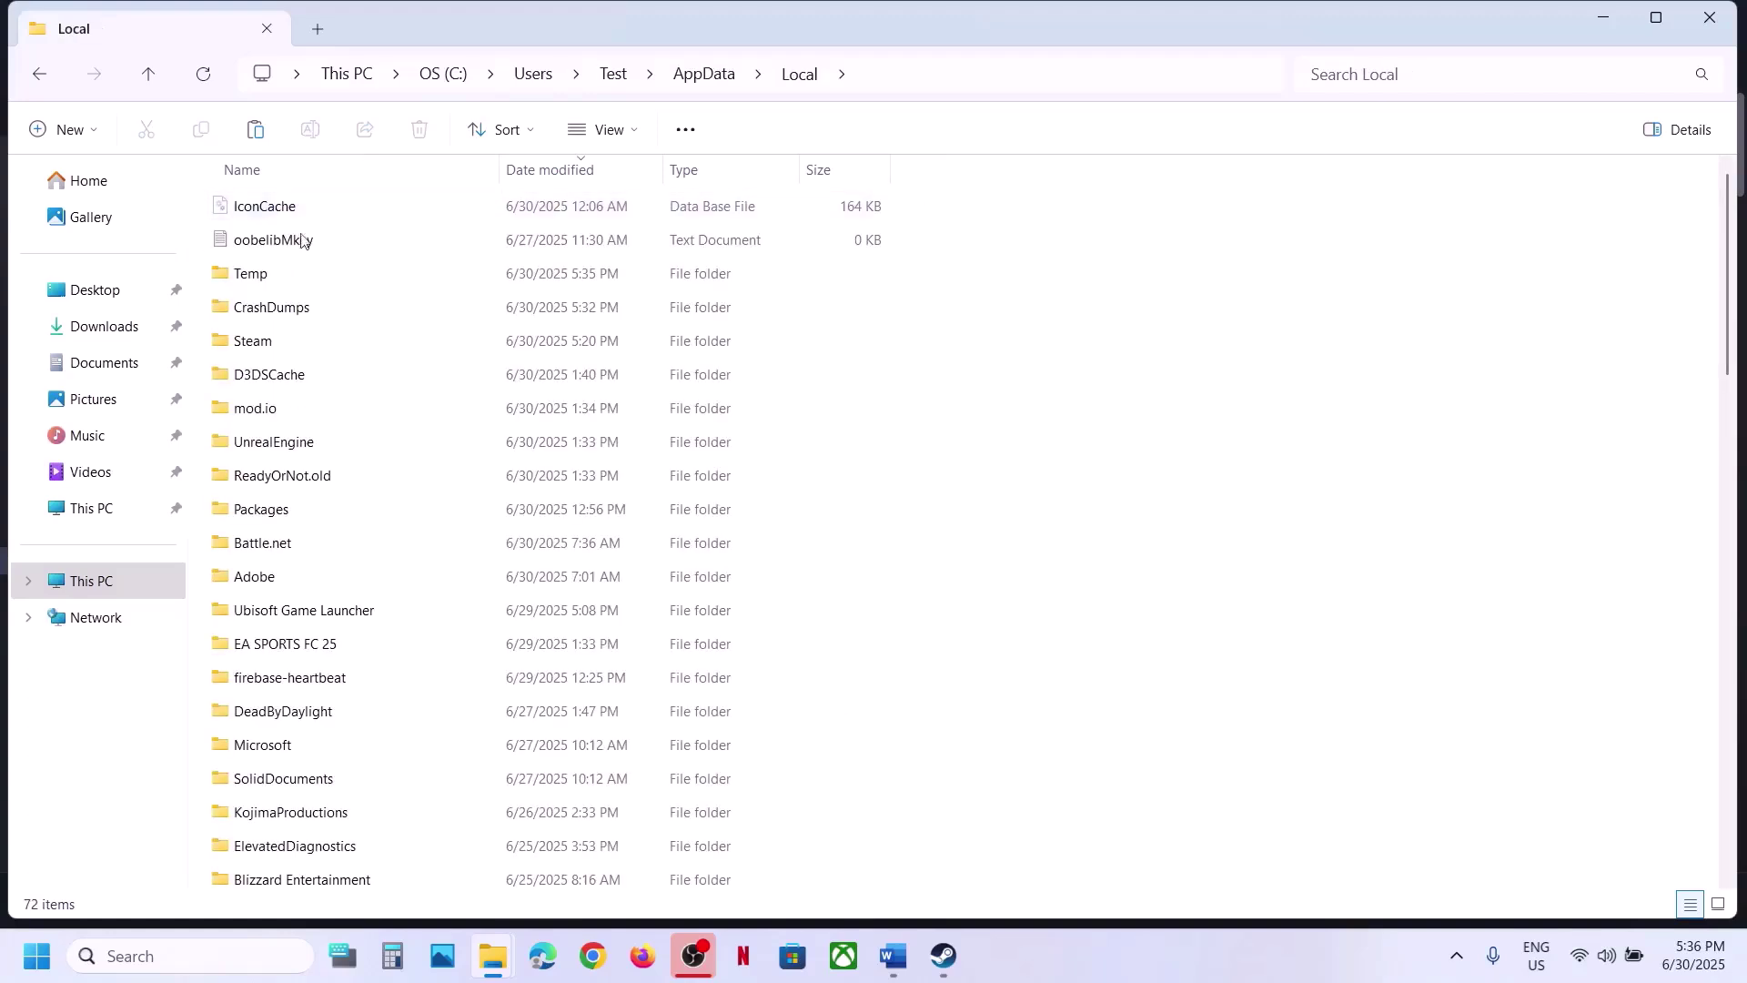
# Open the ReadyOrNot.old\Saved\Config\Windows folder inside Local
pyautogui.doubleClick(283, 475)
pyautogui.doubleClick(292, 215)
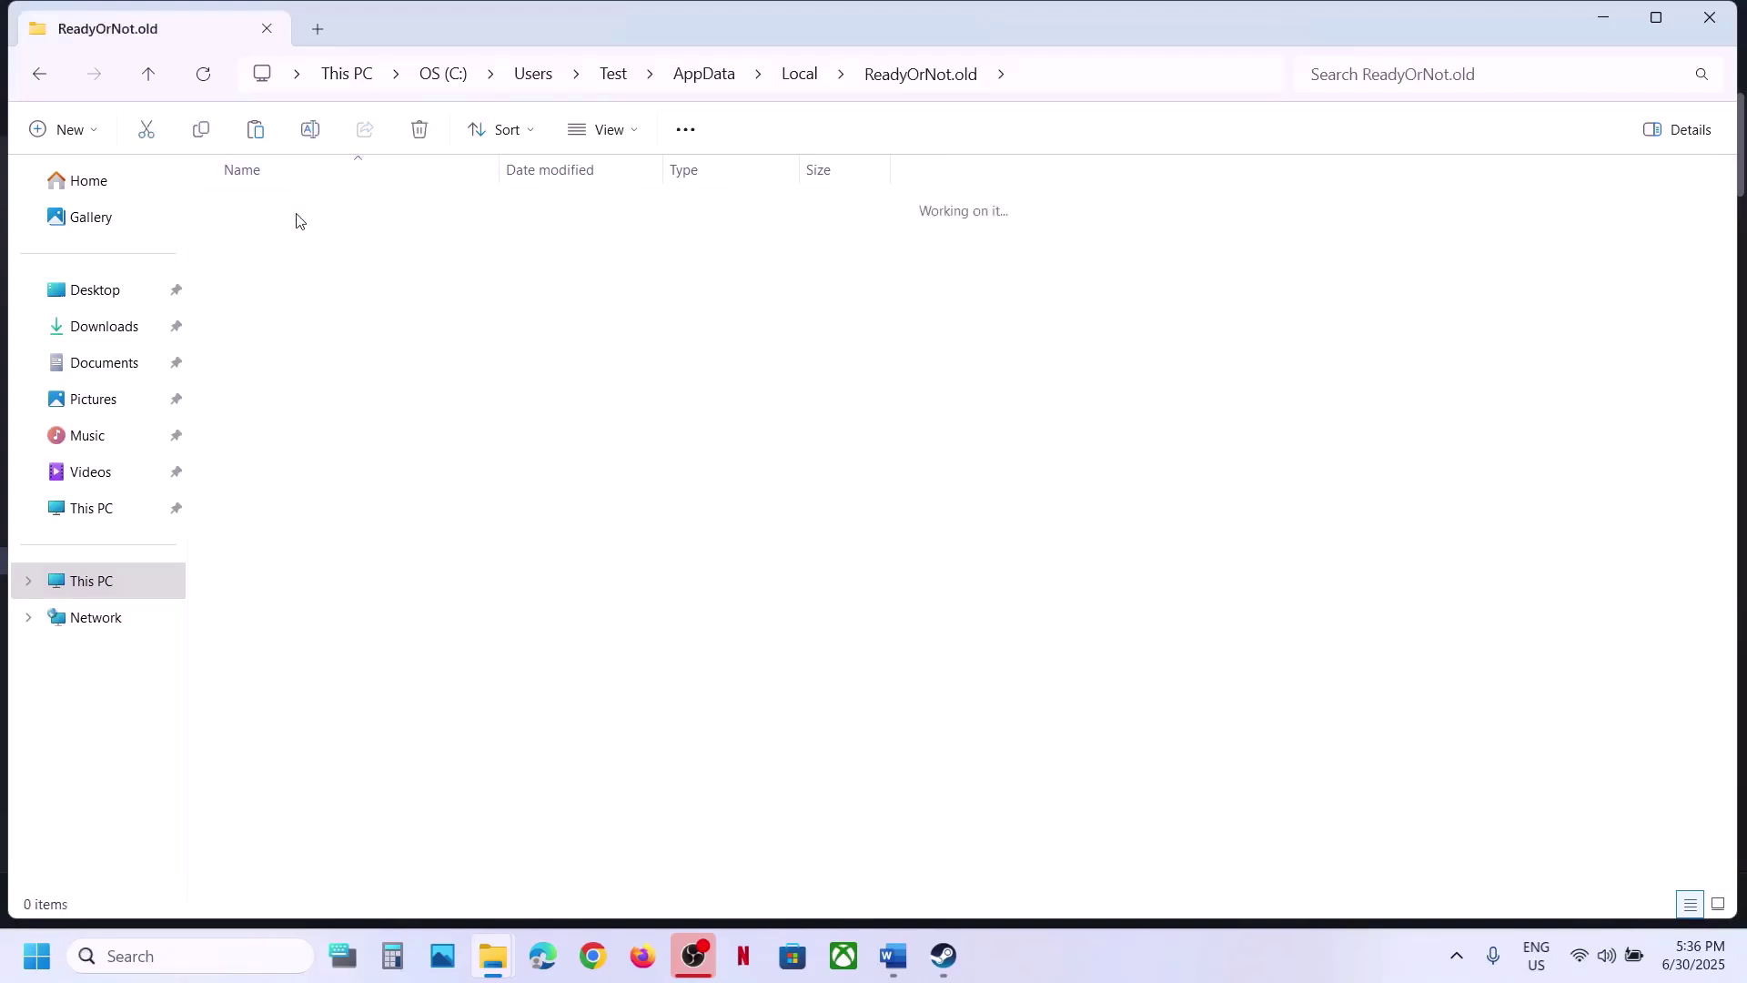
pyautogui.click(254, 211)
pyautogui.doubleClick(253, 211)
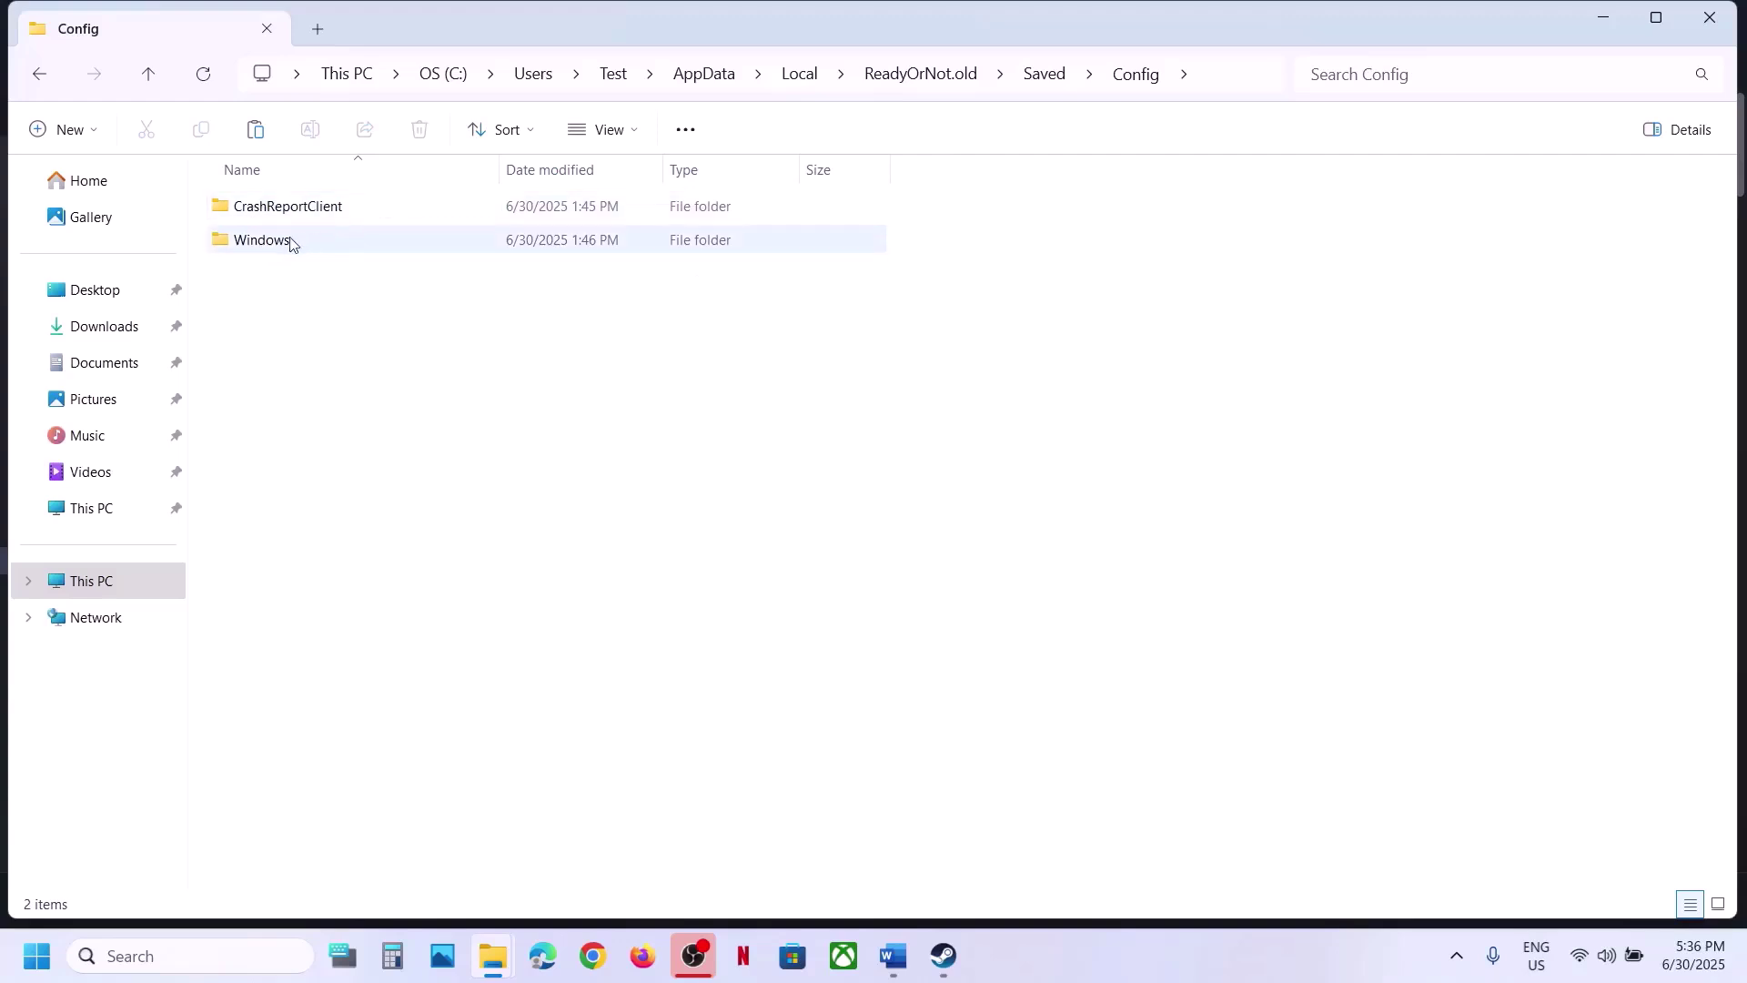
pyautogui.doubleClick(269, 241)
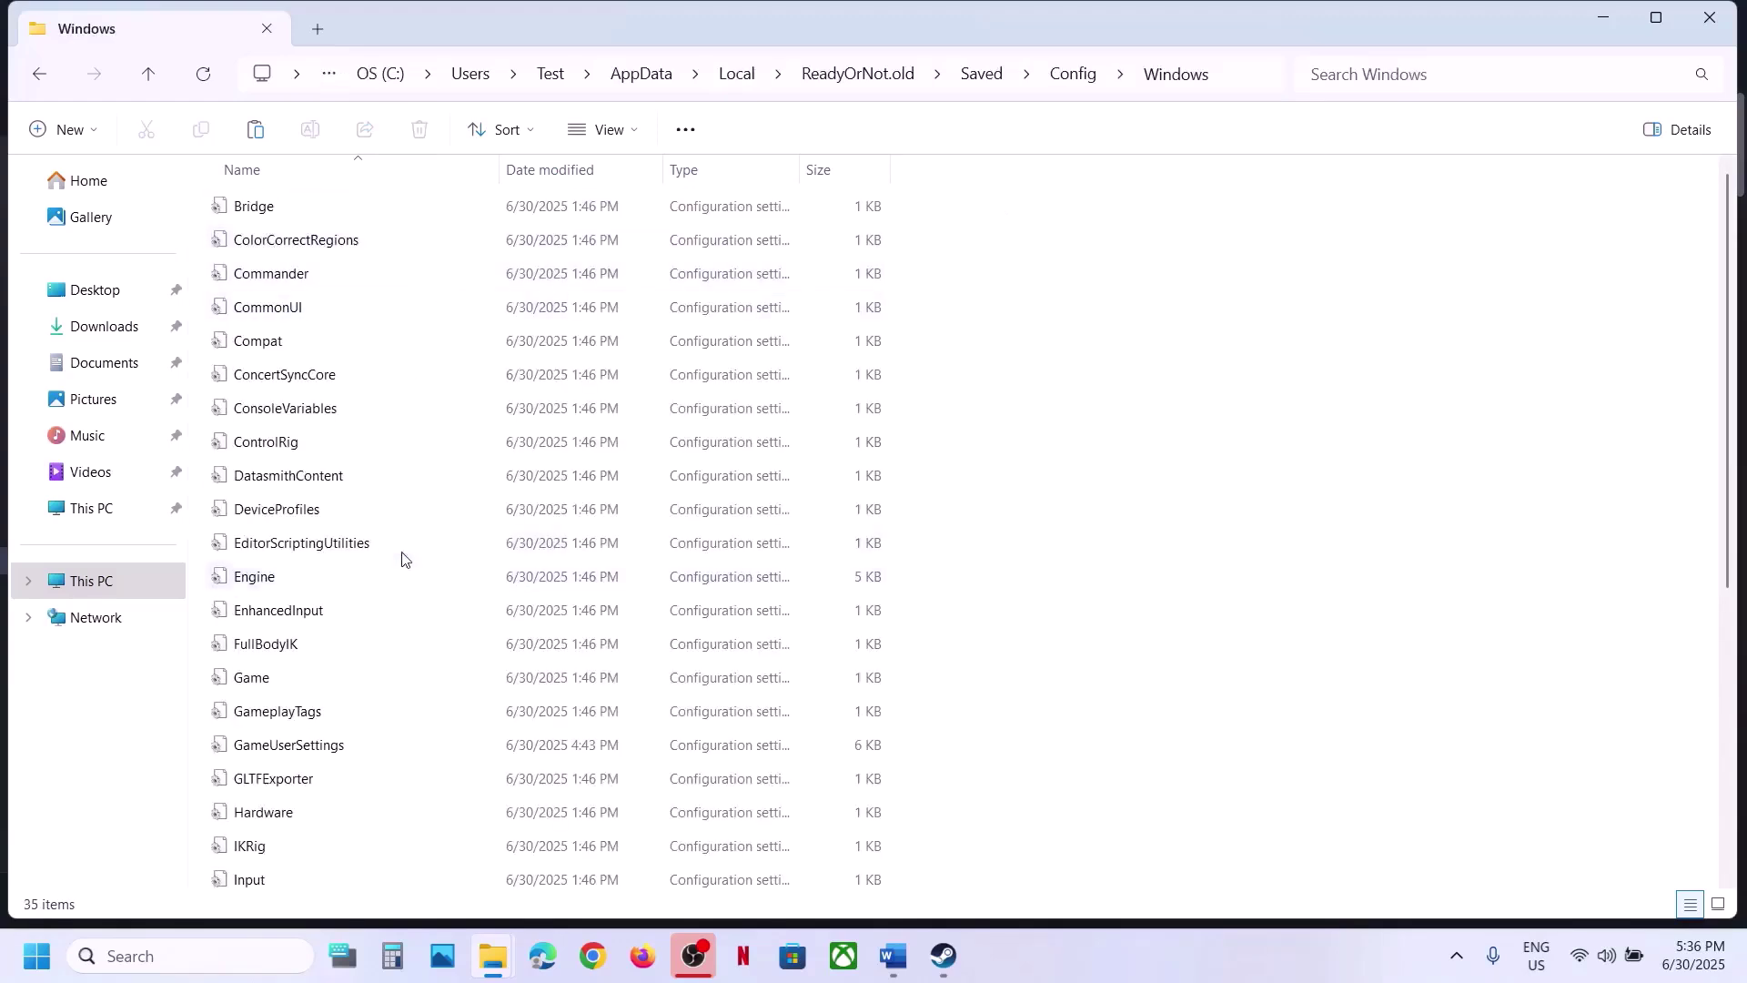
# Open the GameUserSettings configuration file in a maximized Notepad window and check step 6 in the Word notes
pyautogui.click(298, 747)
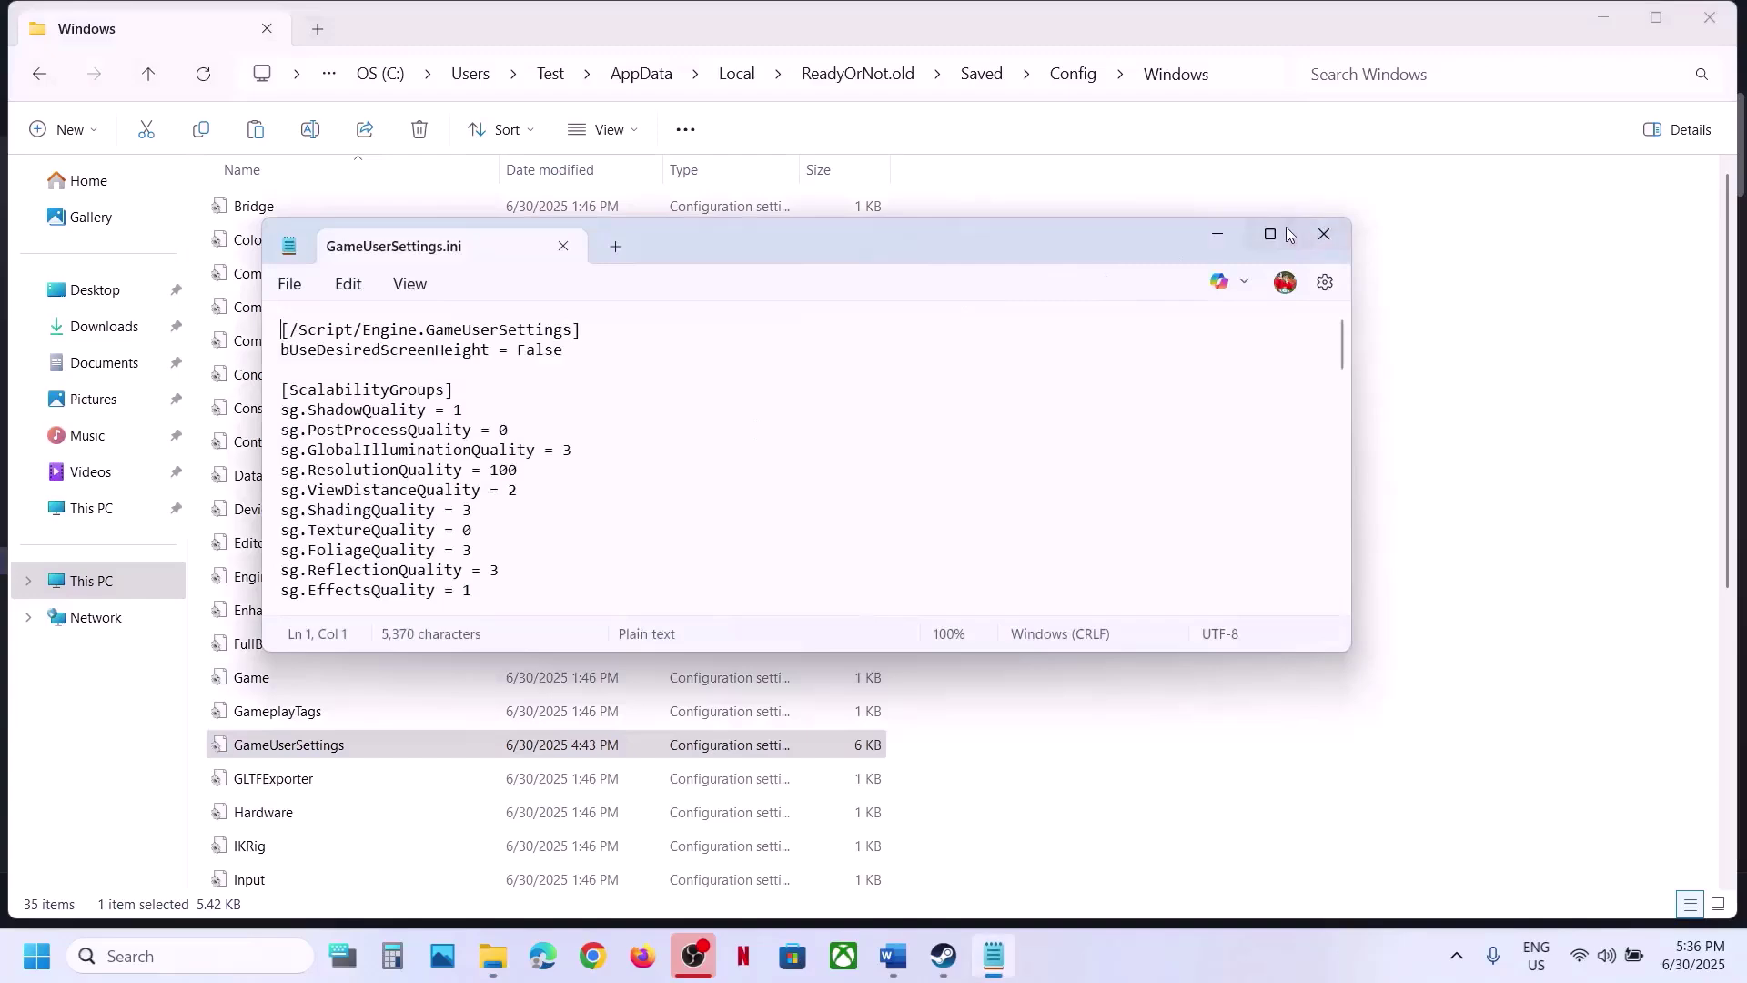
pyautogui.click(1271, 235)
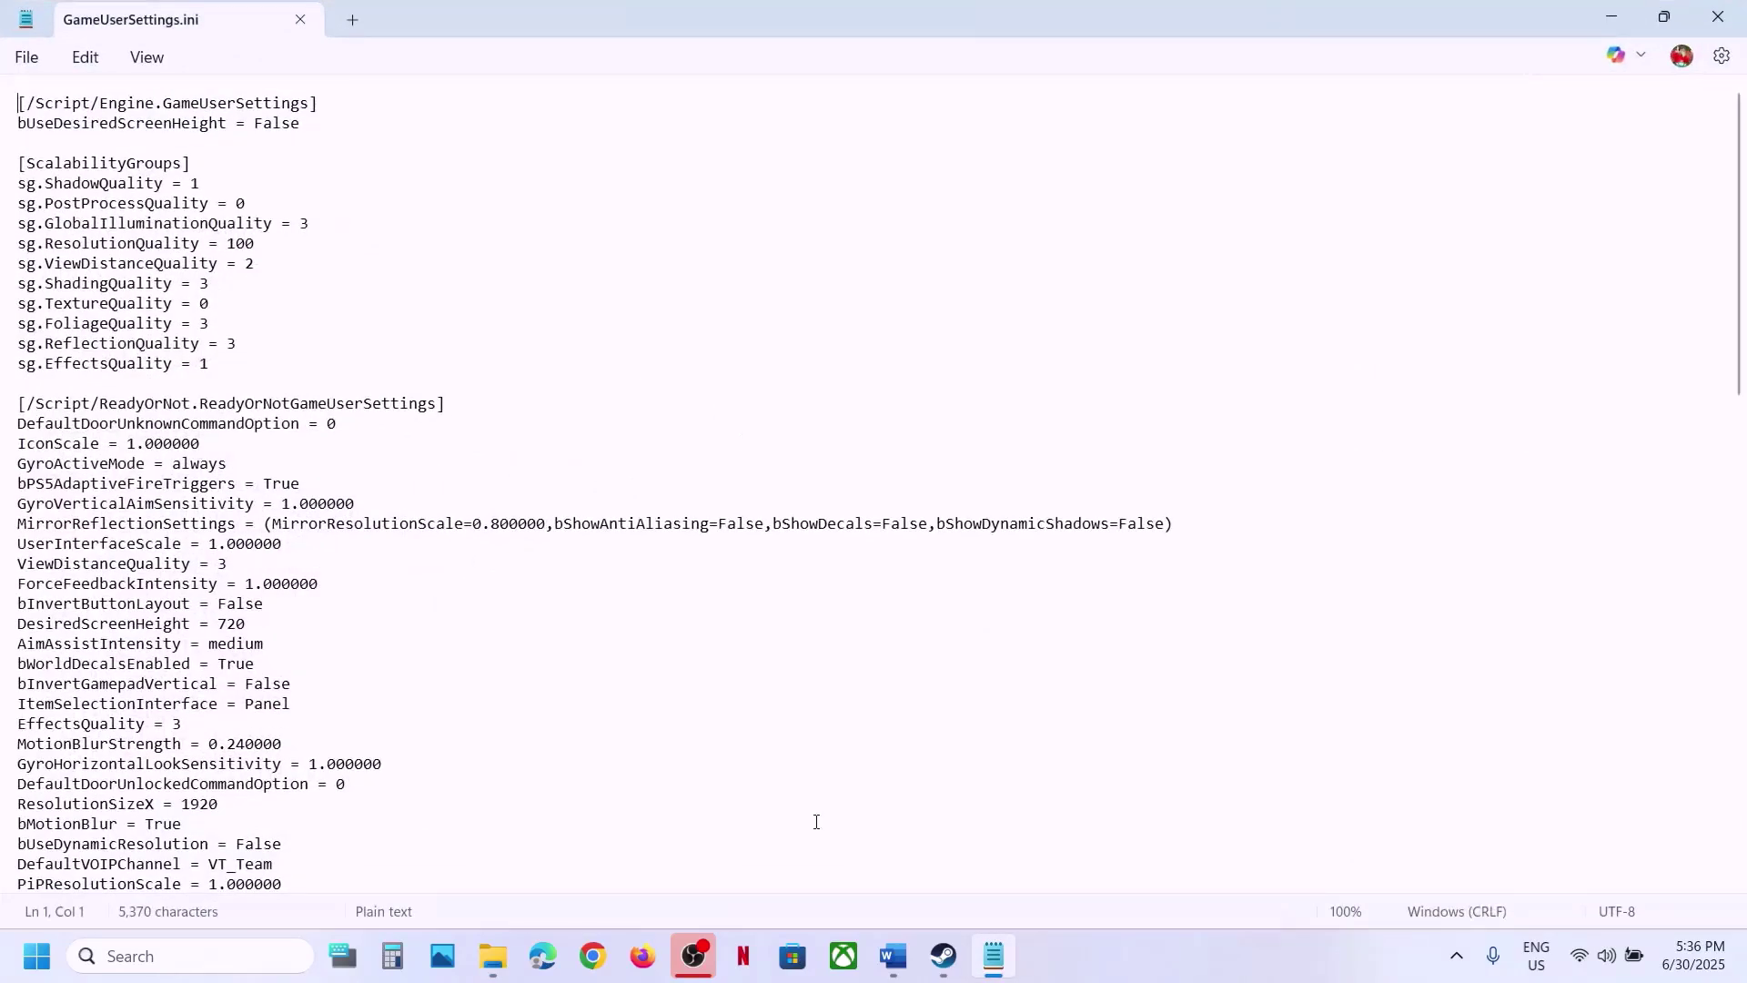
pyautogui.click(896, 955)
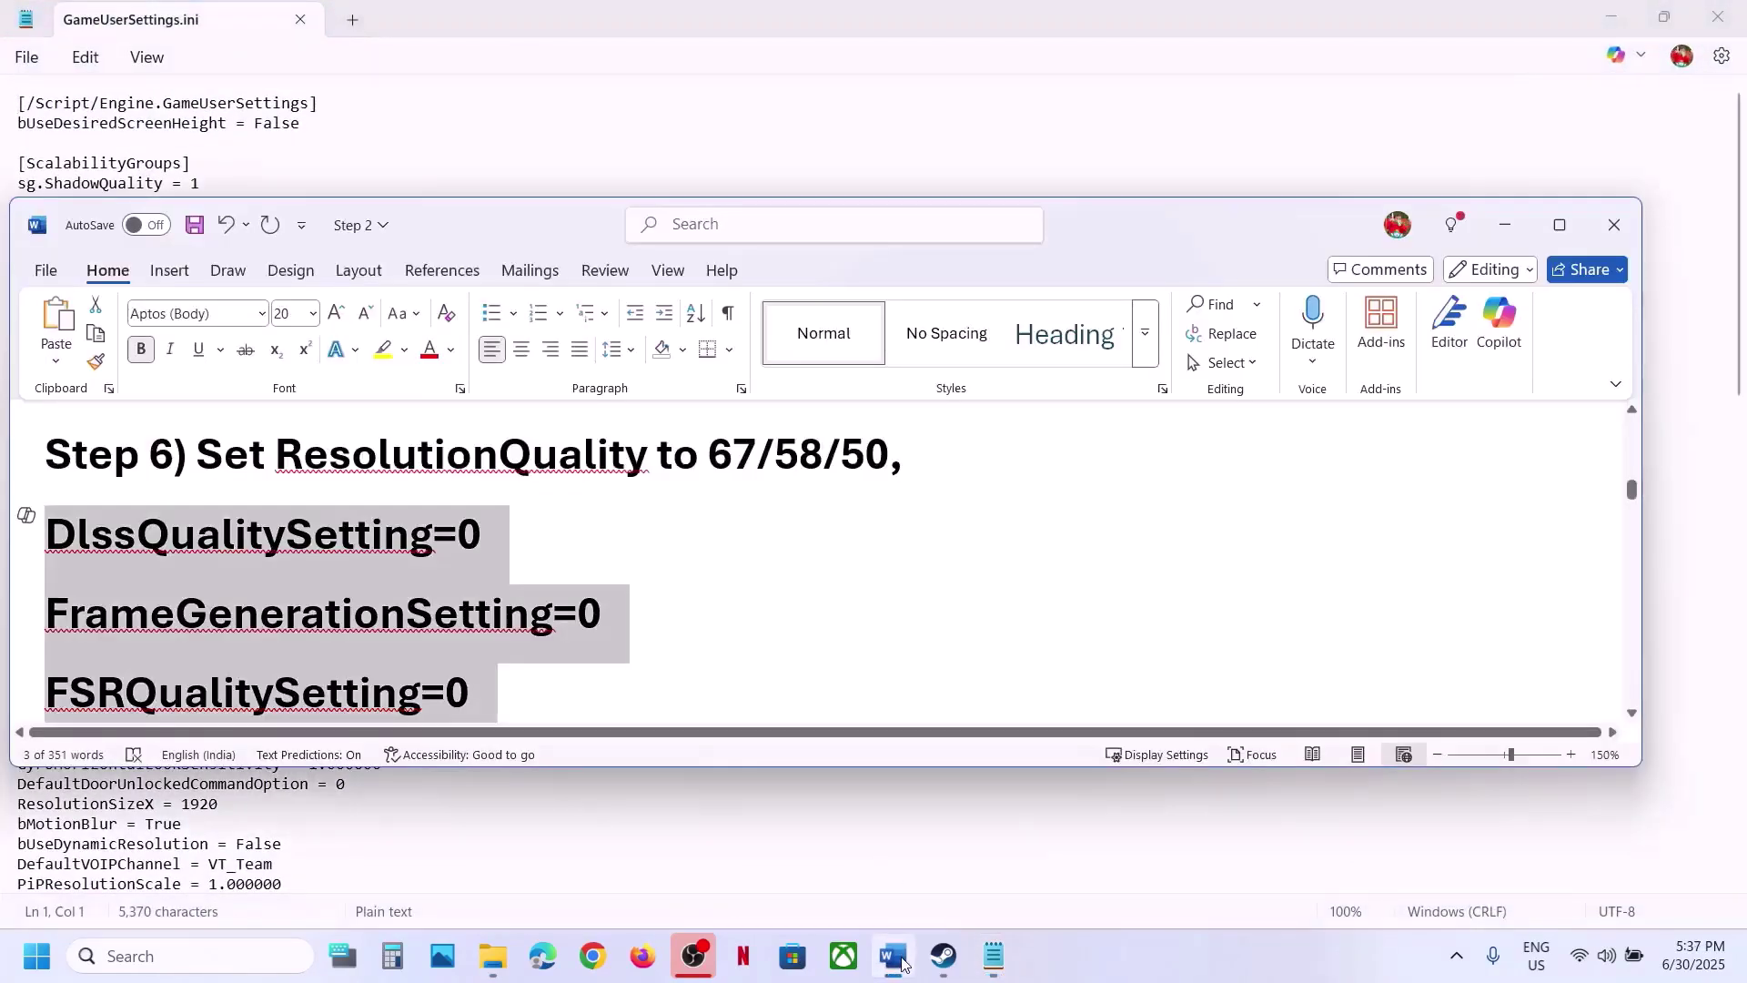
pyautogui.click(896, 955)
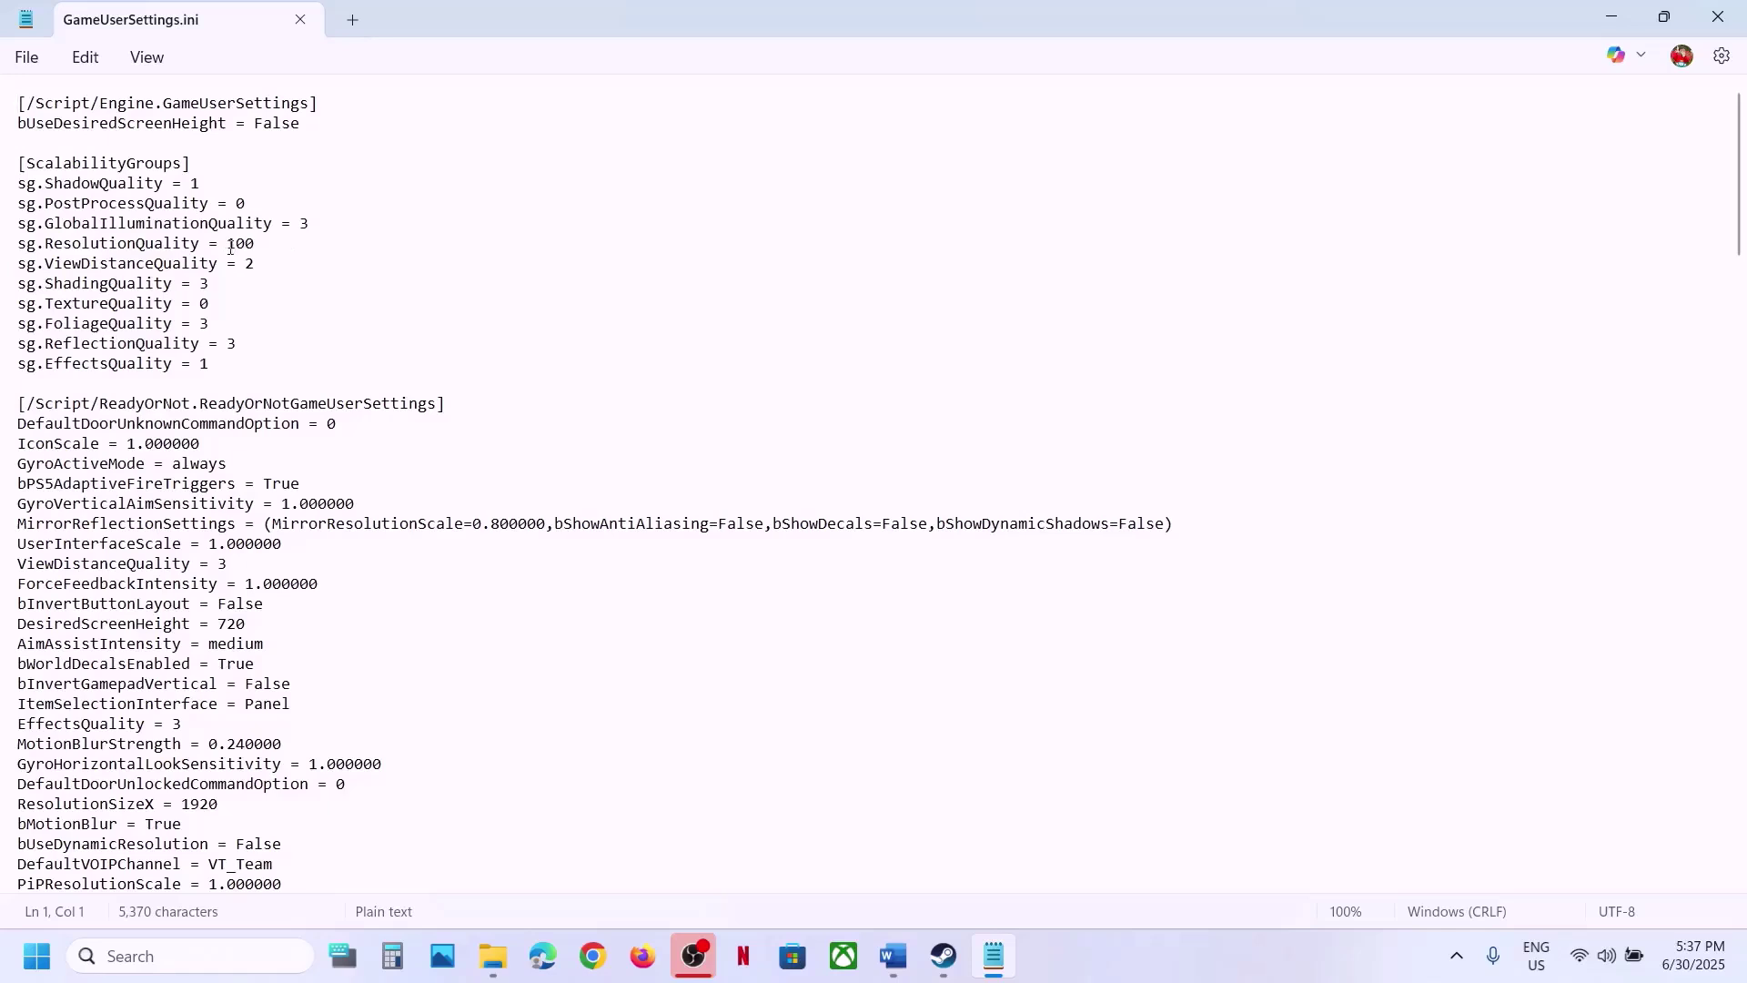
# Set sg.ResolutionQuality to 67 in GameUserSettings.ini and save the file
pyautogui.moveTo(261, 244); pyautogui.dragTo(237, 244)
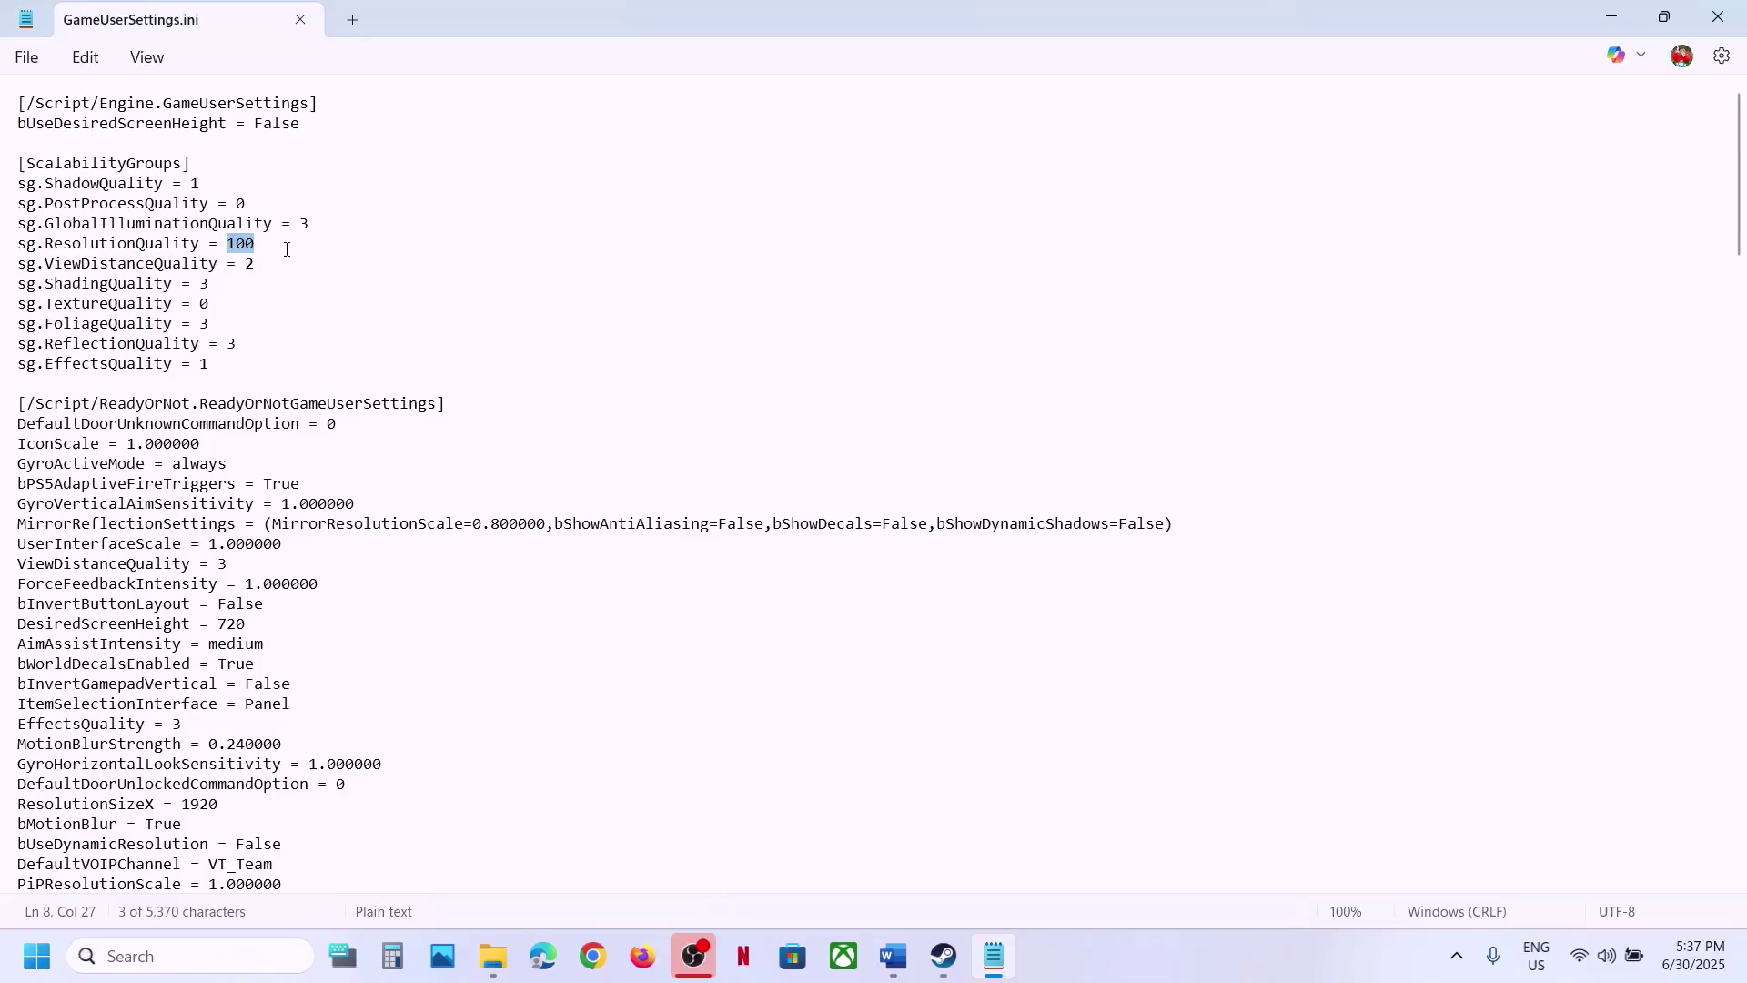
pyautogui.hotkey('alt', 'Tab')
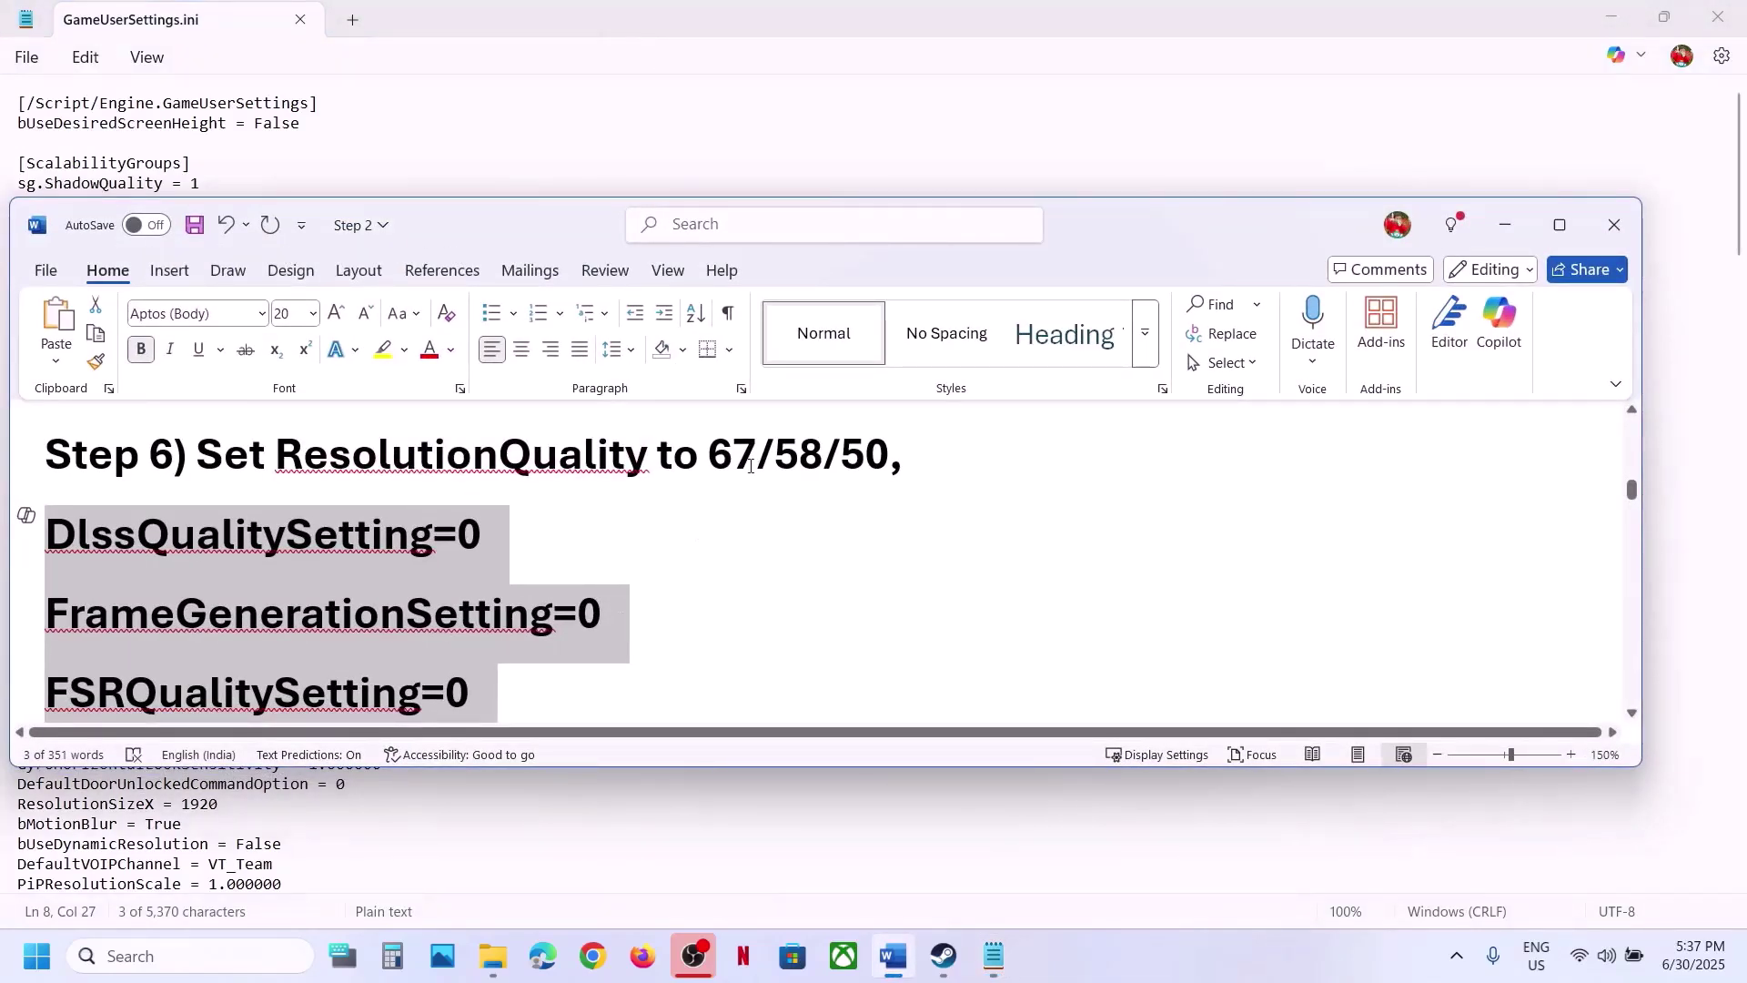
pyautogui.hotkey('alt', 'Tab')
pyautogui.write('67')
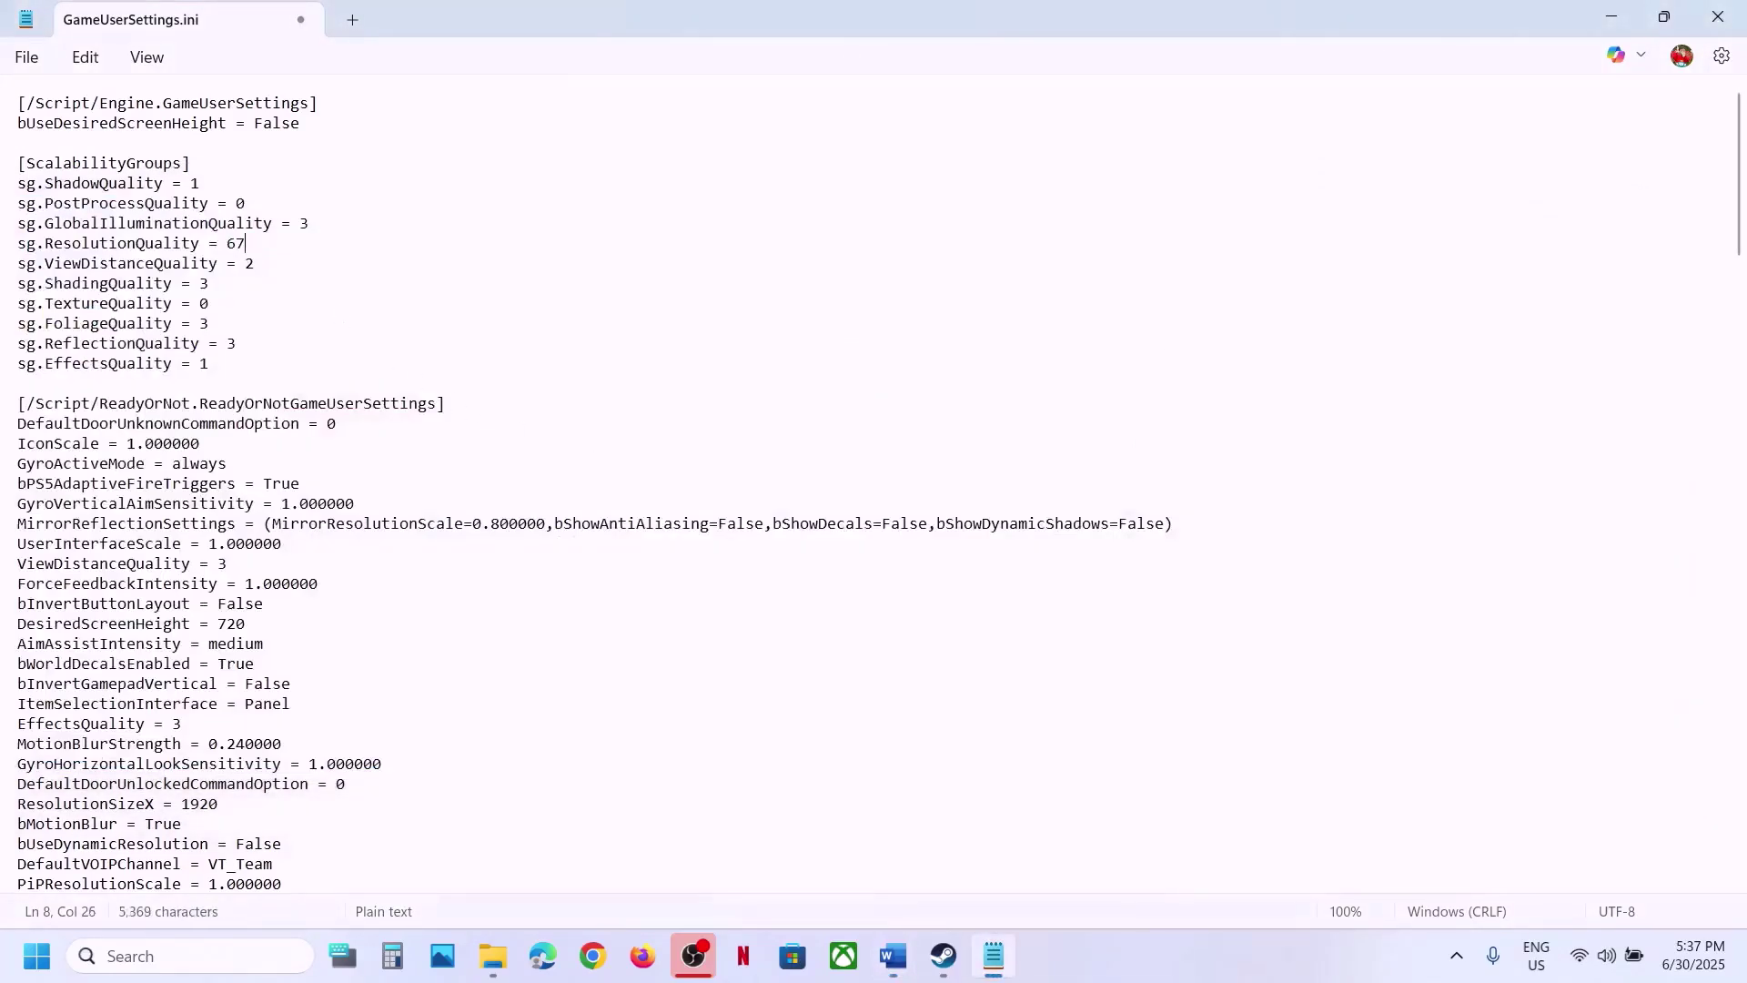
pyautogui.click(26, 56)
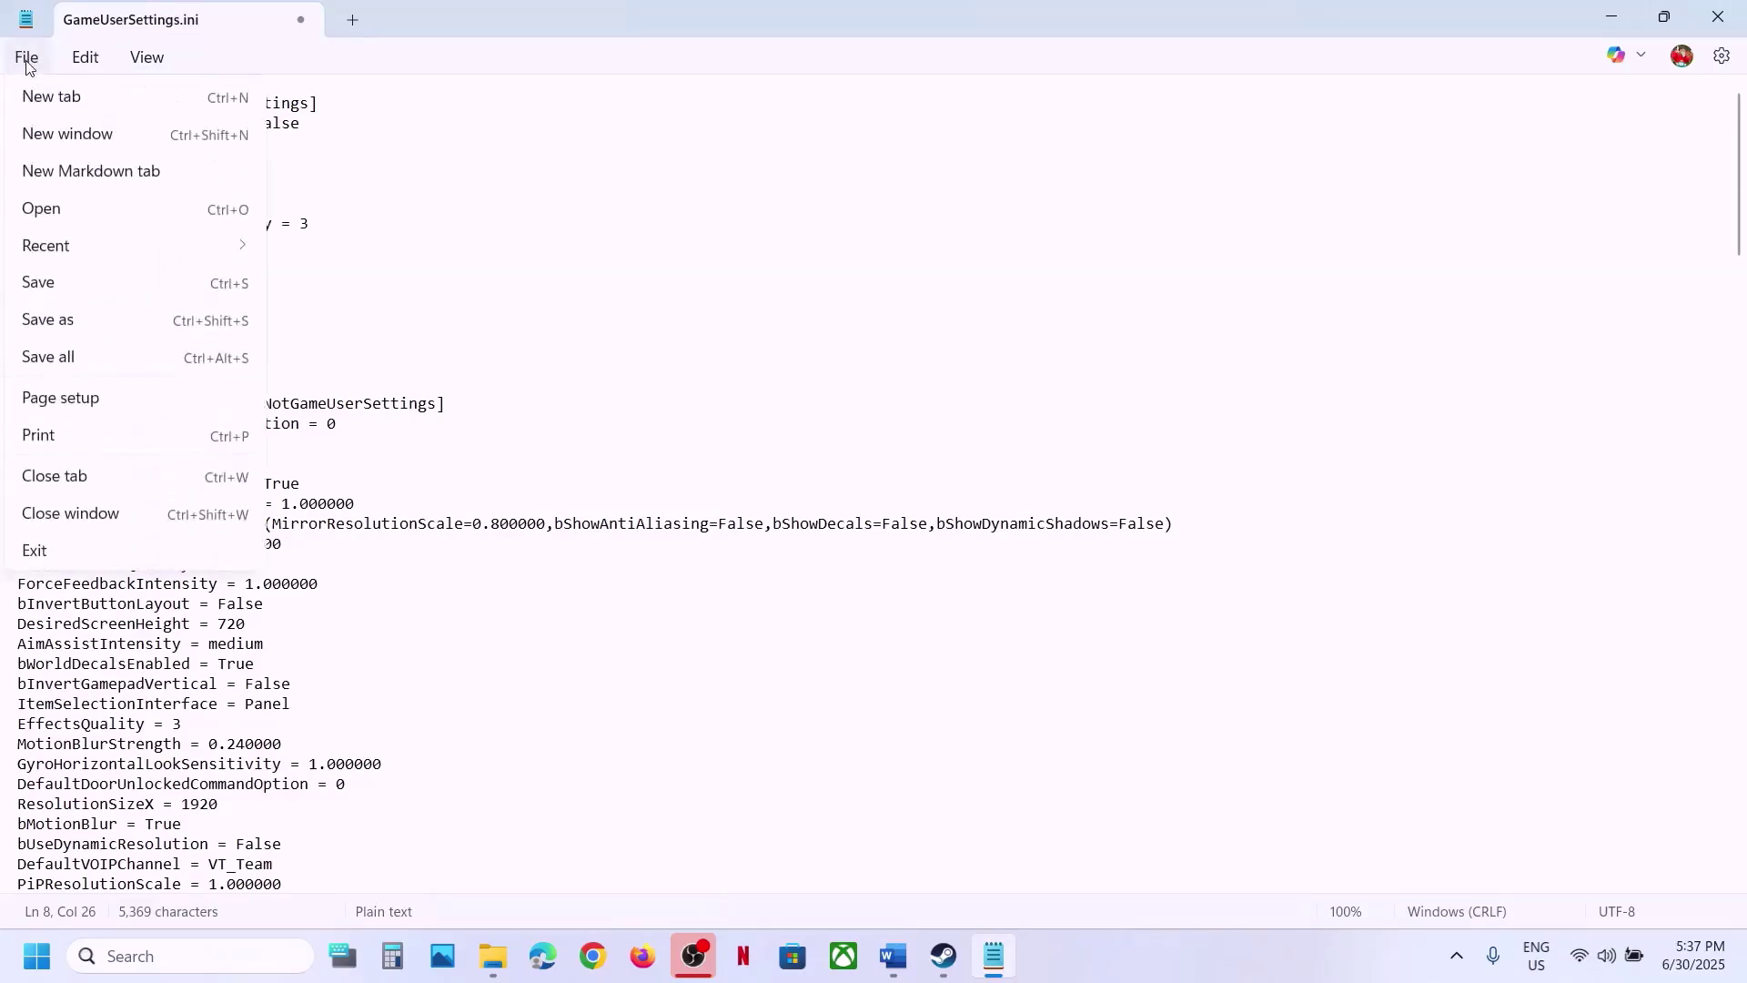
pyautogui.click(62, 290)
# Check the DlssQualitySetting line in the Word notes and search GameUserSettings.ini for "dlss"
pyautogui.hotkey('alt', 'Tab')
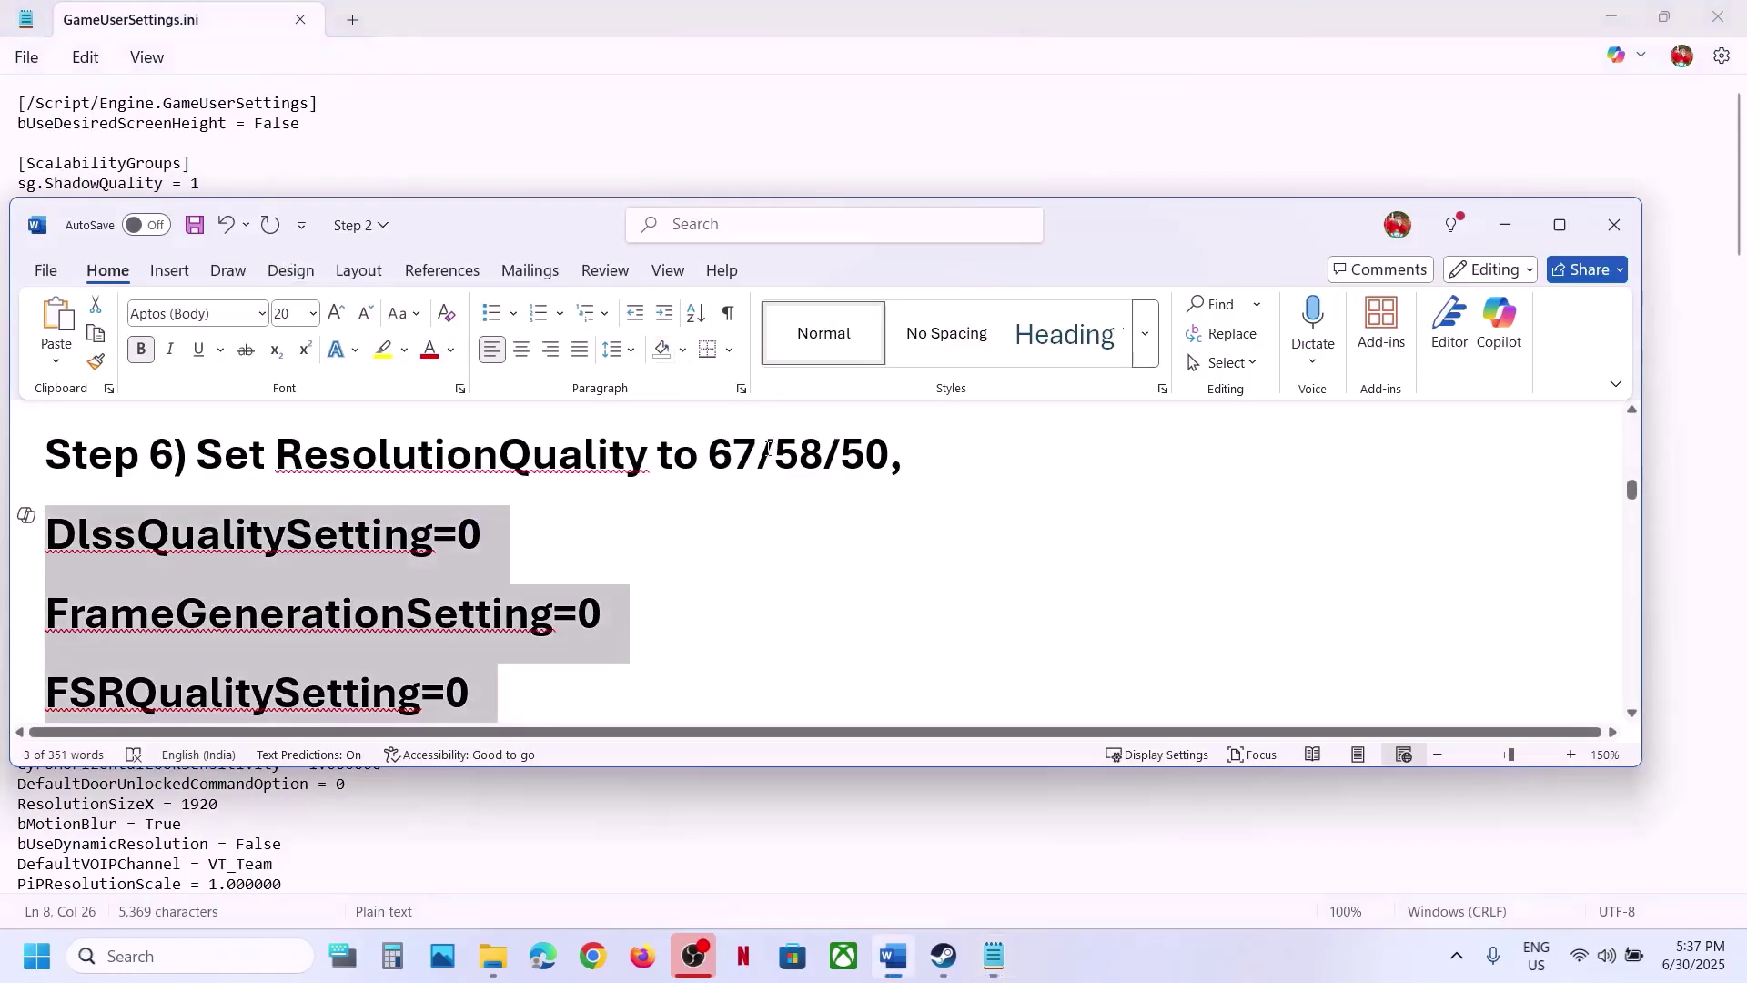
pyautogui.click(534, 534)
pyautogui.tripleClick(534, 534)
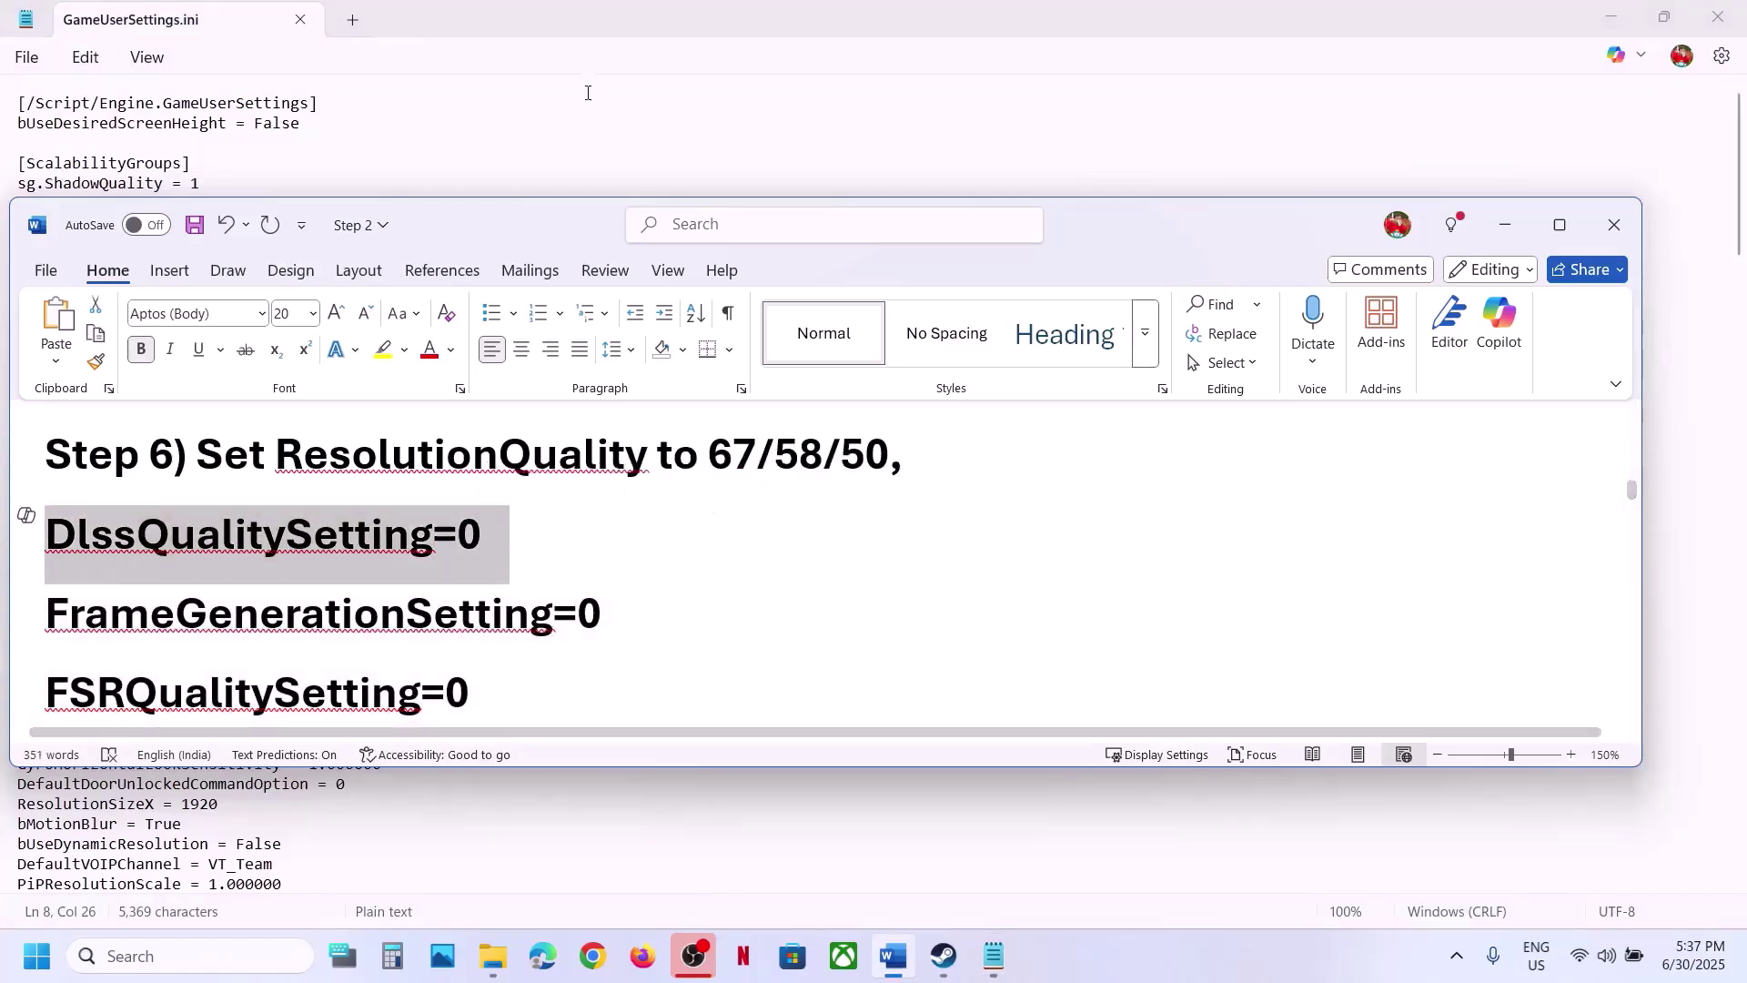
pyautogui.click(577, 149)
pyautogui.hotkey('ctrl', 'f')
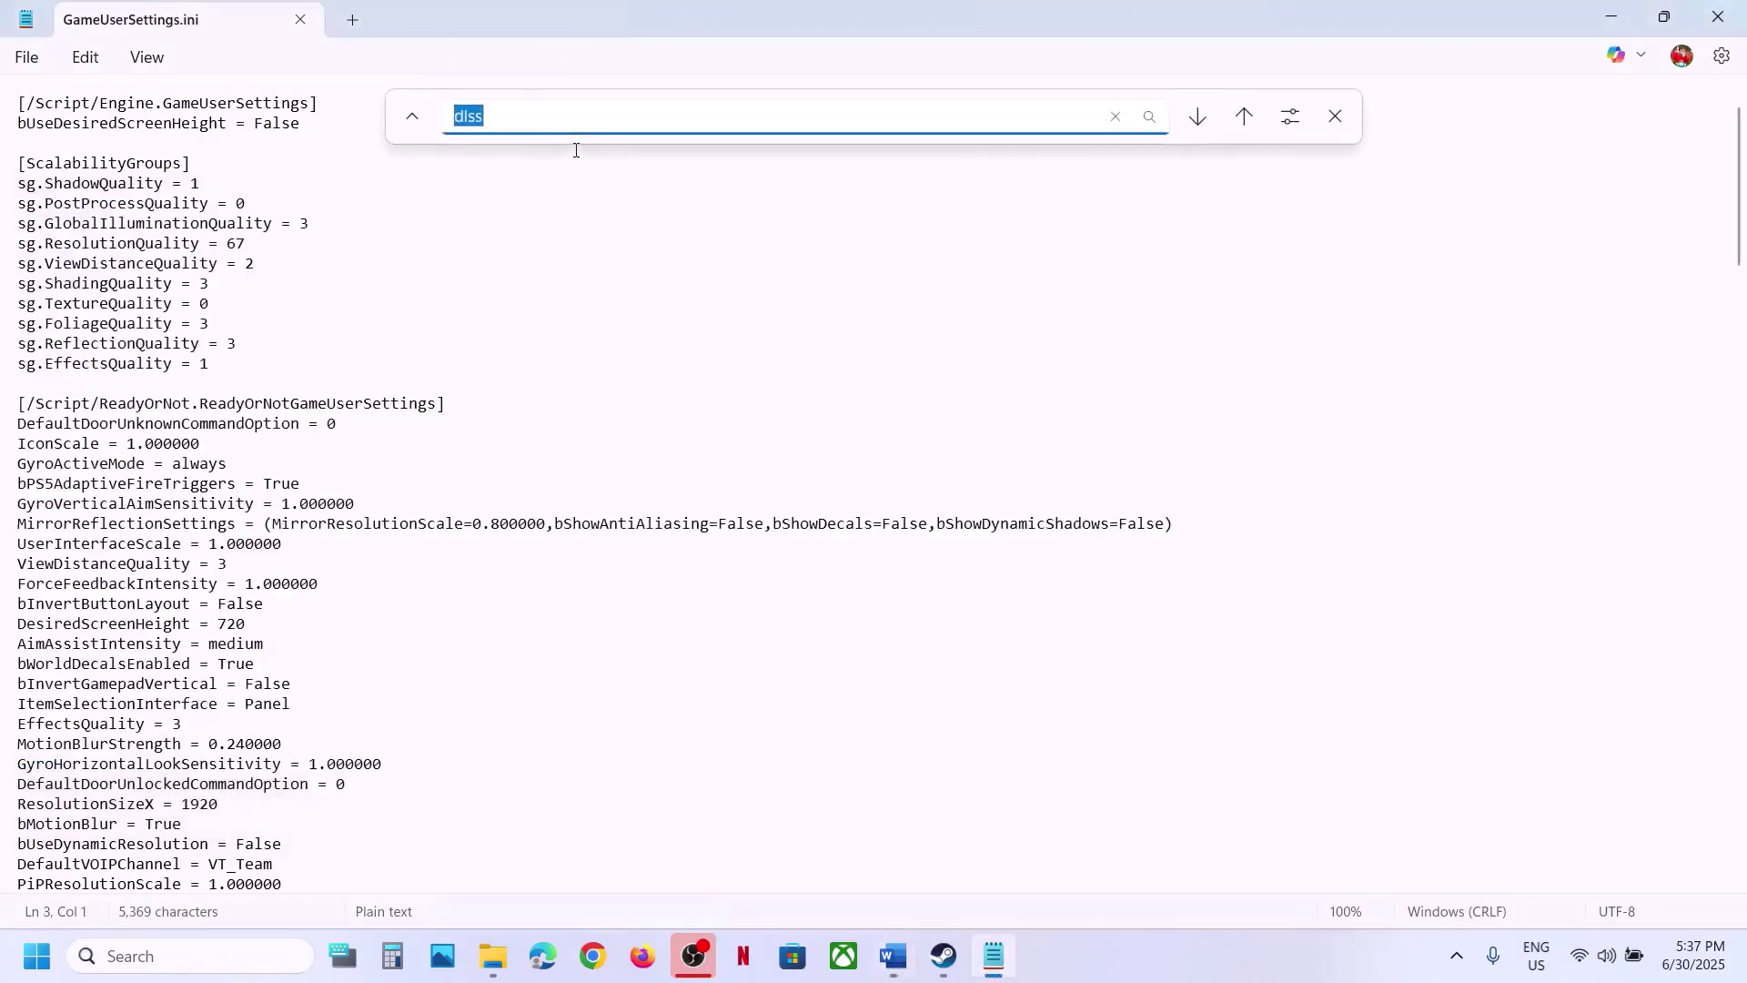
pyautogui.press('Return')
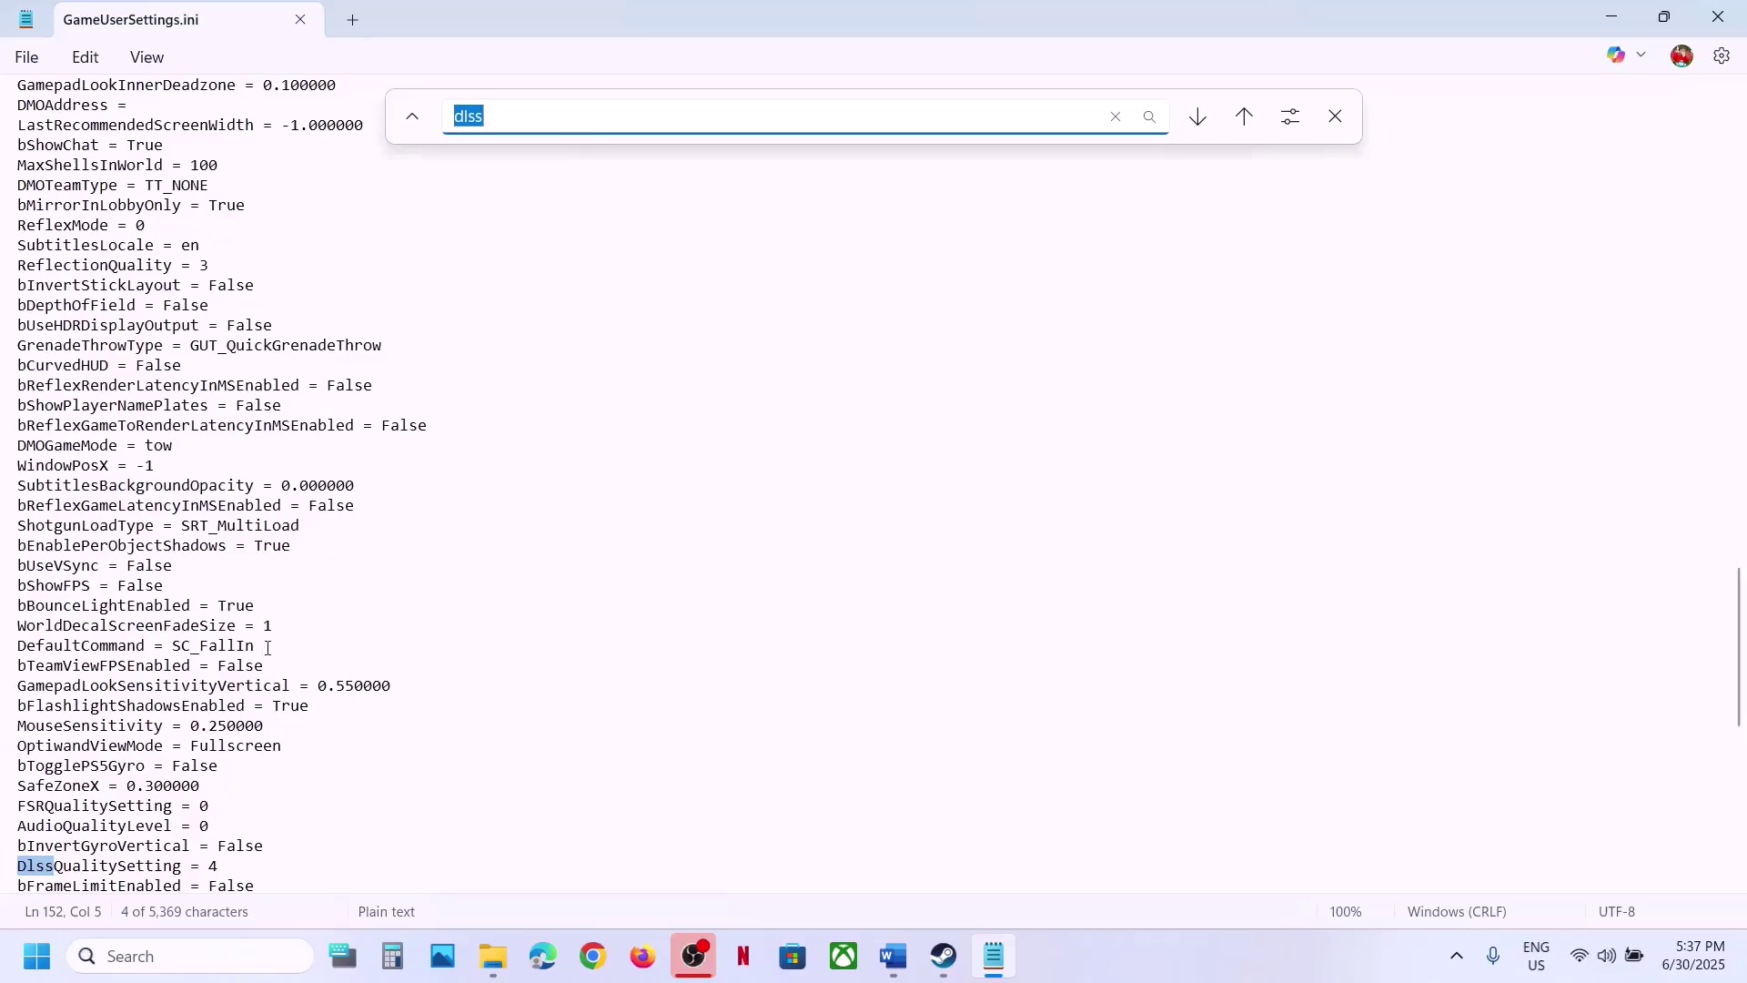
pyautogui.scroll(-3, 267, 648)
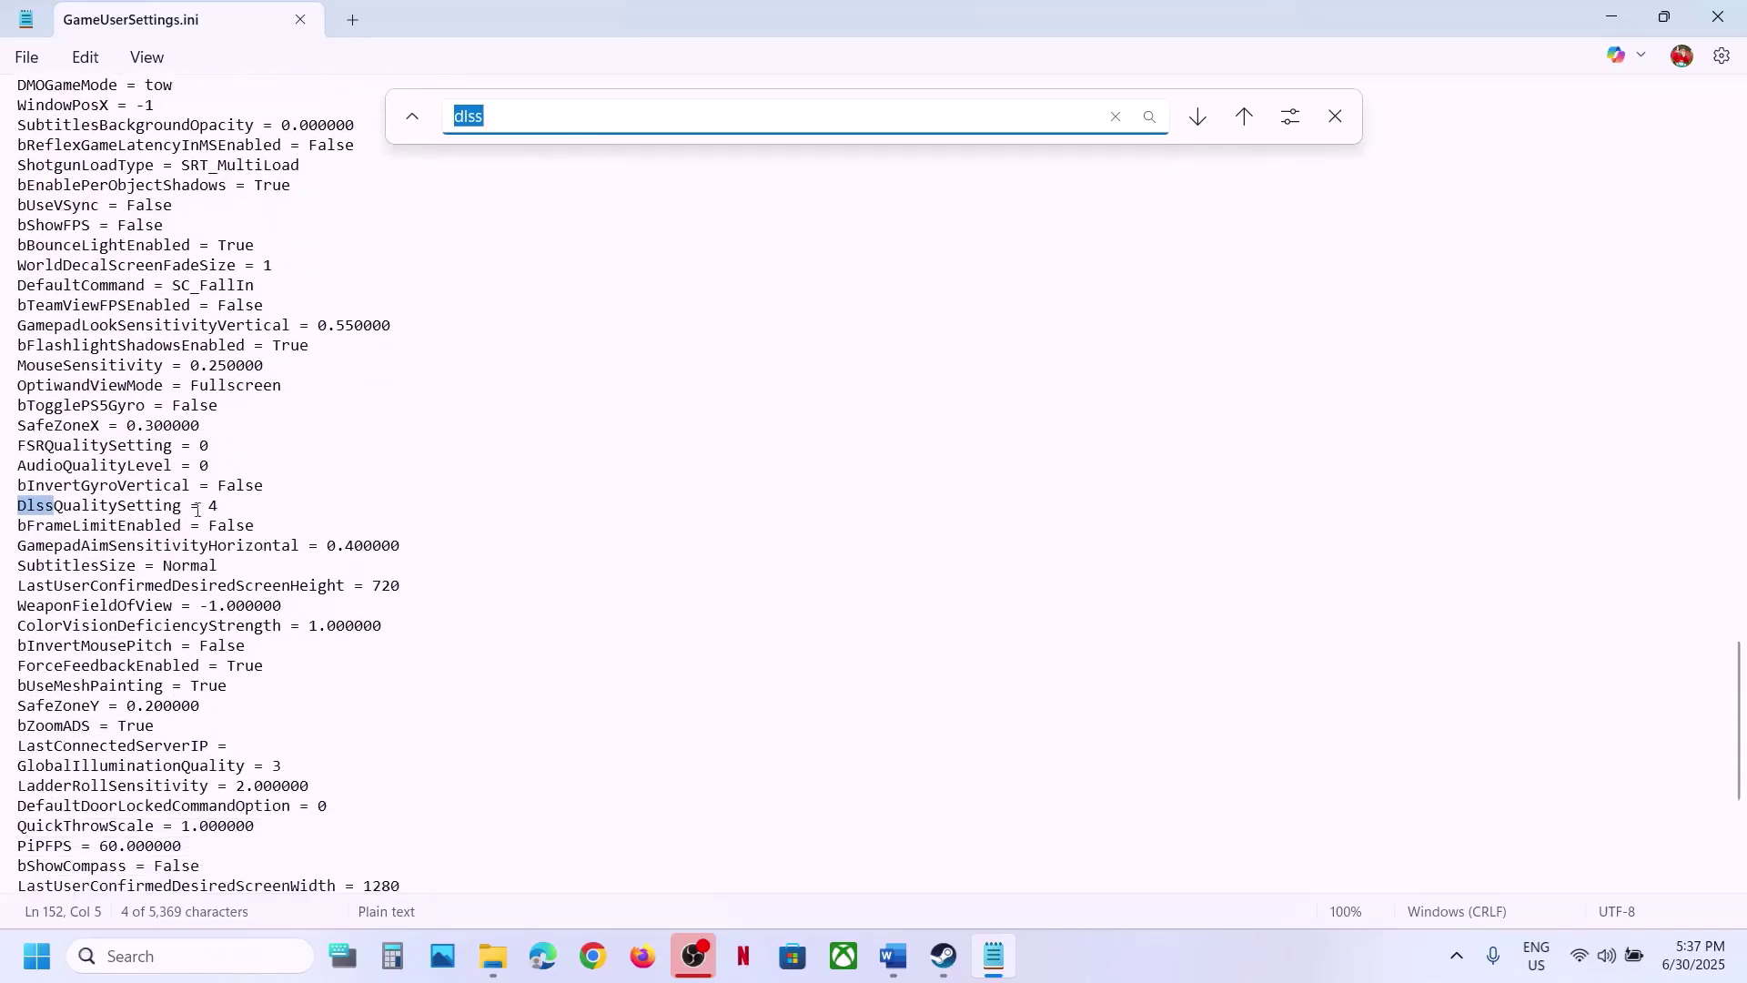
# Set DlssQualitySetting to 0 in GameUserSettings.ini, following step 6 of the Word notes, and save the file
pyautogui.click(226, 508)
pyautogui.hotkey('alt', 'Tab')
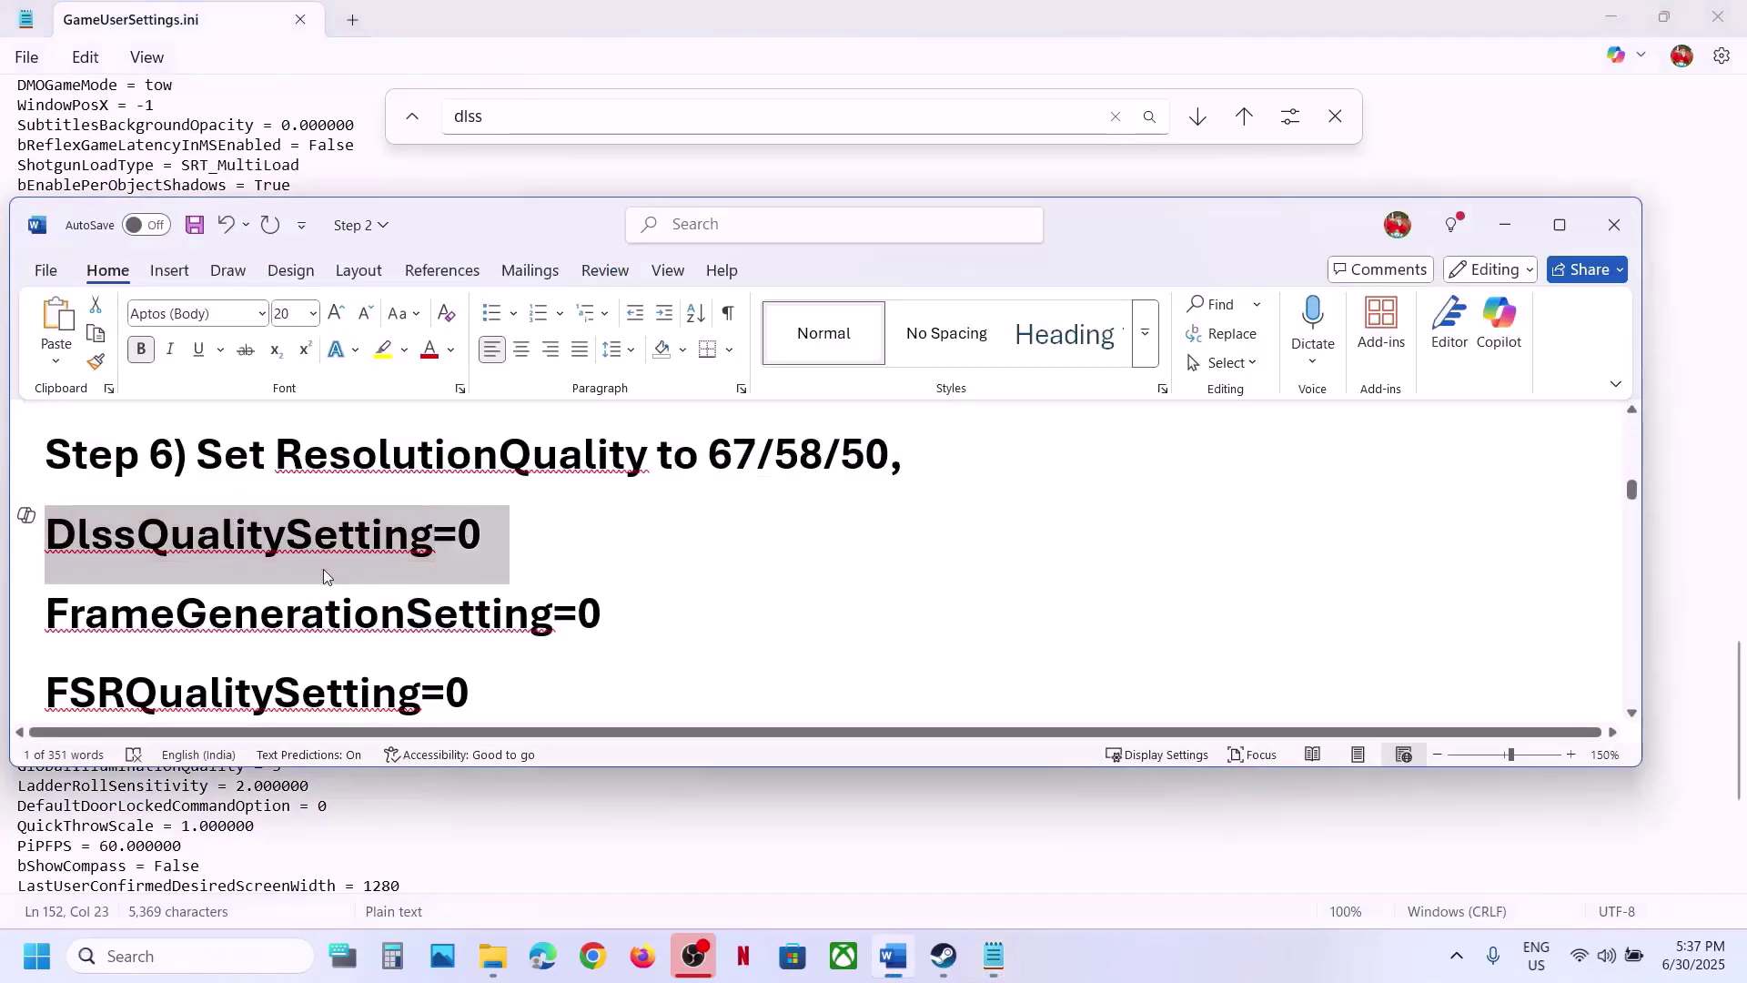
pyautogui.hotkey('alt', 'Tab')
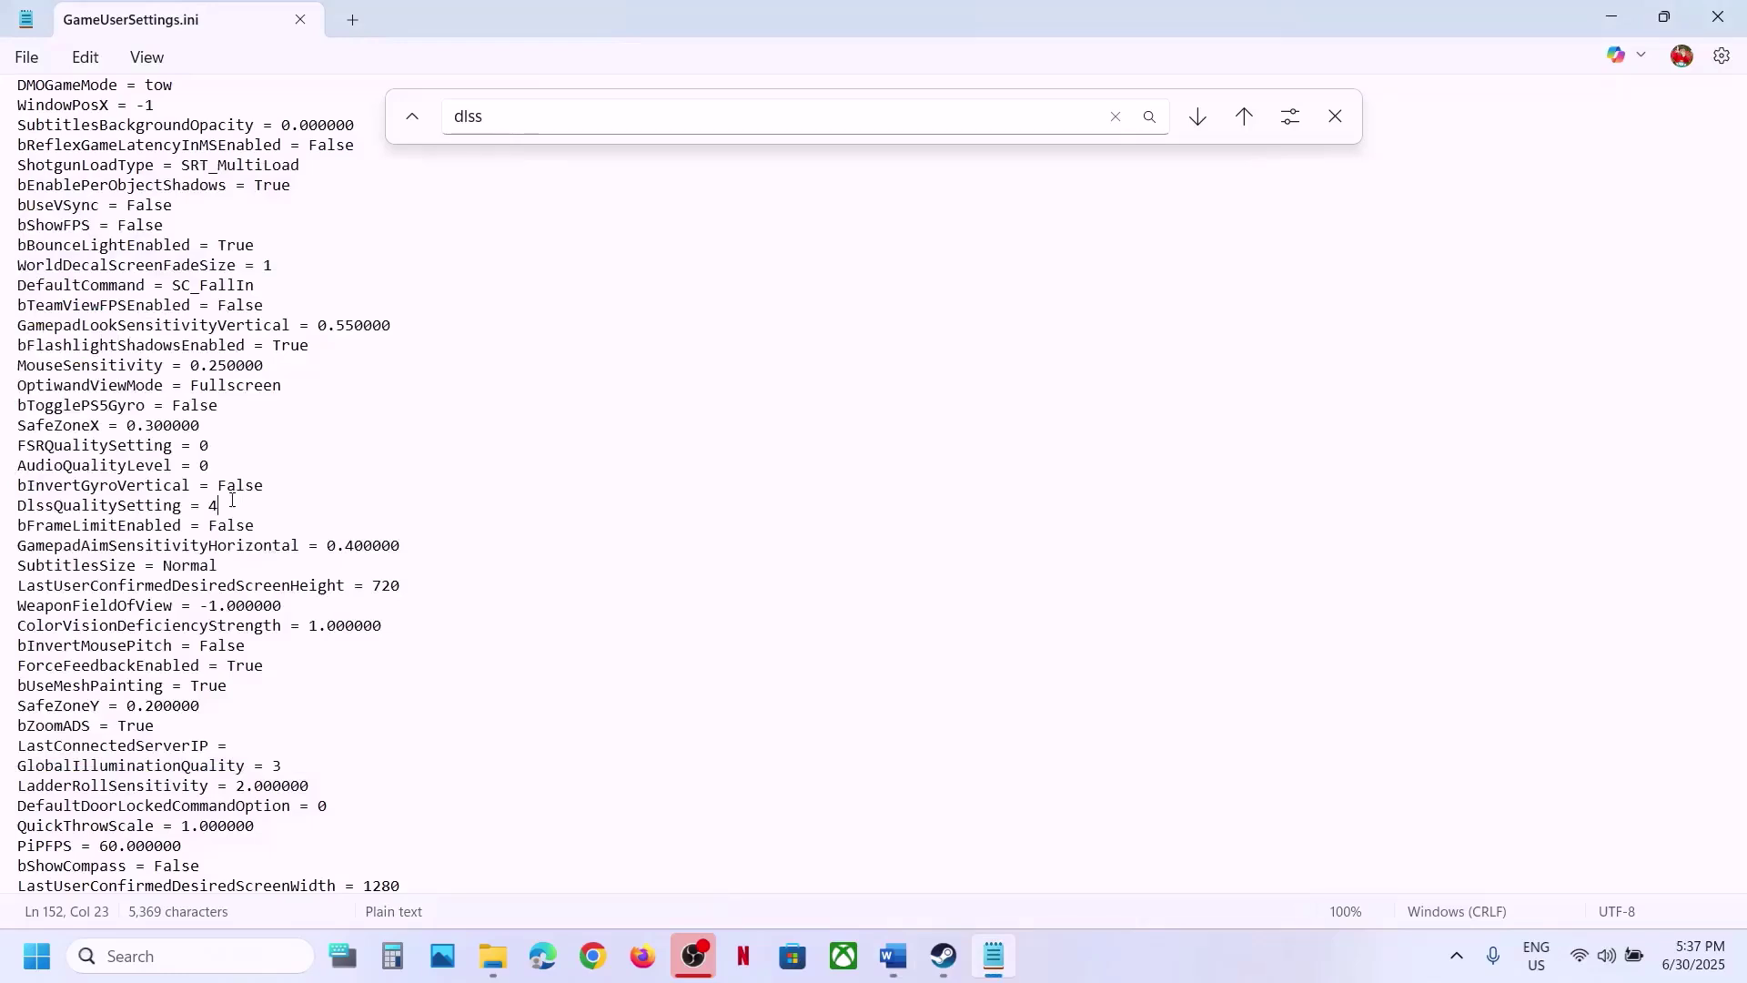
pyautogui.hotkey('alt', 'Tab')
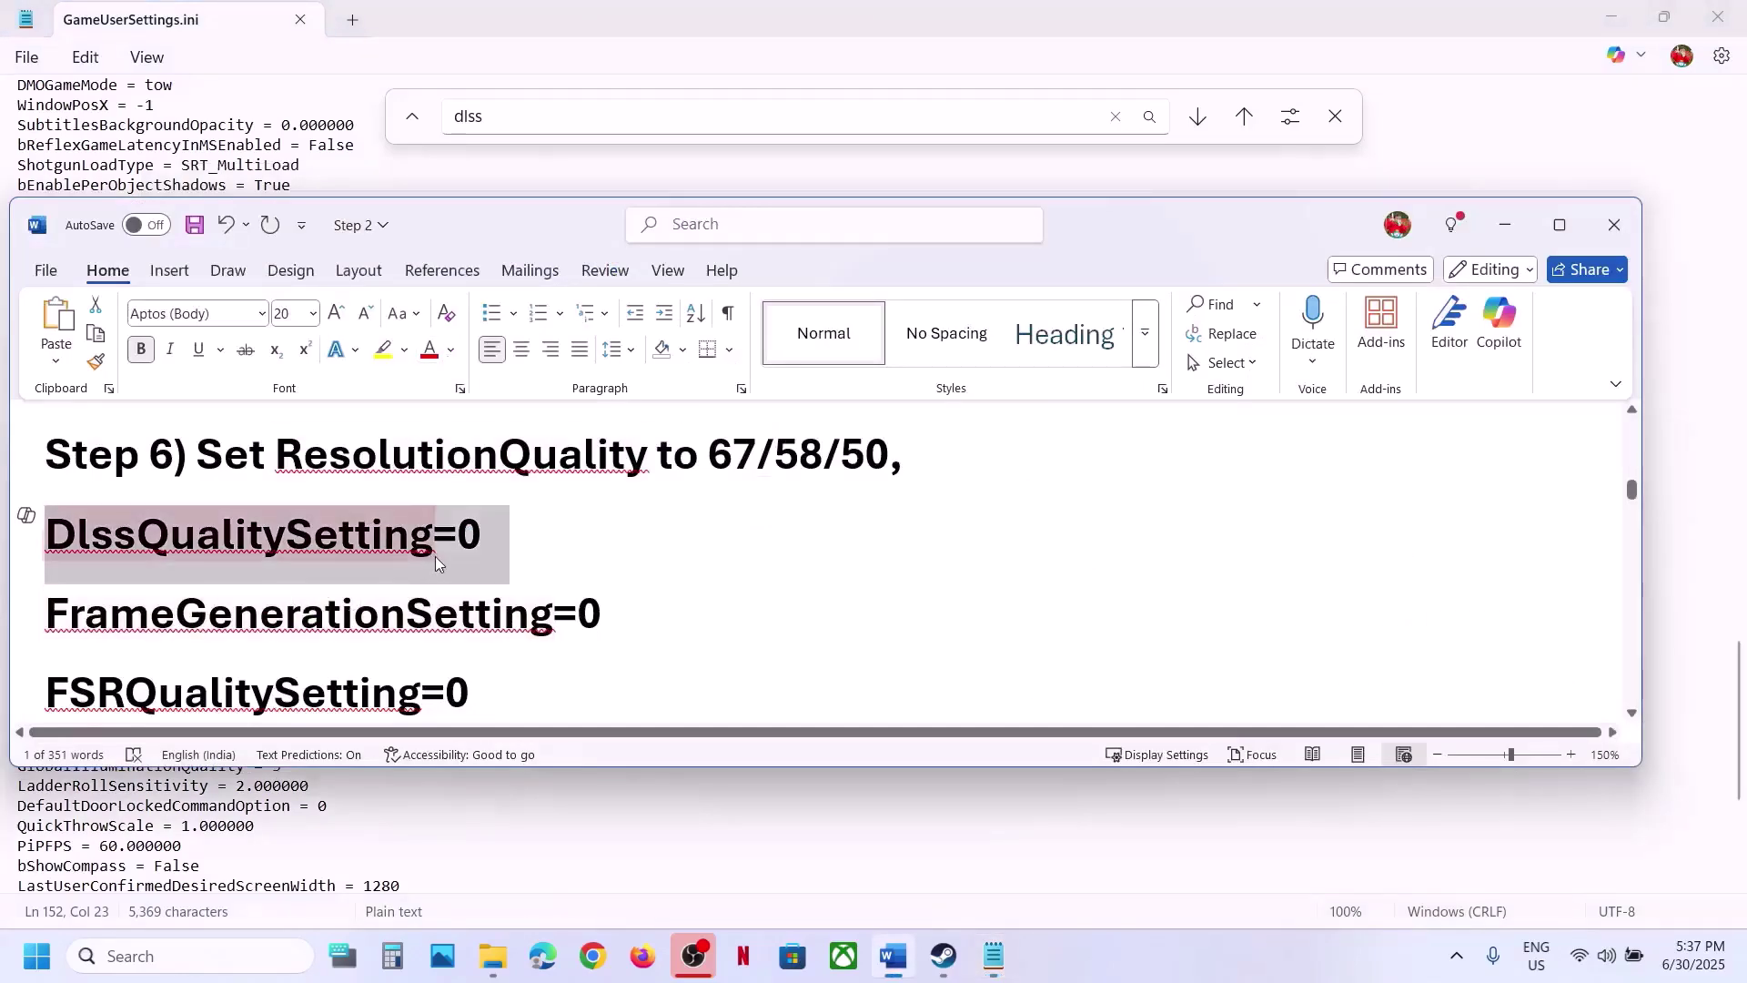
pyautogui.hotkey('alt', 'Tab')
pyautogui.click(522, 121)
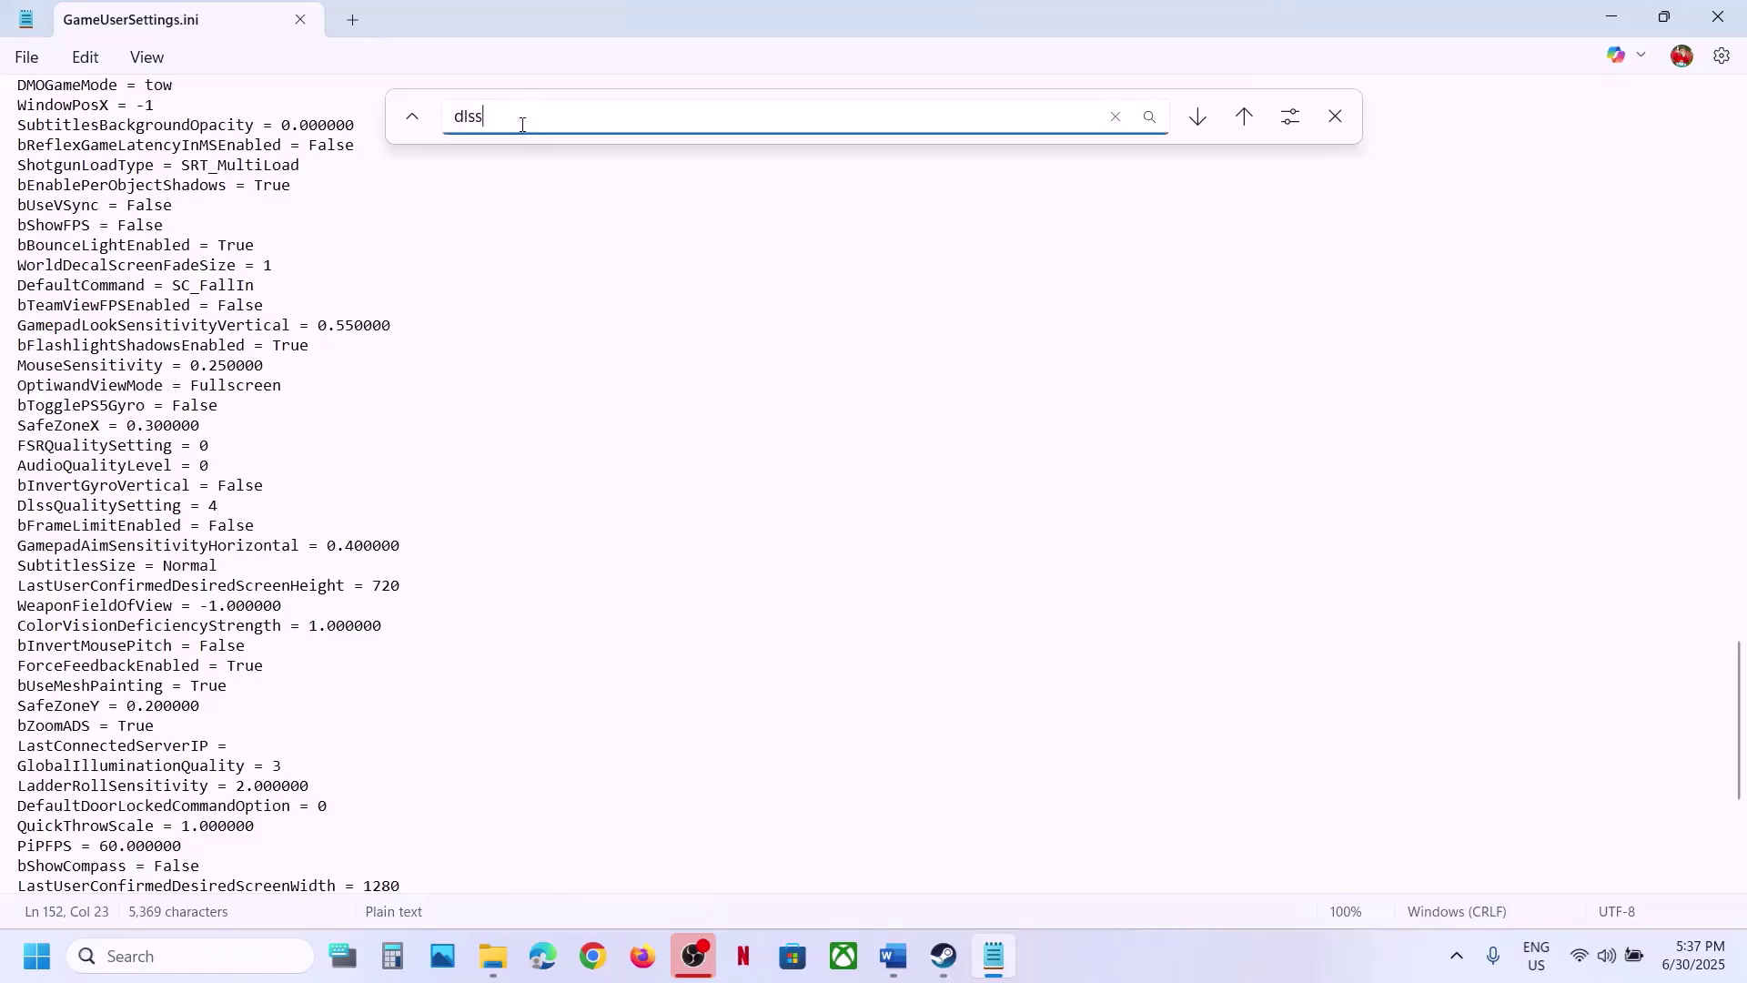
pyautogui.press('Return')
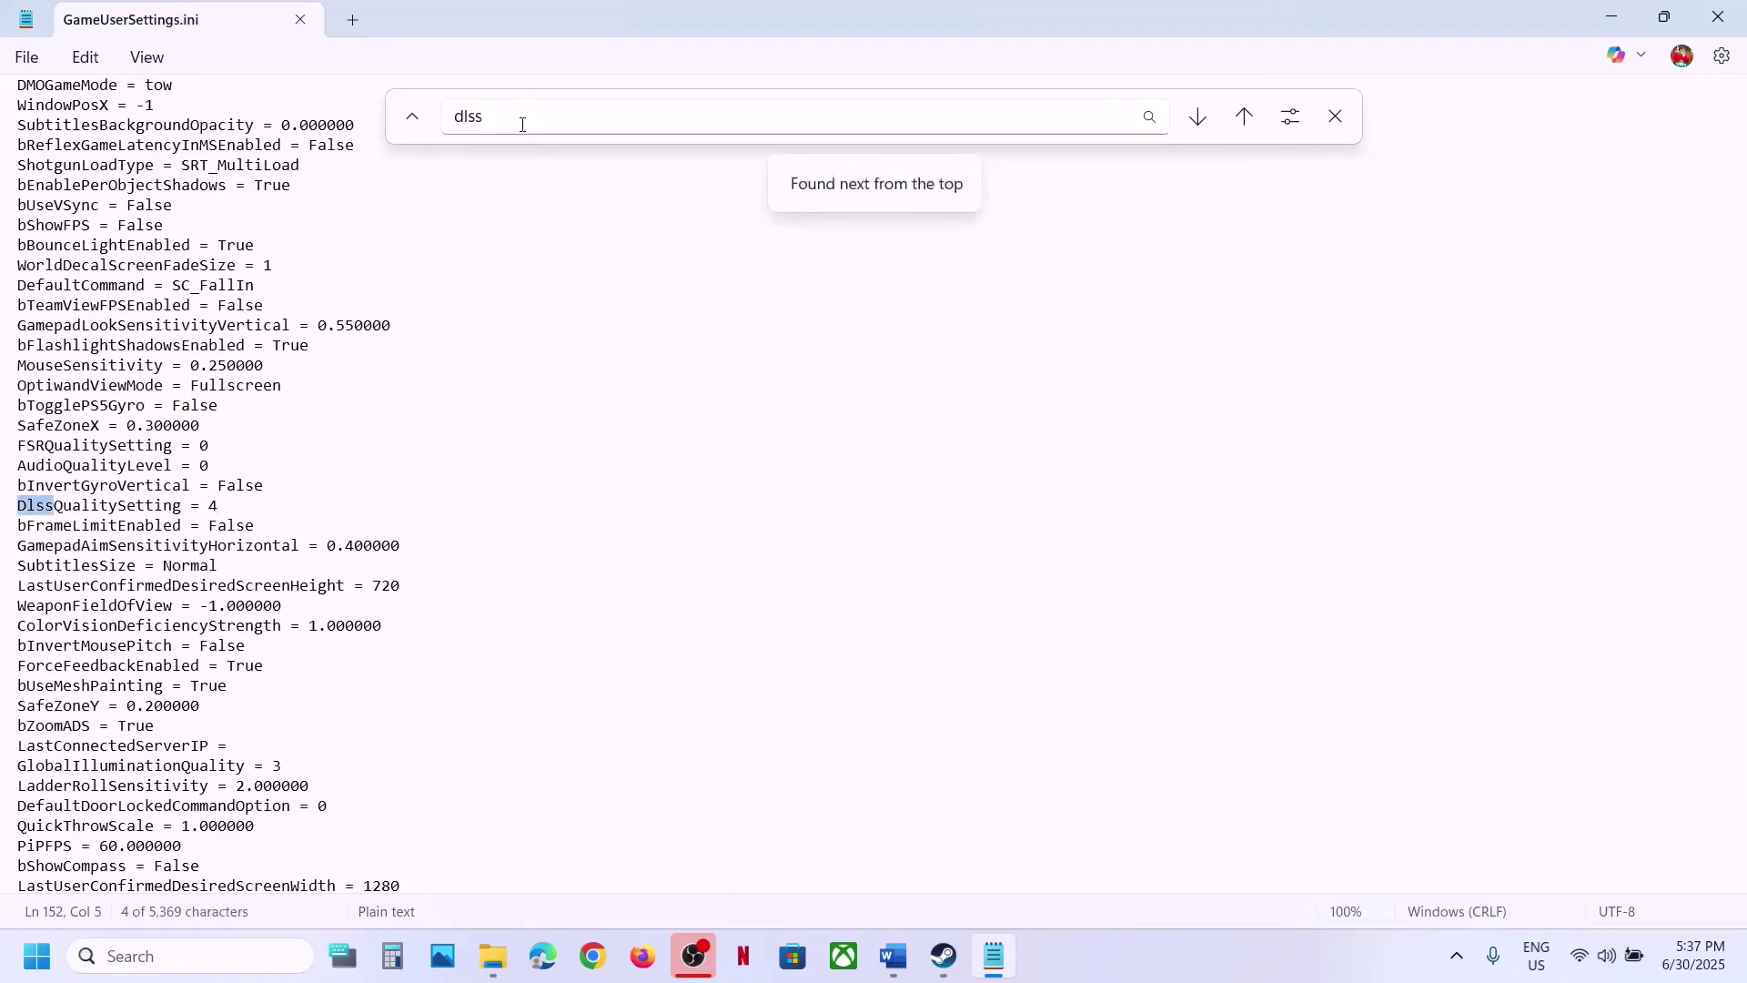
pyautogui.click(234, 505)
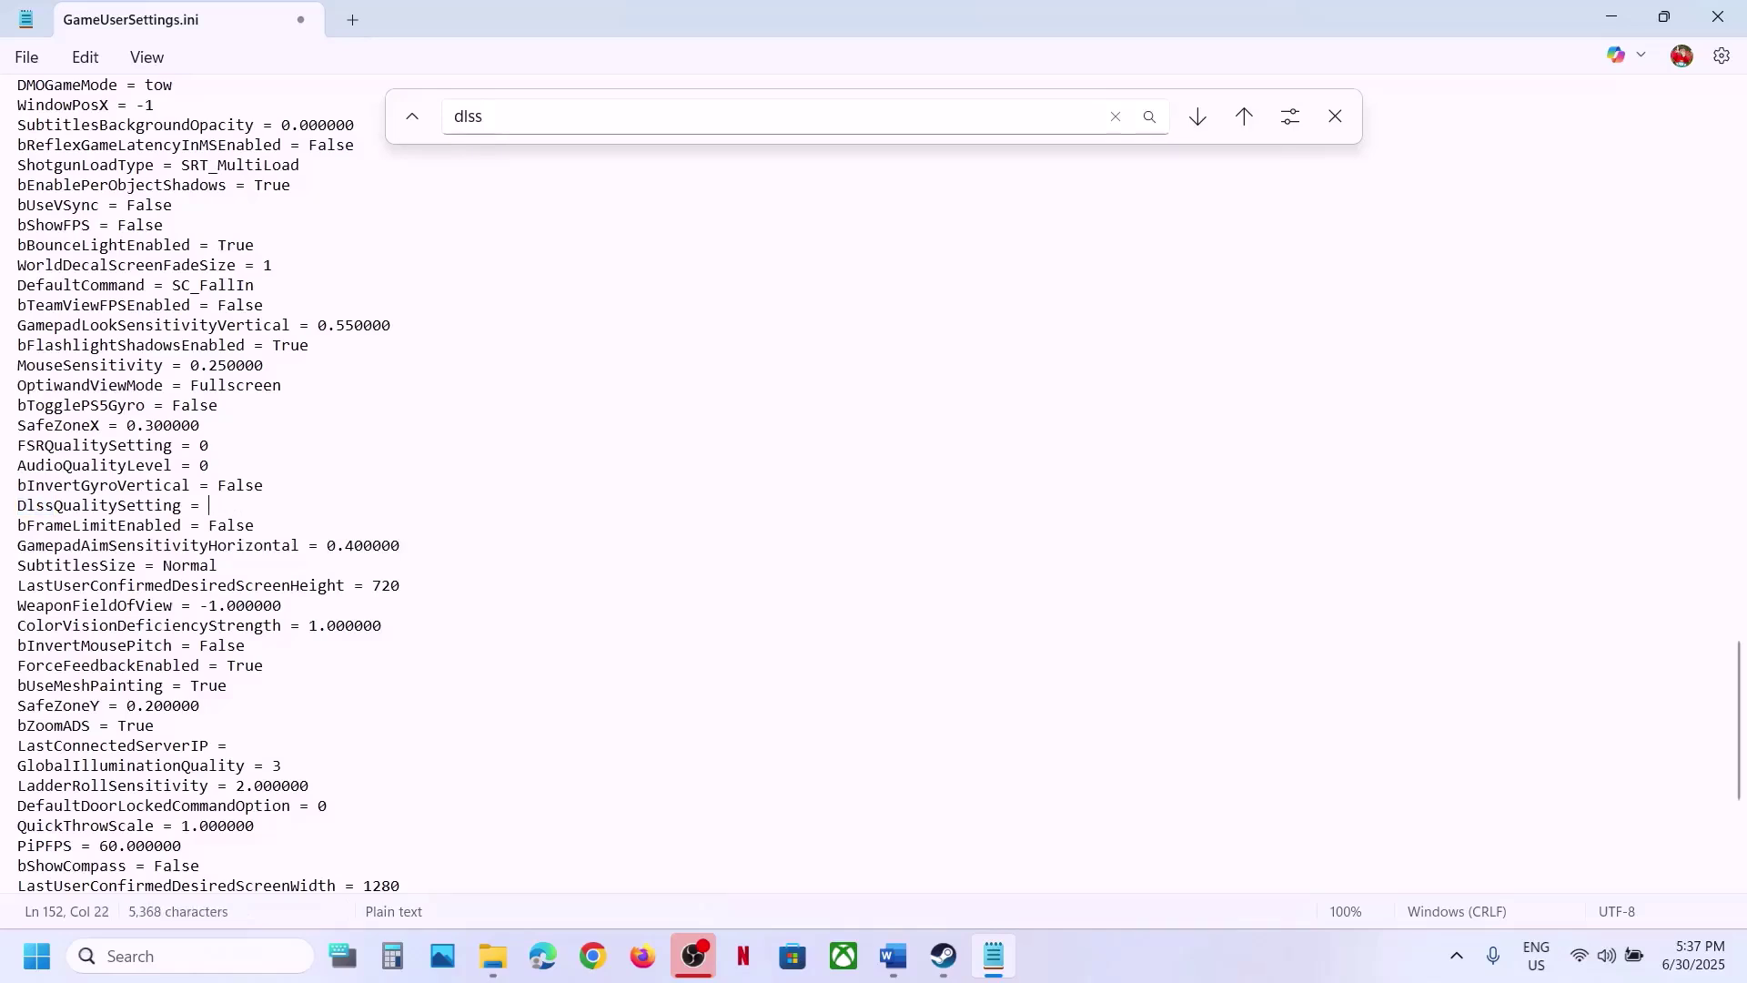
pyautogui.write('0')
pyautogui.click(23, 56)
pyautogui.click(58, 278)
# Check the FrameGenerationSetting line in the Word notes and search GameUserSettings.ini for "framegene"
pyautogui.hotkey('alt', 'Tab')
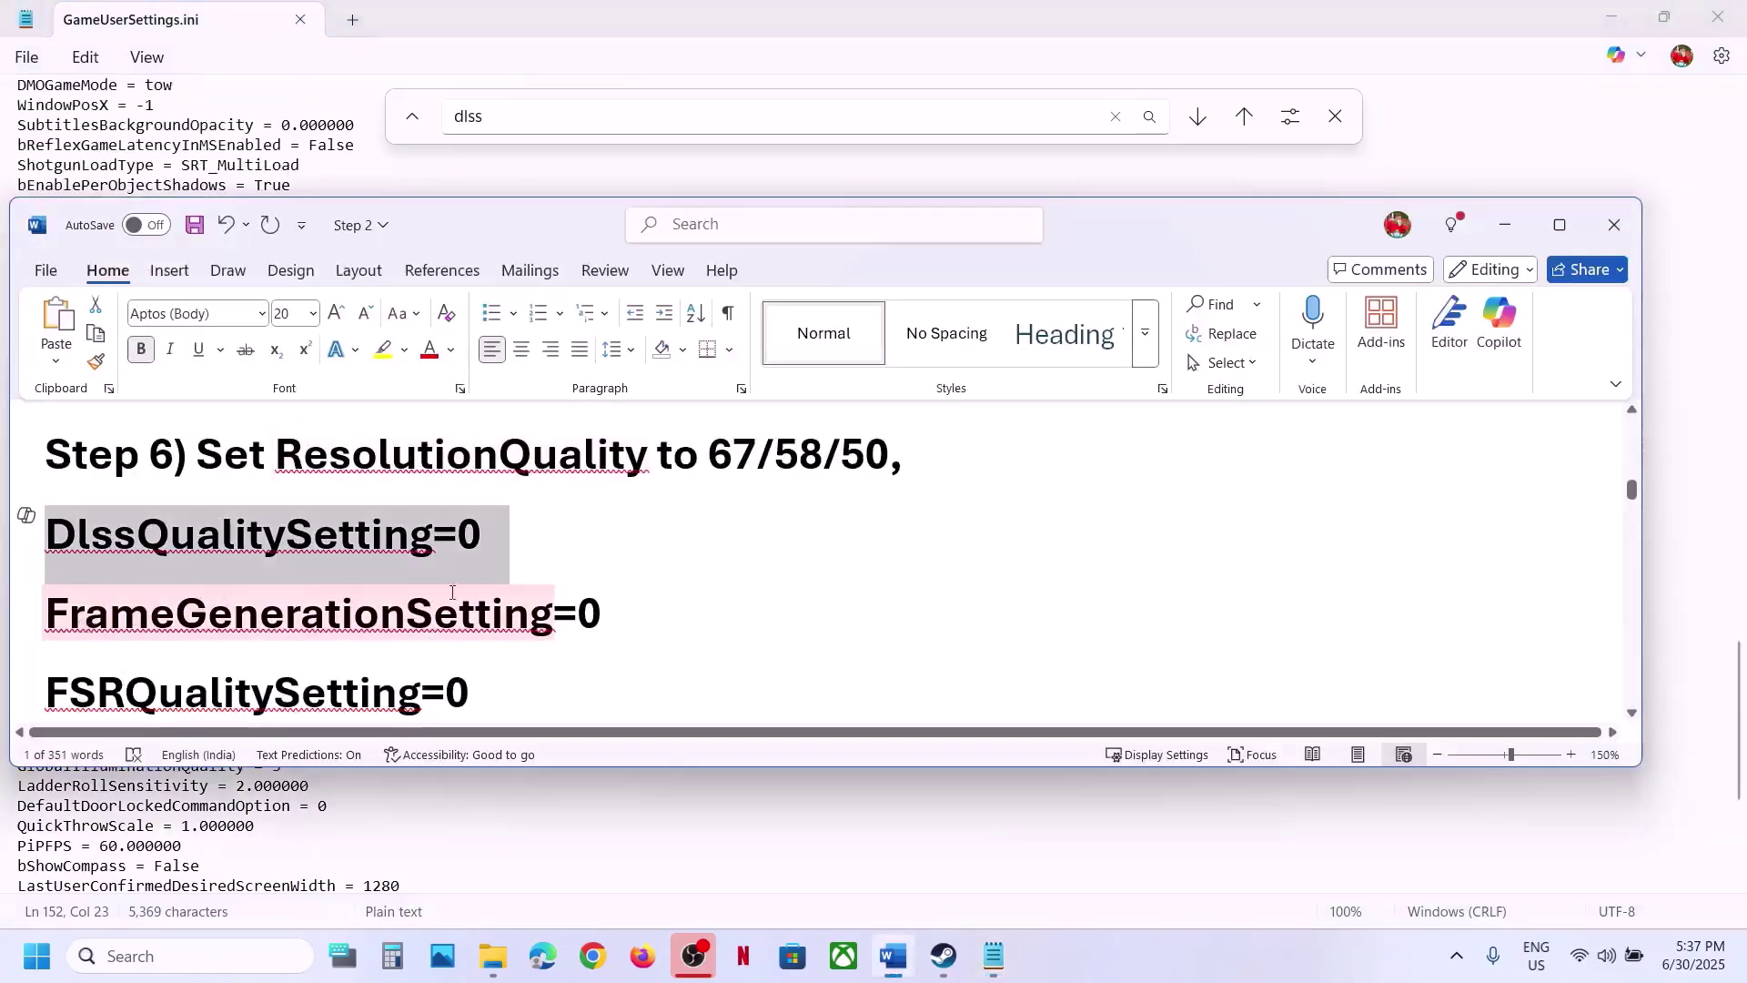
pyautogui.hotkey('alt', 'Tab')
pyautogui.click(498, 119)
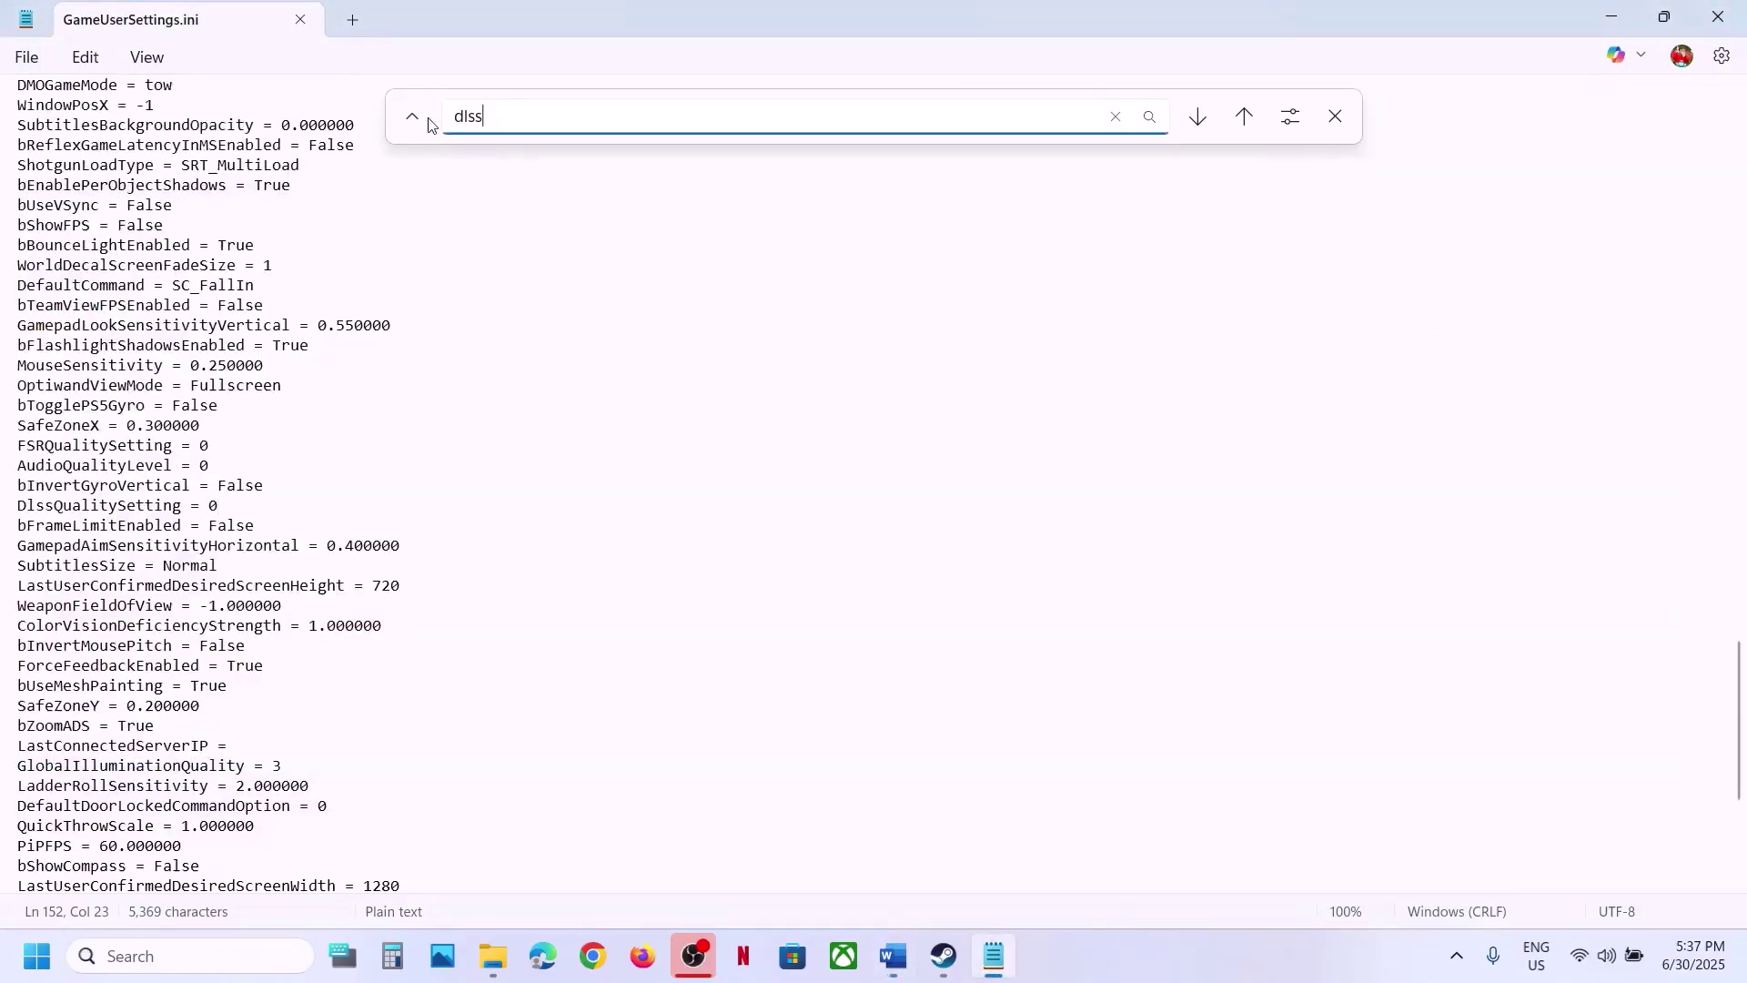
pyautogui.press('BackSpace')
pyautogui.press('BackSpace')
pyautogui.press('BackSpace')
pyautogui.press('BackSpace')
pyautogui.write('fr')
pyautogui.press('Return')
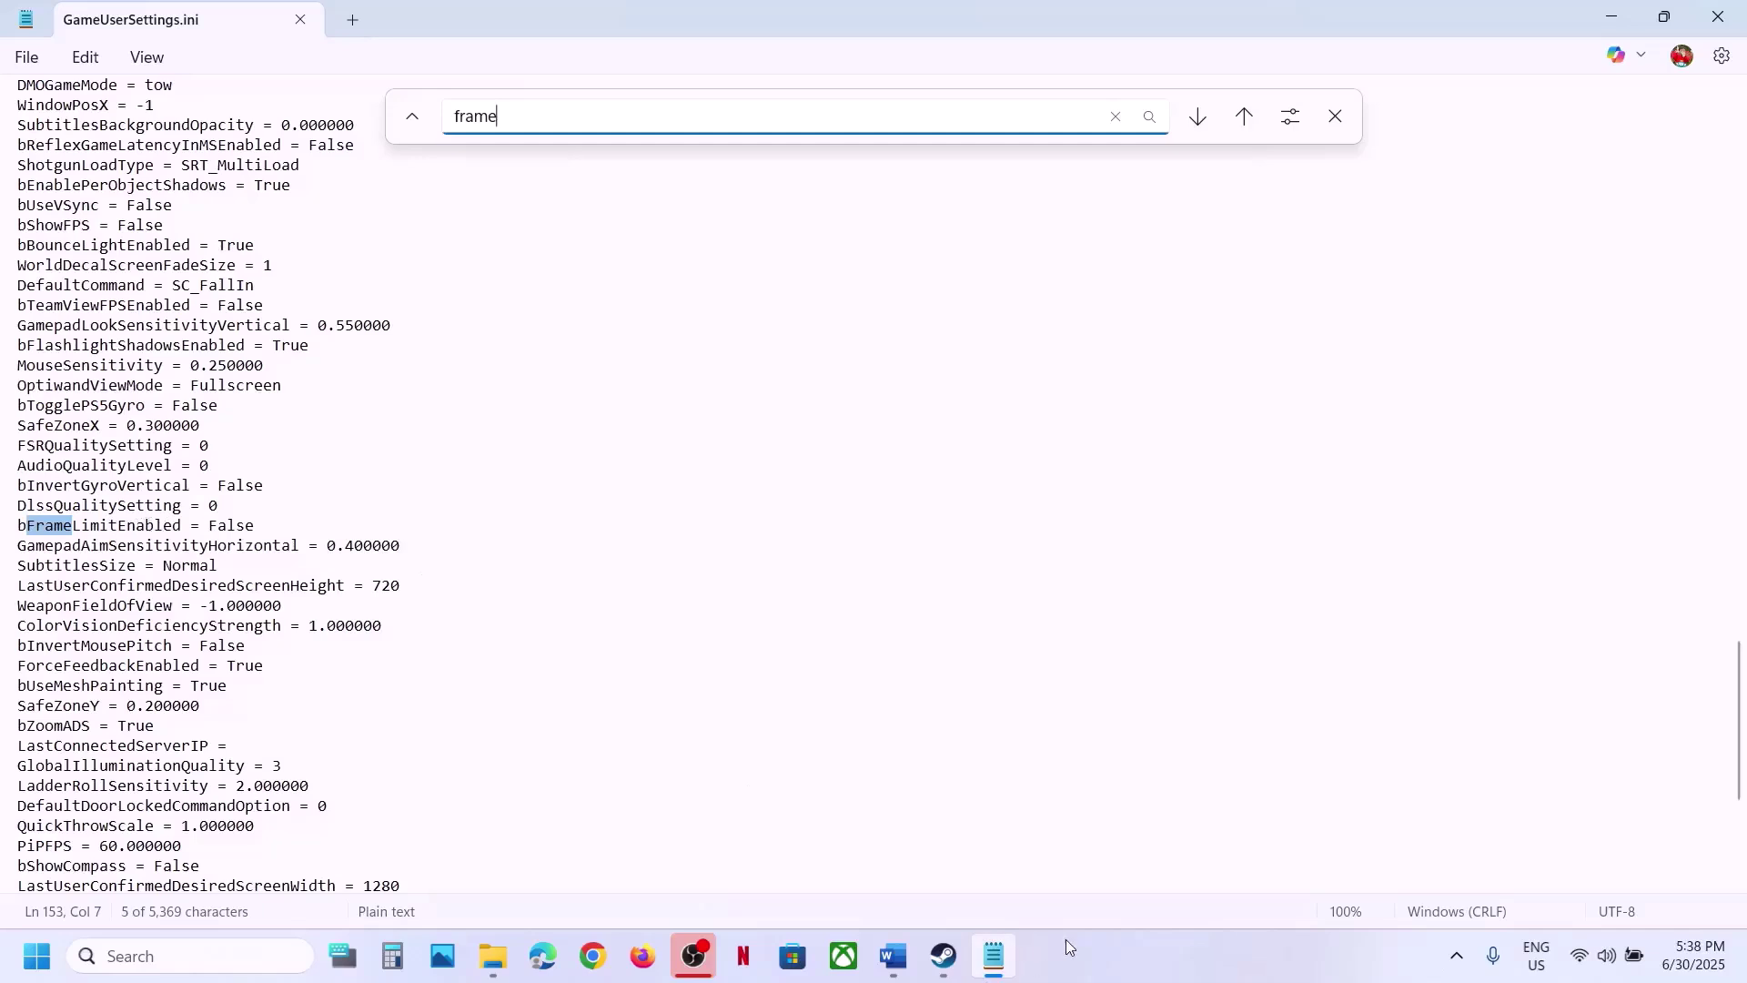
pyautogui.click(893, 957)
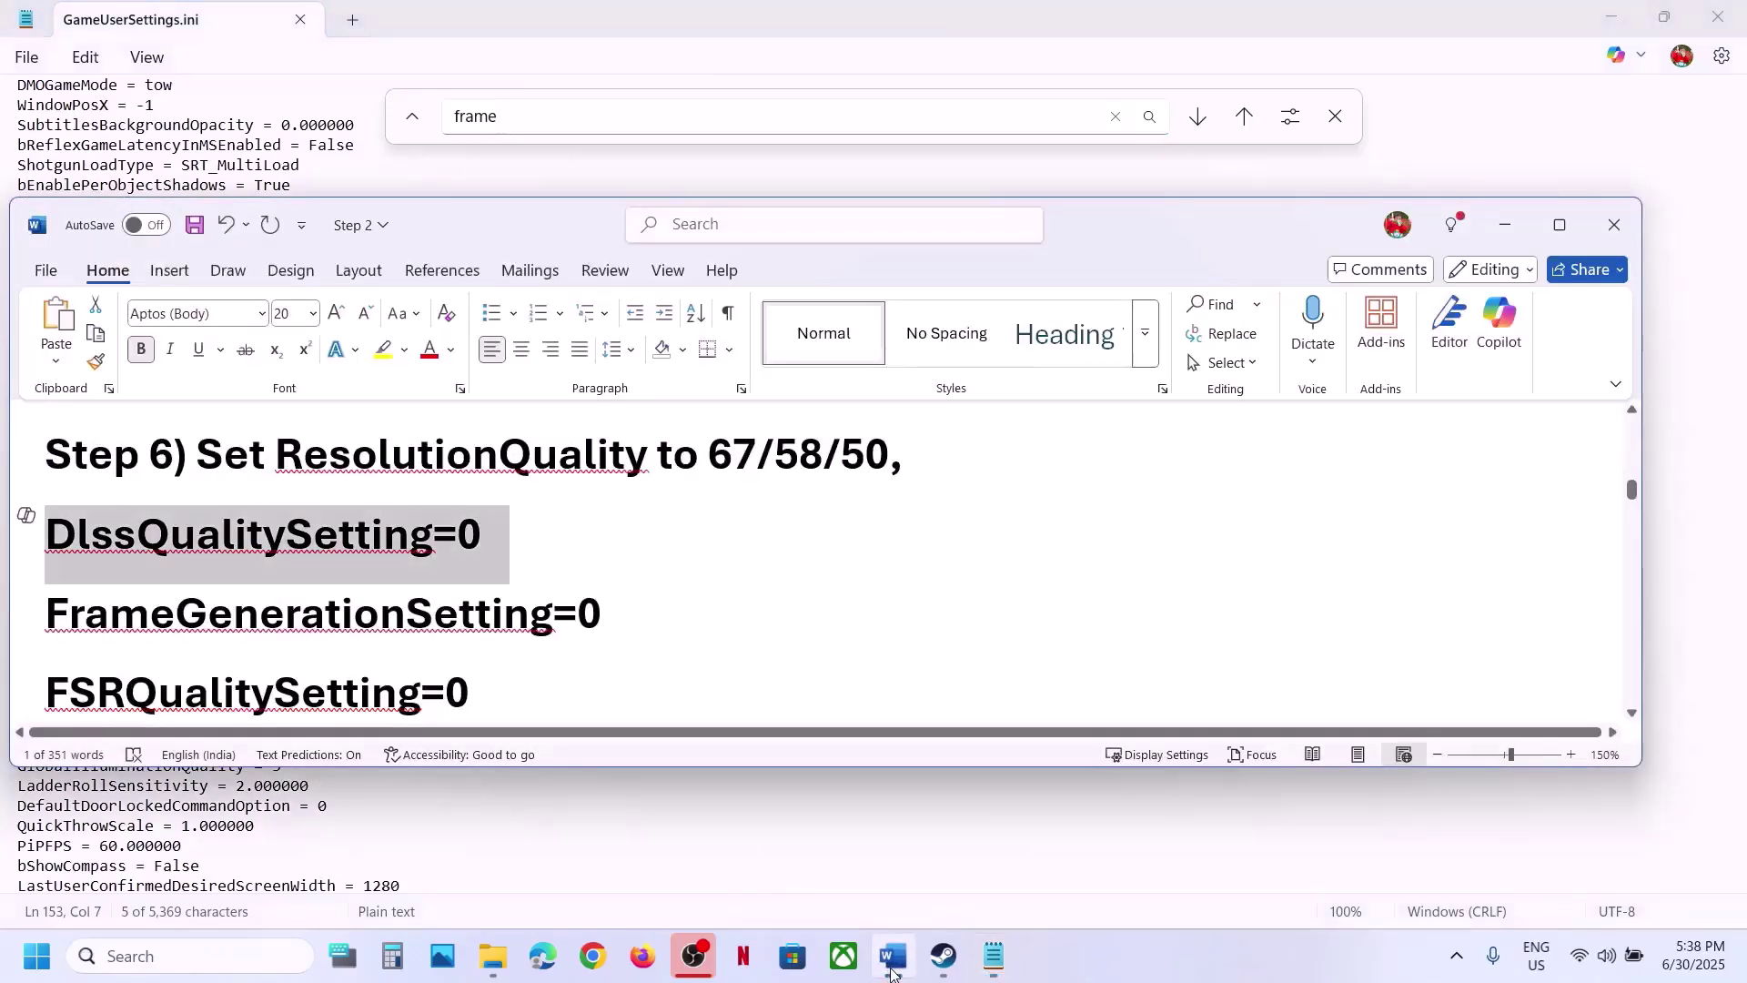
pyautogui.click(892, 957)
pyautogui.write('ge')
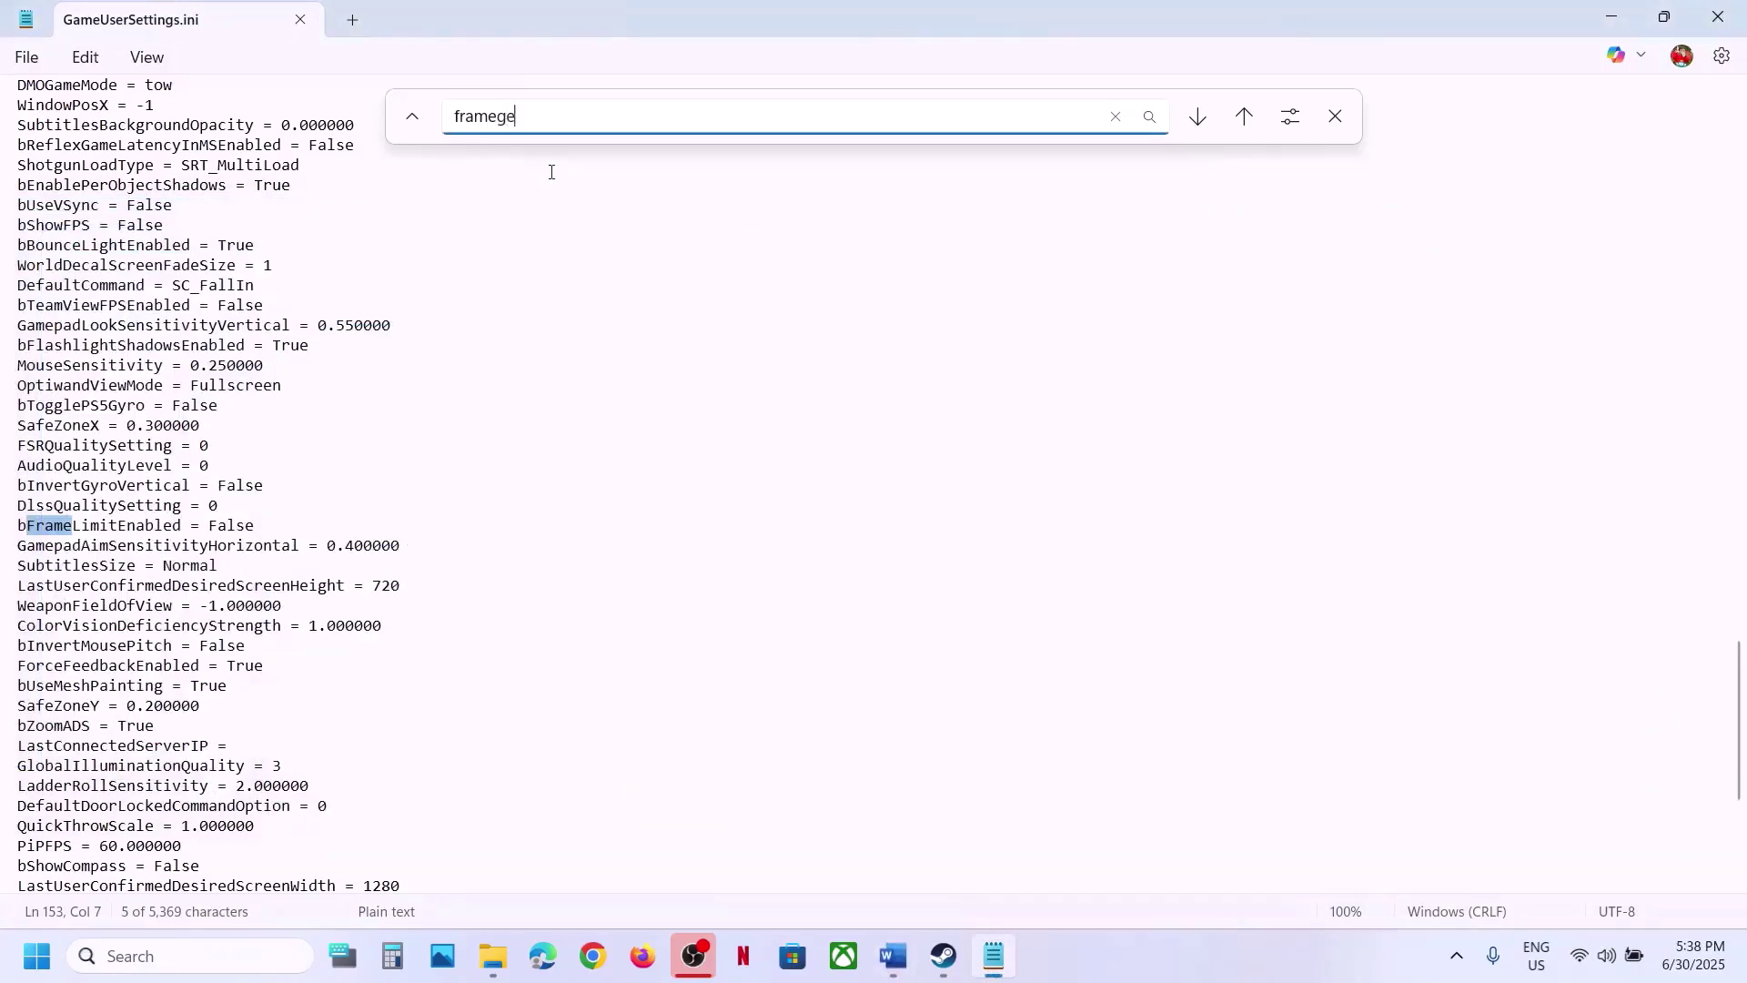
pyautogui.write('ne')
pyautogui.press('Return')
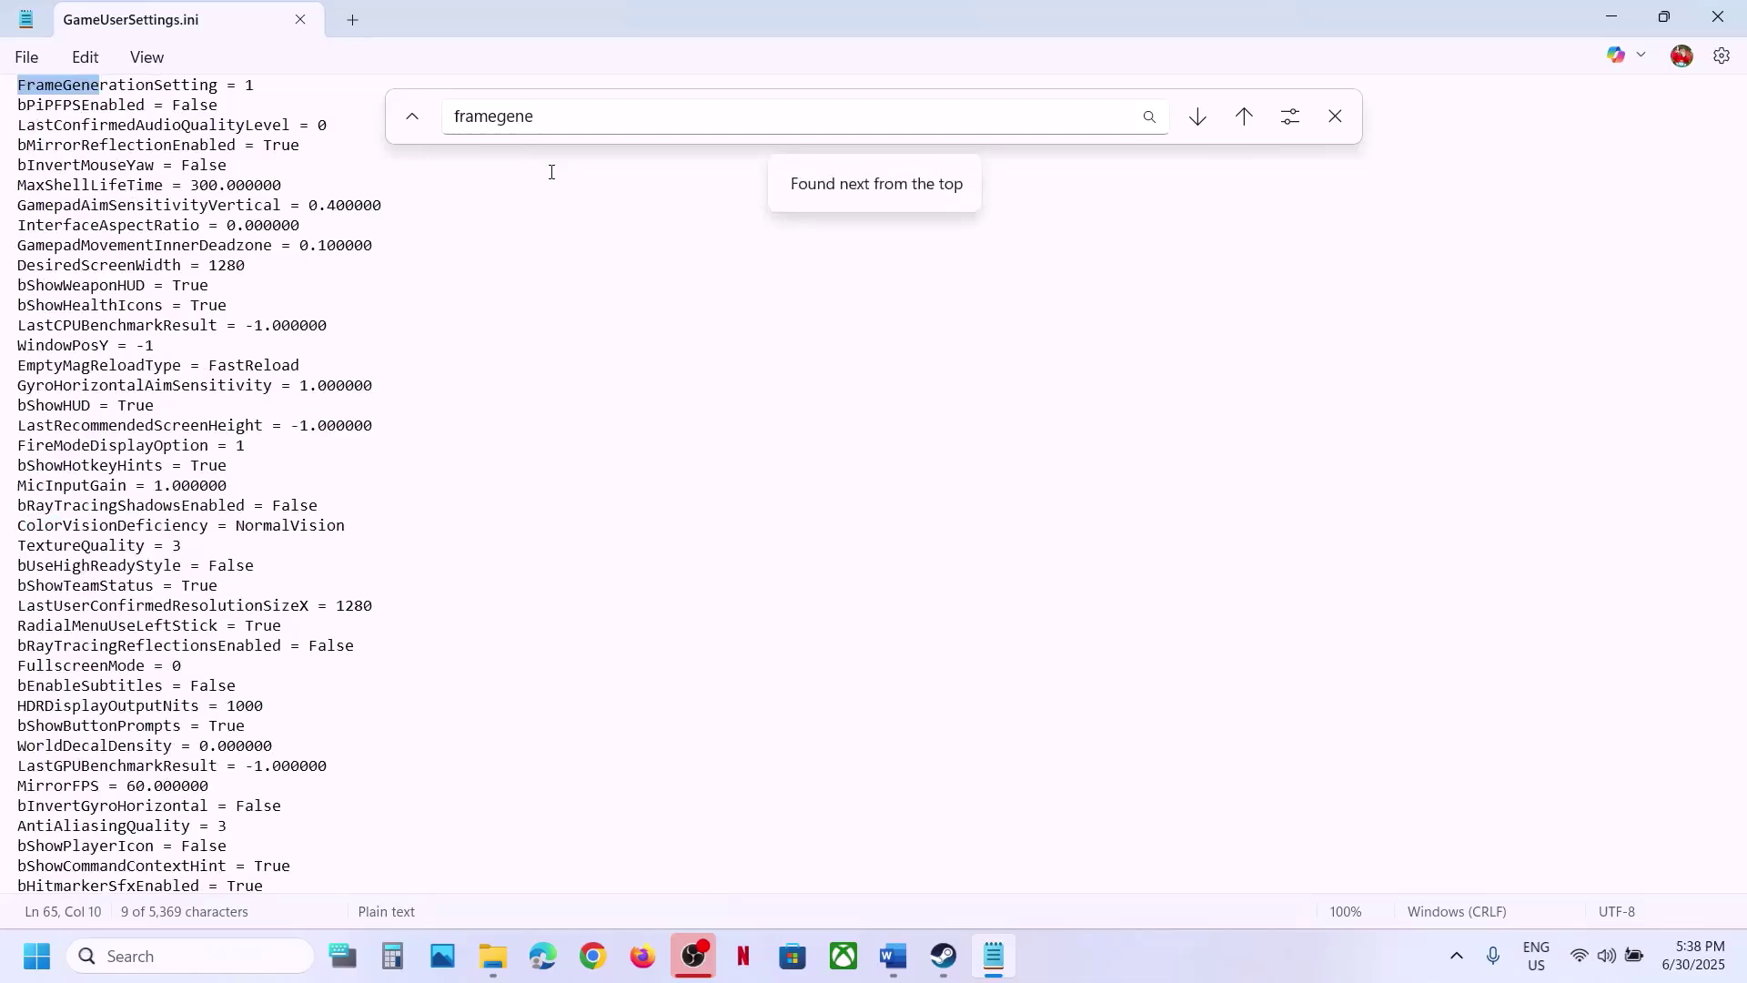
pyautogui.scroll(3, 242, 171)
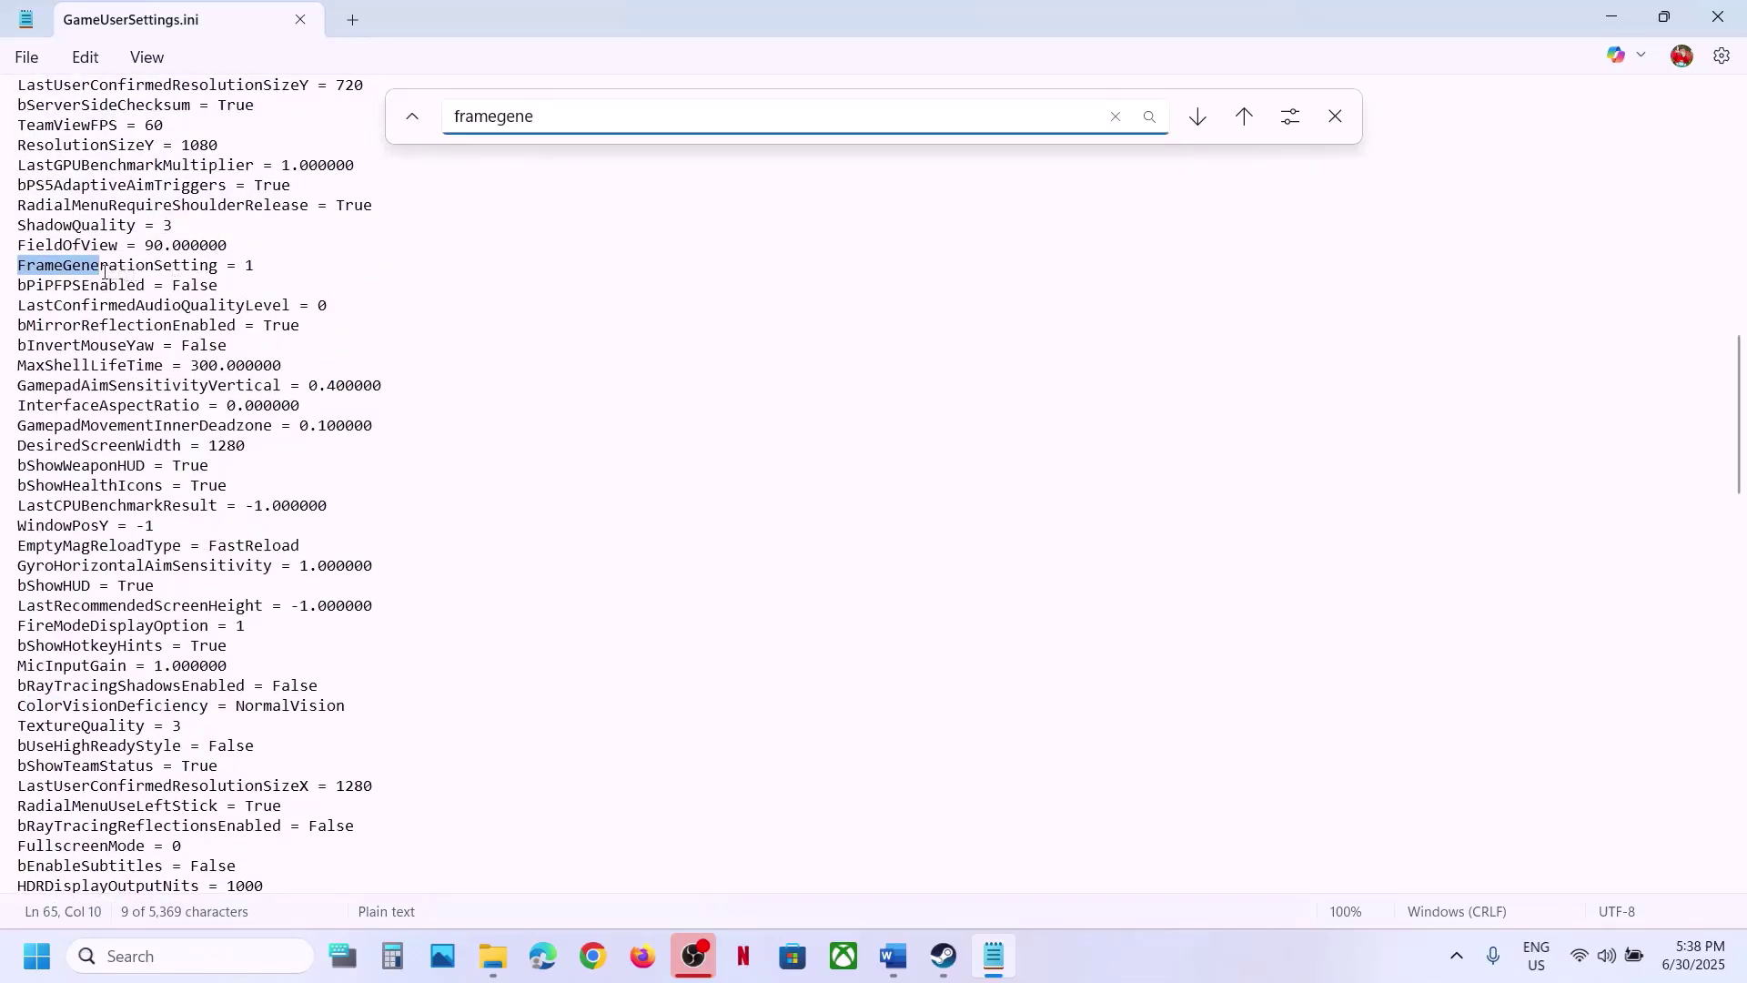
# Set FrameGenerationSetting to 0 in GameUserSettings.ini and save the file
pyautogui.click(892, 955)
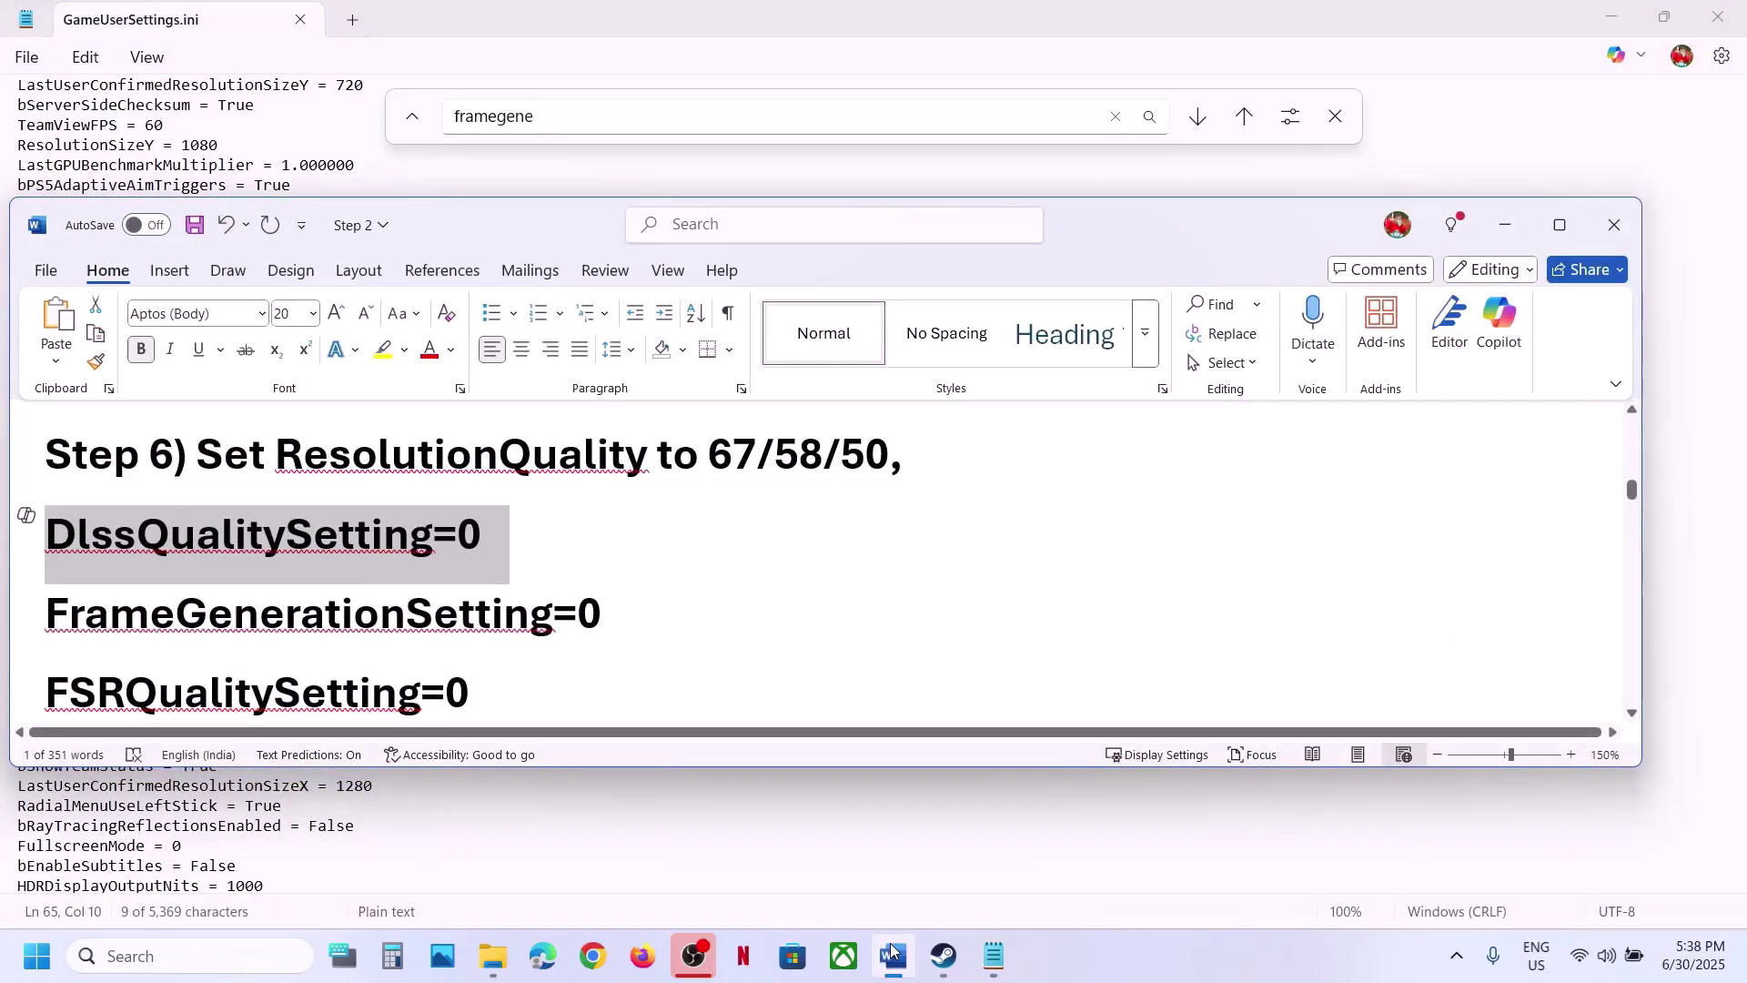
pyautogui.click(891, 953)
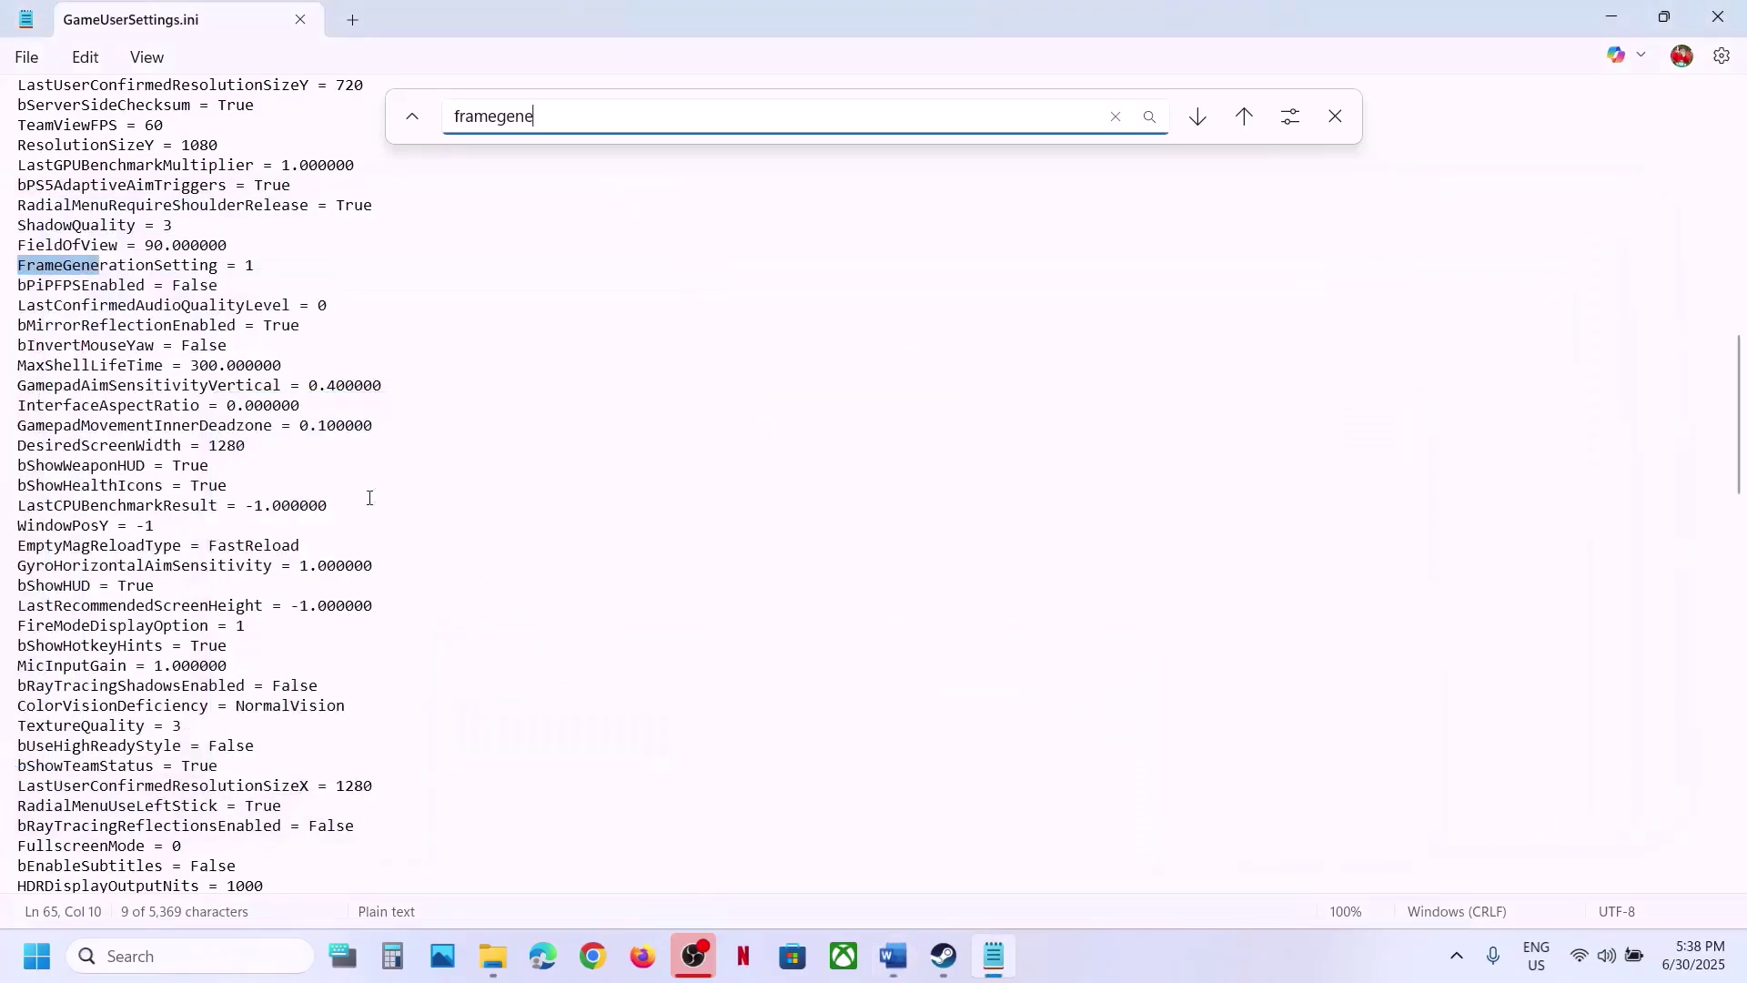
pyautogui.click(264, 263)
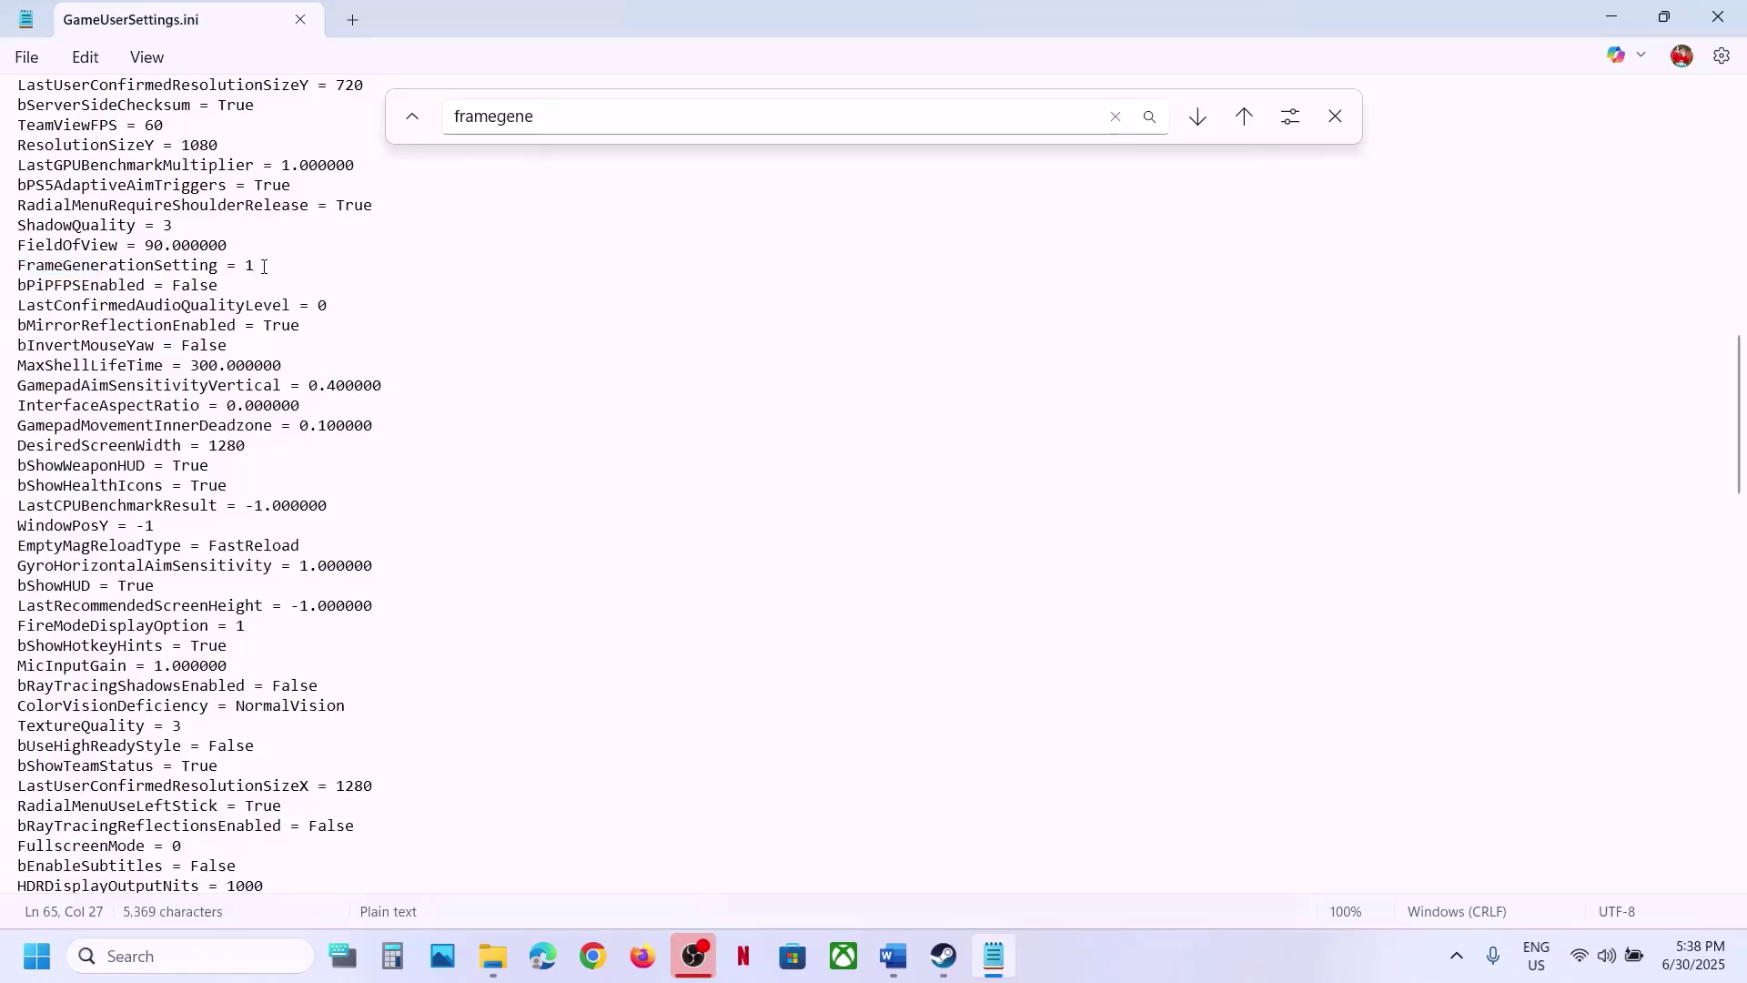
pyautogui.click(27, 58)
pyautogui.click(73, 289)
# Copy the name FSRQualitySetting from the Word notes and search GameUserSettings.ini for it to check its value
pyautogui.hotkey('alt', 'Tab')
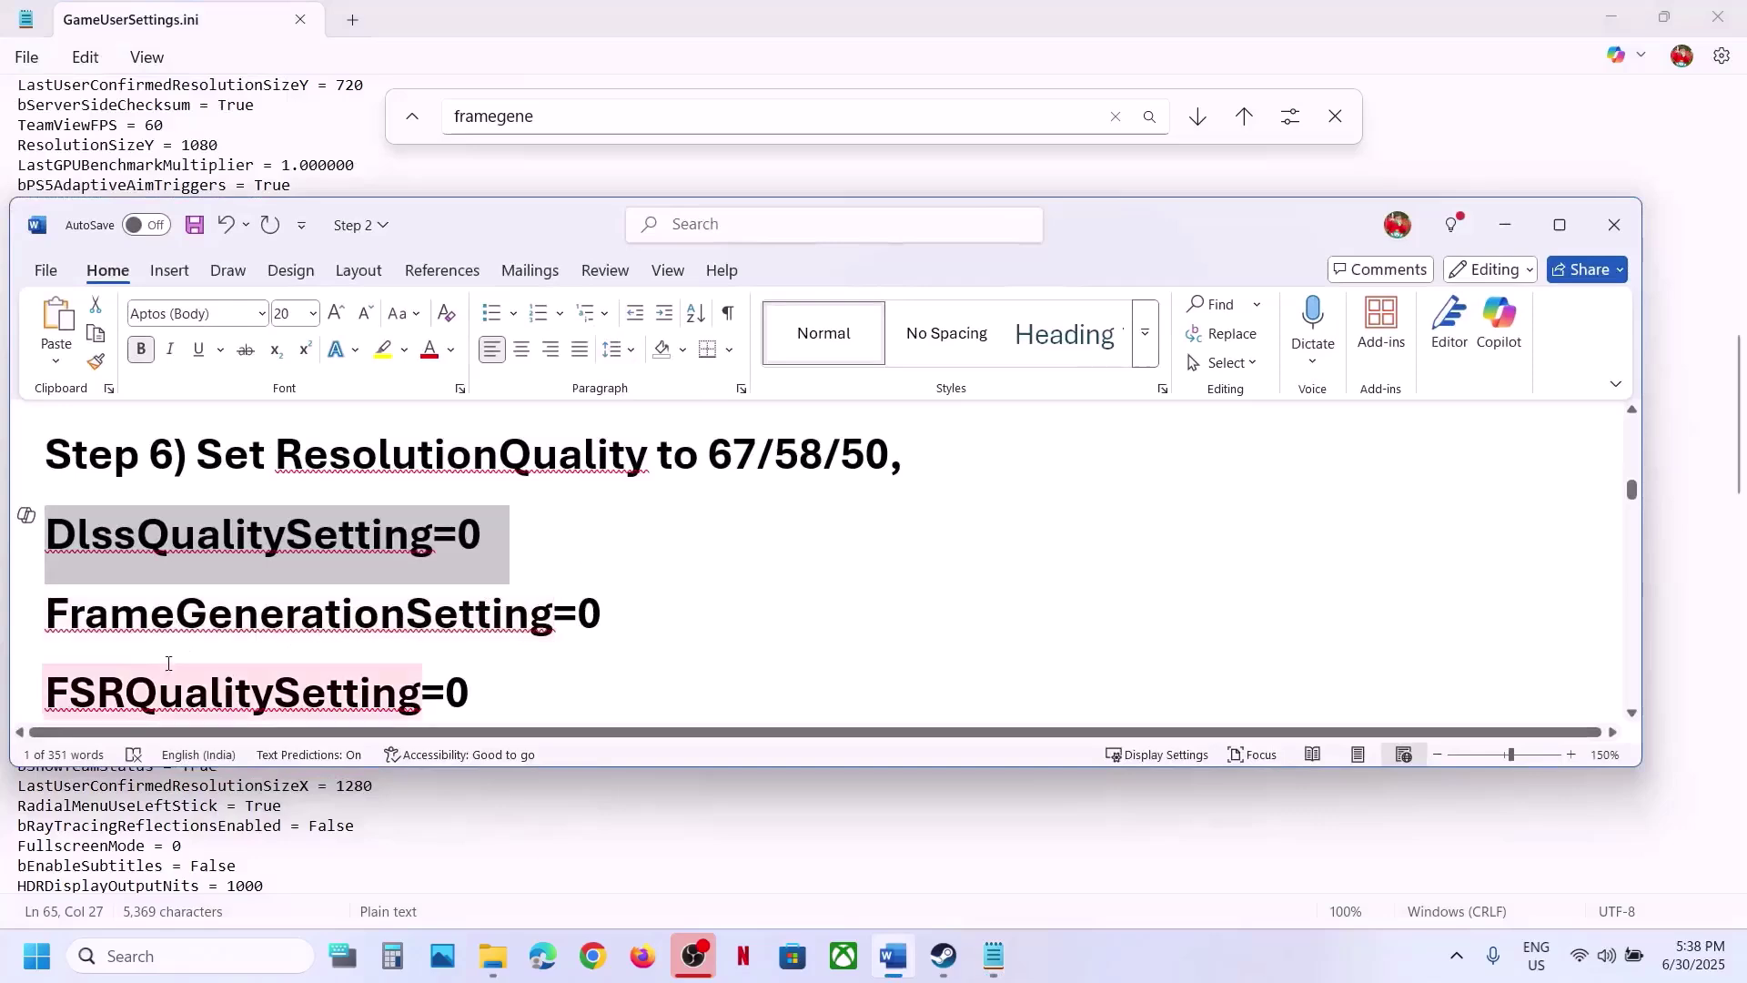
pyautogui.moveTo(49, 688); pyautogui.dragTo(424, 692)
pyautogui.hotkey('ctrl', 'c')
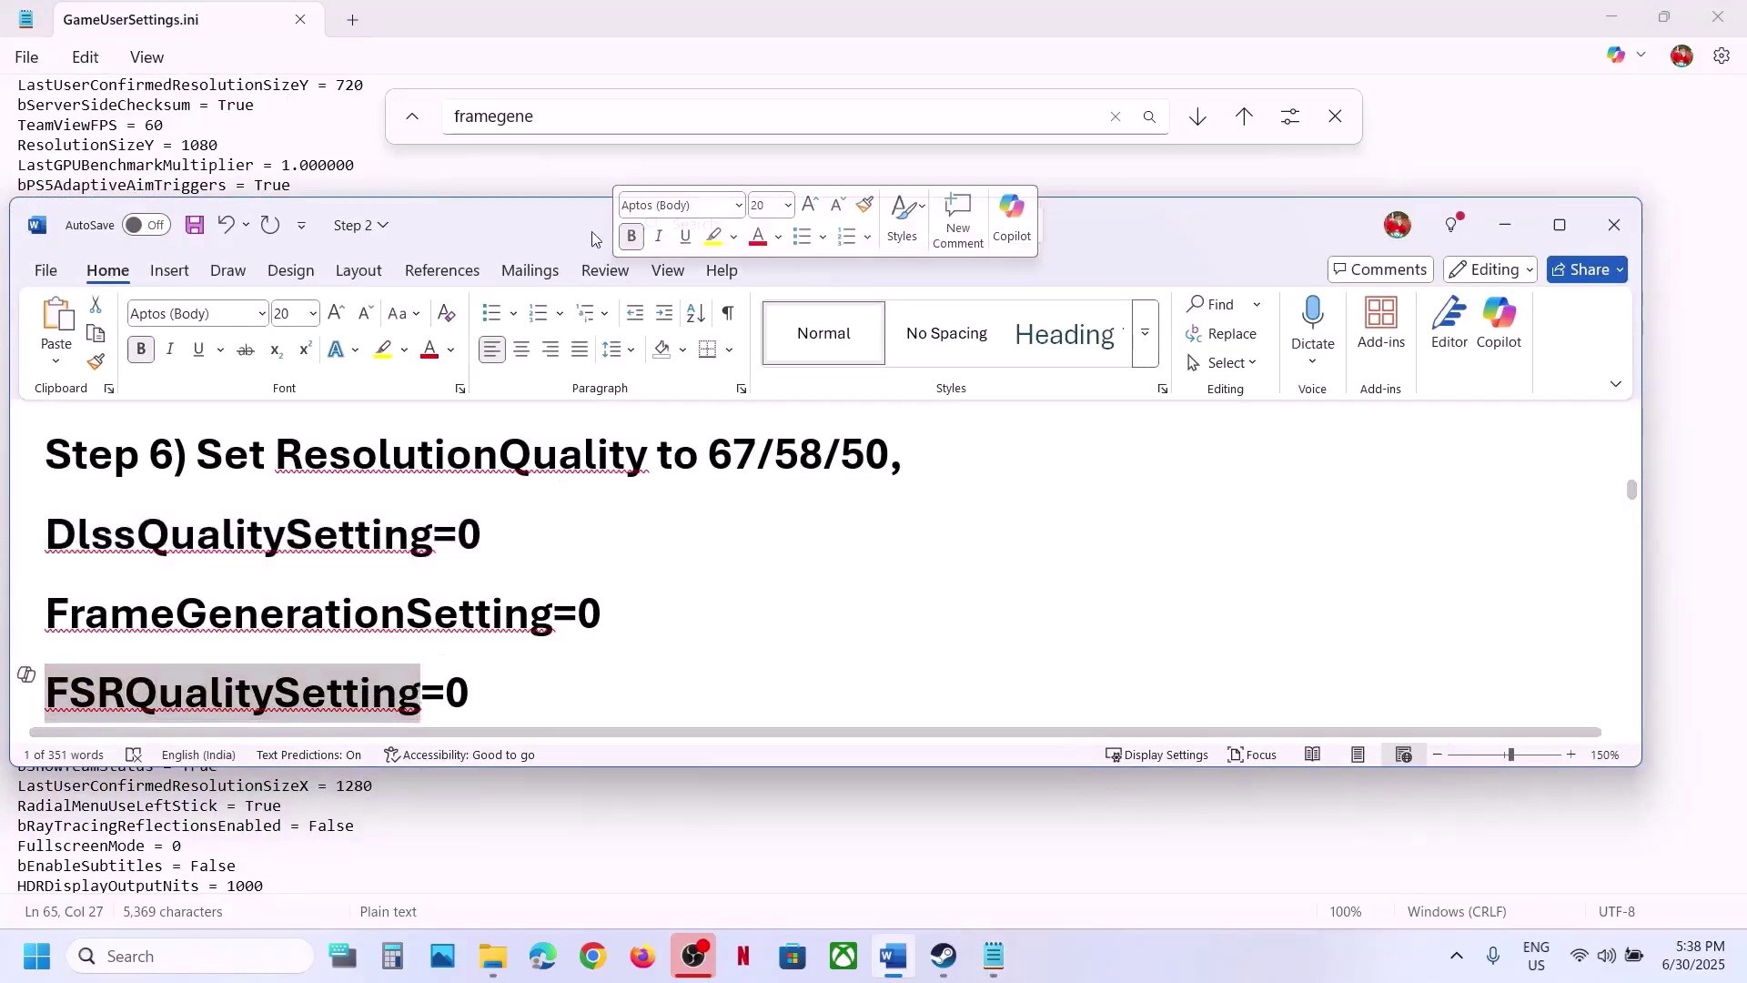
pyautogui.click(579, 114)
pyautogui.hotkey('ctrl', 'v')
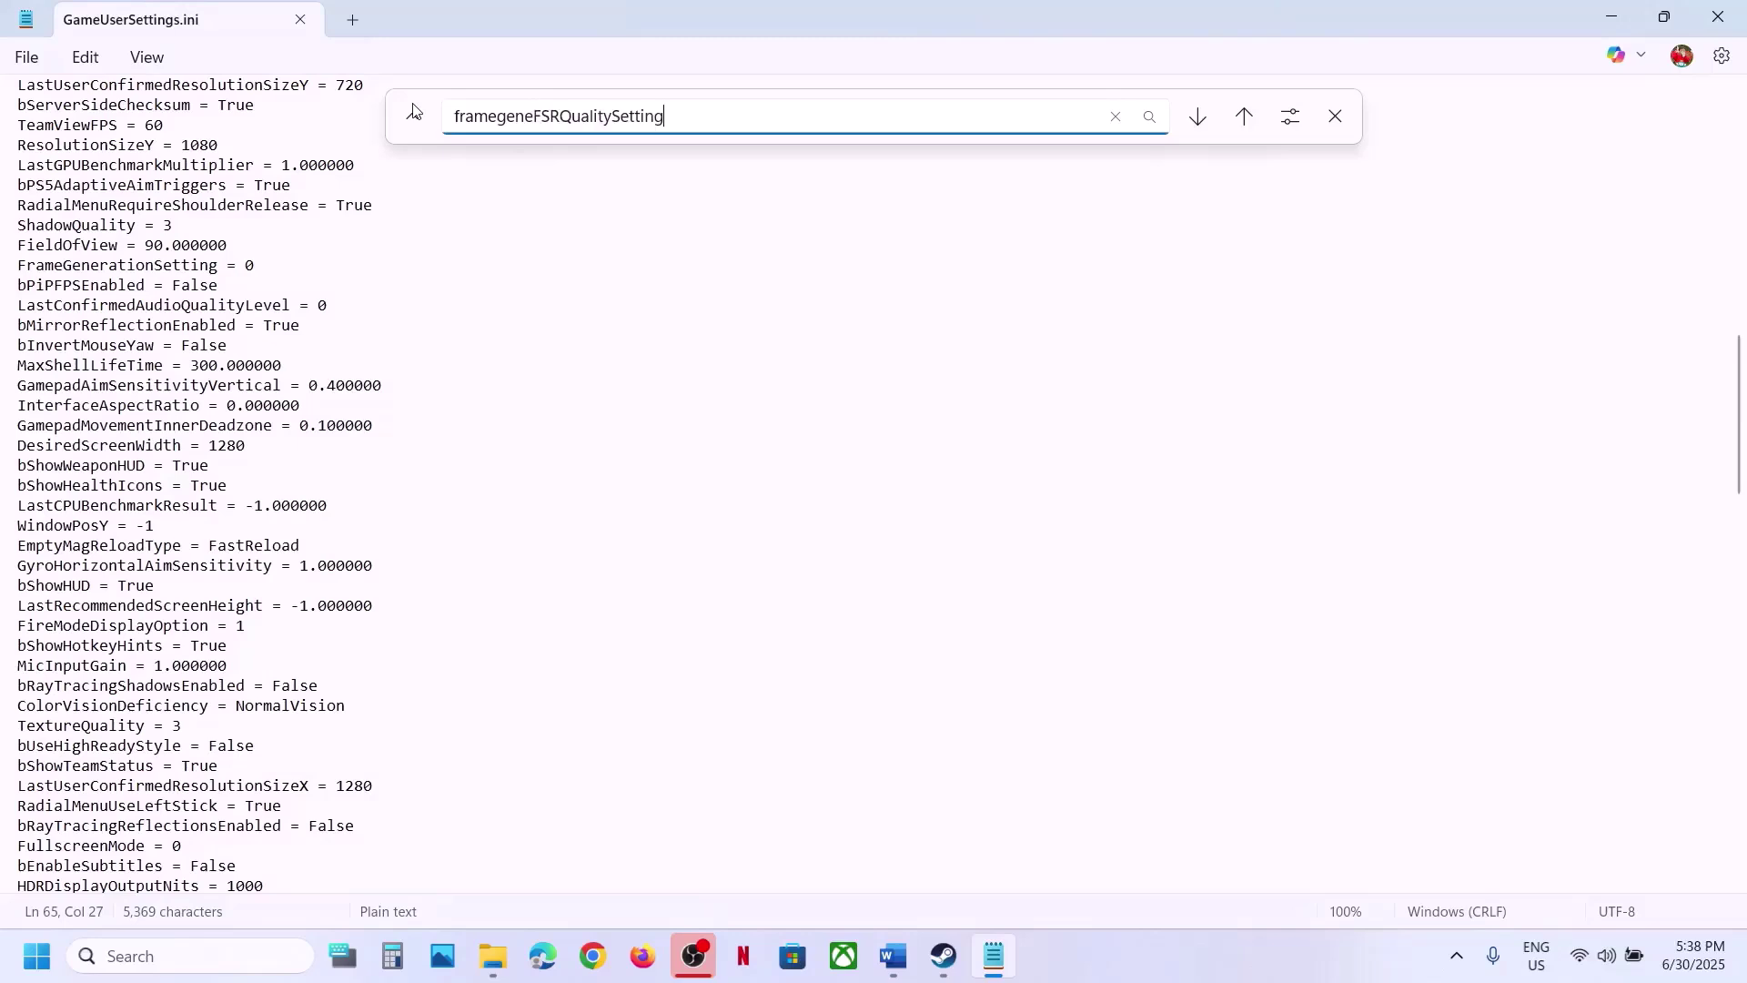
pyautogui.hotkey('ctrl', 'a')
pyautogui.hotkey('ctrl', 'v')
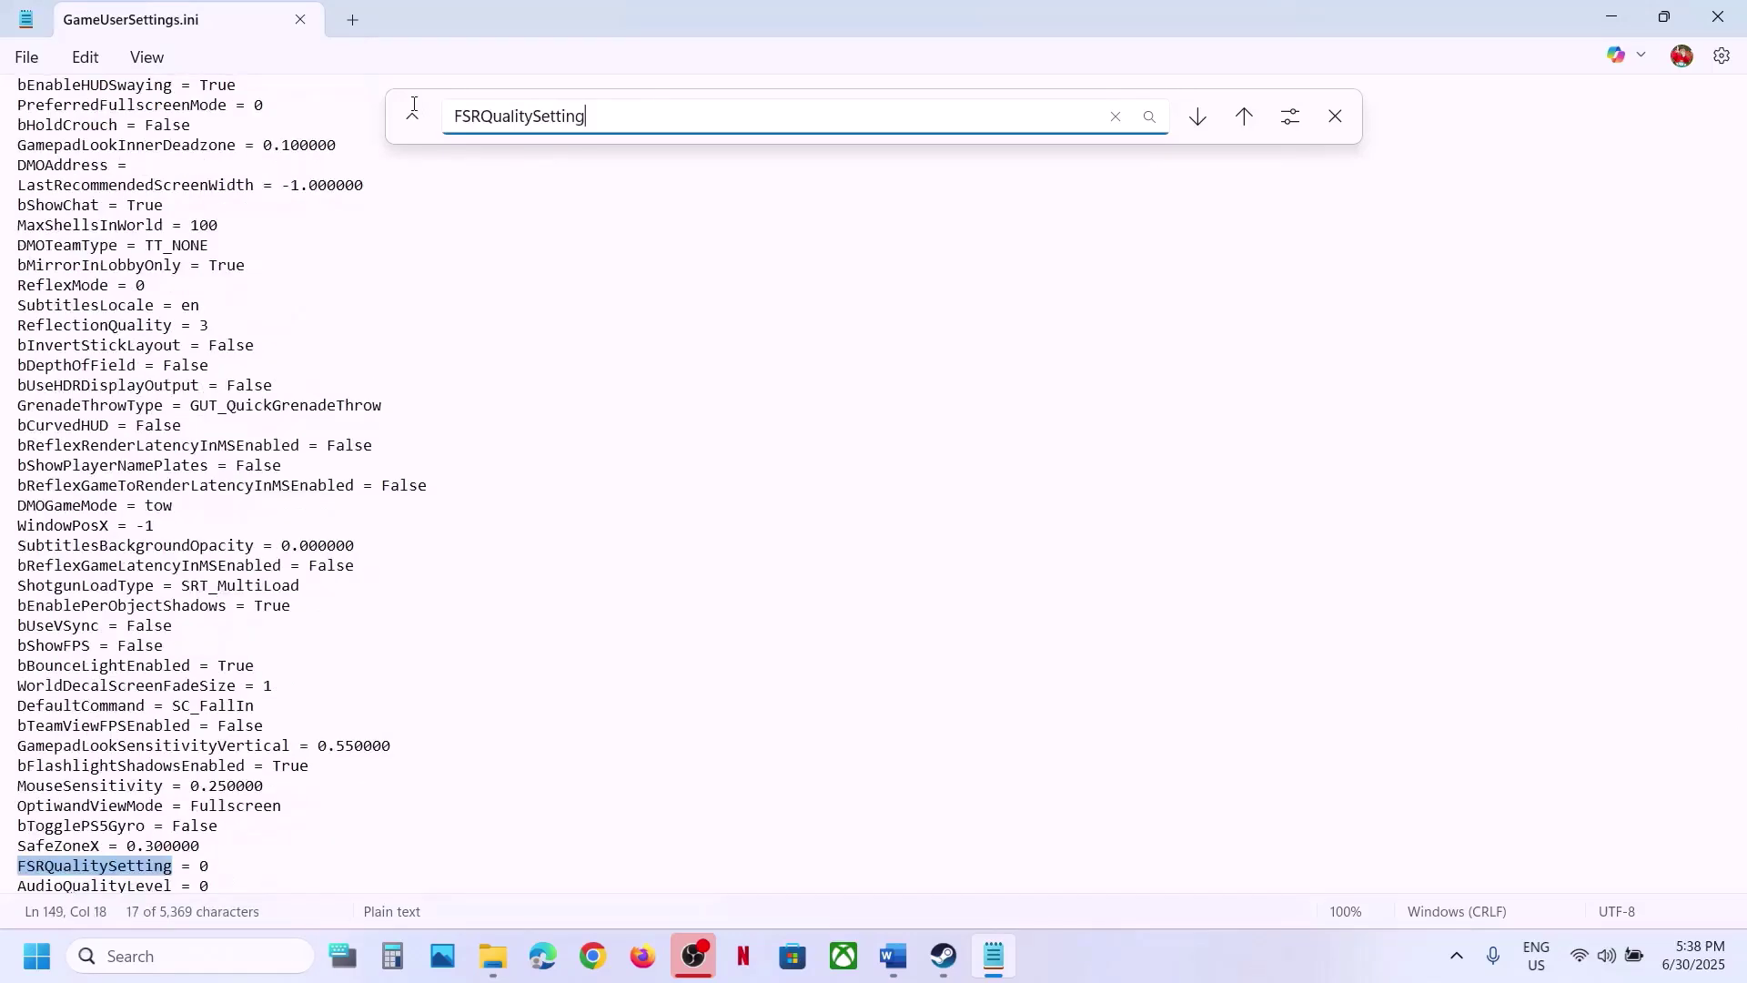
pyautogui.scroll(-4, 296, 592)
pyautogui.click(218, 625)
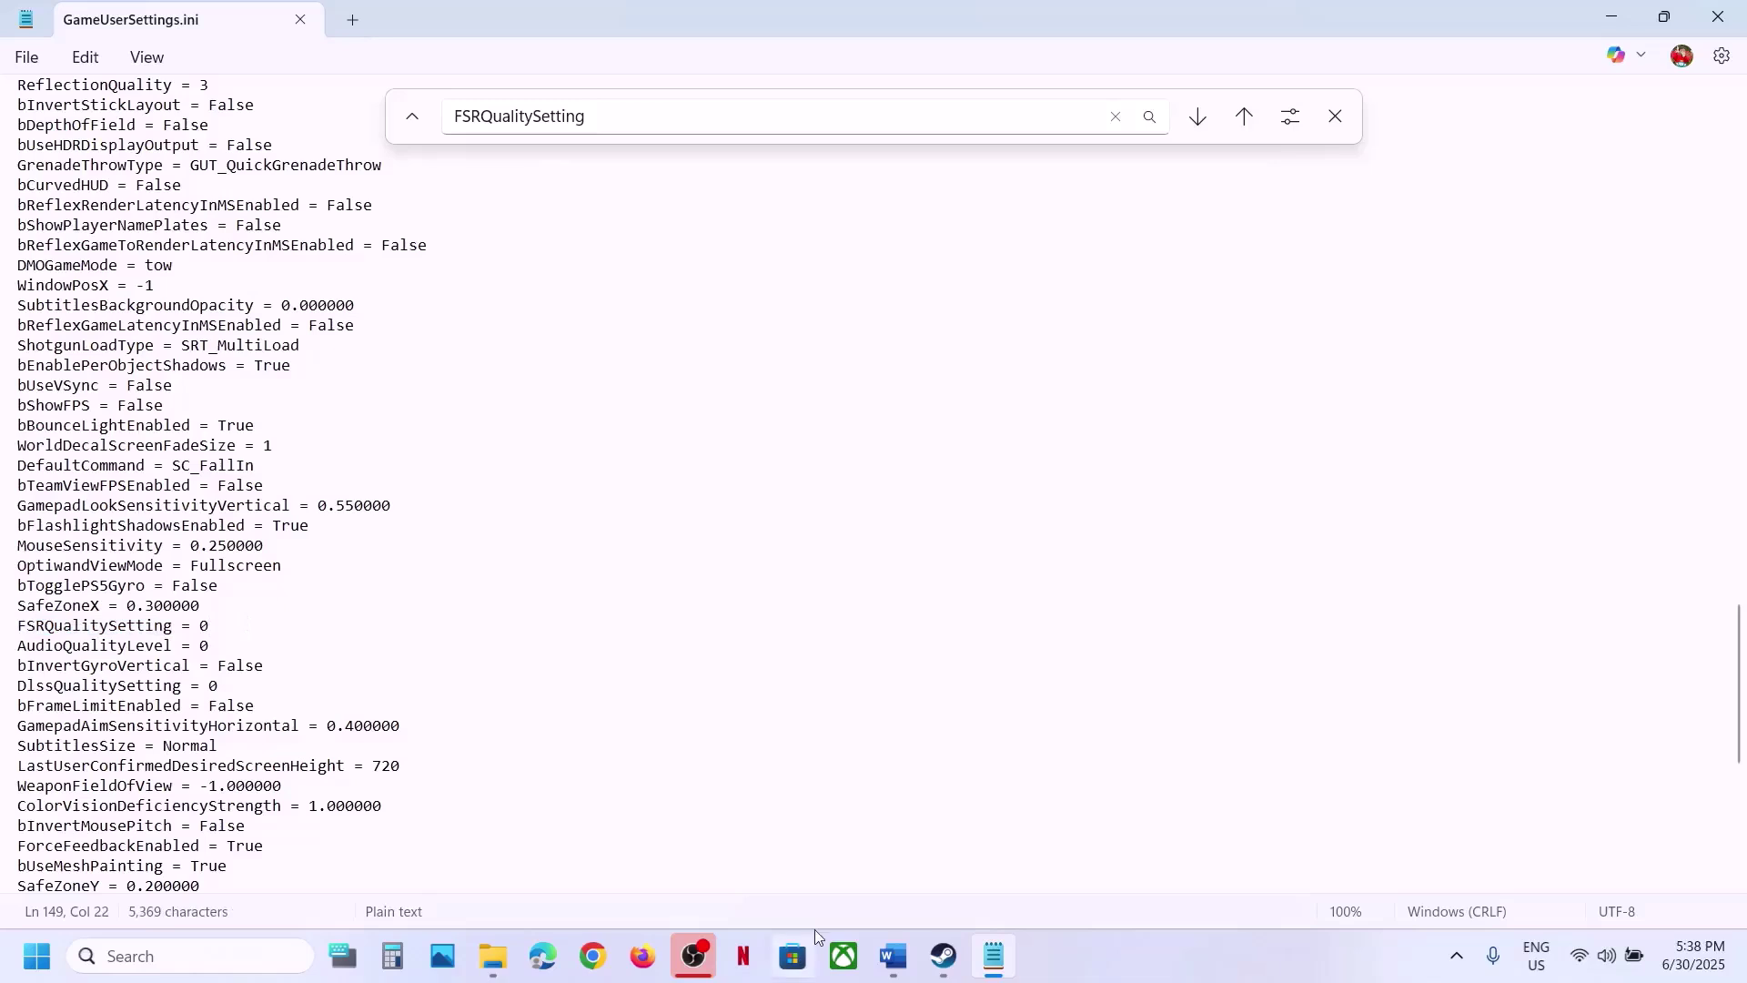
# Copy the name DlssQualitySetting from the Word notes and search GameUserSettings.ini for it to recheck its value
pyautogui.click(893, 956)
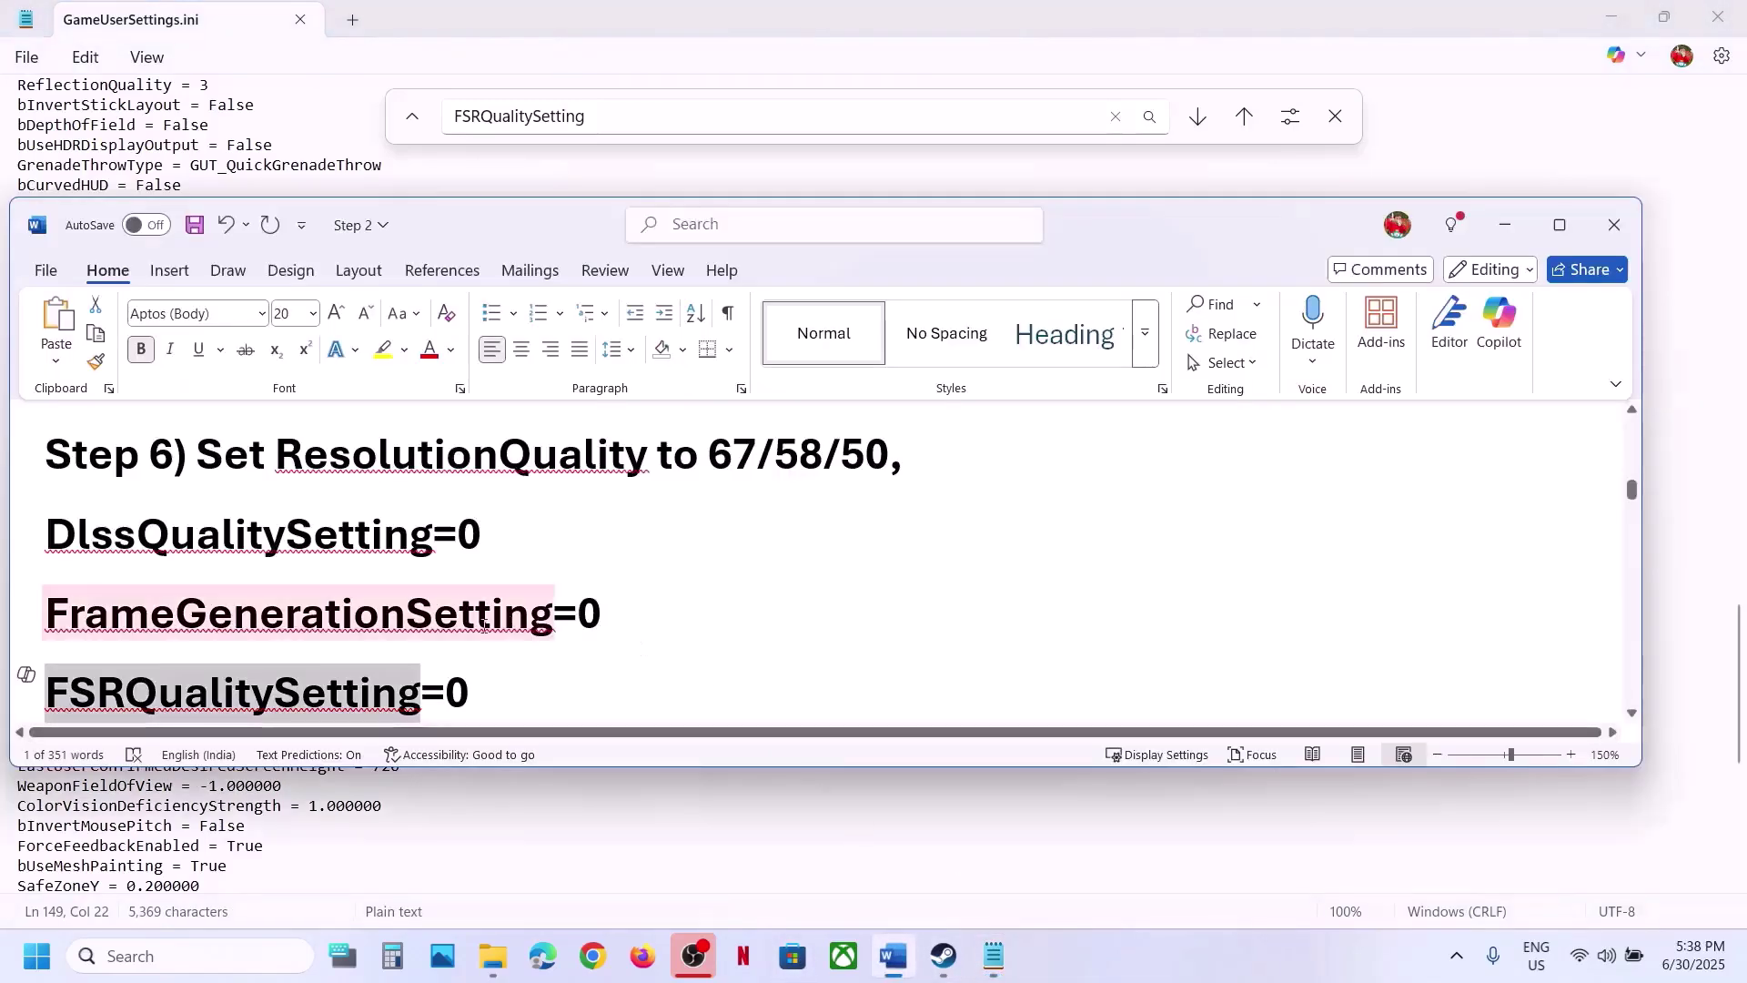
pyautogui.moveTo(435, 535); pyautogui.dragTo(51, 527)
pyautogui.hotkey('ctrl', 'c')
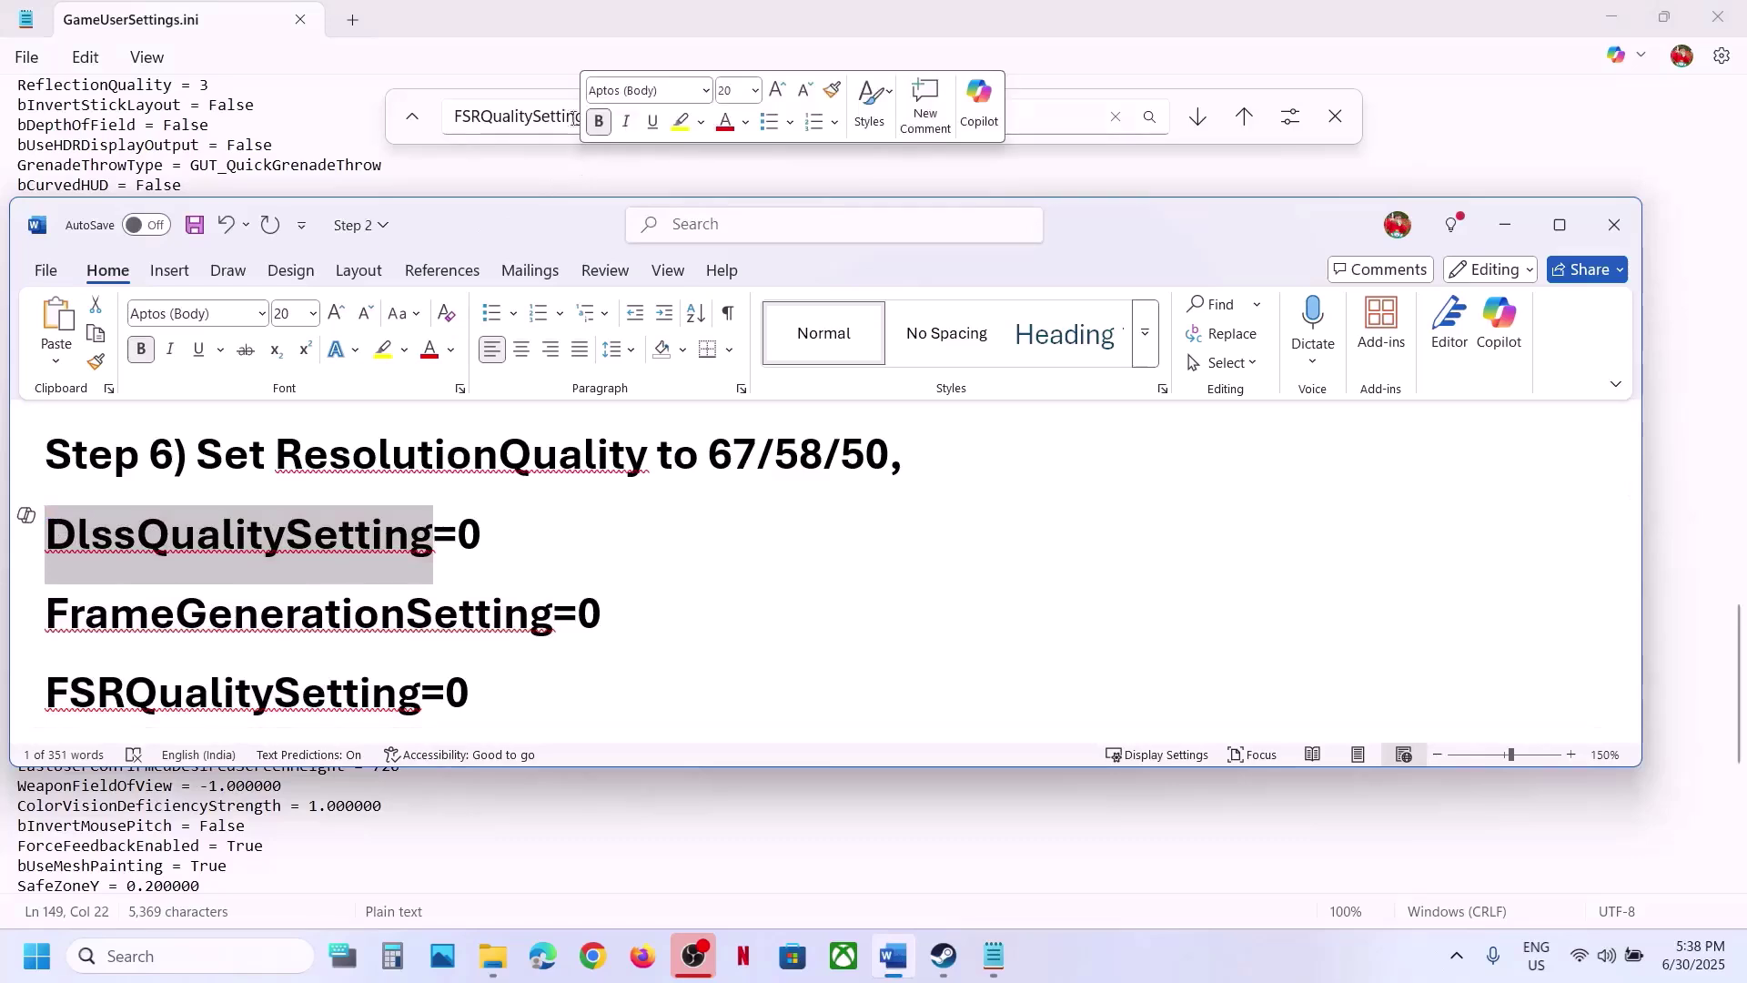
pyautogui.click(472, 116)
pyautogui.hotkey('ctrl', 'a')
pyautogui.hotkey('ctrl', 'v')
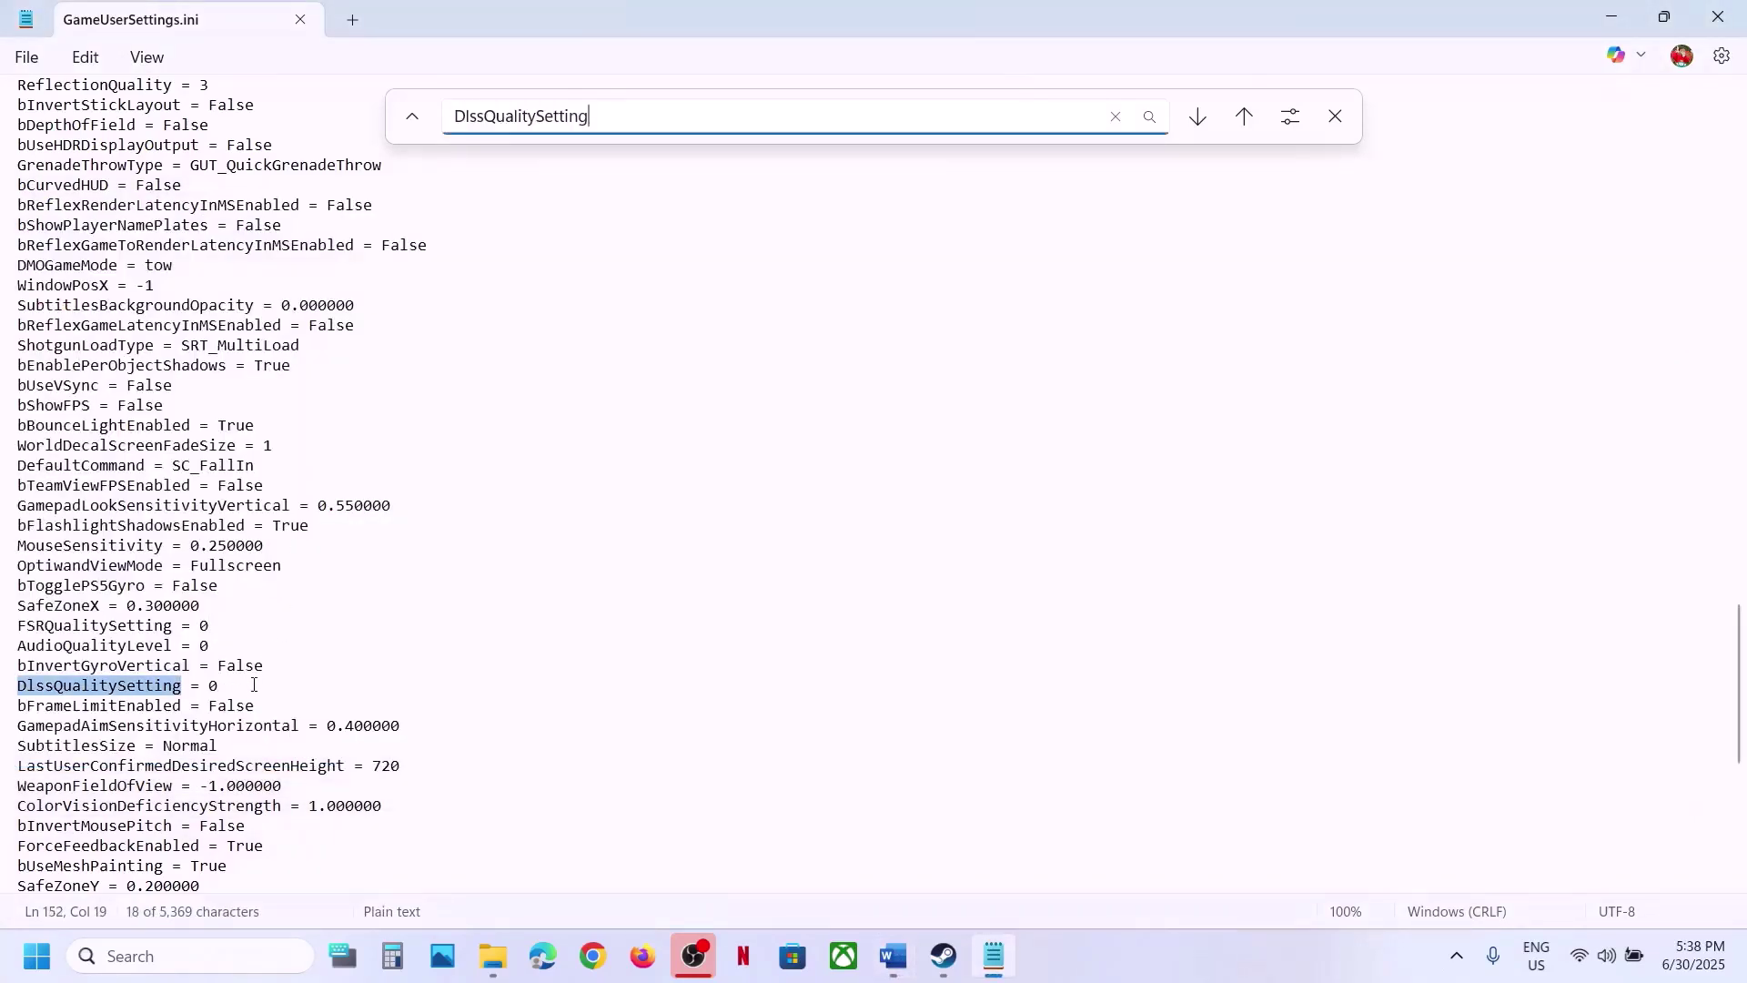
# Save GameUserSettings.ini and close the Notepad window
pyautogui.click(28, 56)
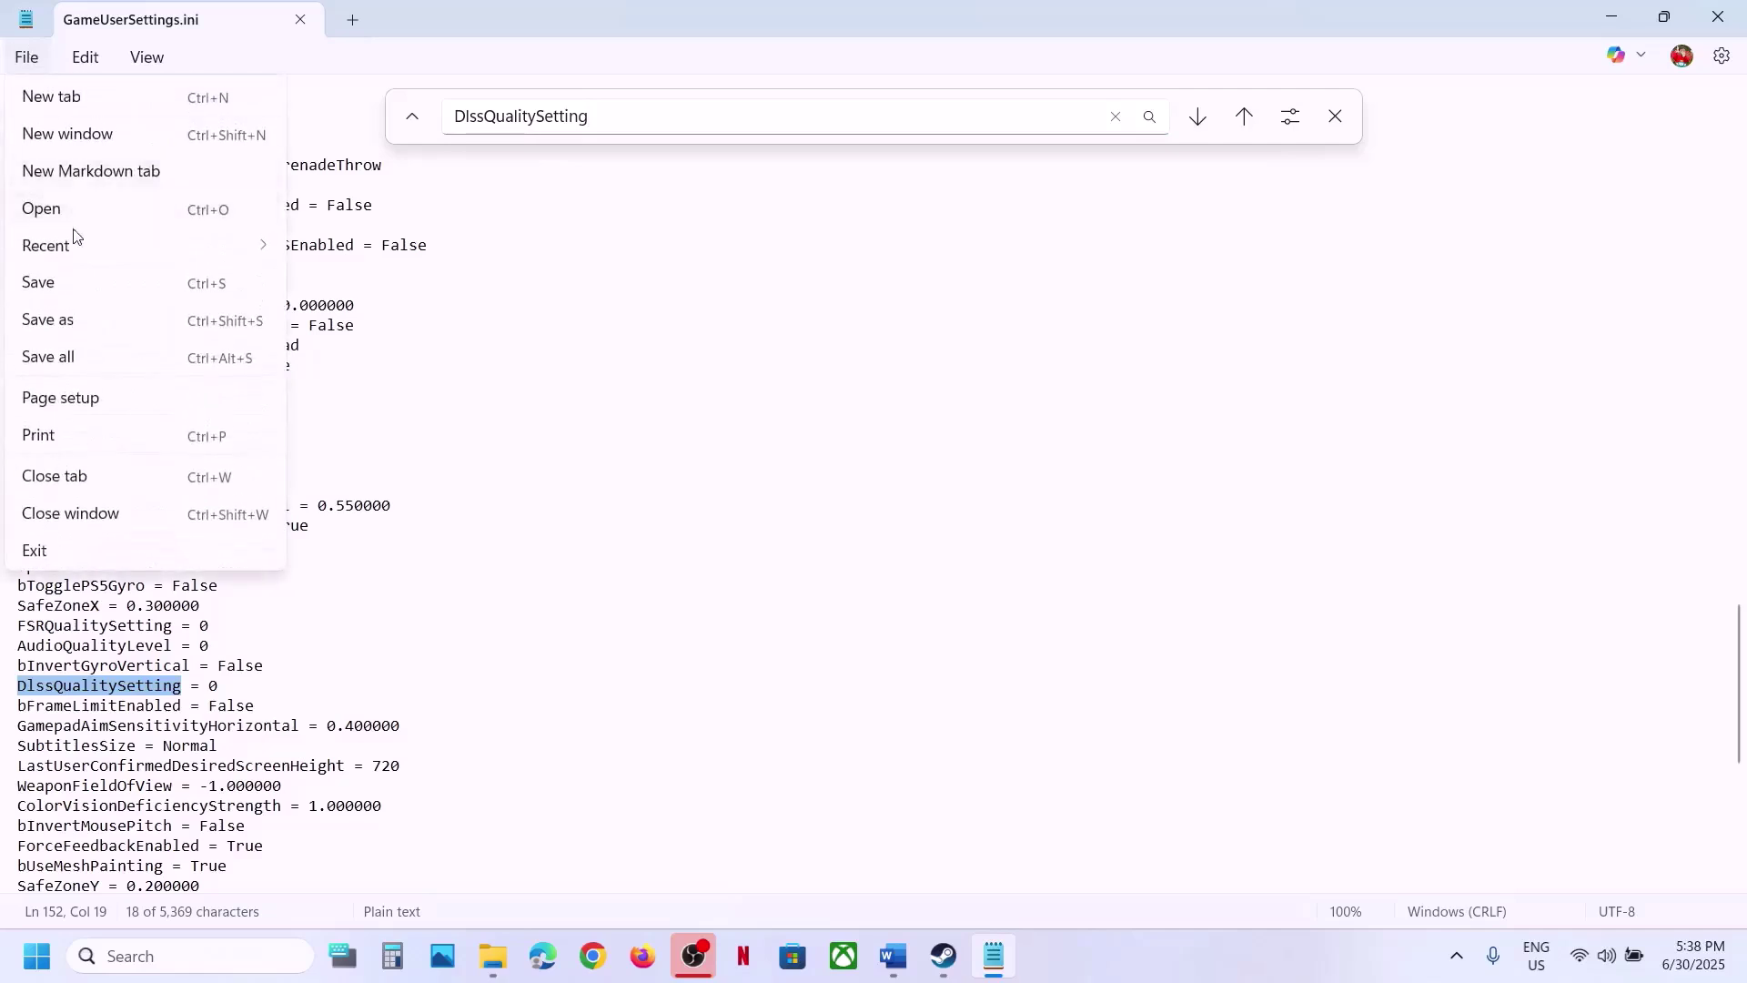
pyautogui.click(53, 282)
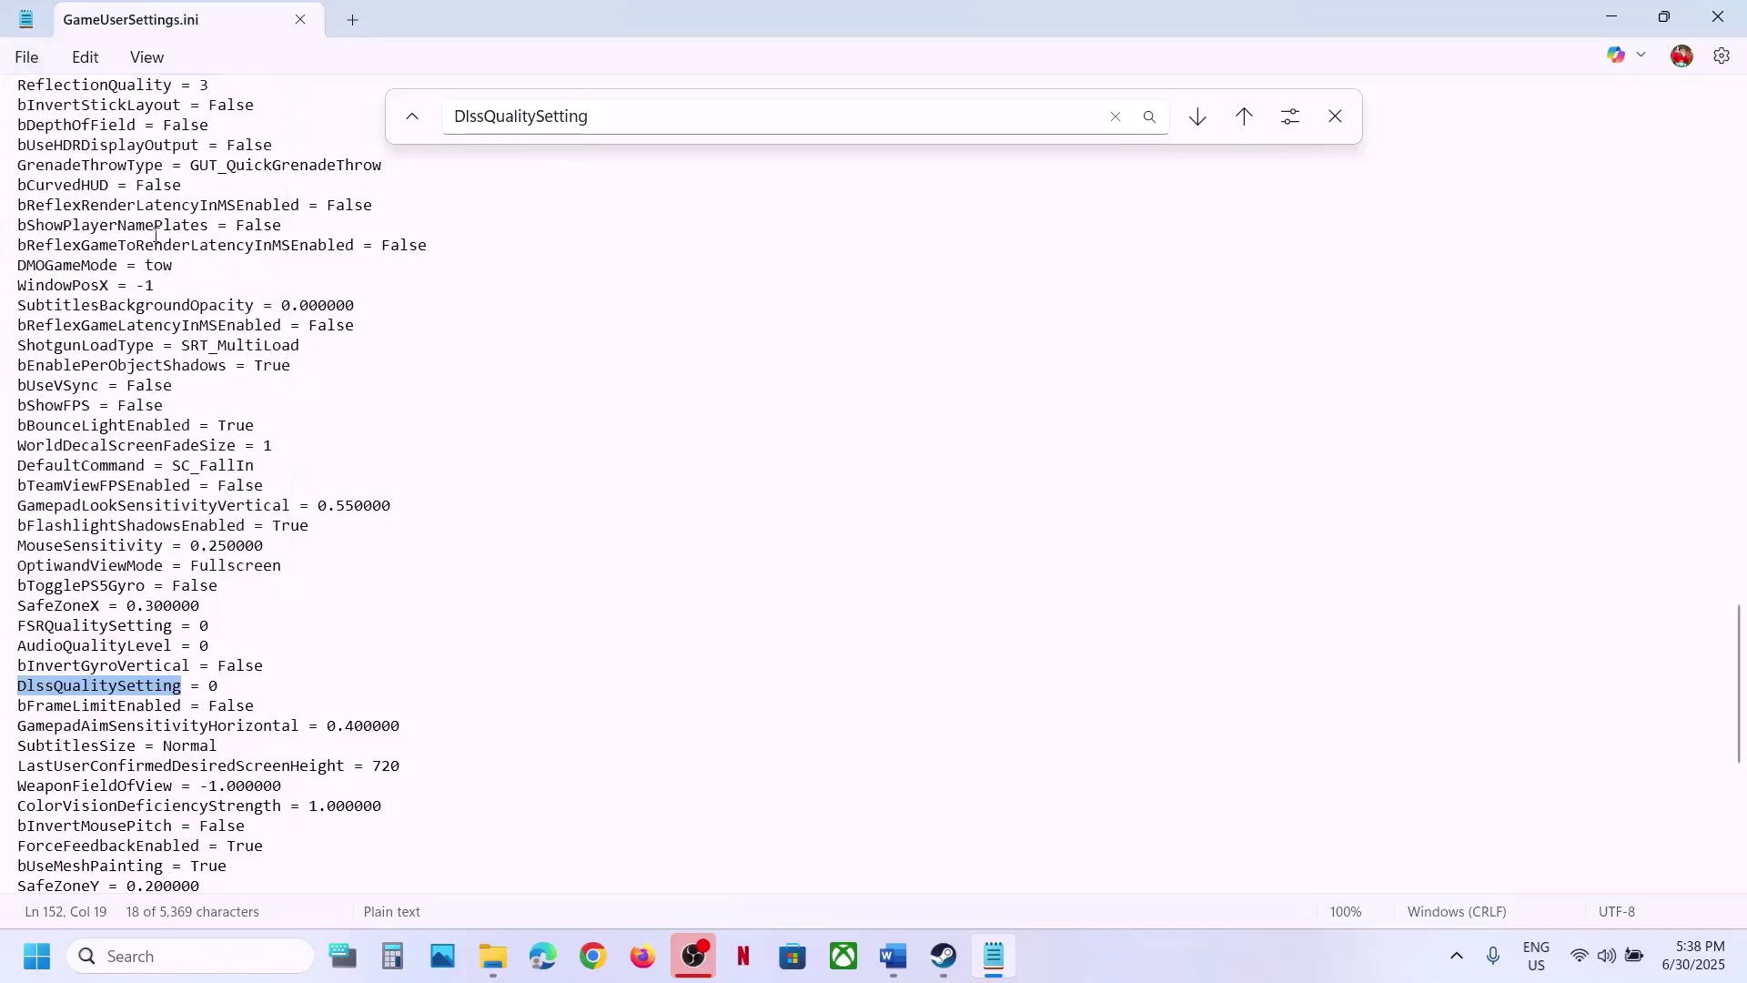
pyautogui.click(1713, 19)
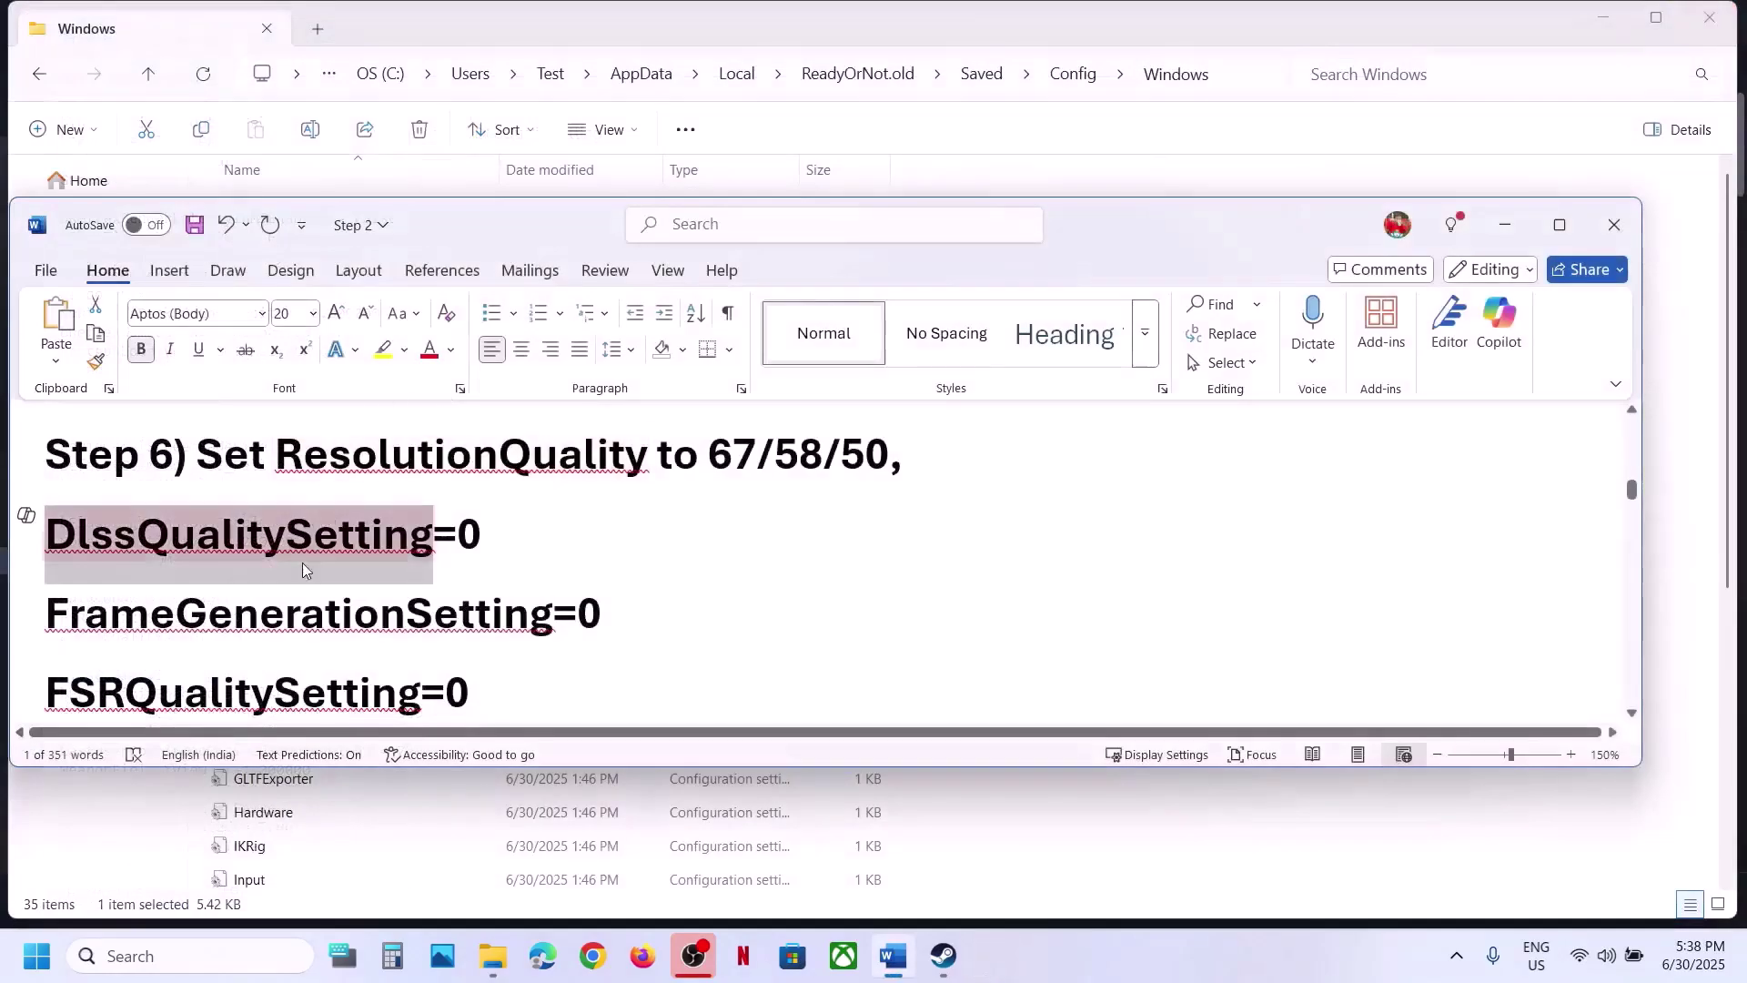
# Make the GameUserSettings file in the ReadyOrNot.old\Saved\Config\Windows folder read-only through its properties
pyautogui.click(109, 874)
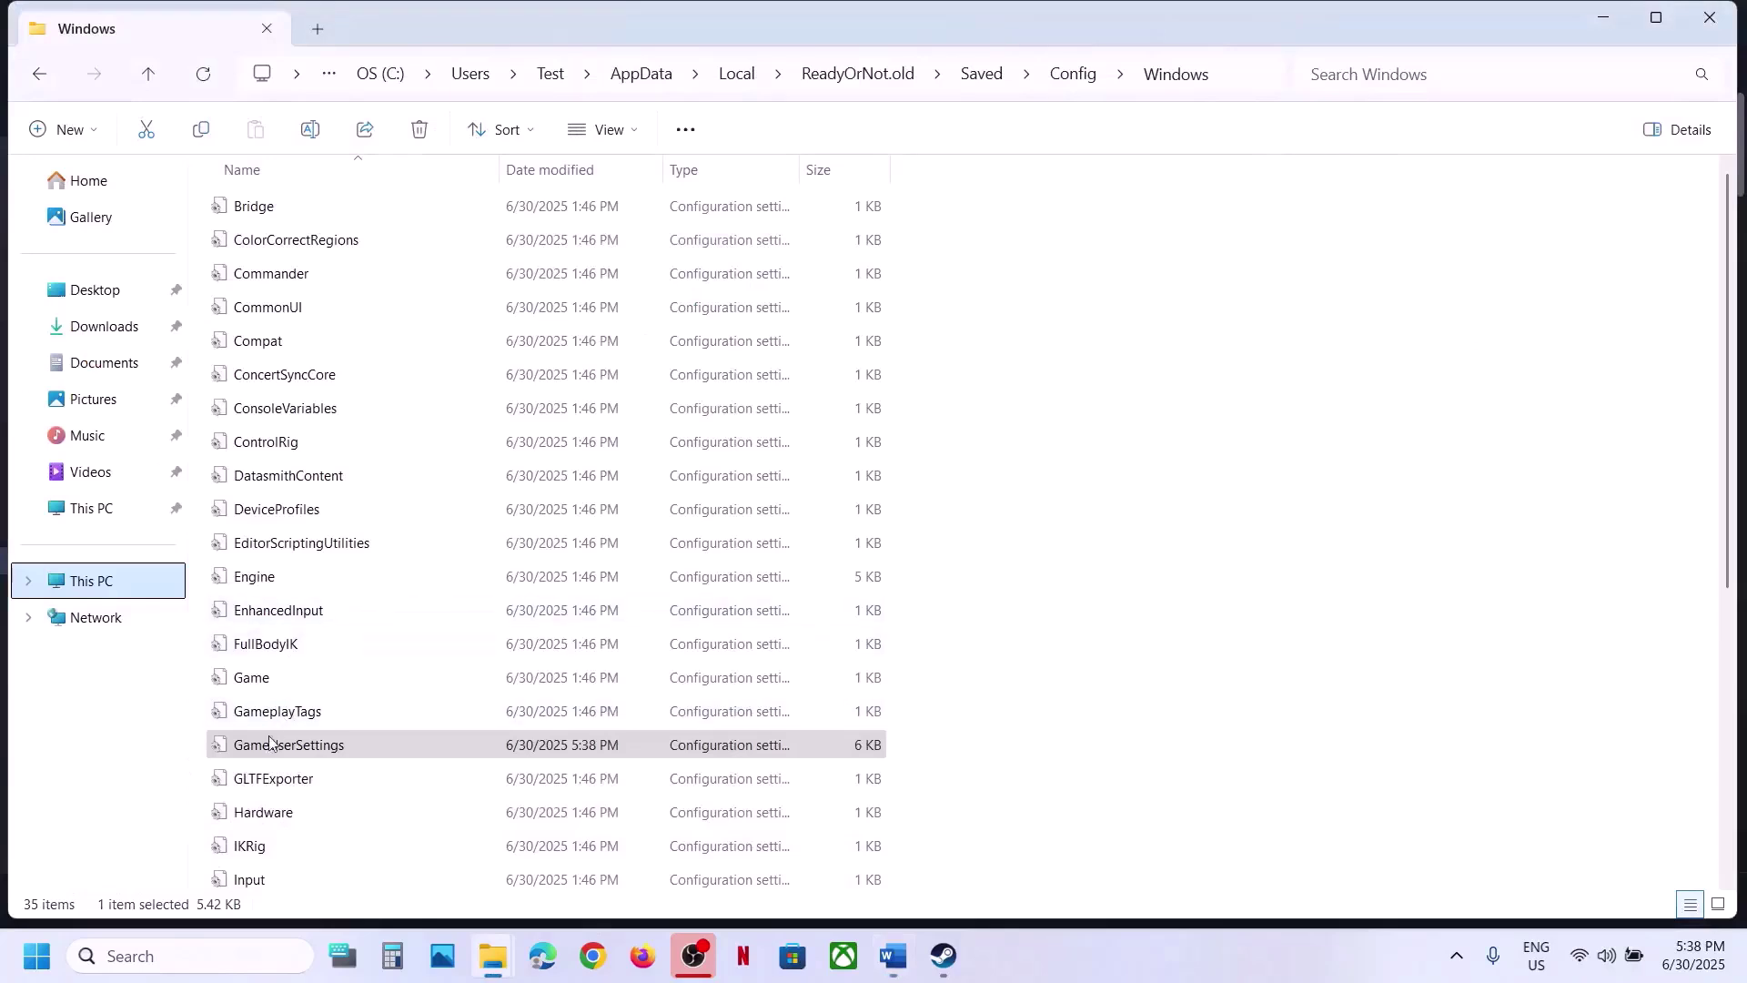
pyautogui.rightClick(314, 747)
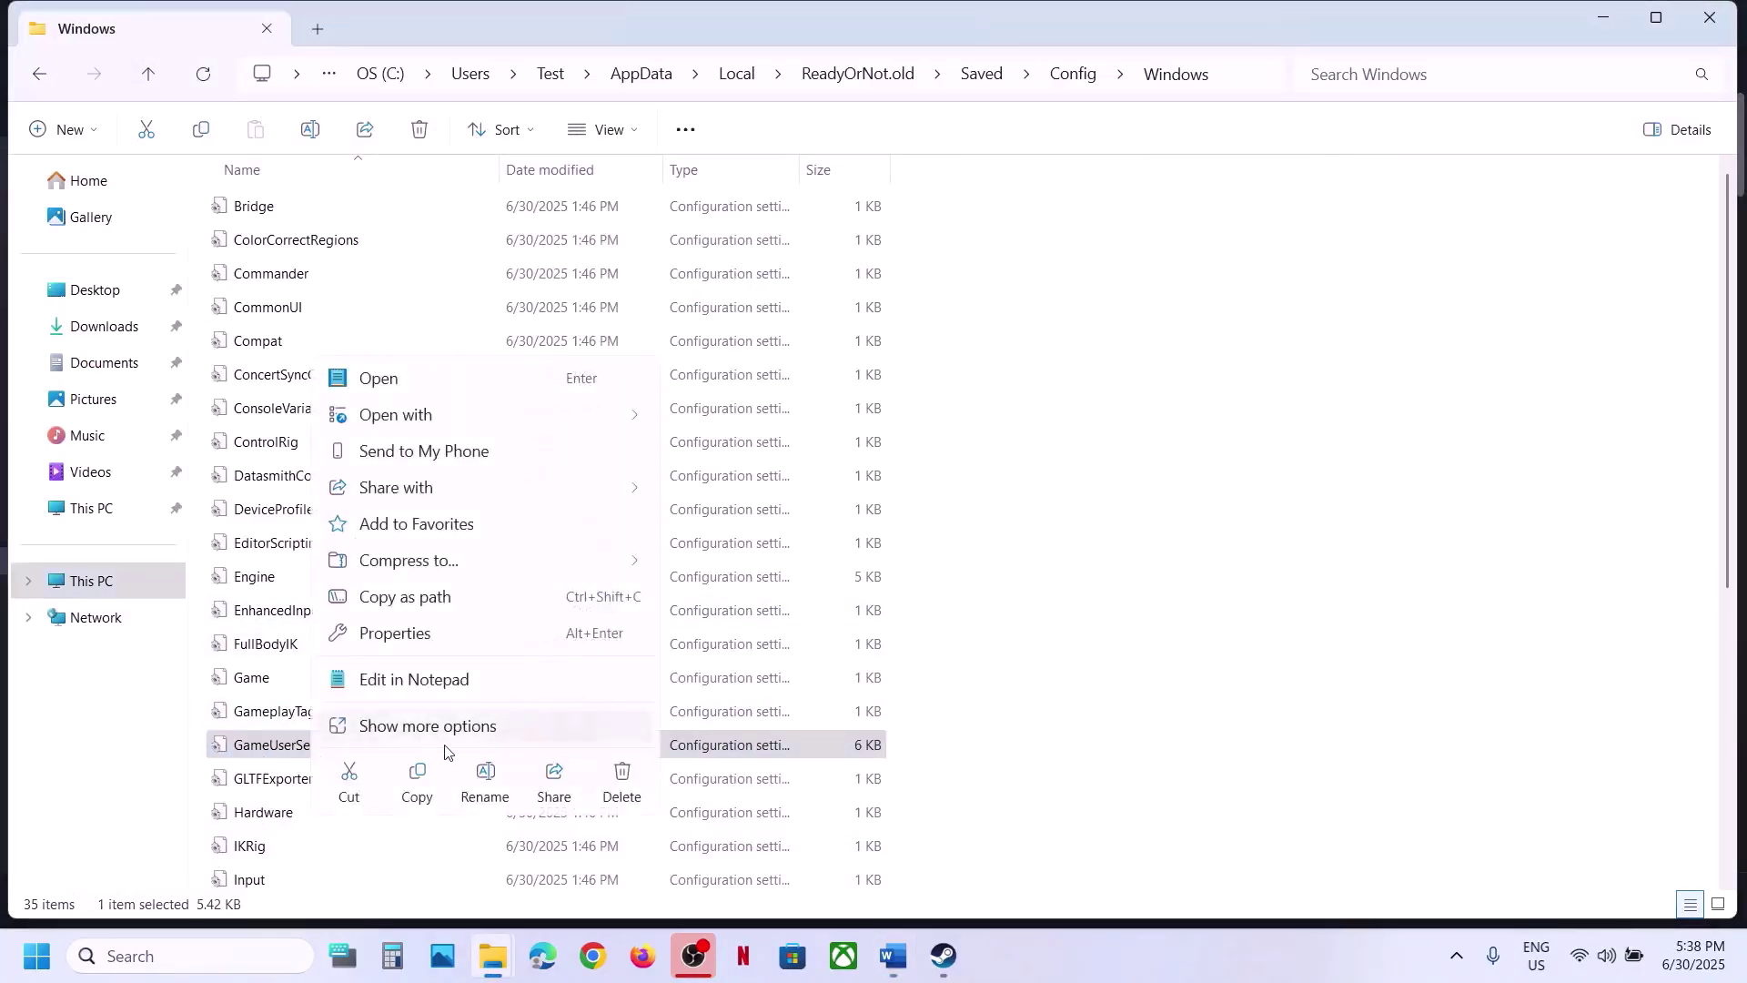
pyautogui.click(400, 635)
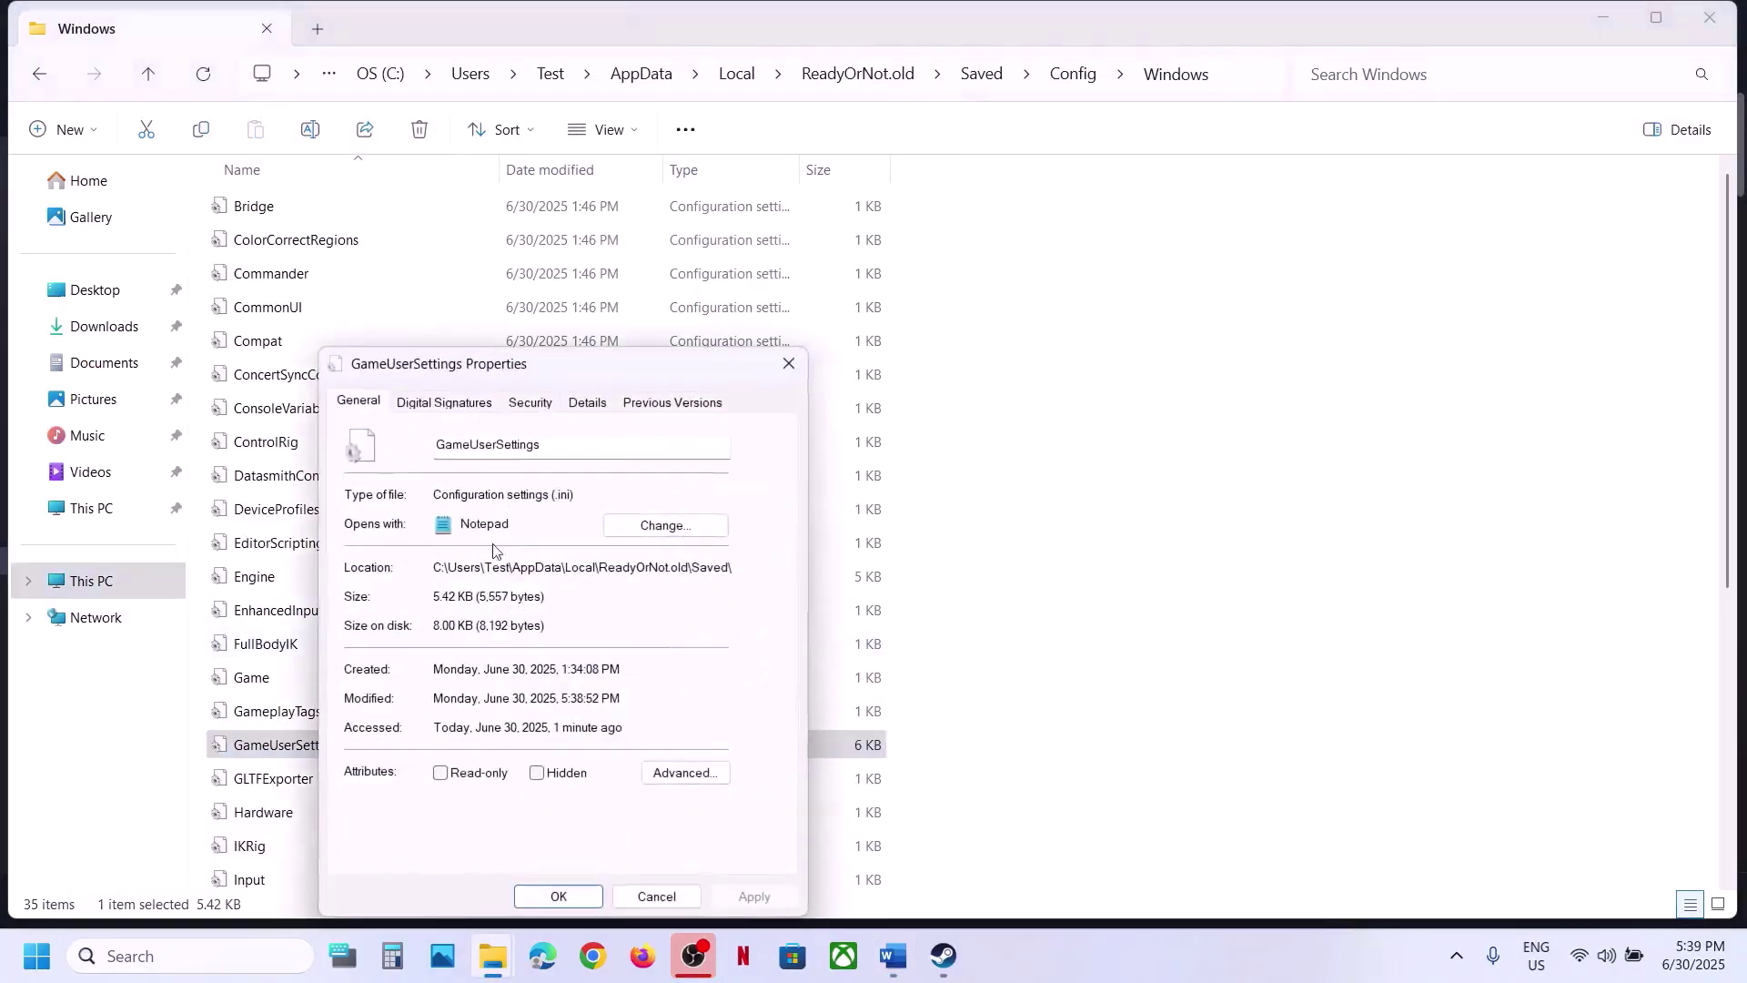
pyautogui.click(445, 774)
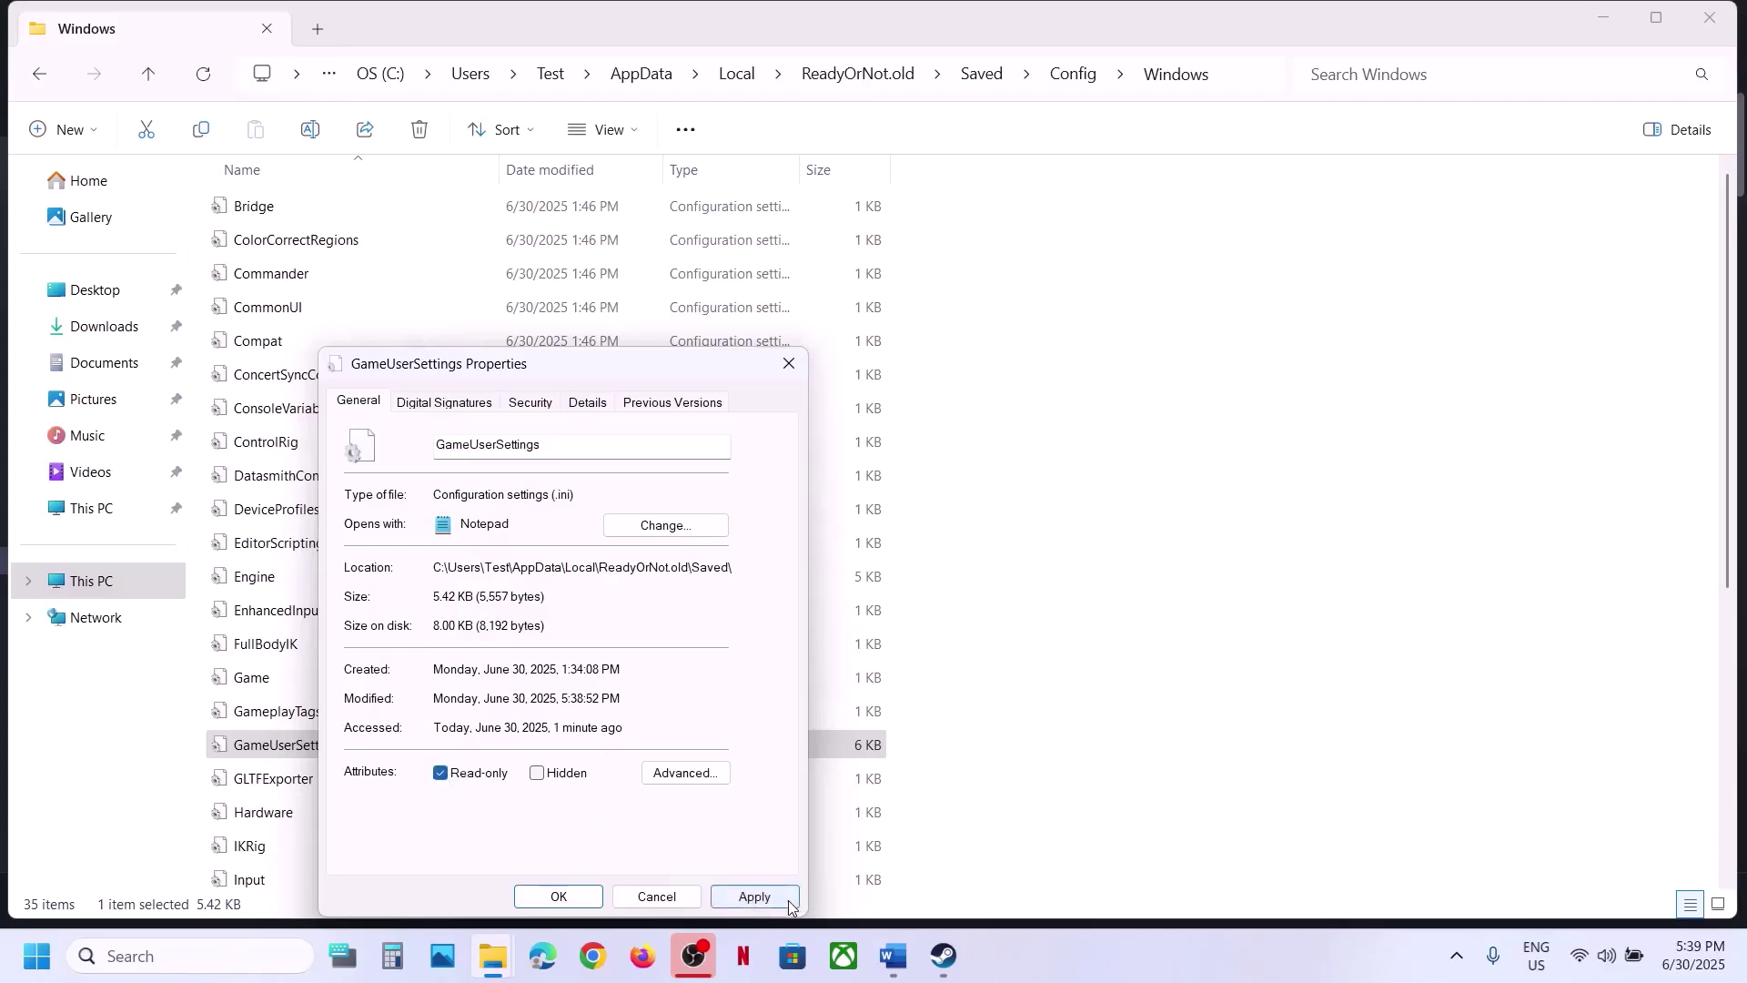
pyautogui.click(753, 898)
pyautogui.click(571, 899)
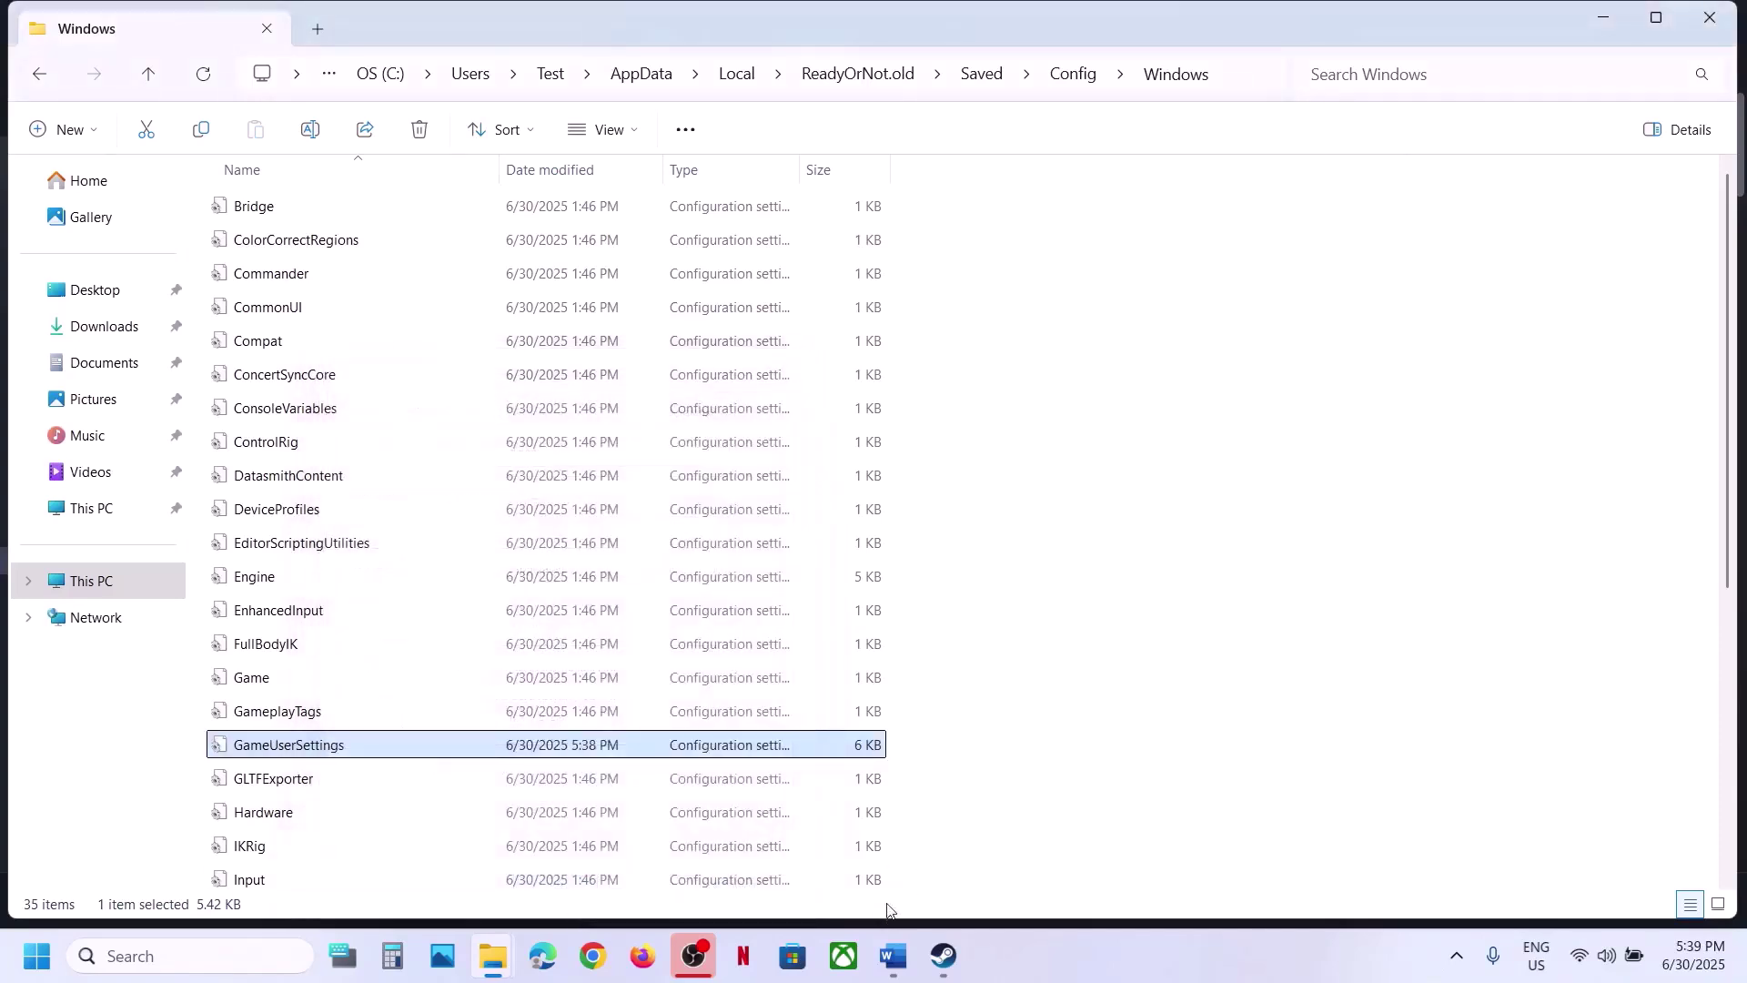
# Read step 7 in the Word notes about running the game from its installation folder, and return to the Steam library
pyautogui.click(942, 957)
pyautogui.click(905, 968)
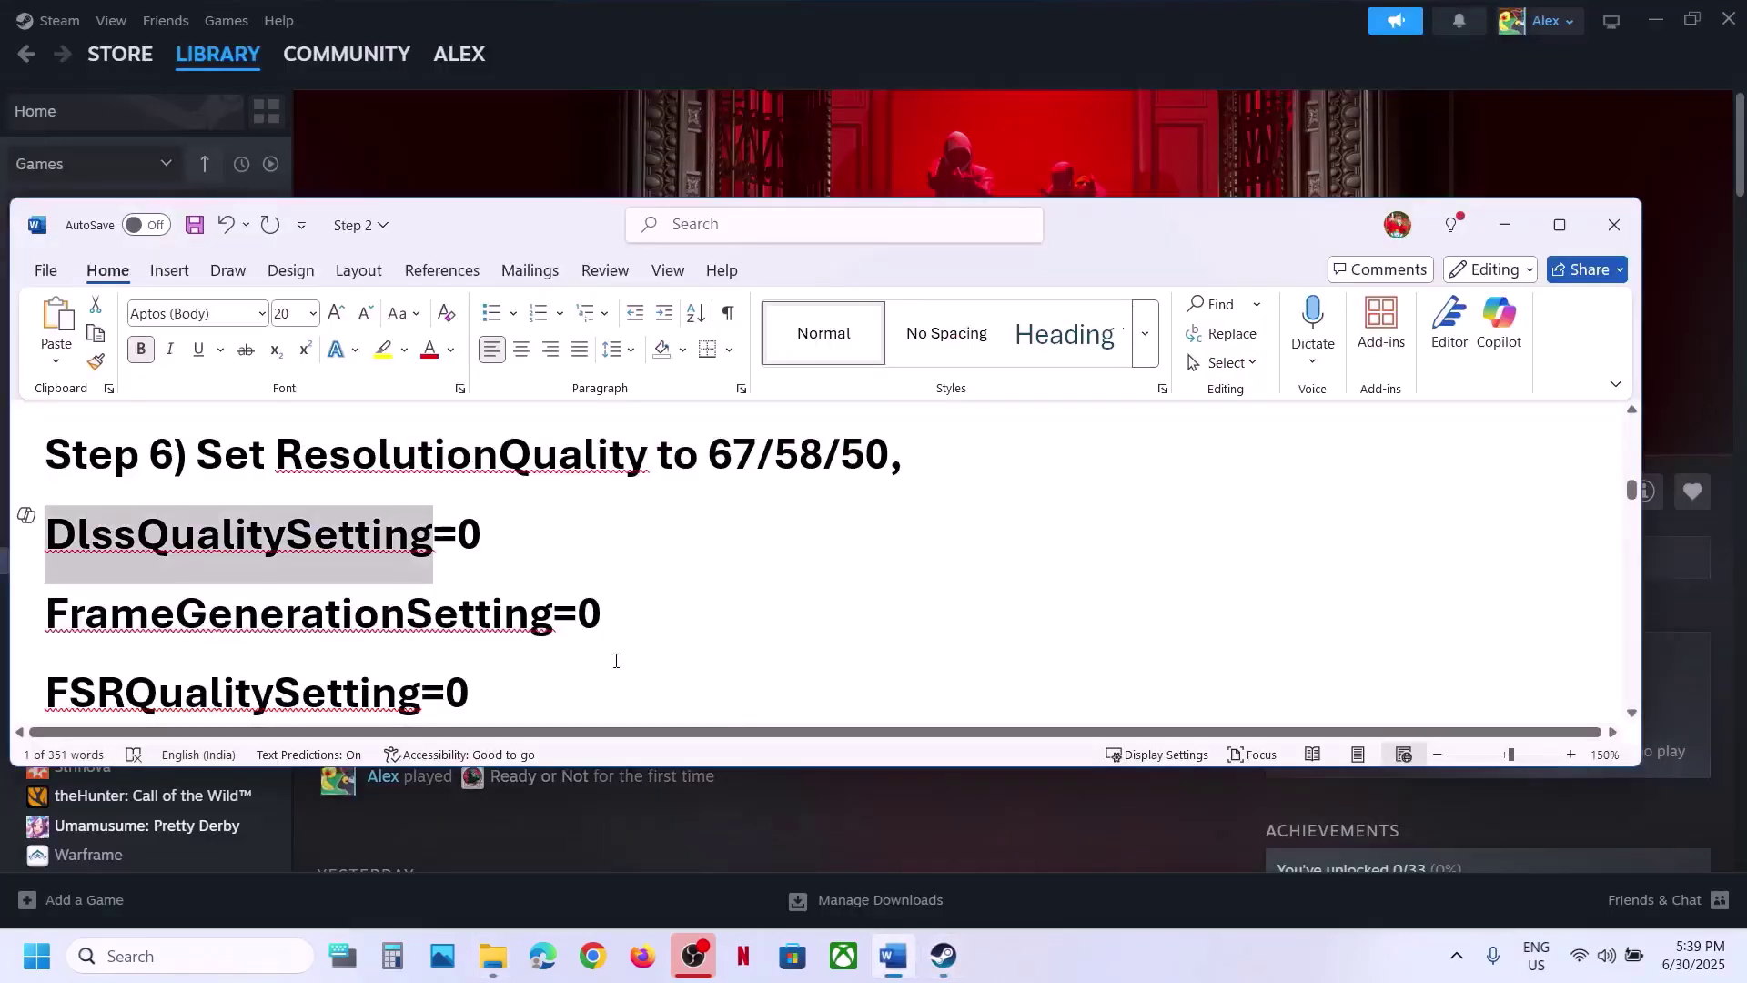
pyautogui.scroll(-3, 593, 655)
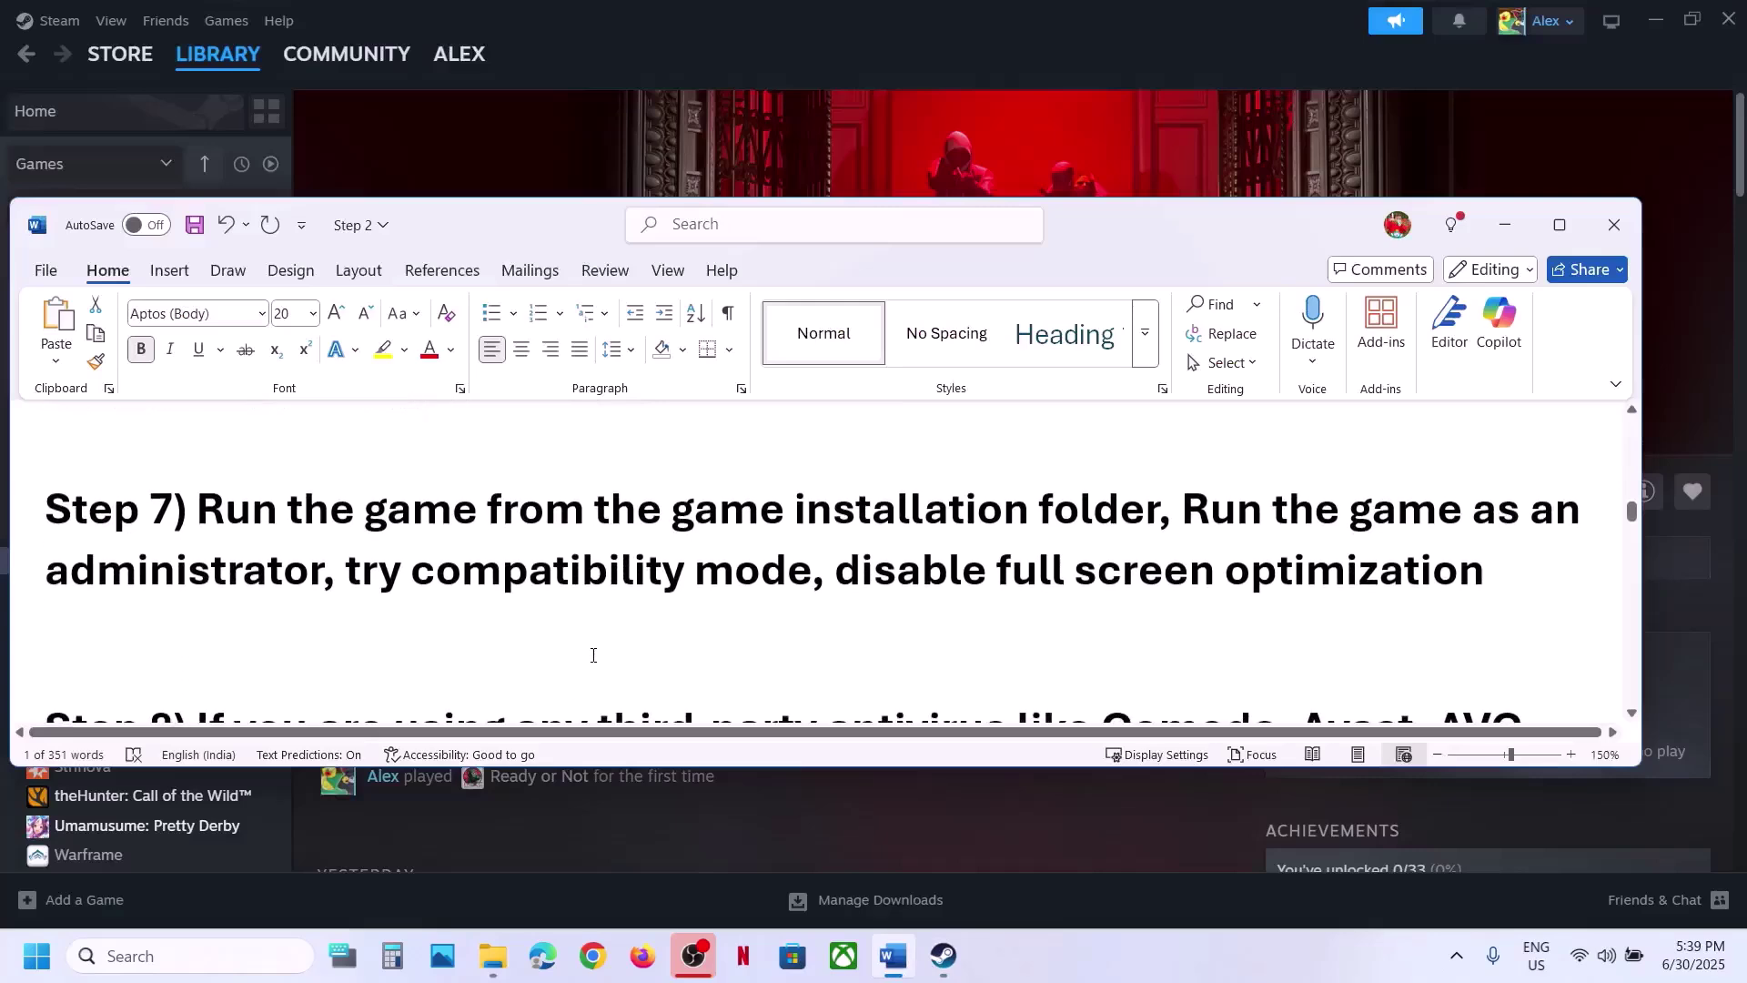
pyautogui.scroll(1, 594, 655)
pyautogui.moveTo(245, 573); pyautogui.dragTo(1173, 582)
pyautogui.click(915, 136)
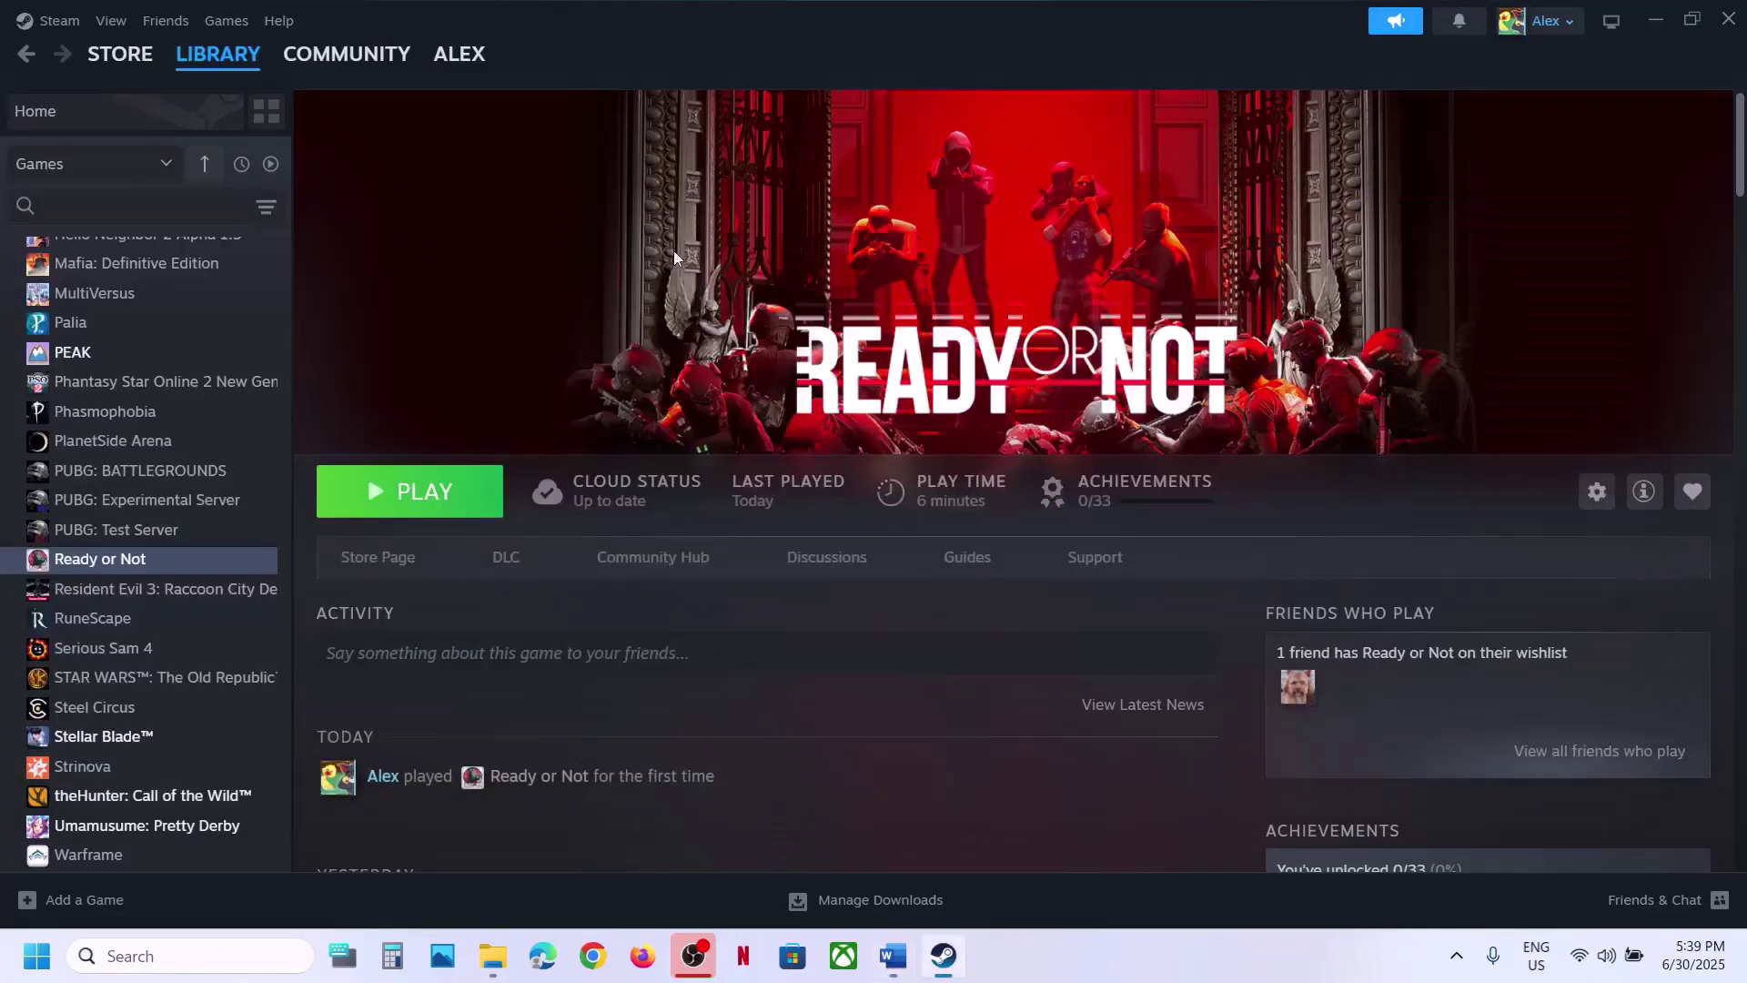
# Browse Ready or Not's local files from the Steam library and select ReadyOrNot-Win64-Shipping in the ReadyOrNot\Binaries\Win64 folder
pyautogui.rightClick(159, 564)
pyautogui.moveTo(214, 690)
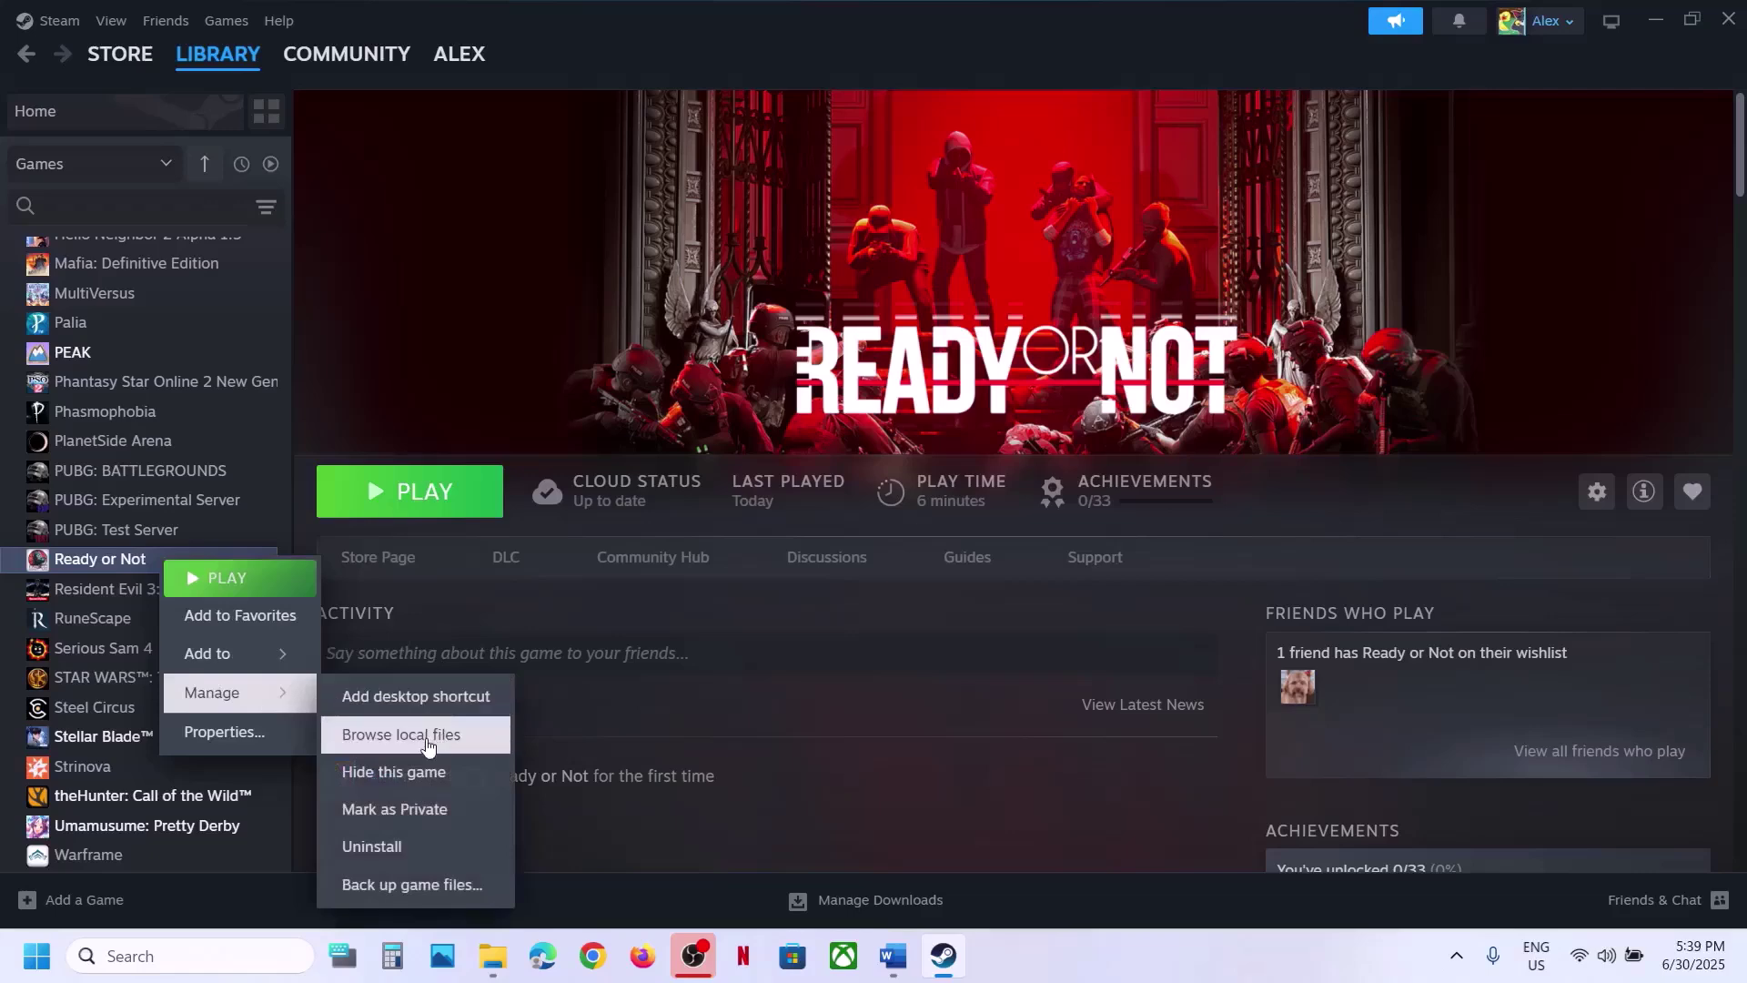
pyautogui.click(426, 733)
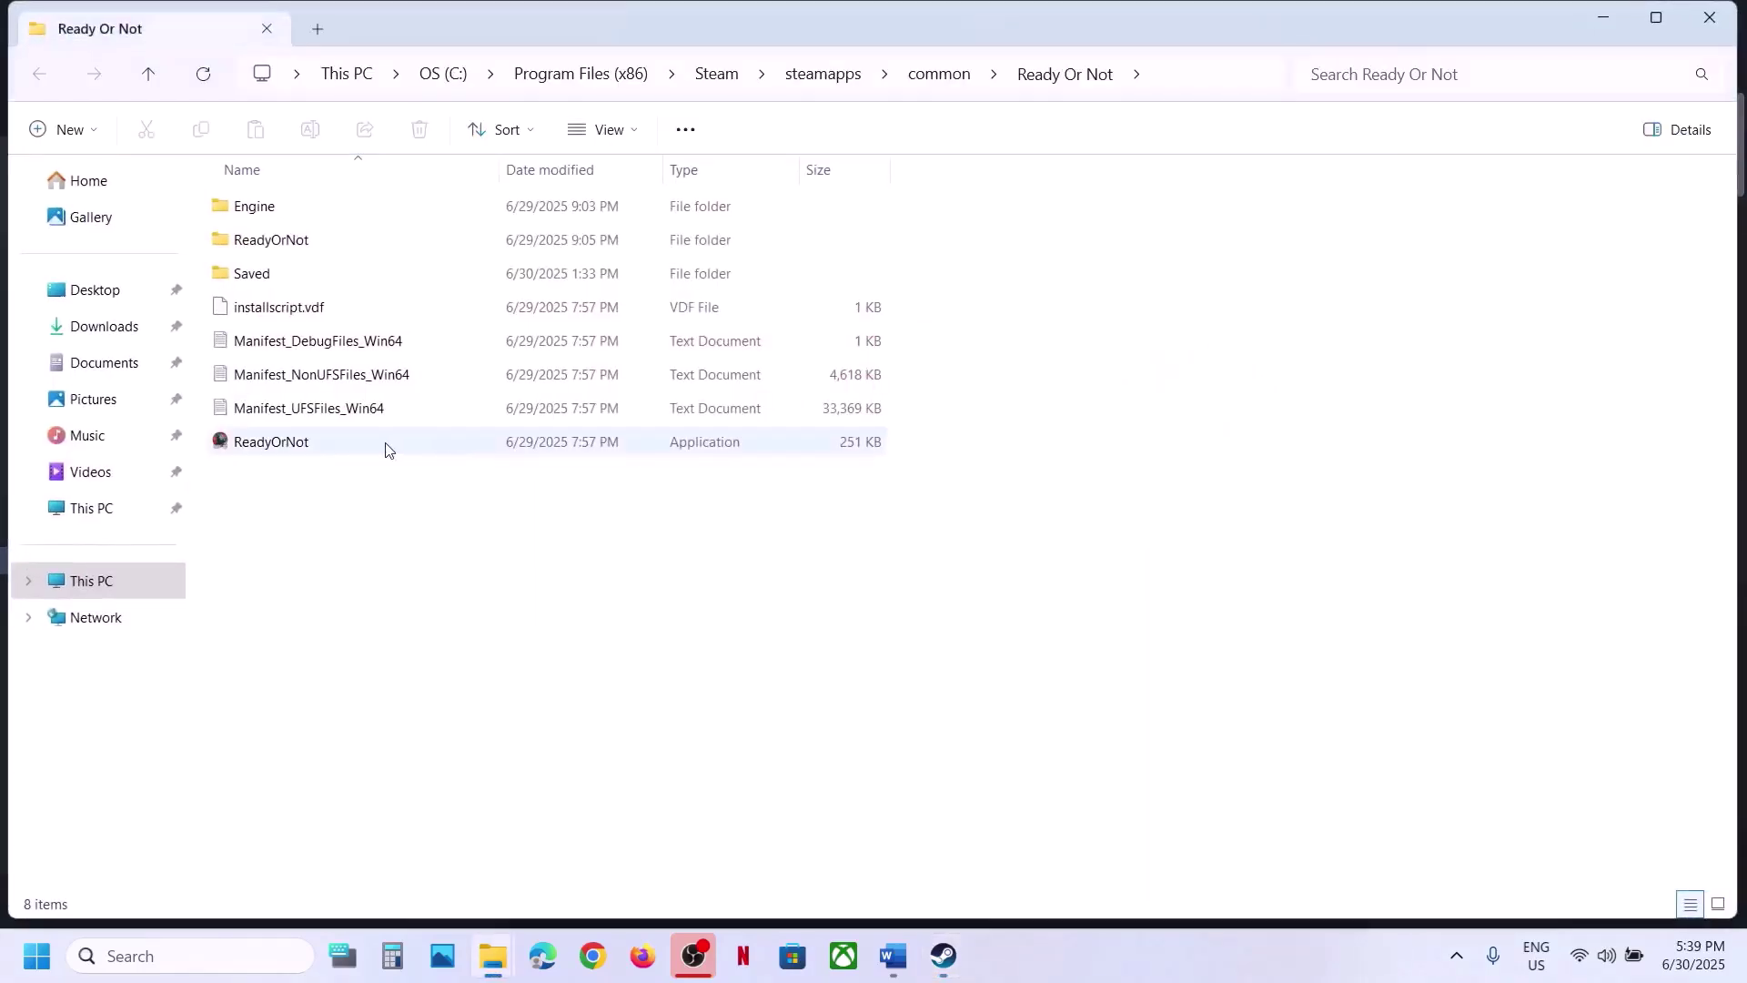
pyautogui.doubleClick(258, 239)
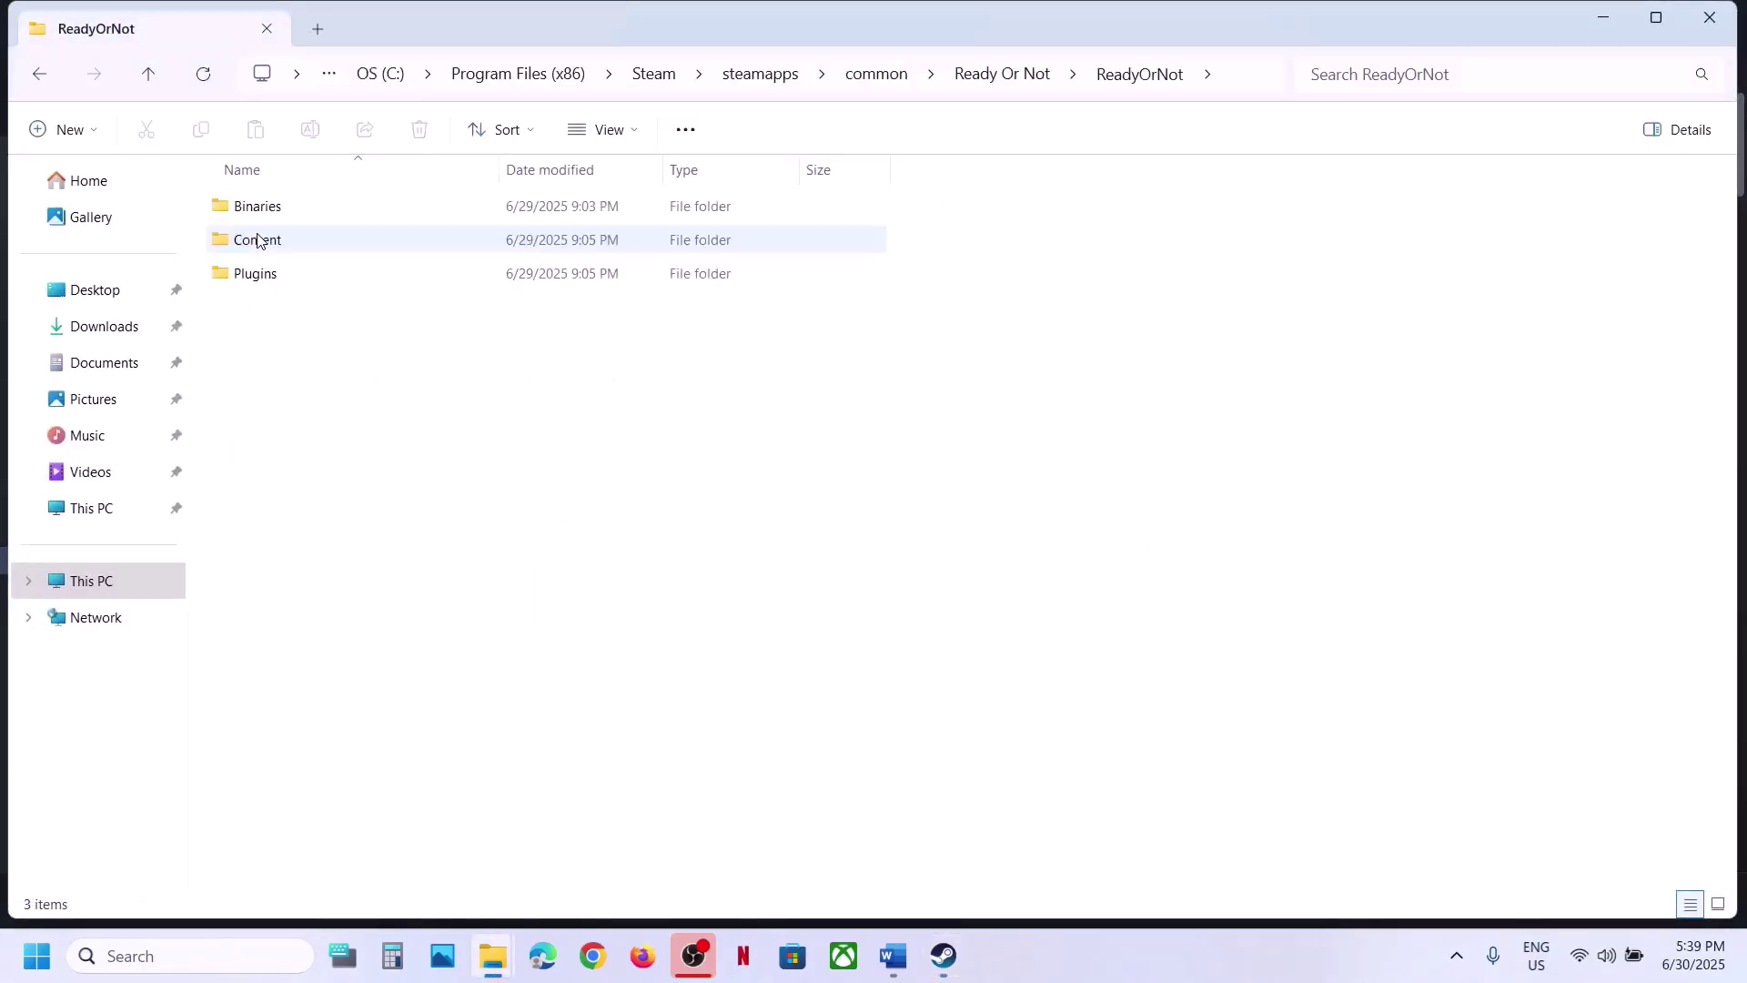
pyautogui.doubleClick(257, 219)
pyautogui.click(257, 219)
pyautogui.doubleClick(257, 219)
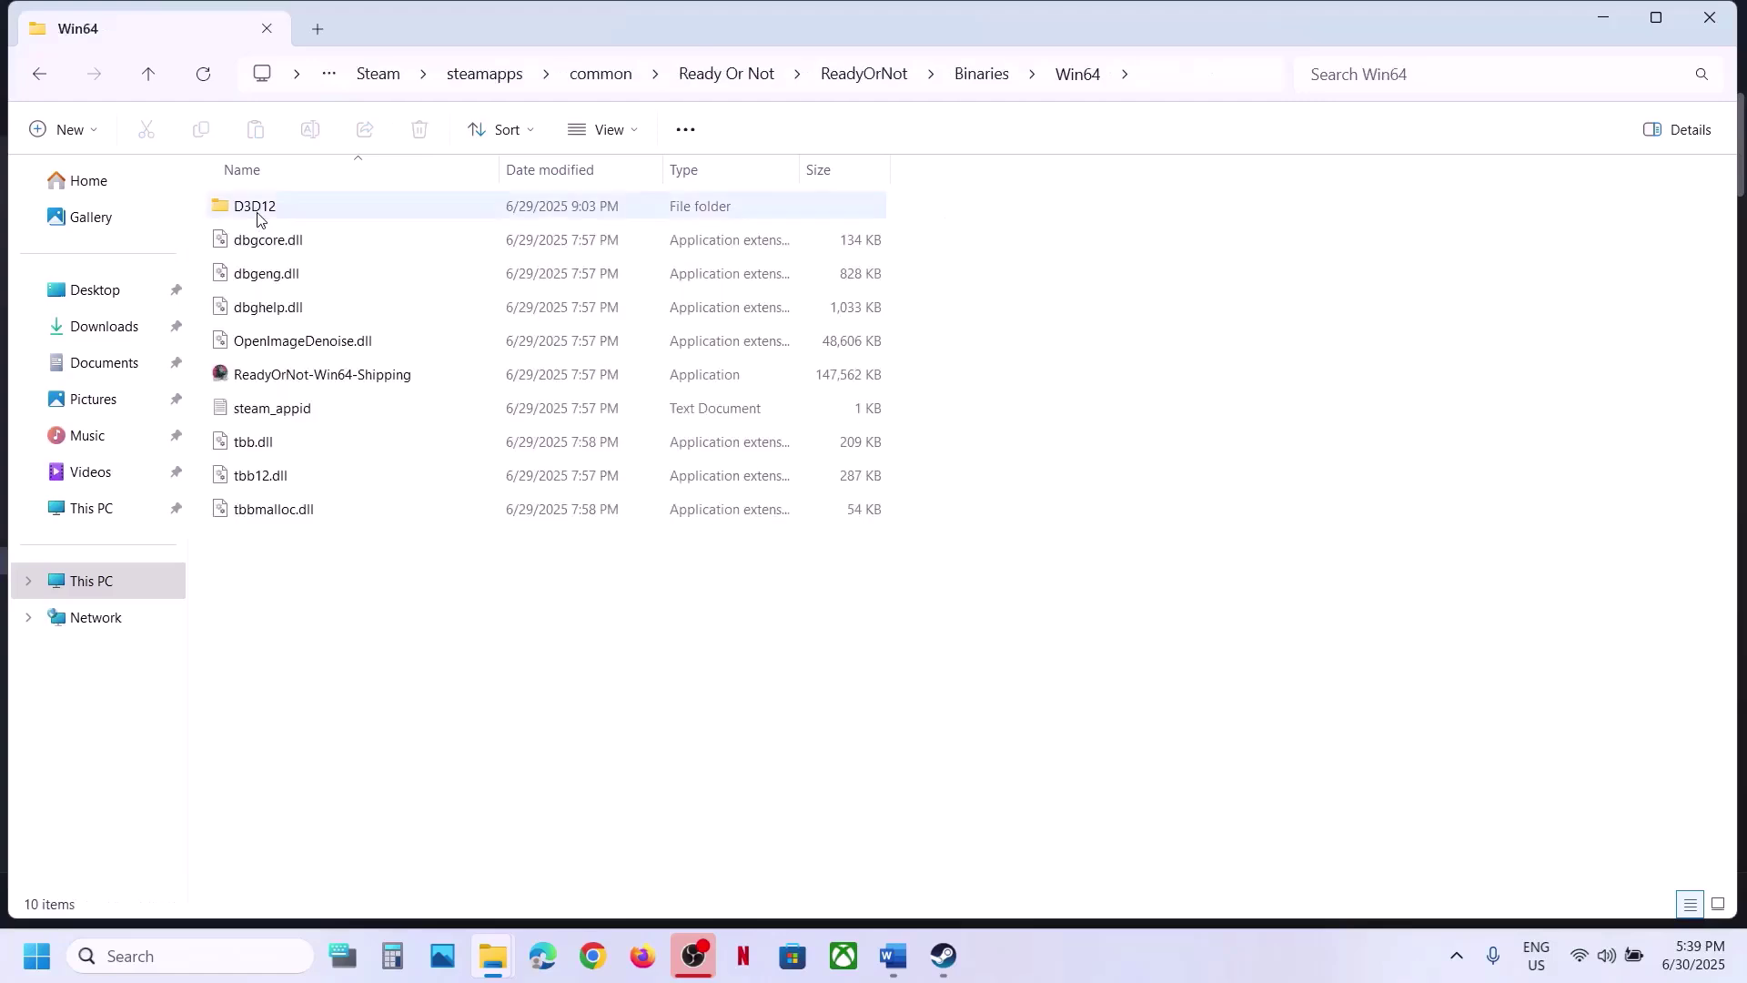
pyautogui.click(354, 384)
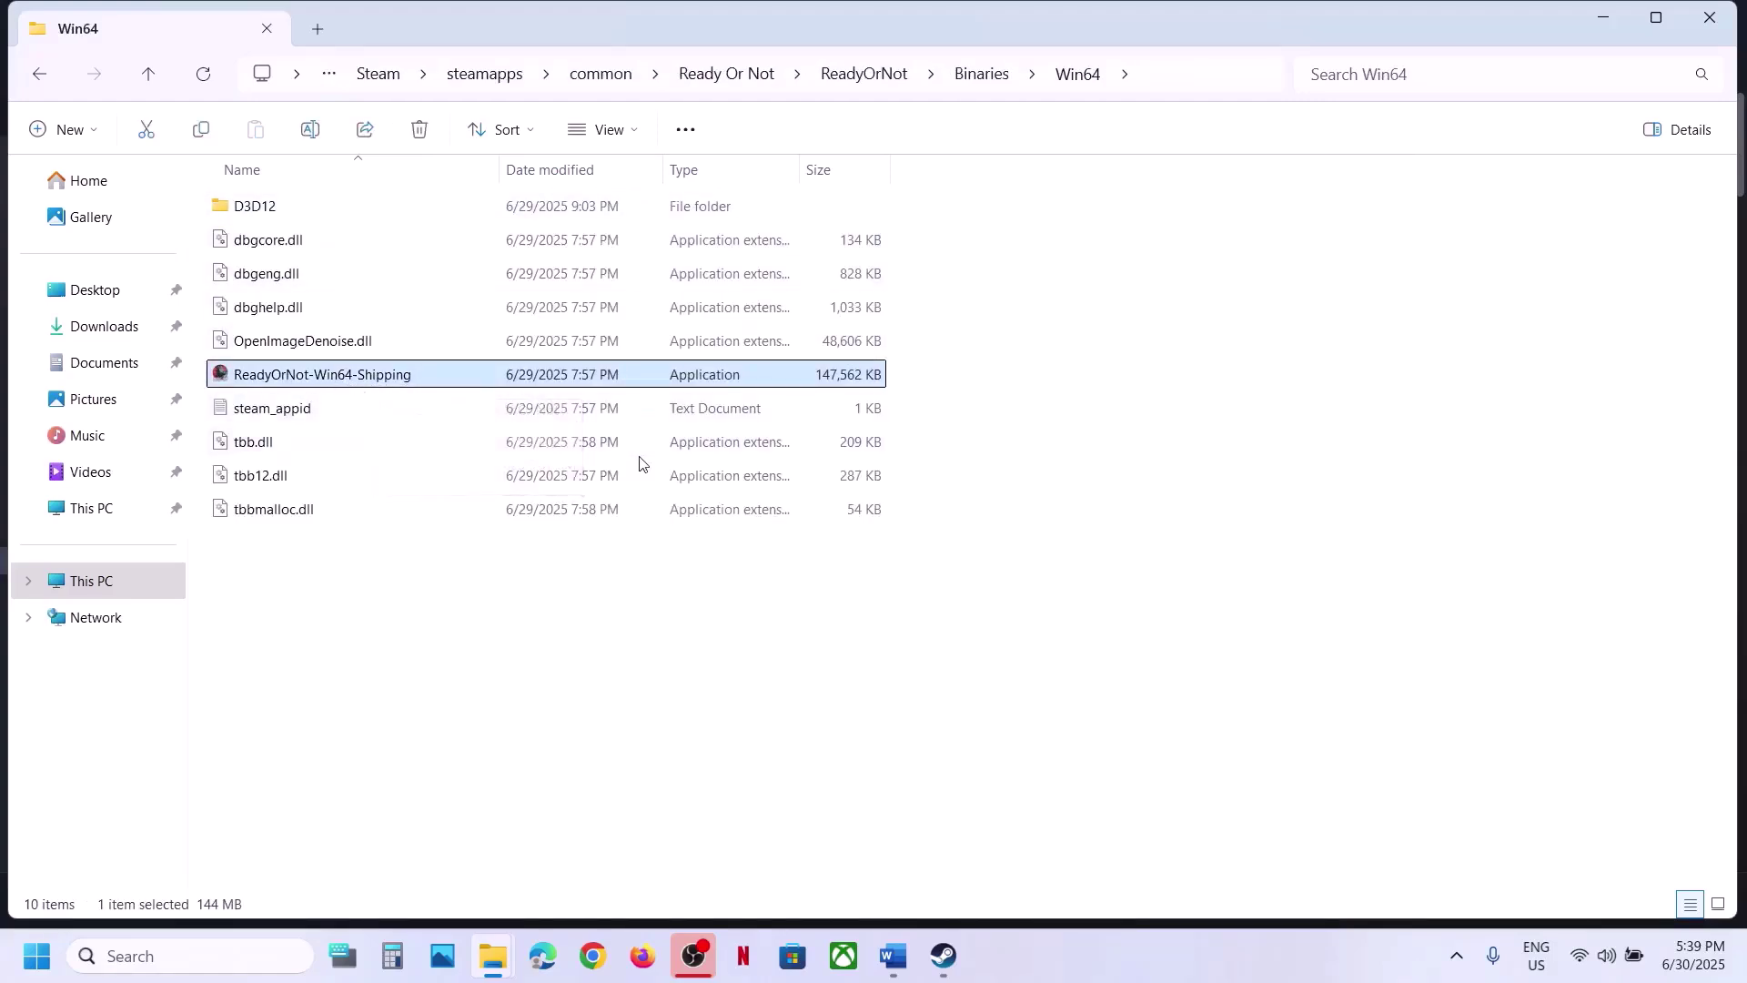
# Read the rest of step 7 in the Word notes about administrator, compatibility and fullscreen options, and return to the Win64 folder
pyautogui.click(891, 962)
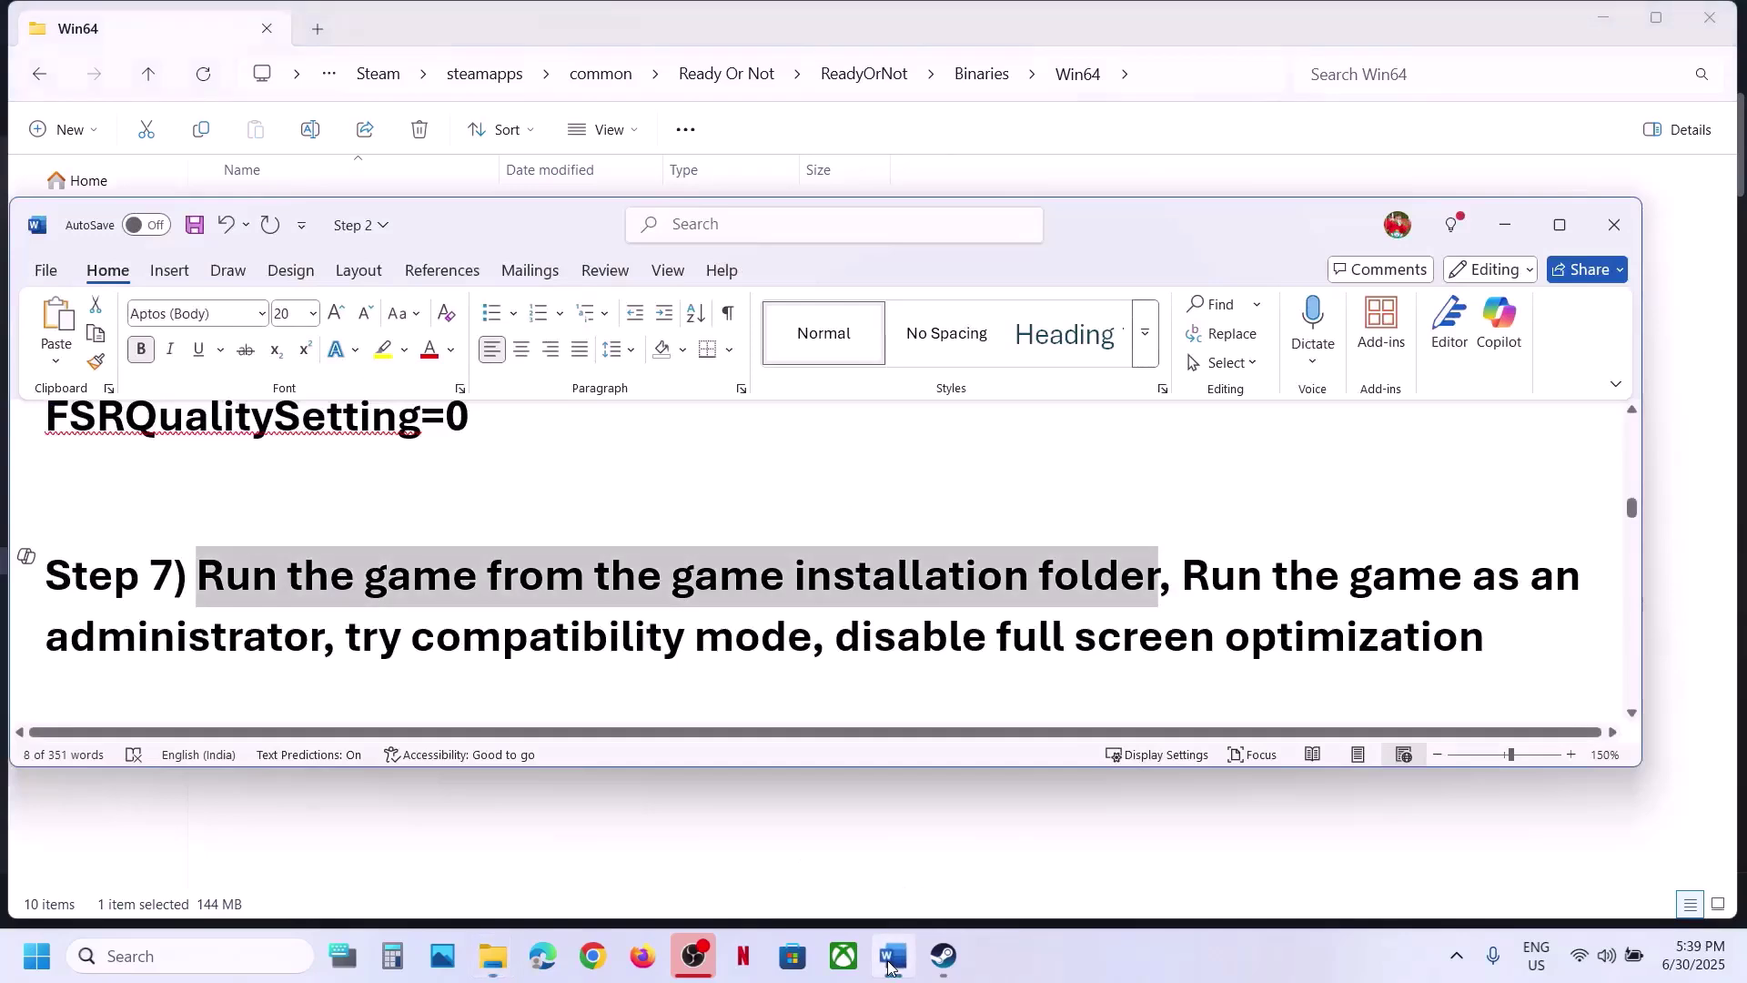
pyautogui.moveTo(1183, 573); pyautogui.dragTo(833, 793)
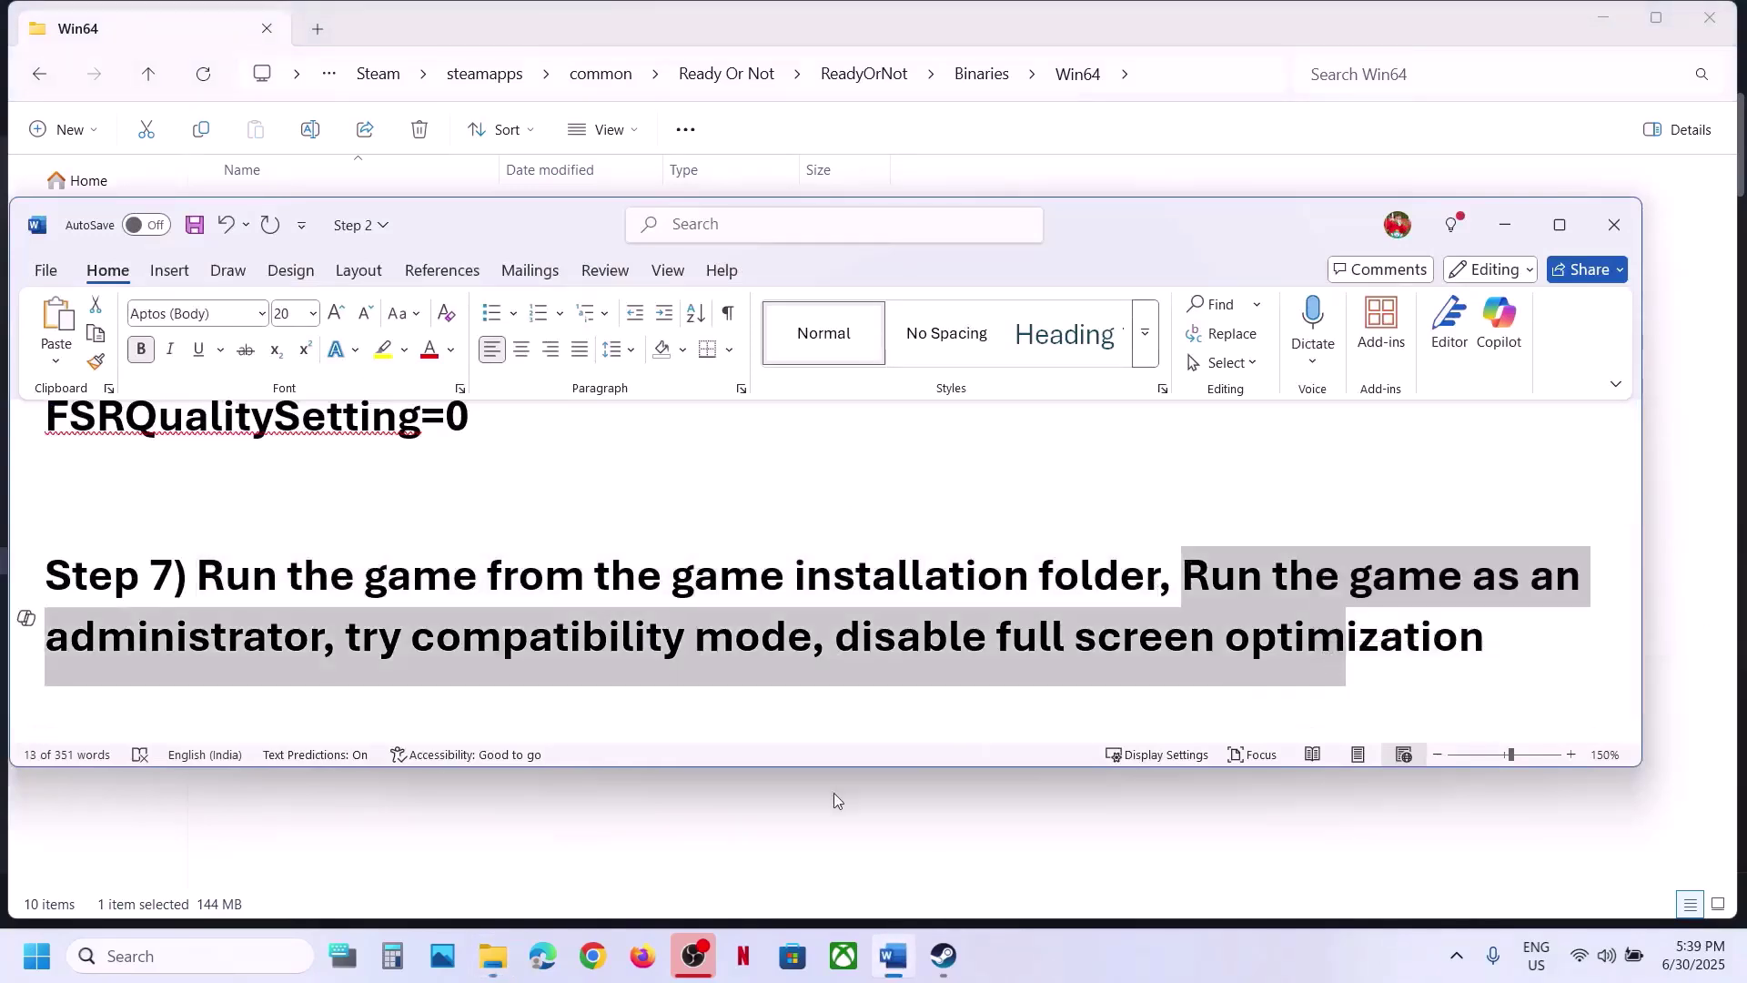
pyautogui.click(834, 794)
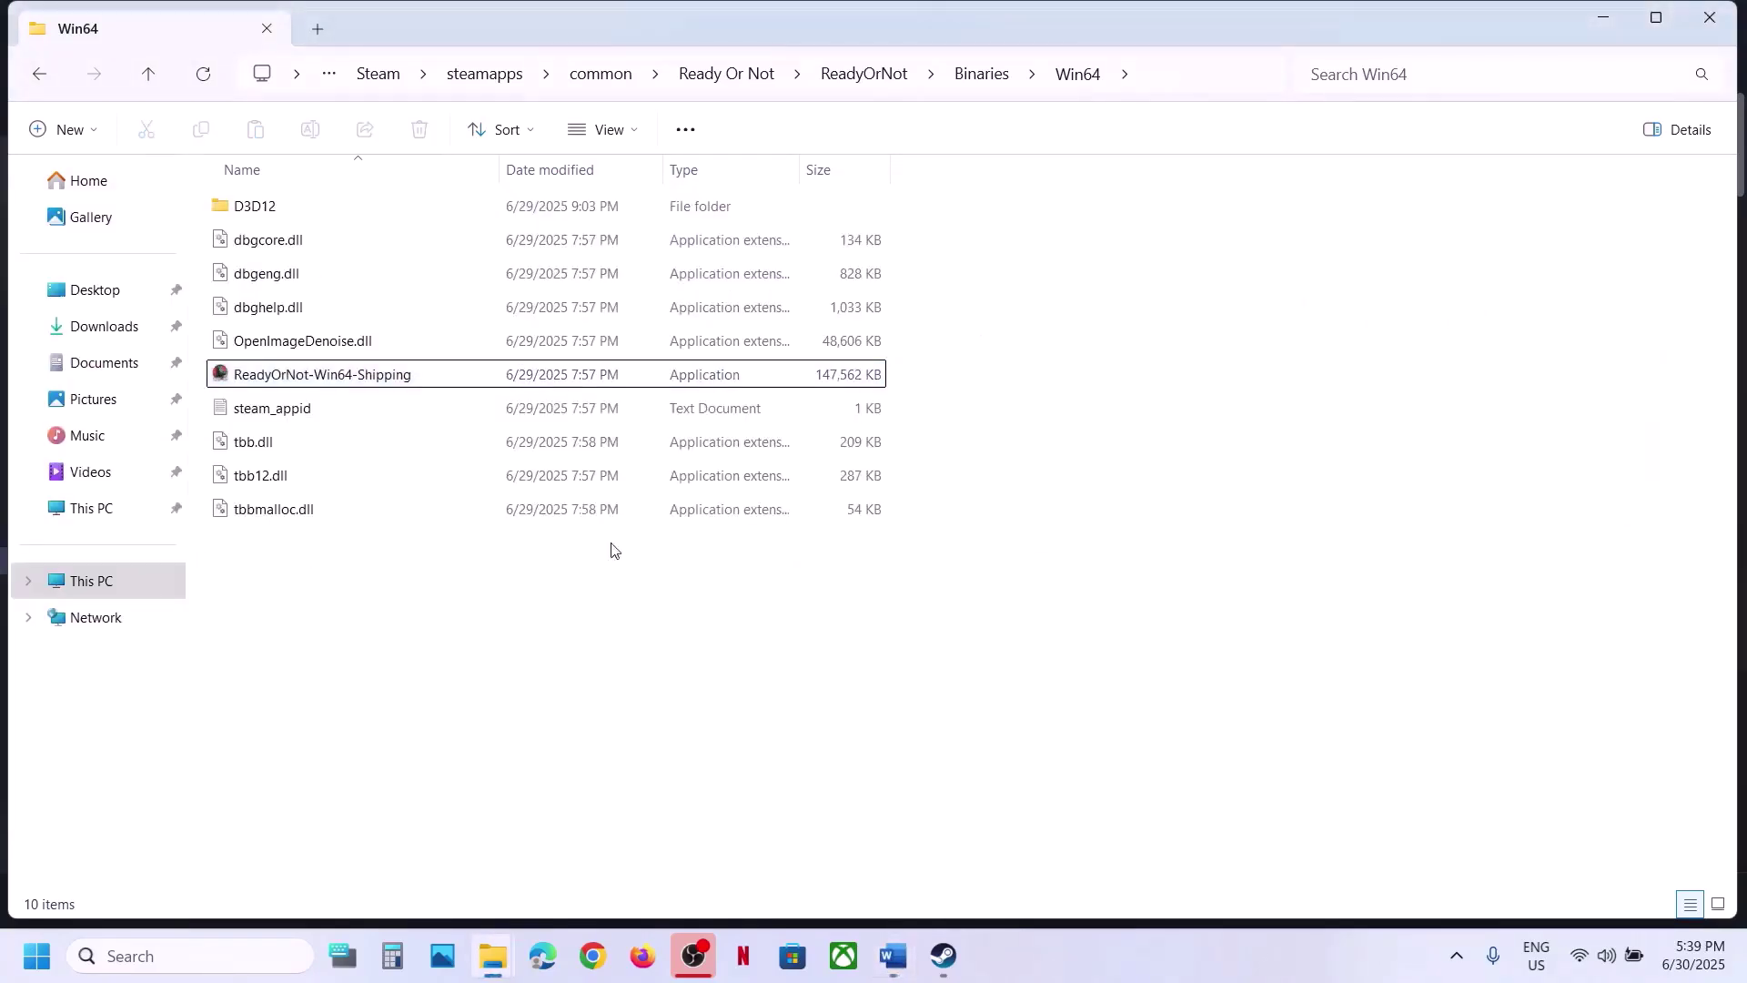
# Set ReadyOrNot-Win64-Shipping to run as an administrator in its compatibility properties
pyautogui.rightClick(346, 381)
pyautogui.click(452, 720)
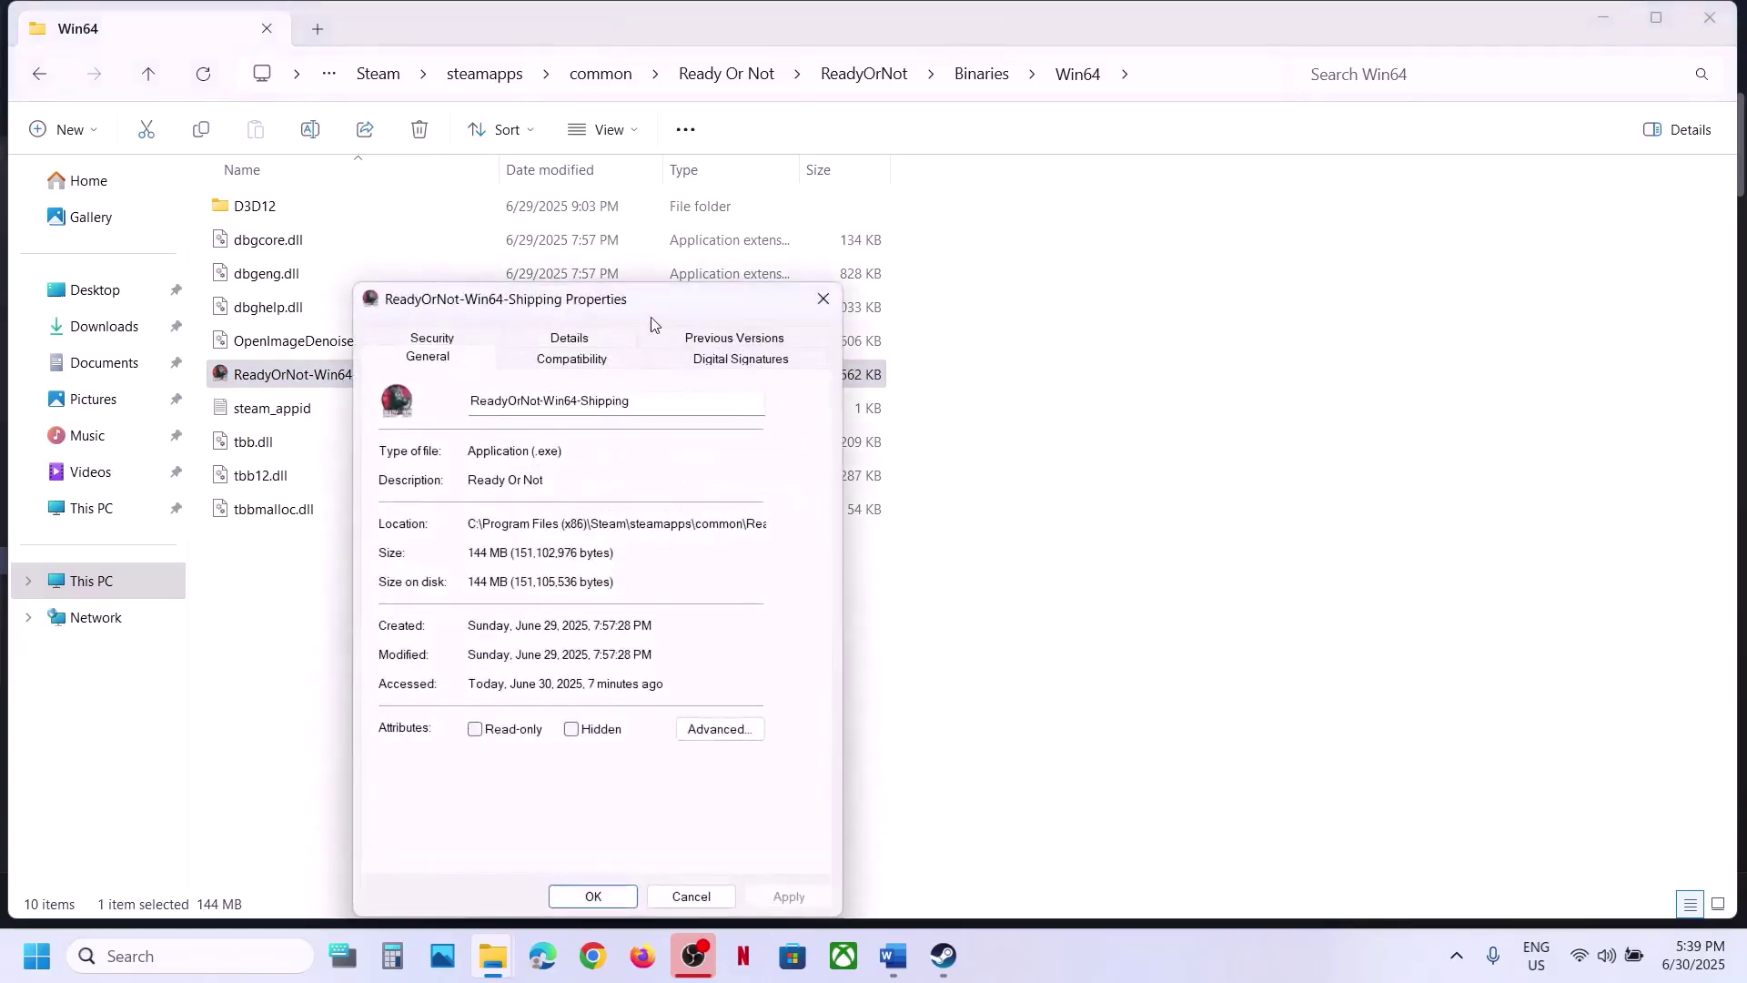
pyautogui.click(572, 359)
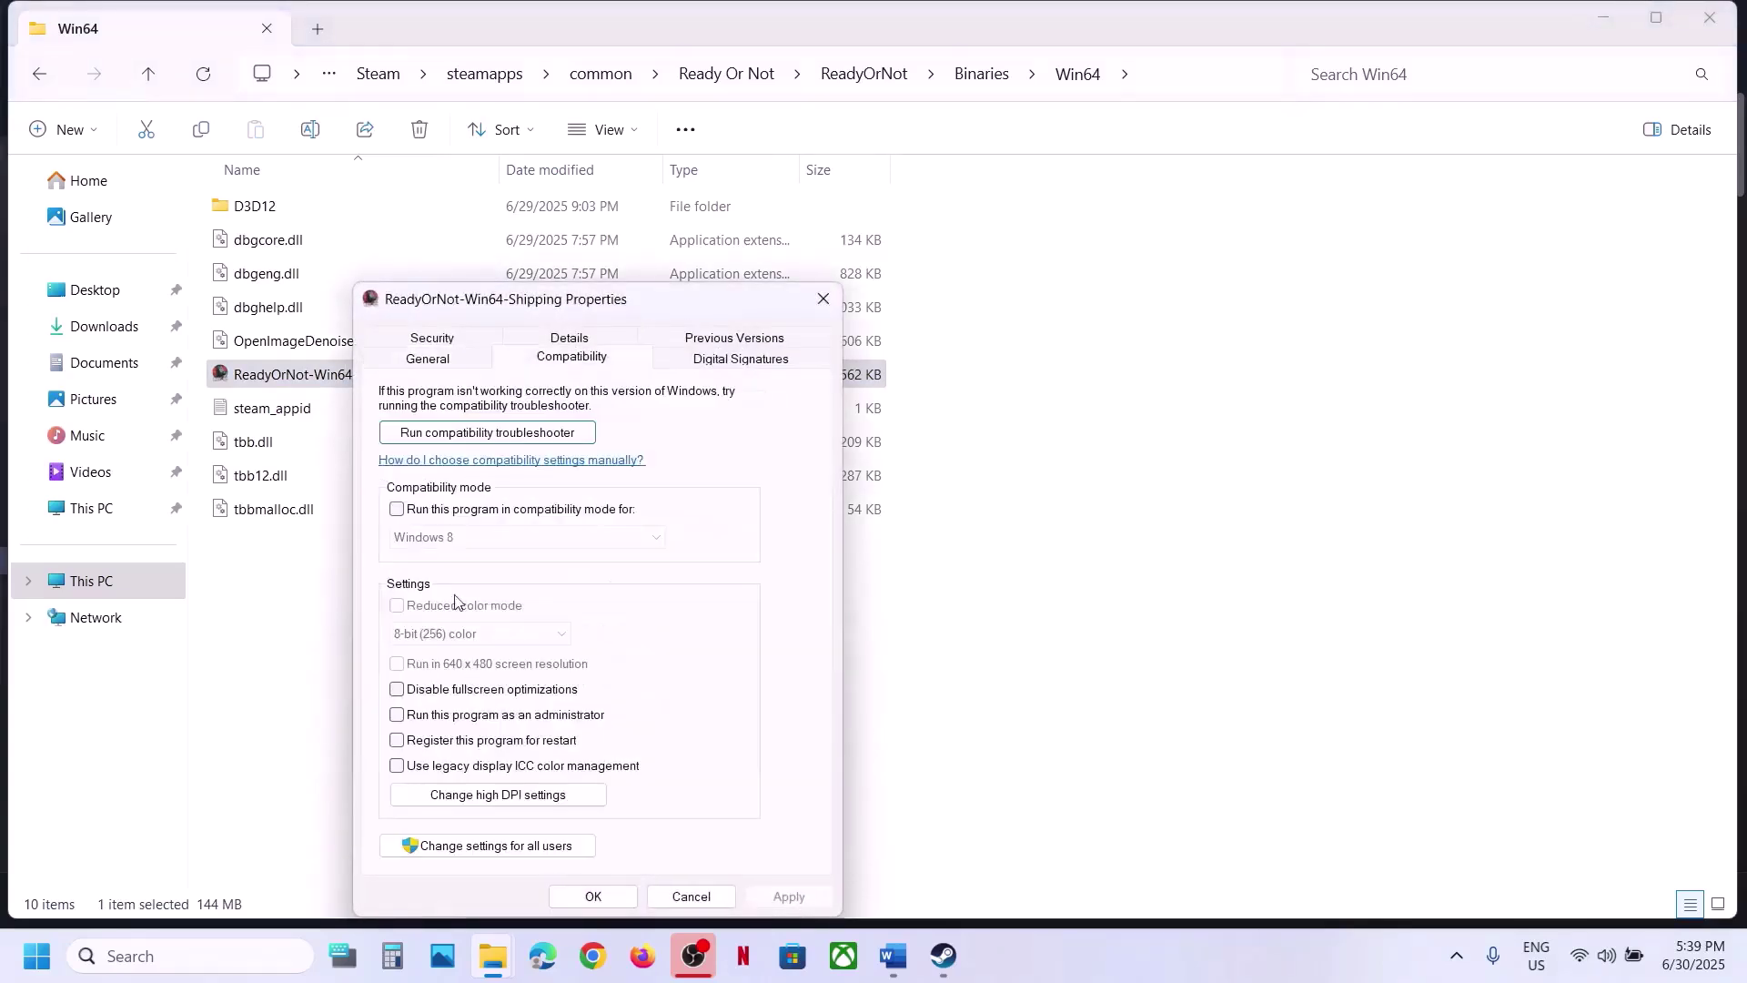
pyautogui.click(396, 716)
pyautogui.click(786, 896)
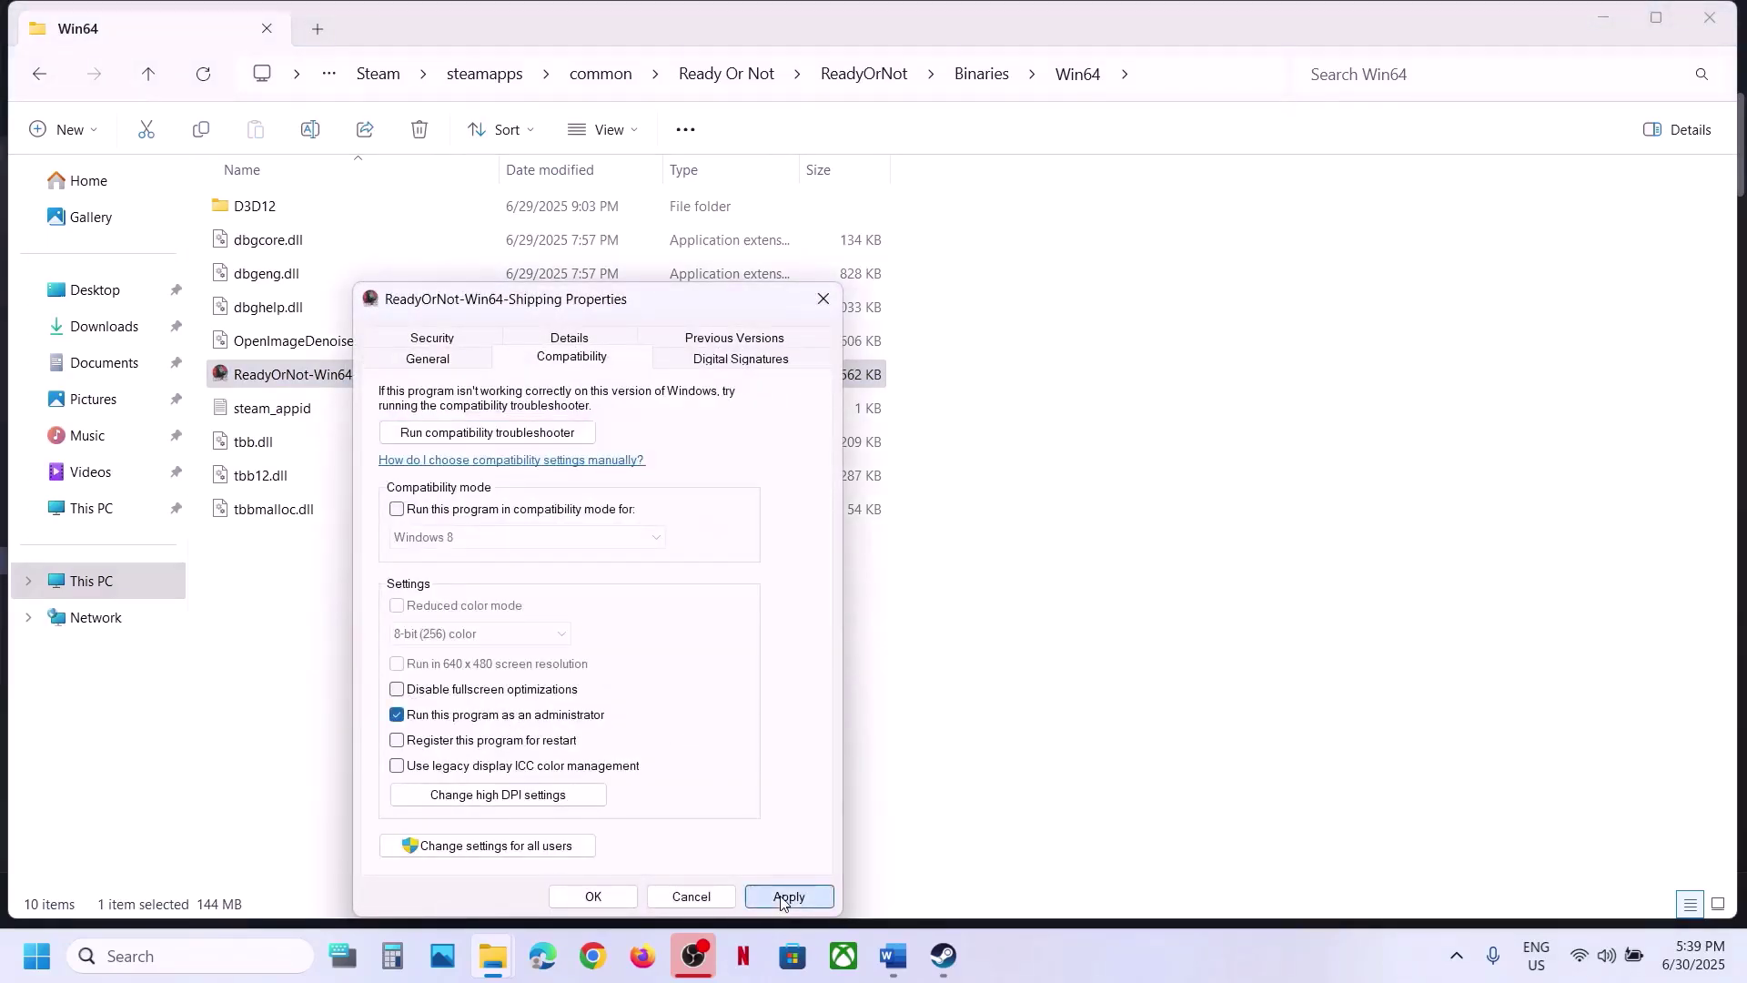
pyautogui.click(618, 906)
# Enable compatibility mode for Windows 8 in the properties of ReadyOrNot-Win64-Shipping and apply it
pyautogui.rightClick(353, 376)
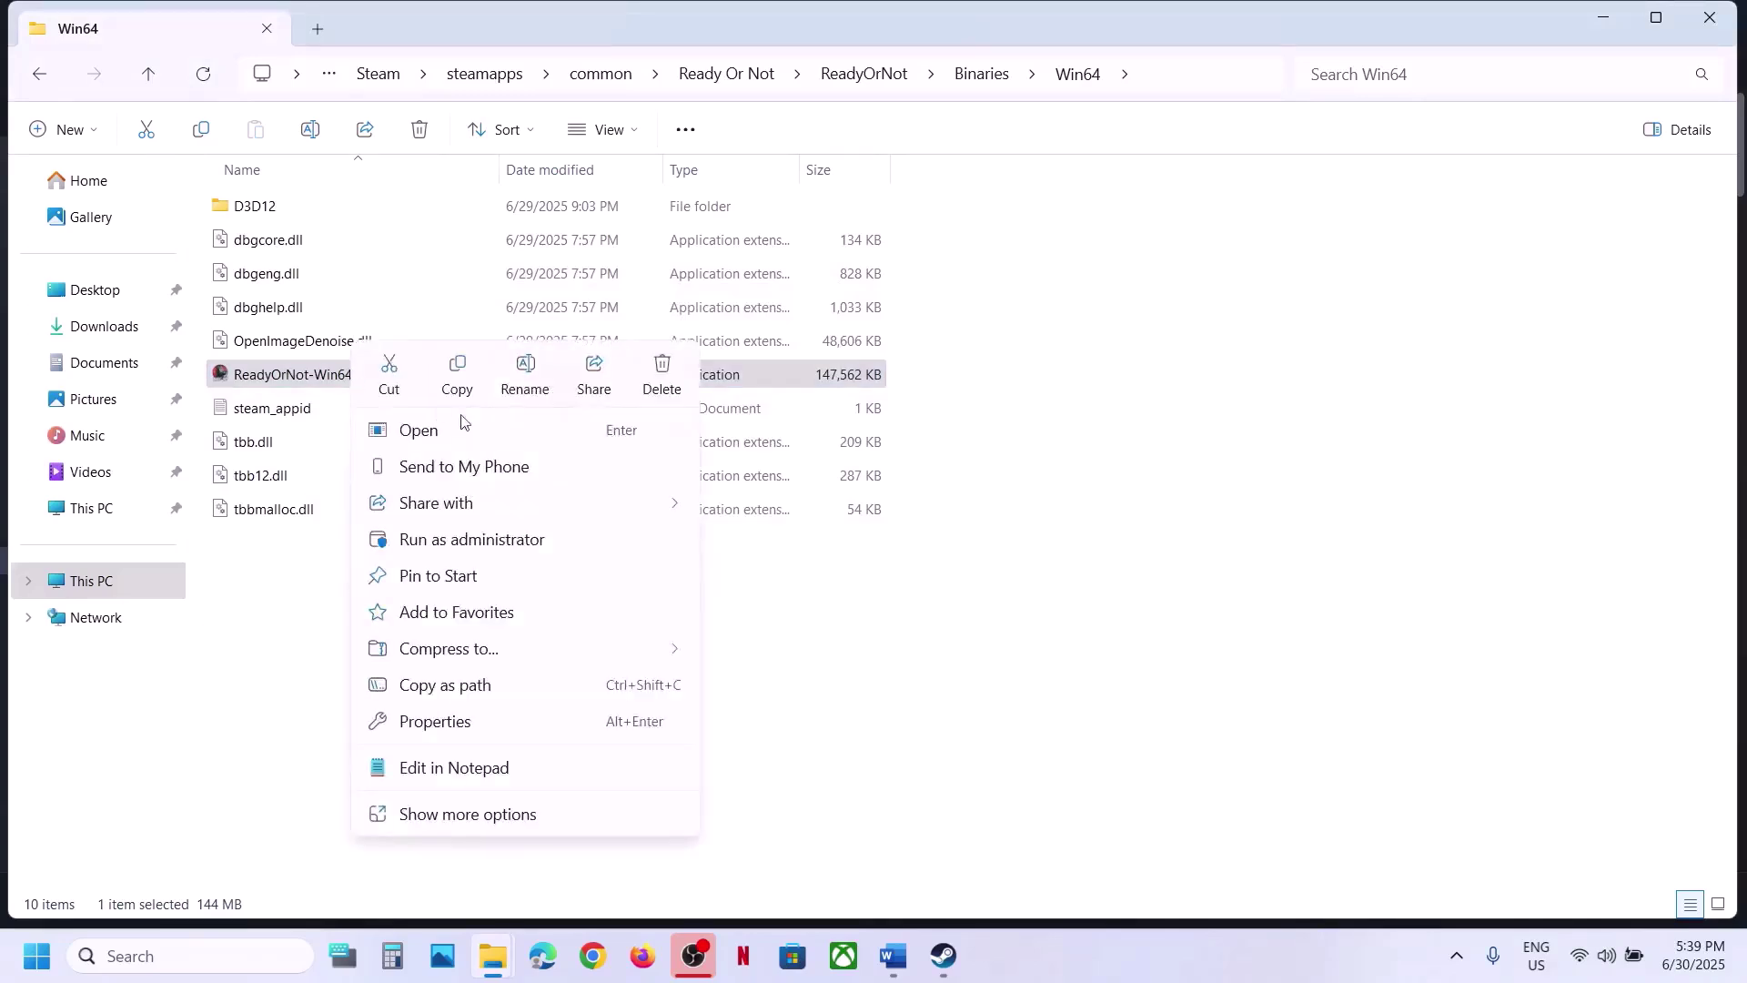
pyautogui.click(458, 719)
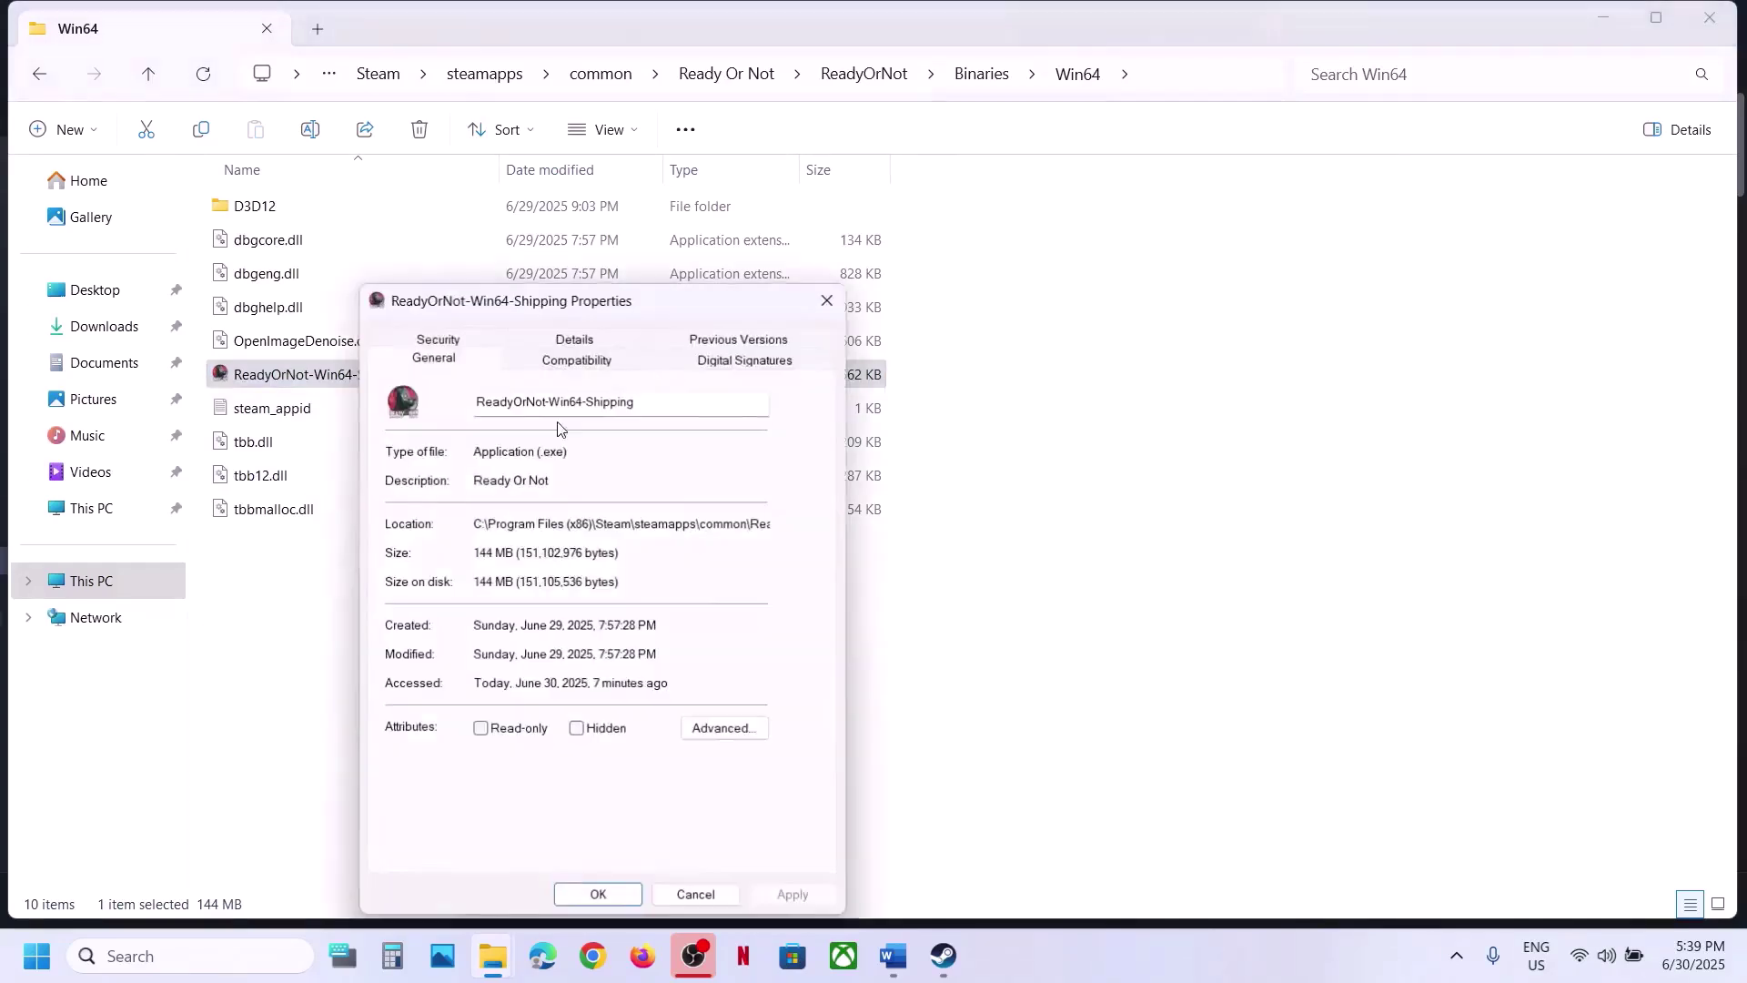
pyautogui.click(544, 358)
pyautogui.click(405, 509)
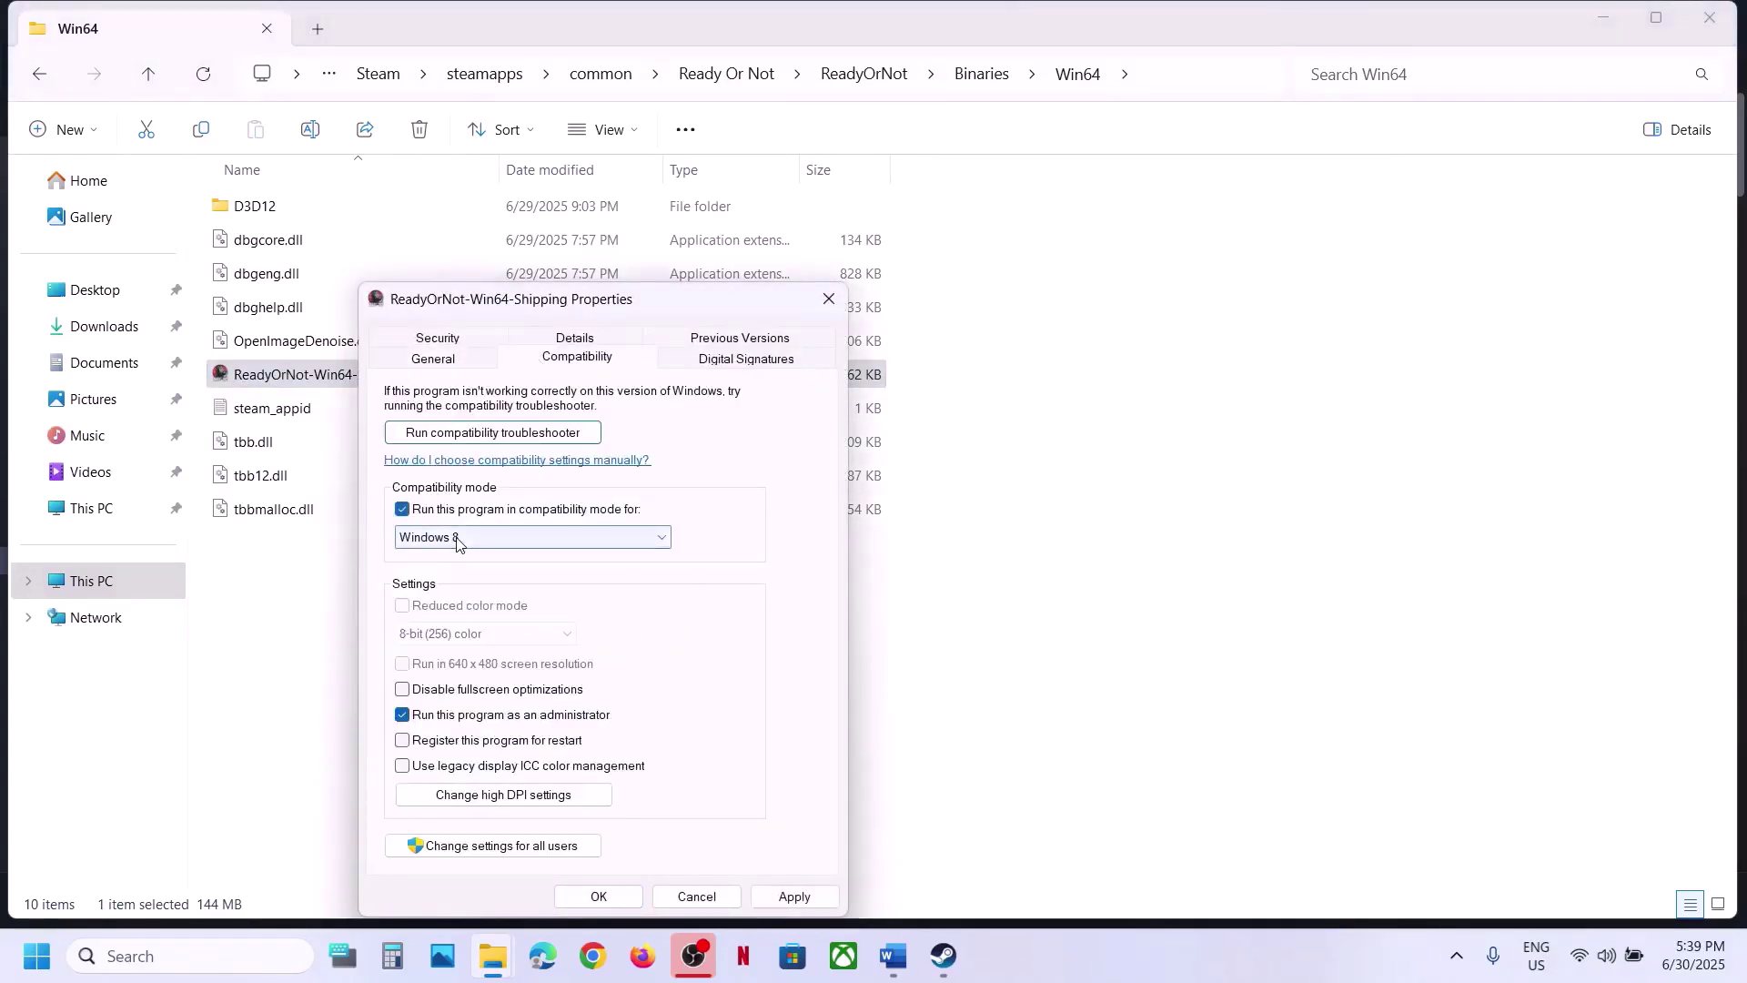
pyautogui.click(788, 898)
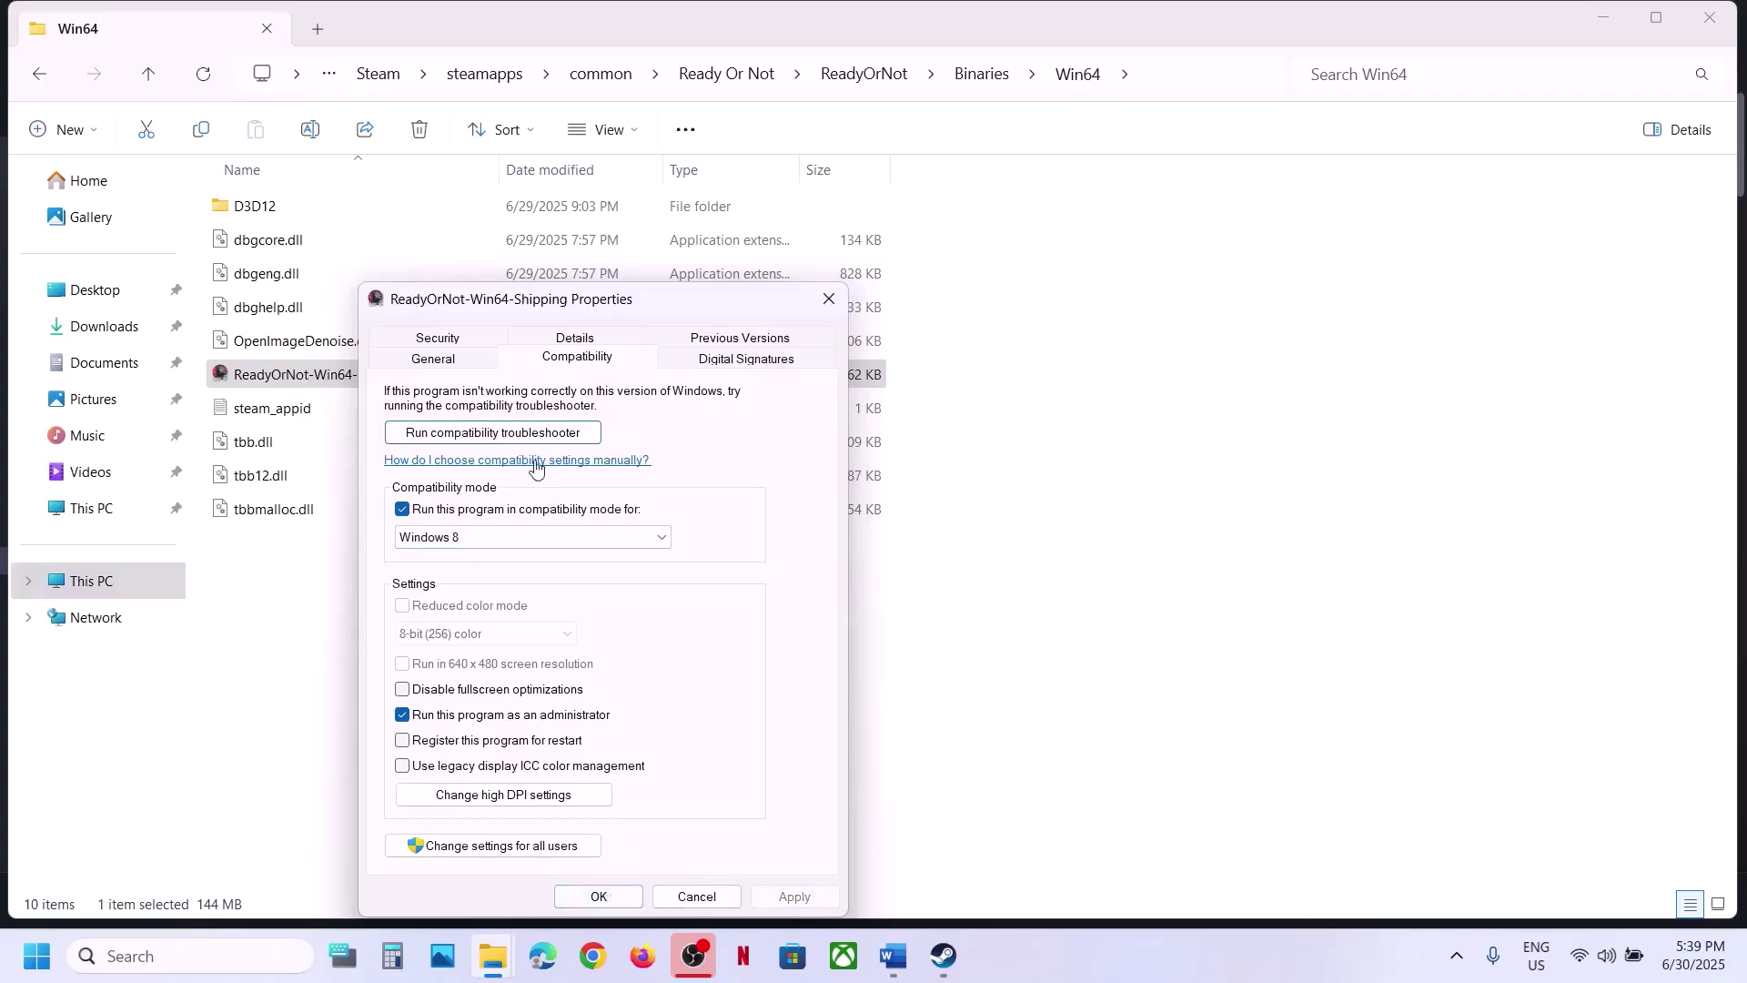
# Switch the executable's compatibility mode to Windows 7, disable fullscreen optimizations, and save the properties
pyautogui.click(488, 538)
pyautogui.click(460, 602)
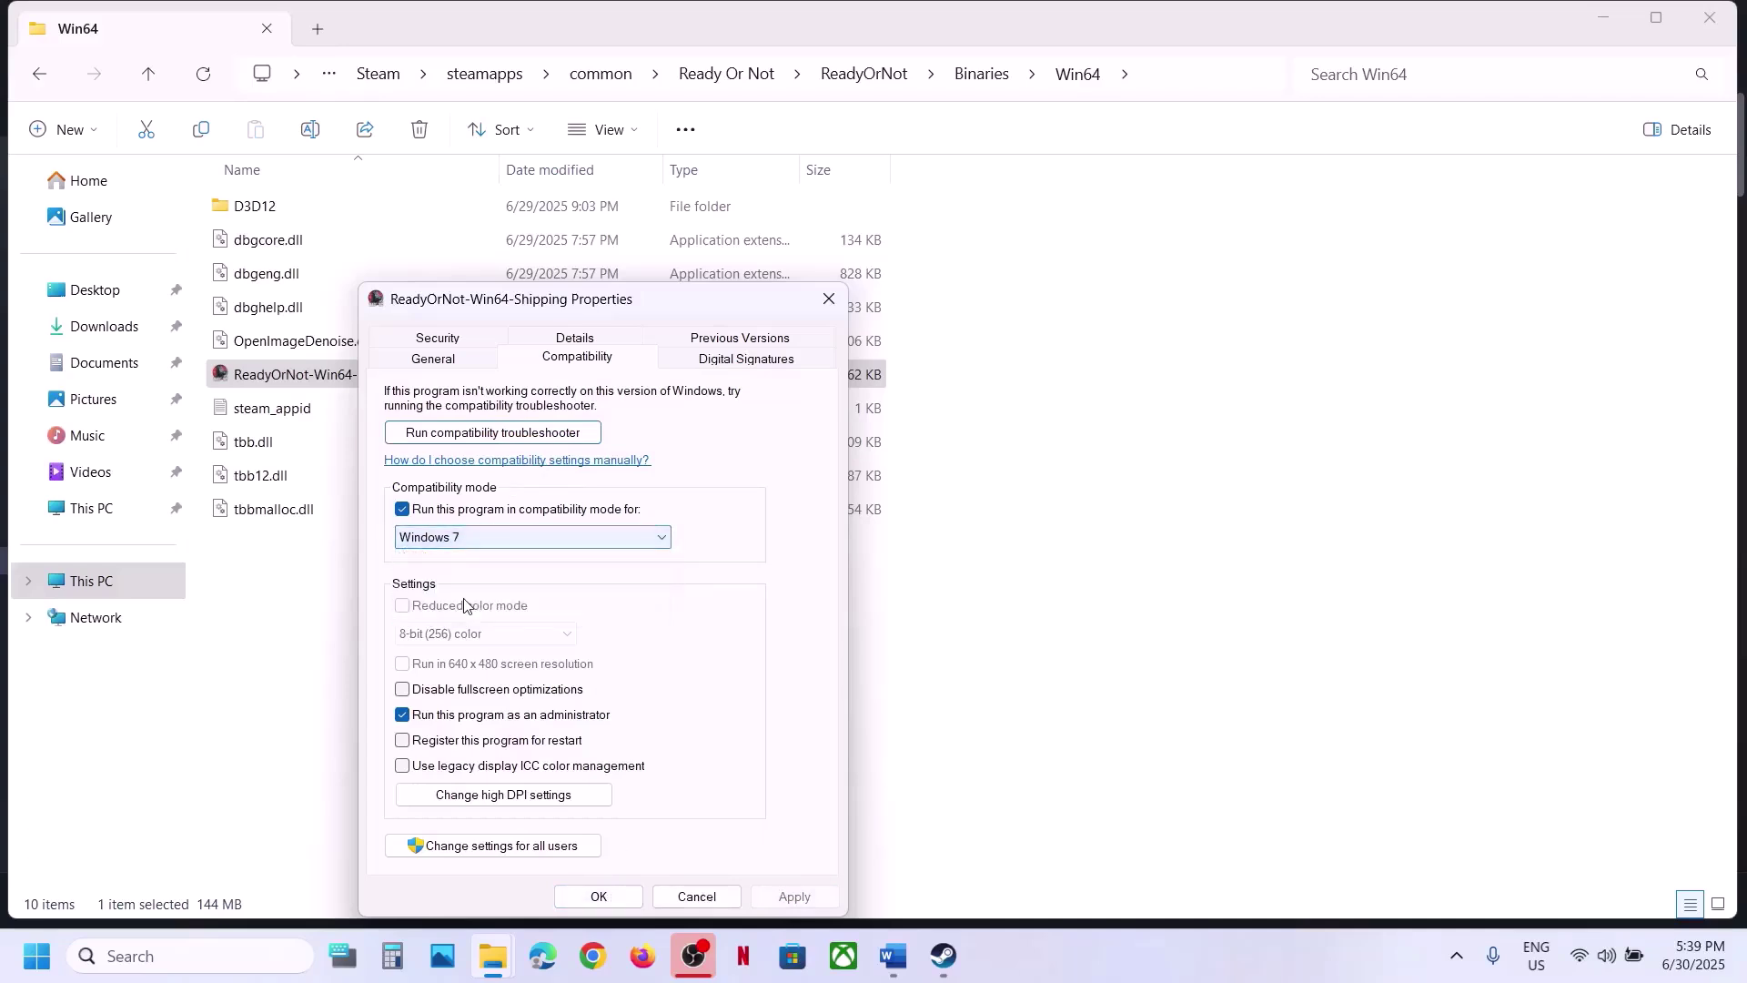
pyautogui.click(803, 899)
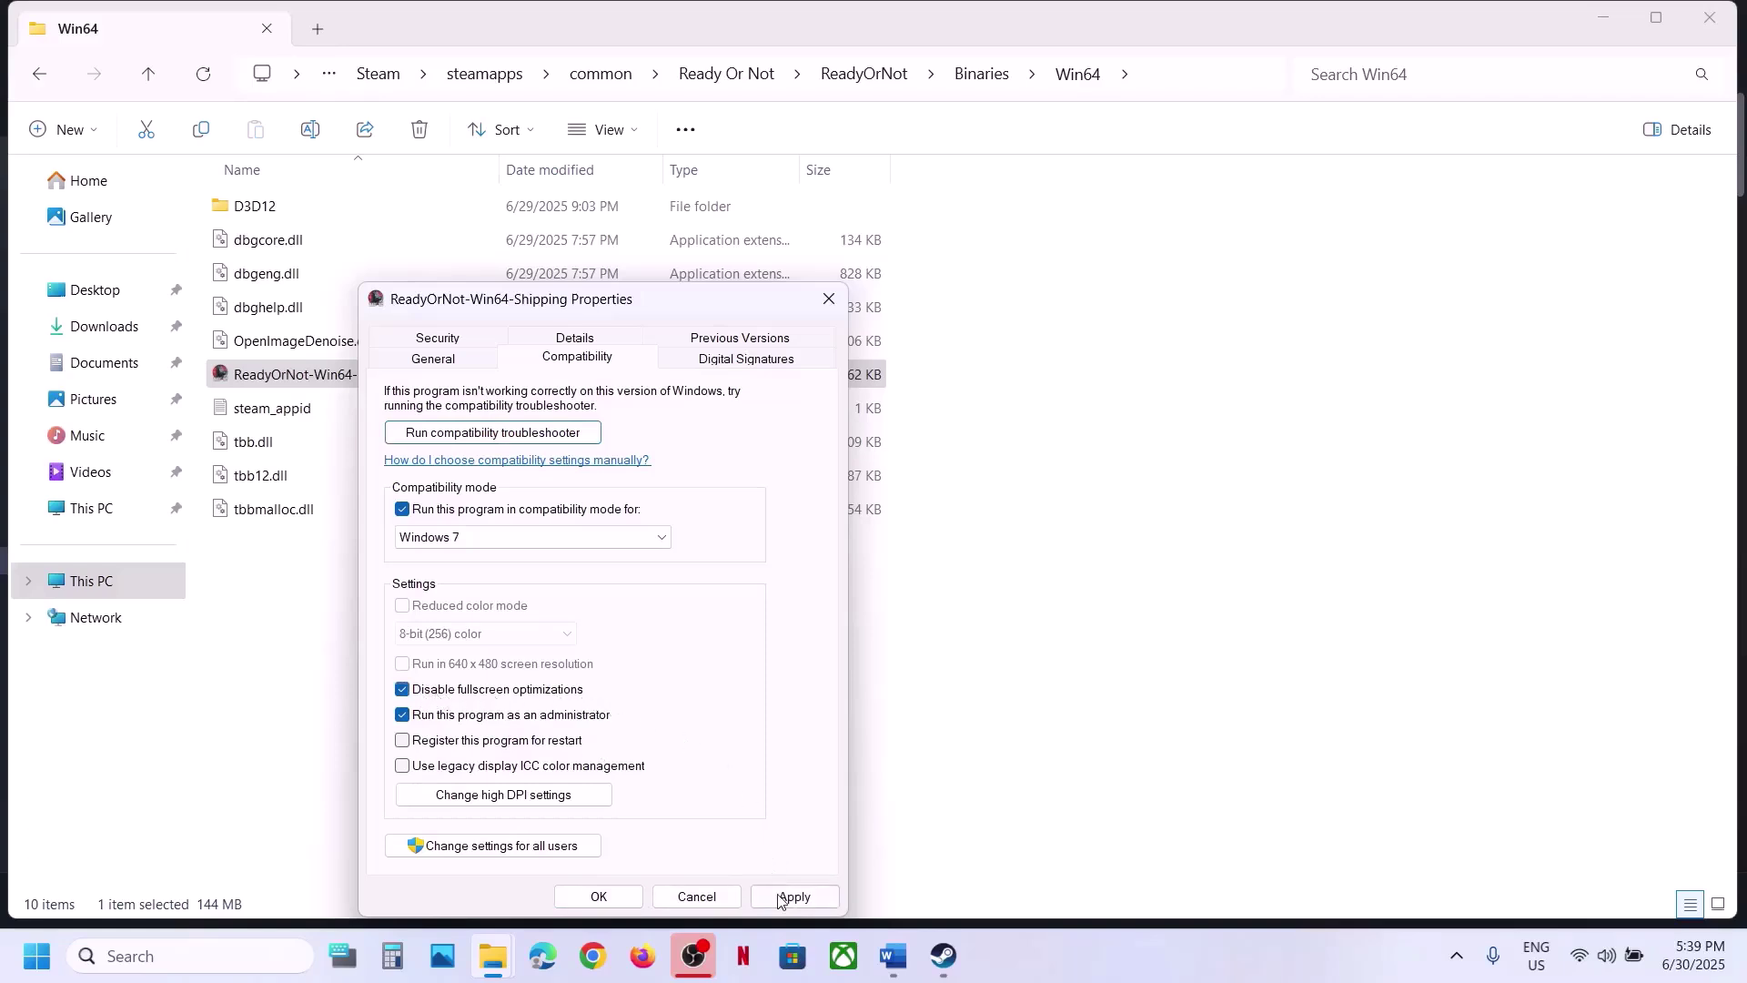
pyautogui.click(599, 897)
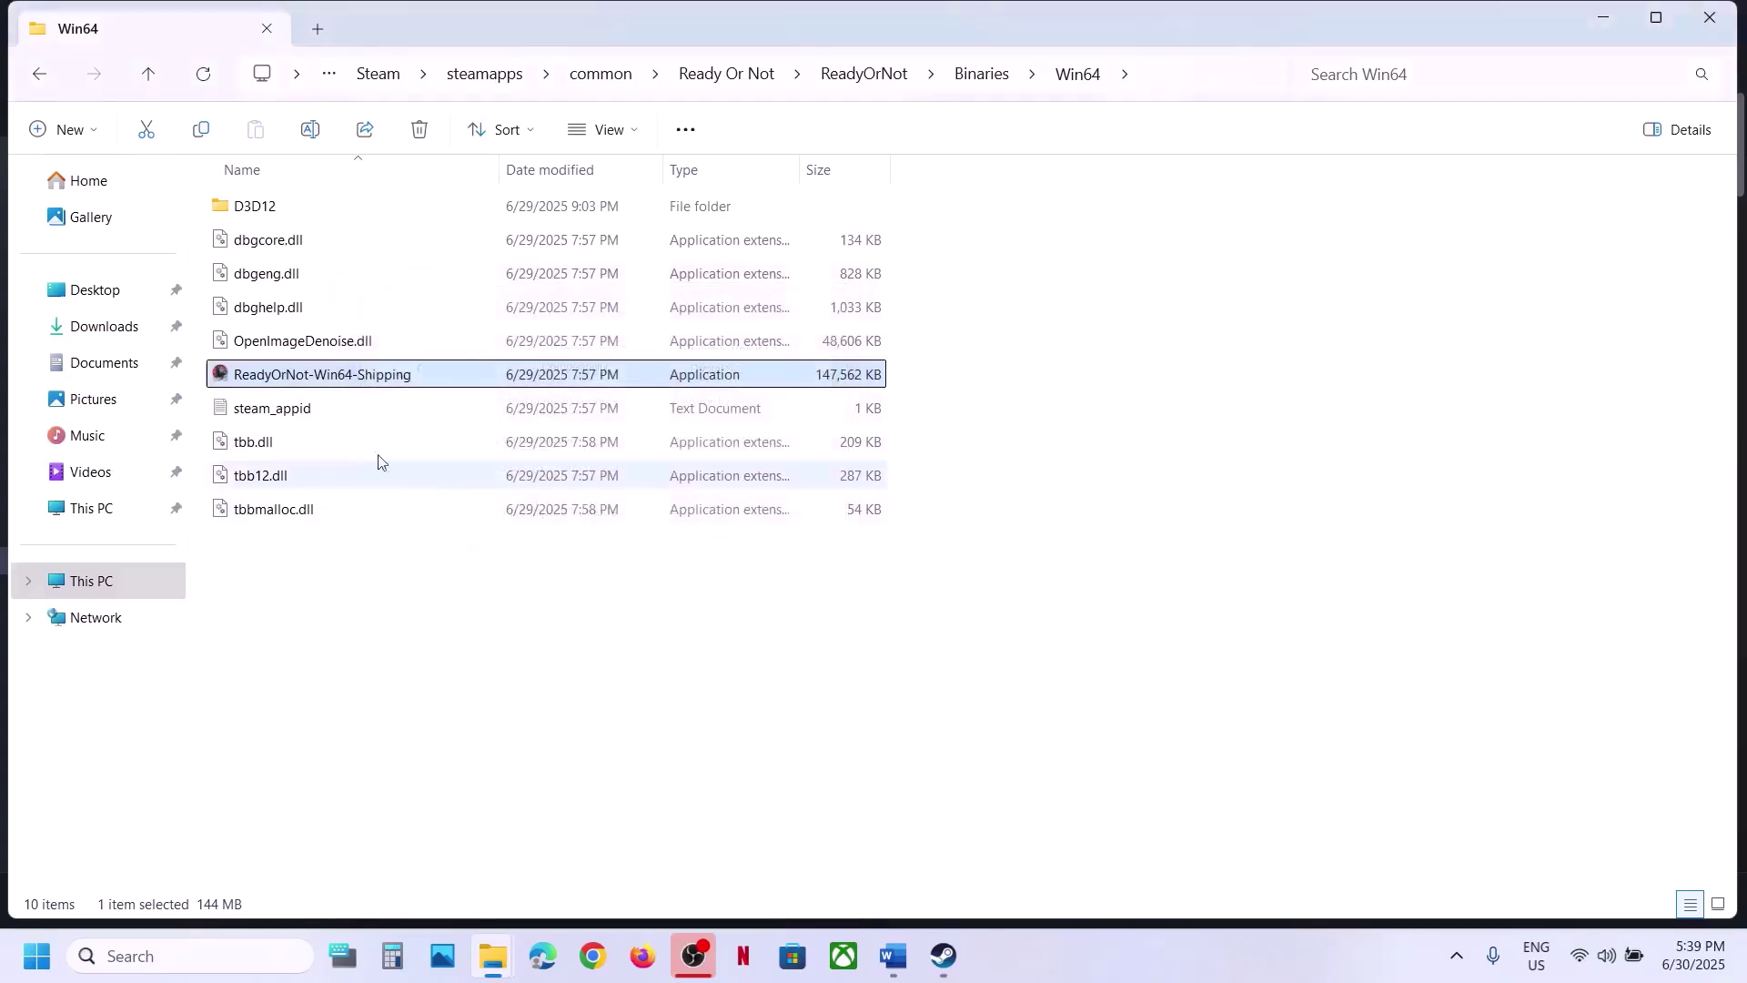
# Turn off compatibility mode, disabled fullscreen optimizations and running as administrator for ReadyOrNot-Win64-Shipping, and save the properties
pyautogui.rightClick(329, 381)
pyautogui.click(453, 723)
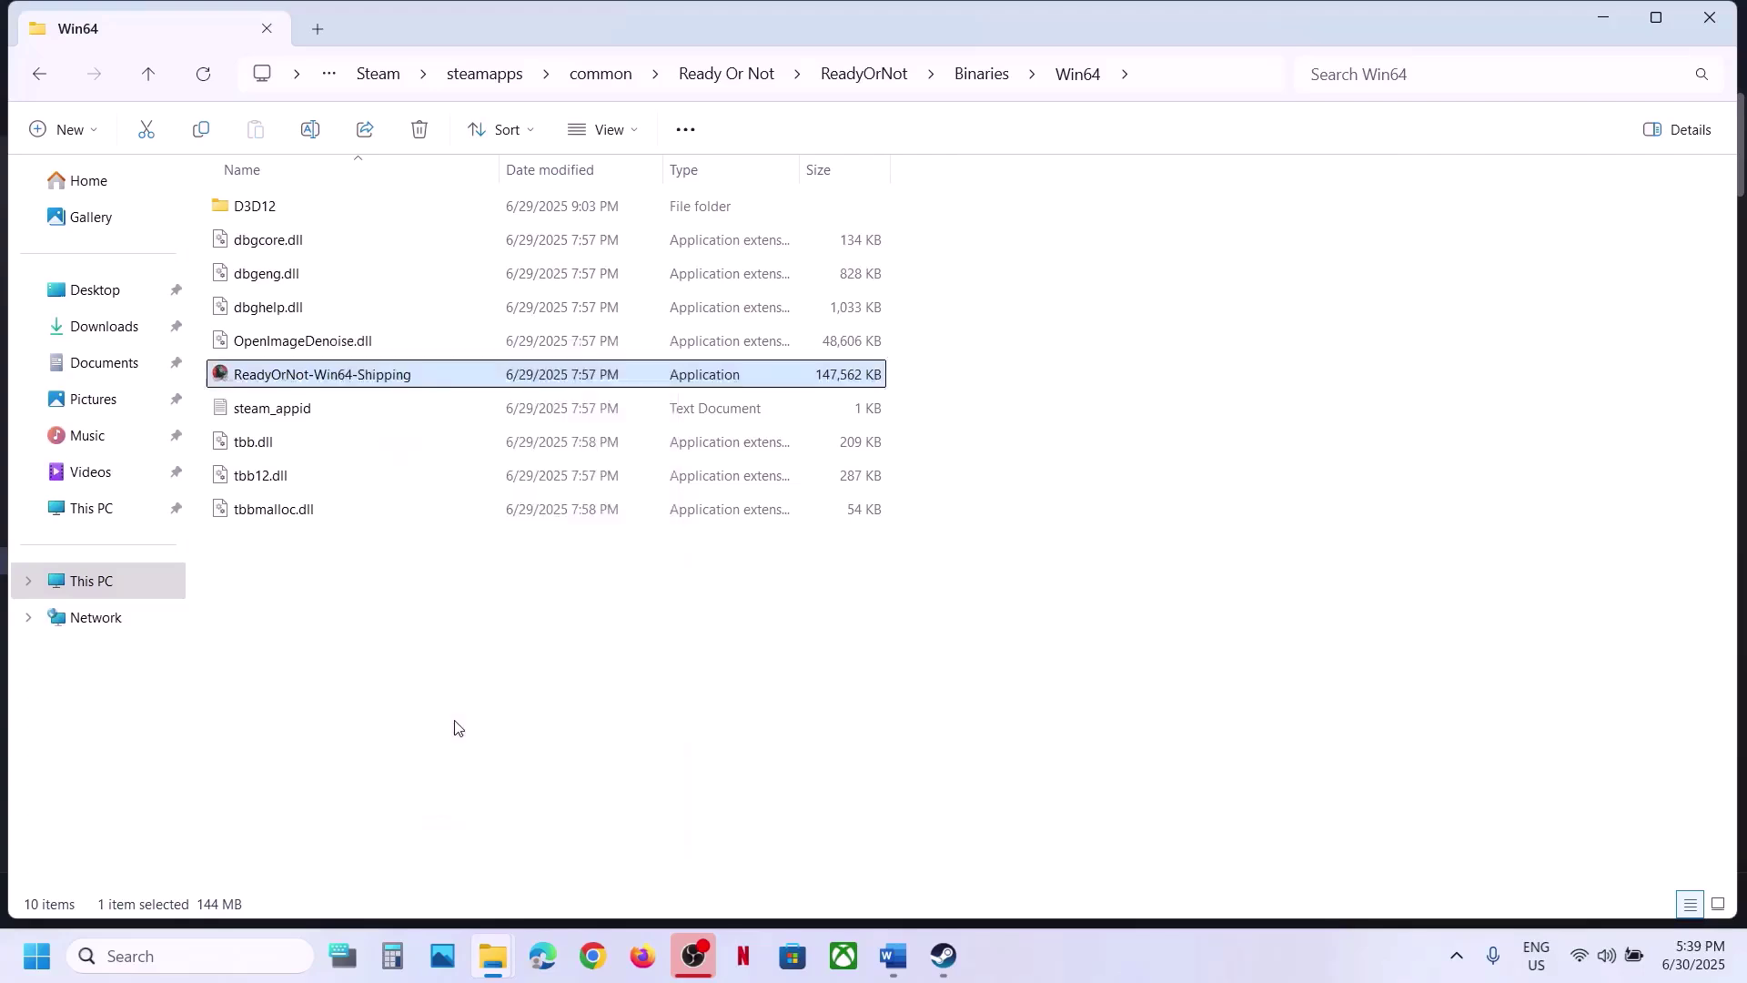
pyautogui.click(555, 359)
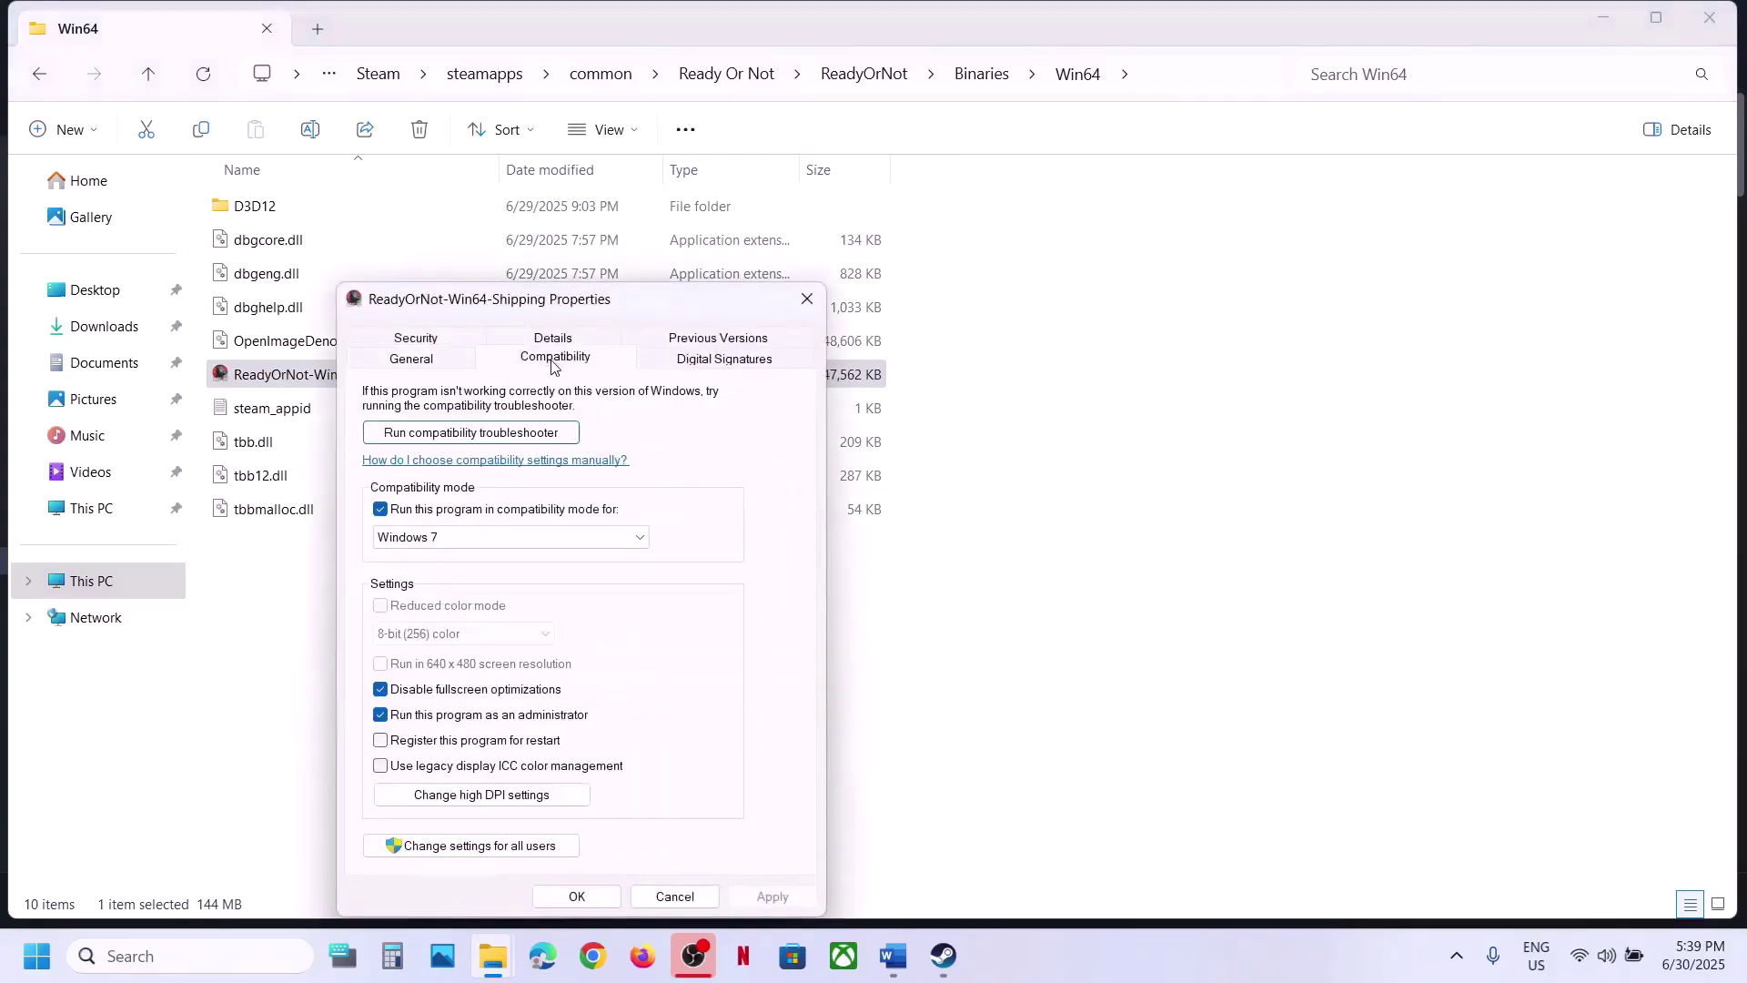
pyautogui.click(380, 509)
pyautogui.click(380, 714)
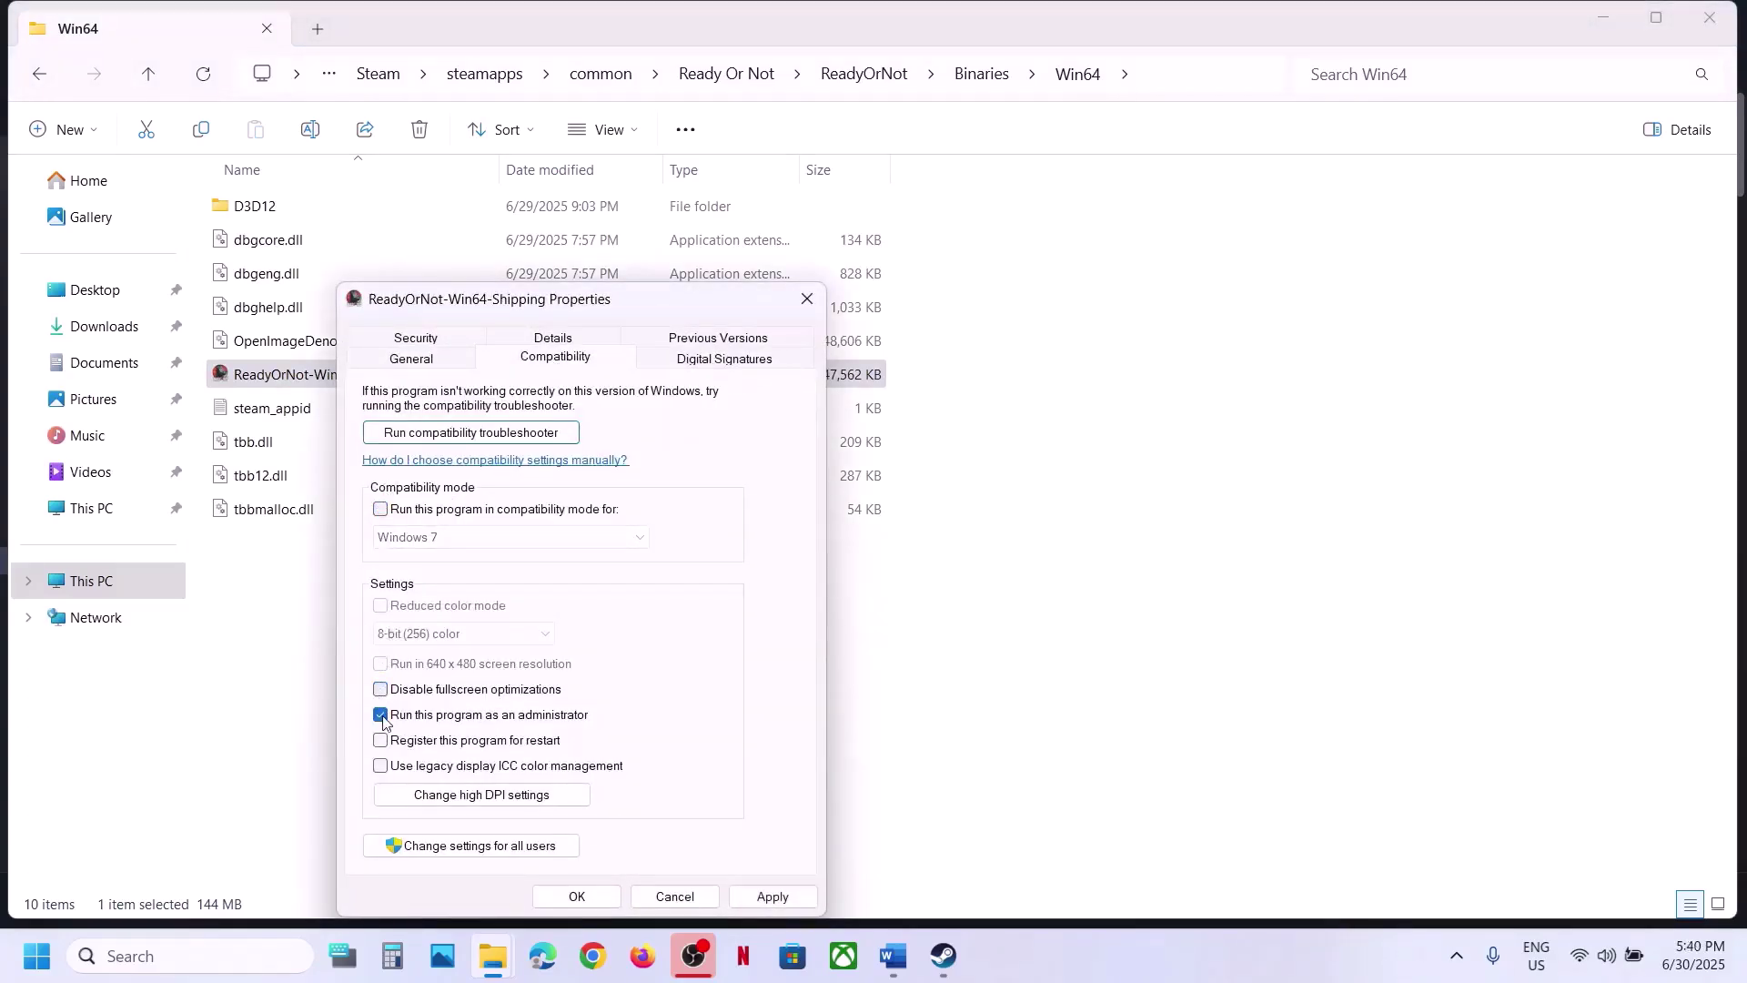
pyautogui.click(769, 896)
pyautogui.click(577, 897)
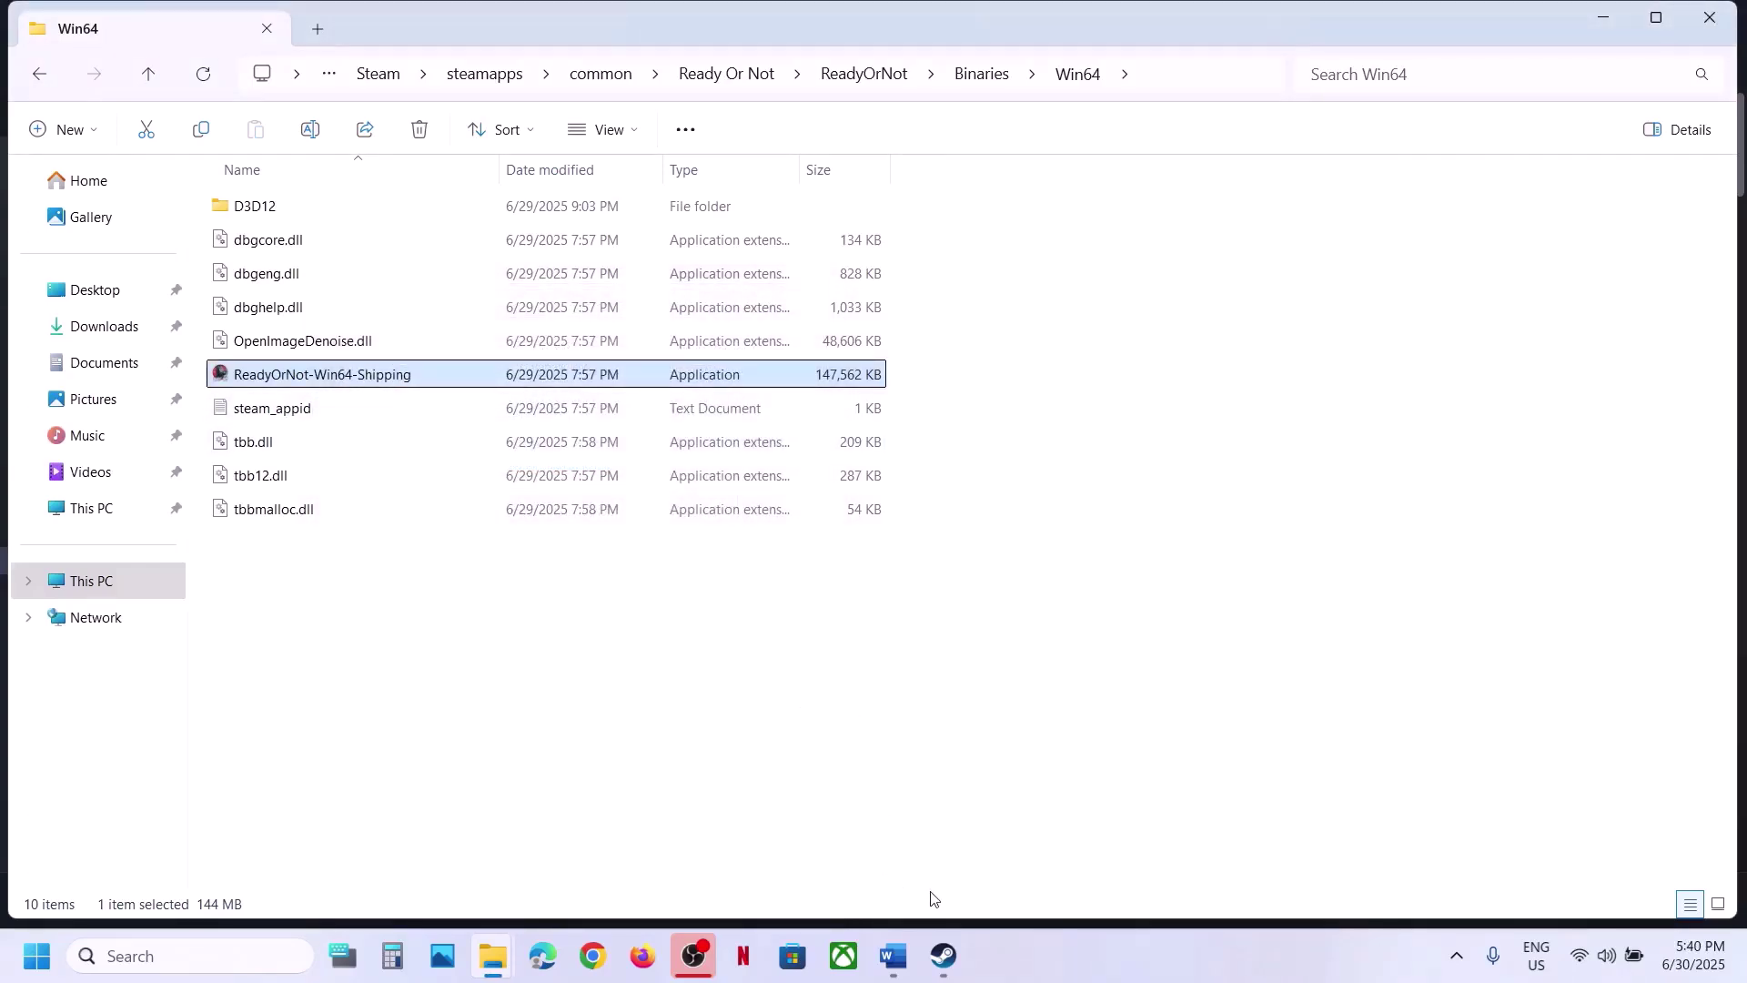
# Read step 8 in the Word notes about allowing the game exe through antivirus, controlled folder access and firewall
pyautogui.click(943, 957)
pyautogui.click(895, 966)
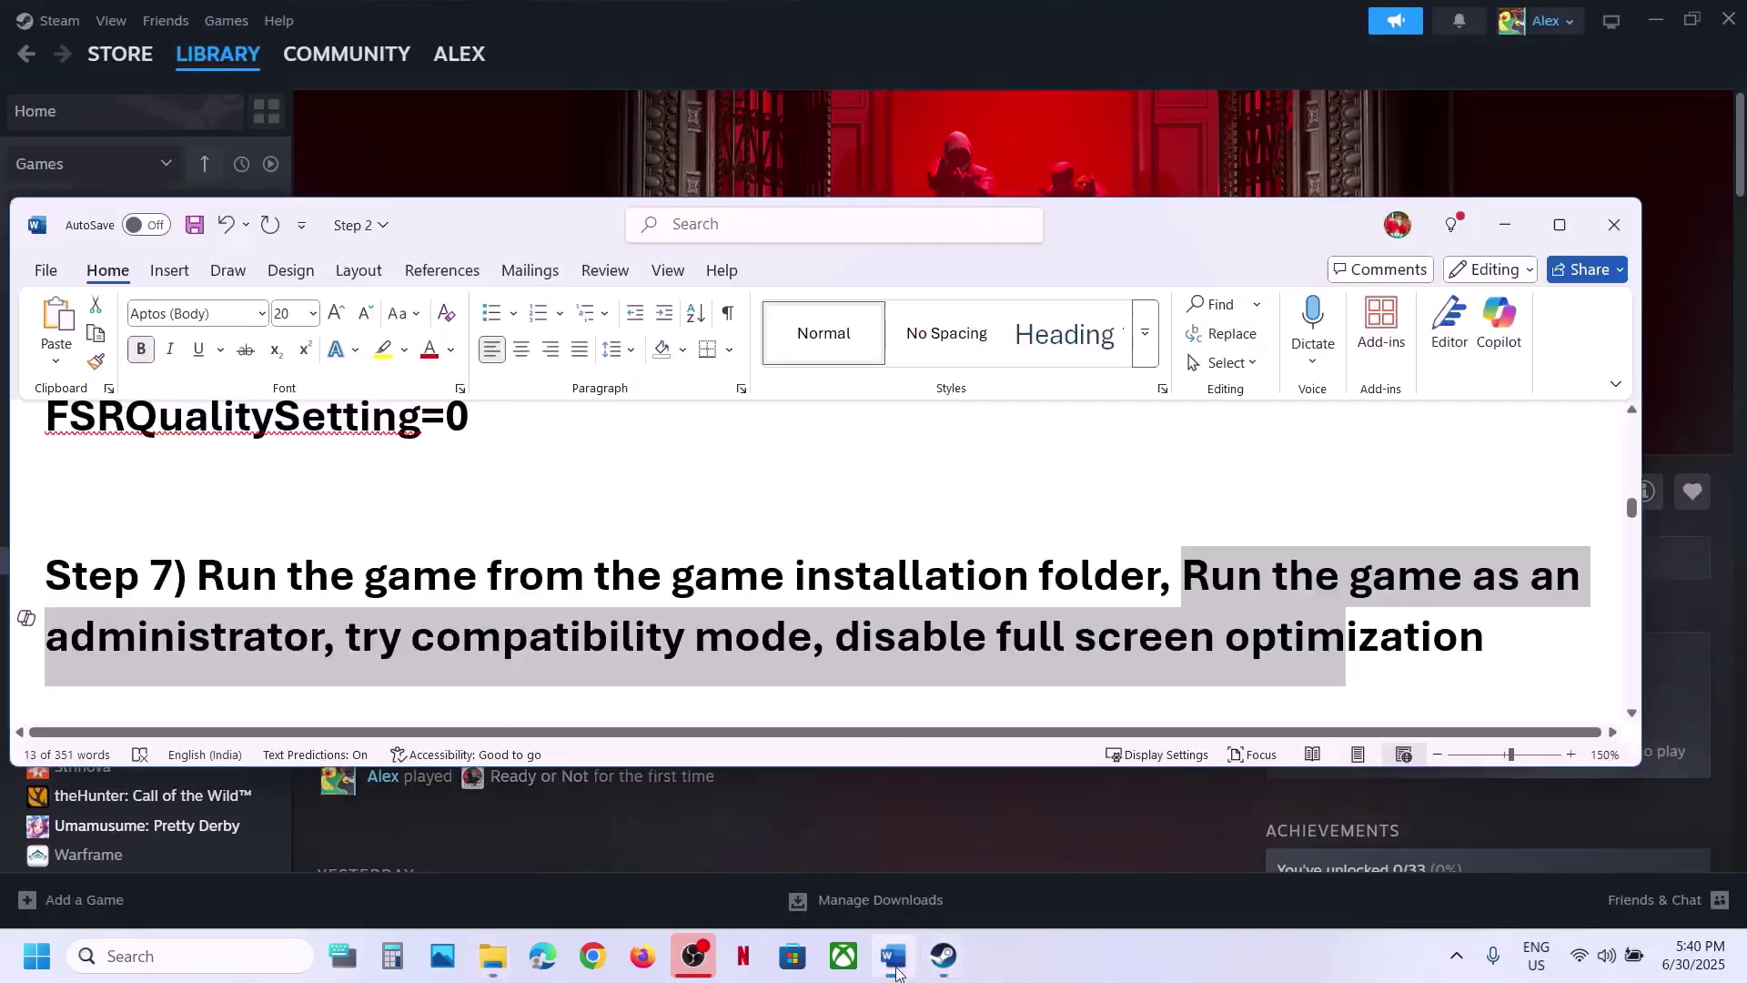
pyautogui.scroll(-3, 1182, 546)
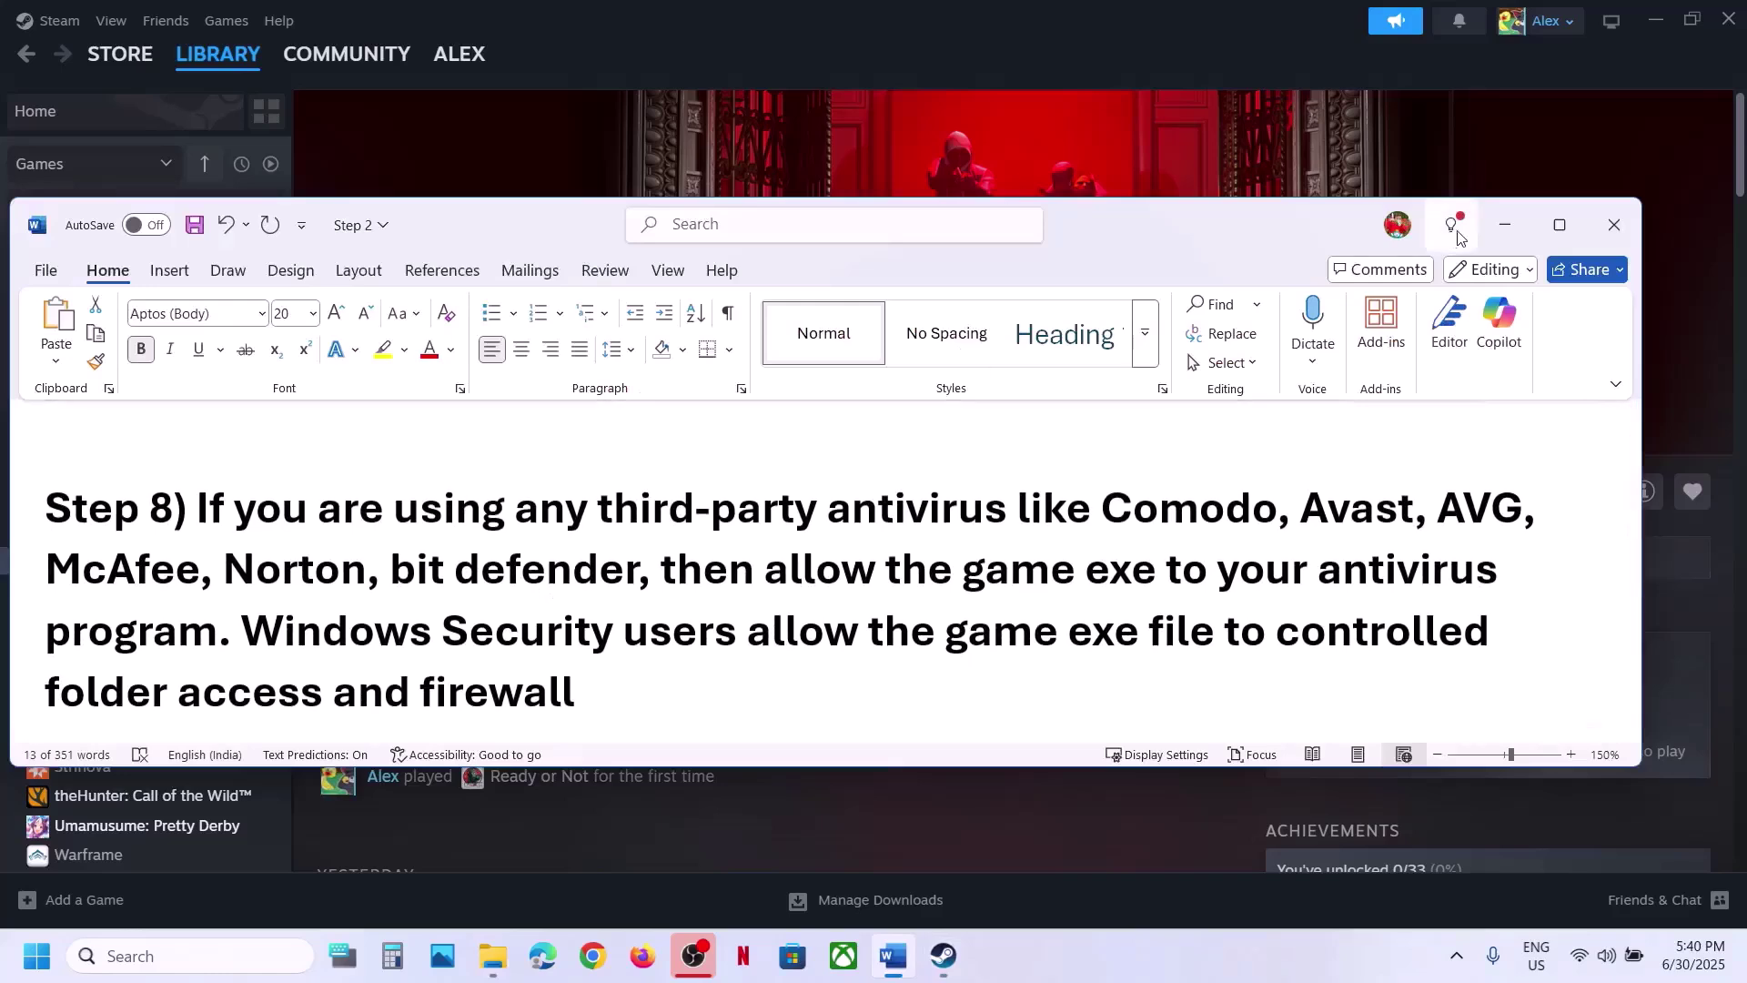
pyautogui.click(1556, 225)
pyautogui.scroll(3, 701, 558)
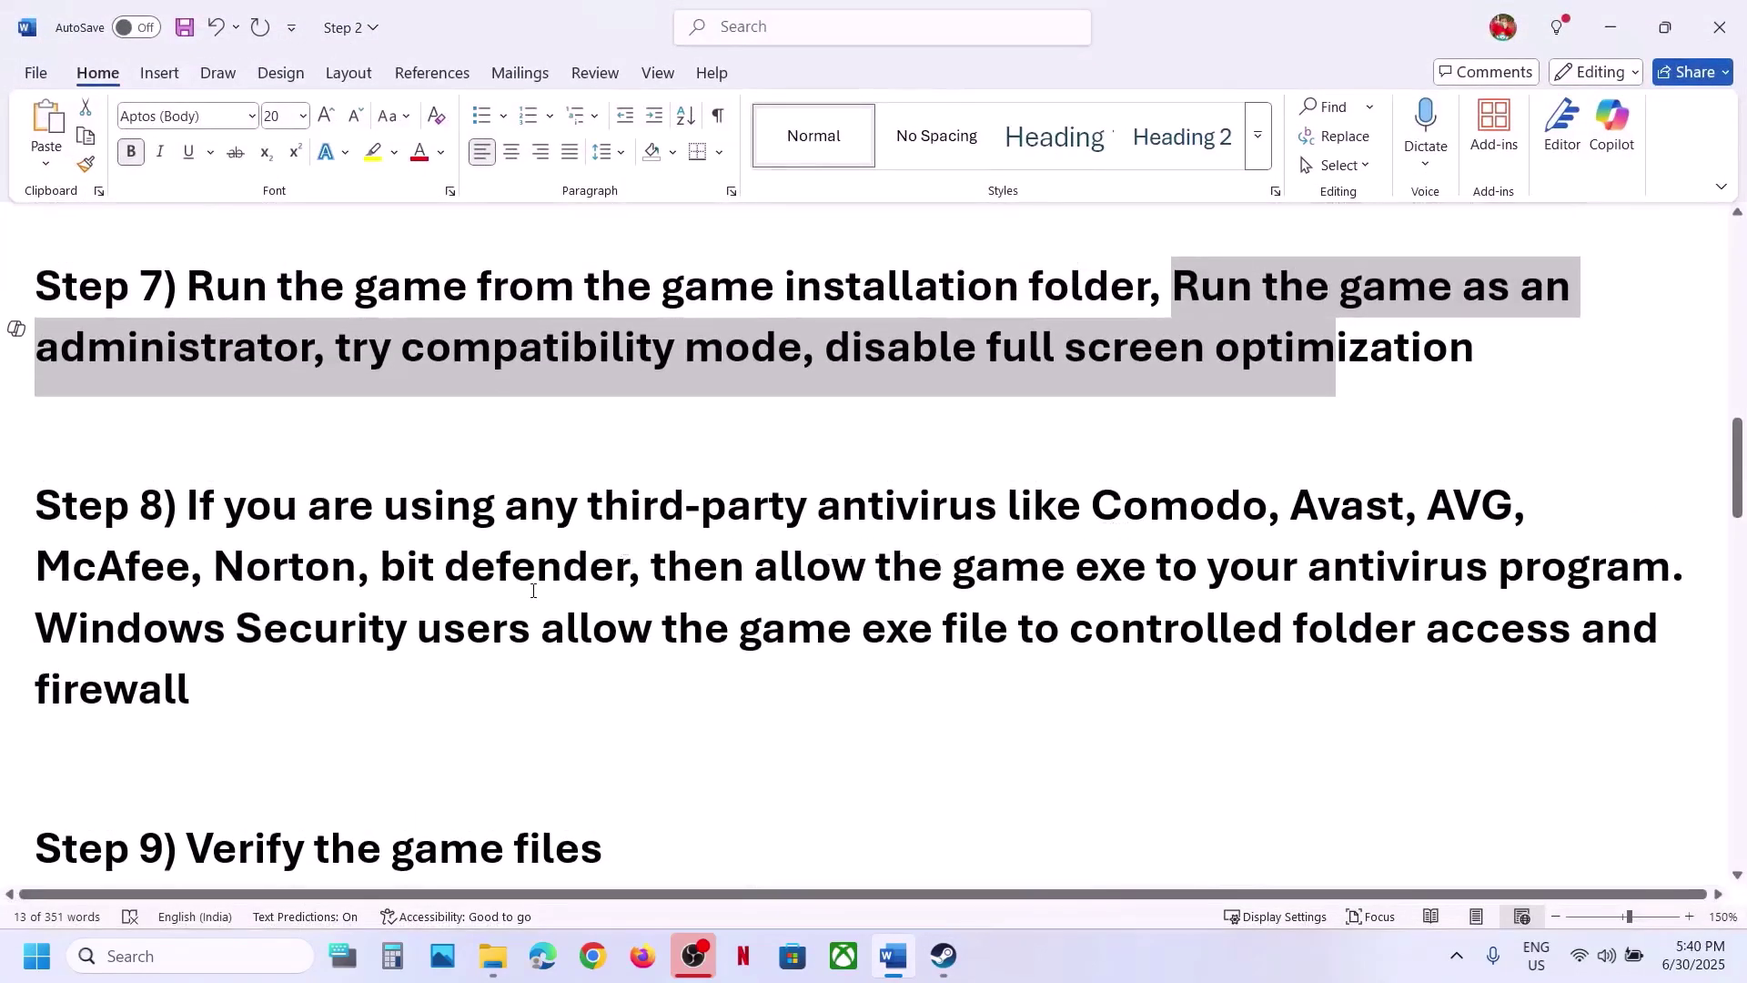
pyautogui.moveTo(534, 591); pyautogui.dragTo(1671, 567)
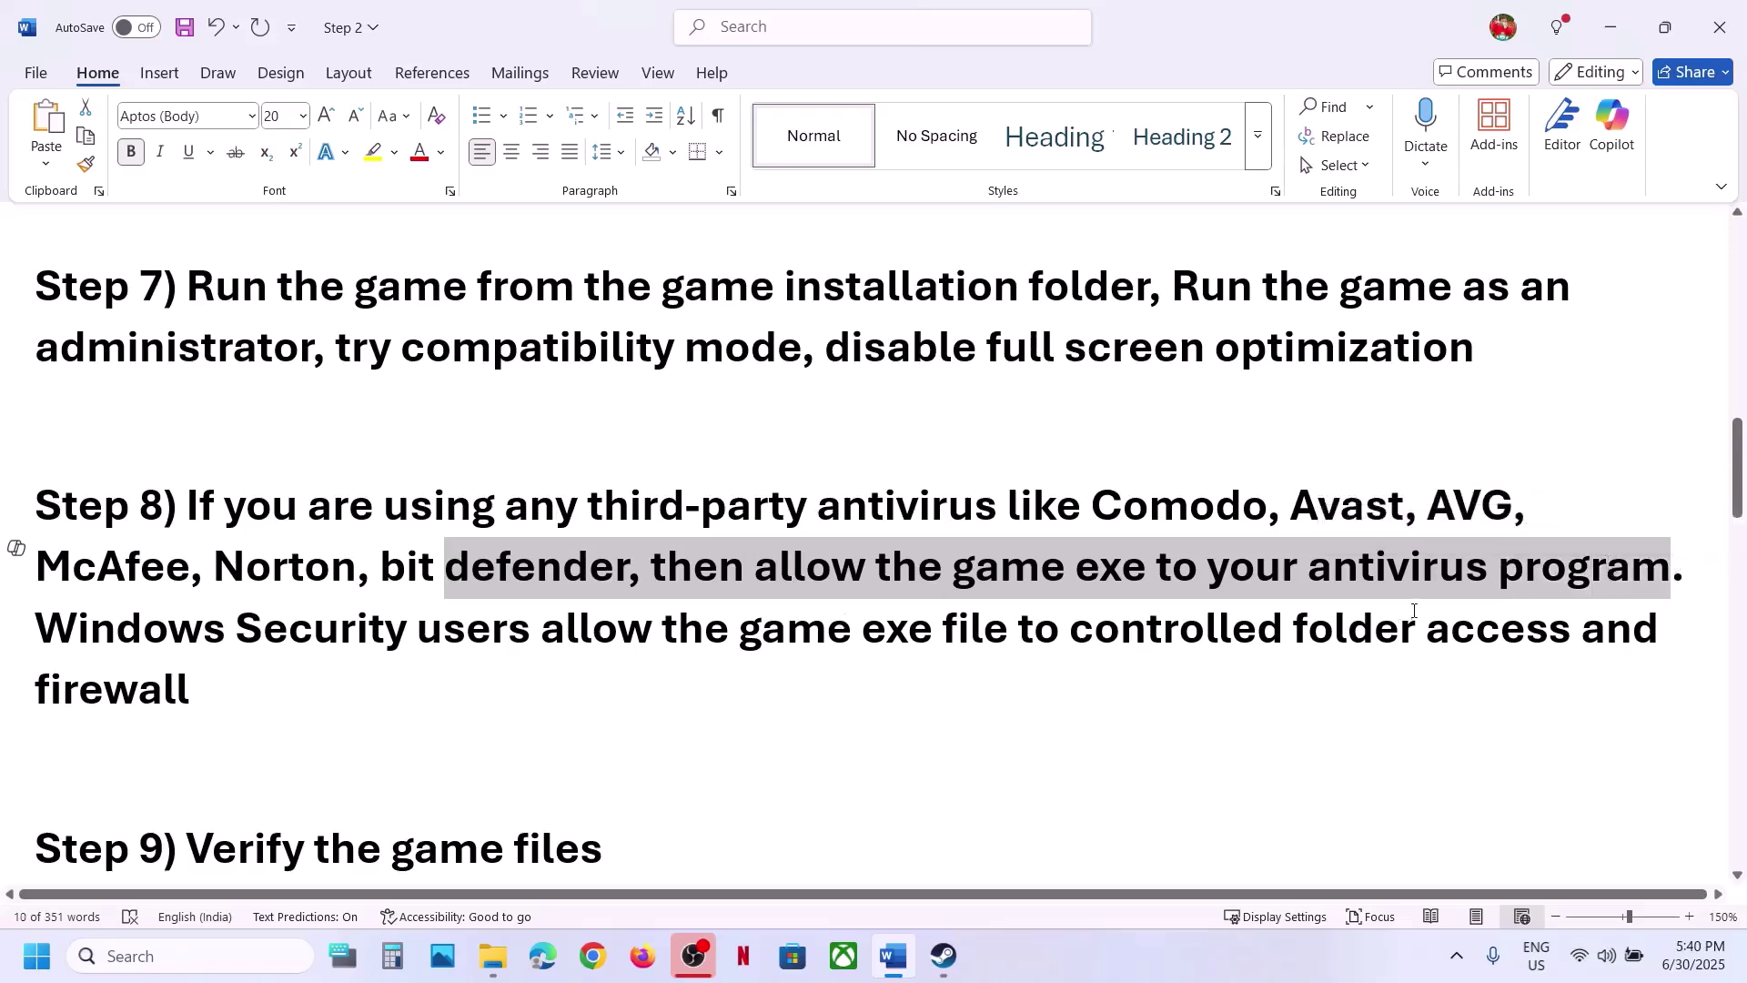
pyautogui.moveTo(60, 634); pyautogui.dragTo(1008, 671)
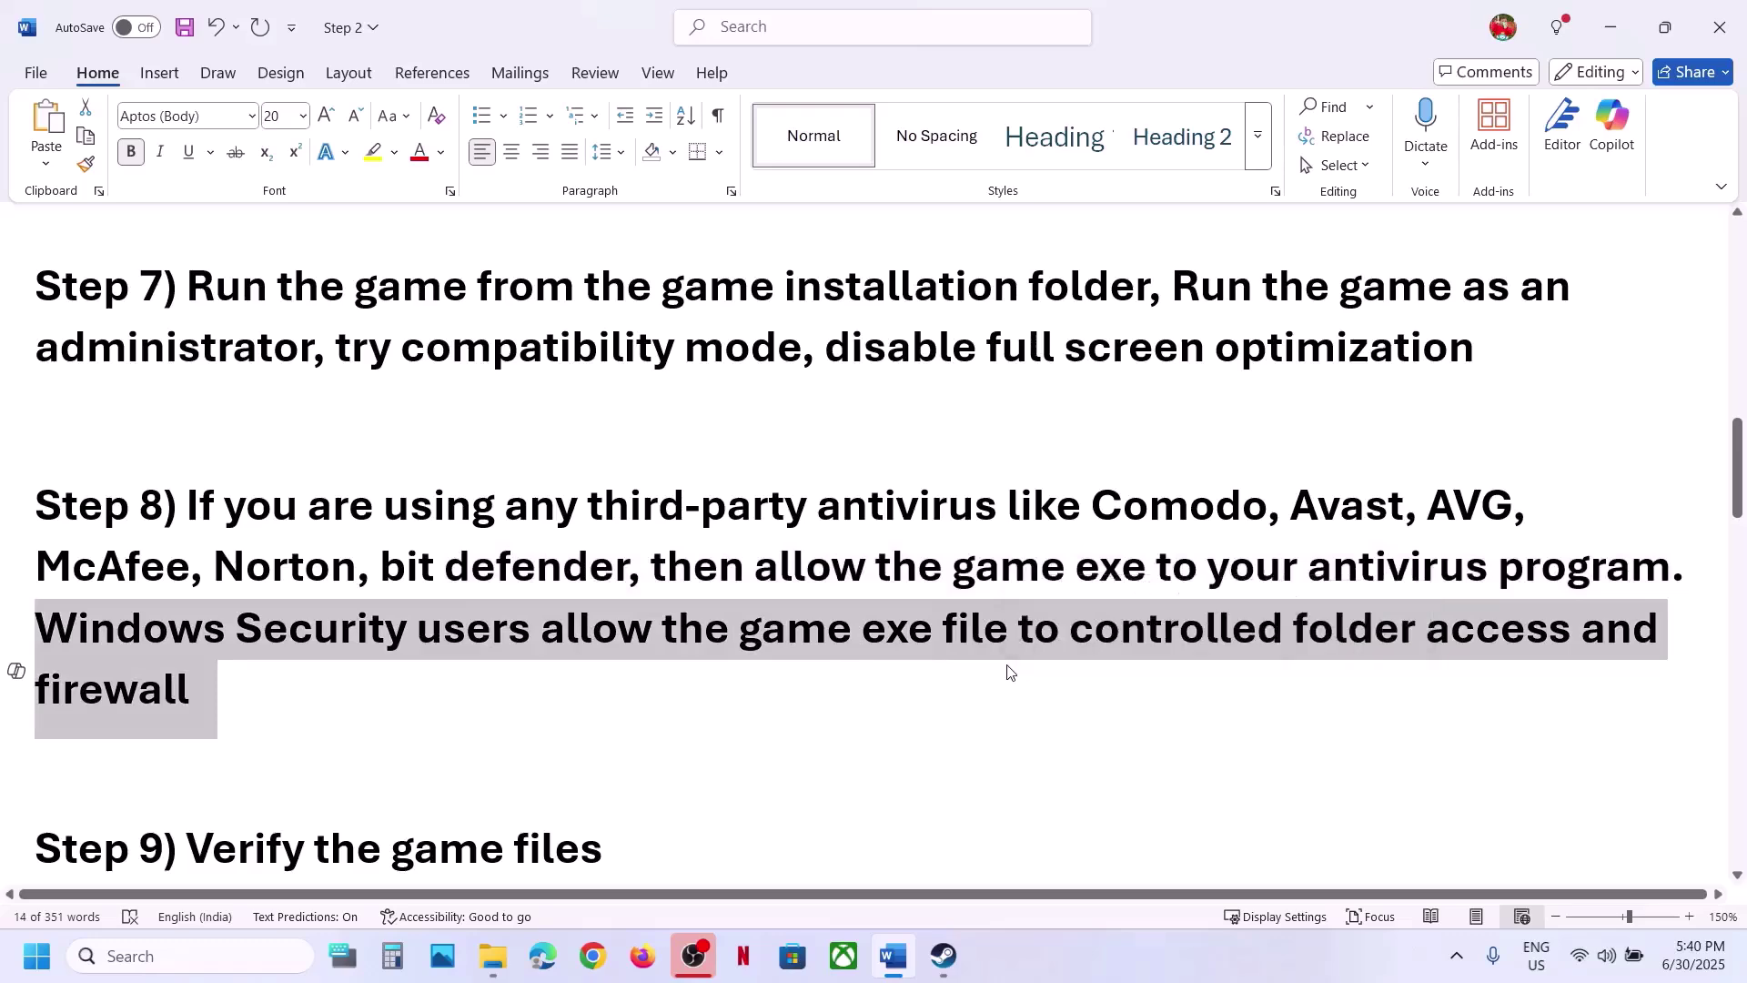
# Open the ransomware protection settings under Virus & threat protection in Windows Security
pyautogui.press('super+i')
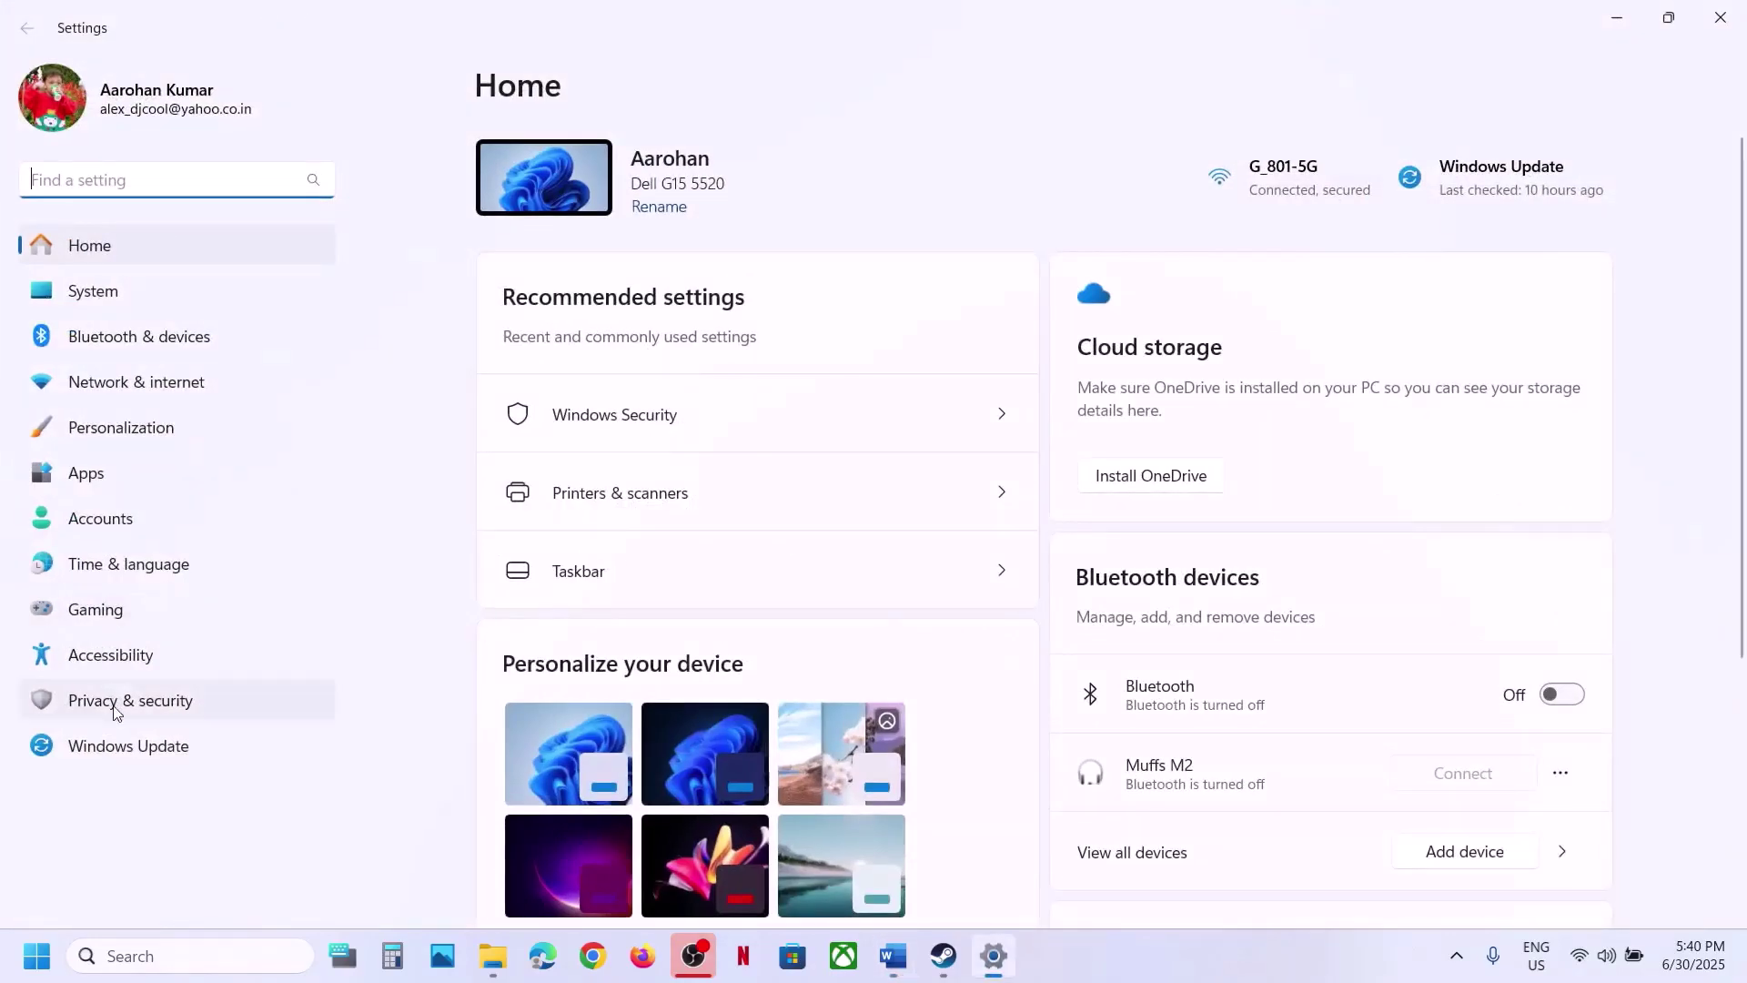
pyautogui.click(115, 706)
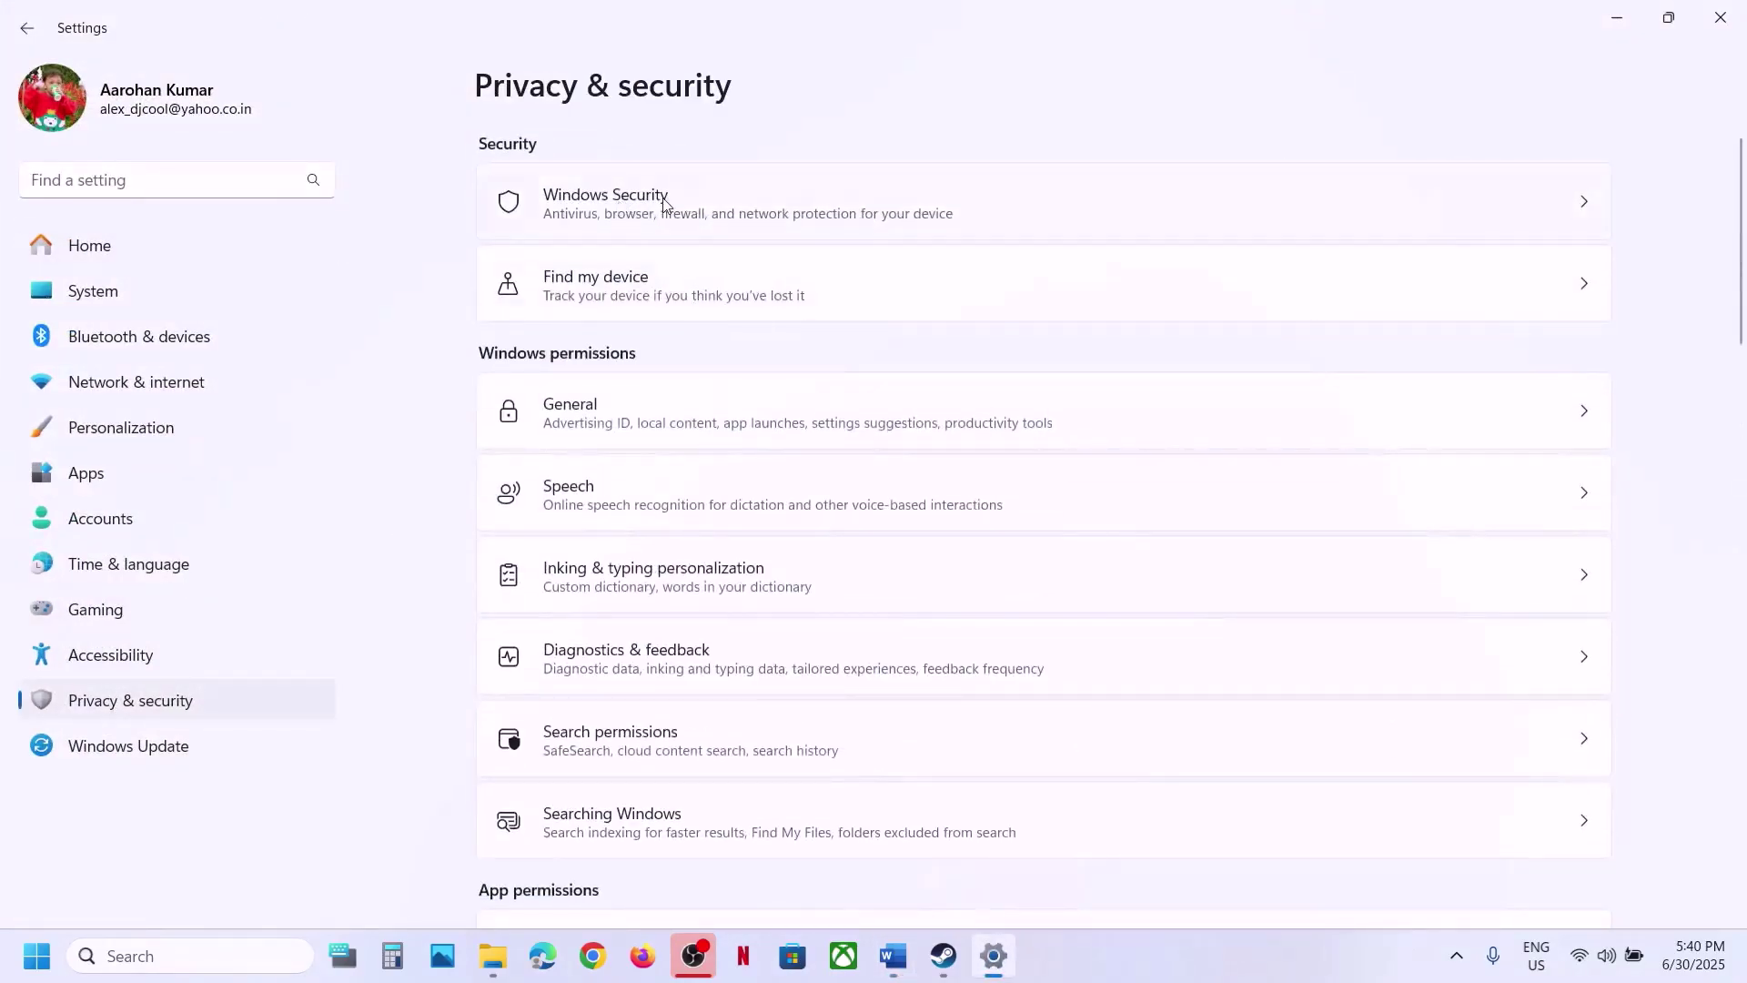
pyautogui.click(664, 202)
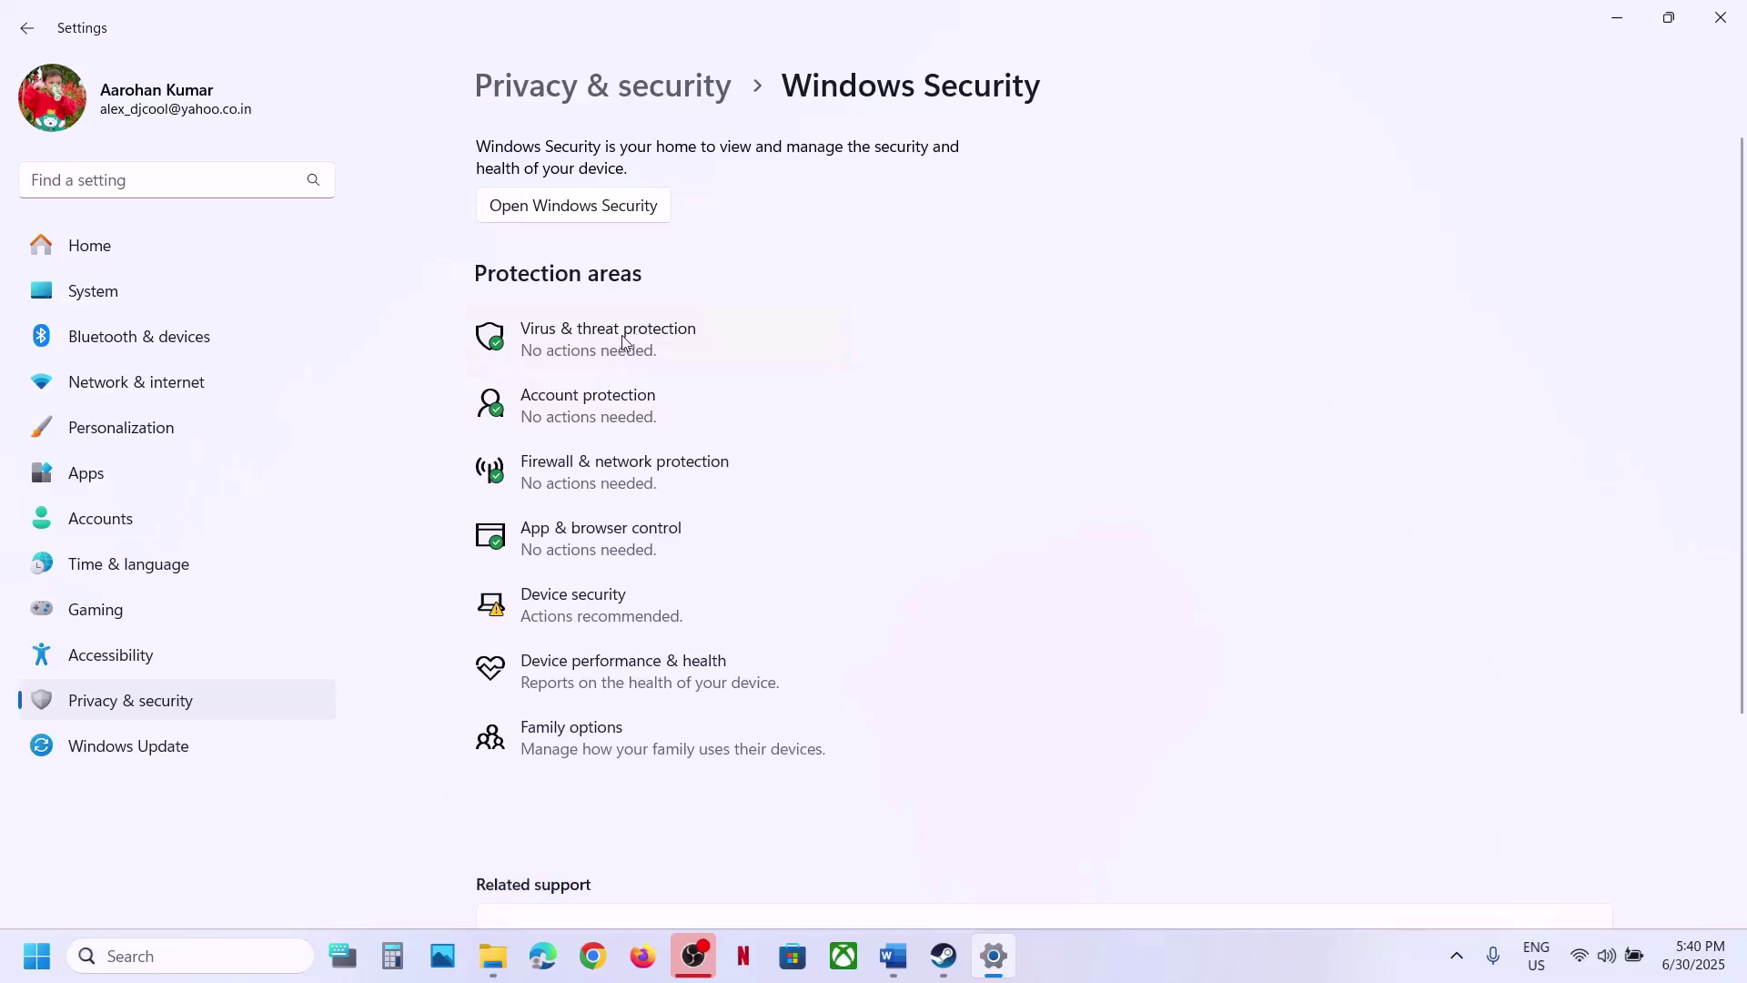
pyautogui.click(624, 342)
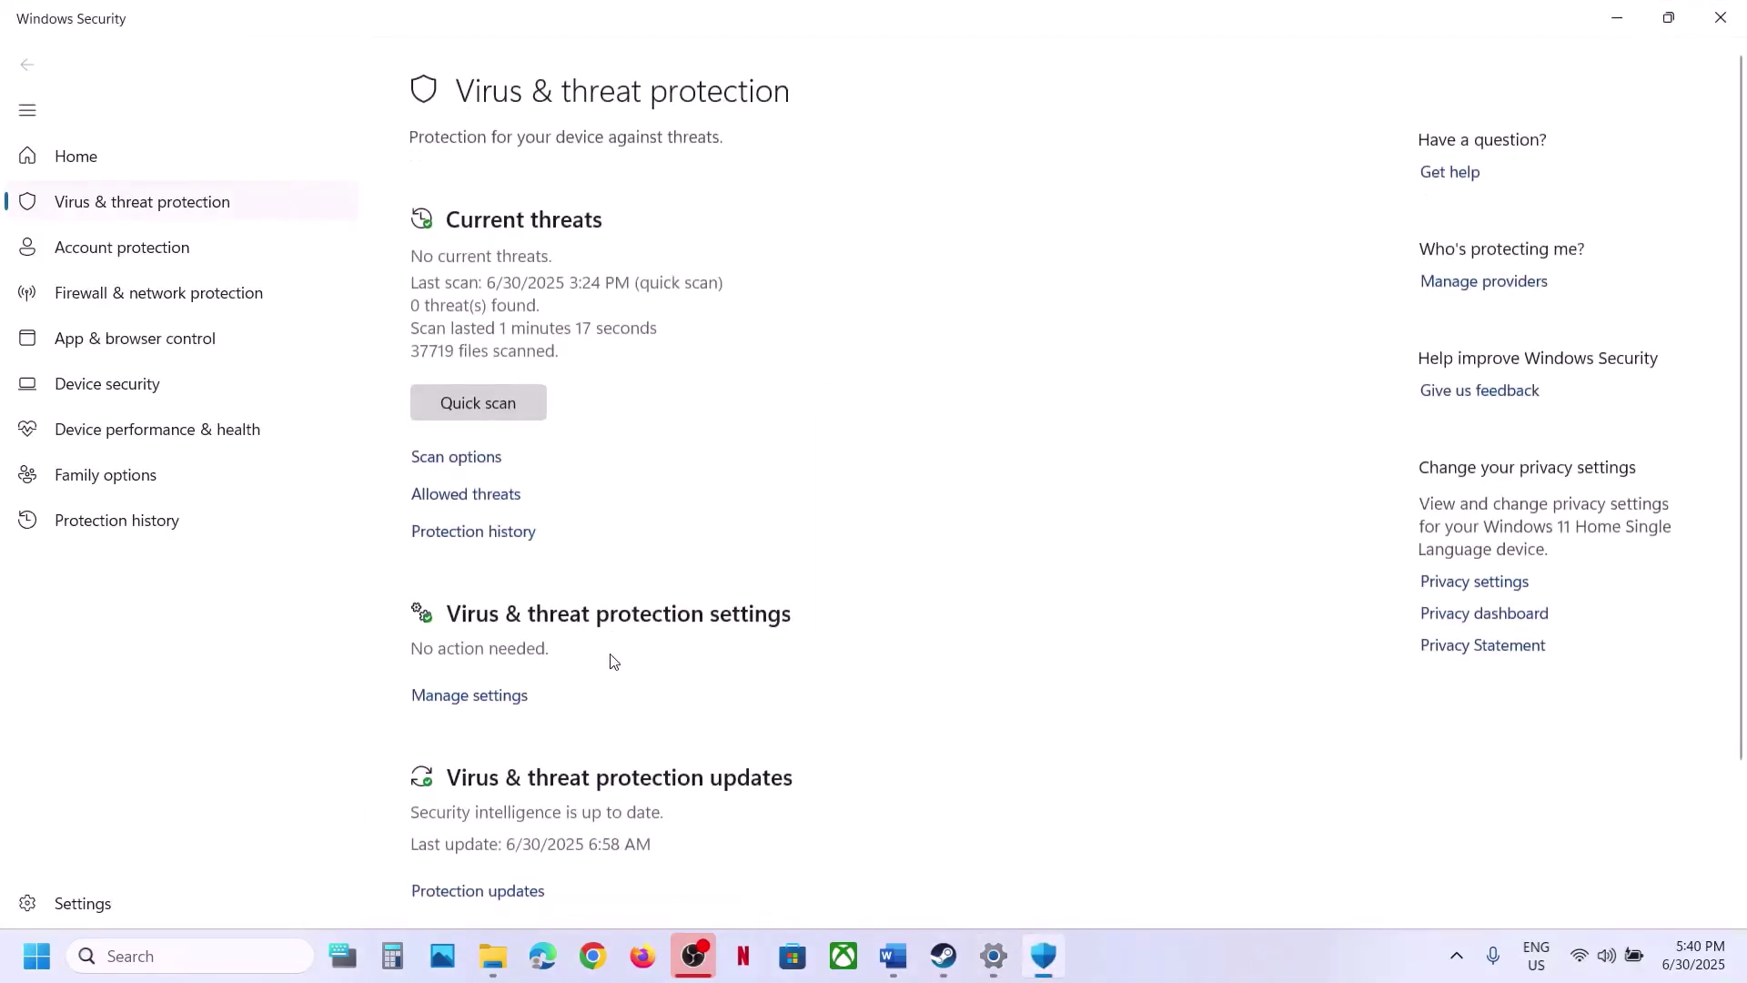
pyautogui.scroll(-3, 612, 661)
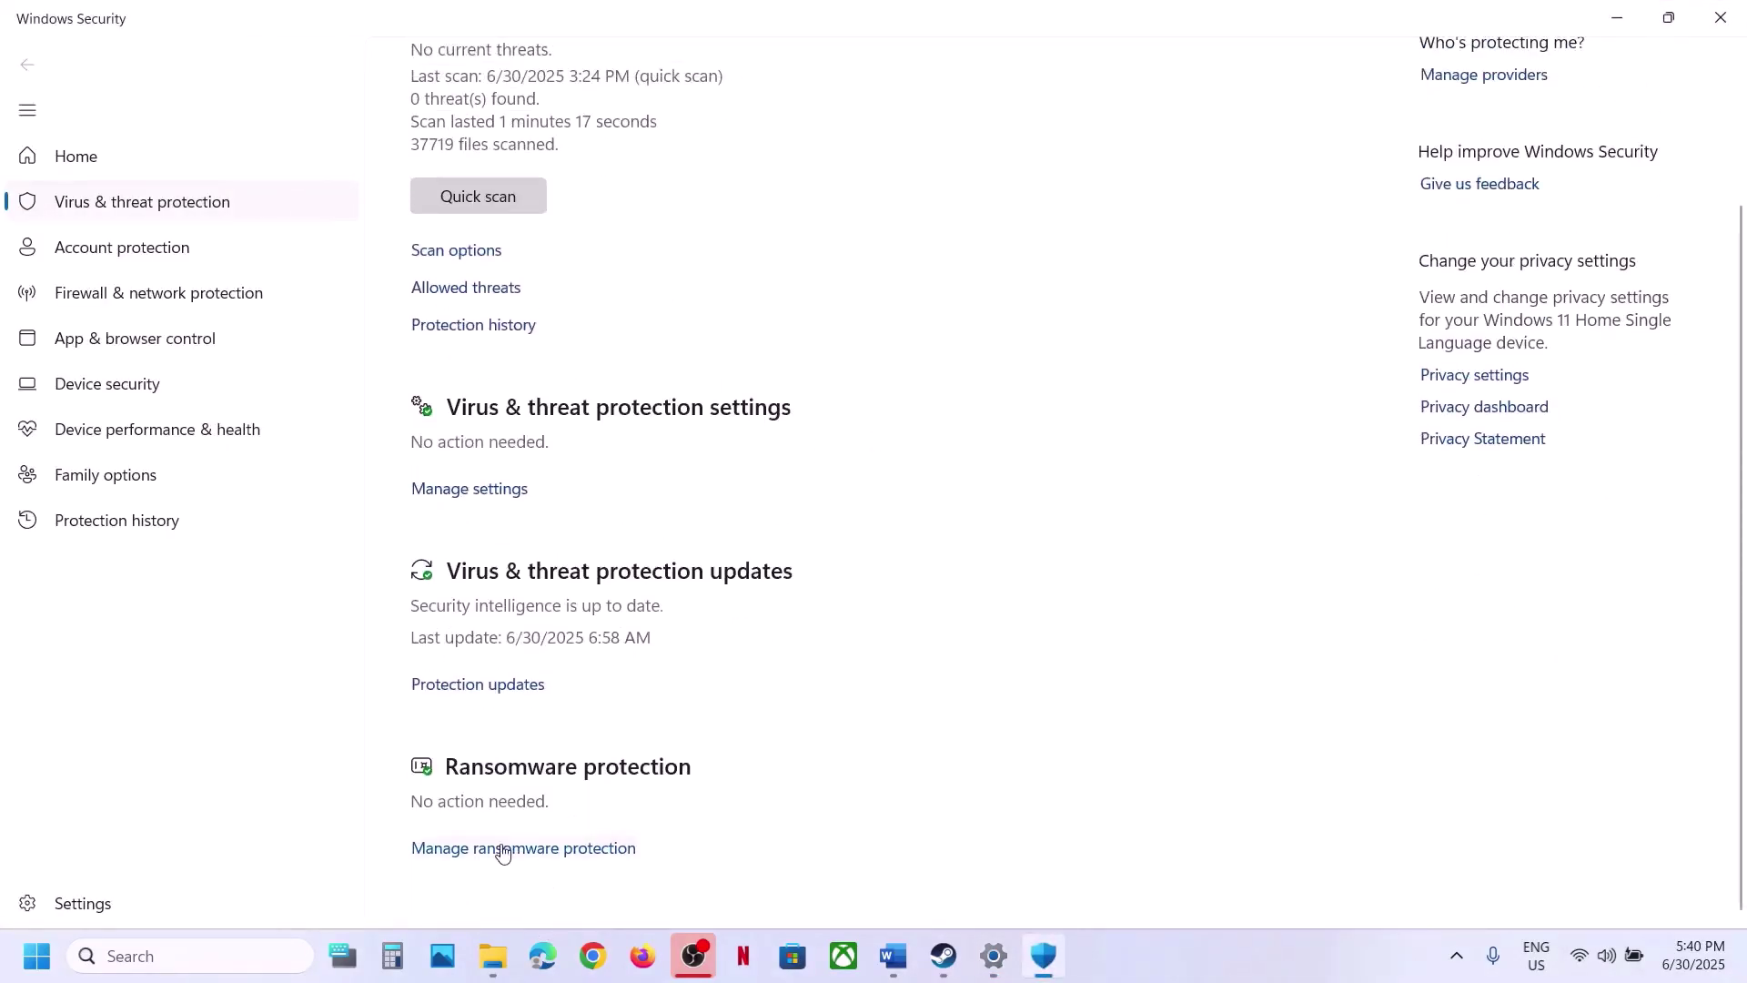
pyautogui.click(503, 849)
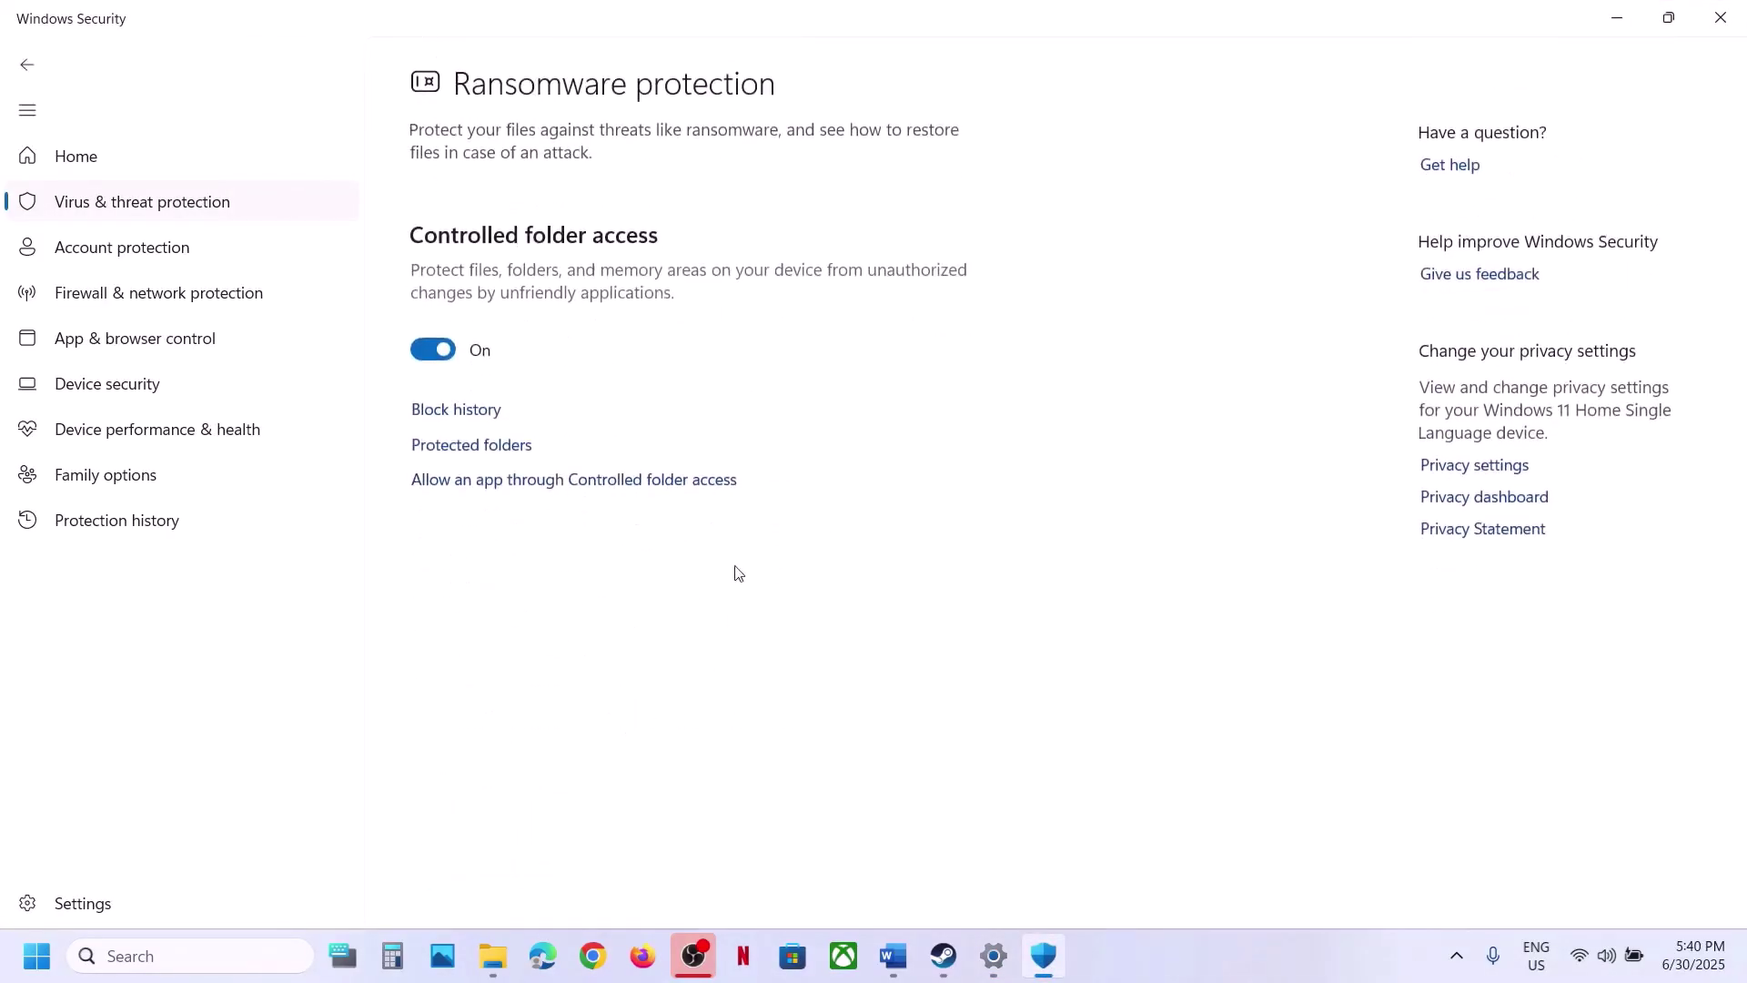
# Allow ReadyOrNot.exe from the Steam Ready Or Not folder through Controlled folder access
pyautogui.click(535, 483)
pyautogui.click(695, 659)
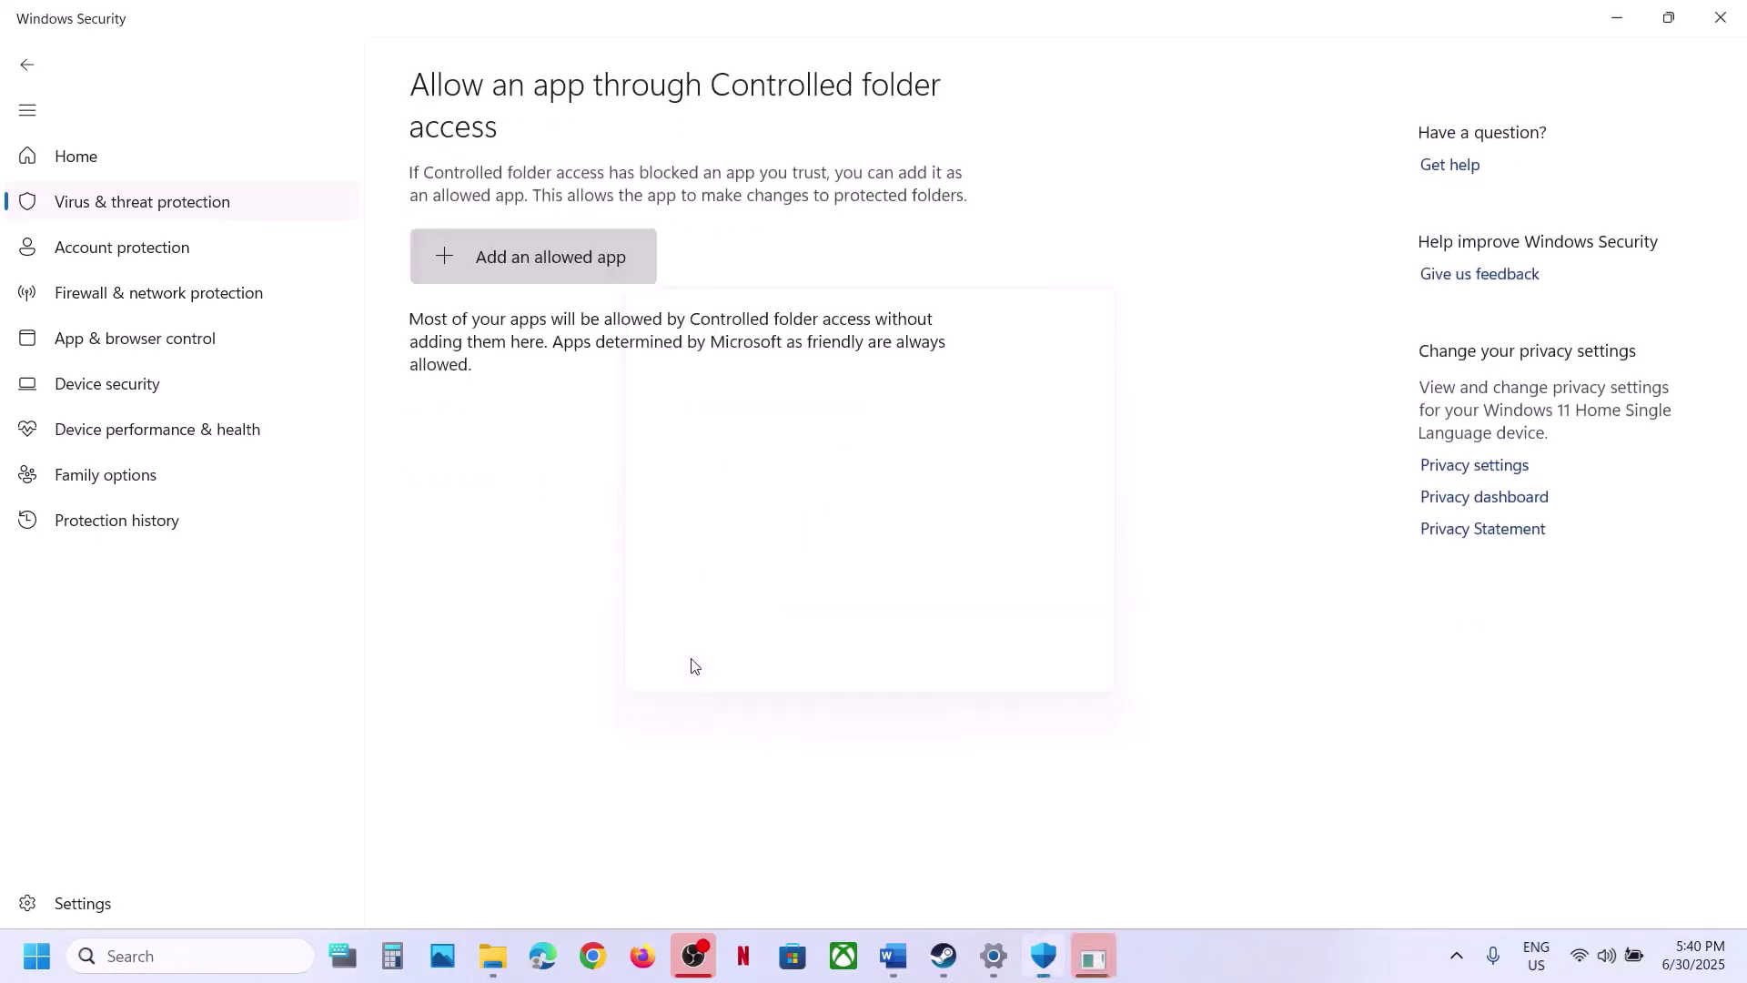
pyautogui.click(538, 271)
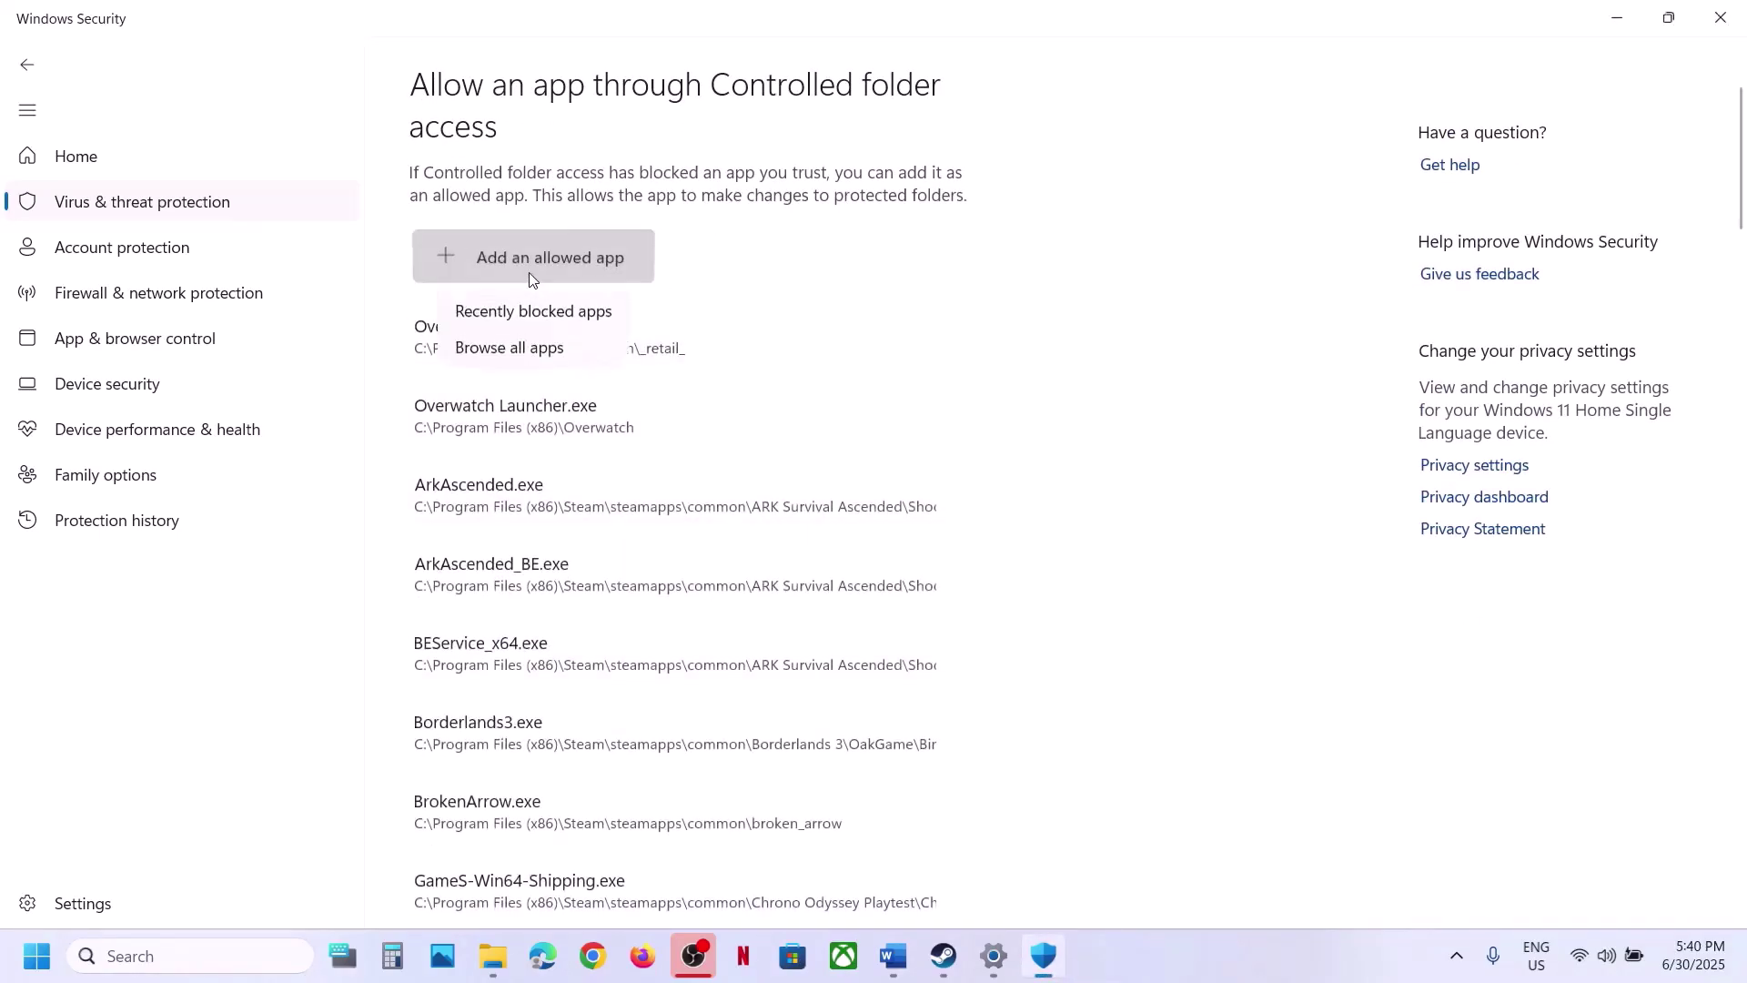
pyautogui.click(538, 349)
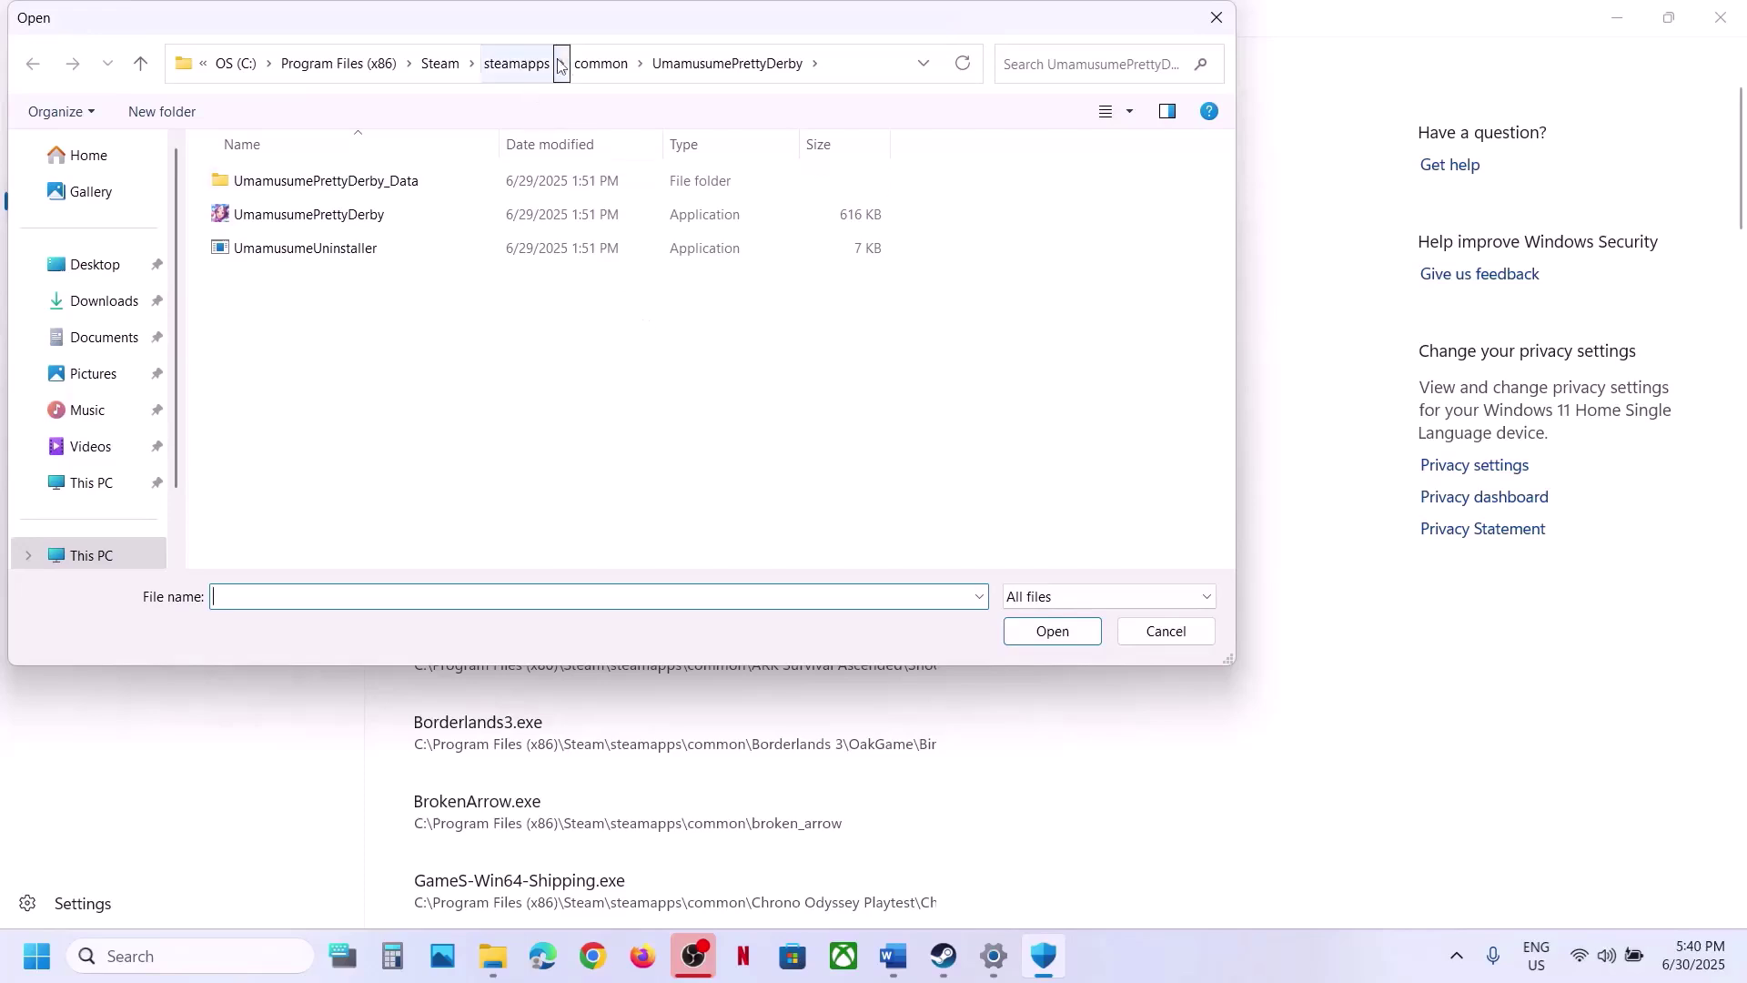
pyautogui.click(594, 63)
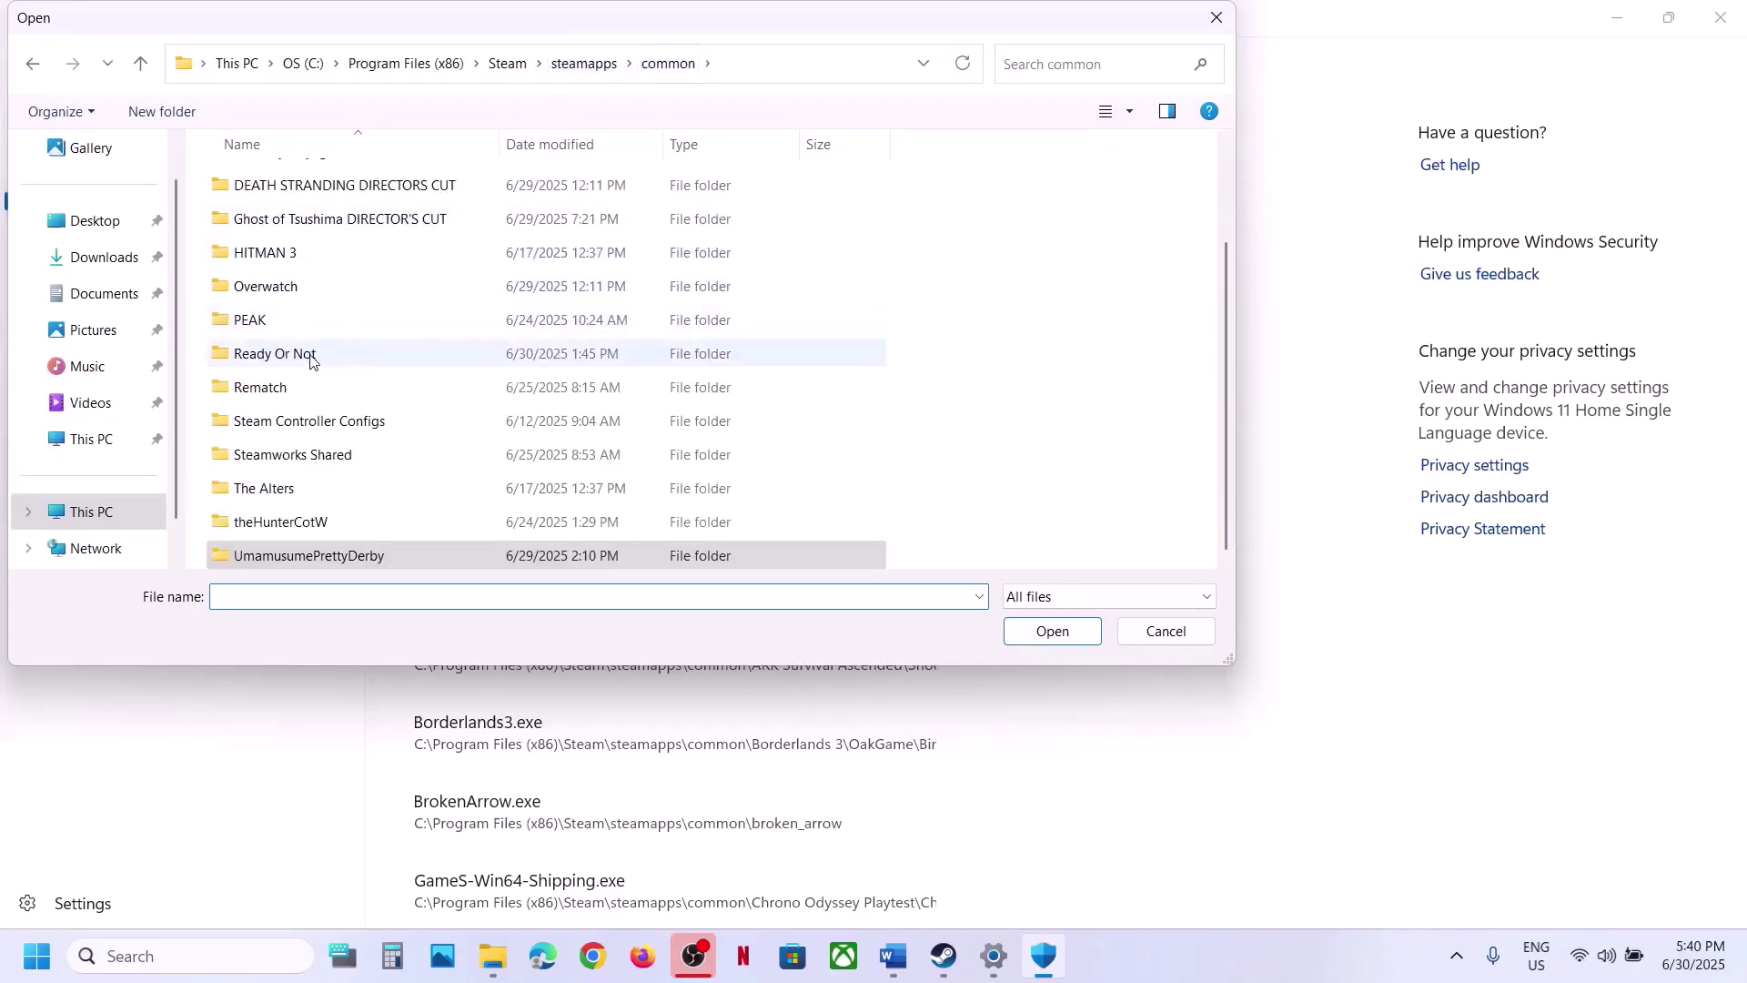
pyautogui.doubleClick(267, 352)
pyautogui.click(846, 70)
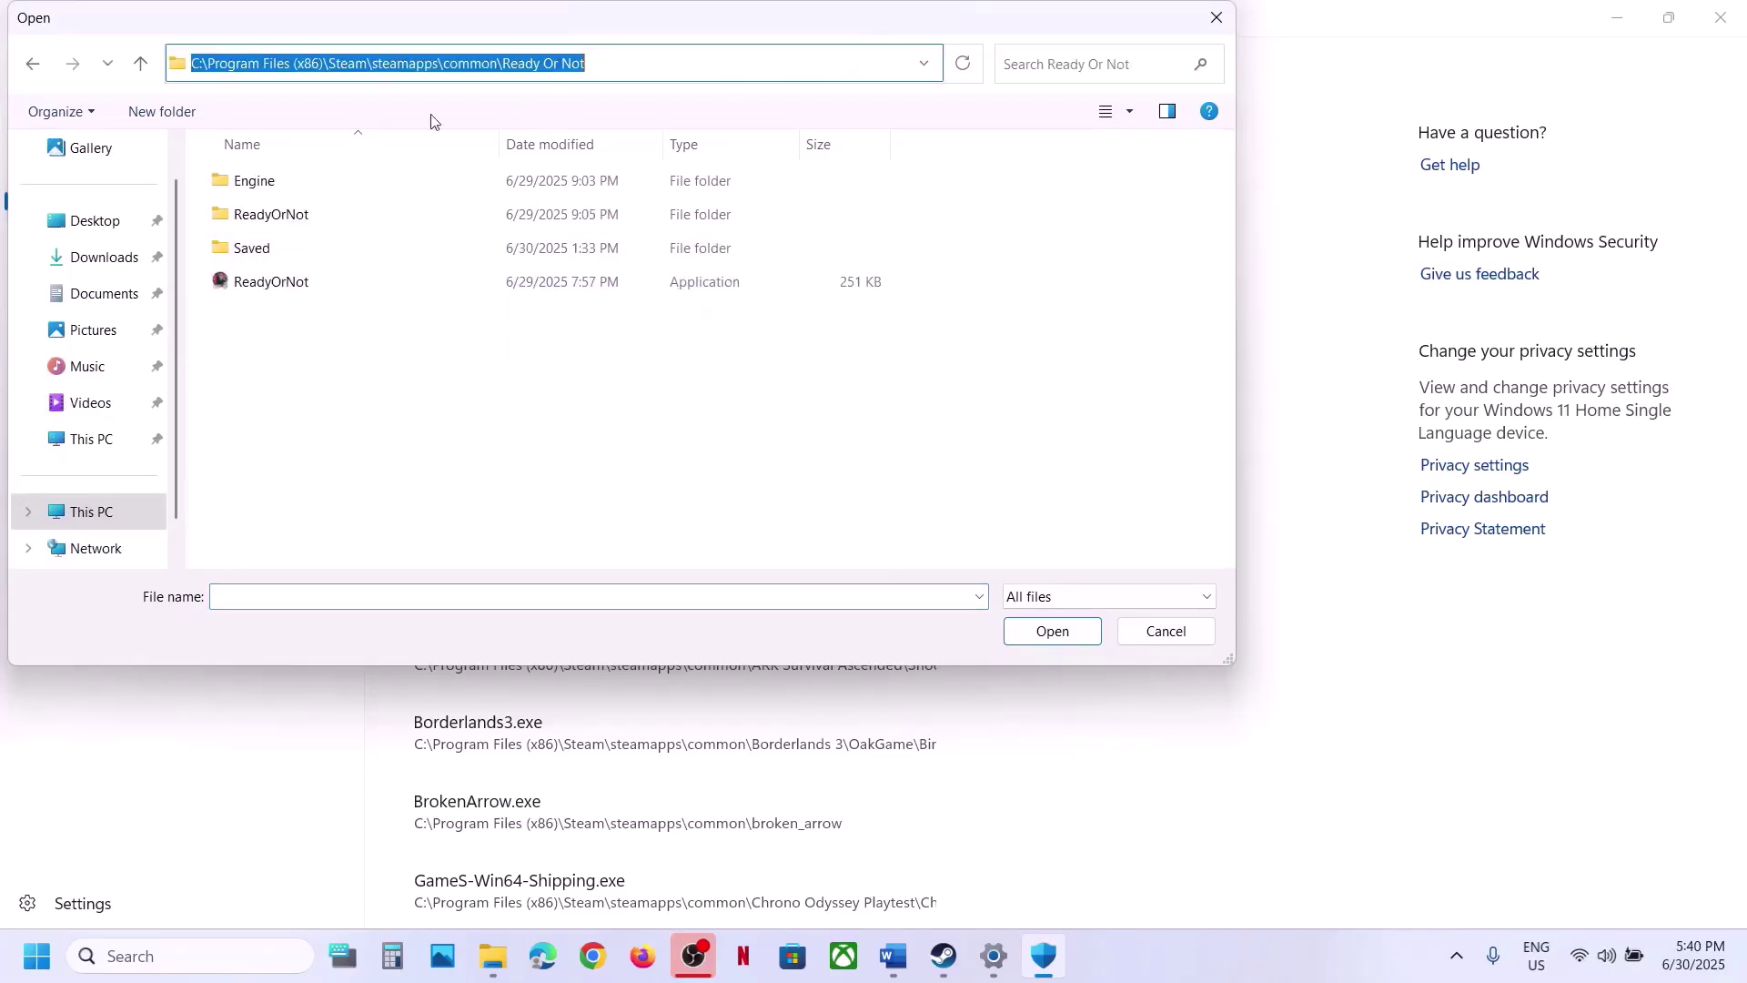
pyautogui.click(300, 282)
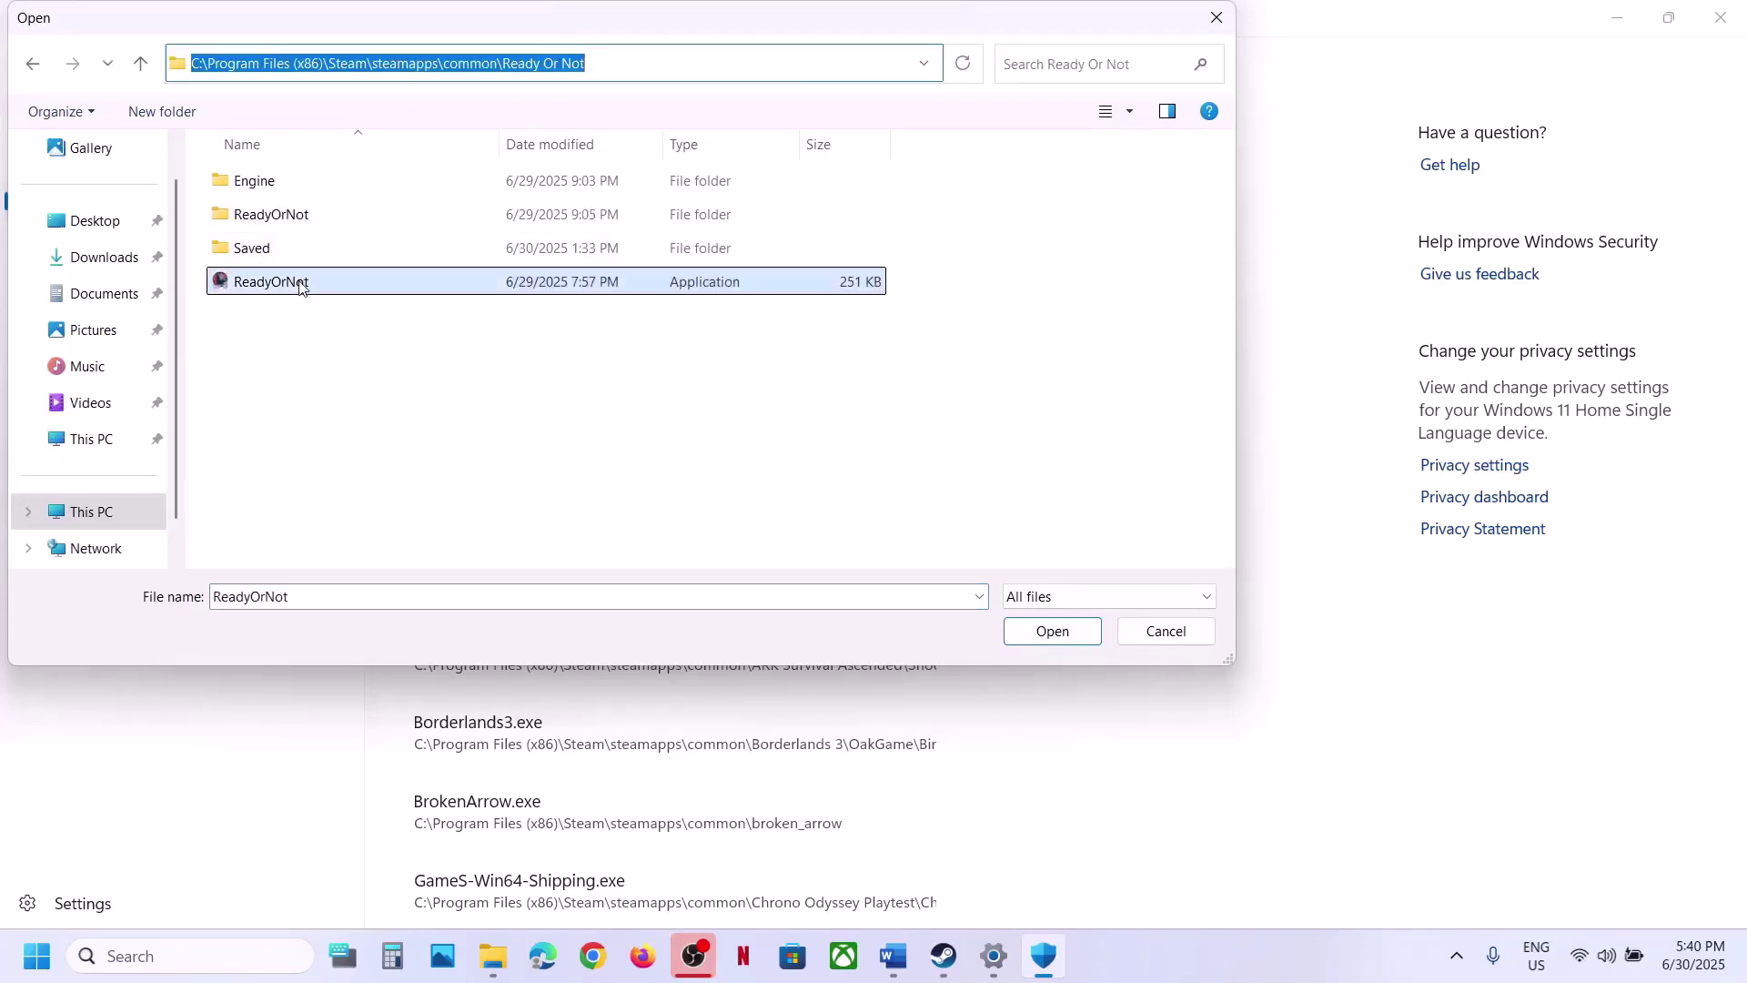
pyautogui.click(1019, 631)
# Allow ReadyOrNot-Win64-Shipping from the game's ReadyOrNot\Binaries\Win64 folder through Controlled folder access as well
pyautogui.click(544, 277)
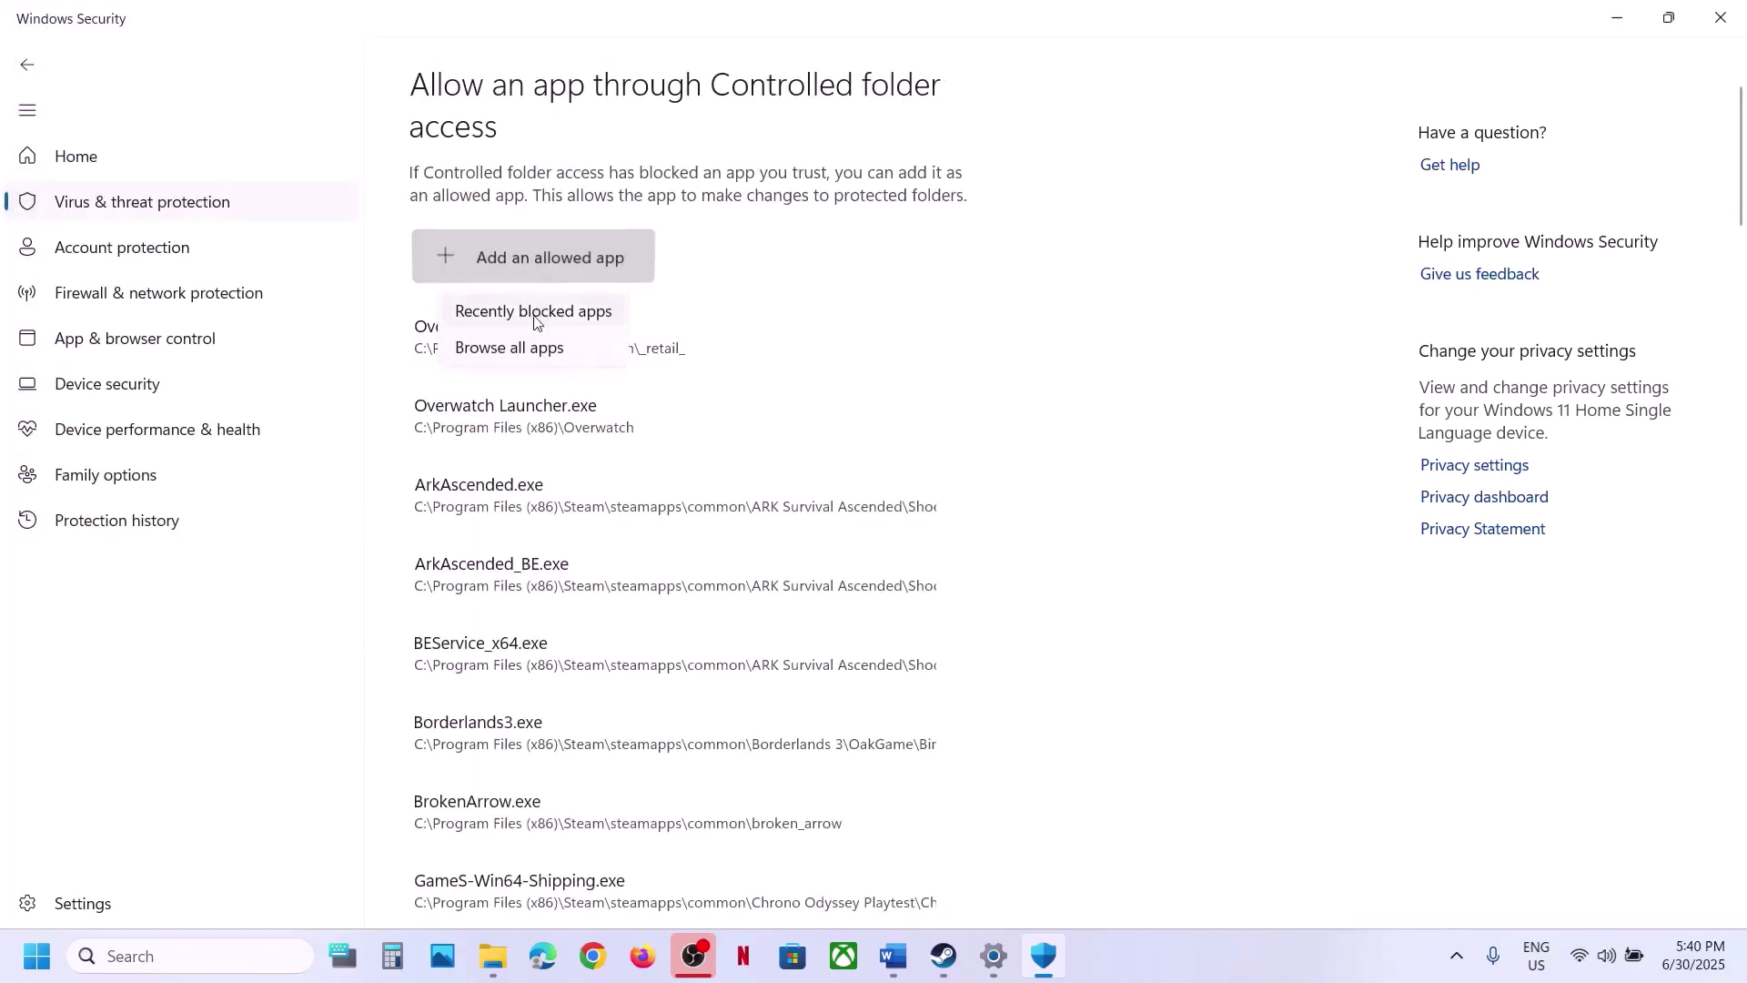
pyautogui.click(535, 344)
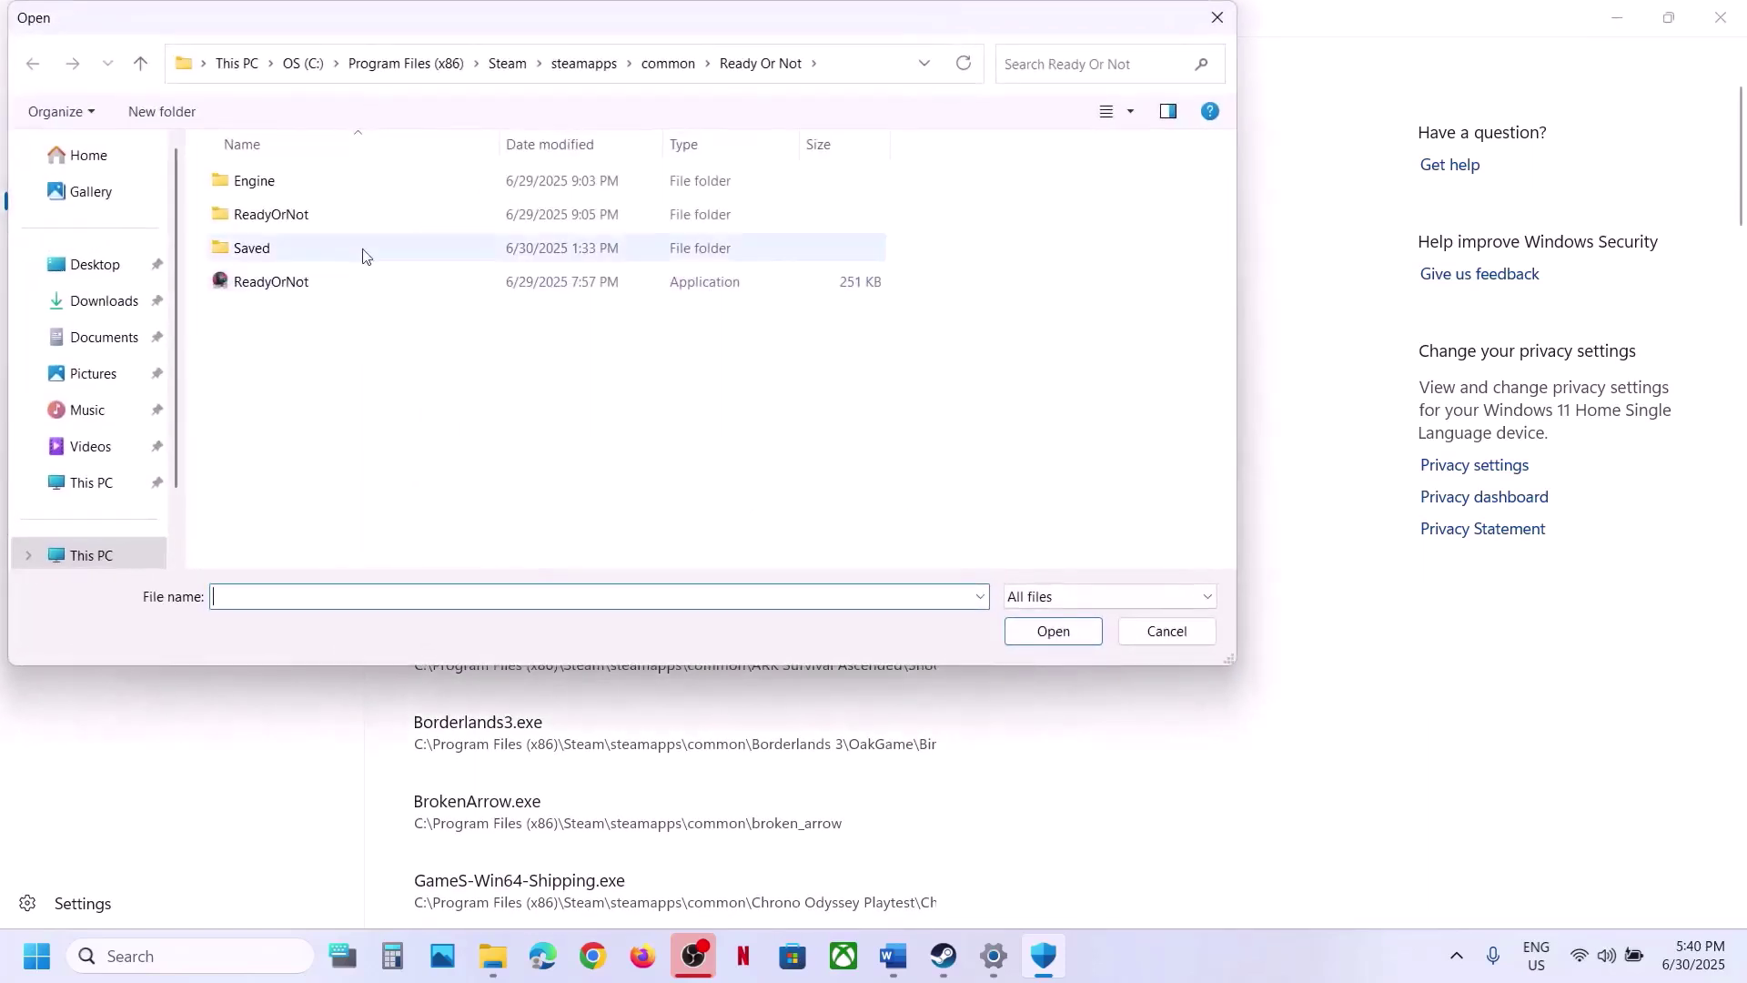
pyautogui.doubleClick(284, 218)
pyautogui.doubleClick(272, 188)
pyautogui.doubleClick(273, 189)
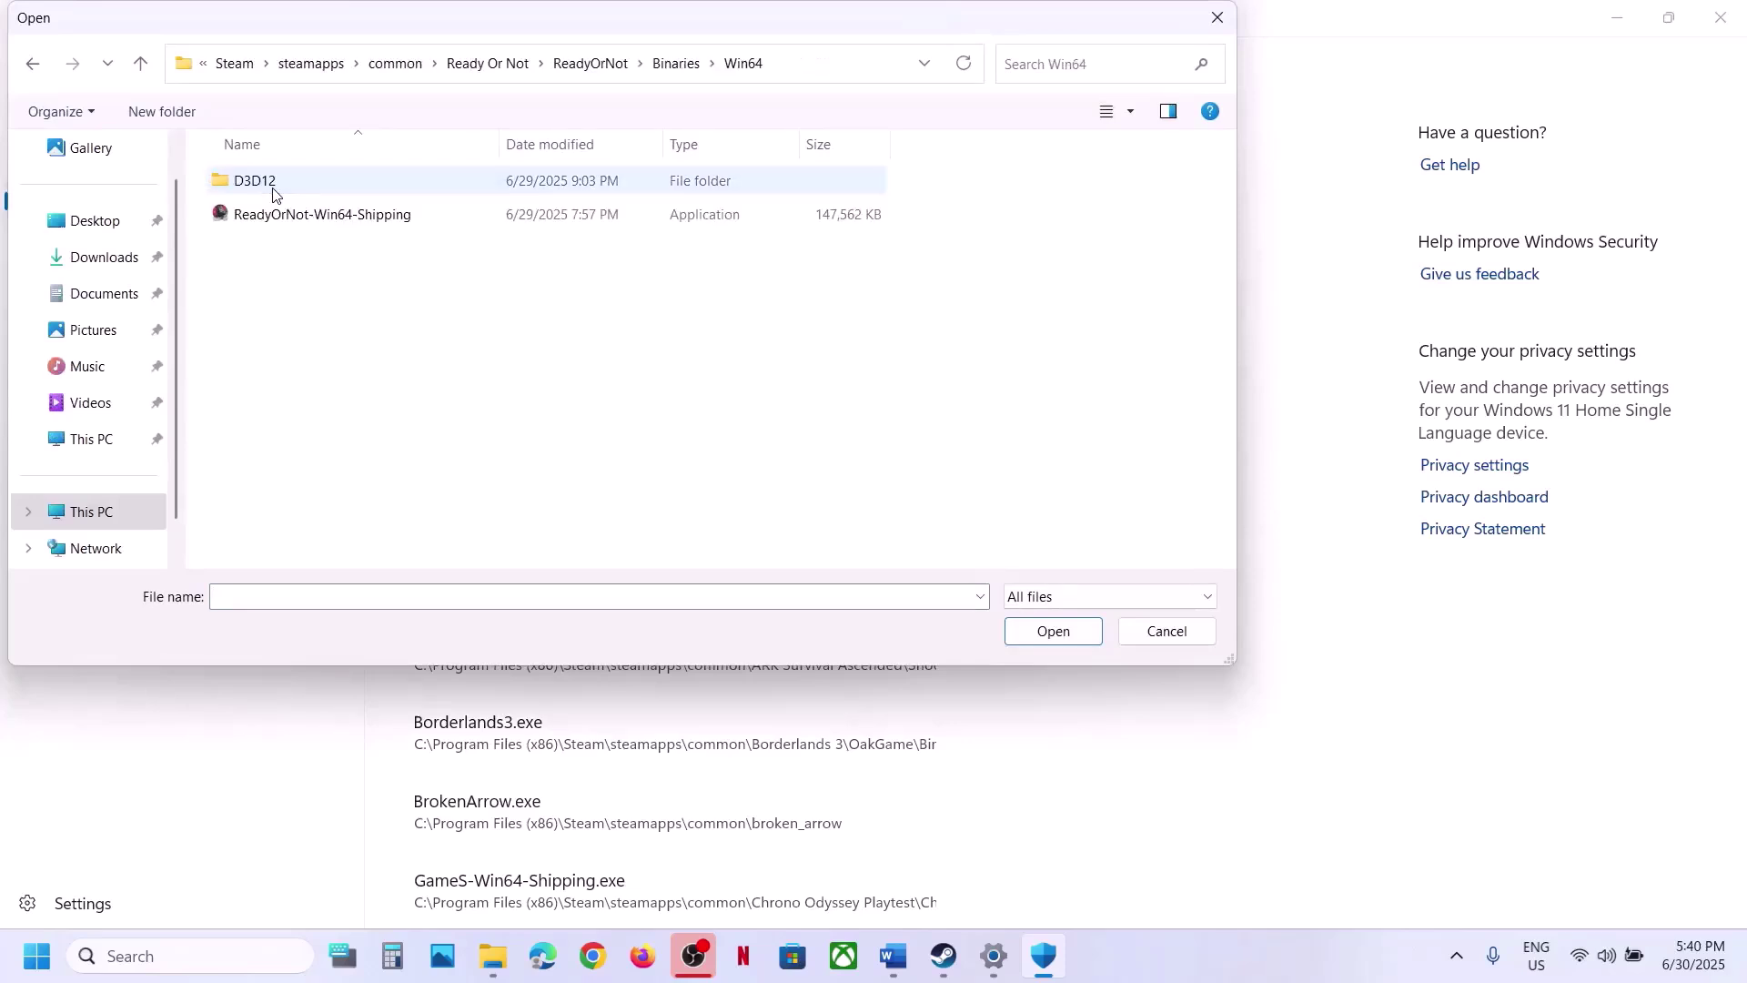
pyautogui.click(313, 215)
pyautogui.click(1036, 640)
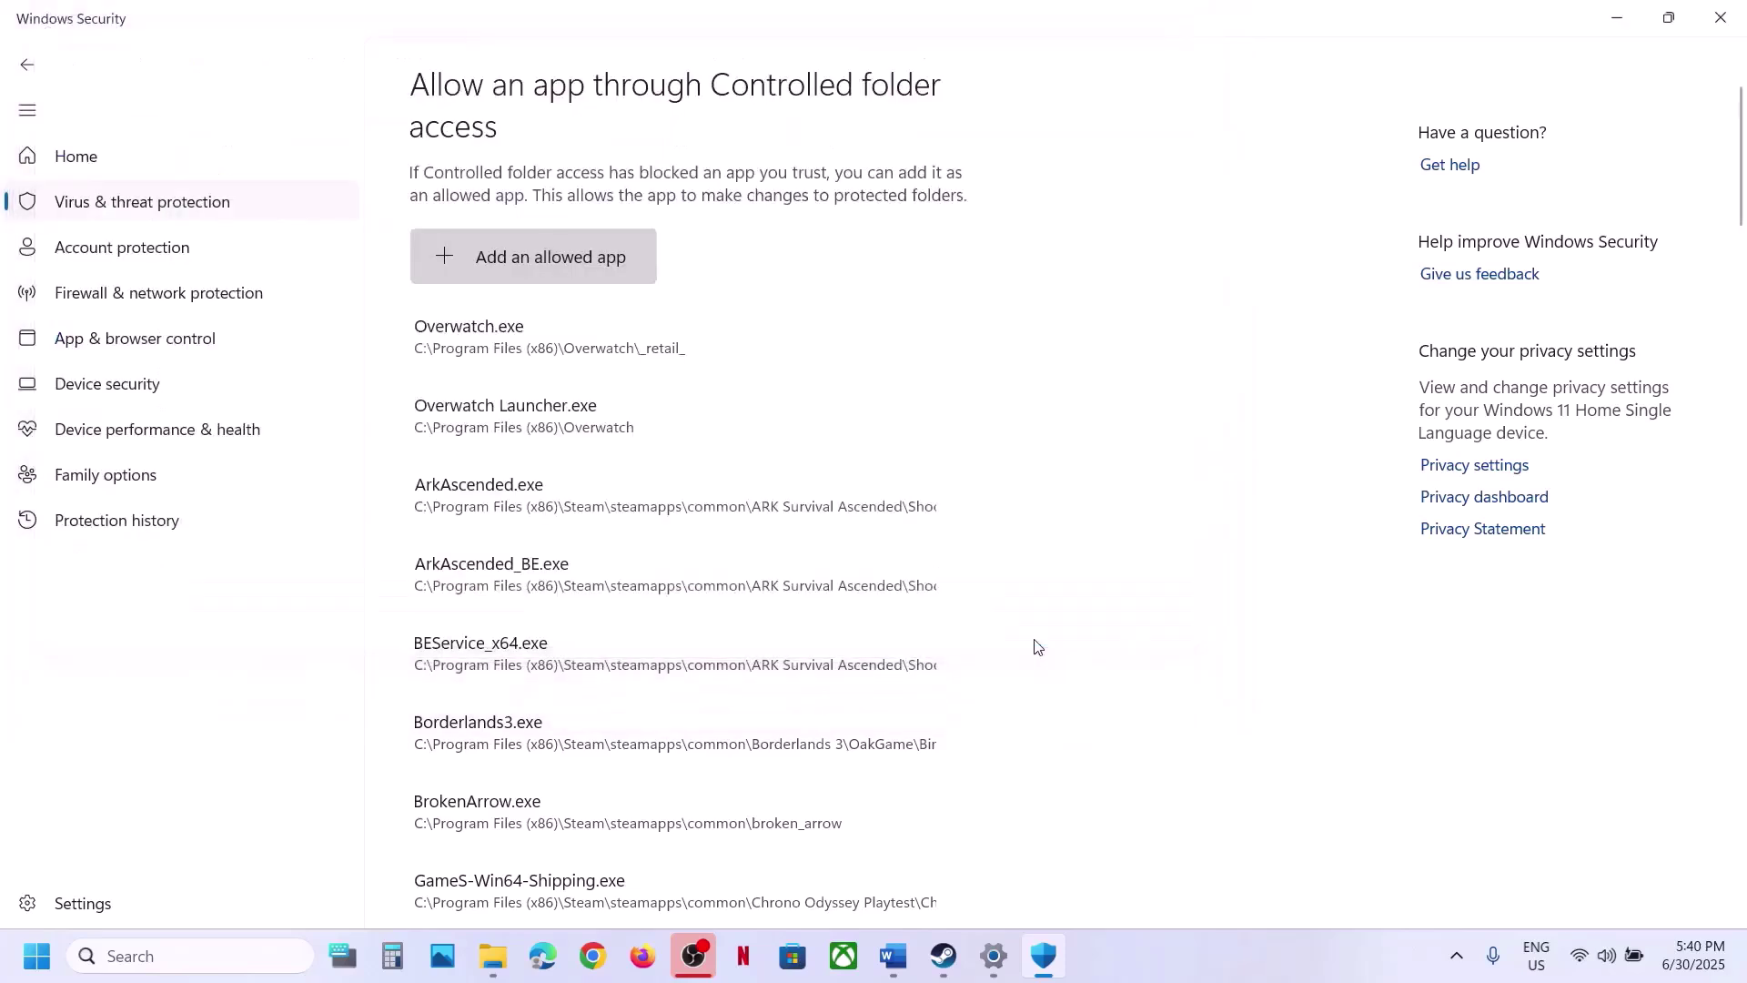
# Switch to the Word notes and highlight the text of step 9 about verifying the game files
pyautogui.click(943, 956)
pyautogui.click(894, 955)
pyautogui.scroll(-2, 642, 617)
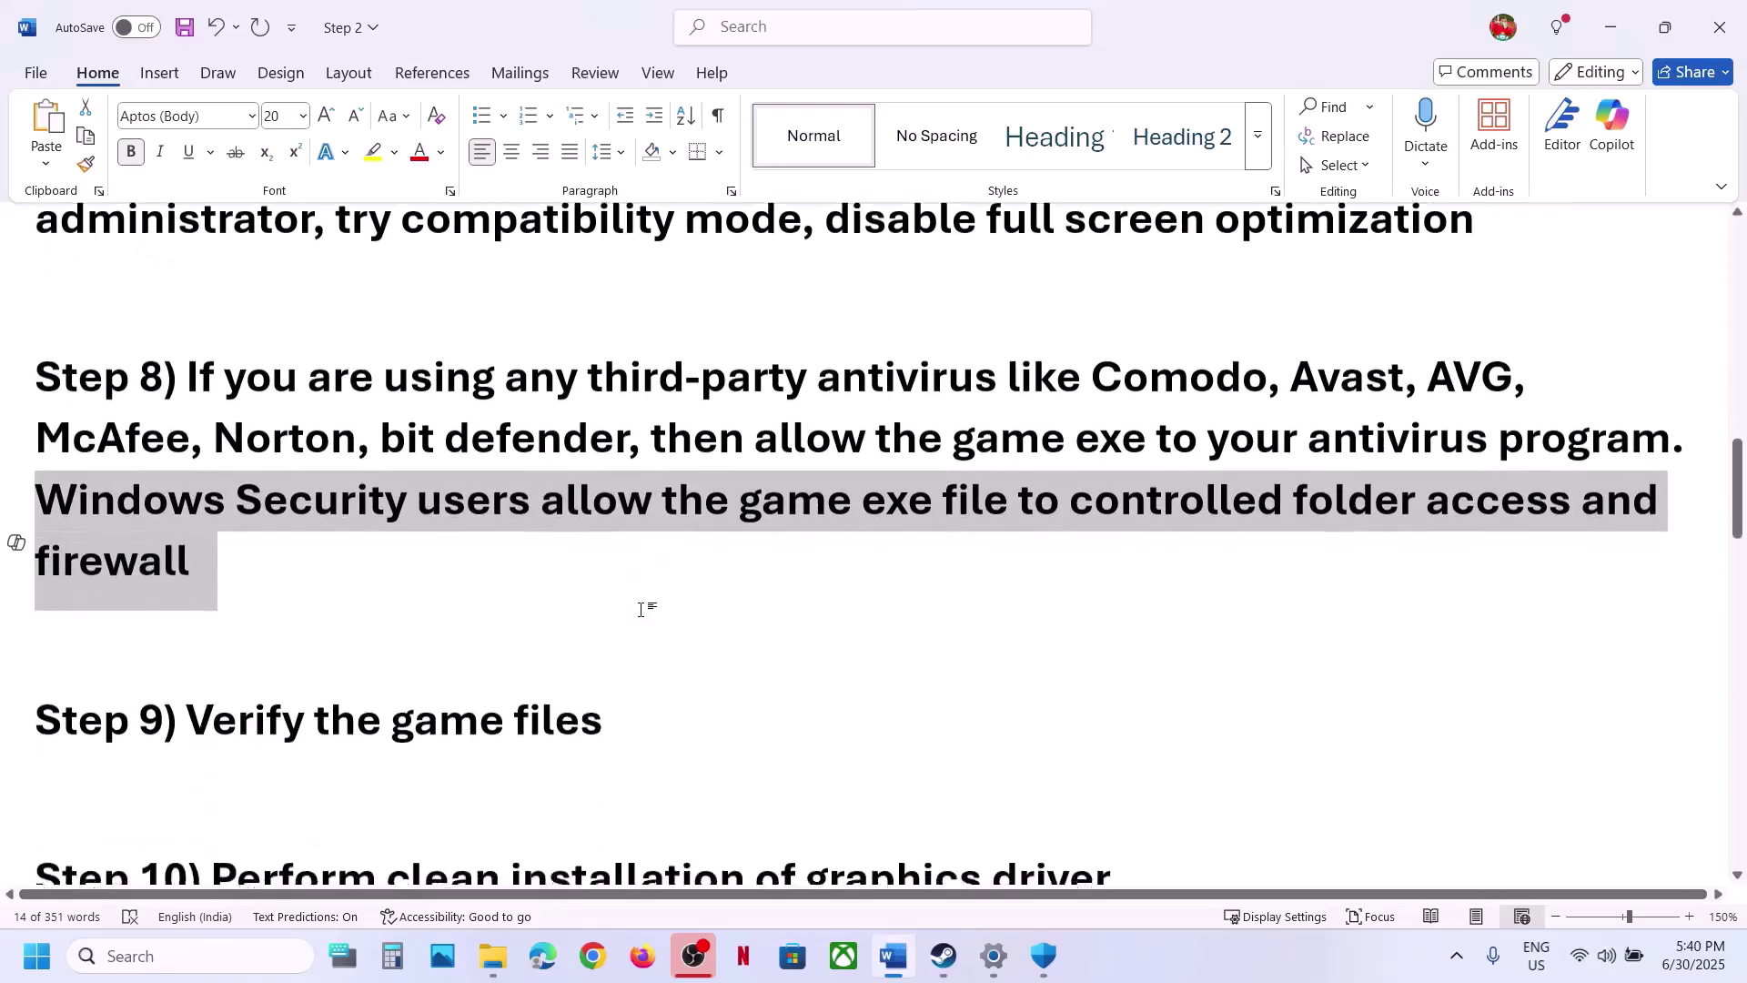
pyautogui.moveTo(209, 715); pyautogui.dragTo(651, 699)
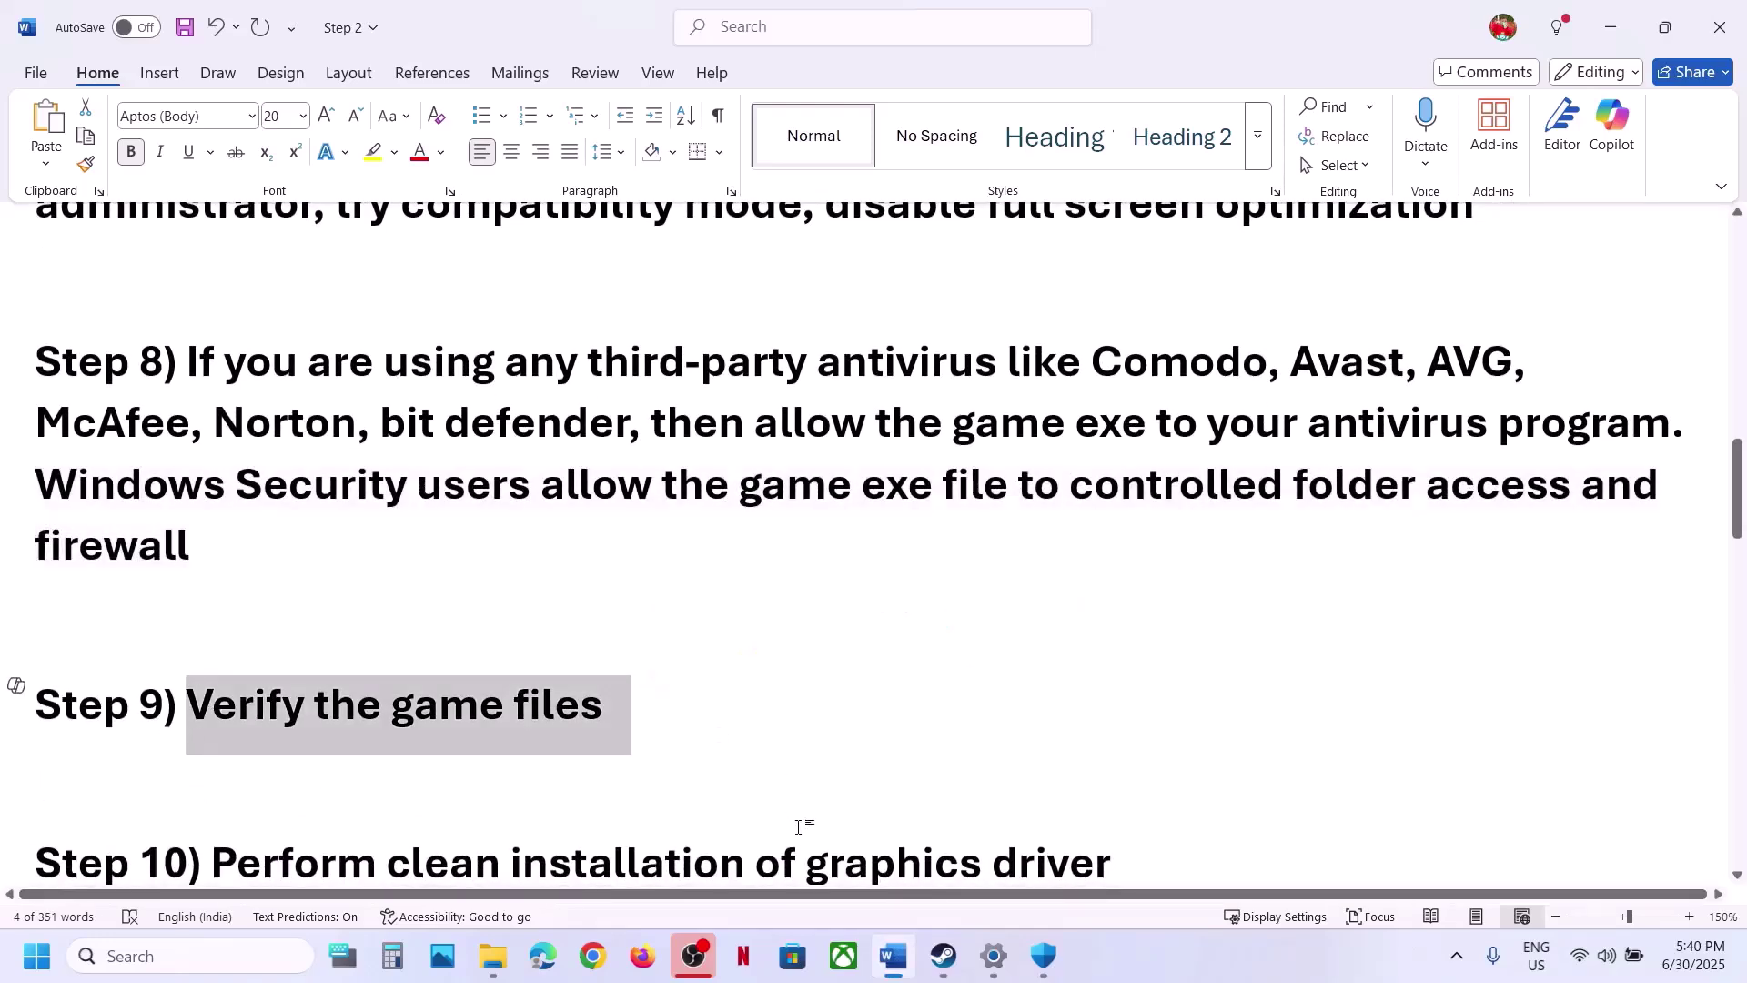
# Switch to Steam, view the installed-files properties of Ready or Not with the file integrity option, and close them
pyautogui.click(942, 953)
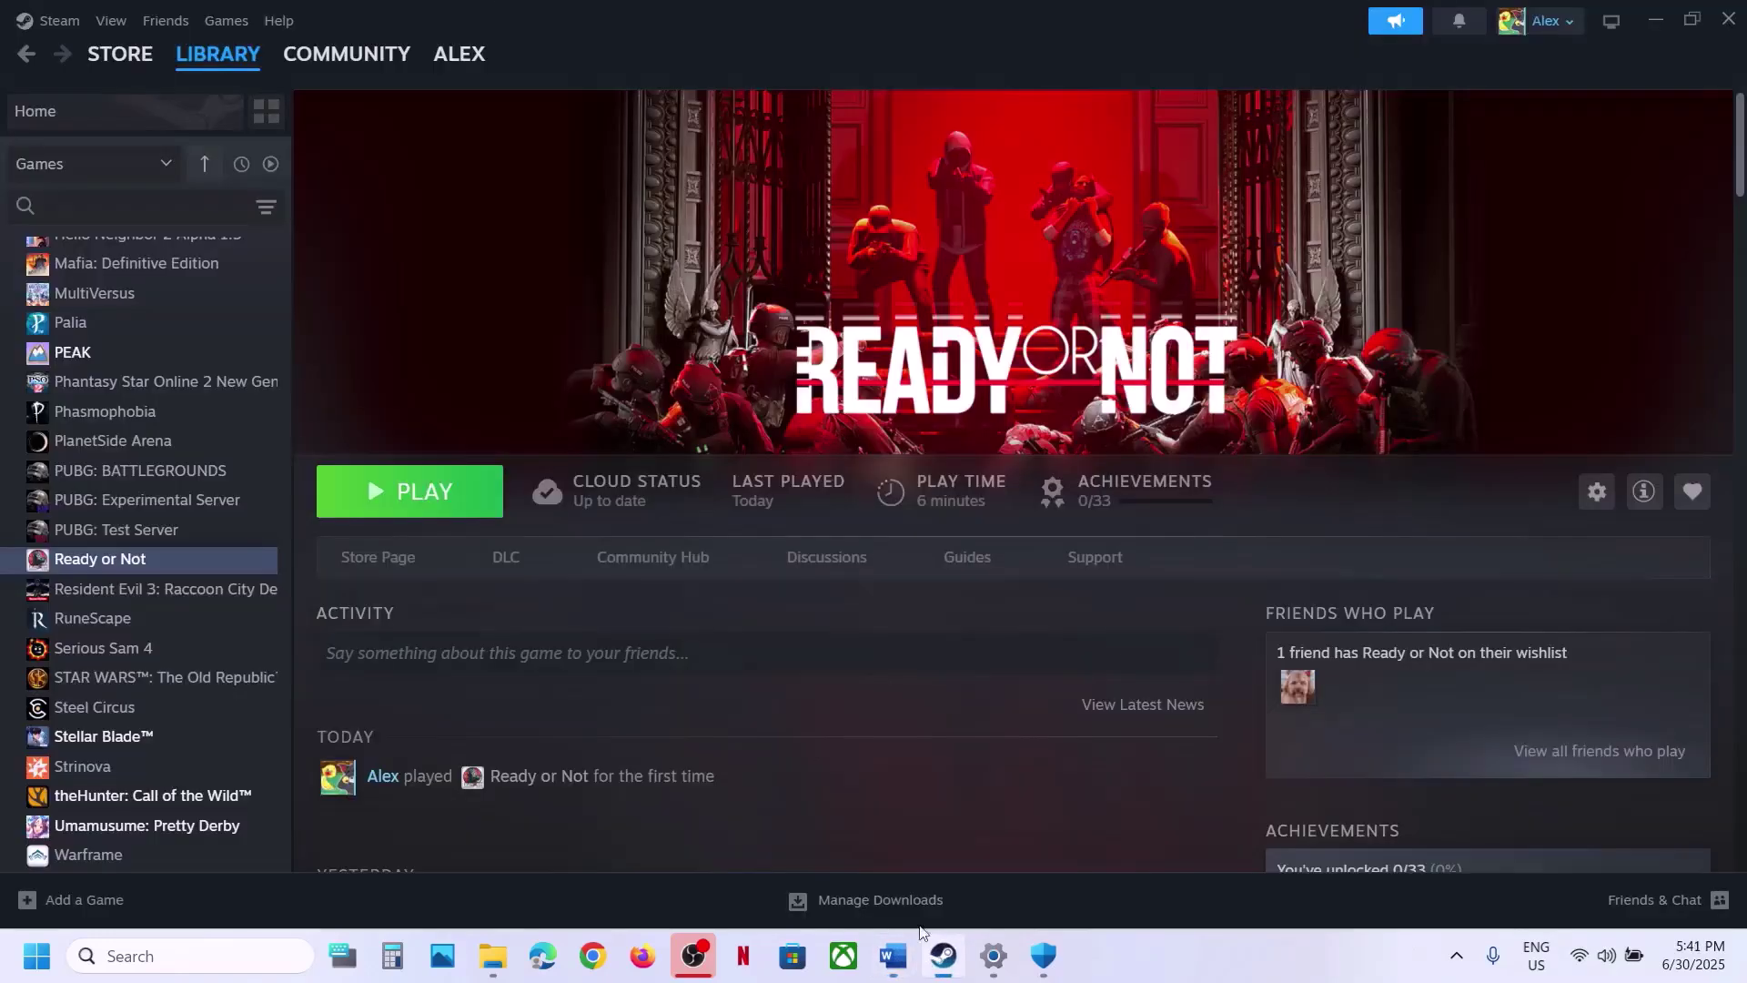
pyautogui.rightClick(137, 560)
pyautogui.click(220, 741)
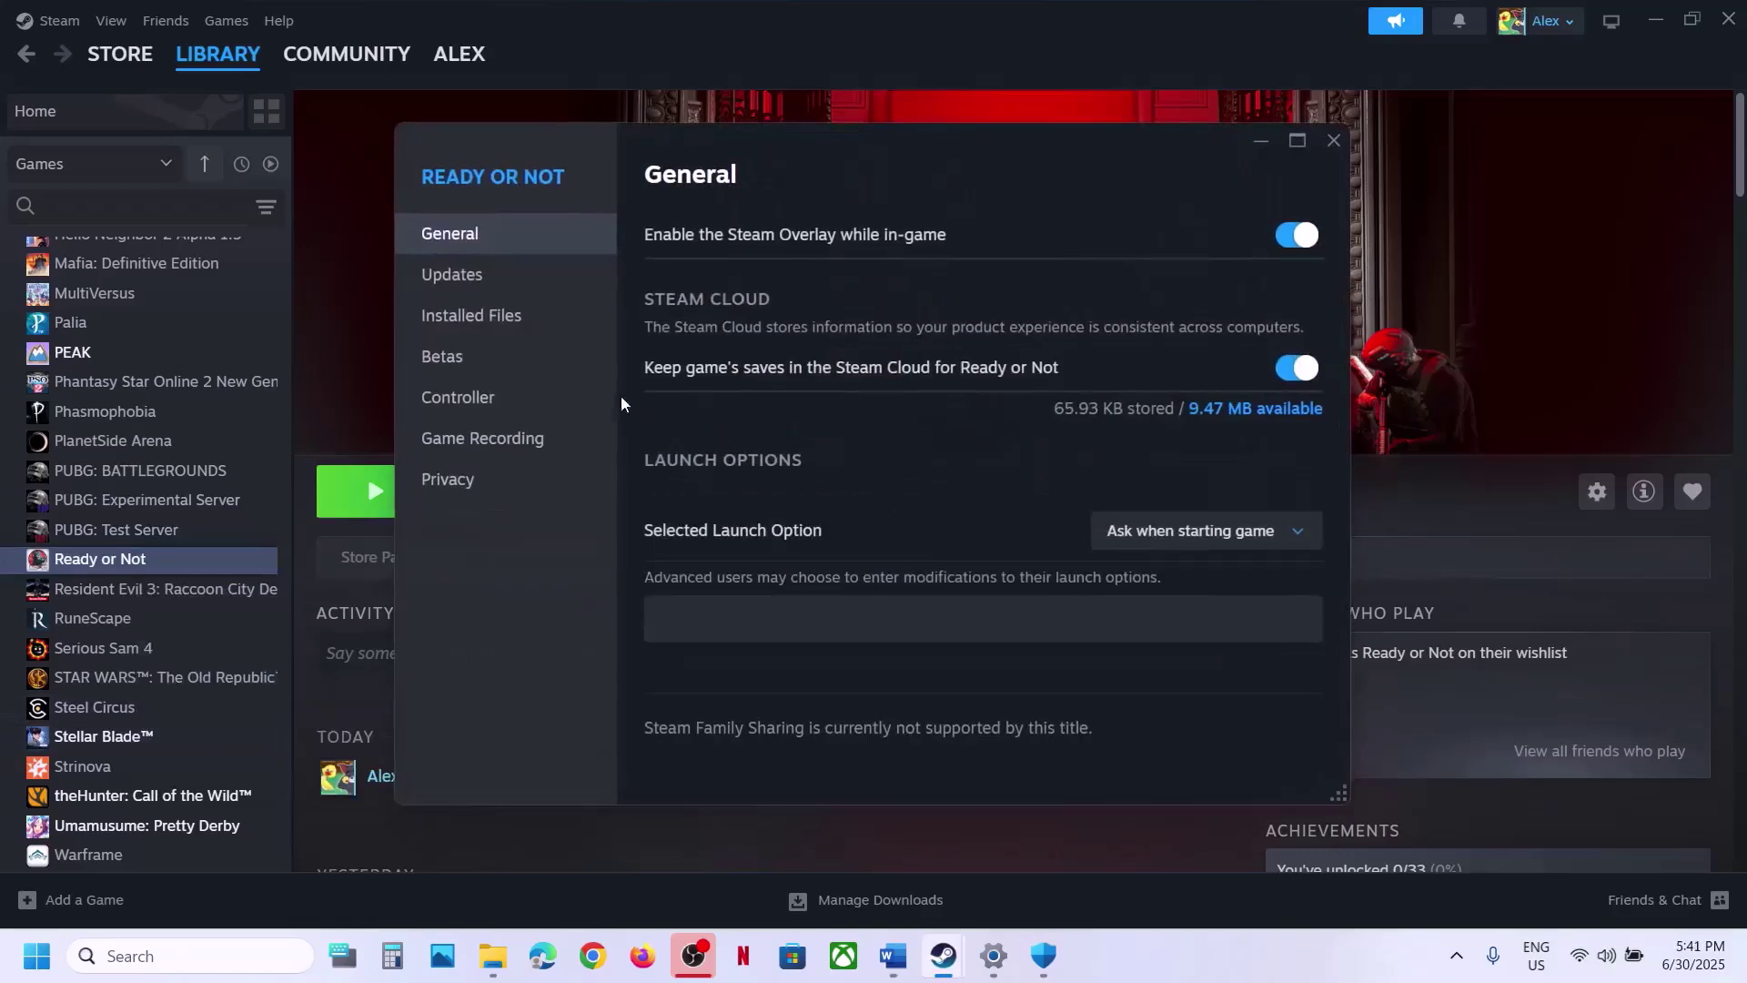
pyautogui.click(508, 335)
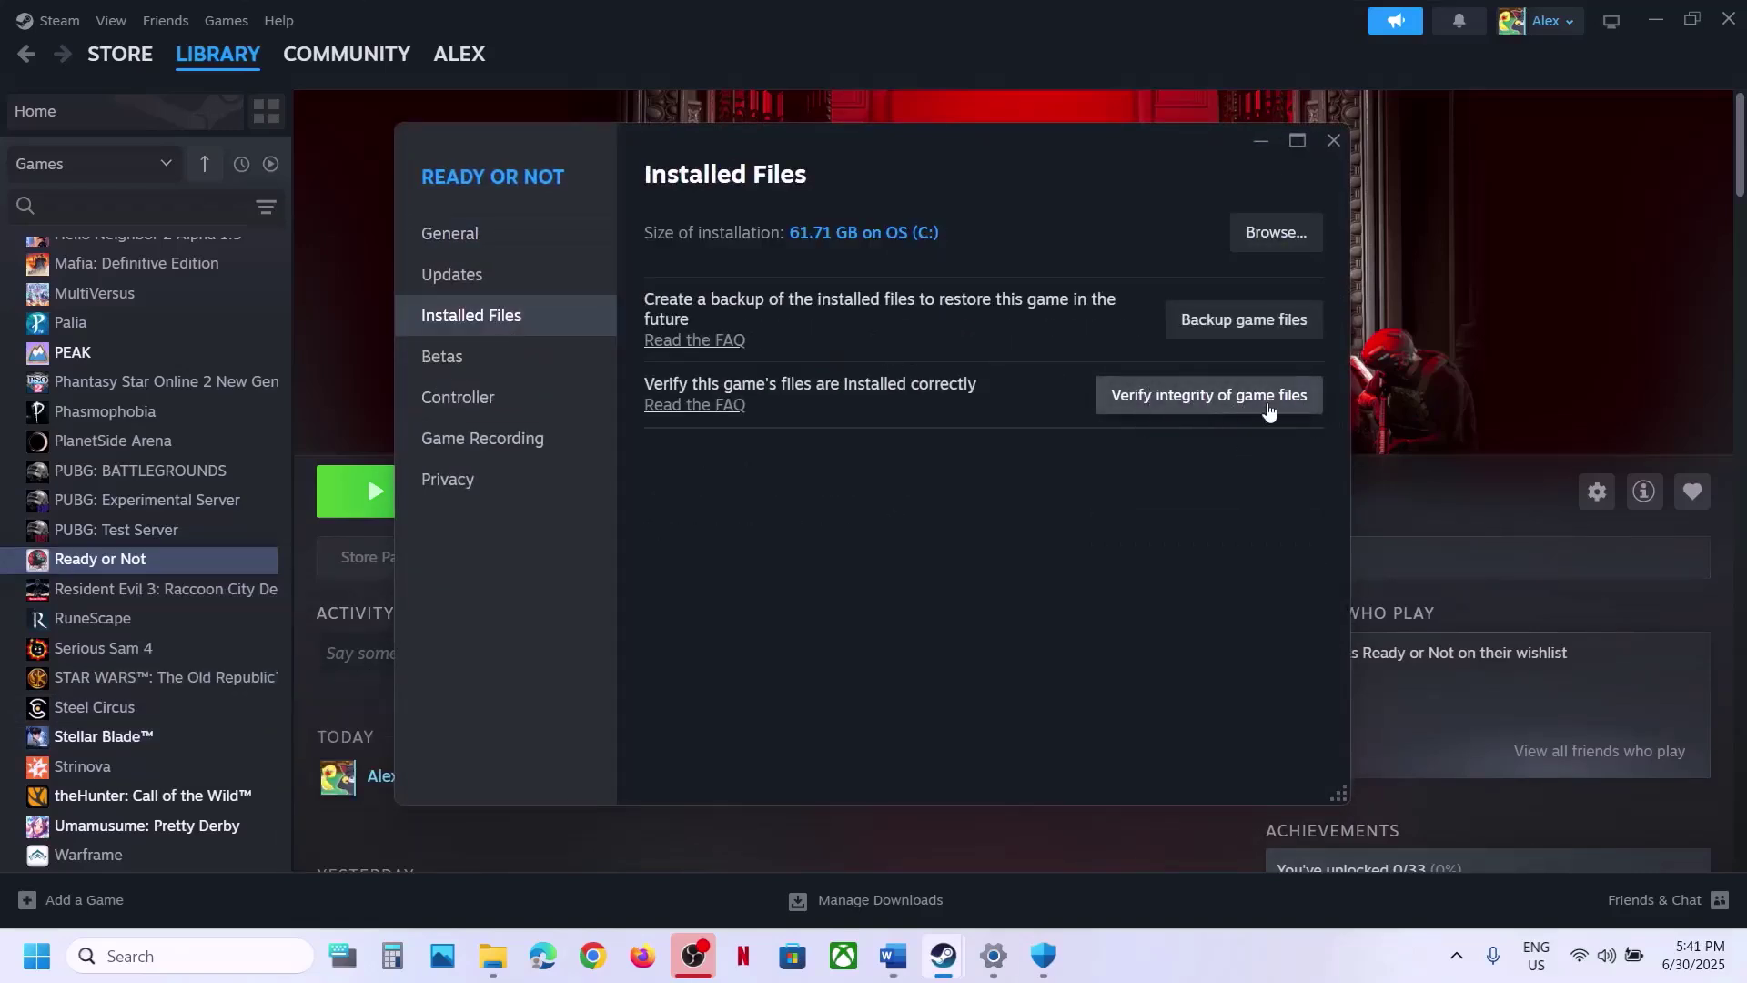
pyautogui.click(1335, 142)
# Return to the Word notes and review step 10 on clean graphics driver installation, highlighting its NVIDIA and AMD links
pyautogui.click(893, 955)
pyautogui.scroll(-5, 612, 587)
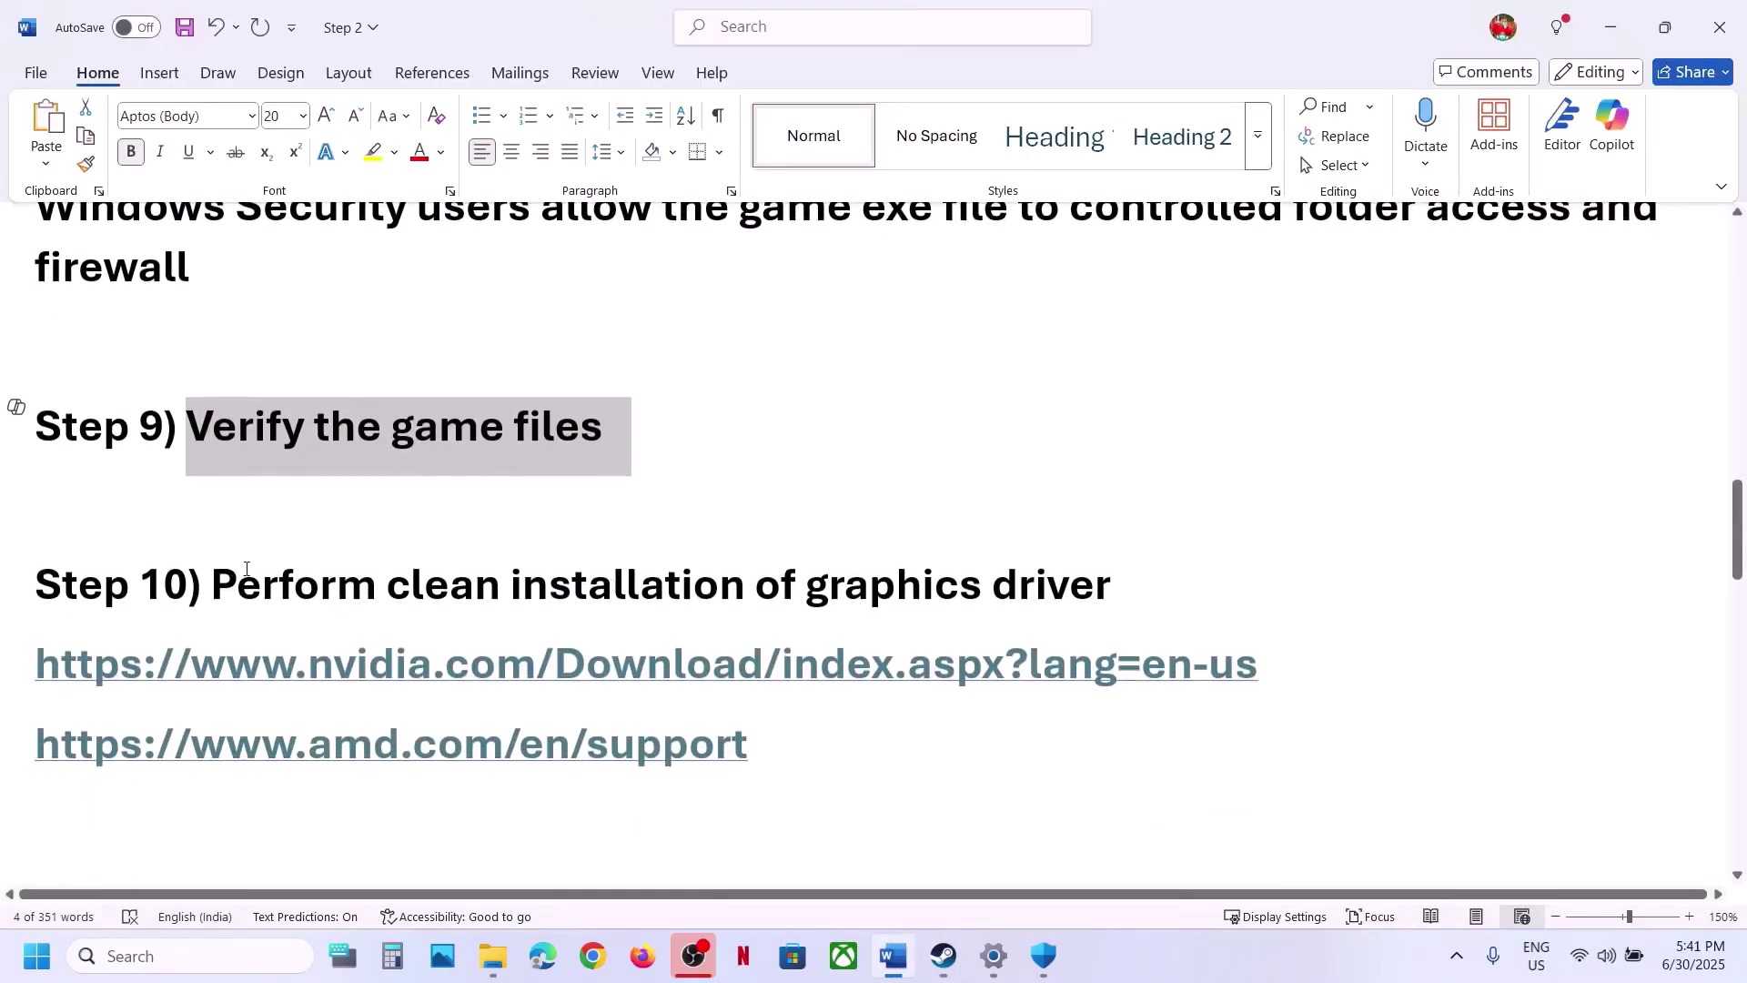
pyautogui.moveTo(246, 568); pyautogui.dragTo(984, 593)
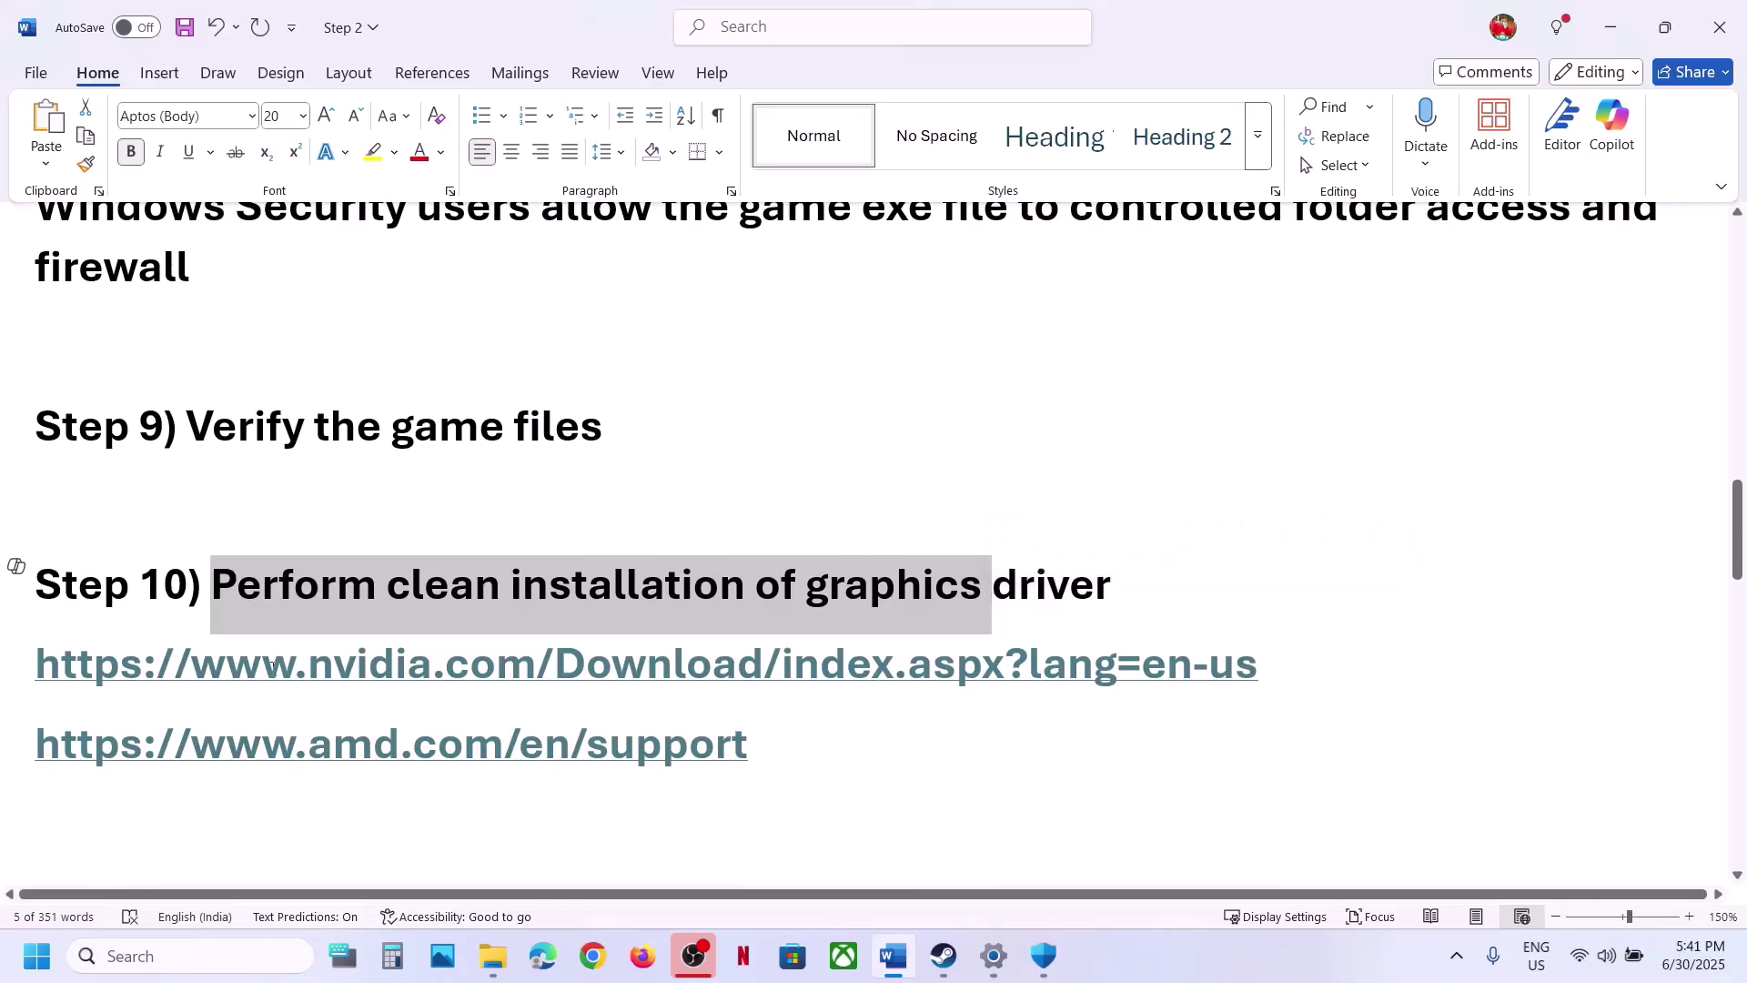
pyautogui.moveTo(227, 662); pyautogui.dragTo(896, 651)
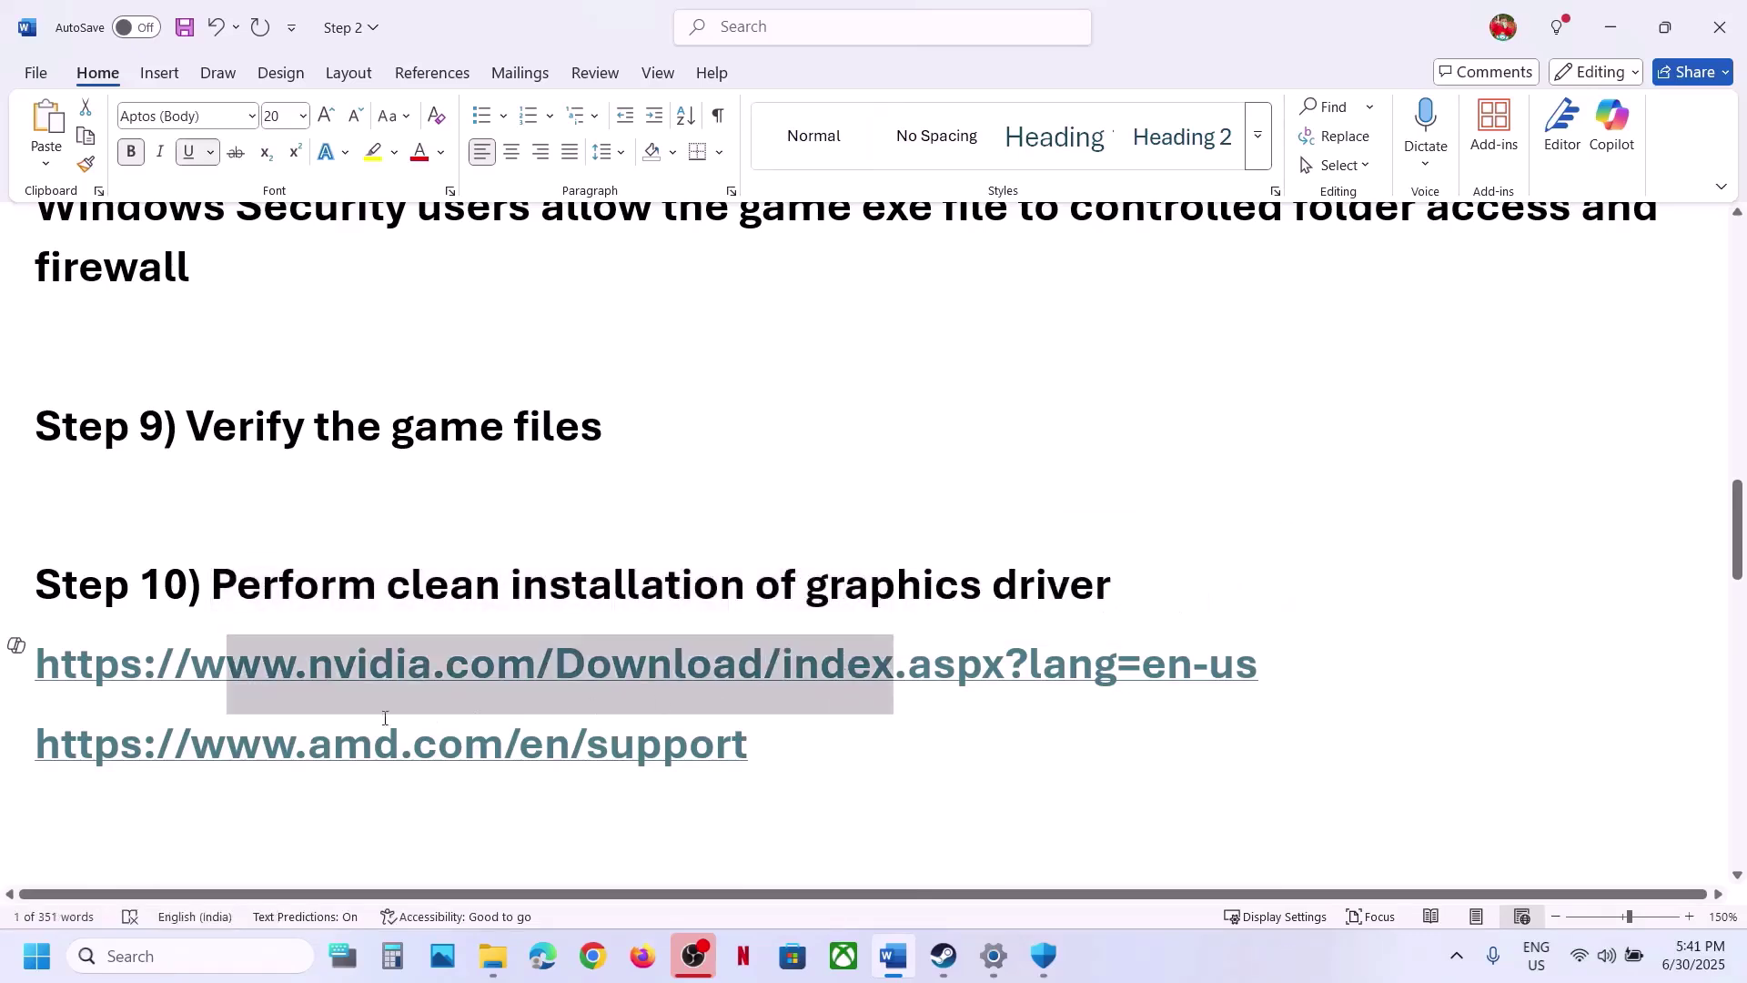
pyautogui.moveTo(241, 752); pyautogui.dragTo(634, 748)
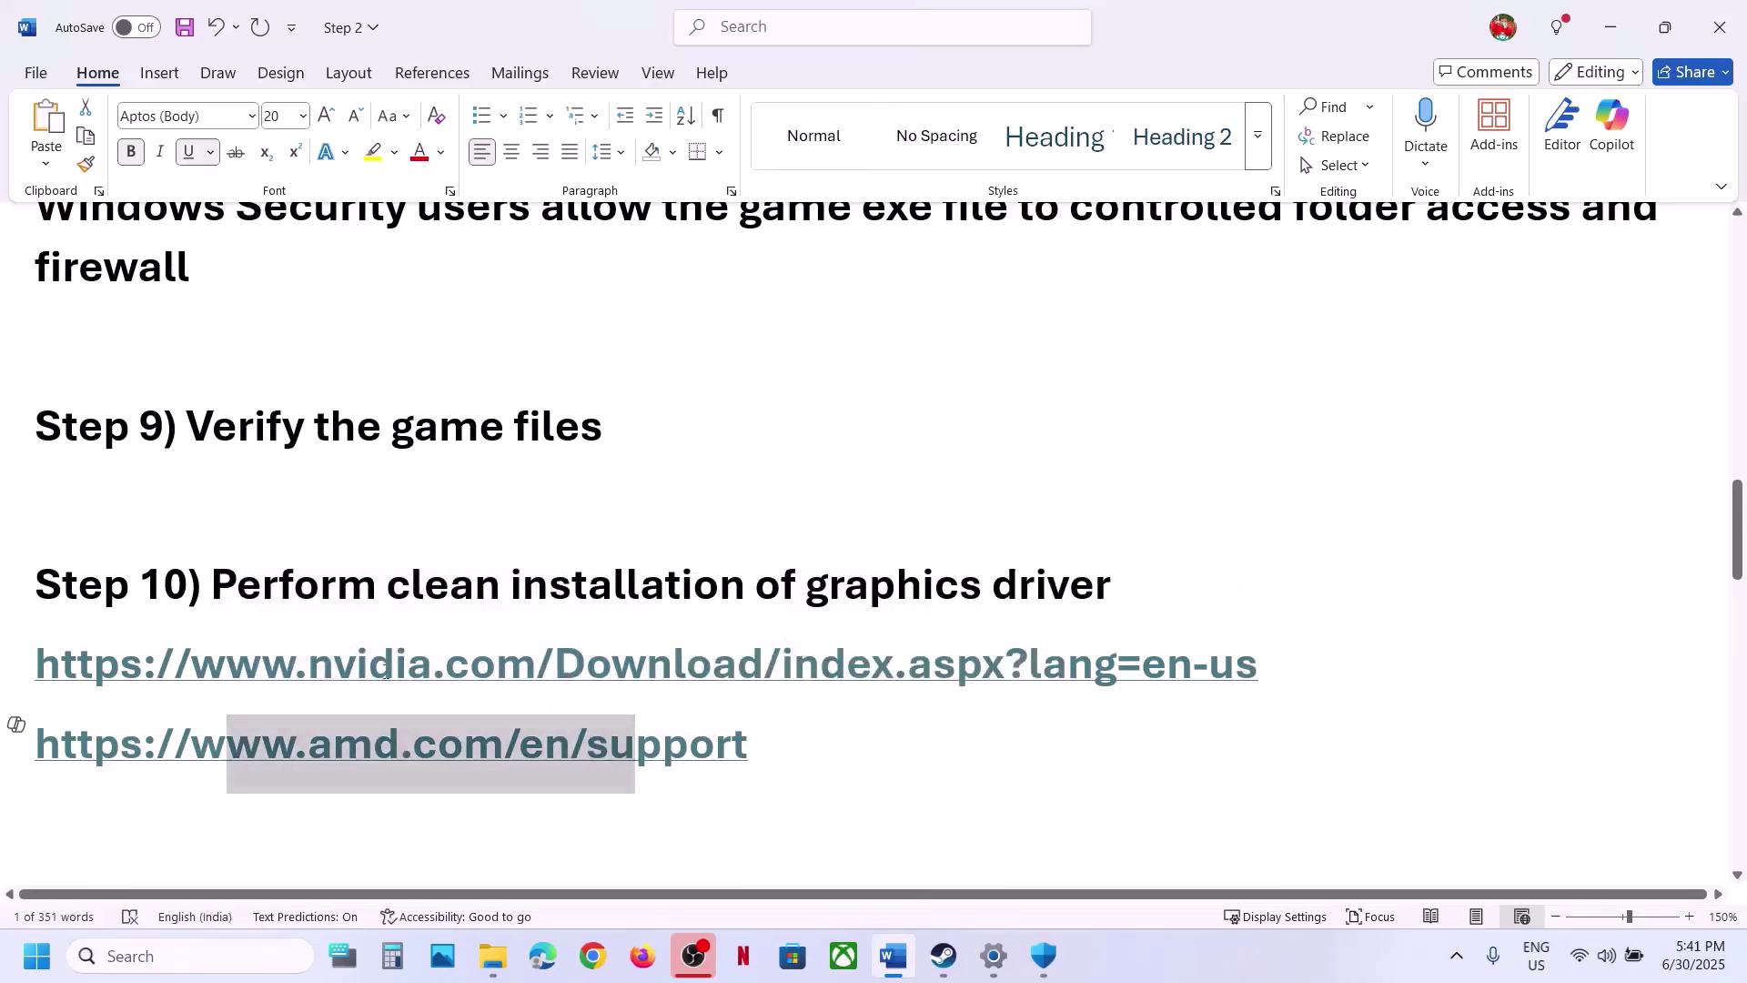
pyautogui.moveTo(383, 671); pyautogui.dragTo(819, 668)
pyautogui.click(1224, 937)
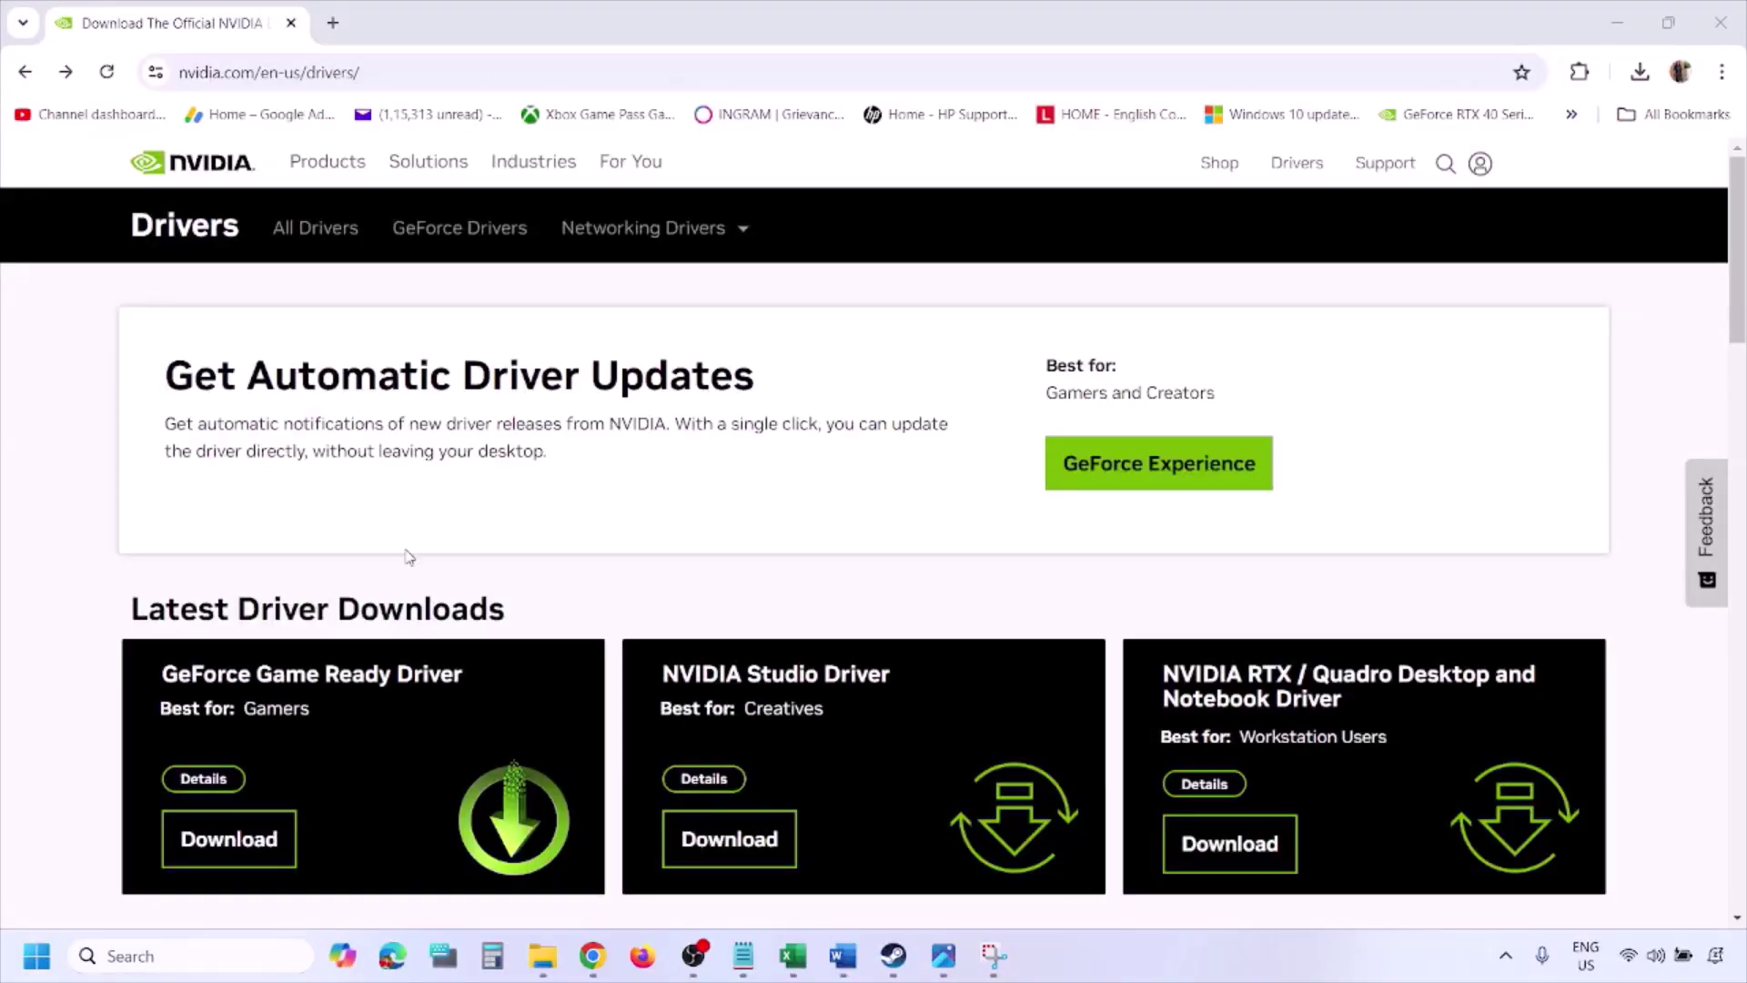
# Search NVIDIA's driver page for GeForce RTX 3050 Laptop GPU drivers with Windows 11 as the operating system
pyautogui.scroll(-8, 409, 557)
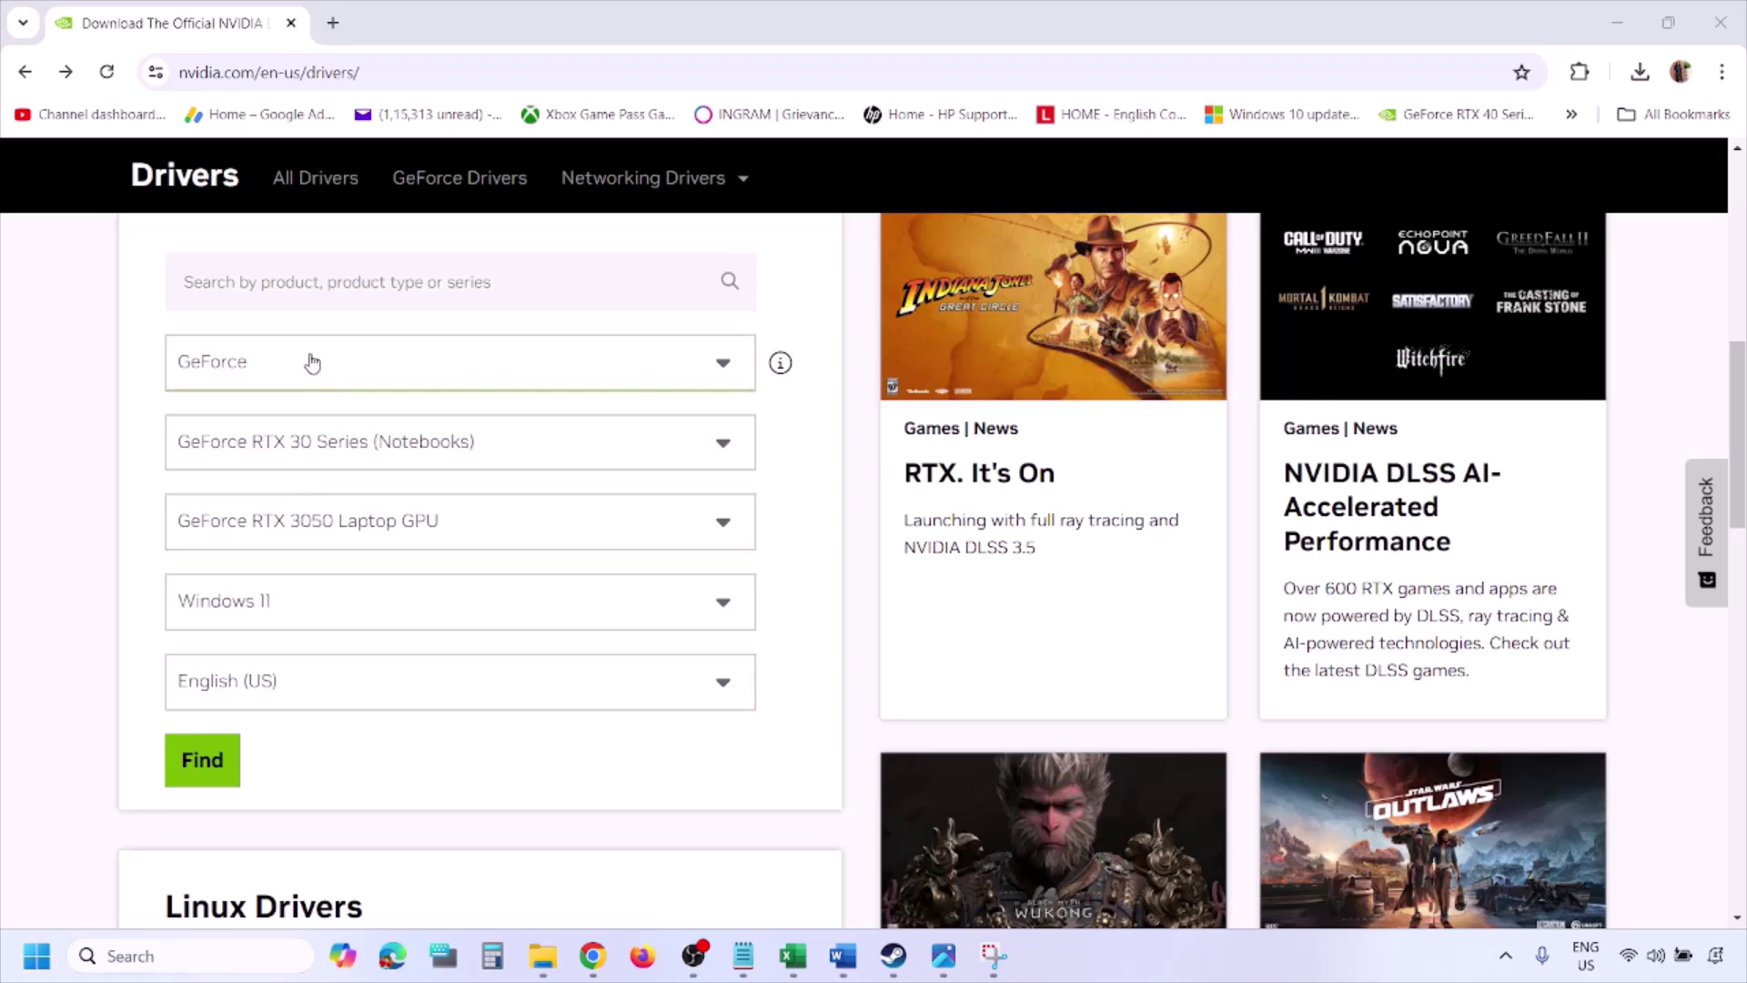
pyautogui.click(289, 606)
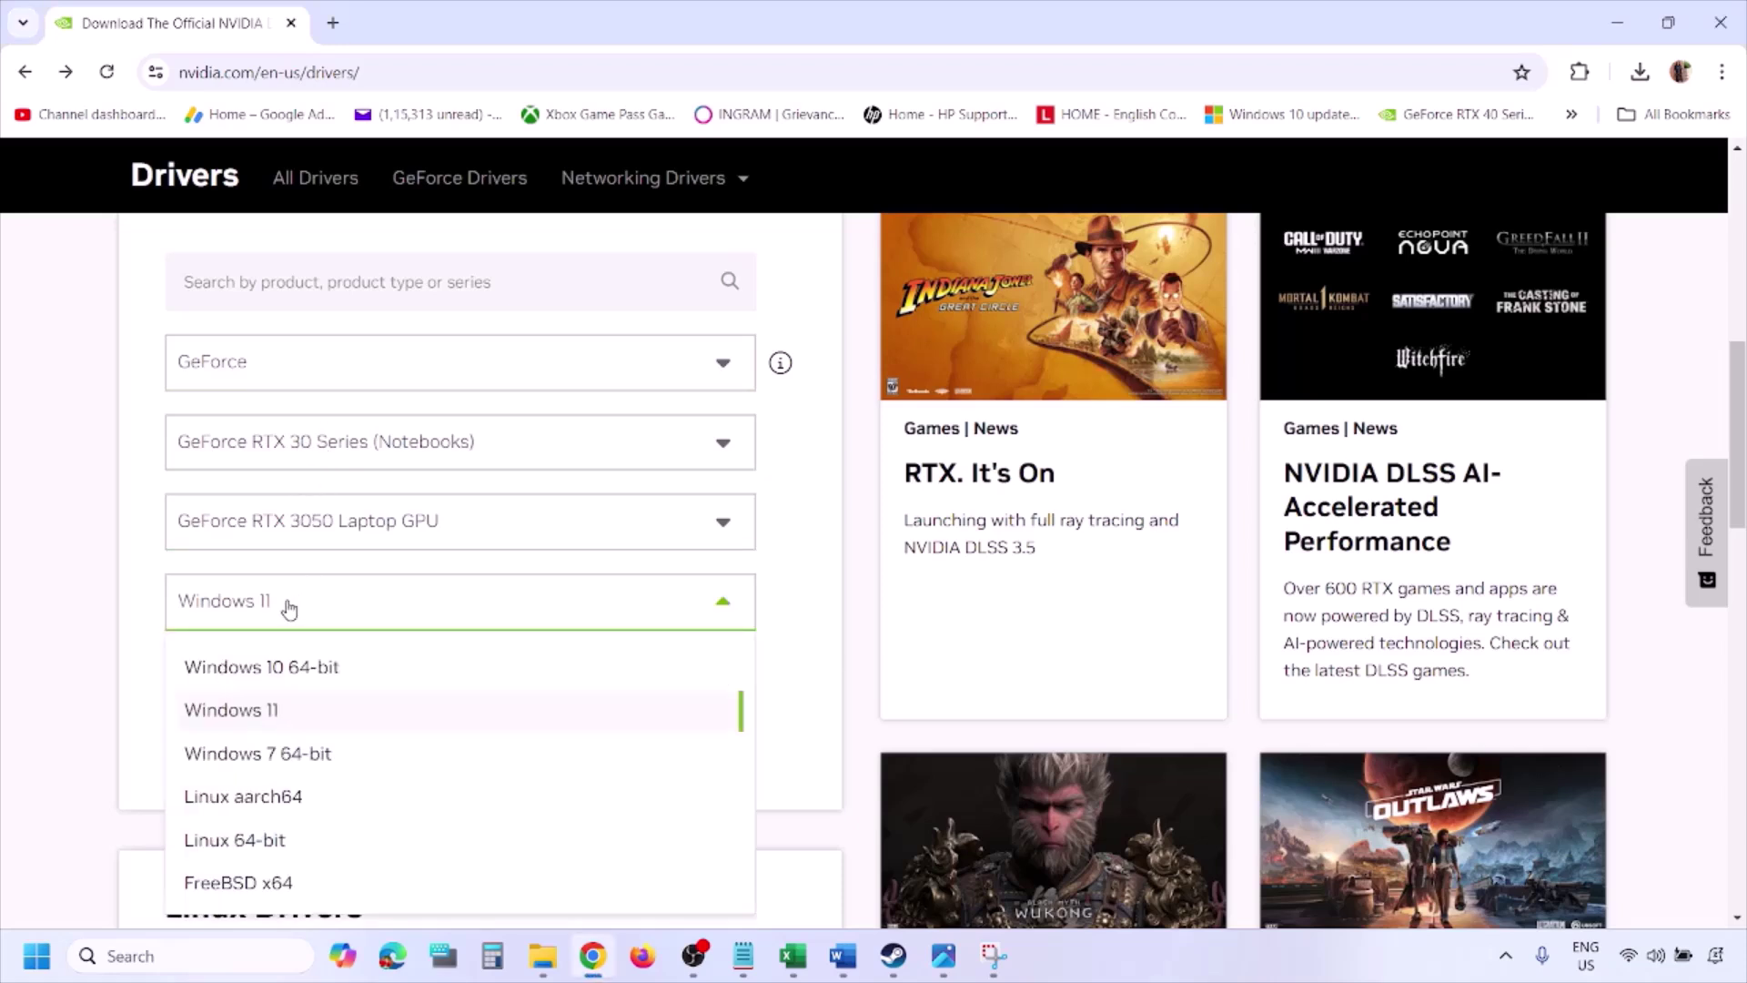
pyautogui.click(255, 712)
pyautogui.click(203, 760)
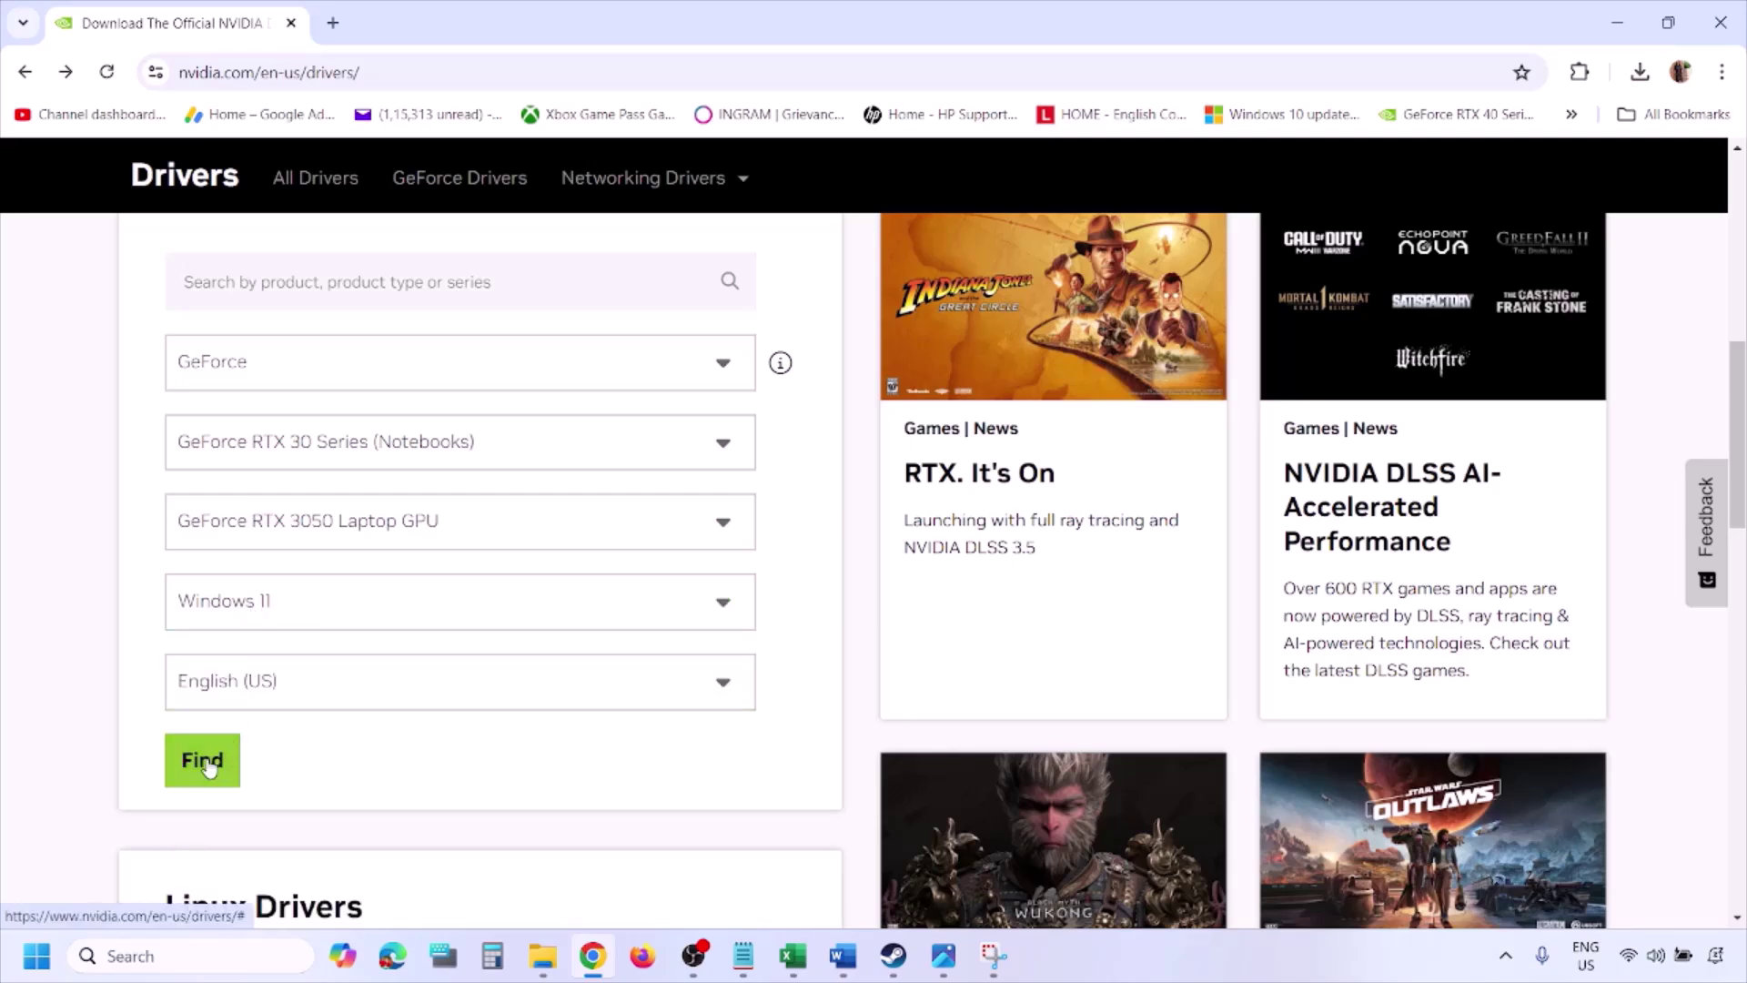
# Switch to Photos, view the NVIDIA driver installation images 1.png through 5.png, and show the Windows power options with Restart
pyautogui.click(945, 962)
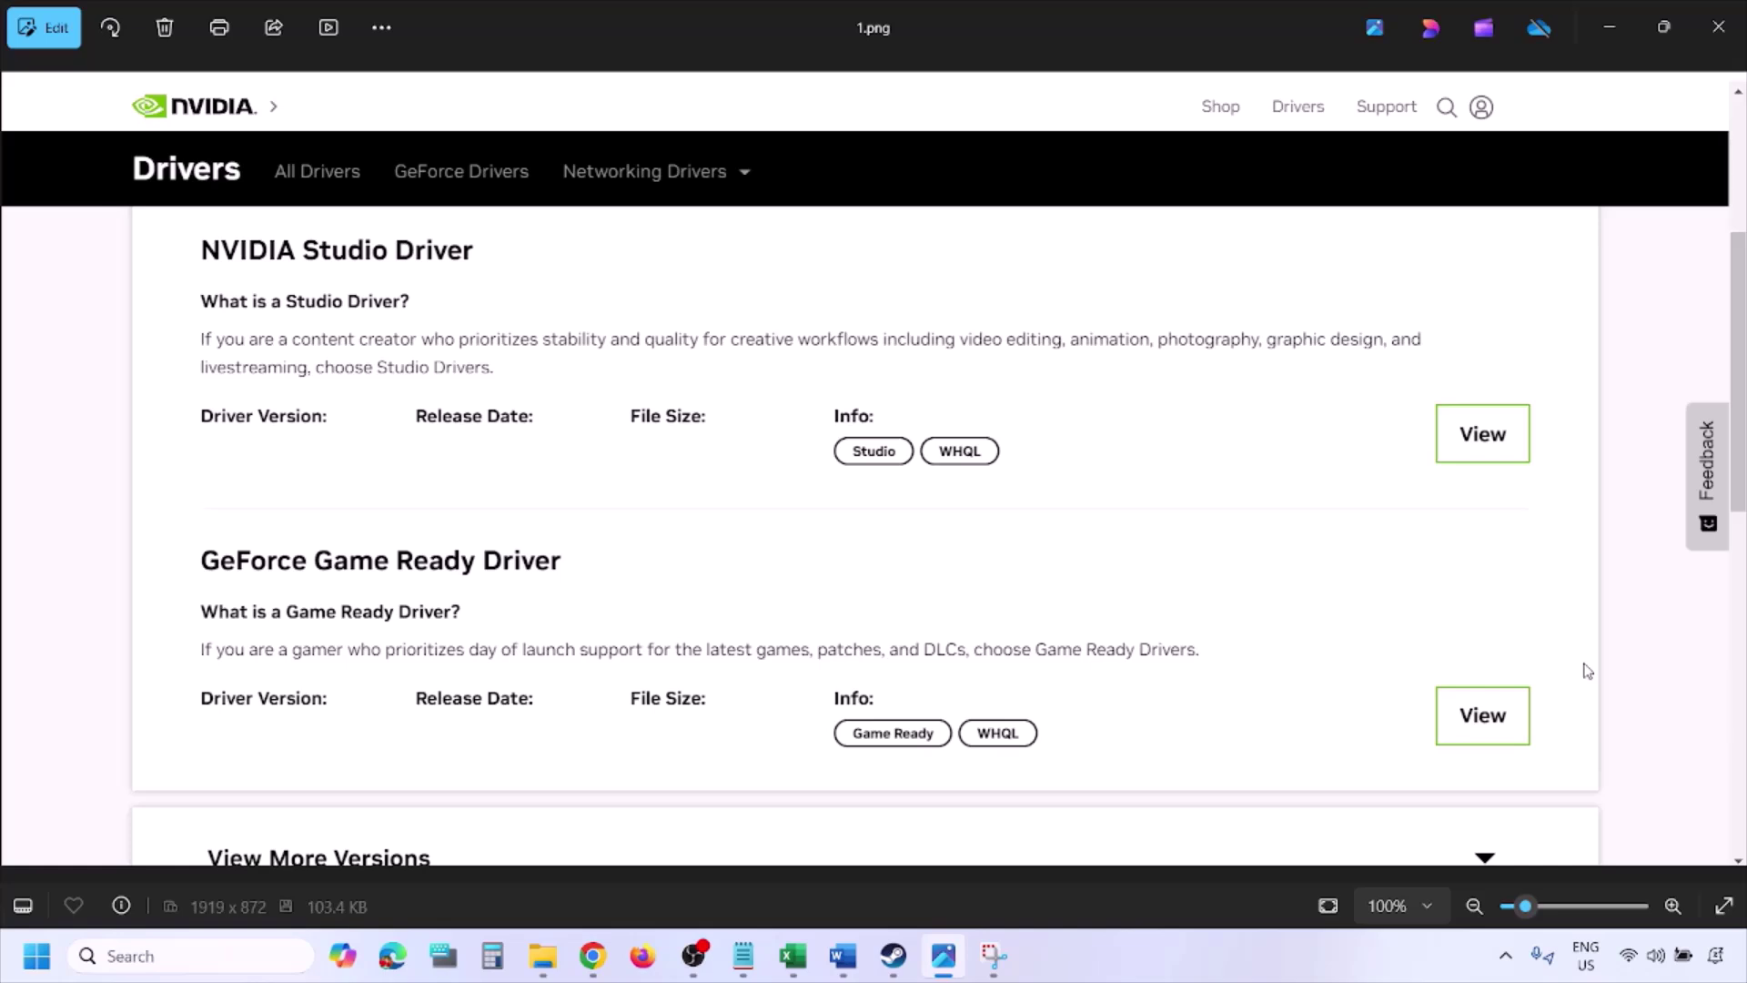
pyautogui.press('Right')
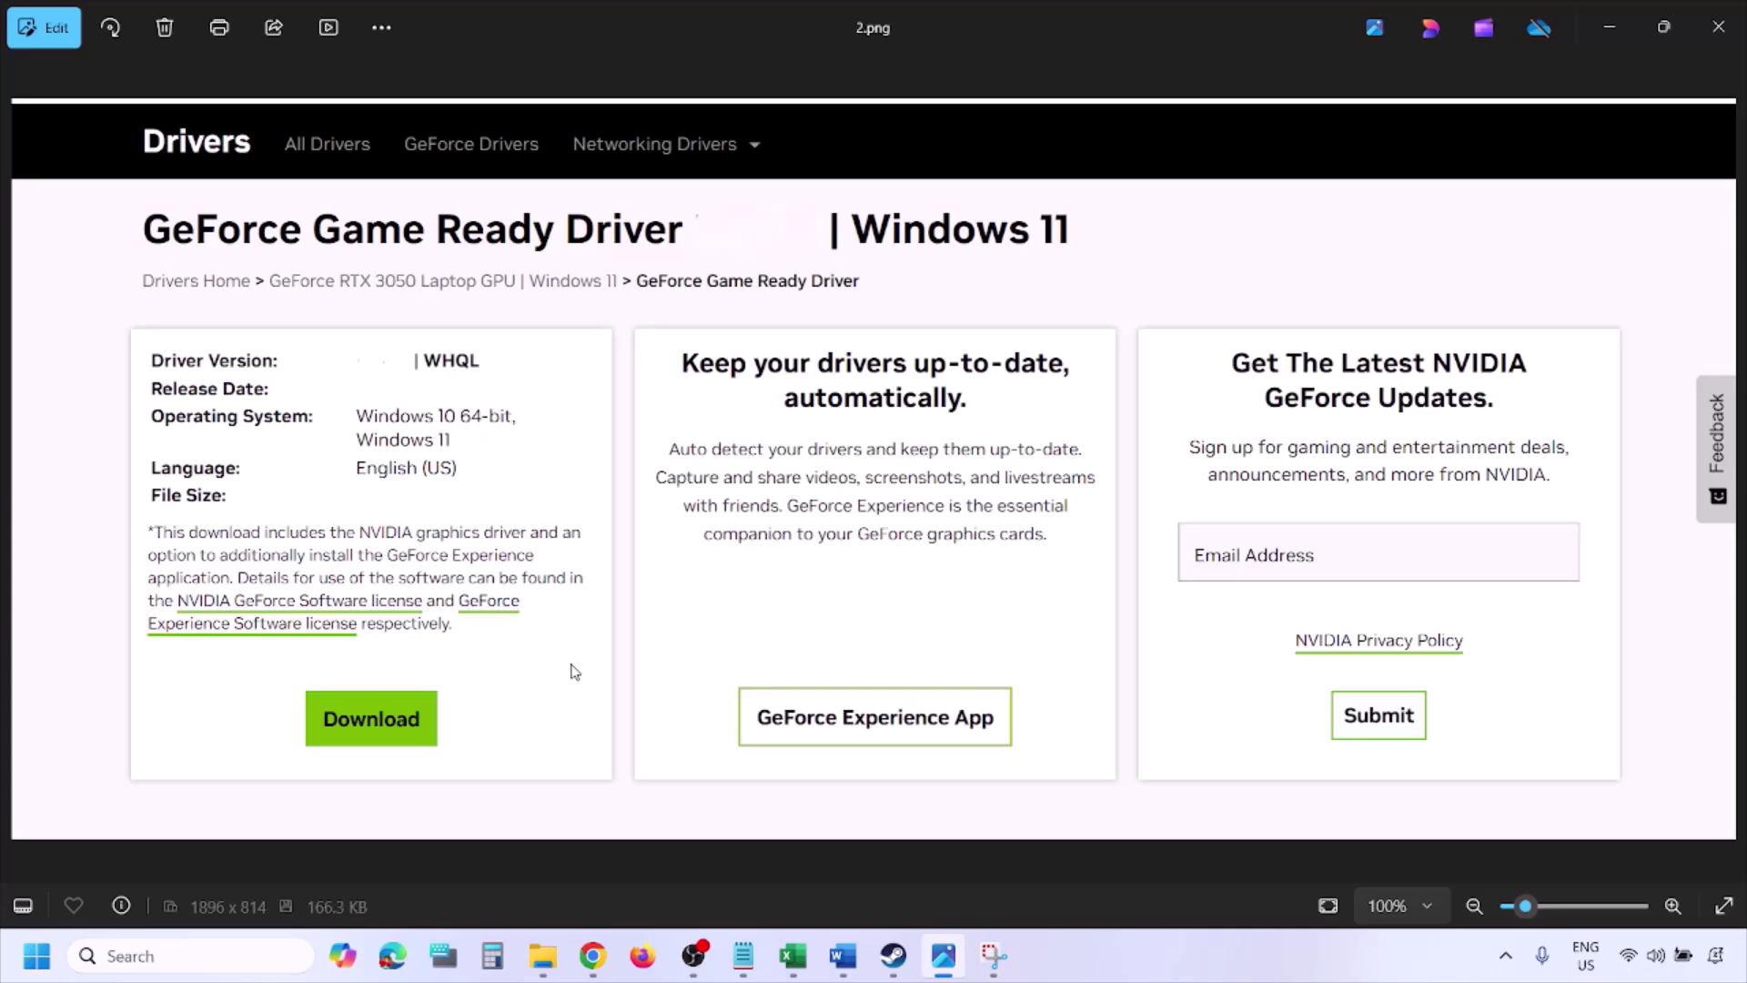
pyautogui.press('Right')
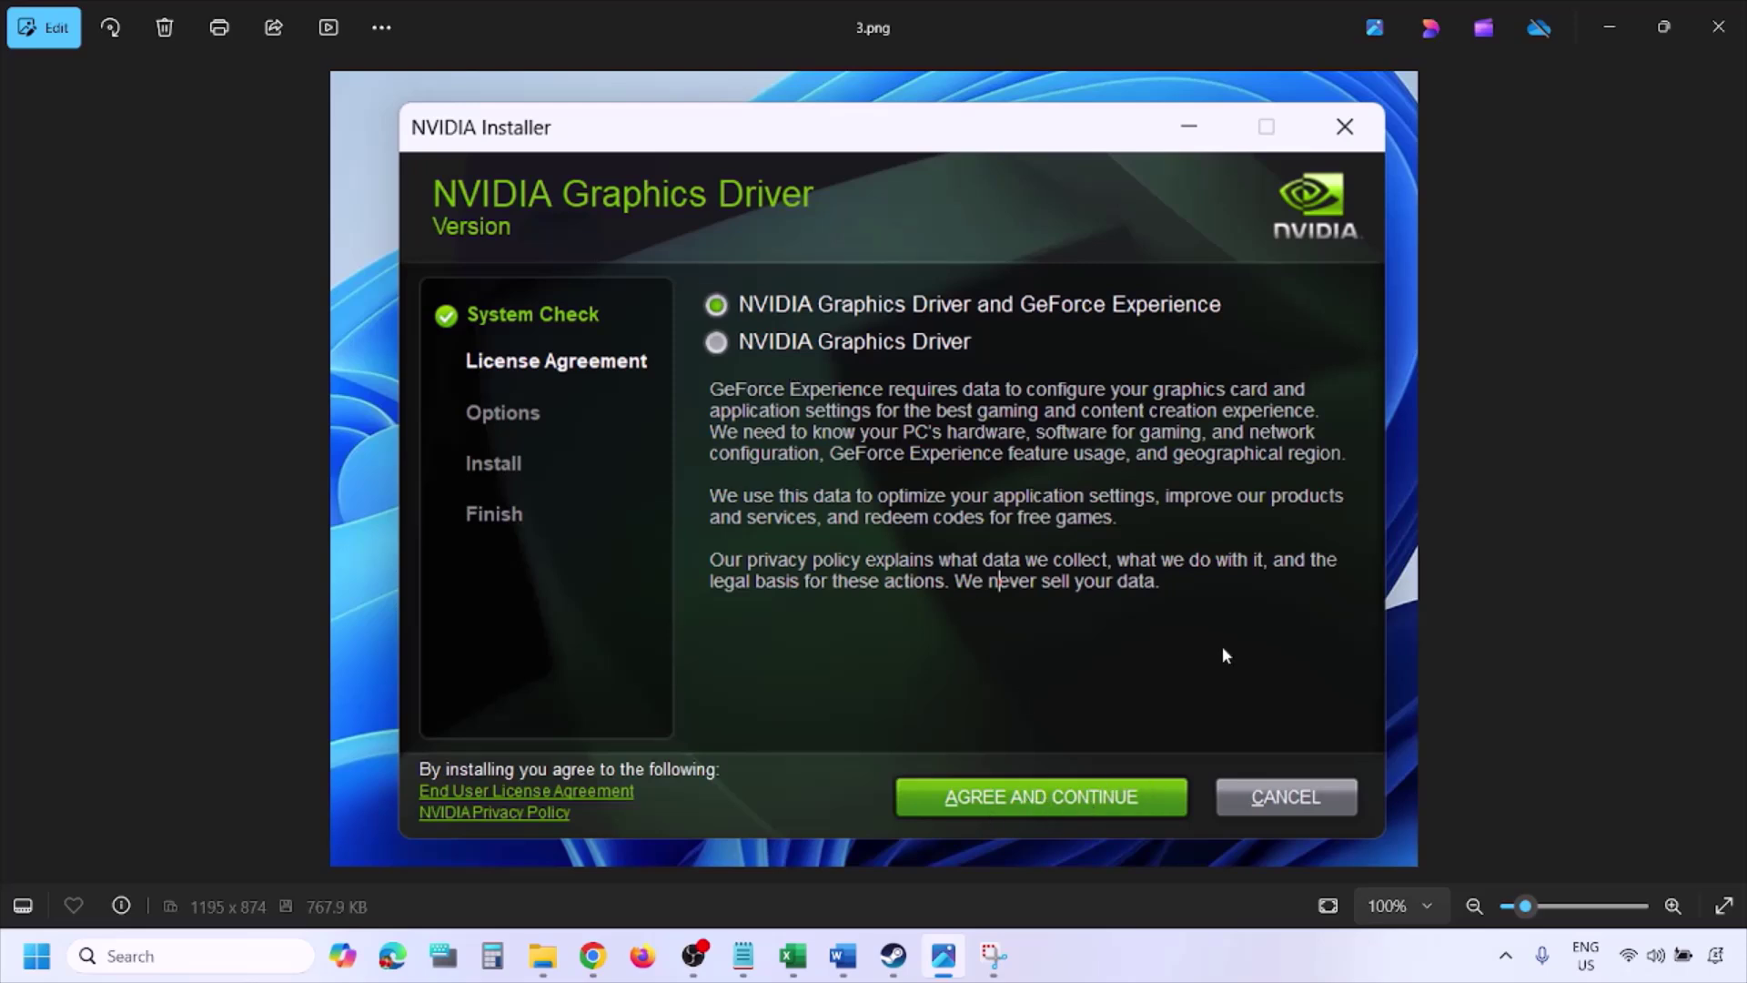
pyautogui.press('Right')
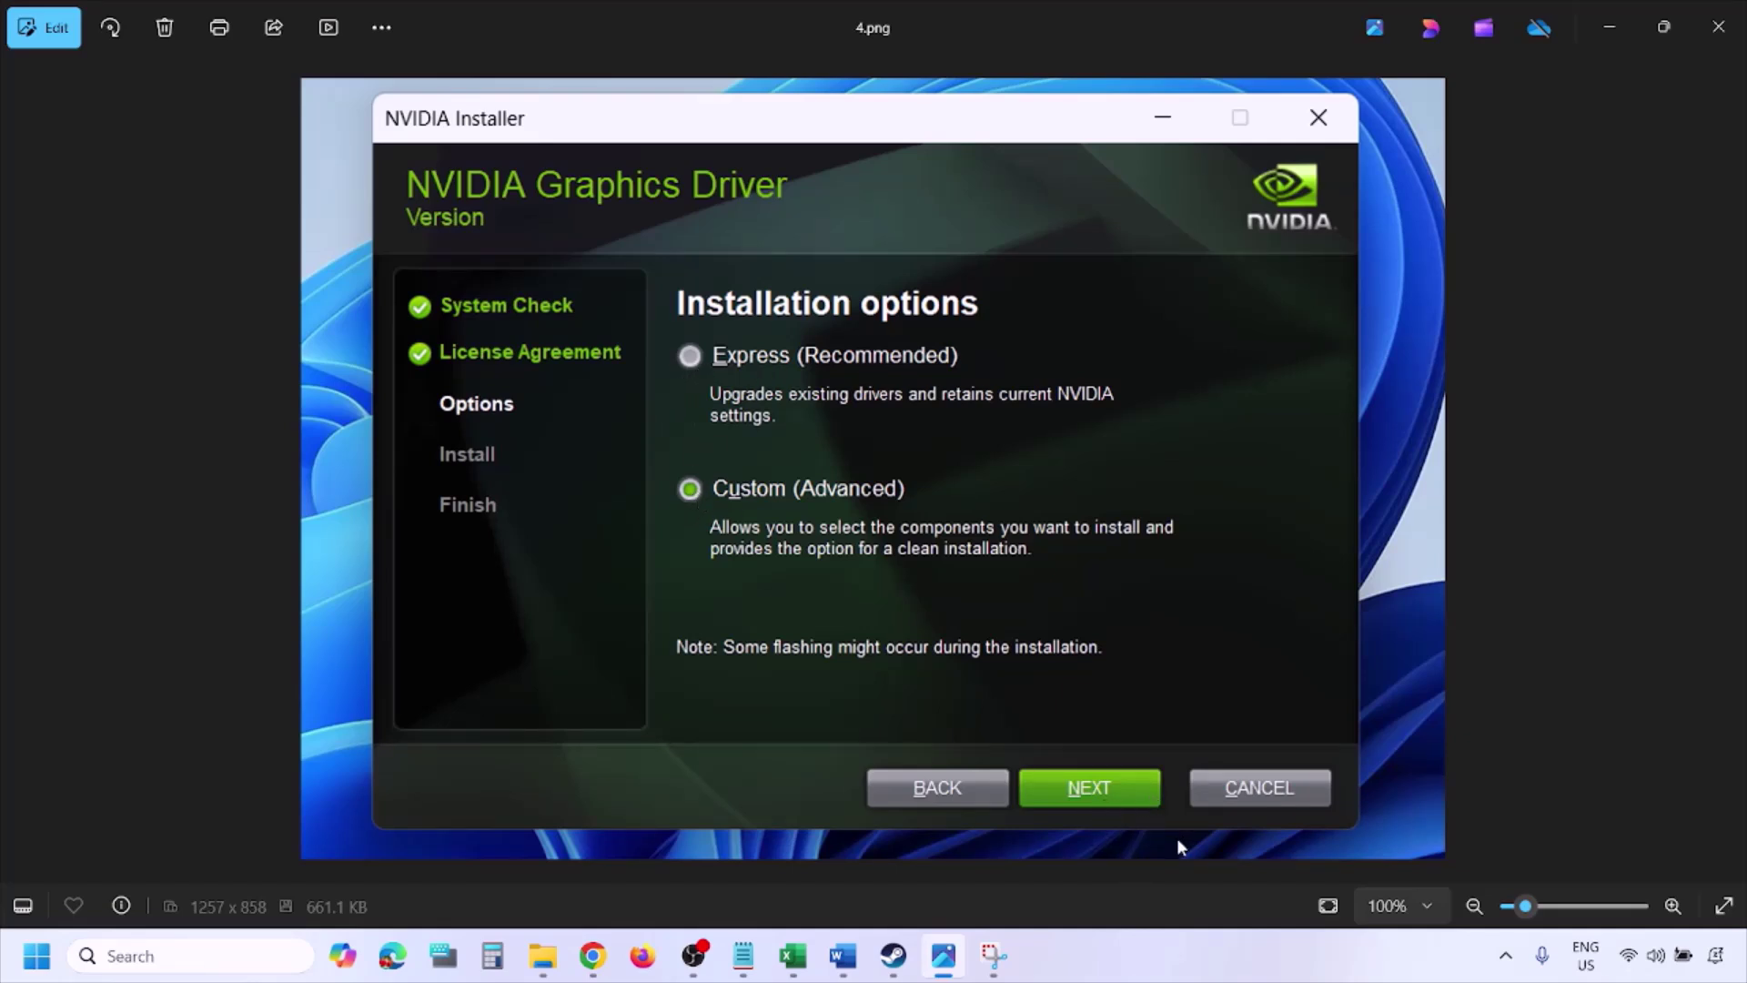
pyautogui.press('Right')
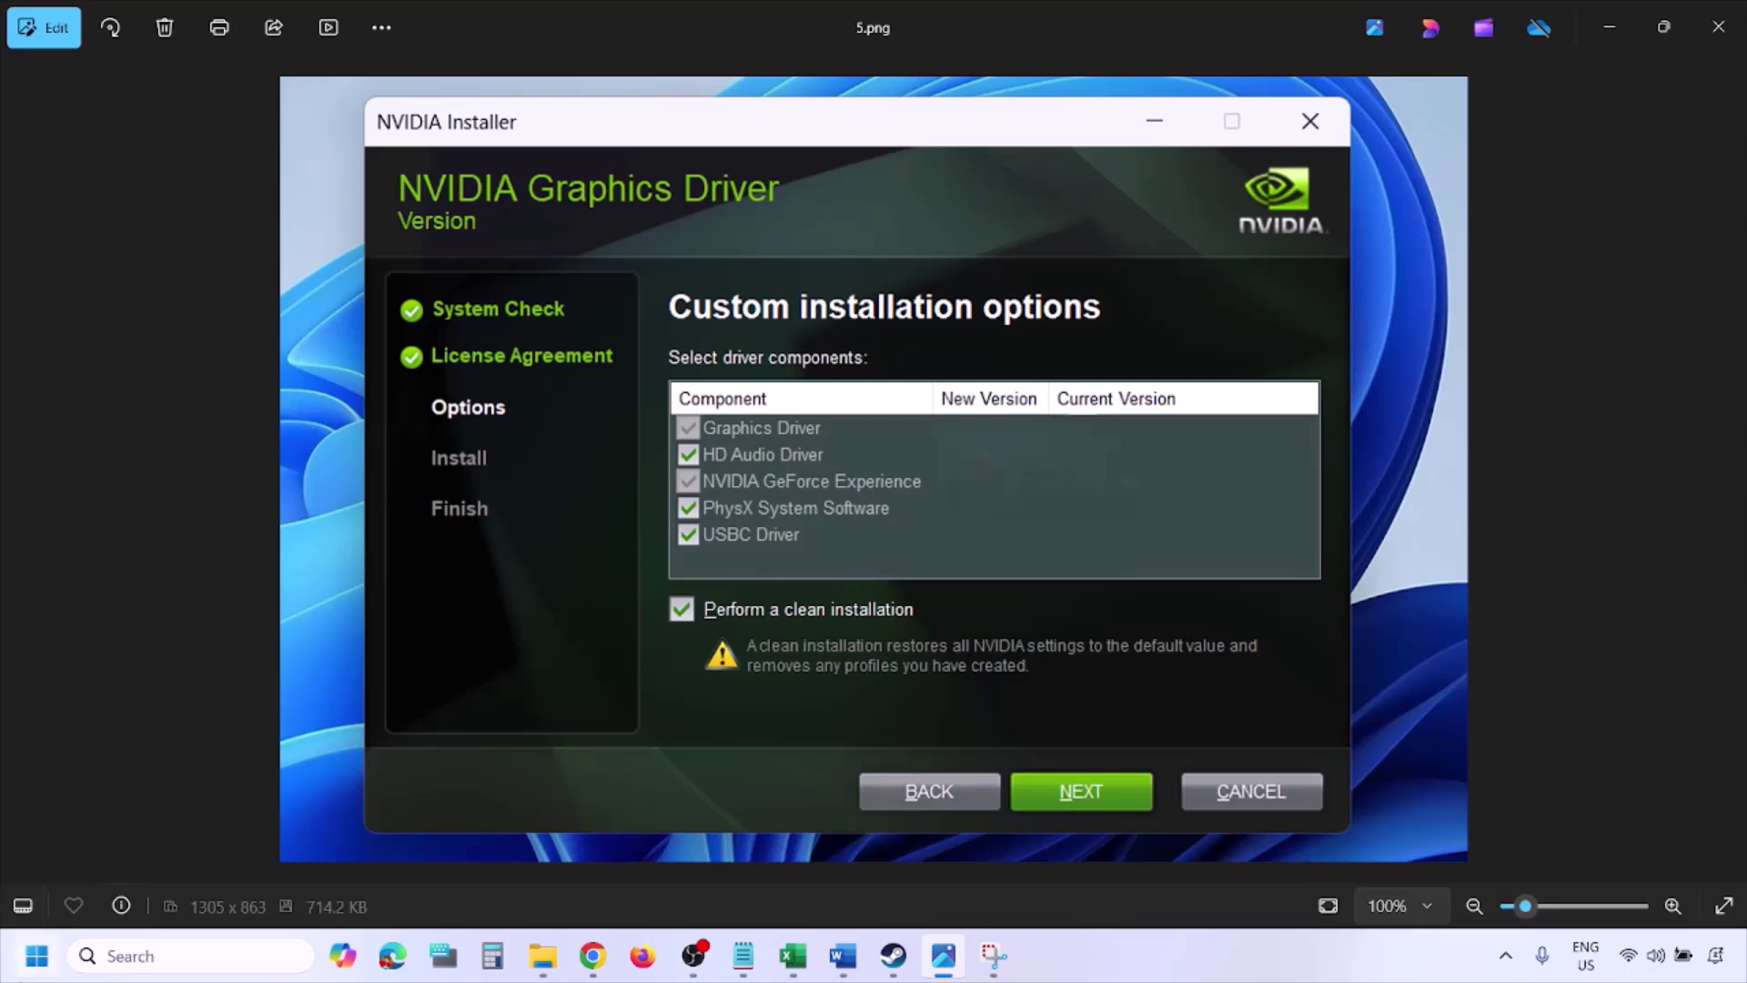
pyautogui.click(35, 955)
pyautogui.click(670, 886)
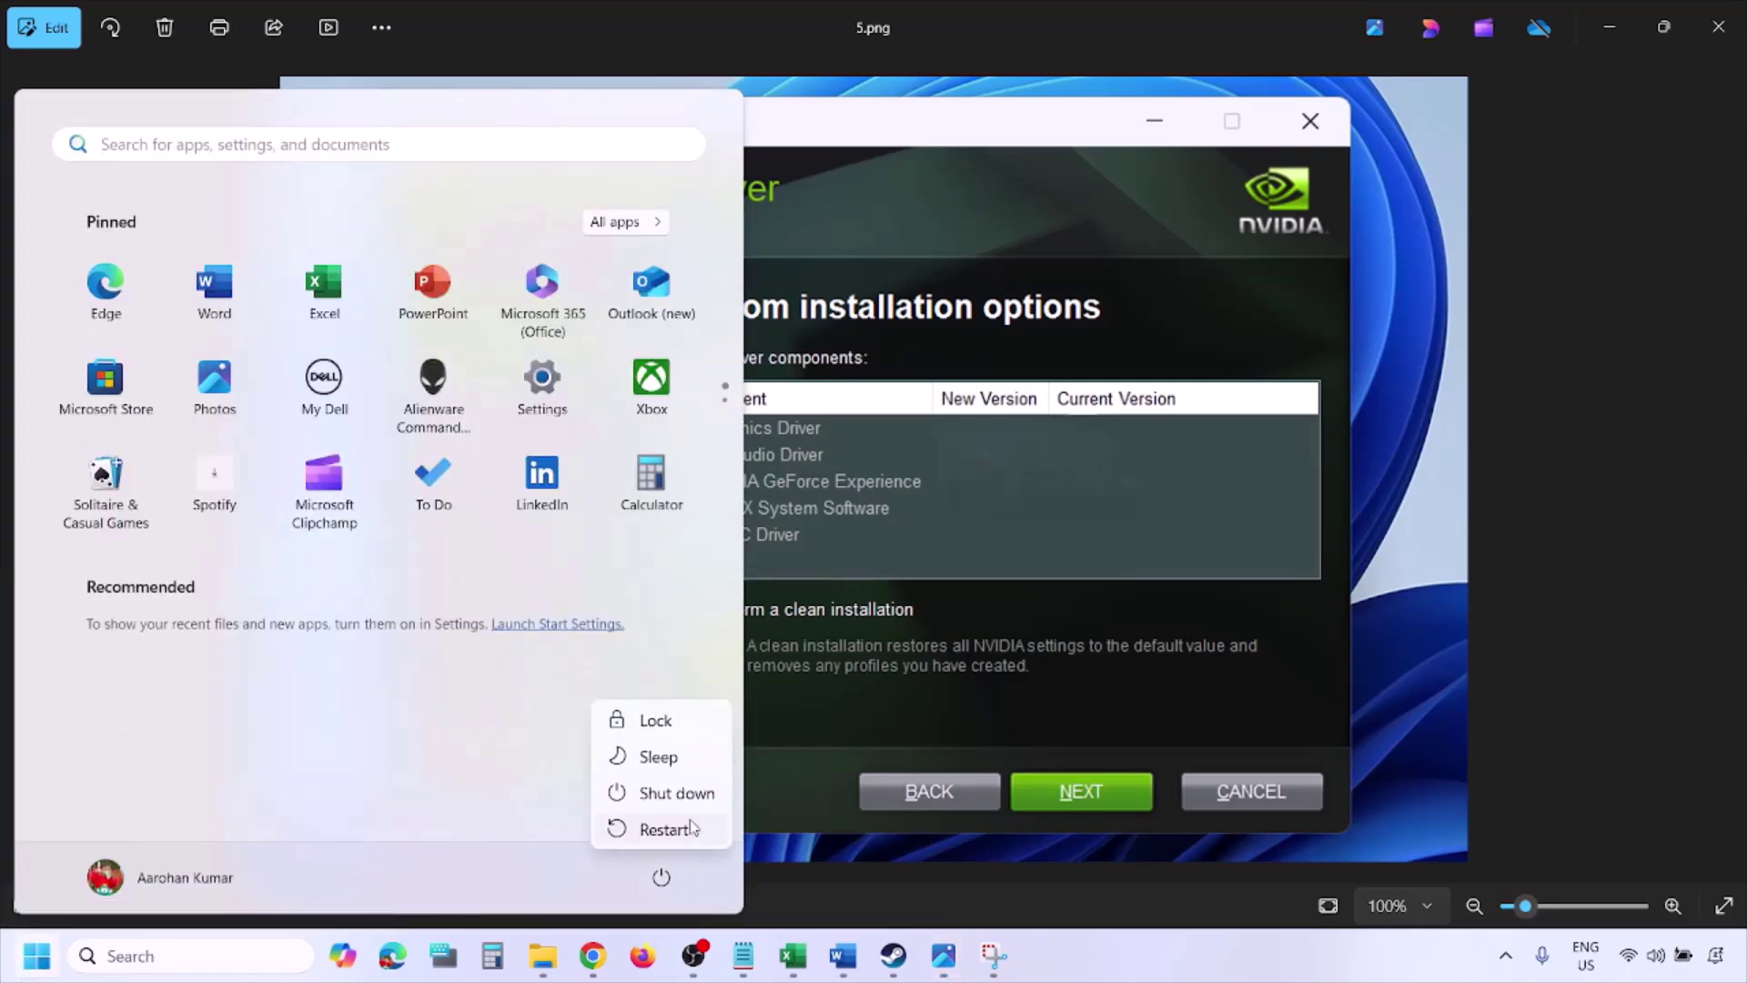
# Read step 11 in the Word notes about running the game on the dedicated graphics card
pyautogui.click(1192, 971)
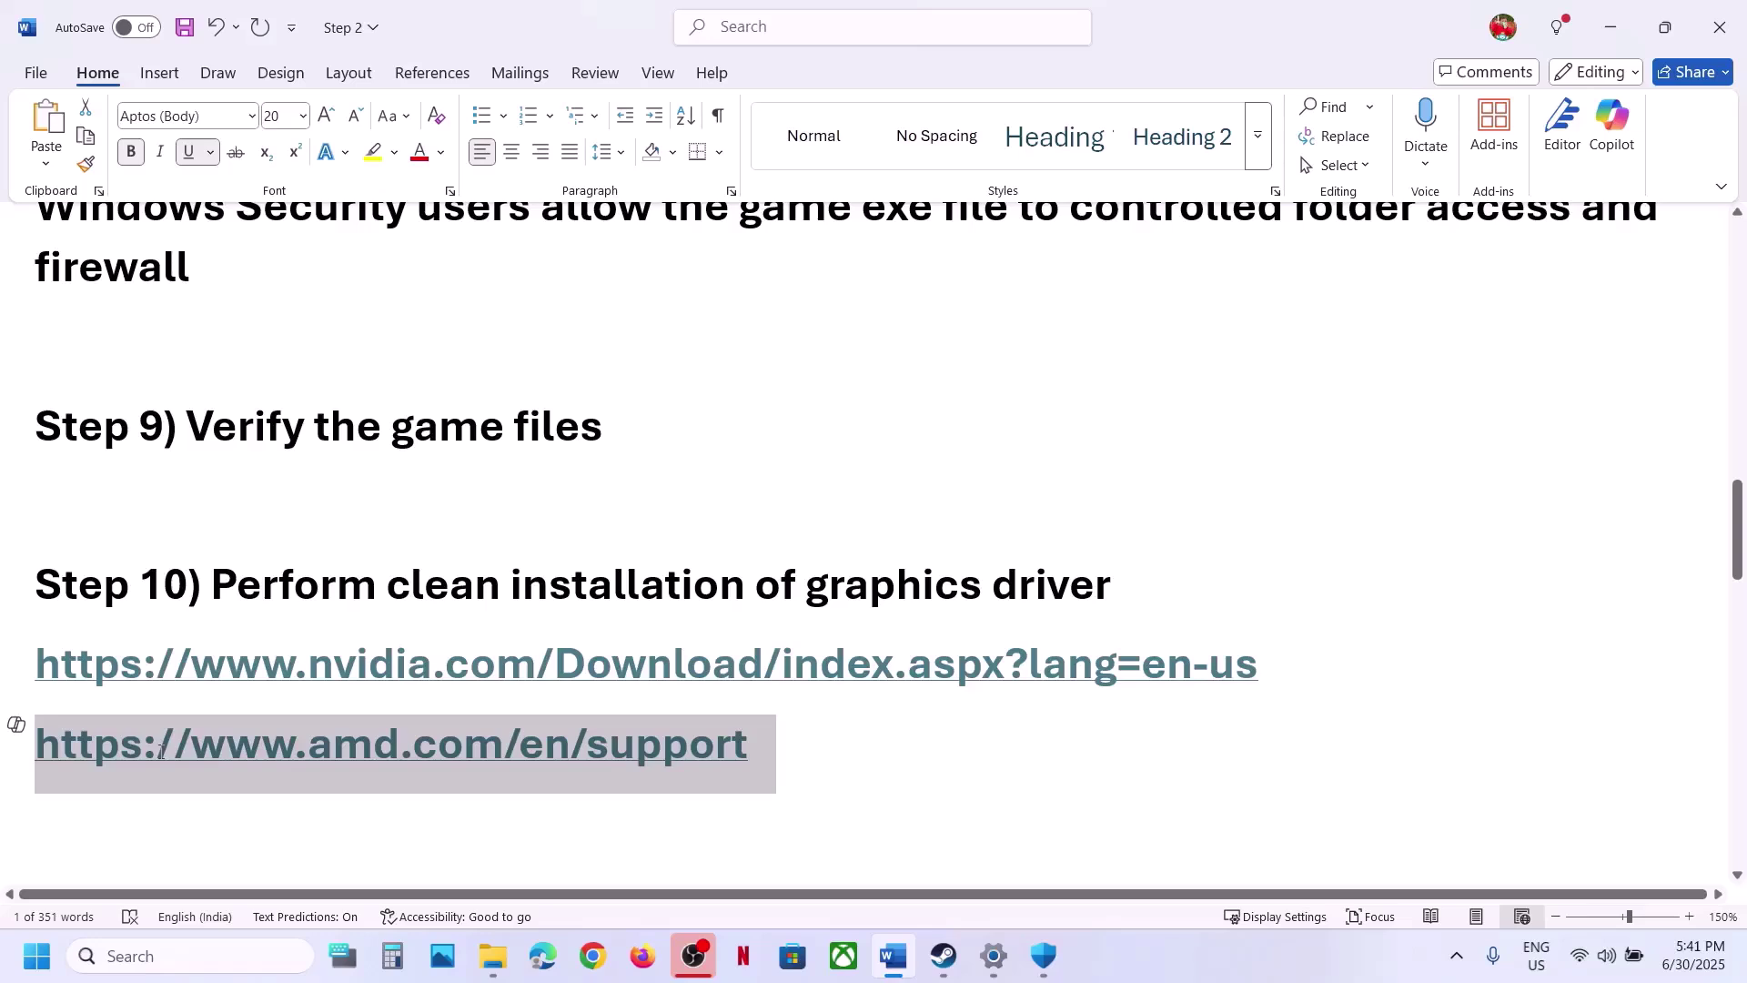
pyautogui.scroll(-3, 160, 752)
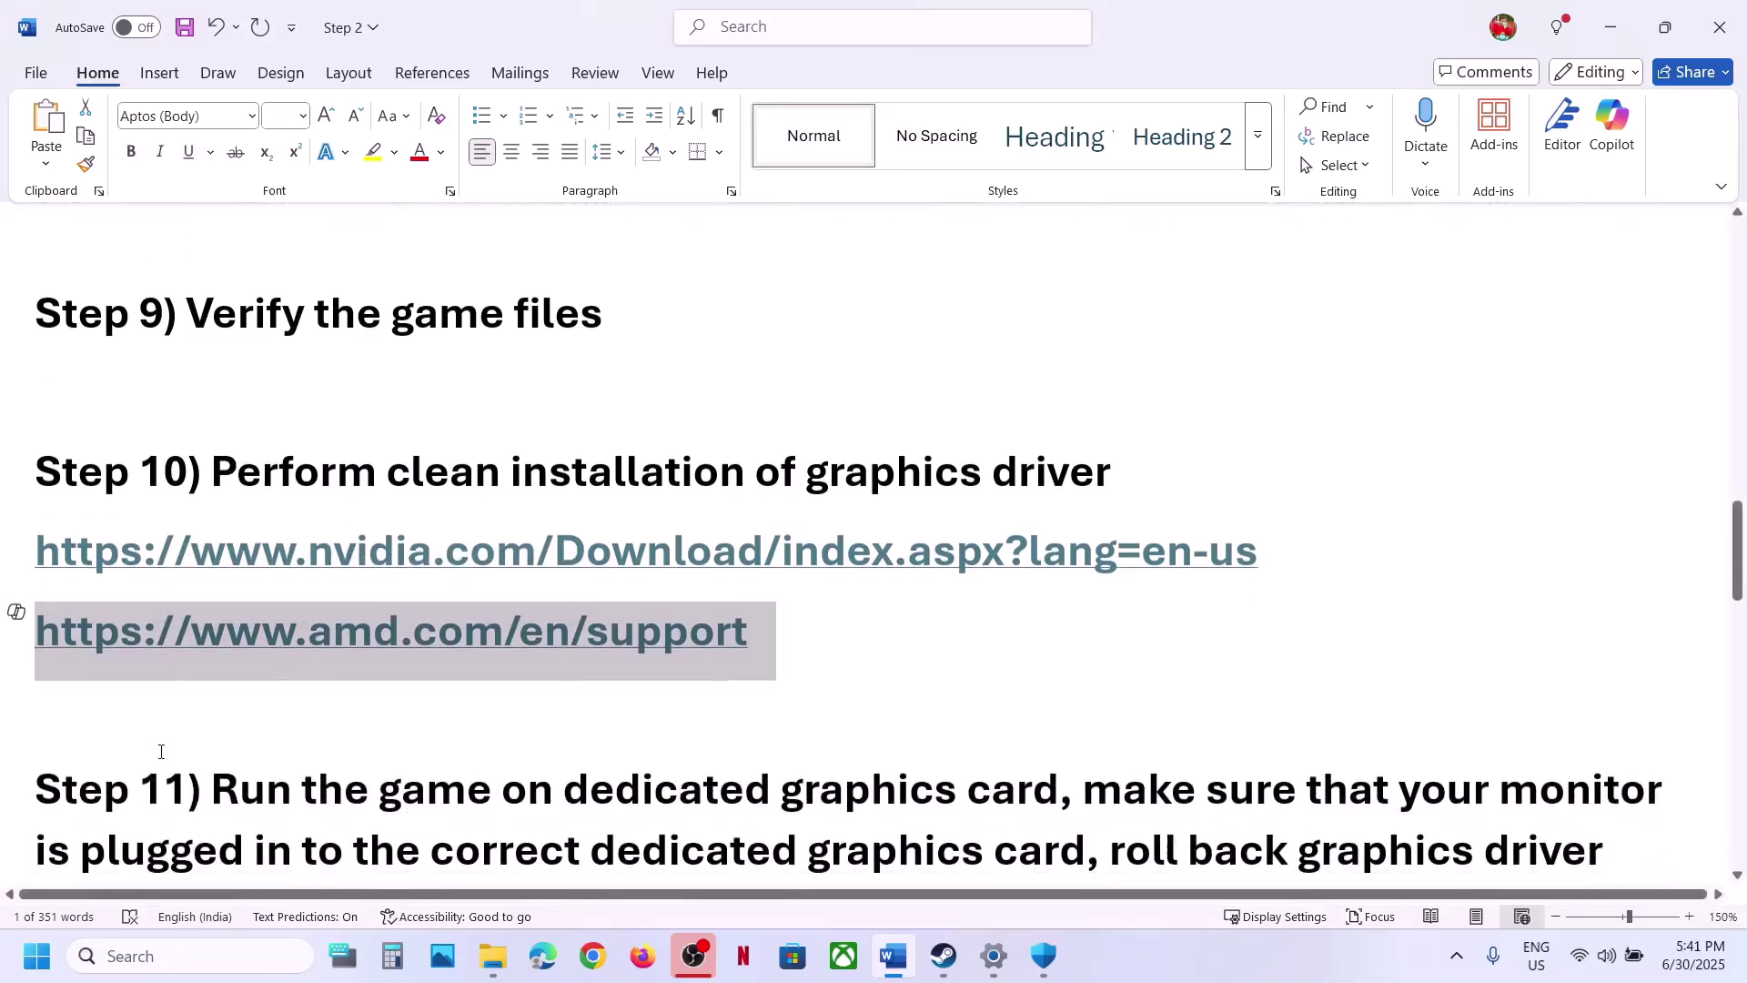
pyautogui.scroll(1, 950, 800)
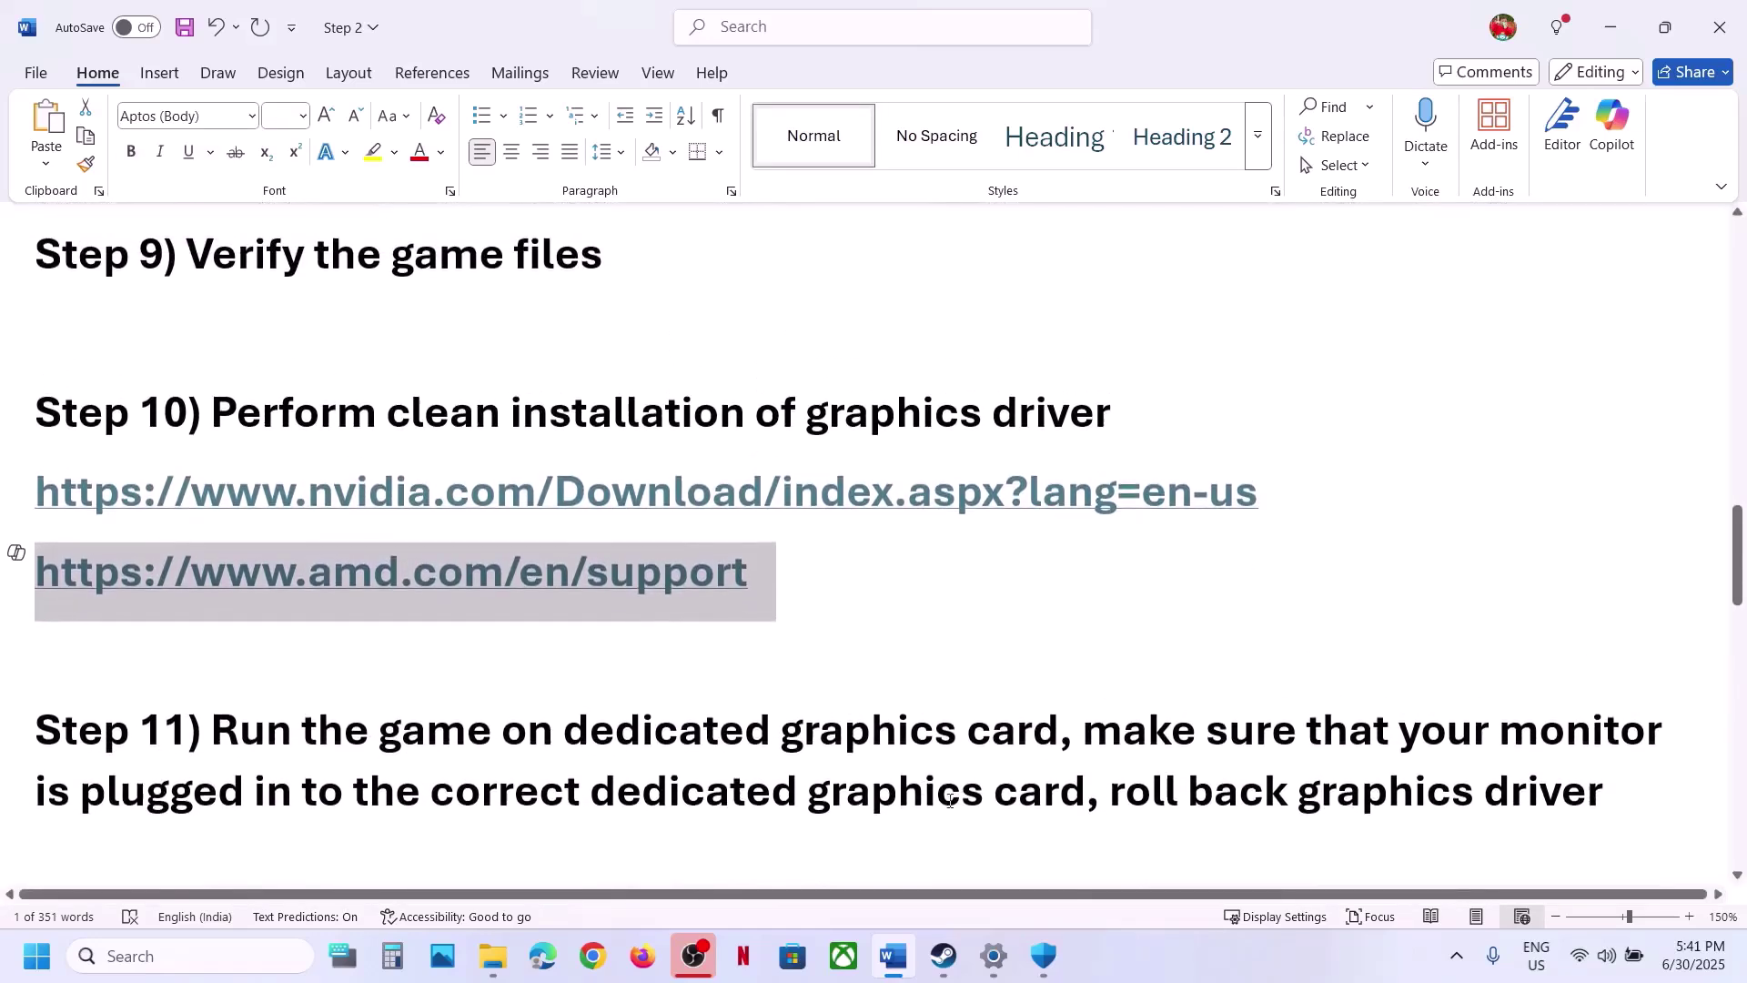
# Copy the word "graphics" from step 11, search Windows for it, and open Graphics settings
pyautogui.doubleClick(858, 739)
pyautogui.hotkey('ctrl', 'c')
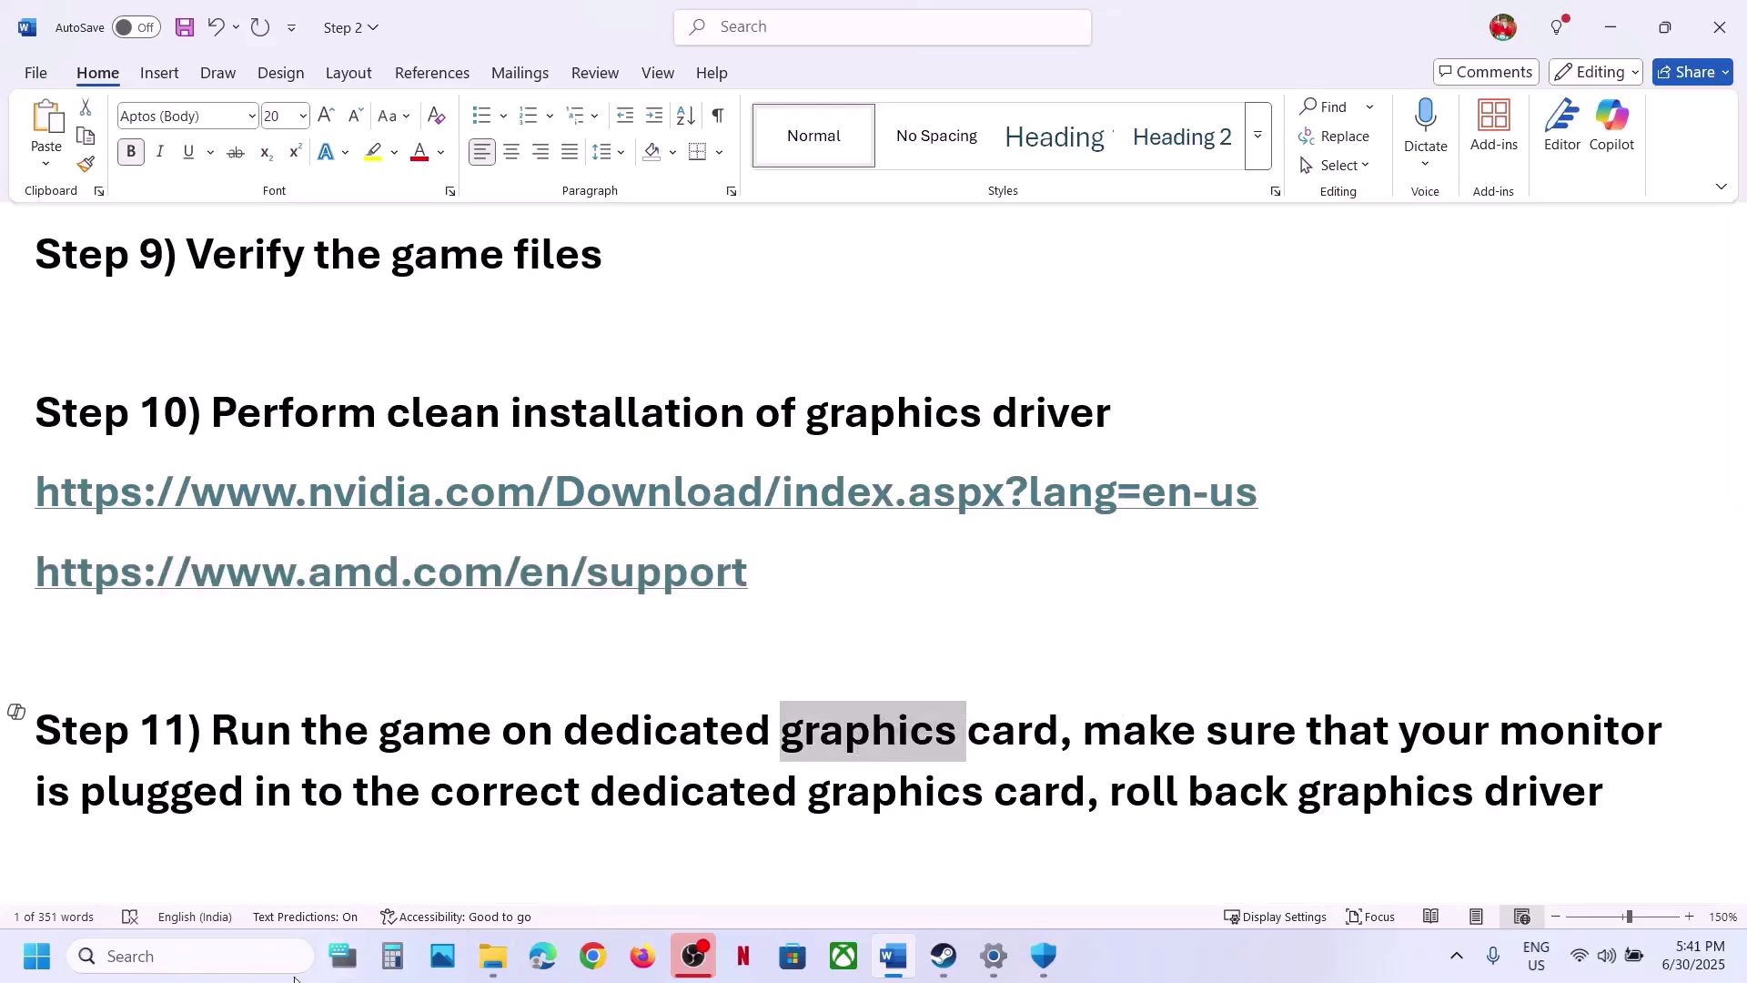
pyautogui.click(277, 957)
pyautogui.hotkey('ctrl', 'v')
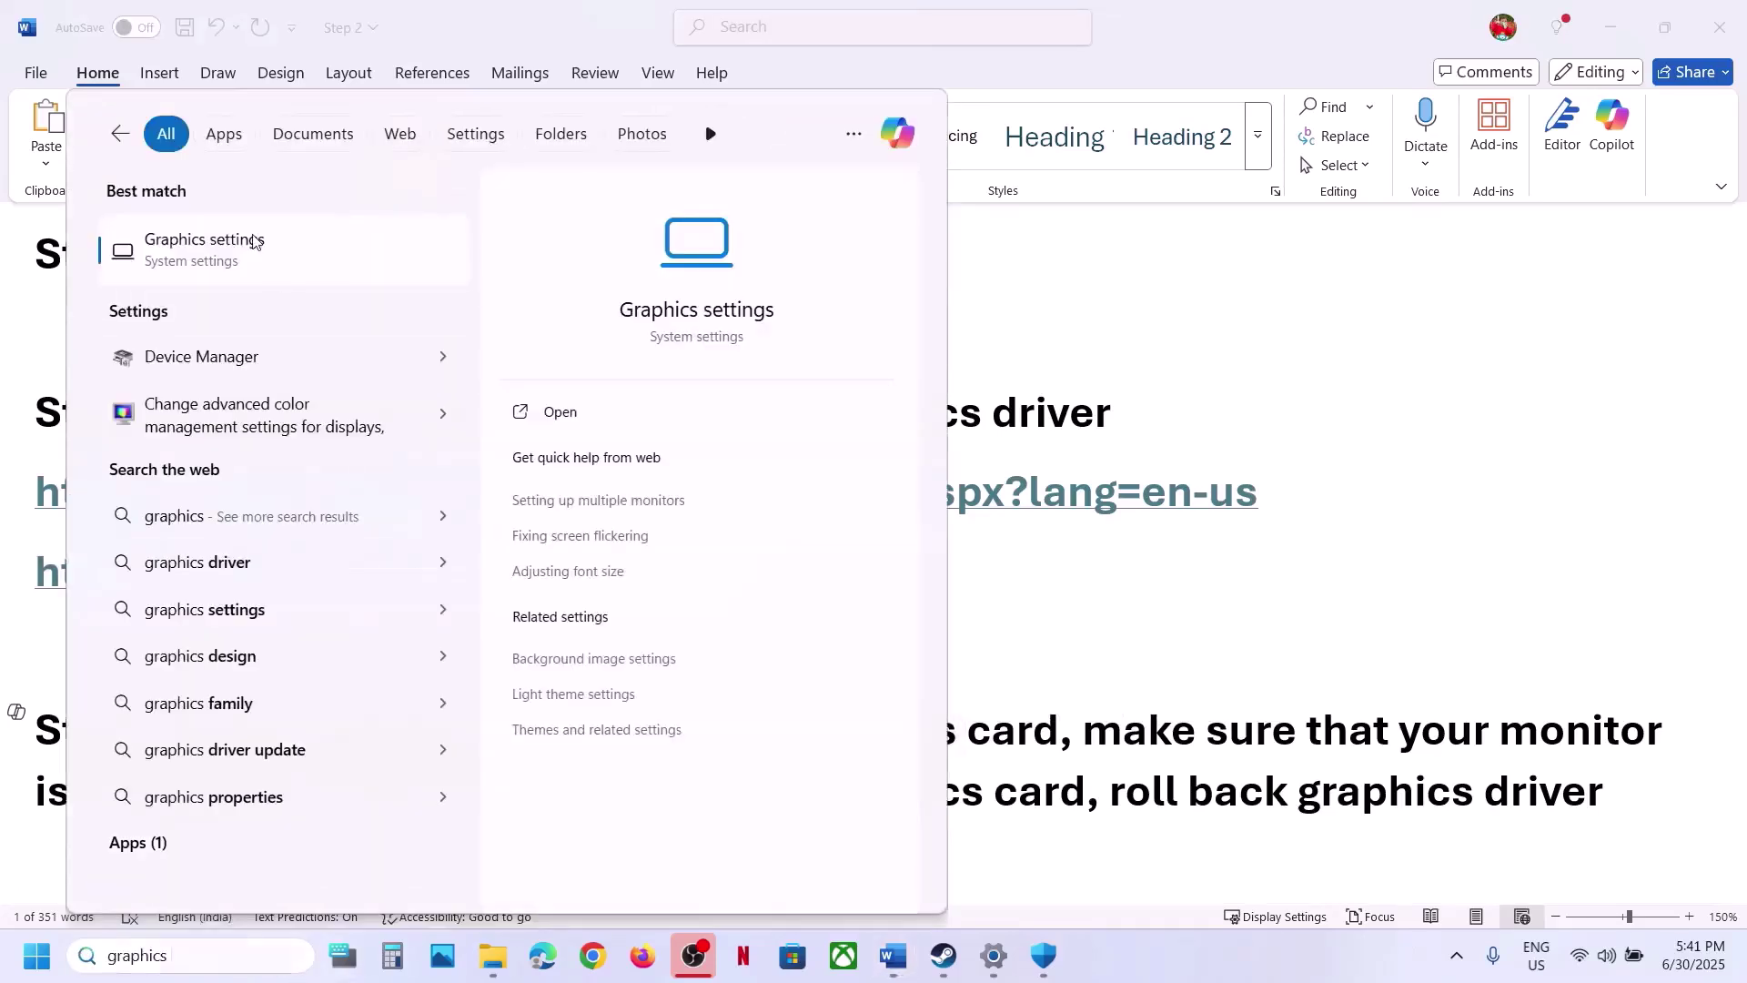
pyautogui.click(254, 241)
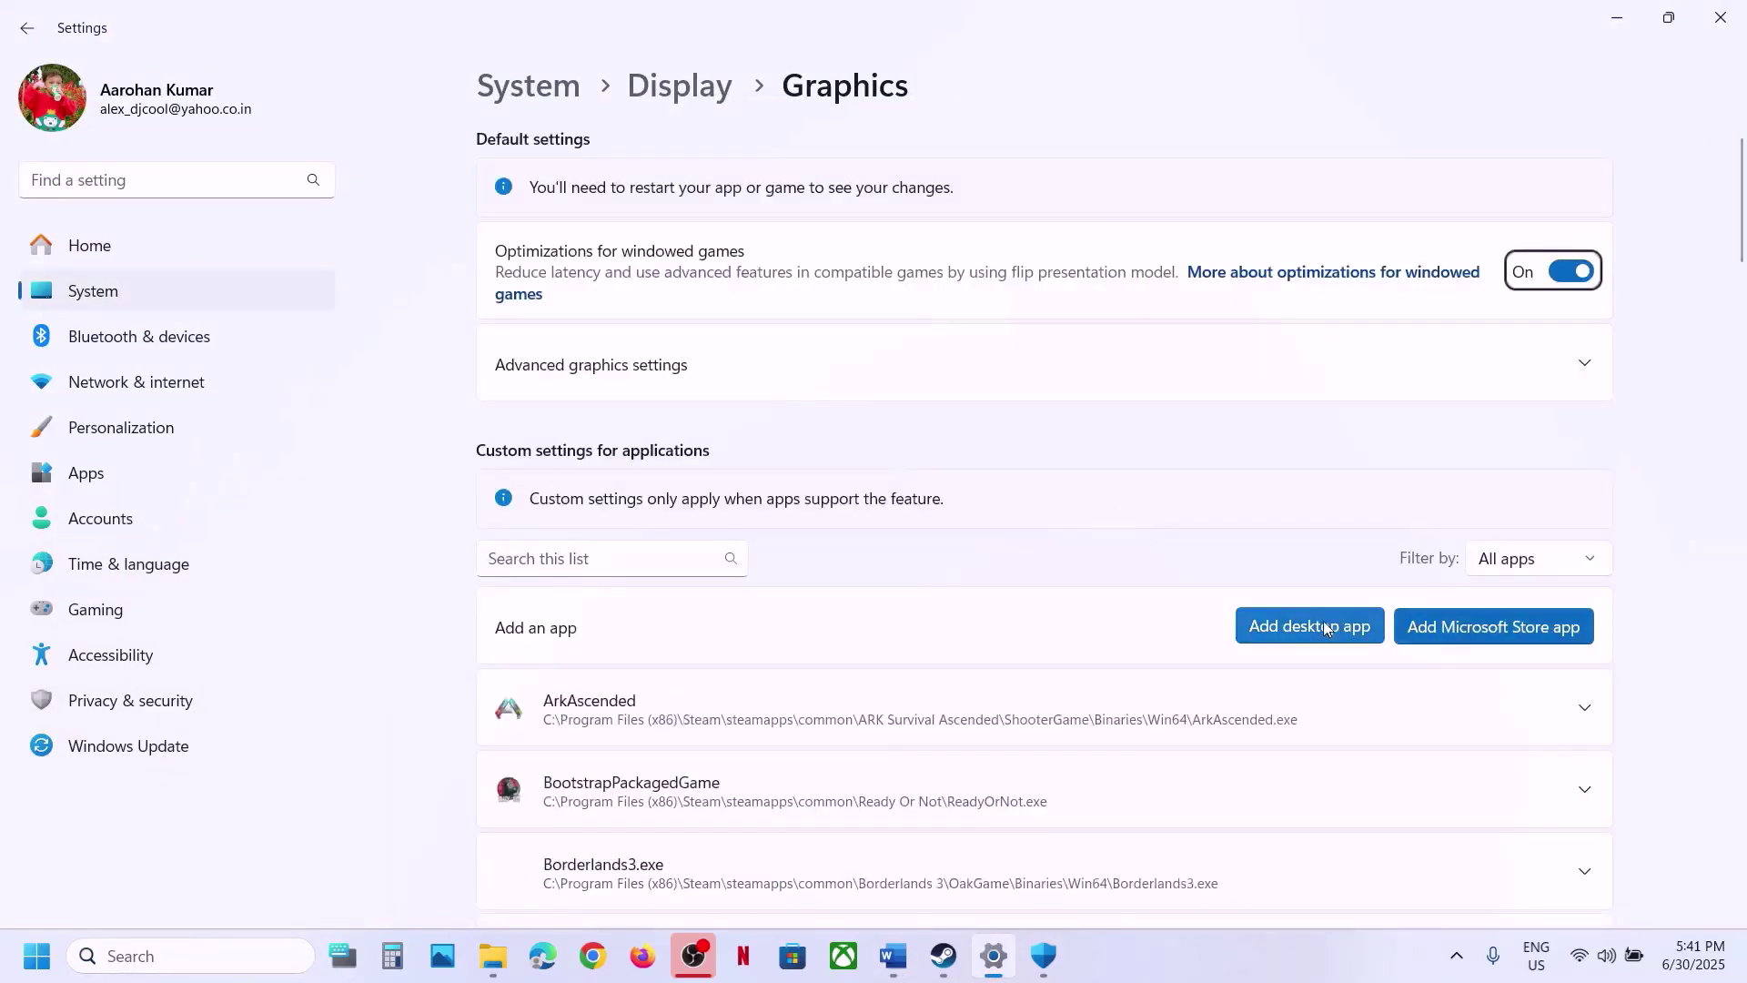
# Add ReadyOrNot-Win64-Shipping from the game's Steam folder, ReadyOrNot\Binaries\Win64, as a desktop app in the custom graphics settings
pyautogui.click(1326, 627)
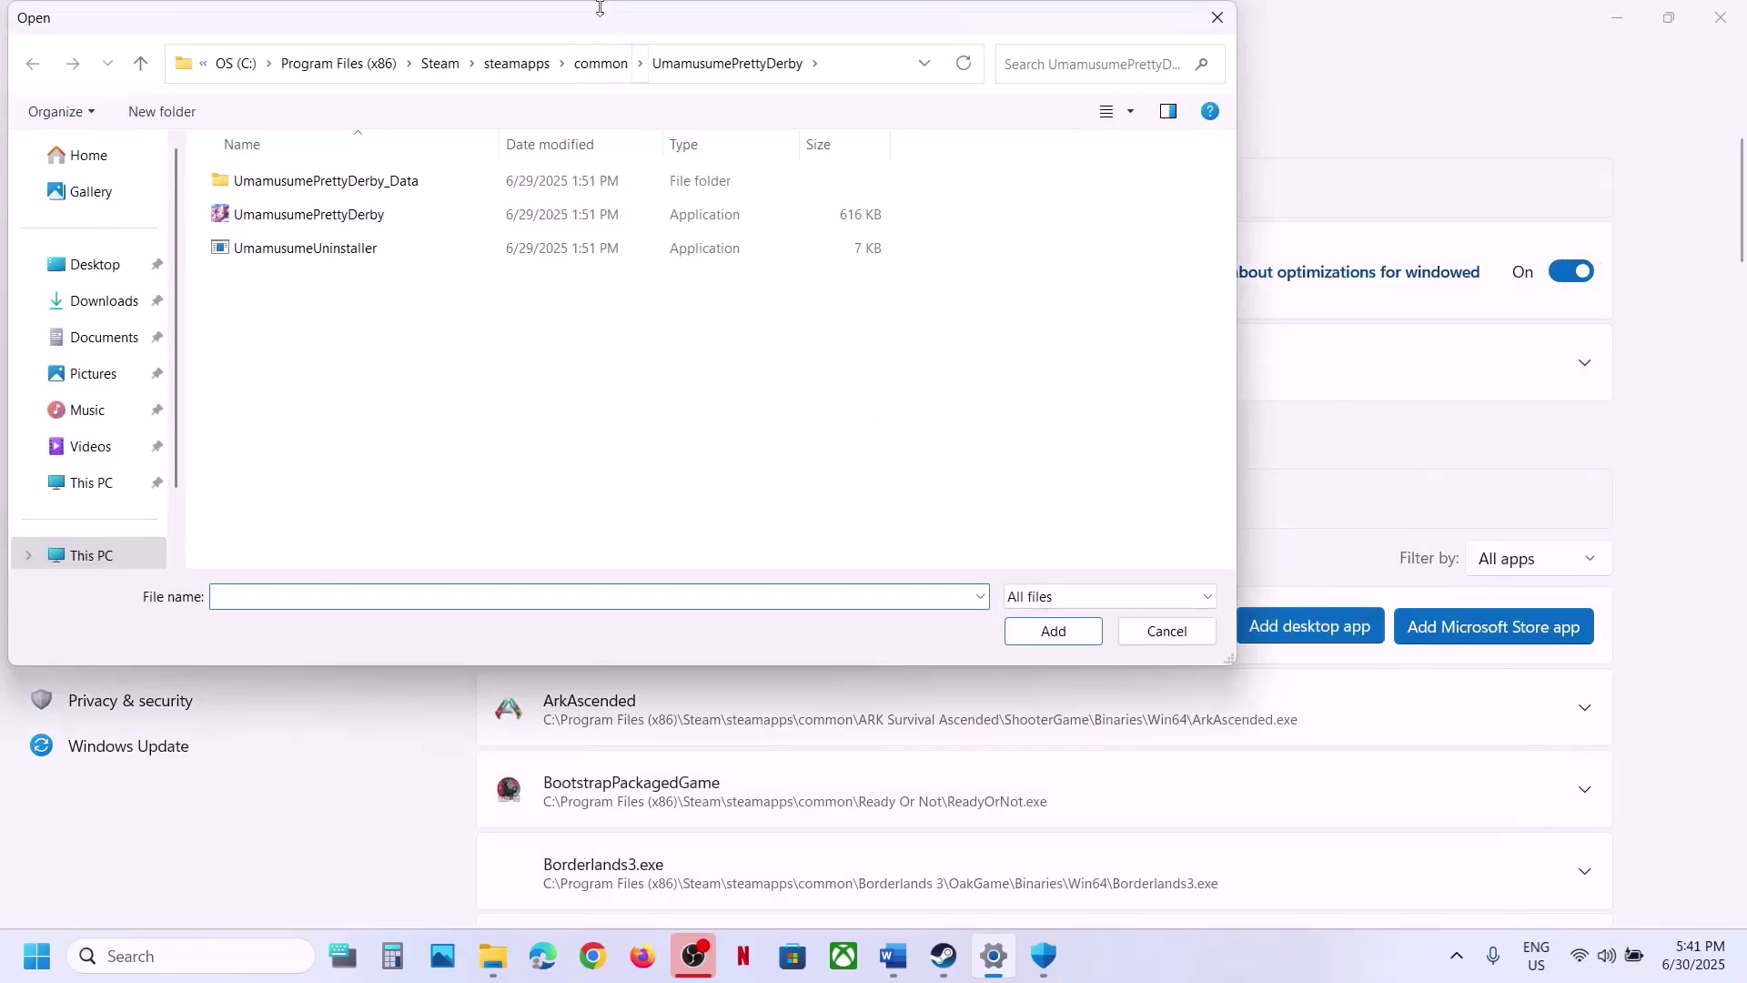
pyautogui.click(601, 63)
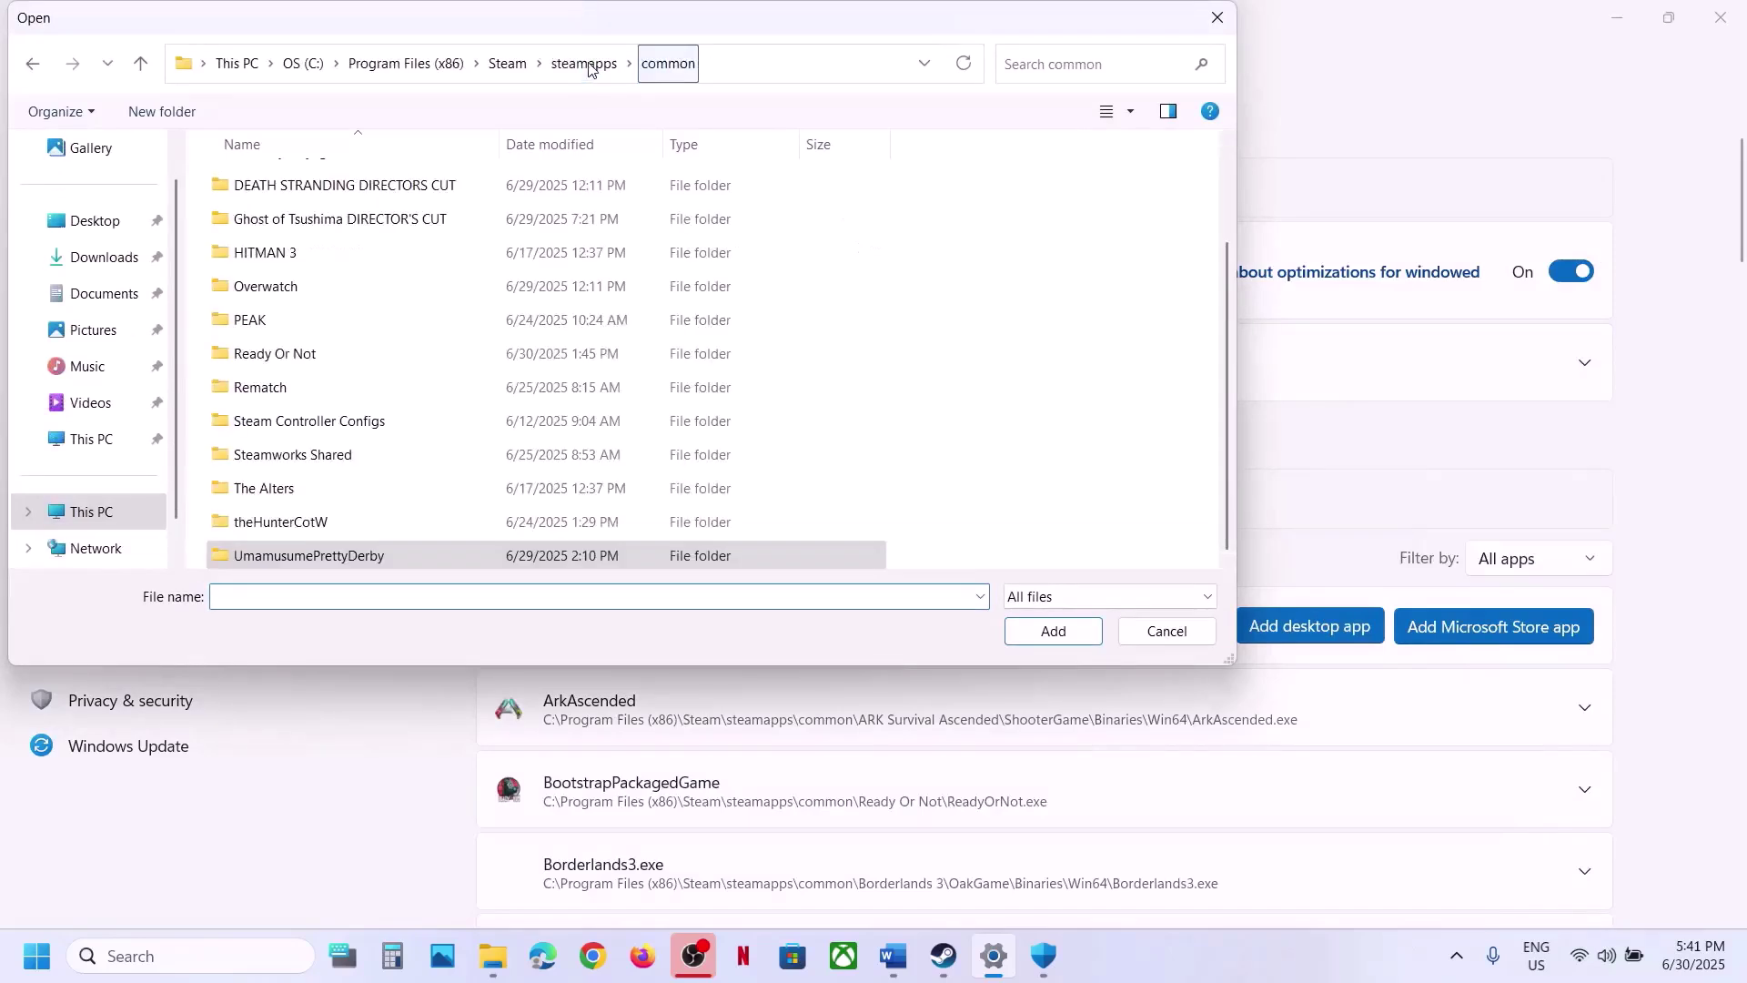
pyautogui.doubleClick(306, 356)
pyautogui.doubleClick(273, 218)
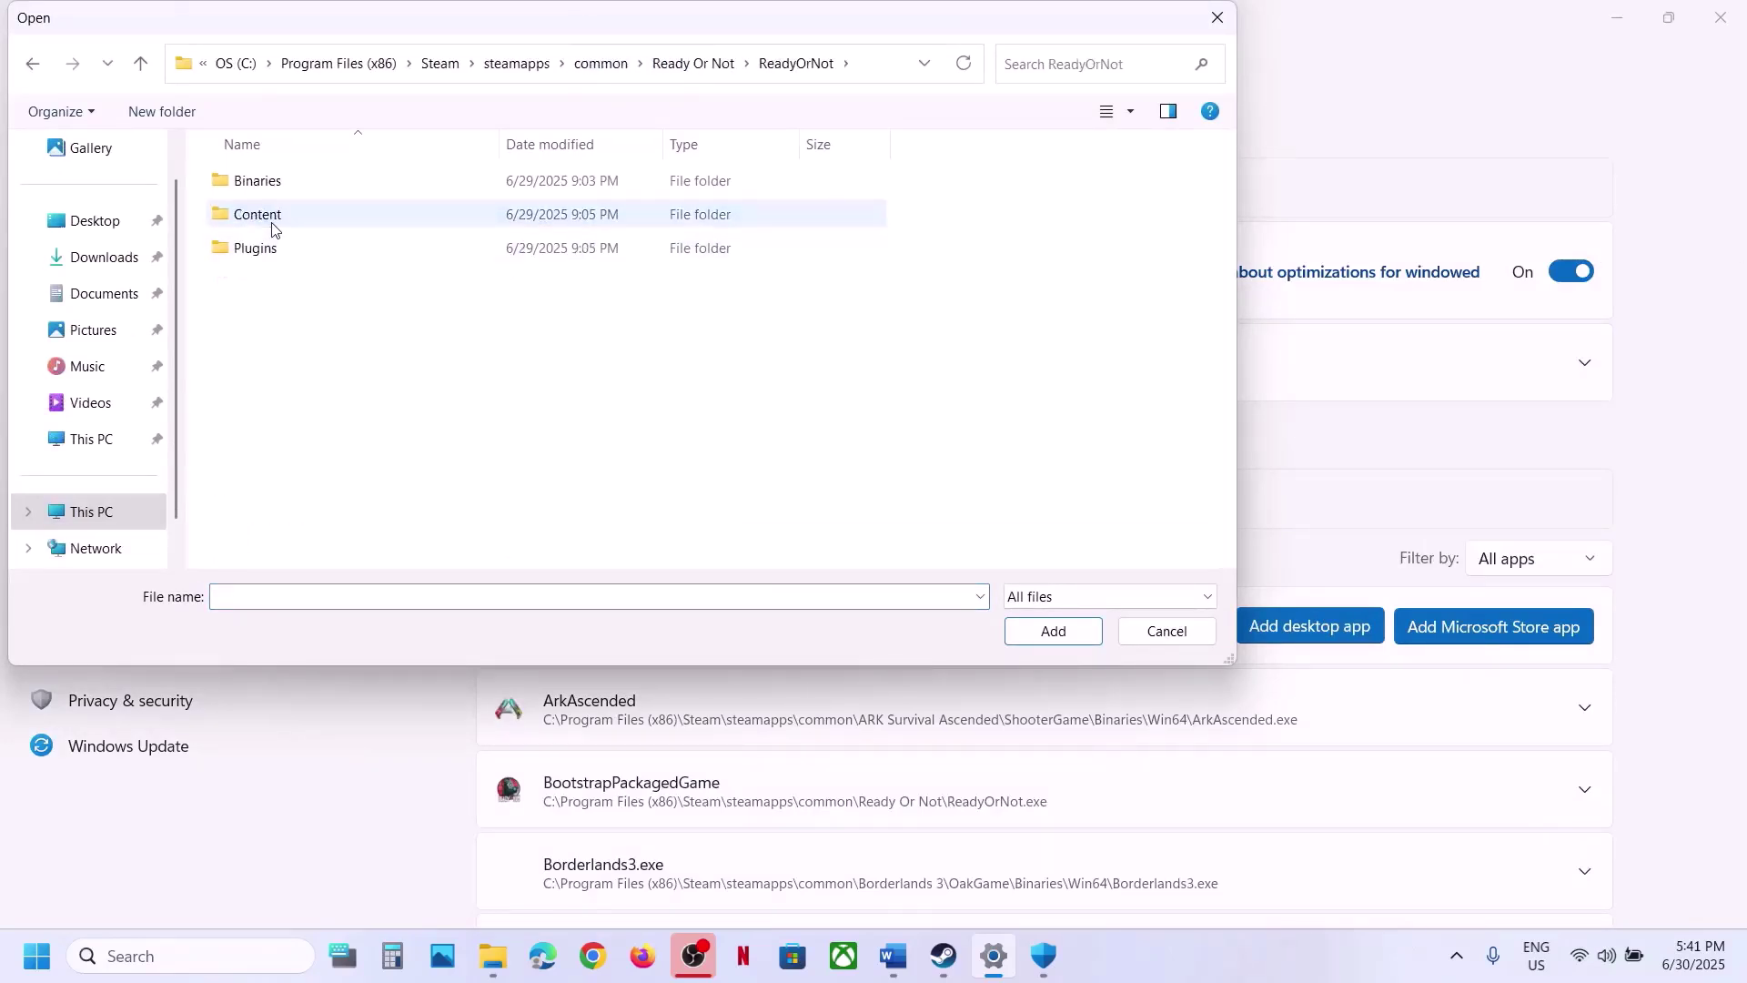
pyautogui.doubleClick(264, 181)
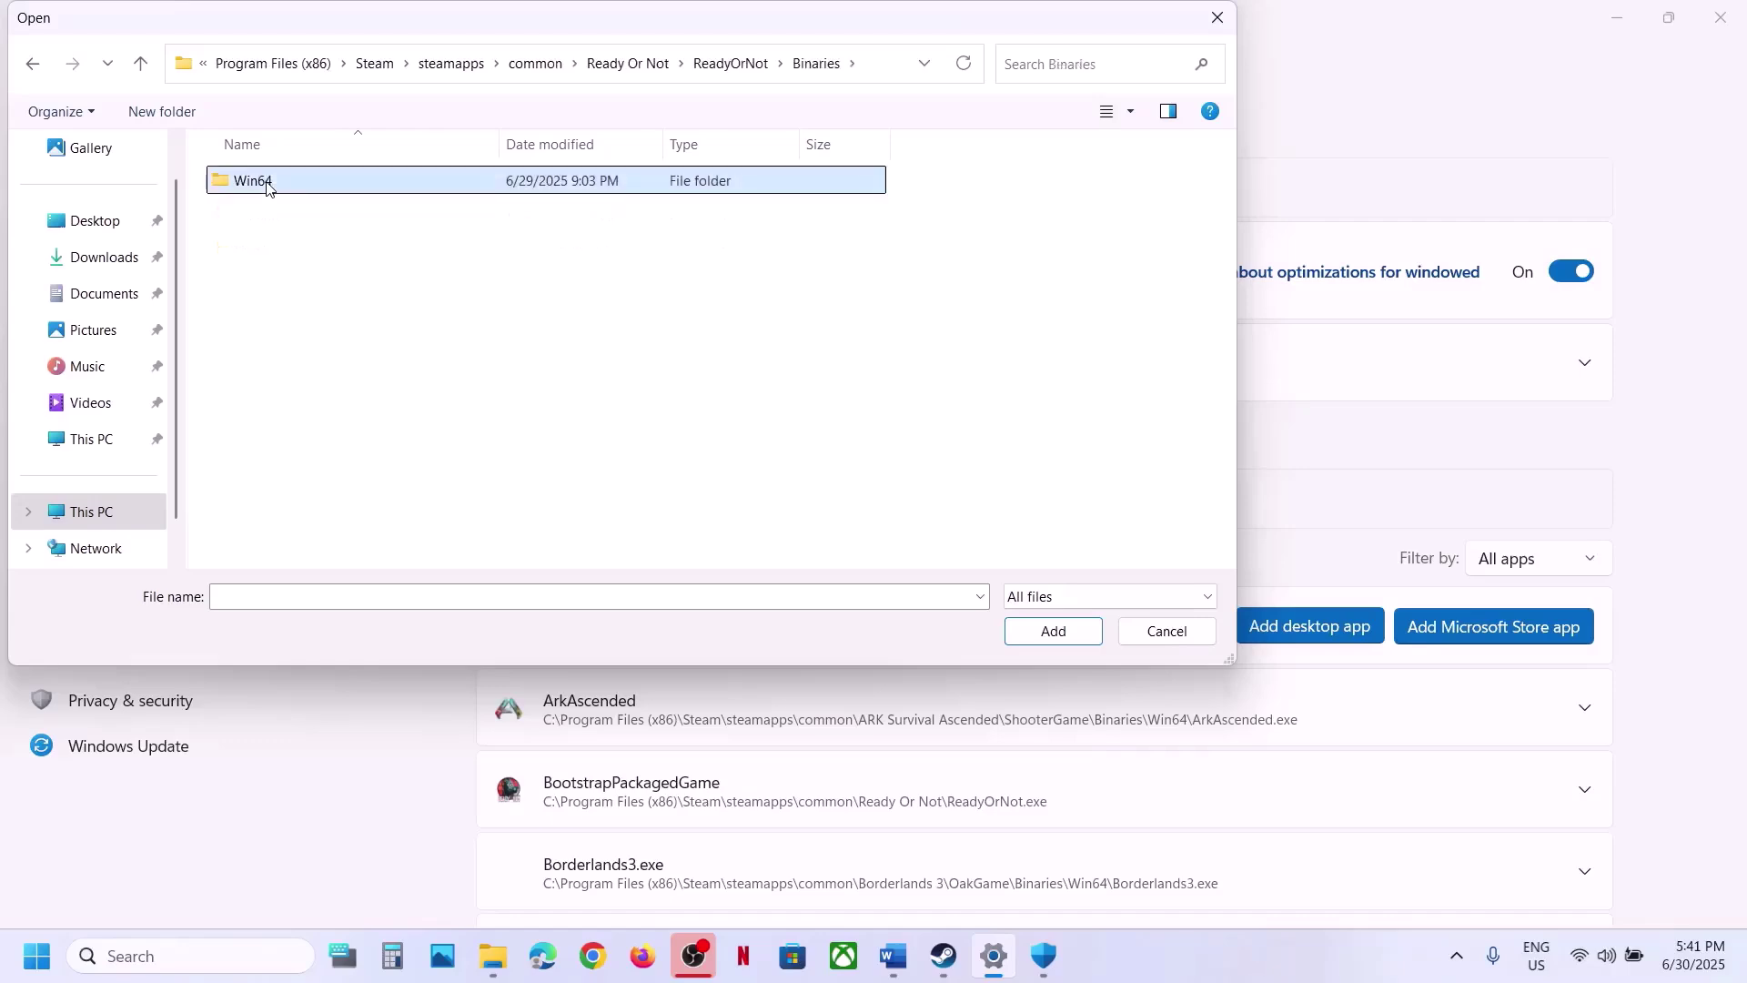
pyautogui.doubleClick(266, 184)
pyautogui.click(324, 218)
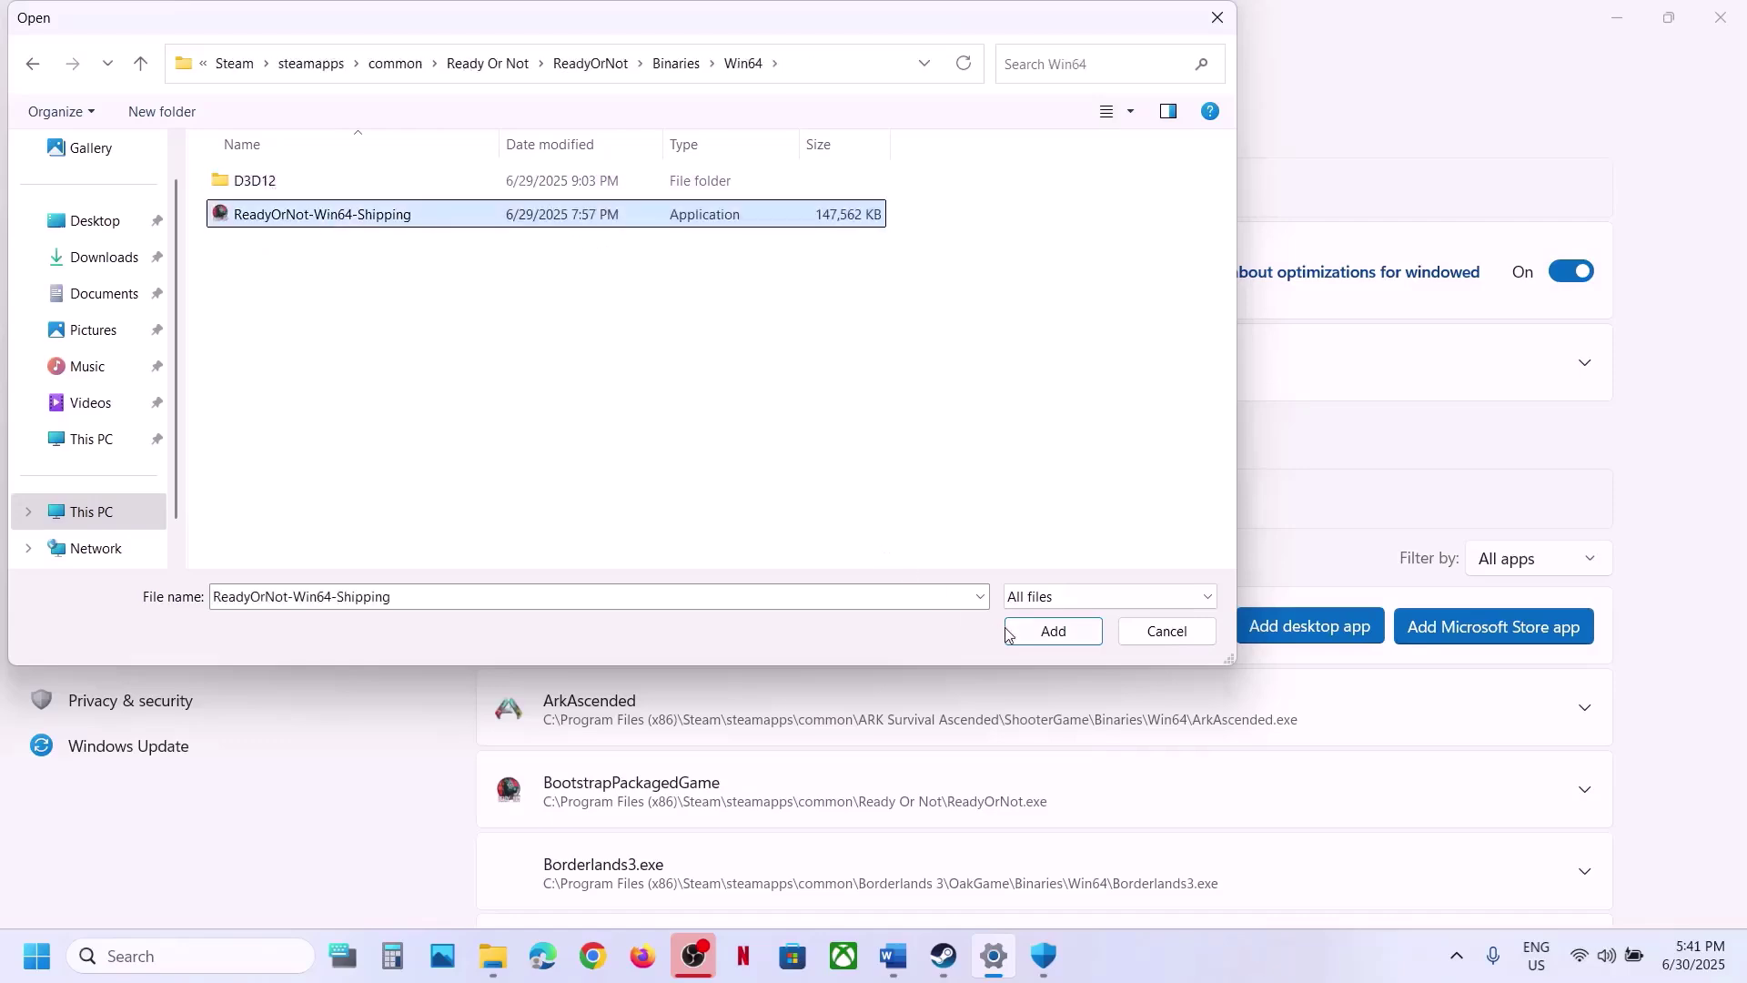
pyautogui.click(1053, 631)
# Set Ready Or Not's GPU preference to High Performance (NVIDIA GeForce RTX 3050 Laptop GPU) and close Settings
pyautogui.scroll(-20, 997, 437)
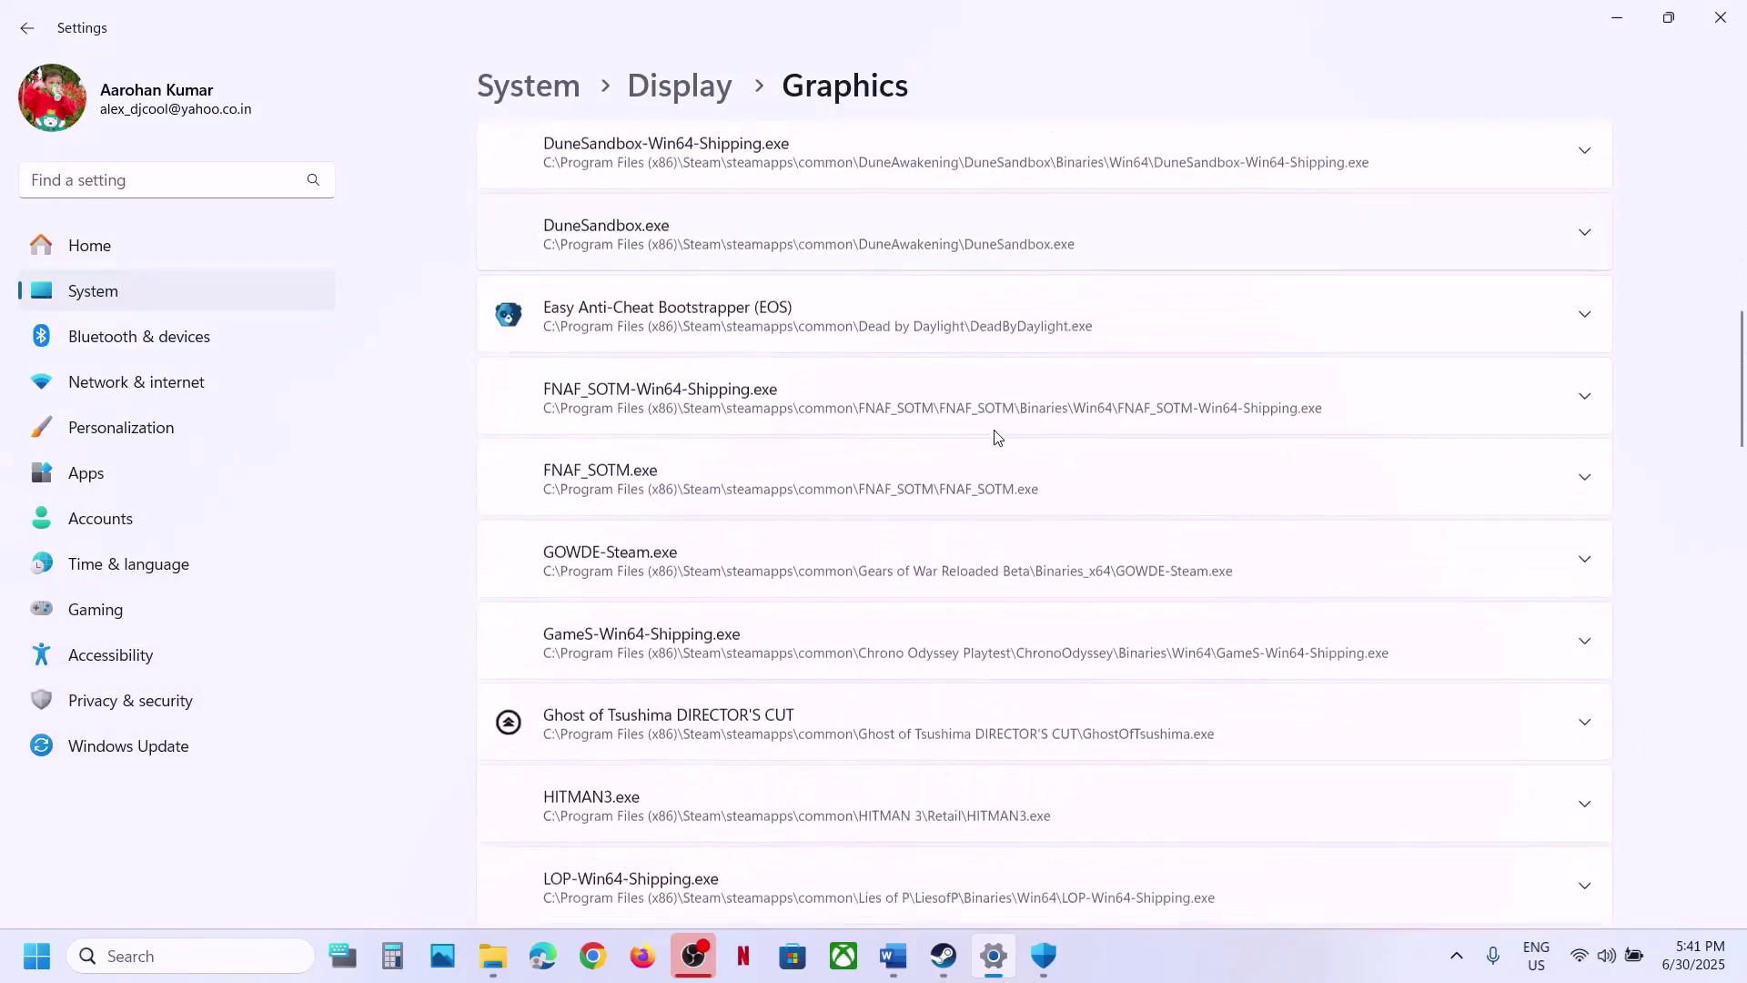
pyautogui.scroll(-10, 997, 437)
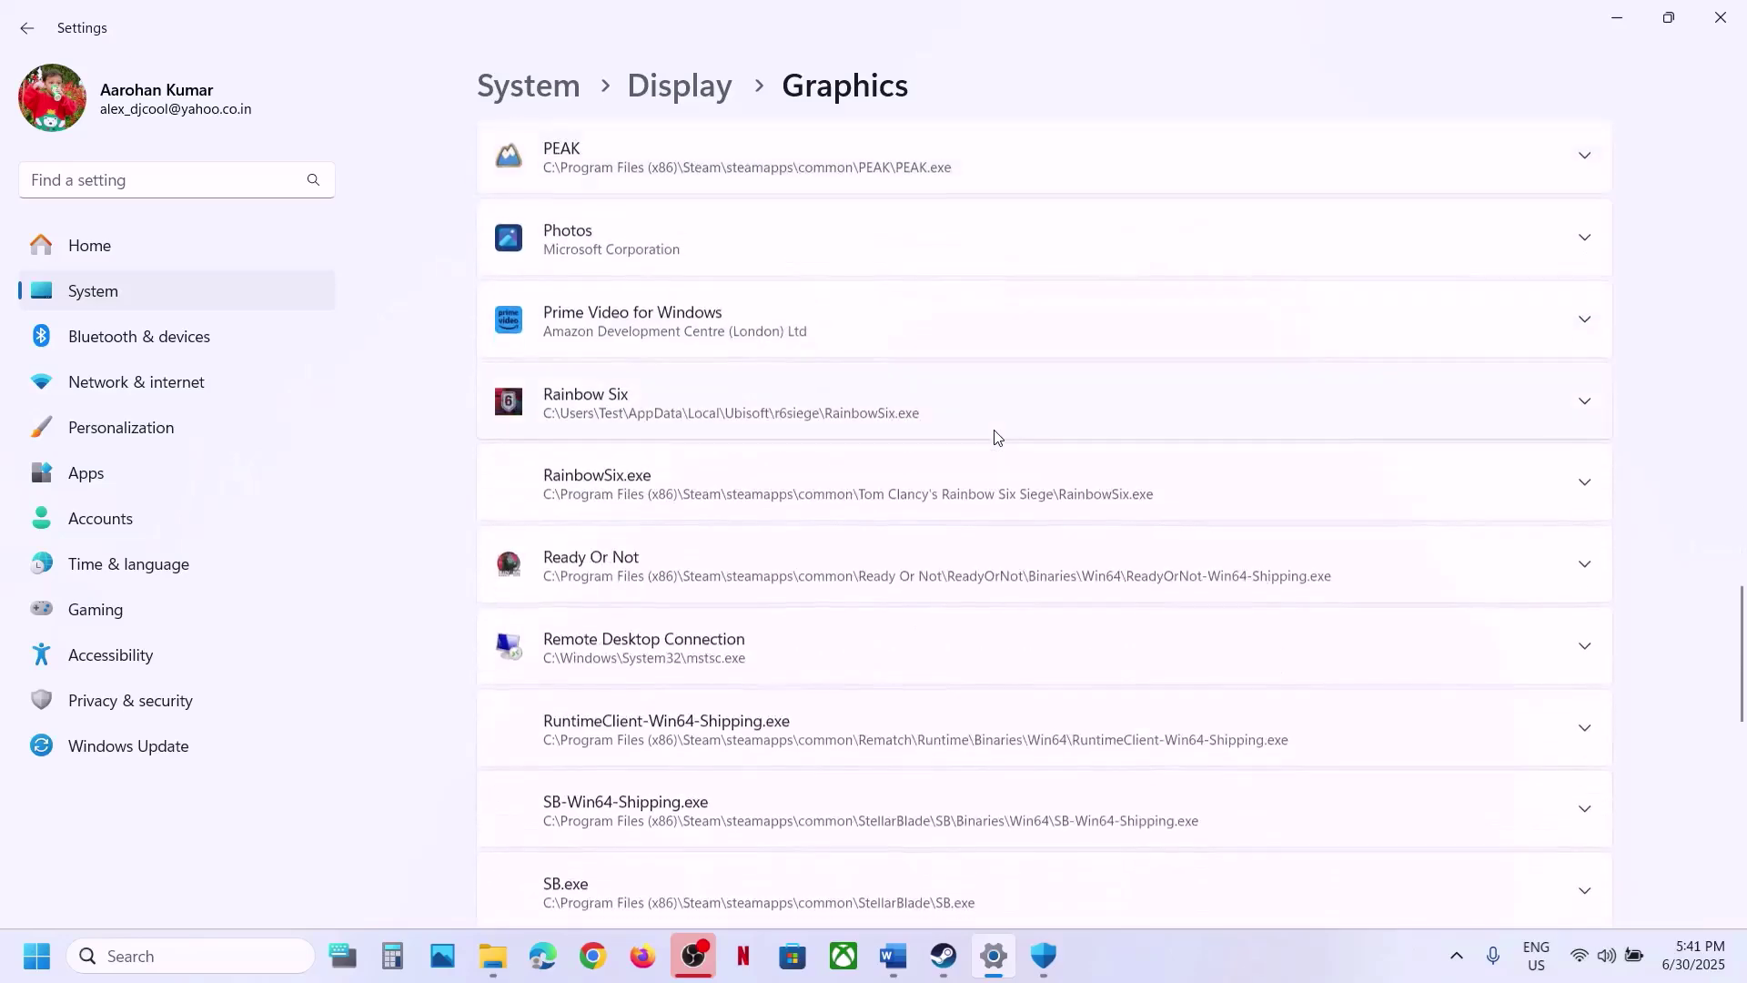
pyautogui.click(787, 340)
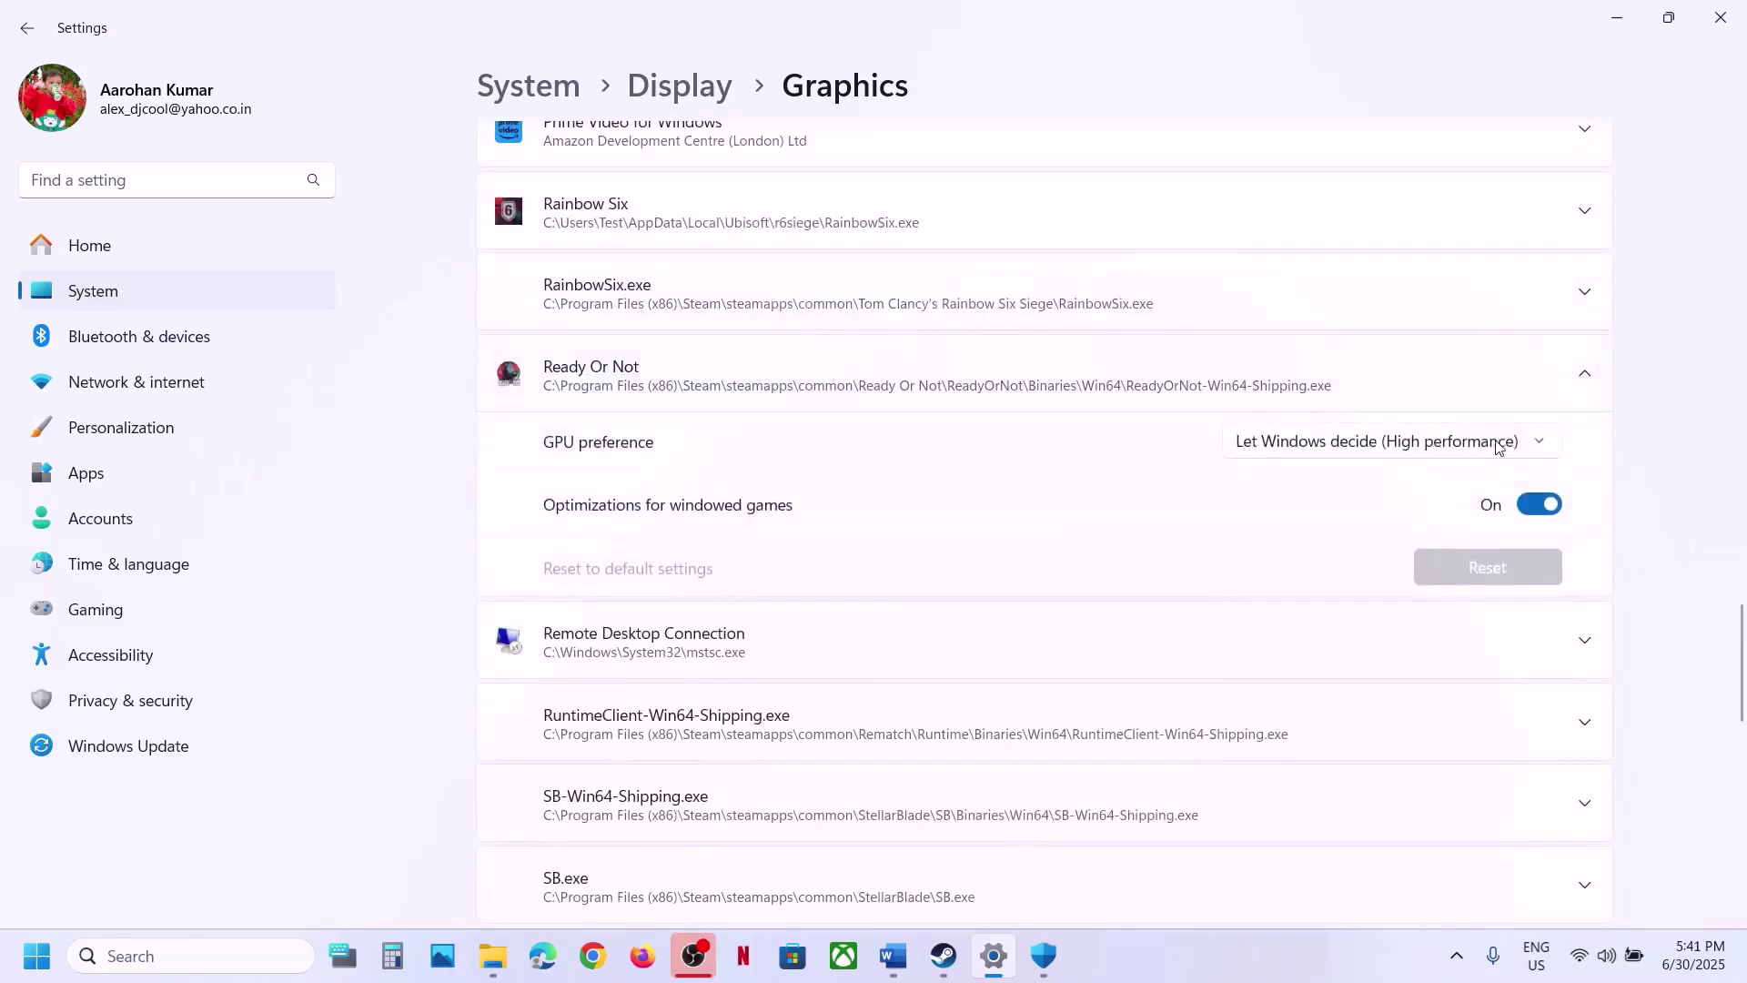
pyautogui.click(1449, 442)
pyautogui.click(1401, 525)
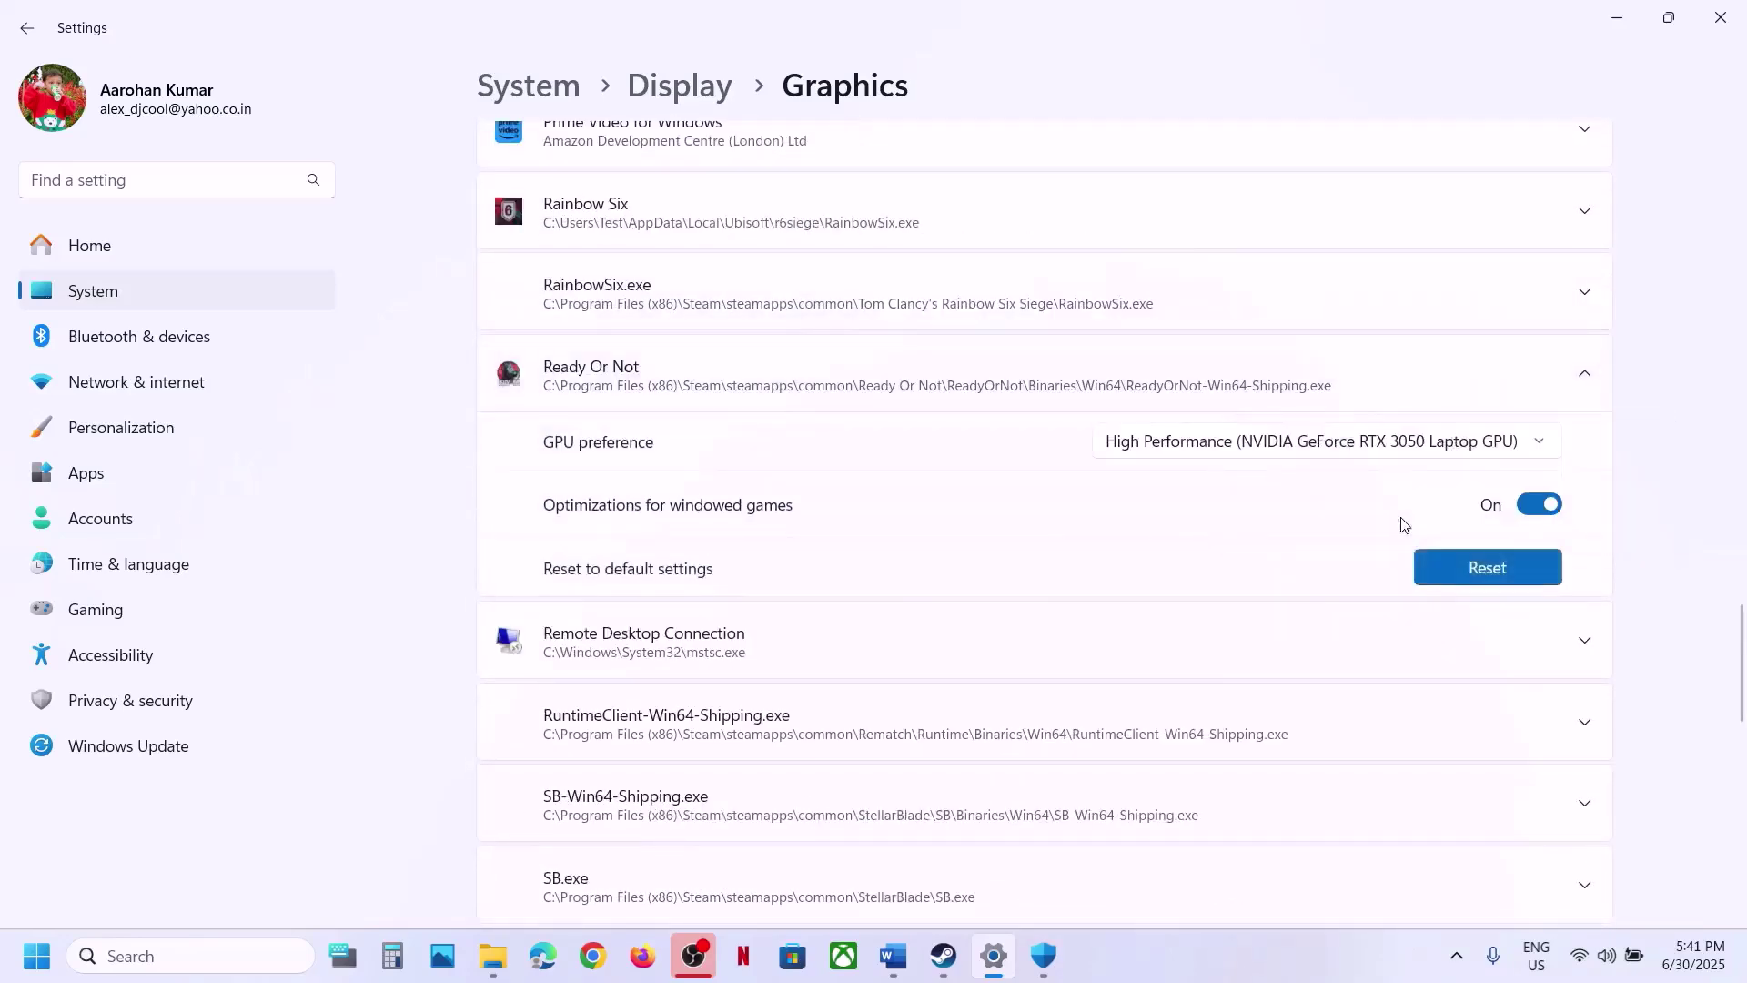
pyautogui.click(1720, 17)
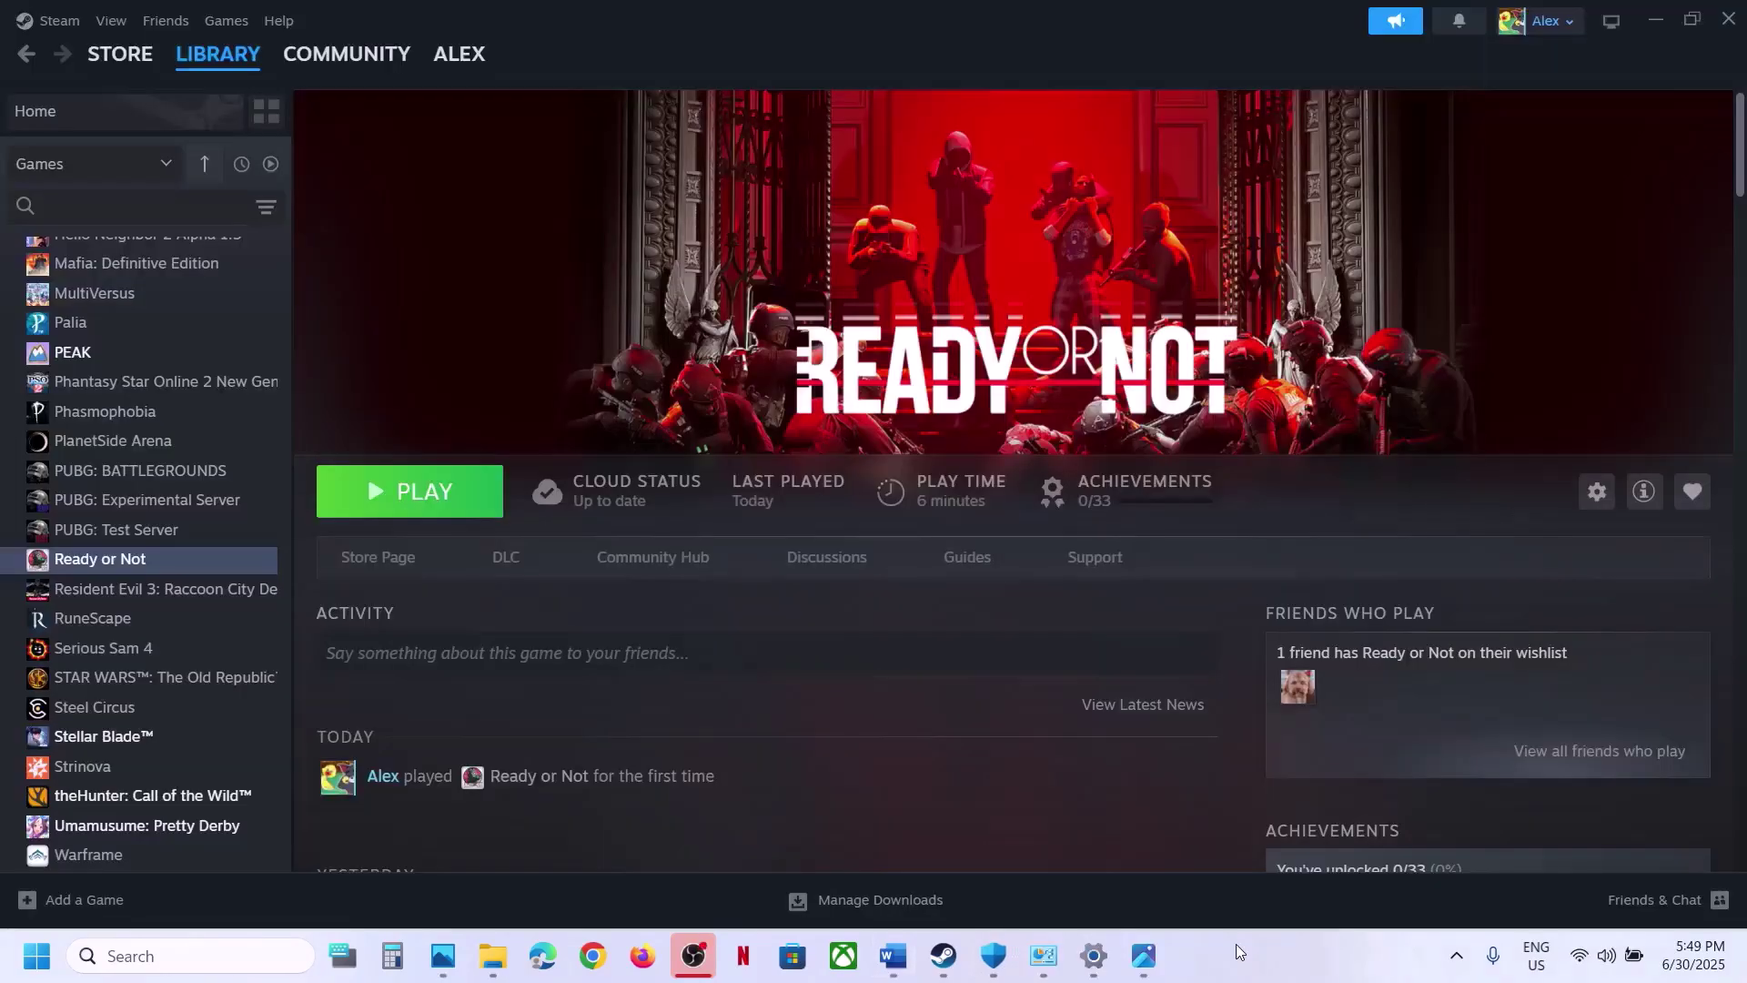
# Switch to the Word notes and select the "roll back graphics driver" advice in step 11
pyautogui.click(892, 955)
pyautogui.scroll(-5, 807, 650)
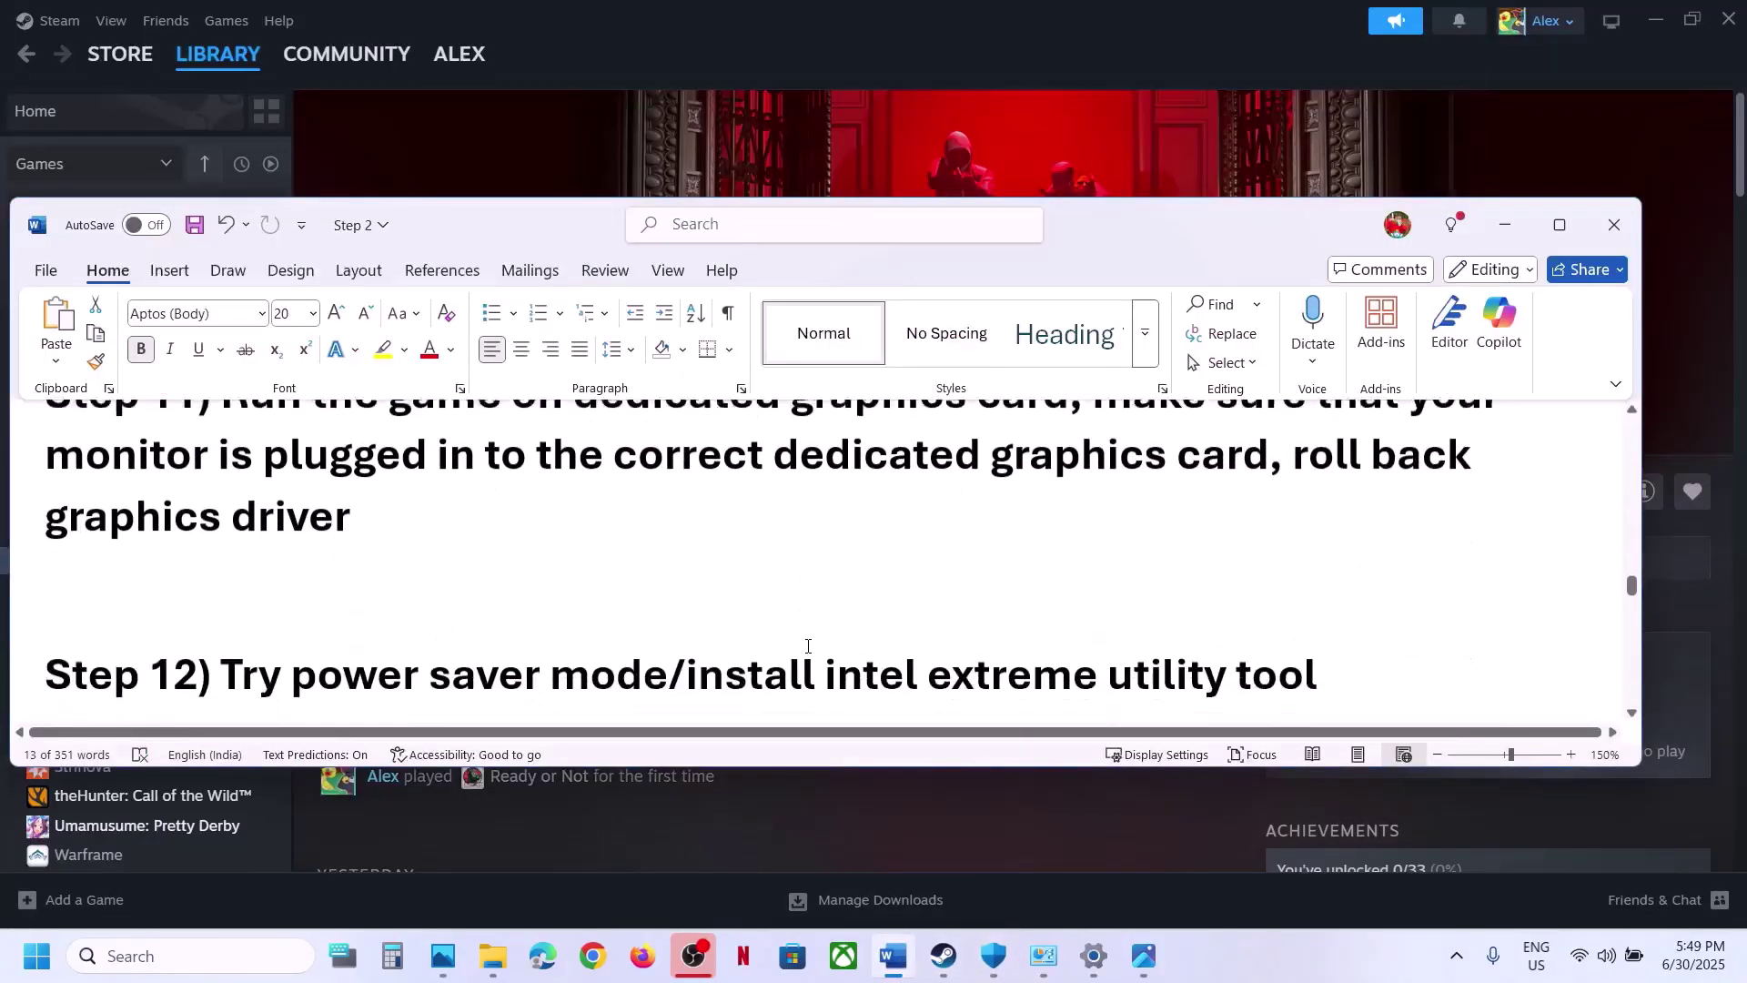
pyautogui.scroll(1, 807, 646)
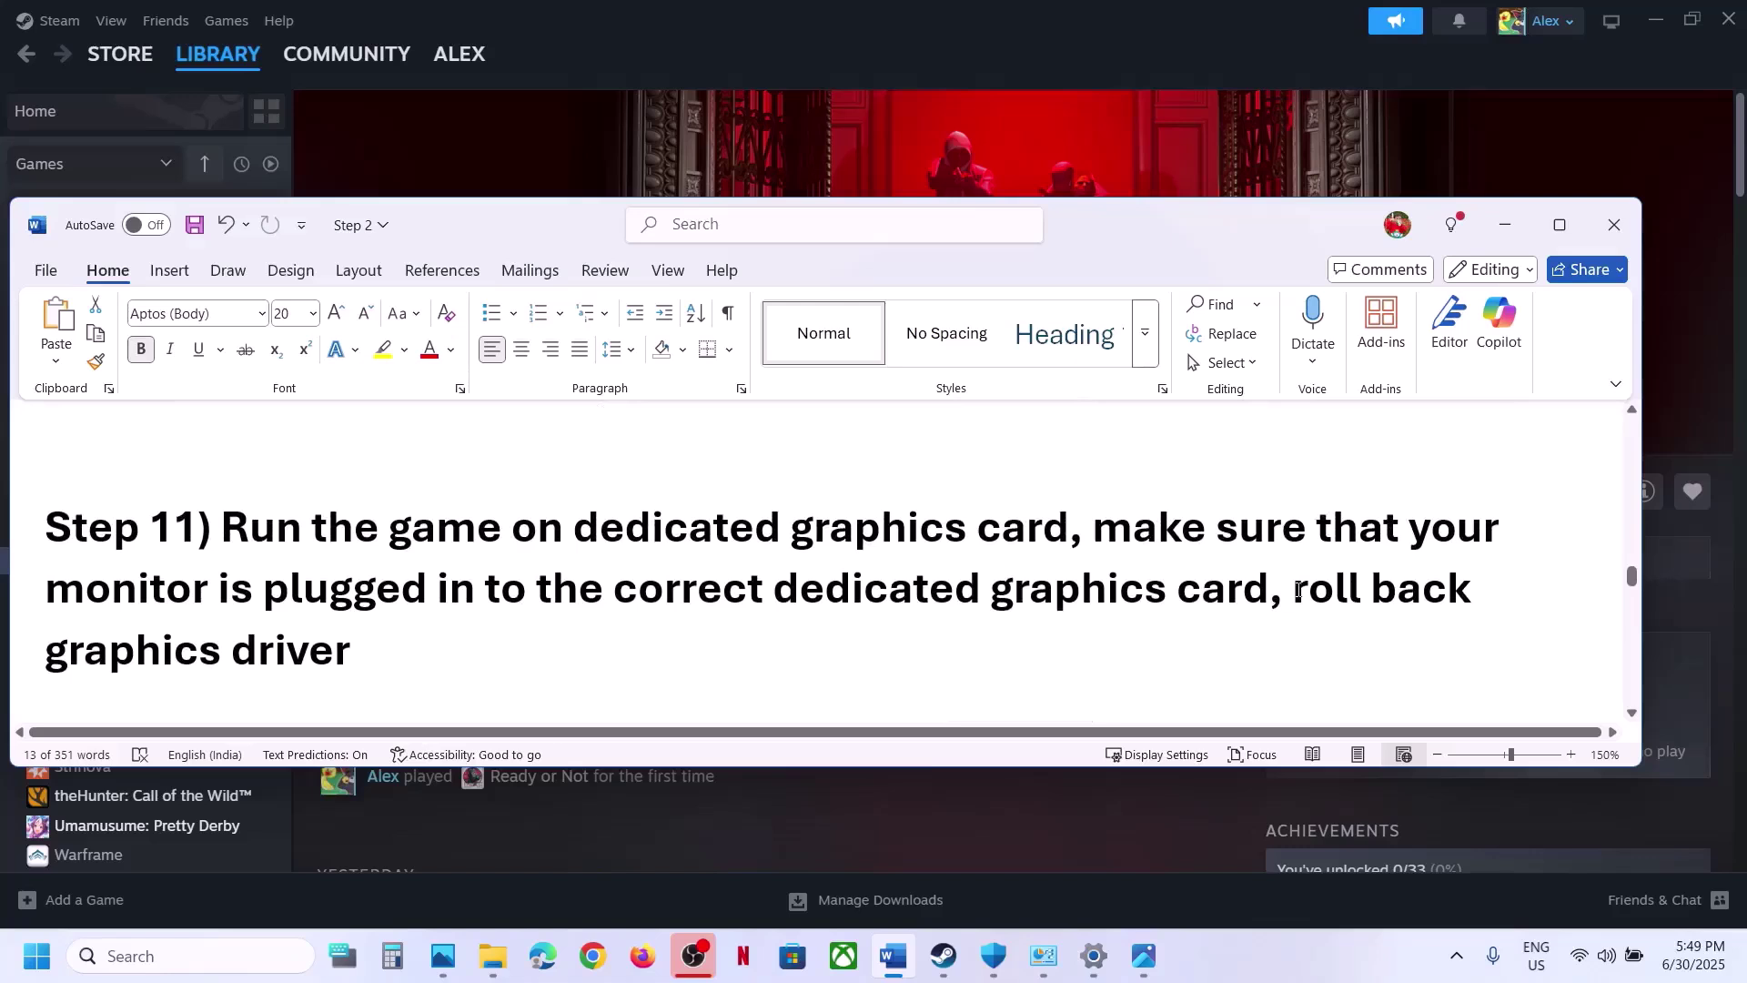
pyautogui.moveTo(1298, 591); pyautogui.dragTo(1362, 624)
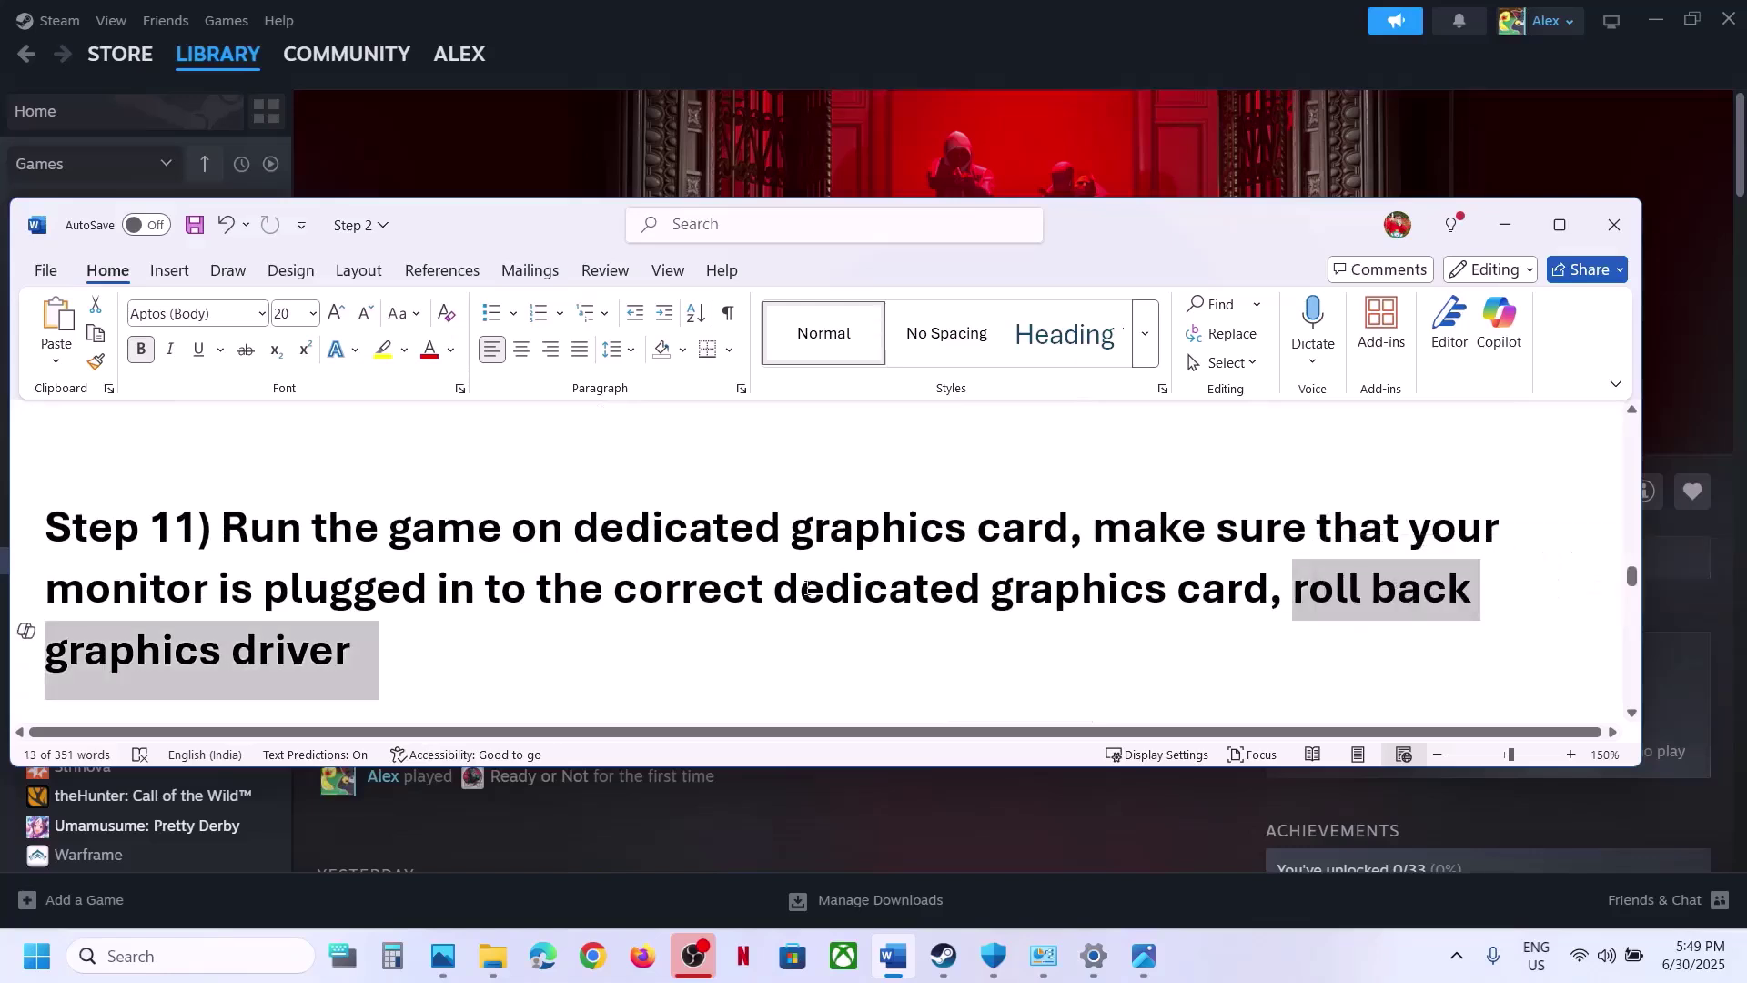
# Copy the NVIDIA driver download link from step 10 and open it in Chrome
pyautogui.scroll(3, 808, 585)
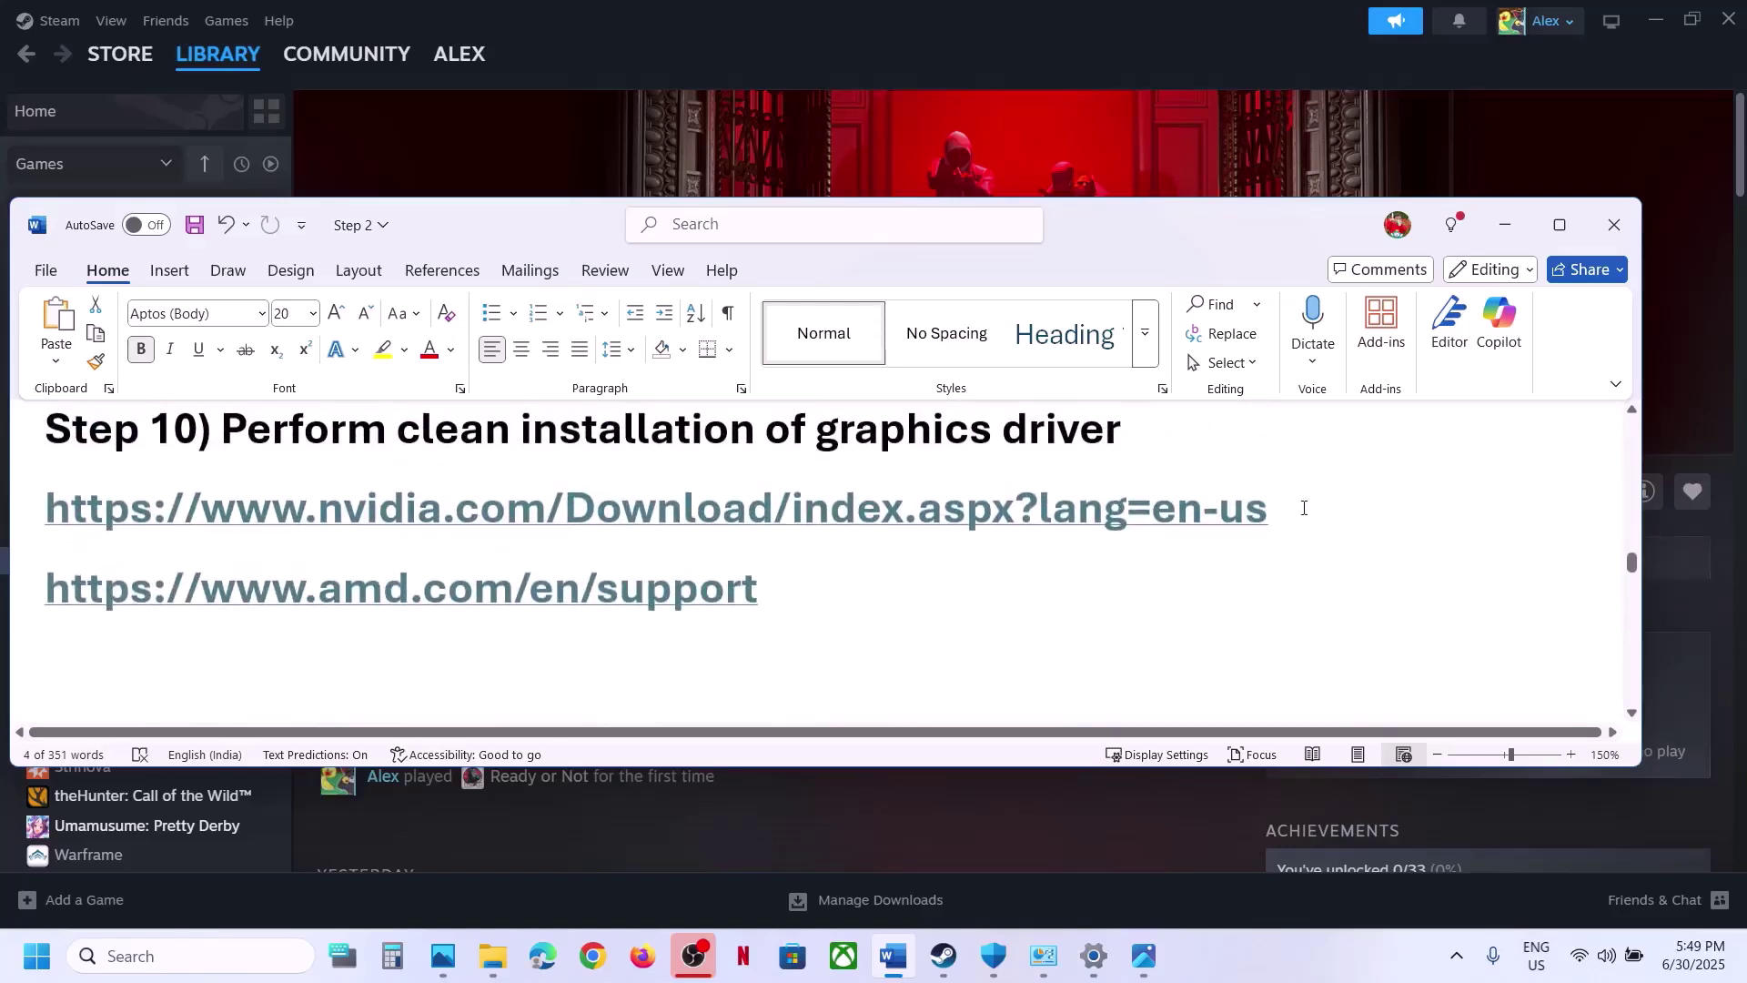
pyautogui.tripleClick(1303, 507)
pyautogui.hotkey('ctrl', 'c')
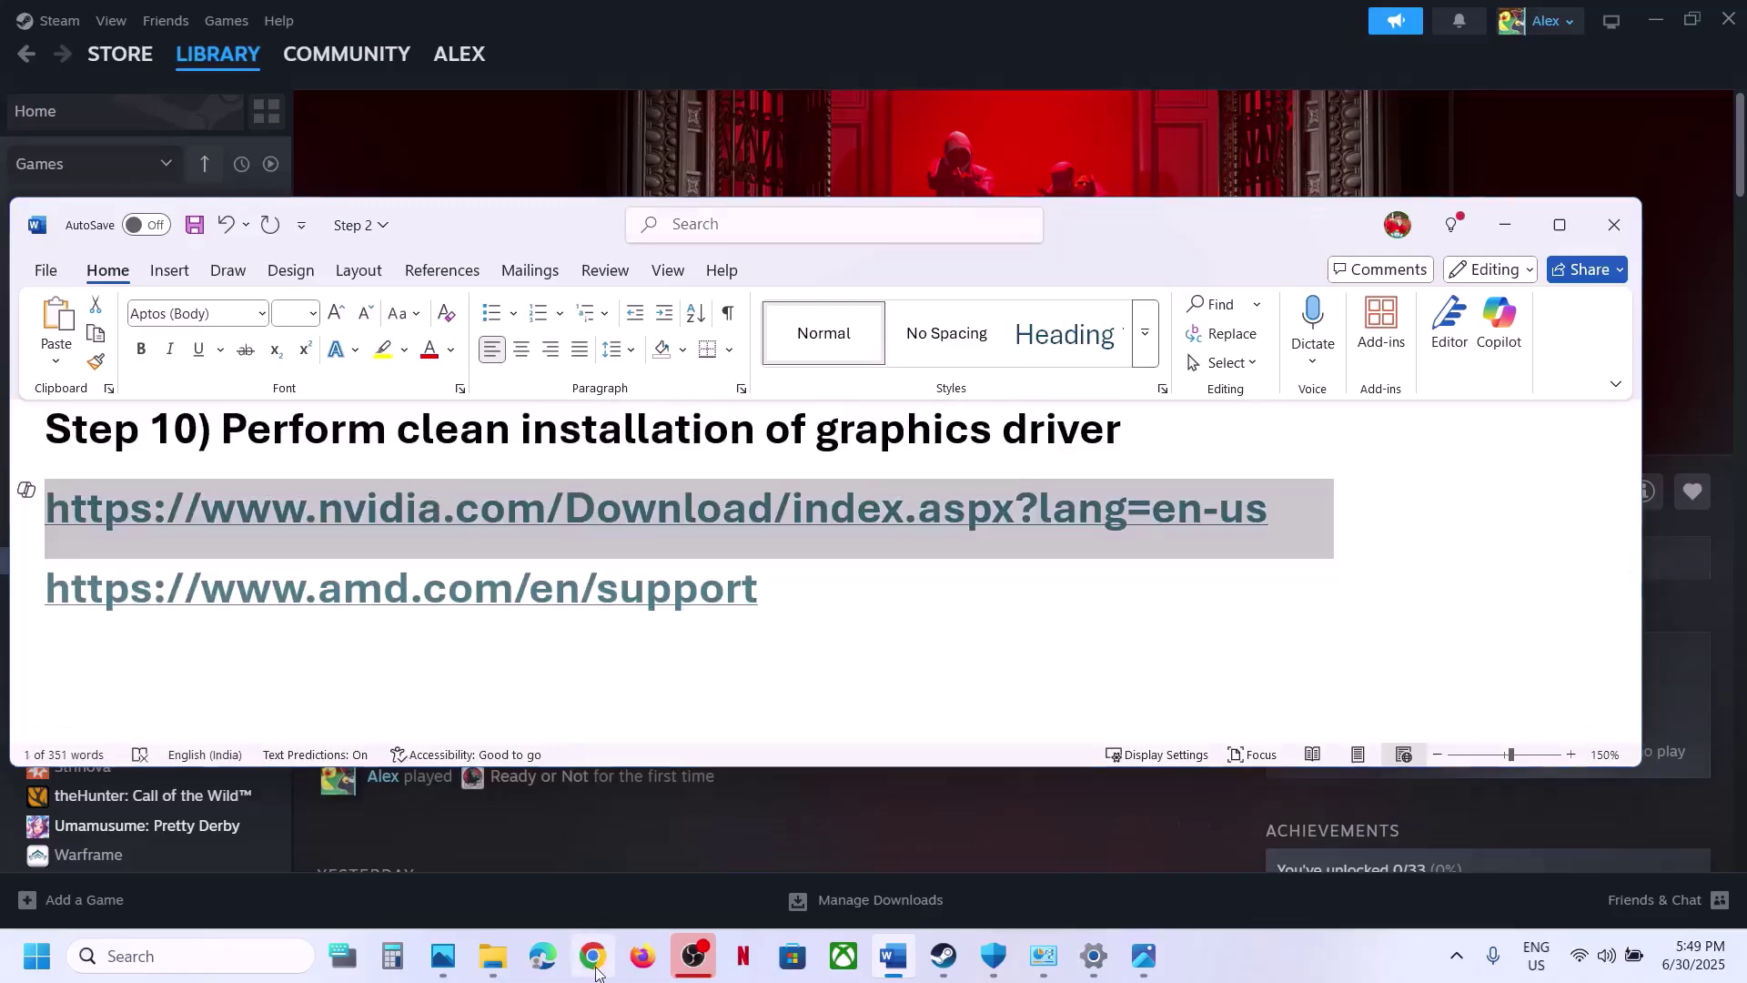
pyautogui.click(593, 957)
pyautogui.hotkey('ctrl', 'v')
pyautogui.press('Return')
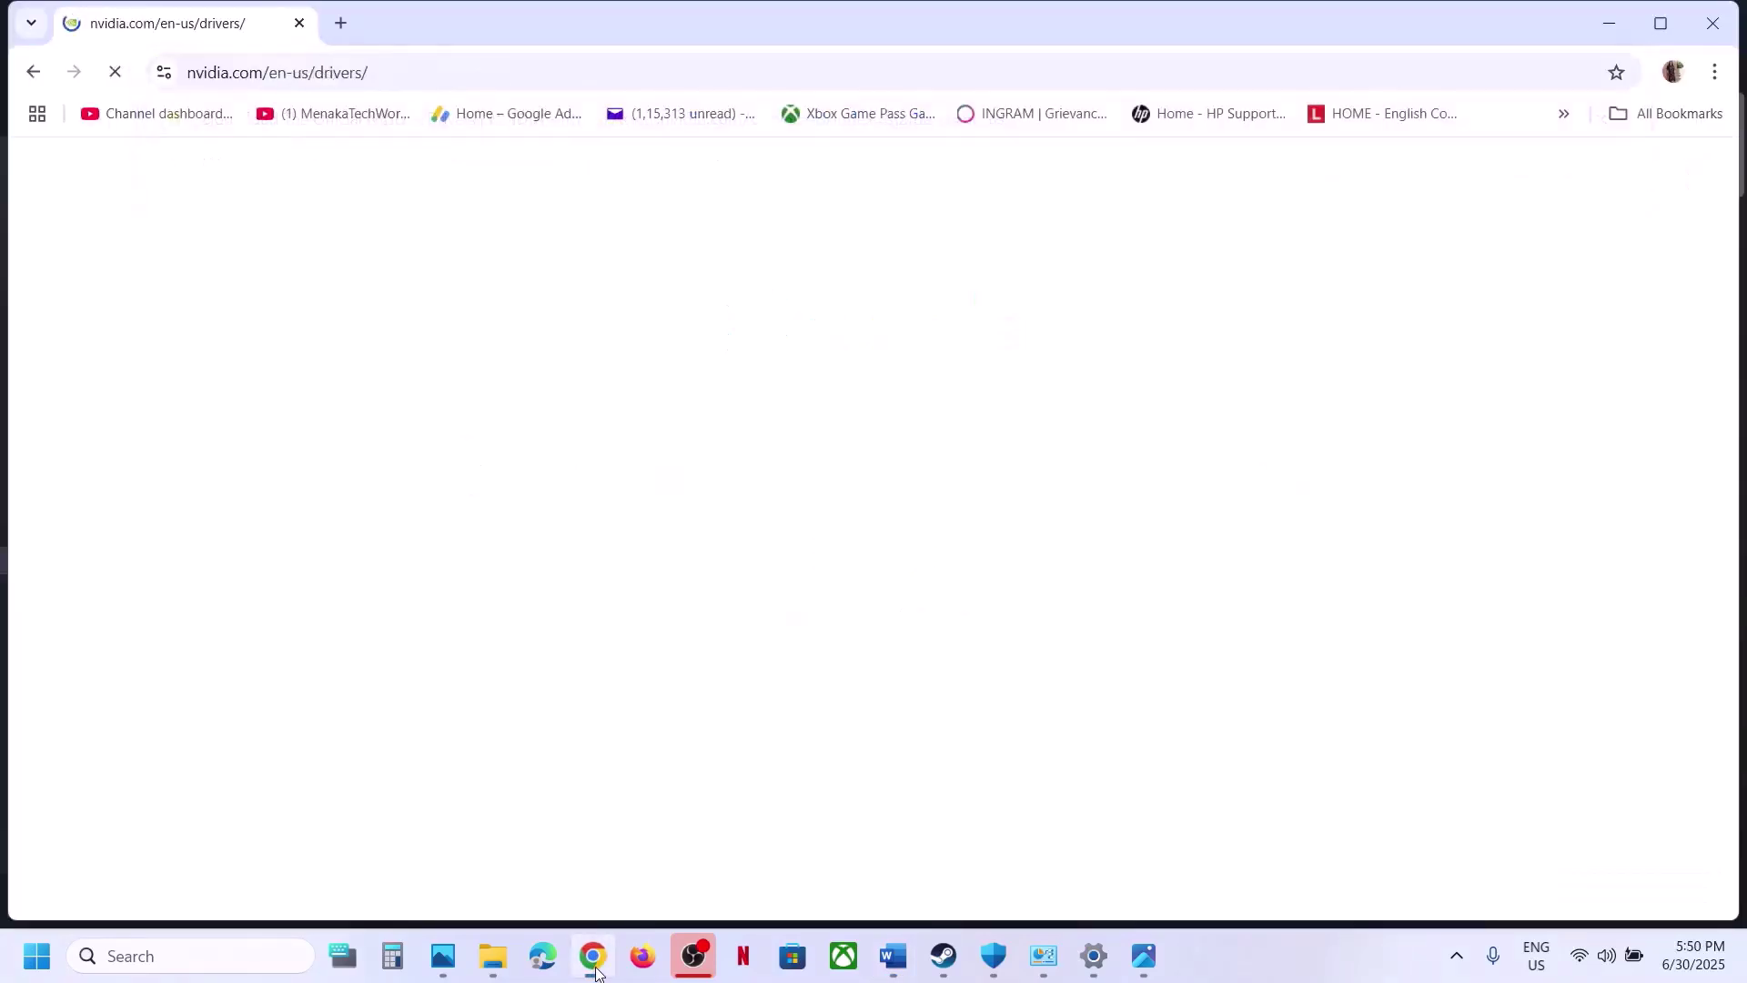
# Find GeForce RTX 3050 Laptop GPU drivers for Windows 11 and expand the list of older driver versions
pyautogui.scroll(-5, 471, 605)
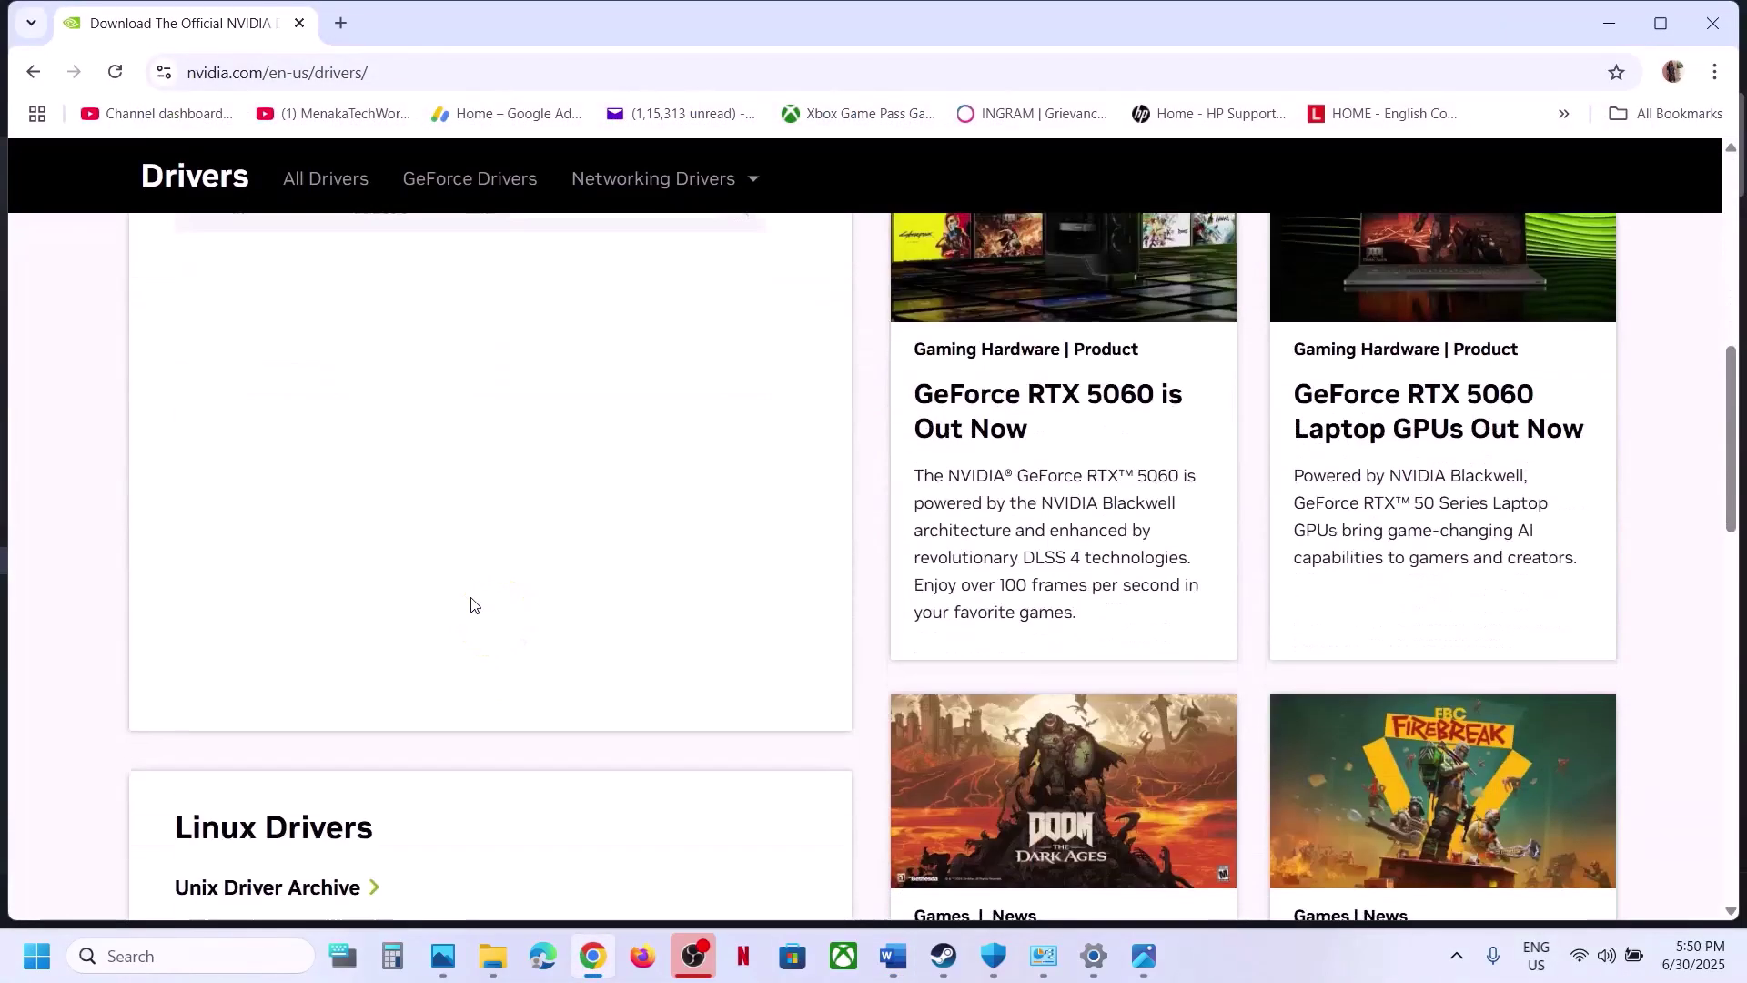
pyautogui.scroll(2, 473, 605)
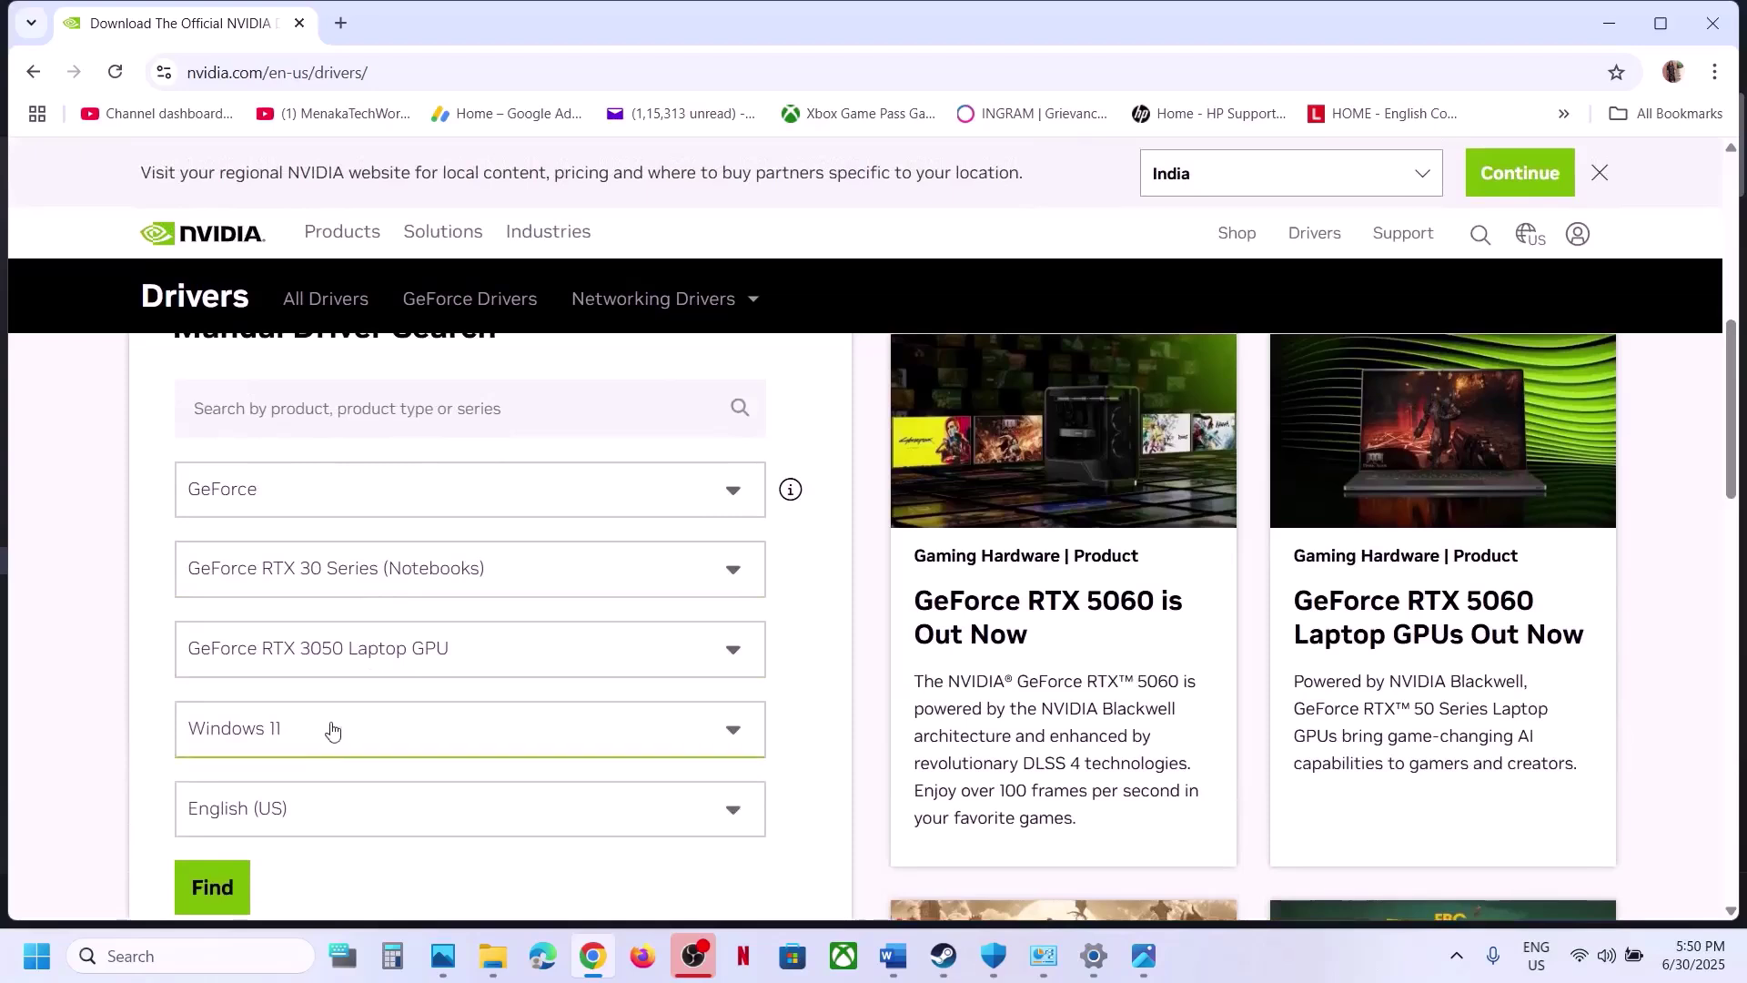
pyautogui.click(214, 879)
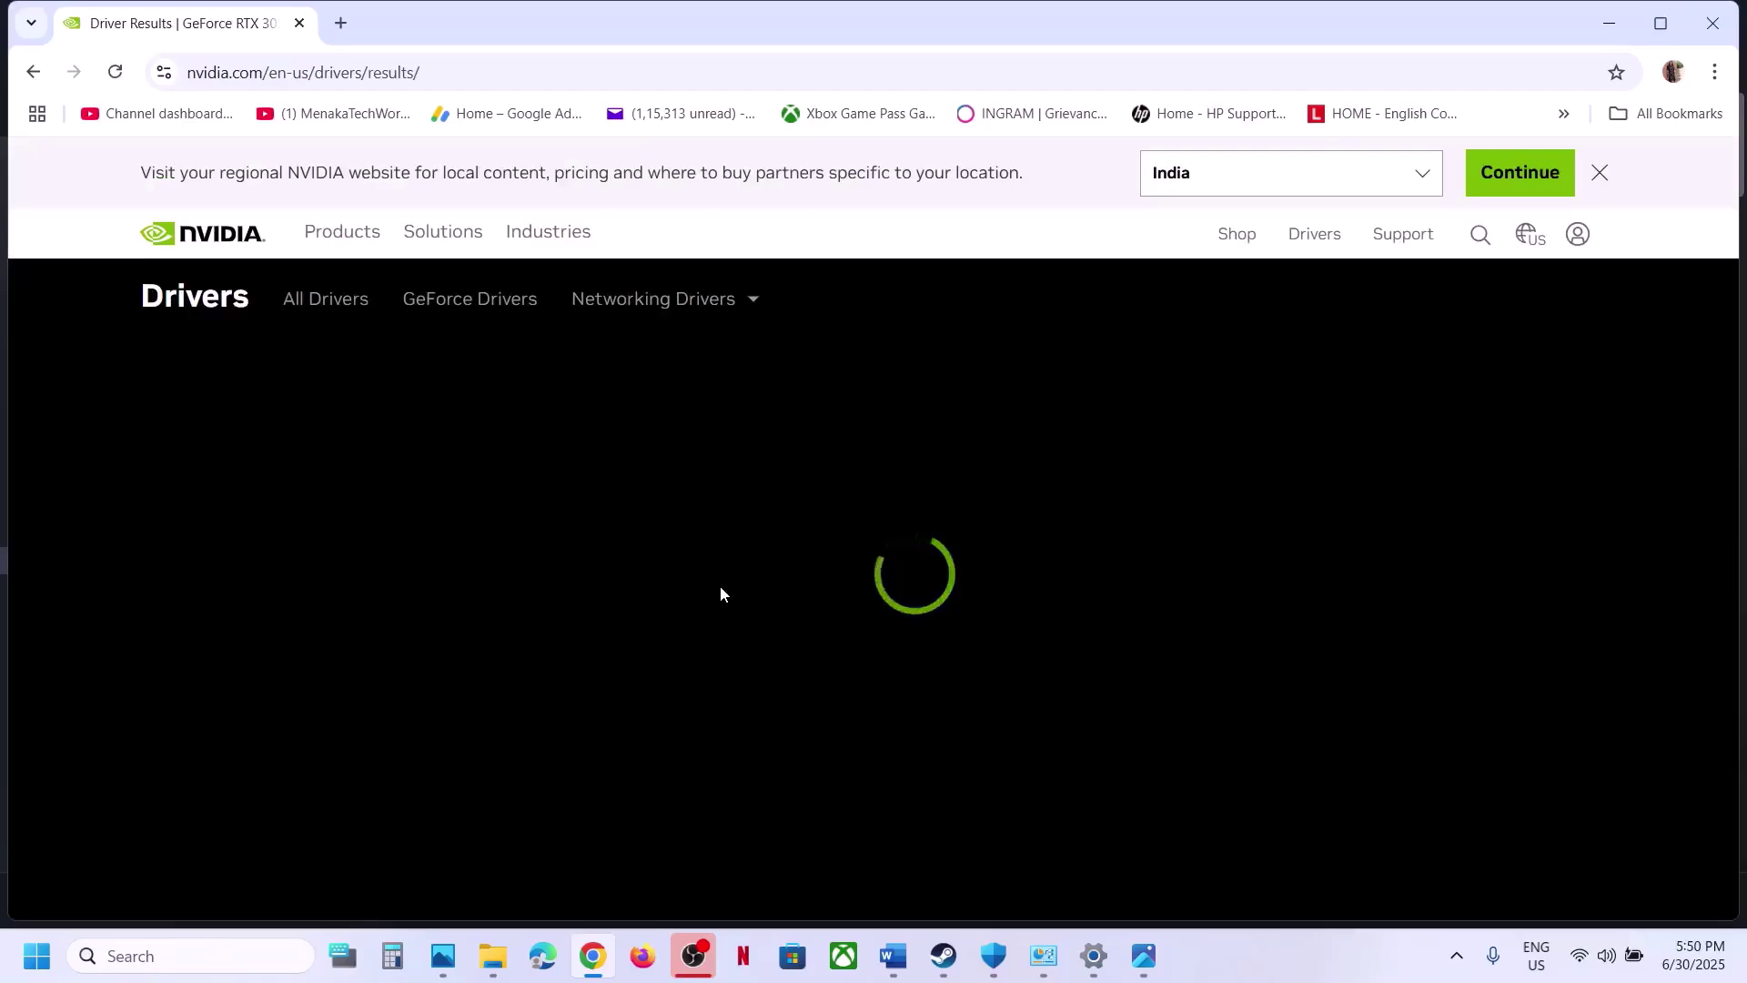
pyautogui.scroll(-3, 720, 588)
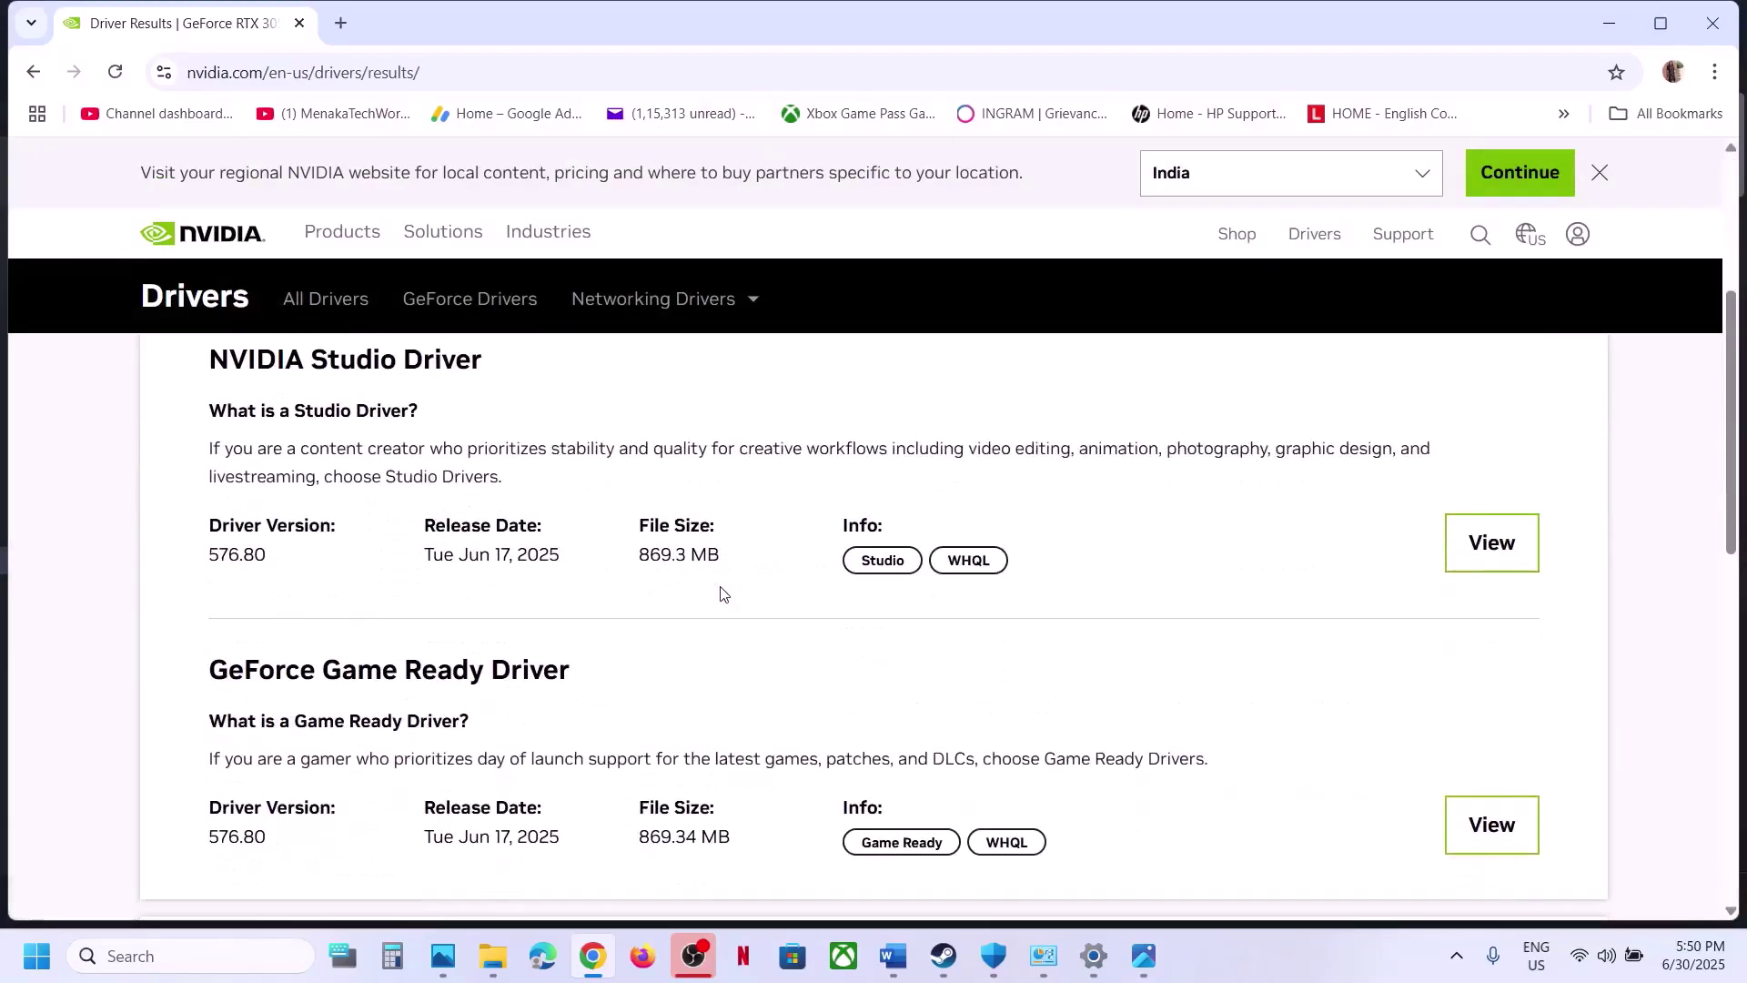
pyautogui.scroll(-5, 720, 593)
pyautogui.click(411, 515)
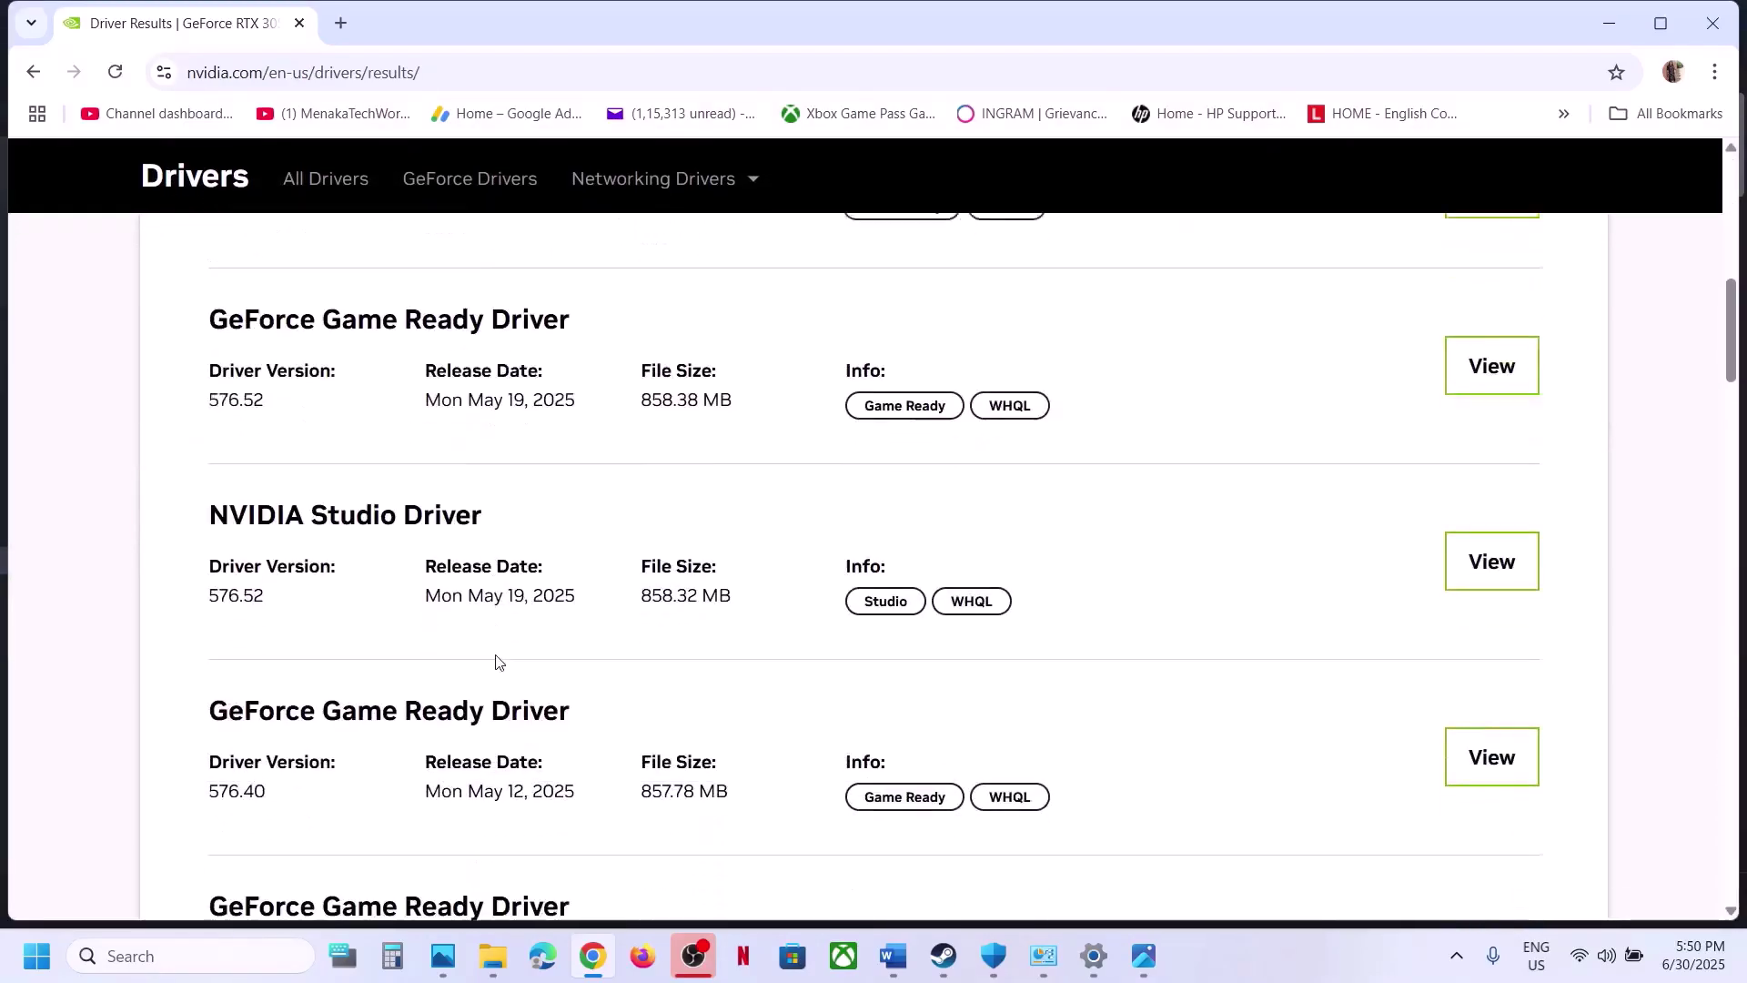
# Examine the older driver releases, marking GeForce Game Ready Driver versions 576.28 and 566.36 as rollback candidates
pyautogui.scroll(-3, 495, 657)
pyautogui.scroll(-1, 496, 655)
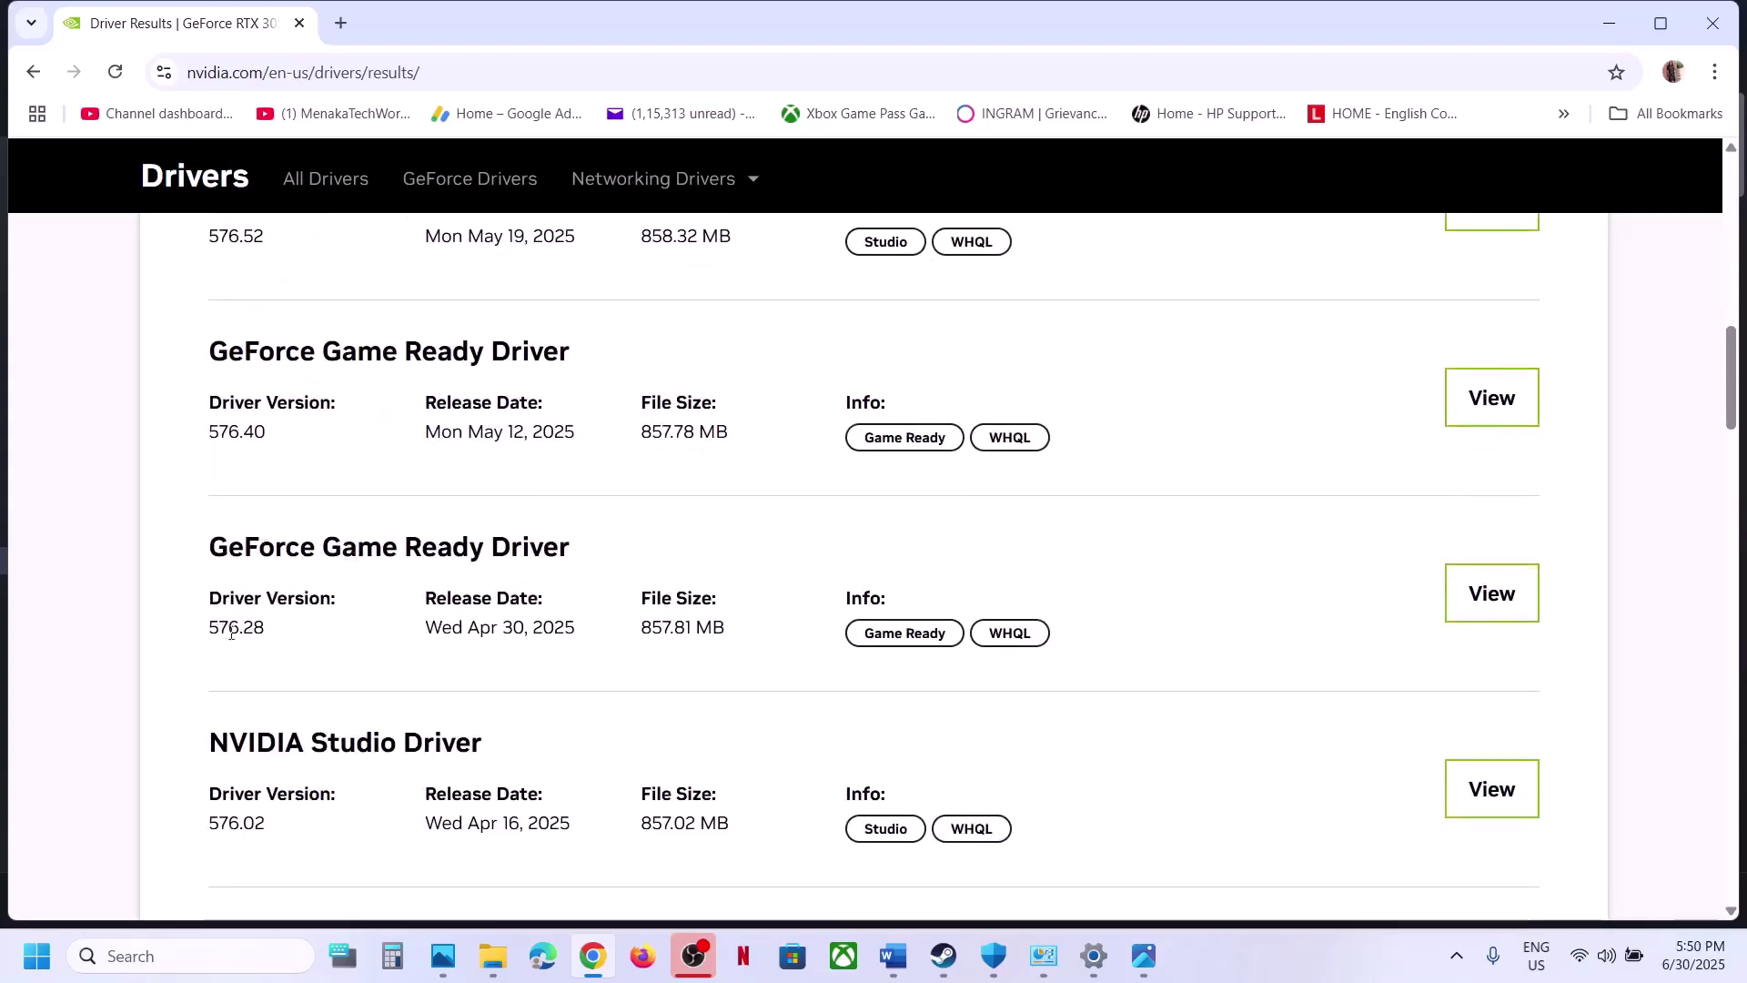
pyautogui.moveTo(205, 637); pyautogui.dragTo(285, 636)
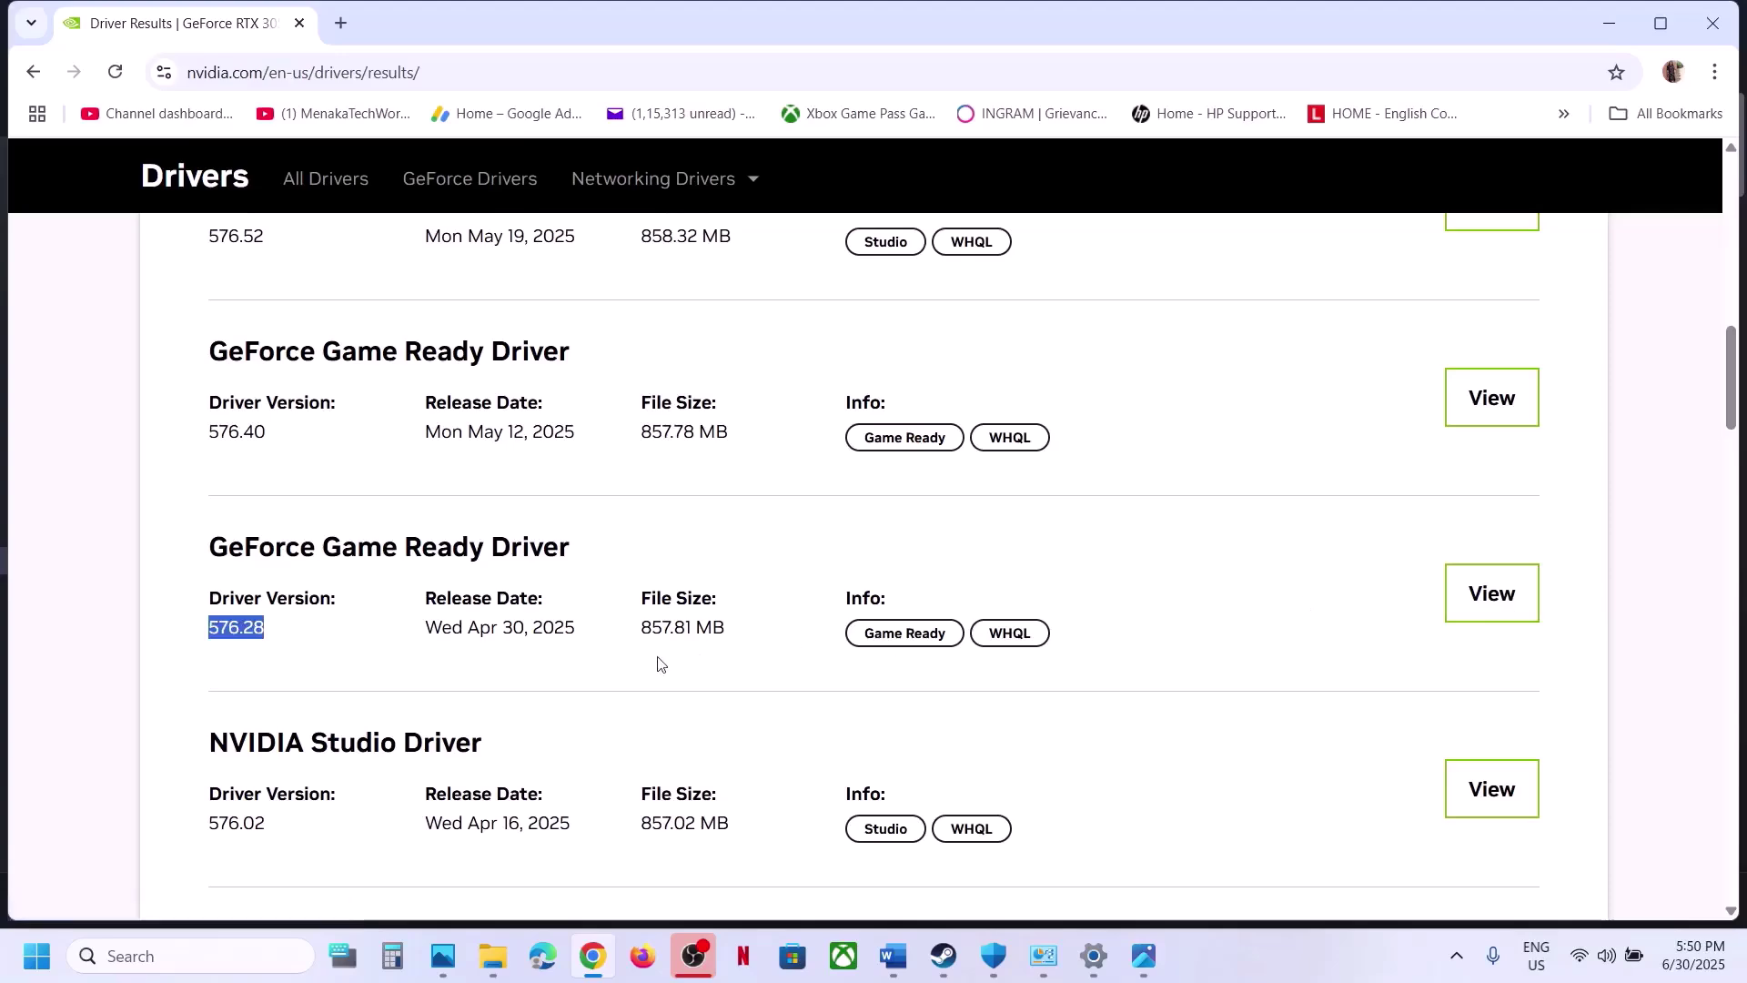
pyautogui.scroll(-10, 658, 664)
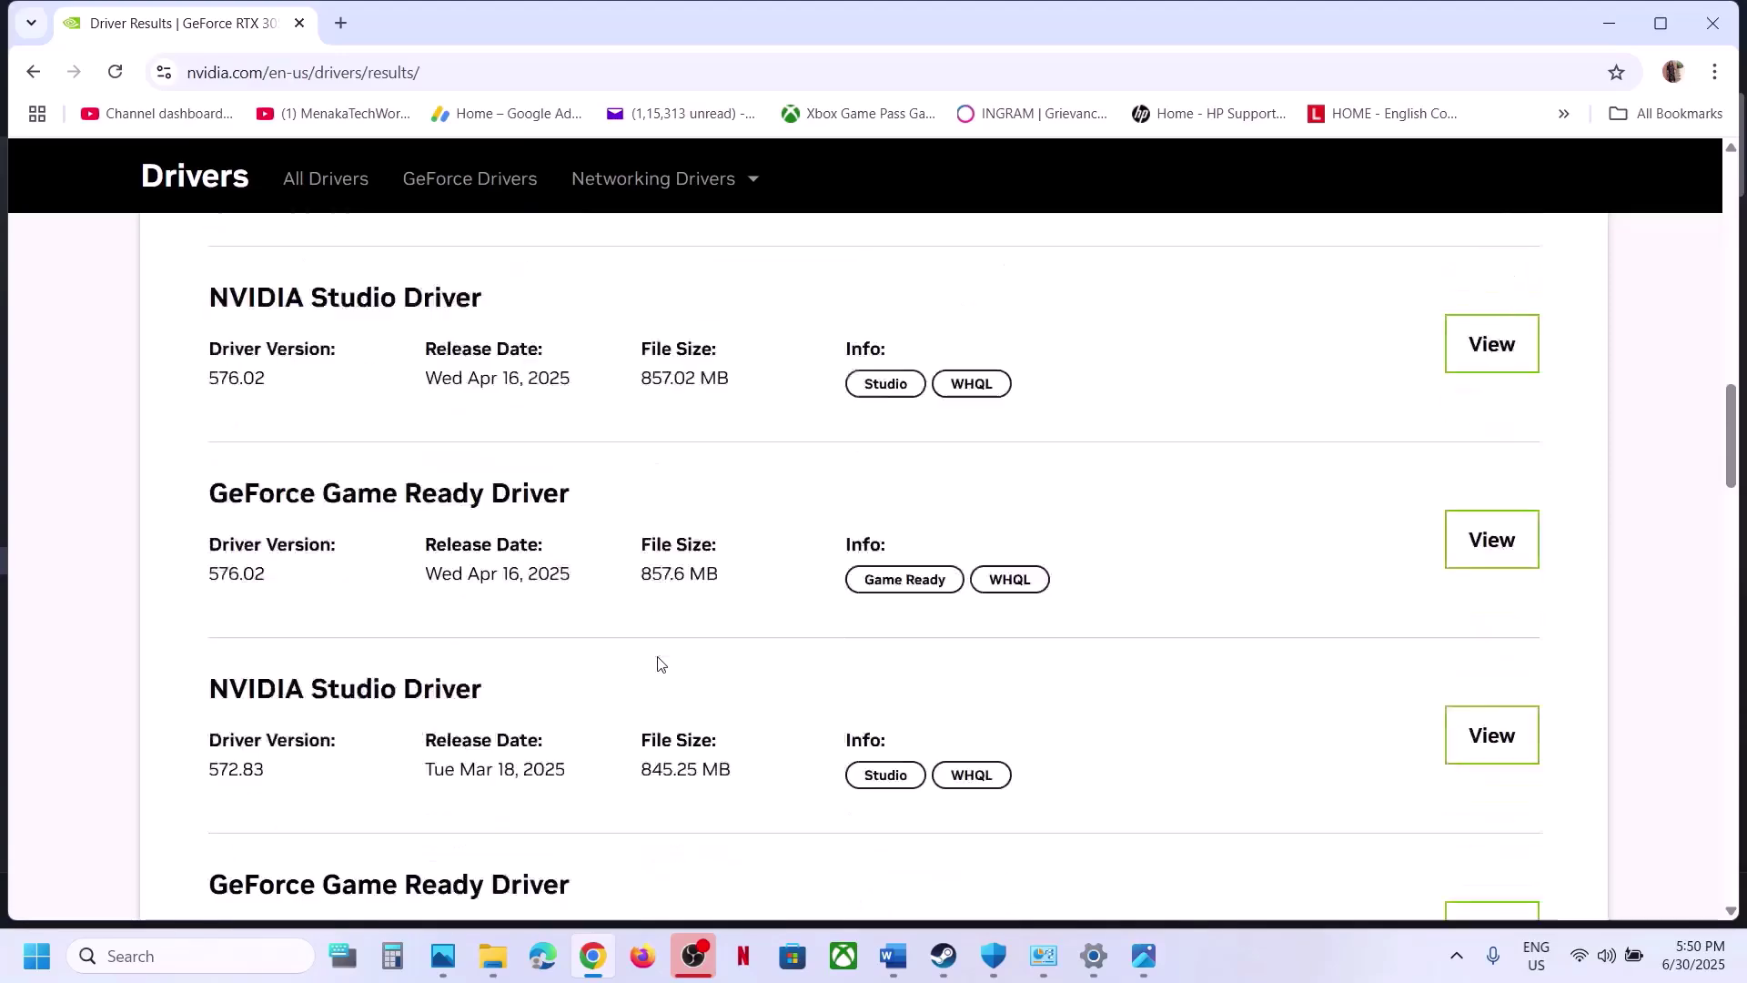
pyautogui.scroll(-10, 659, 664)
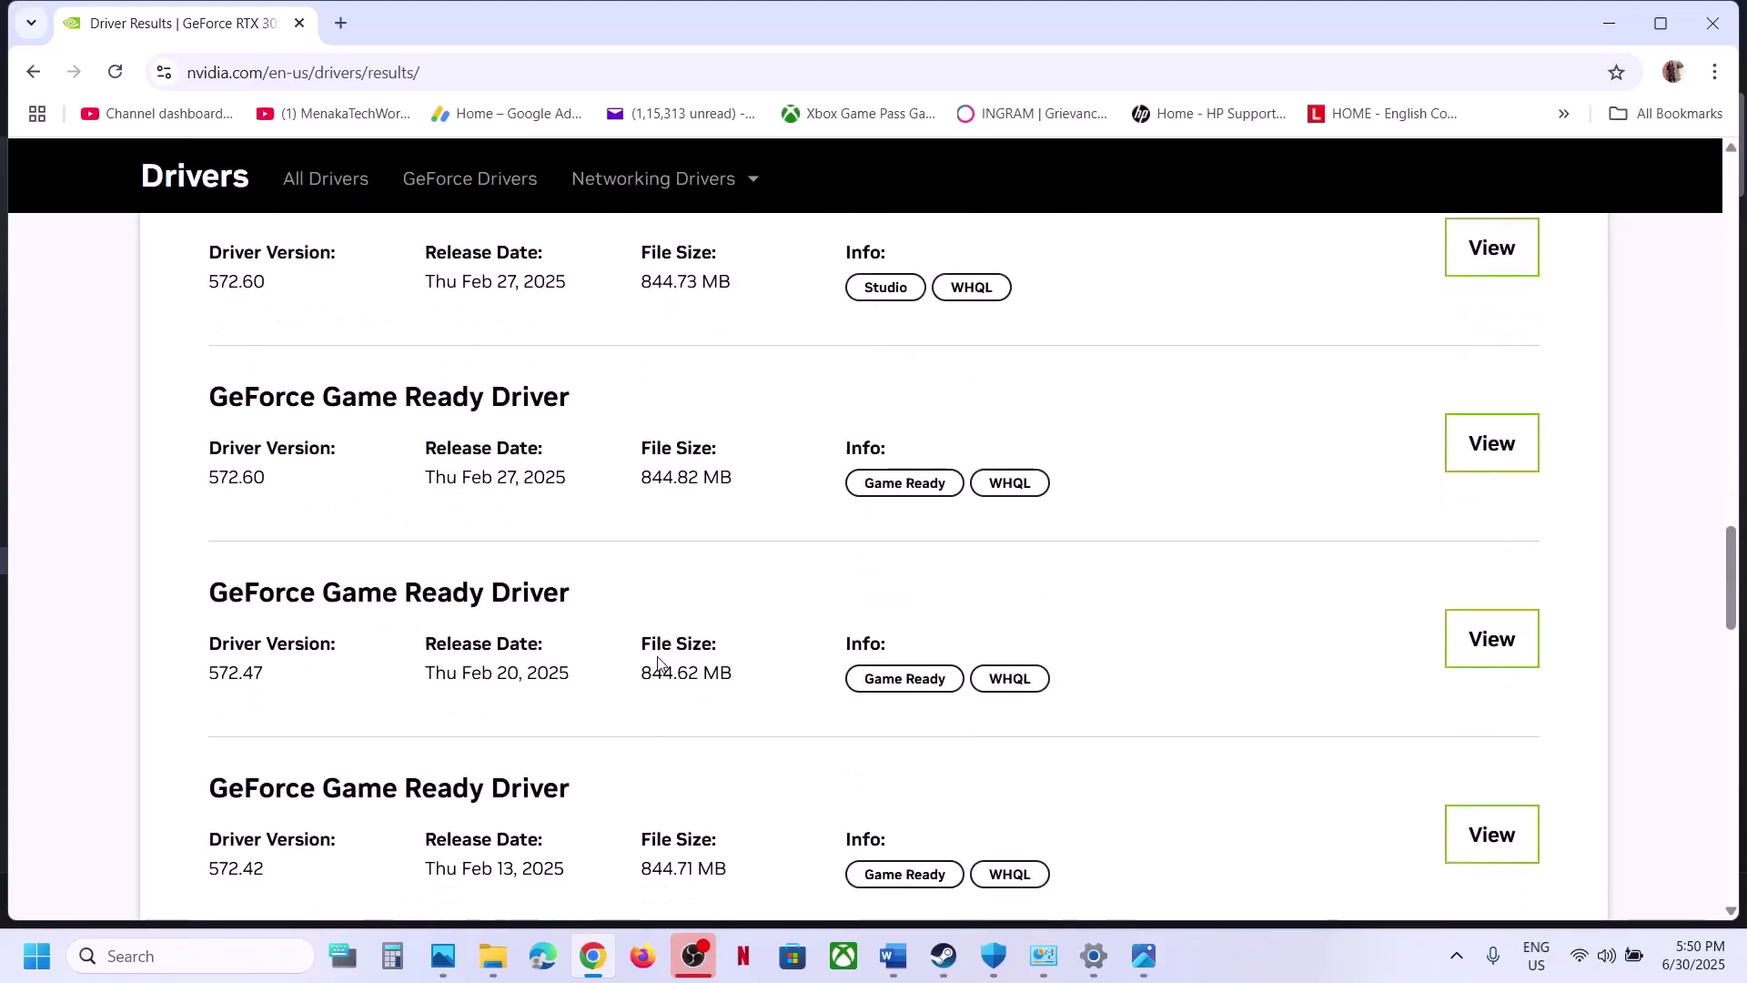
pyautogui.scroll(-6, 658, 665)
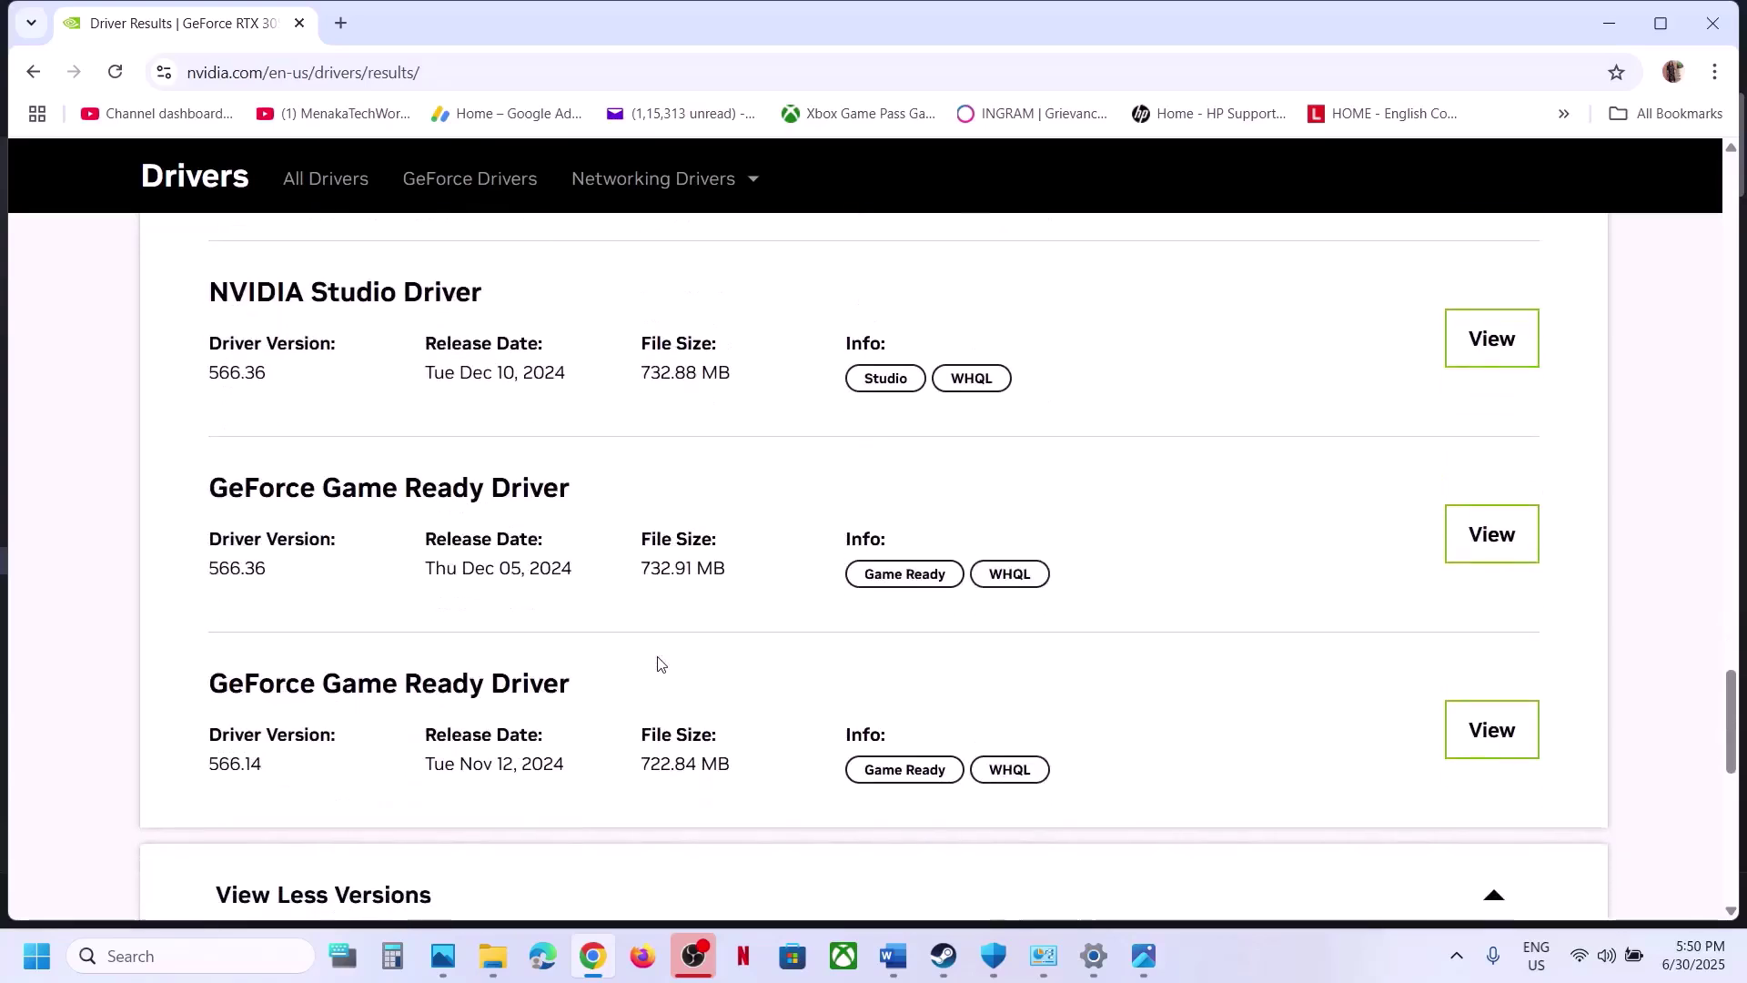
pyautogui.moveTo(261, 490); pyautogui.dragTo(585, 518)
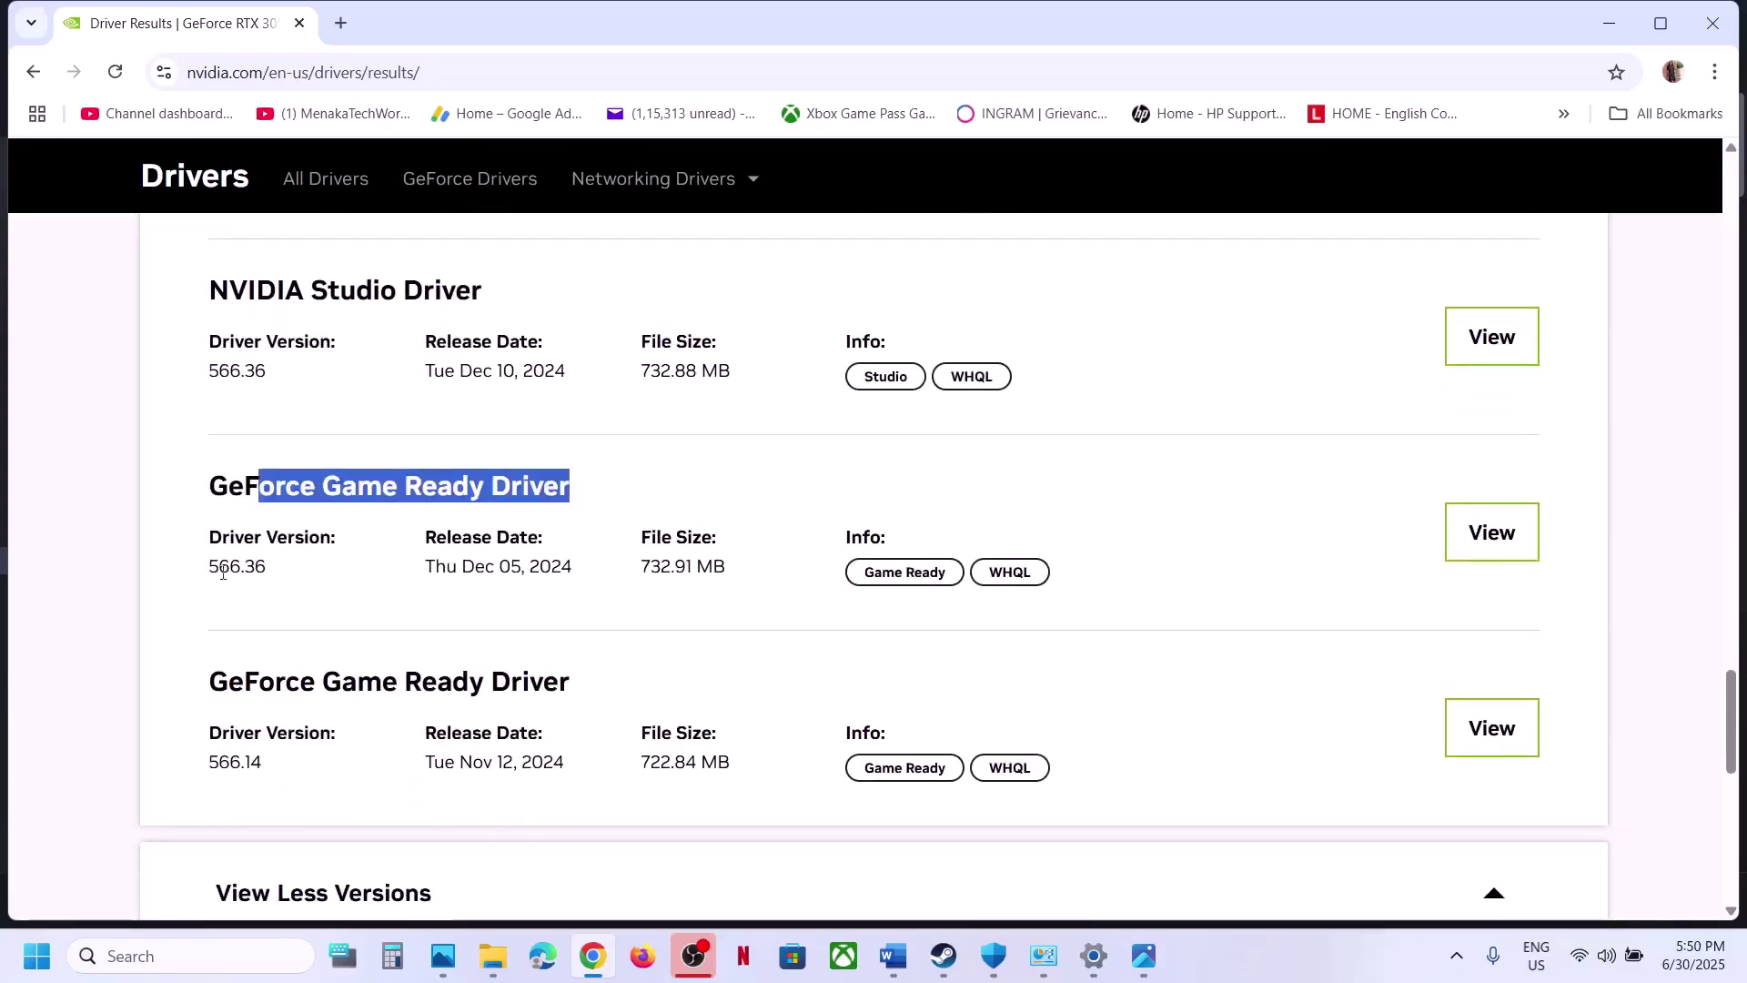
pyautogui.moveTo(223, 573); pyautogui.dragTo(291, 575)
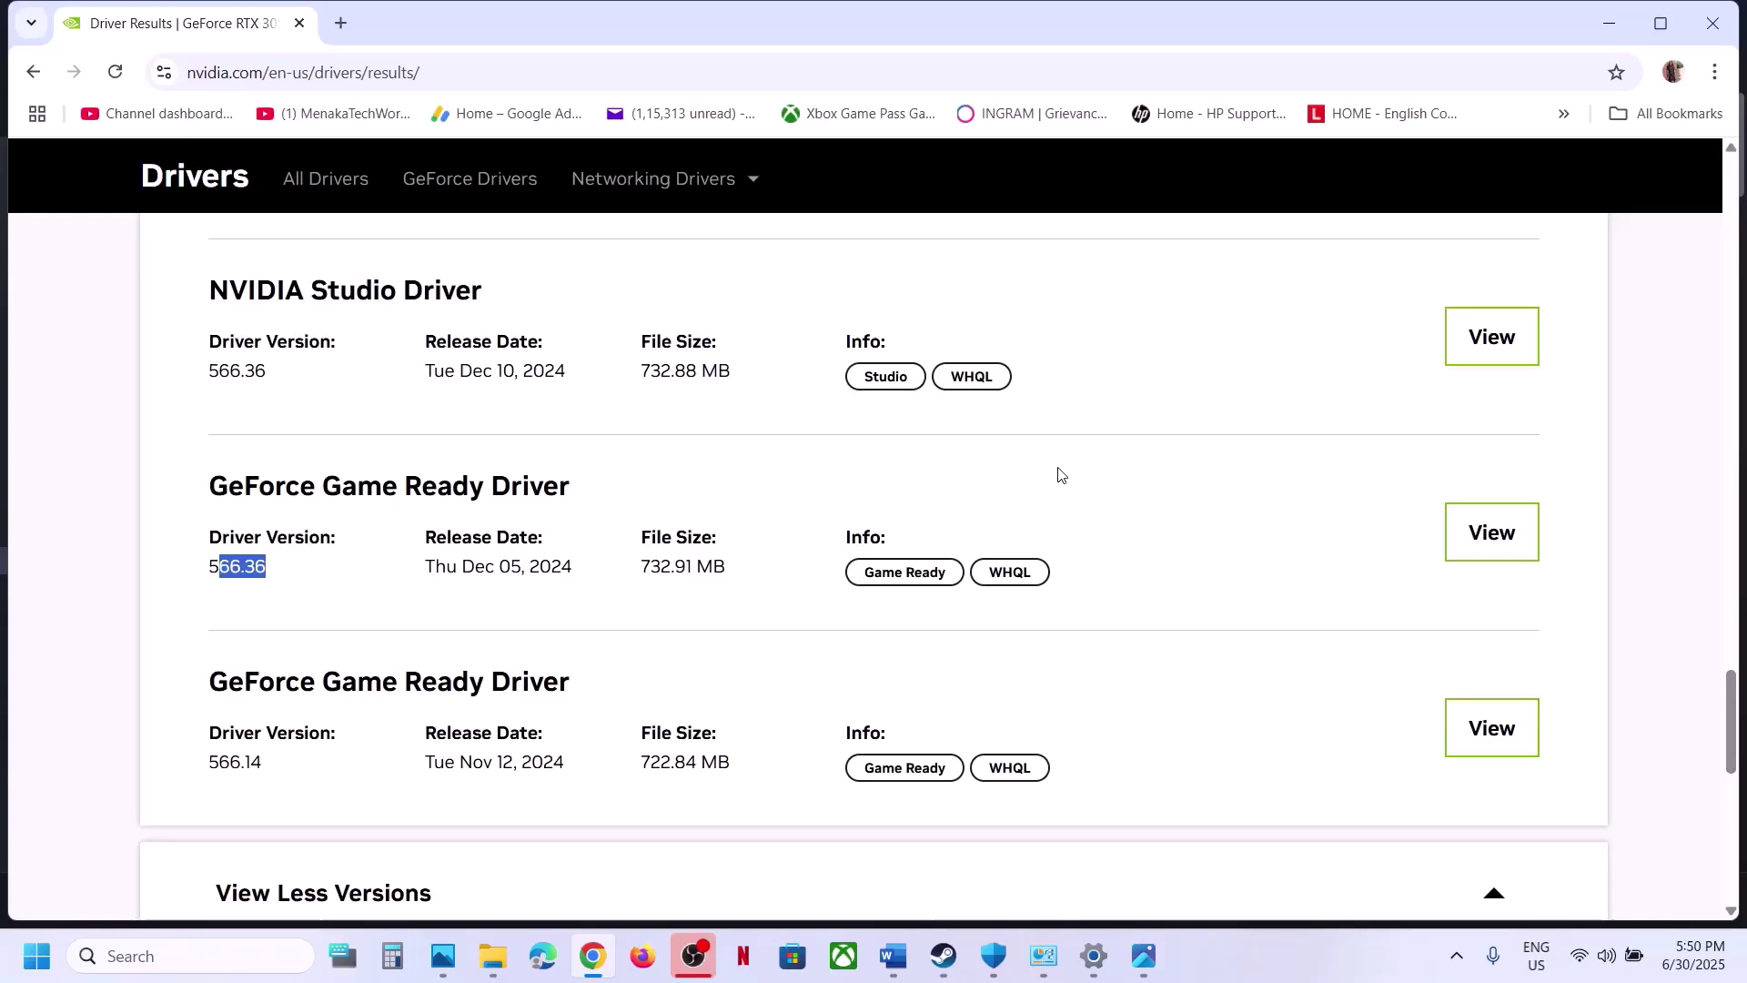
pyautogui.click(1231, 952)
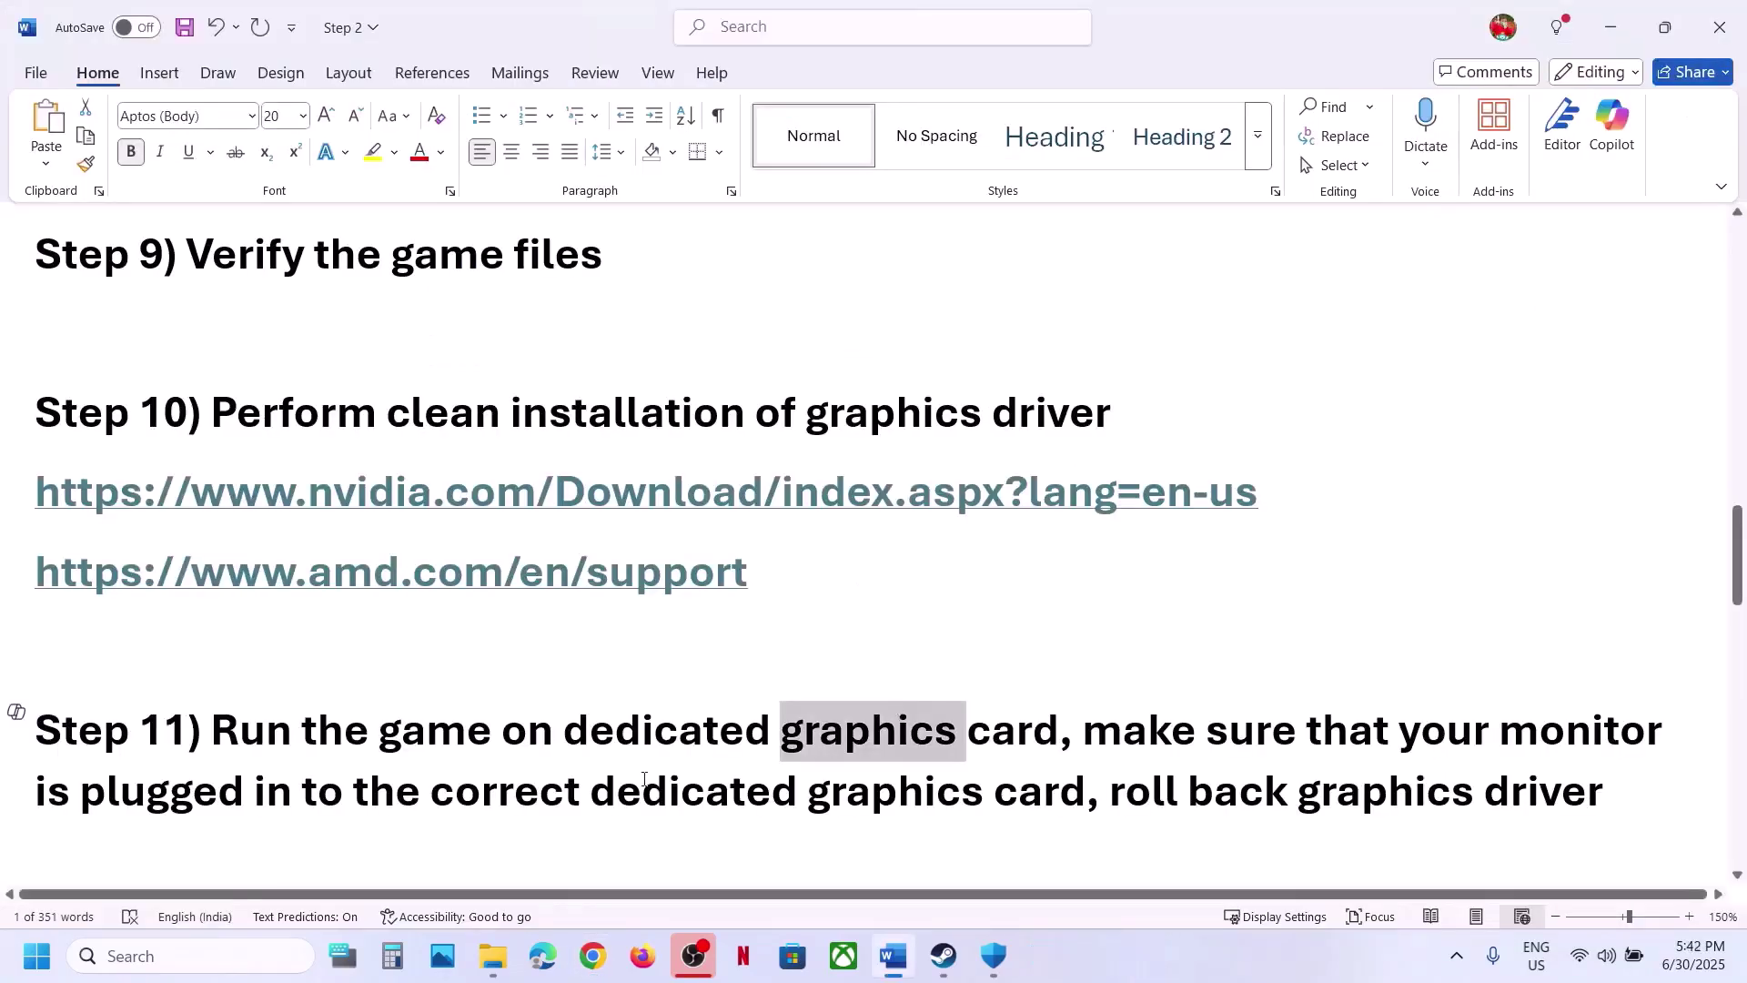
# Read step 12 in the Word notes and select the text "Try power saver mode"
pyautogui.scroll(-5, 644, 780)
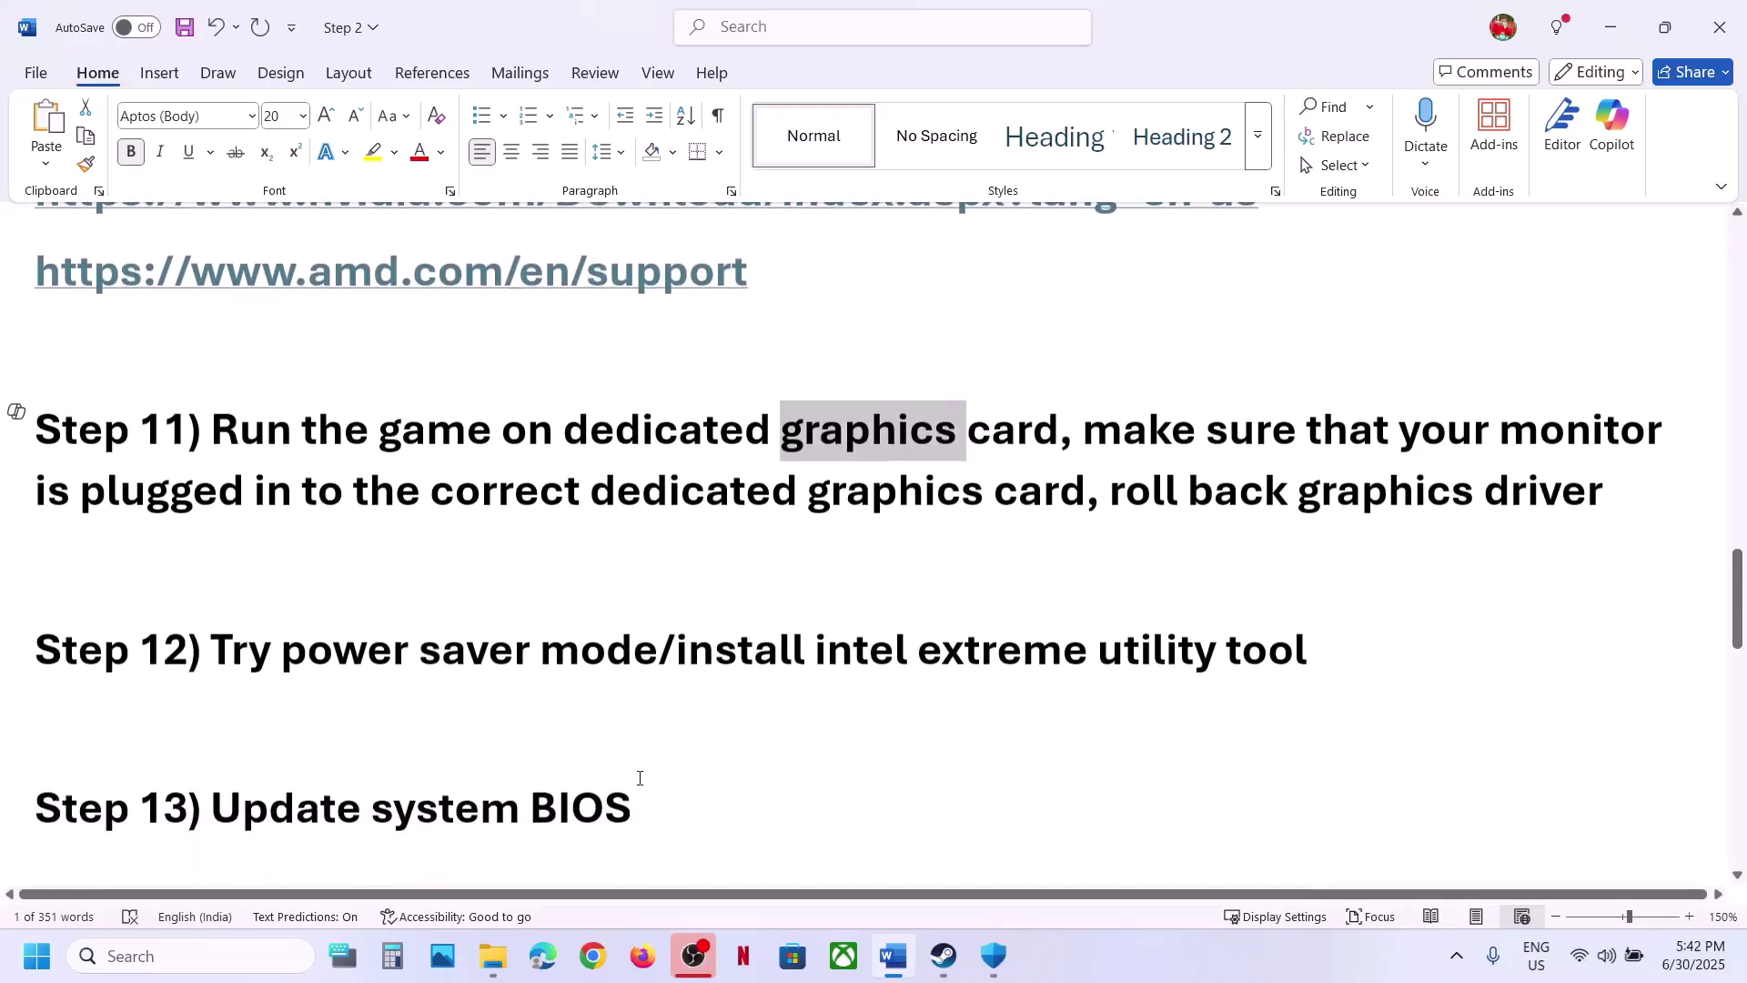
pyautogui.scroll(5, 639, 778)
pyautogui.scroll(-4, 495, 671)
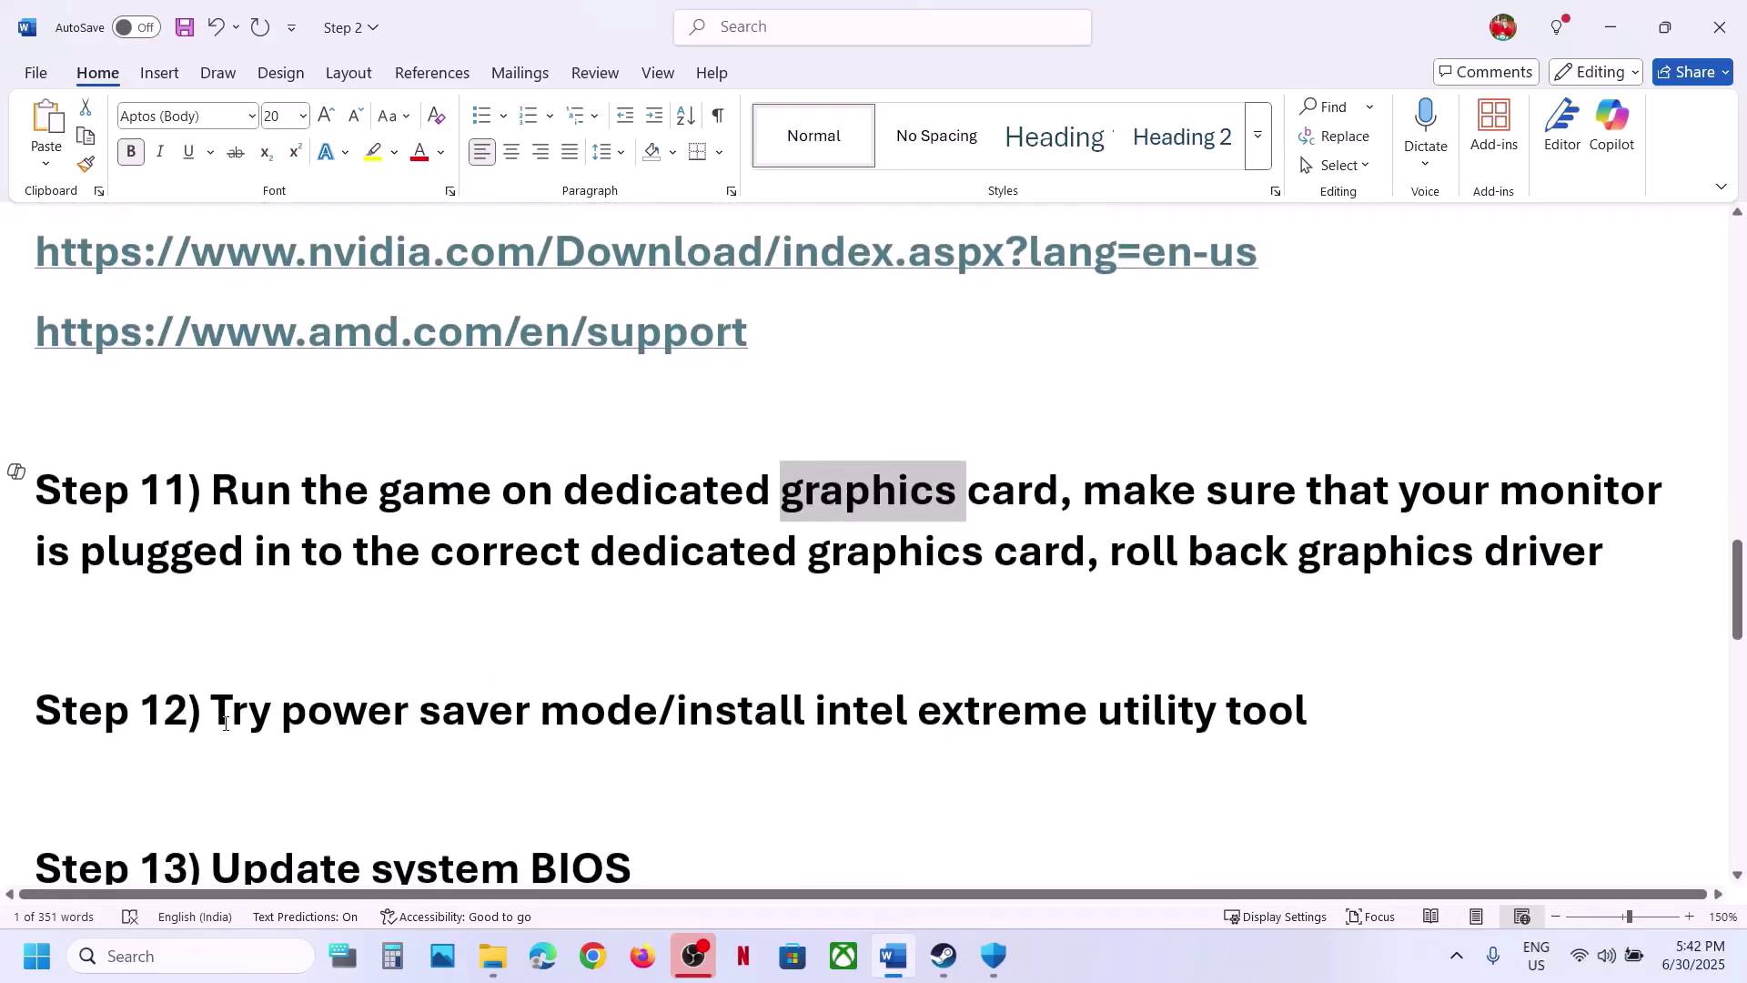
pyautogui.moveTo(224, 723); pyautogui.dragTo(655, 723)
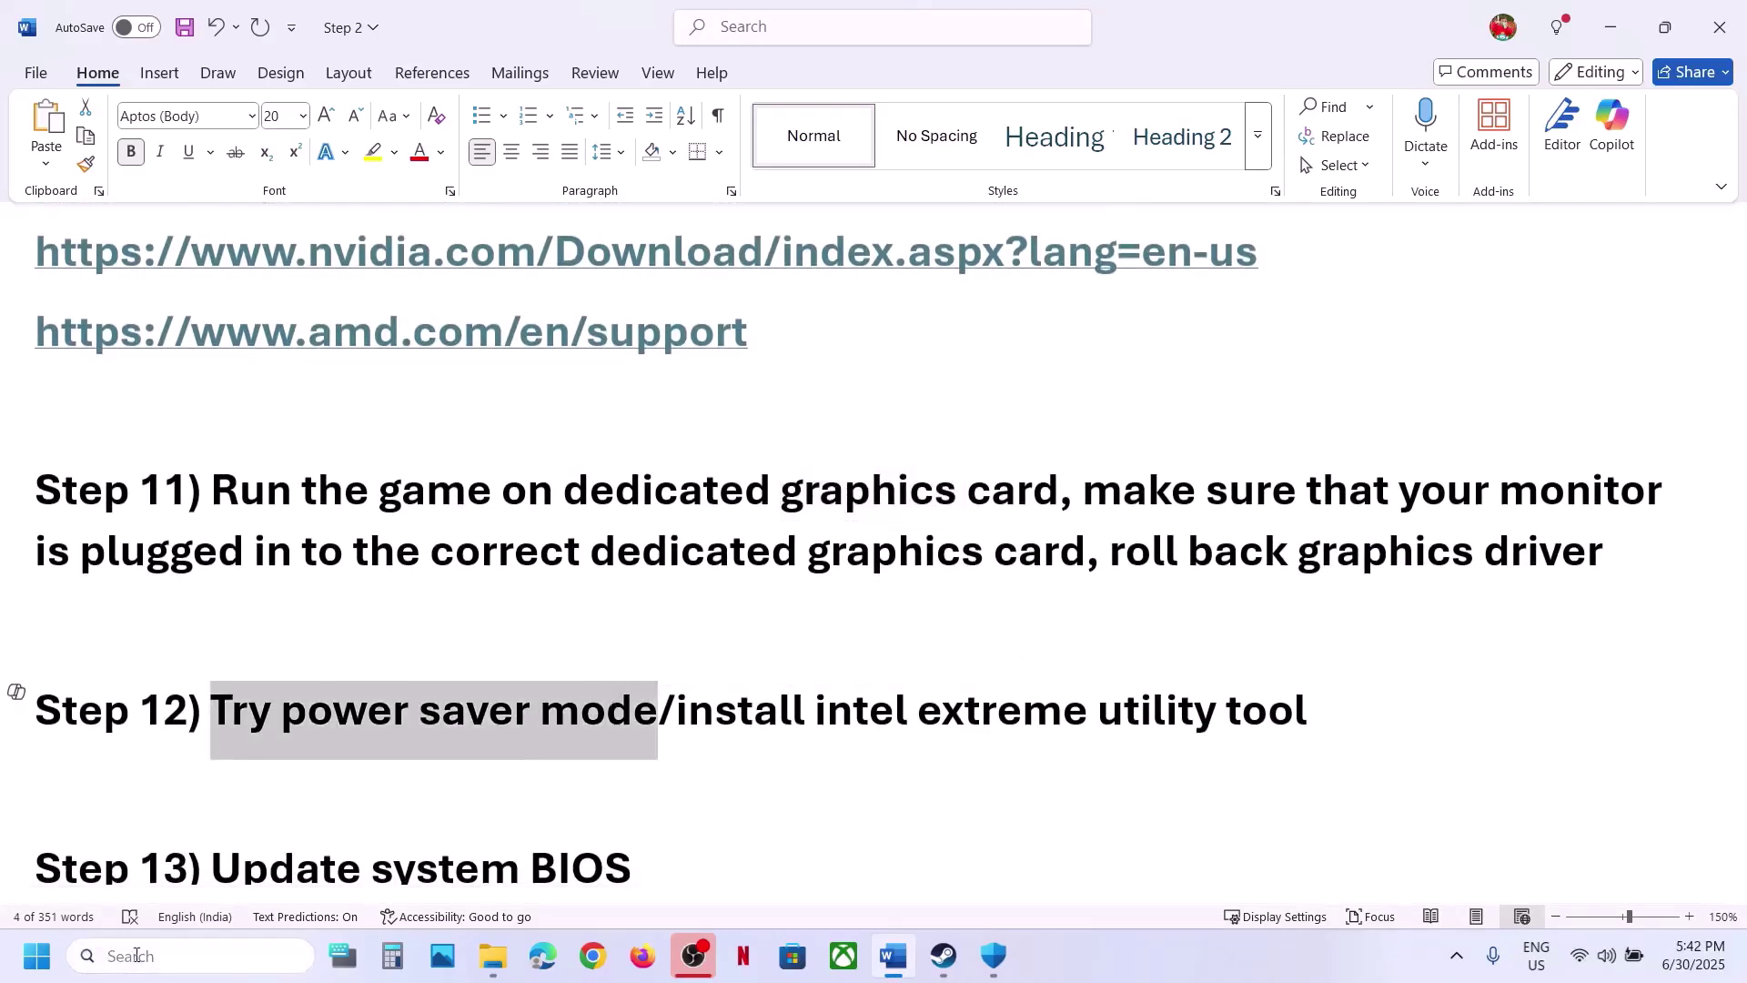
# Search Windows for "control", open Control Panel and go to its System and Security category
pyautogui.click(137, 956)
pyautogui.write('control')
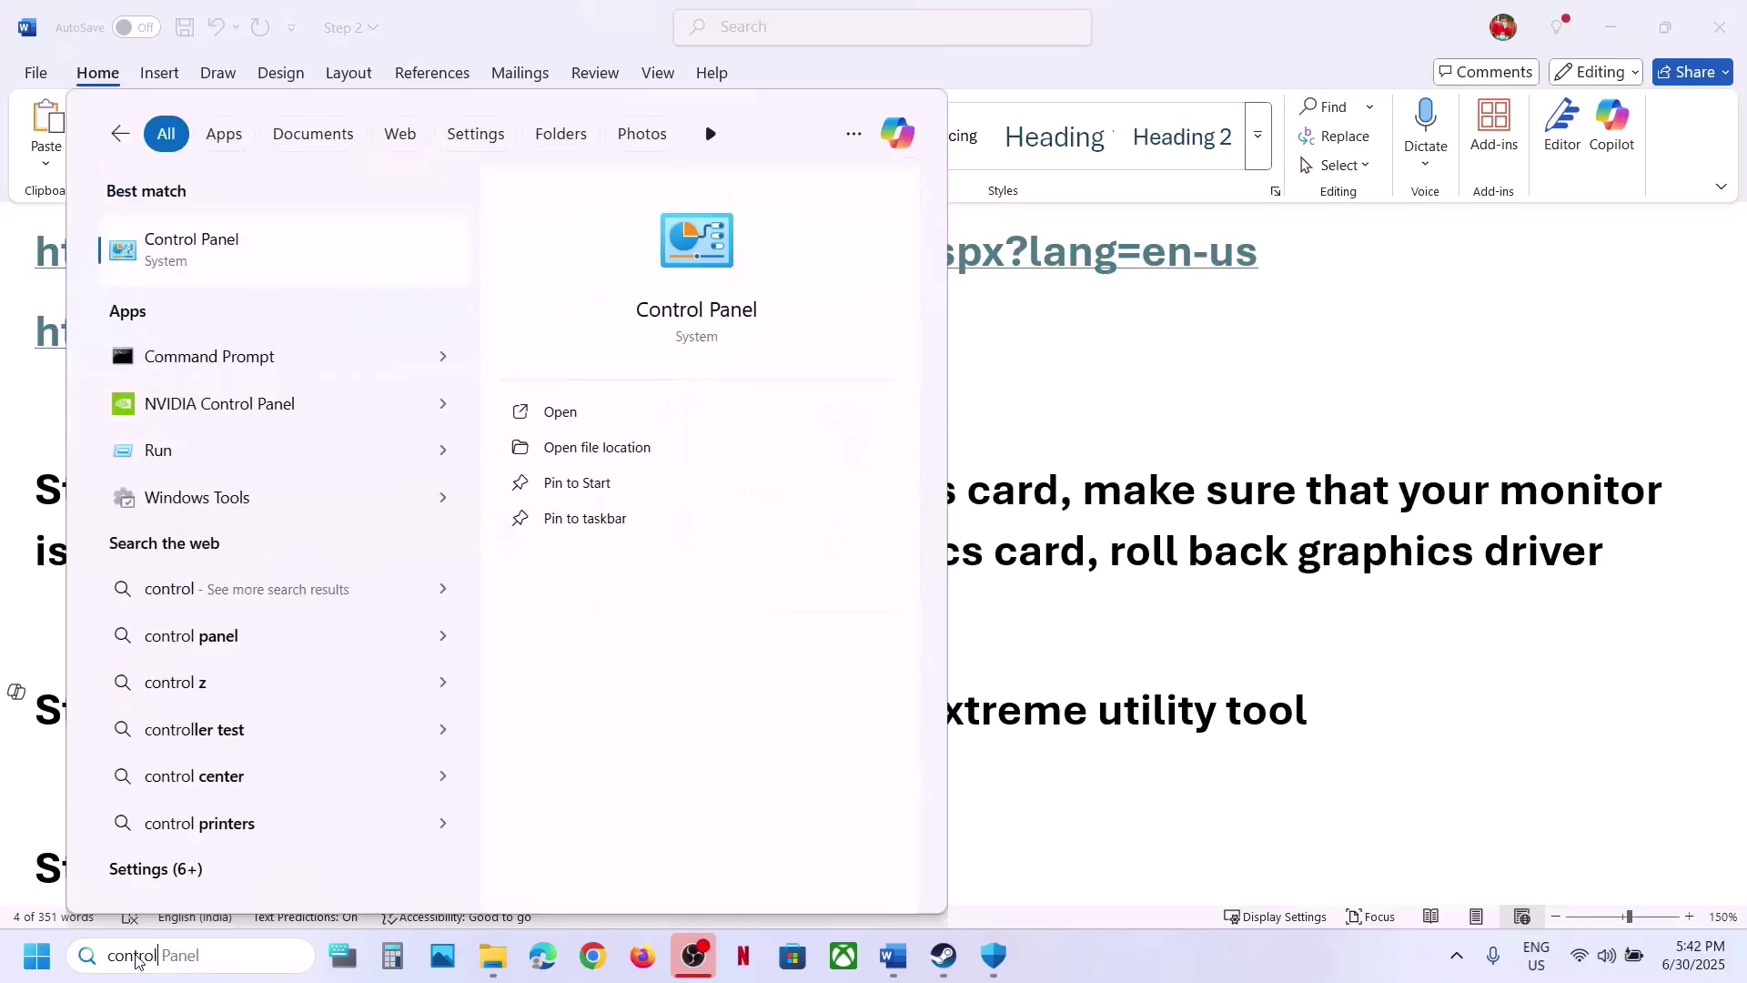
pyautogui.press('Return')
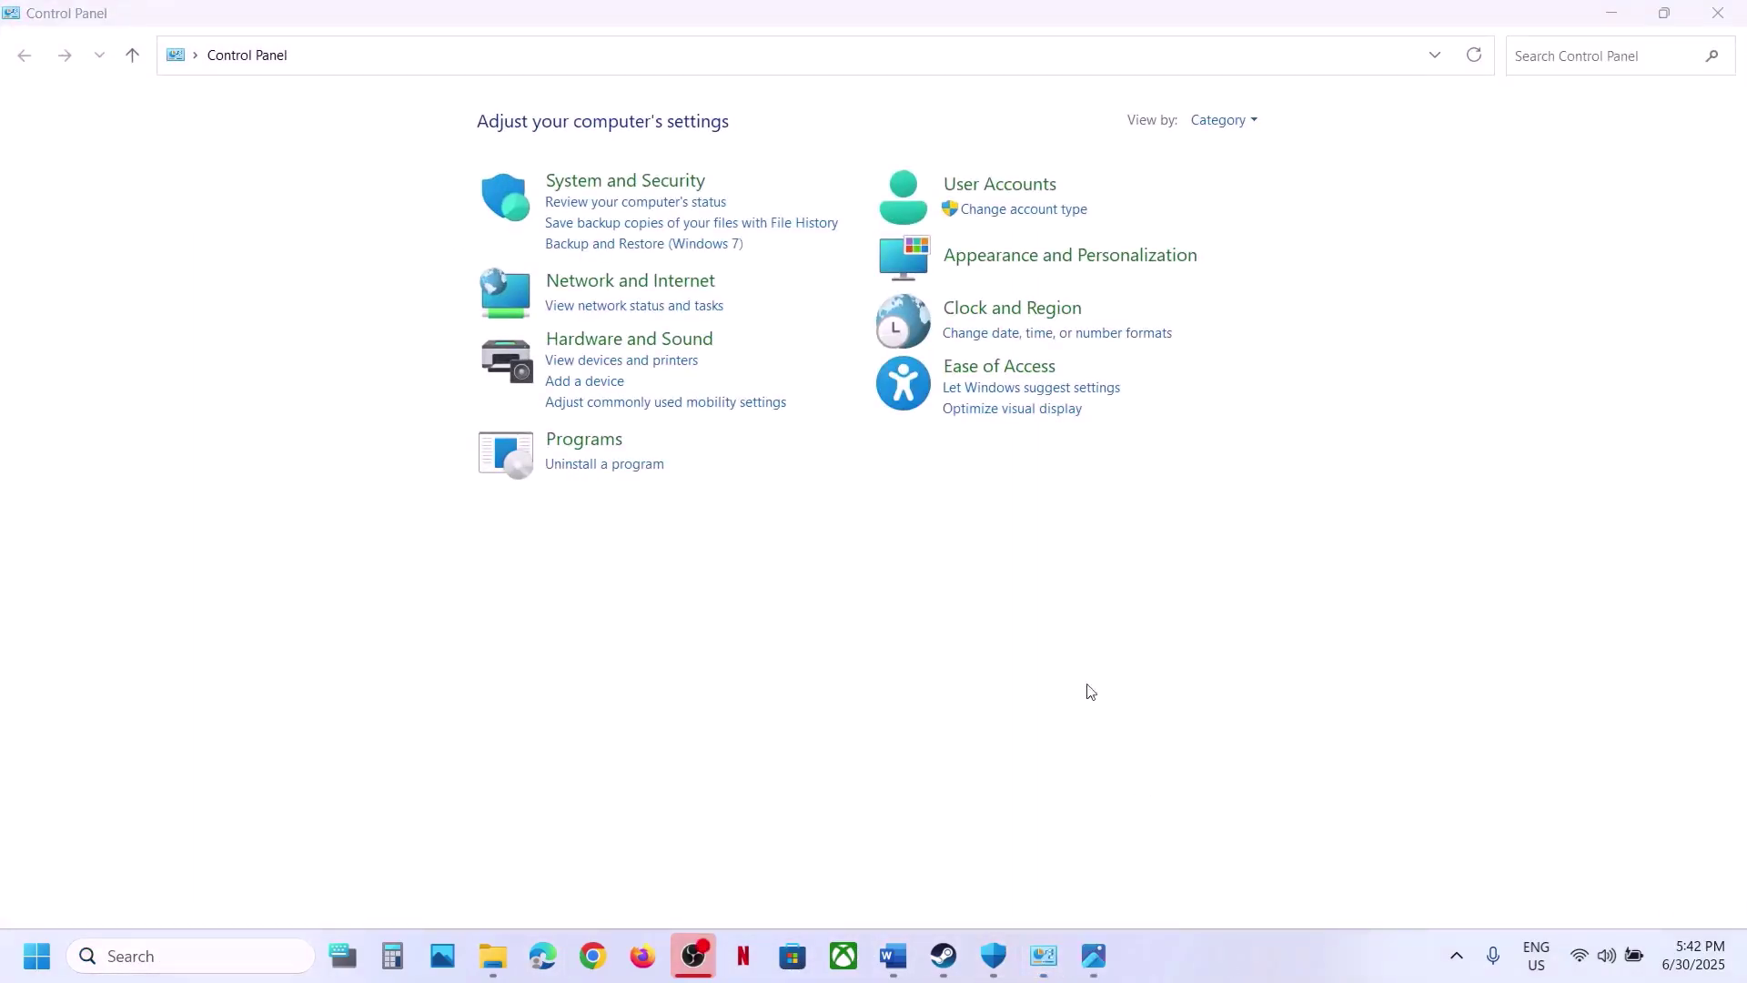
pyautogui.click(606, 179)
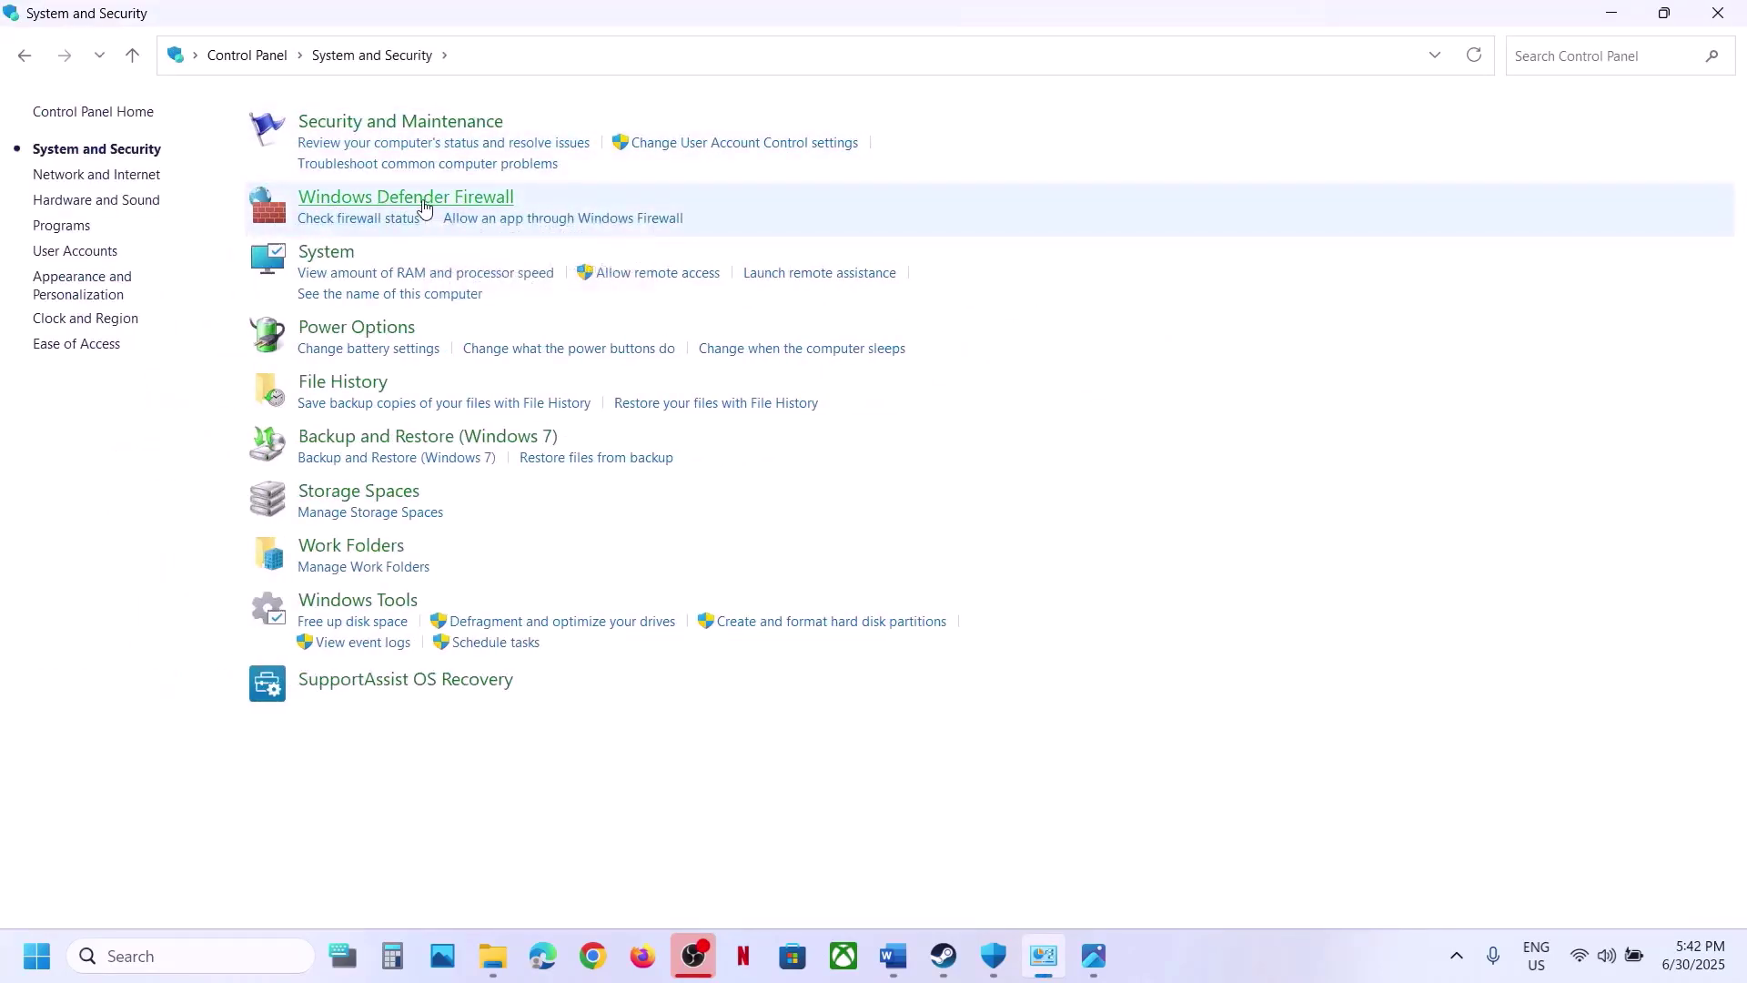
# Open Windows Defender Firewall's allowed apps list, enable changes to it and start allowing another app
pyautogui.click(424, 208)
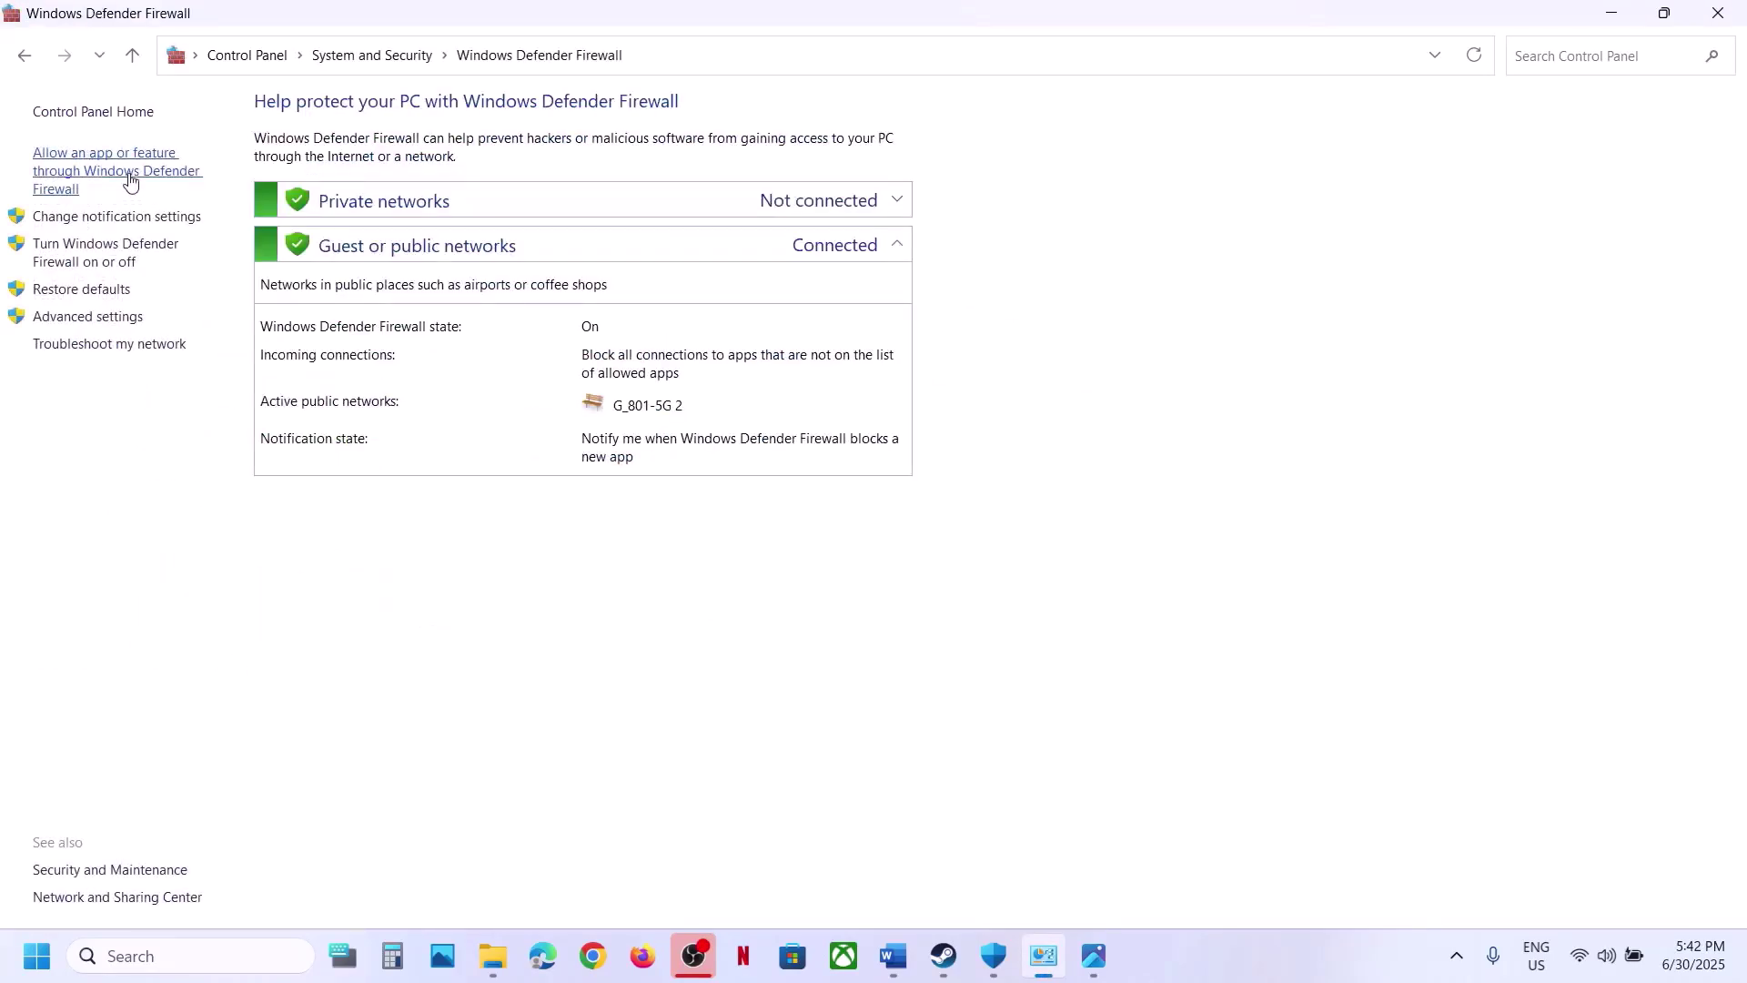
pyautogui.click(127, 175)
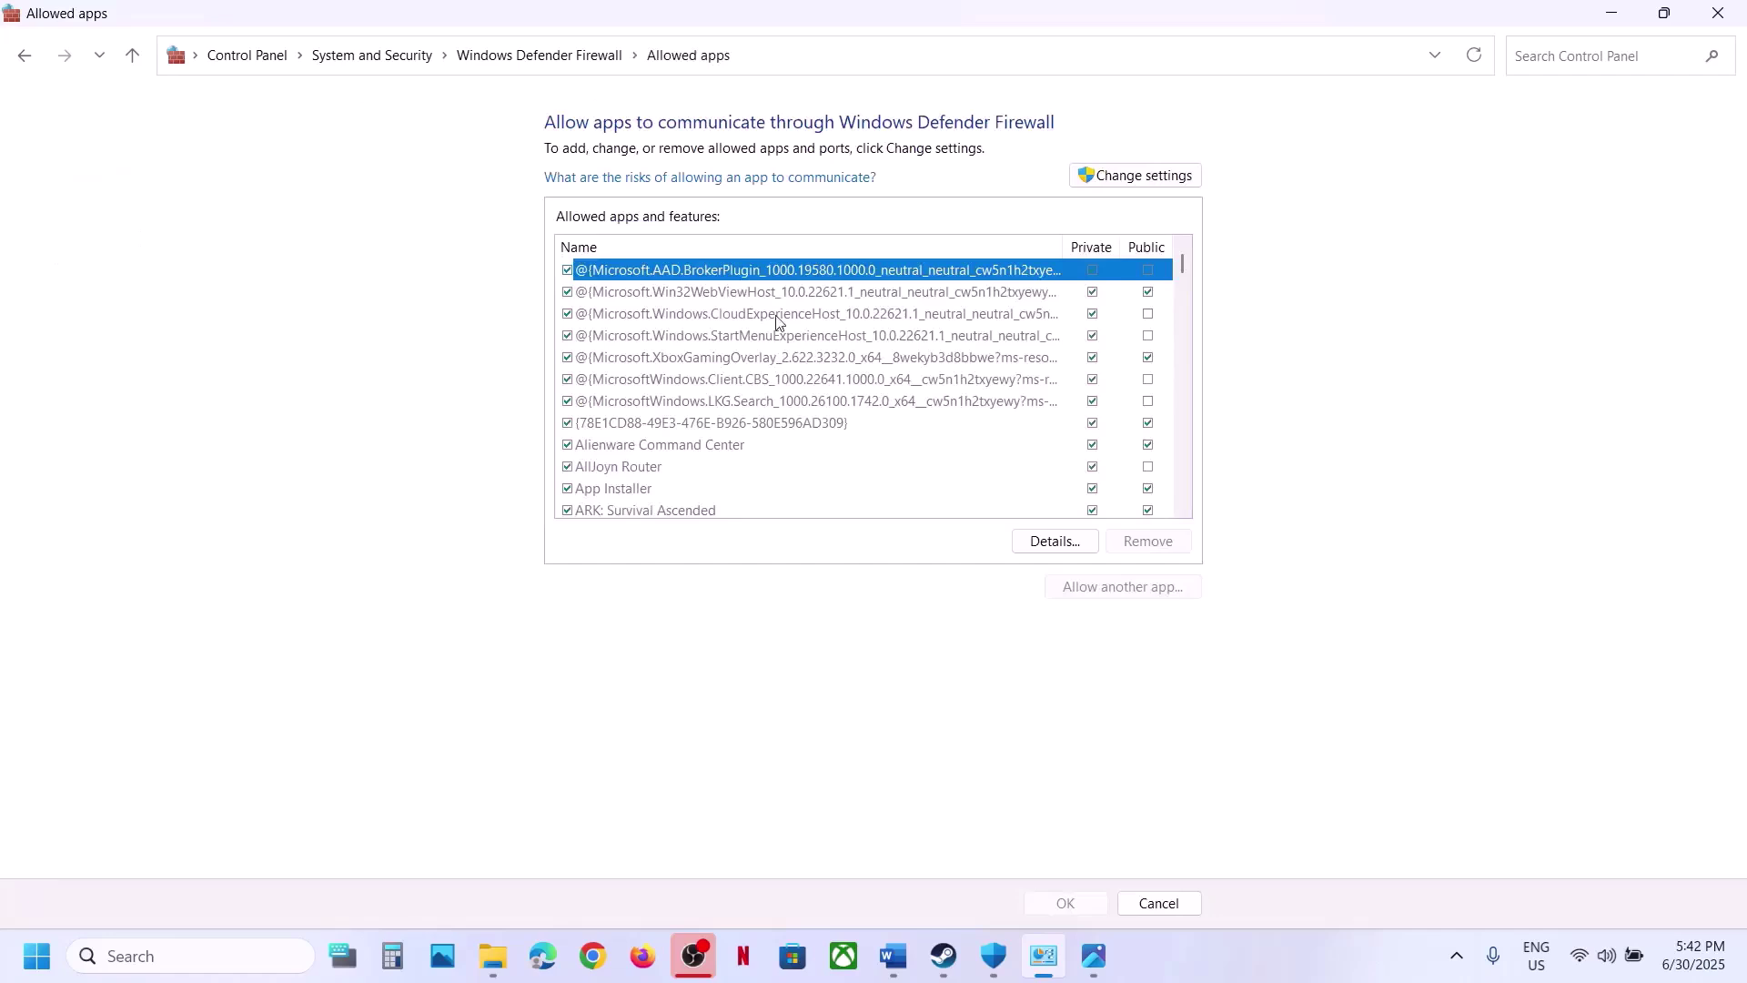
pyautogui.click(1157, 174)
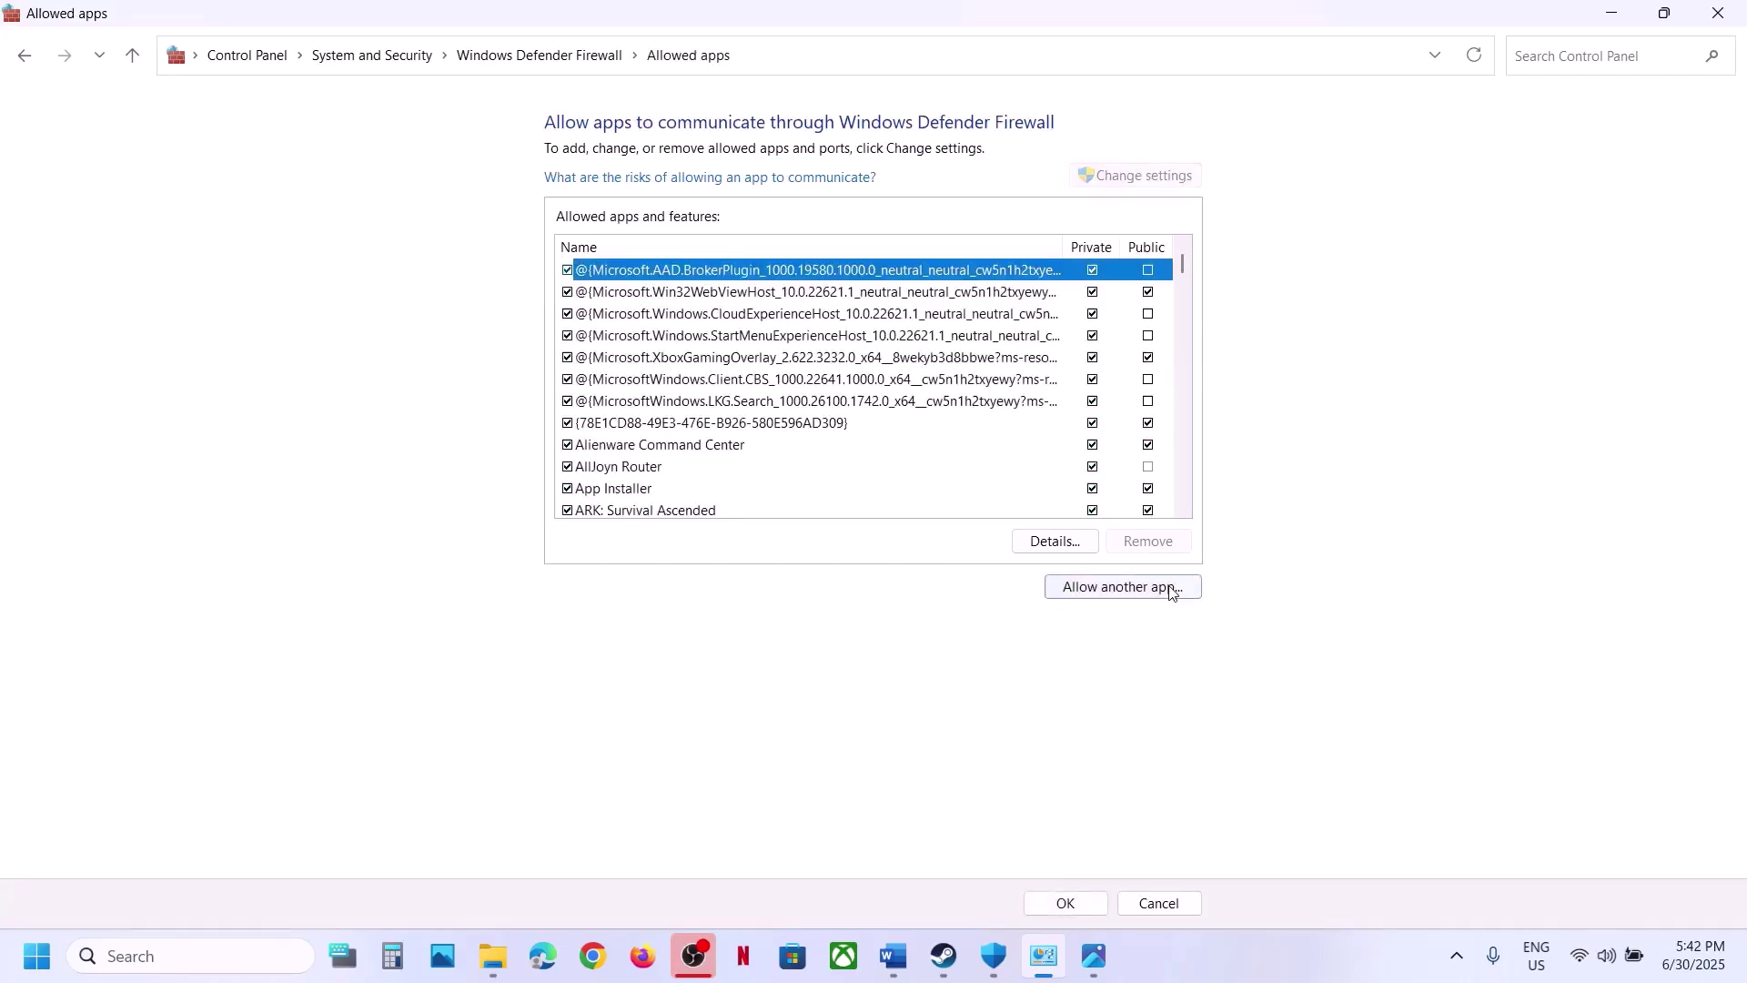
pyautogui.click(1172, 588)
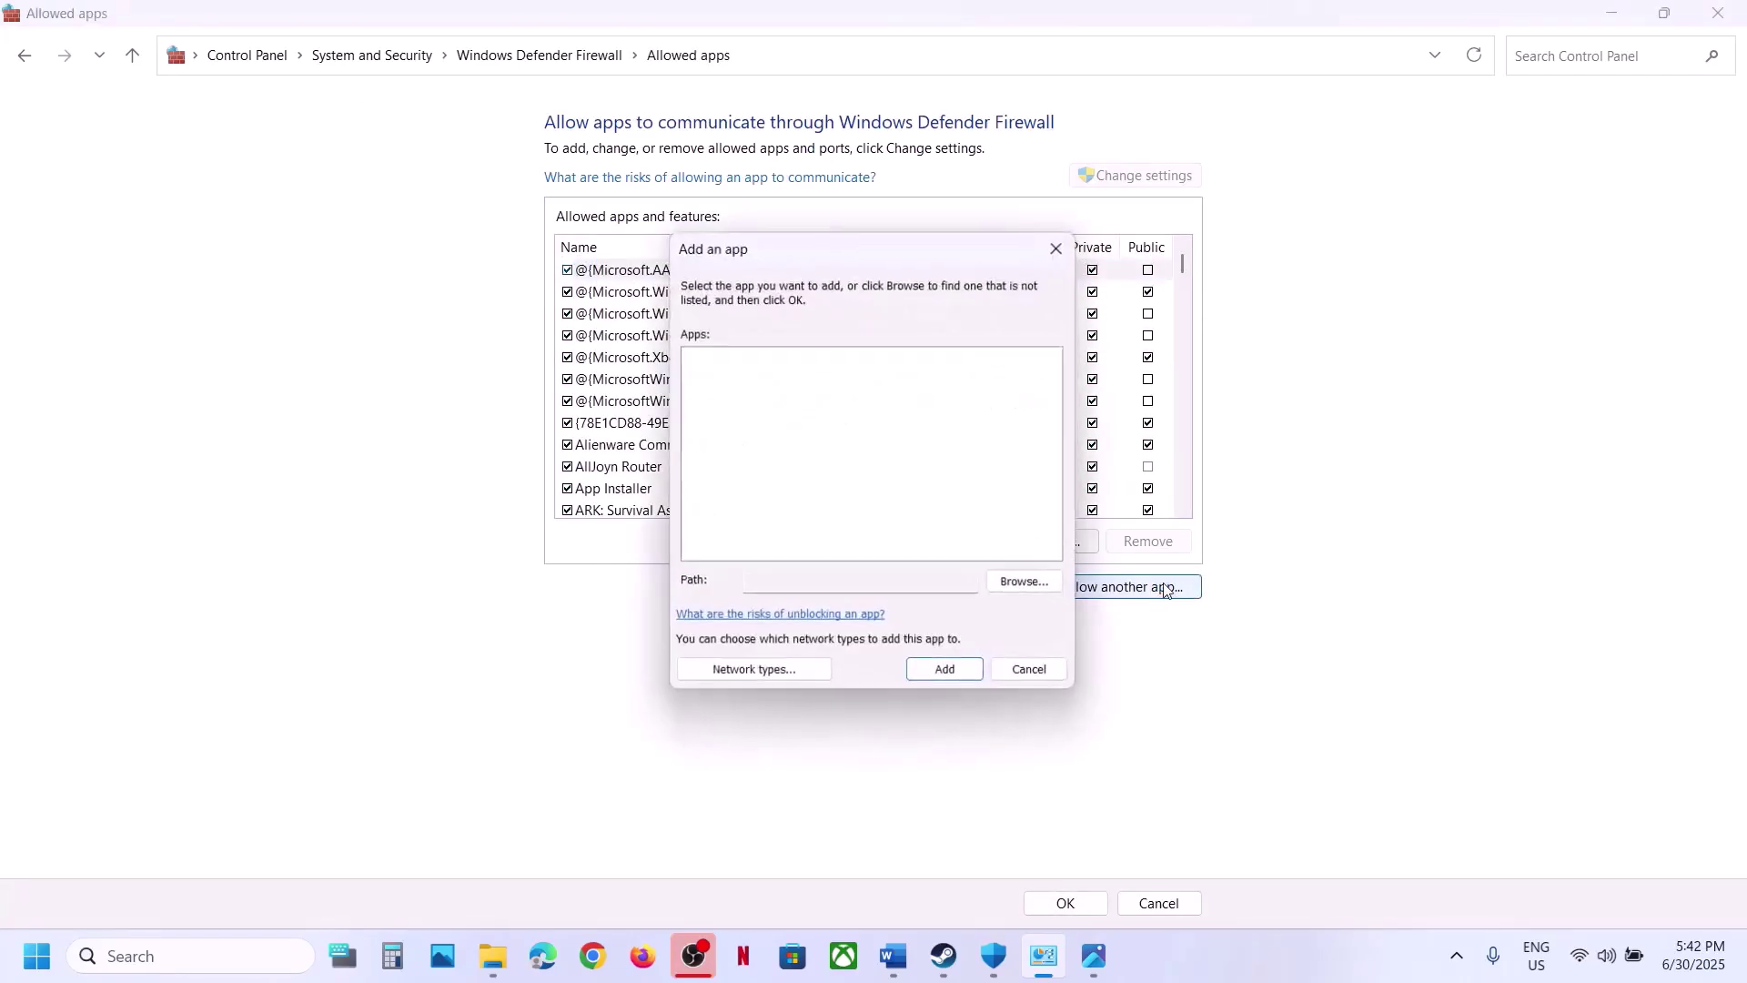
# Try to add the ReadyOrNot application from Steam's steamapps\common\Ready Or Not folder to the firewall's allowed apps
pyautogui.click(1029, 584)
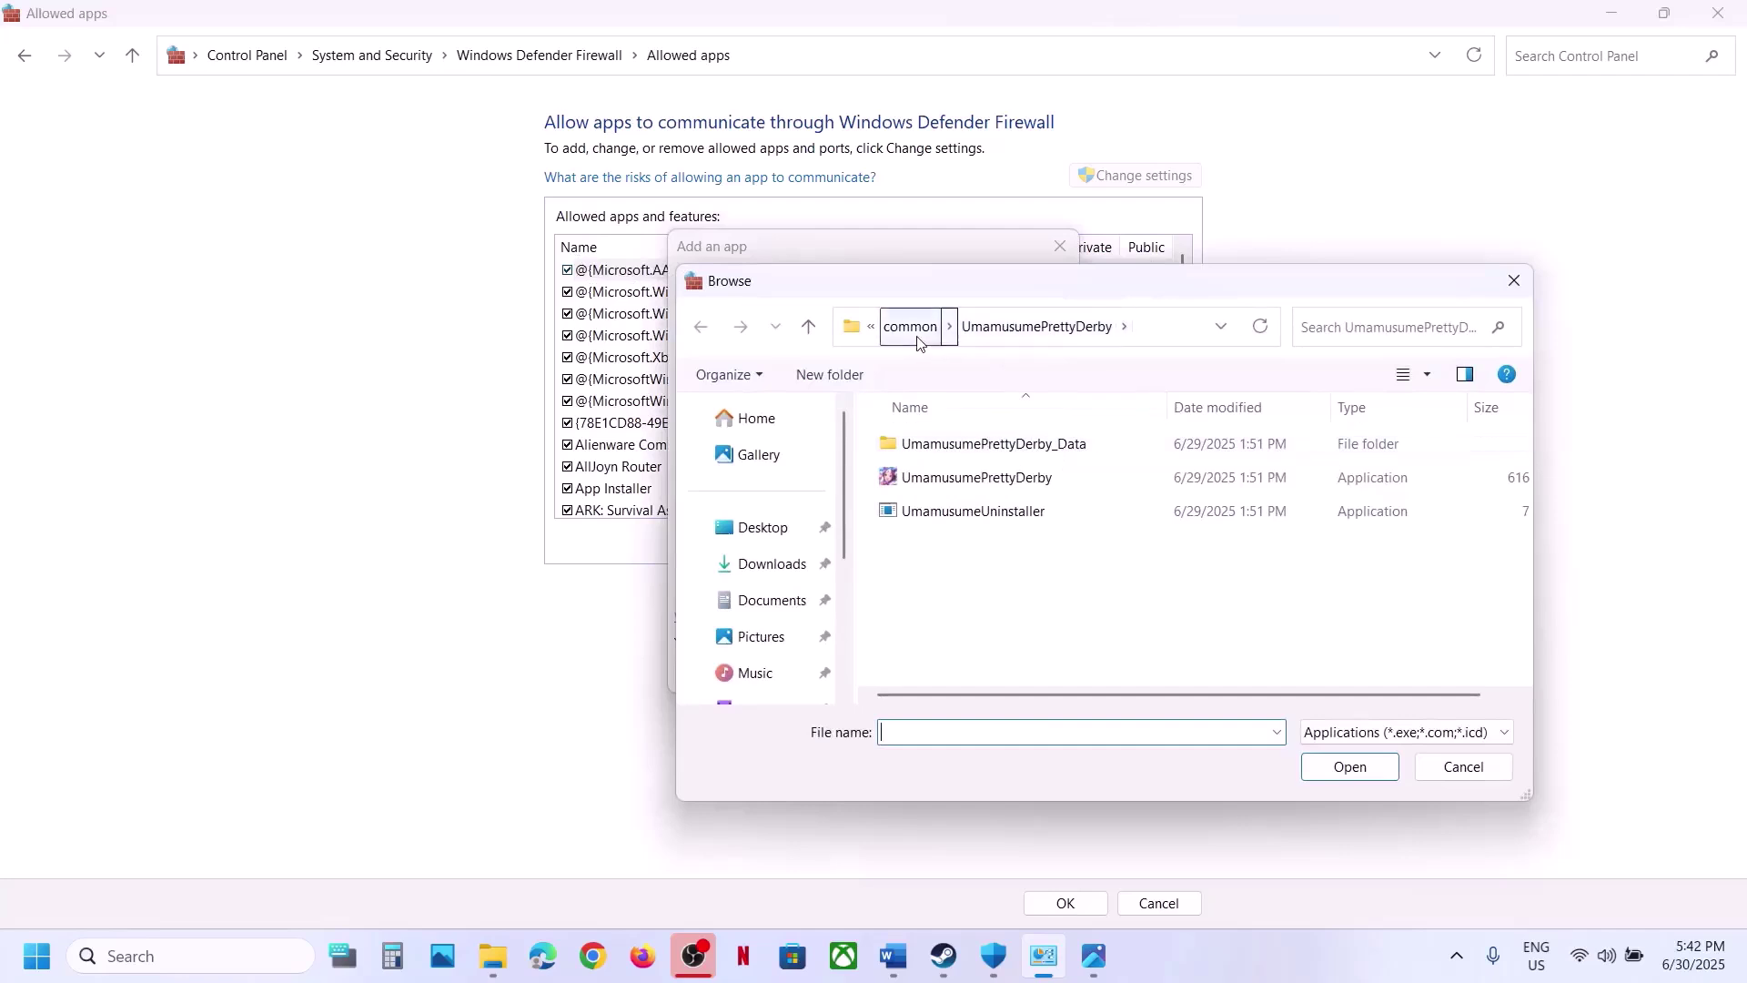
pyautogui.click(910, 326)
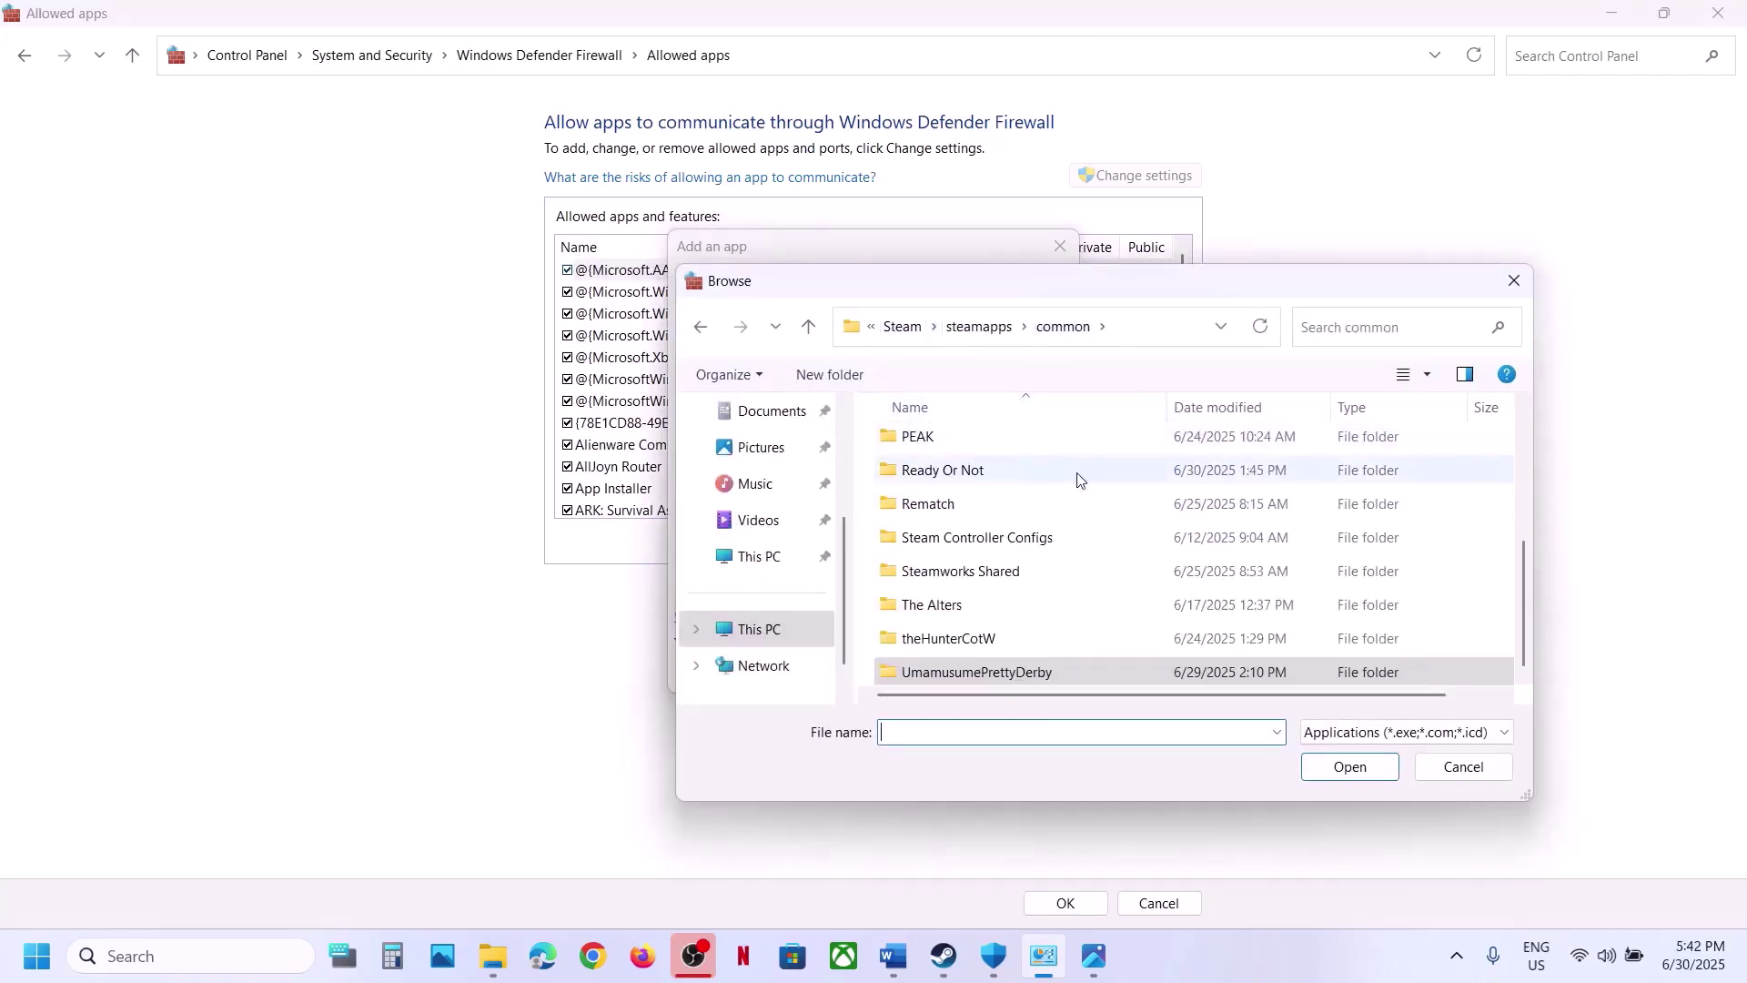
pyautogui.click(979, 472)
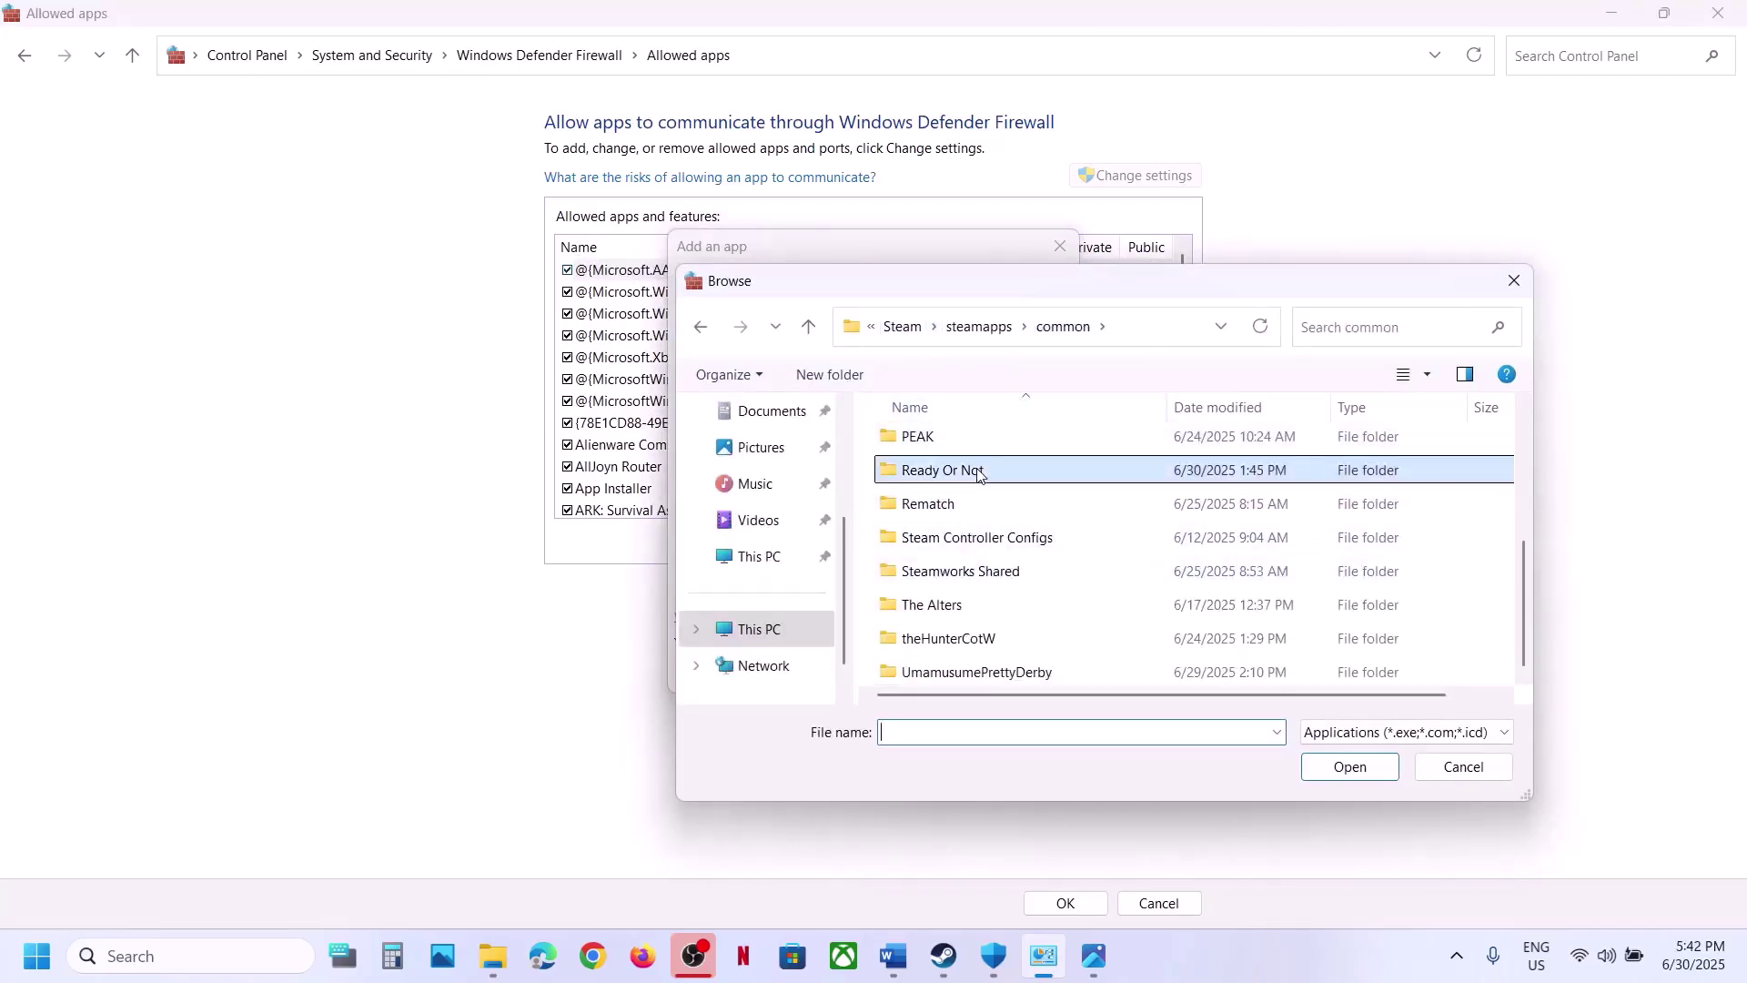
pyautogui.doubleClick(978, 473)
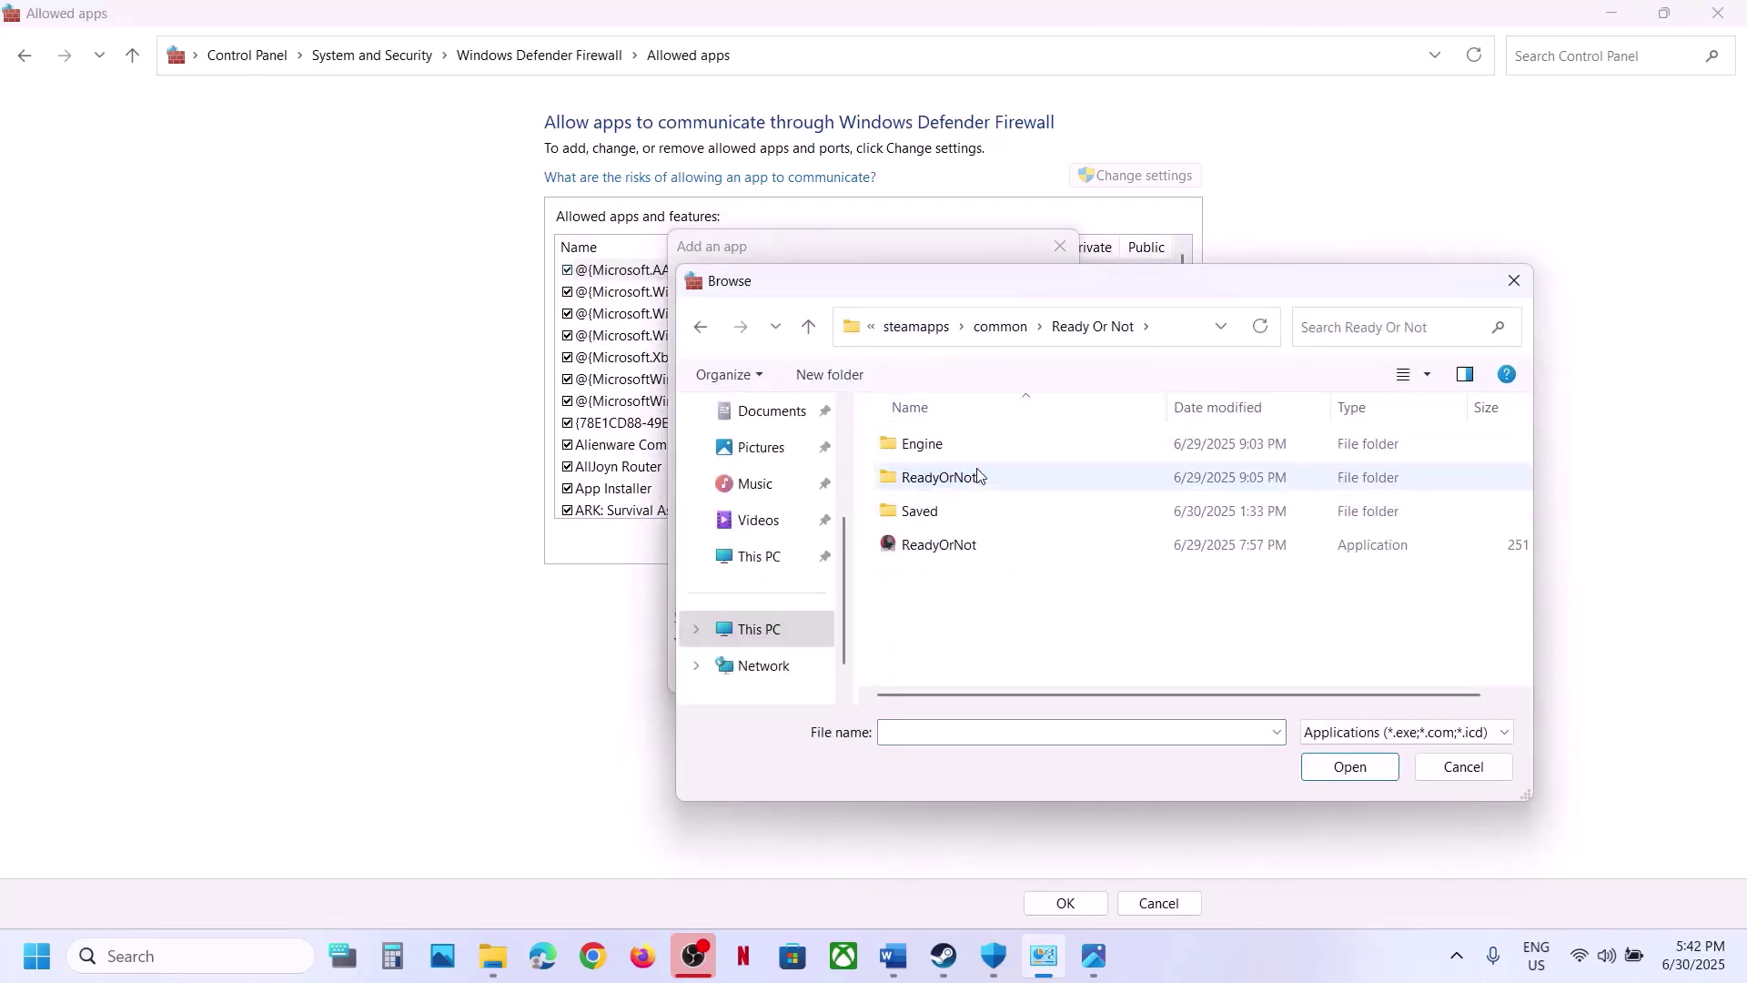
pyautogui.click(951, 544)
pyautogui.click(1350, 766)
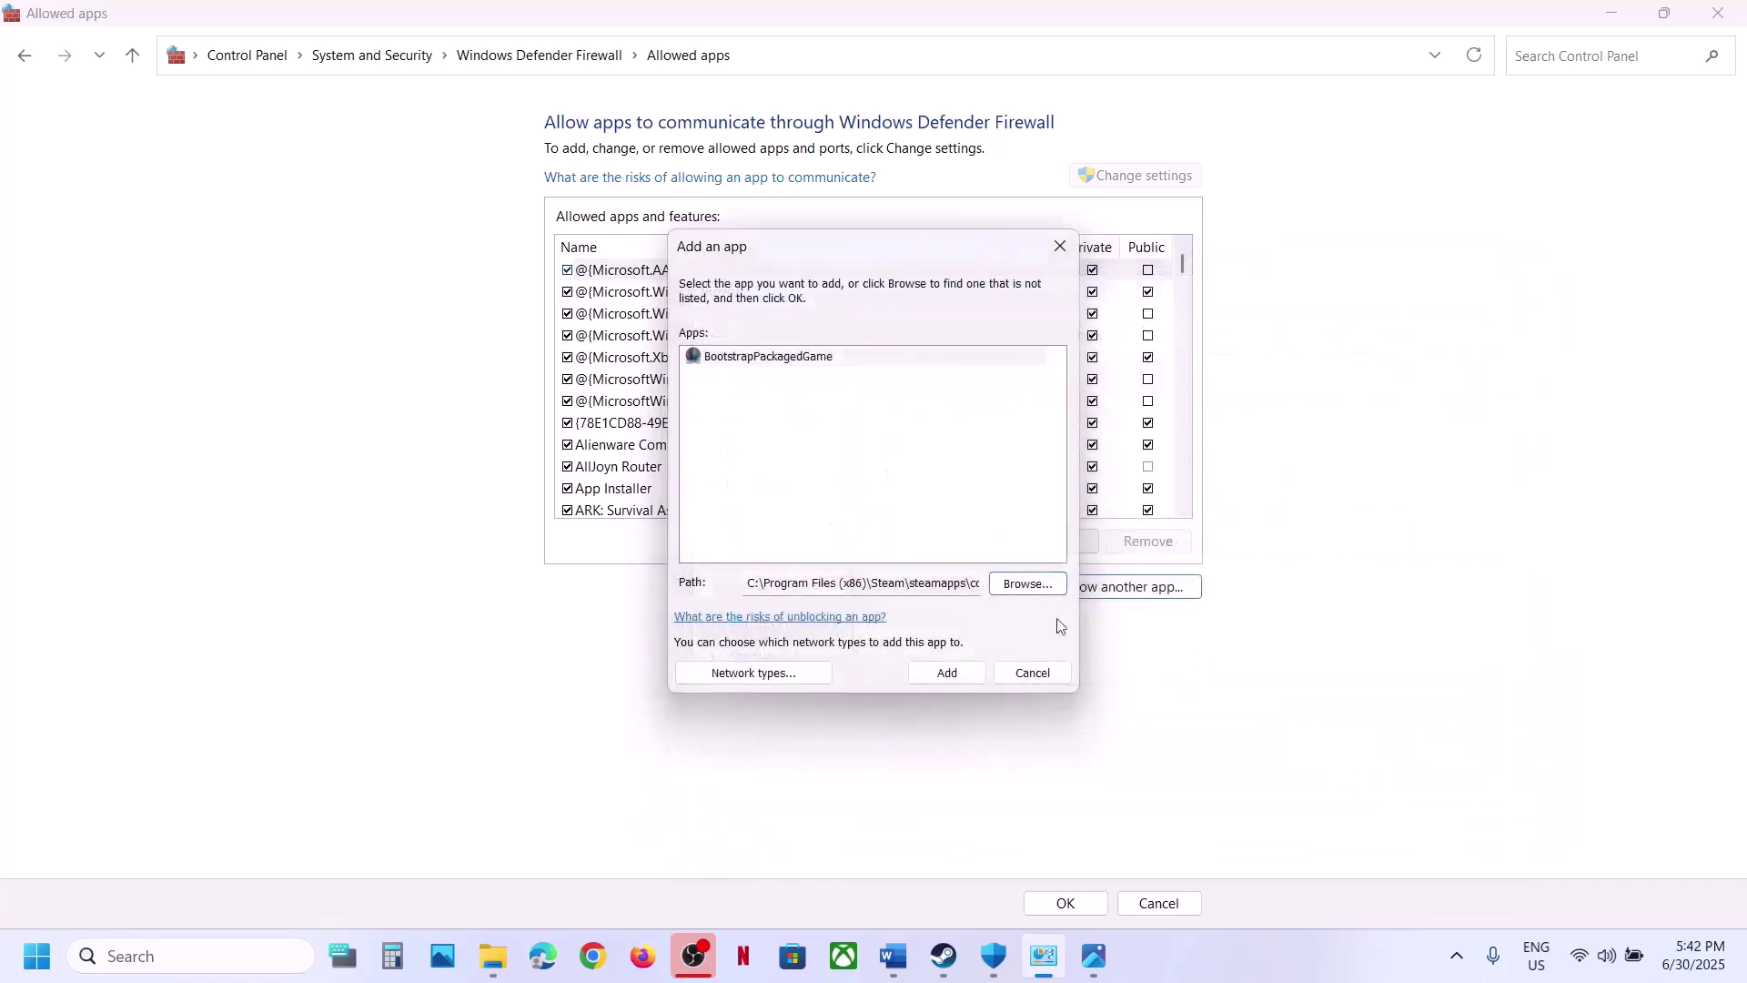
pyautogui.click(946, 674)
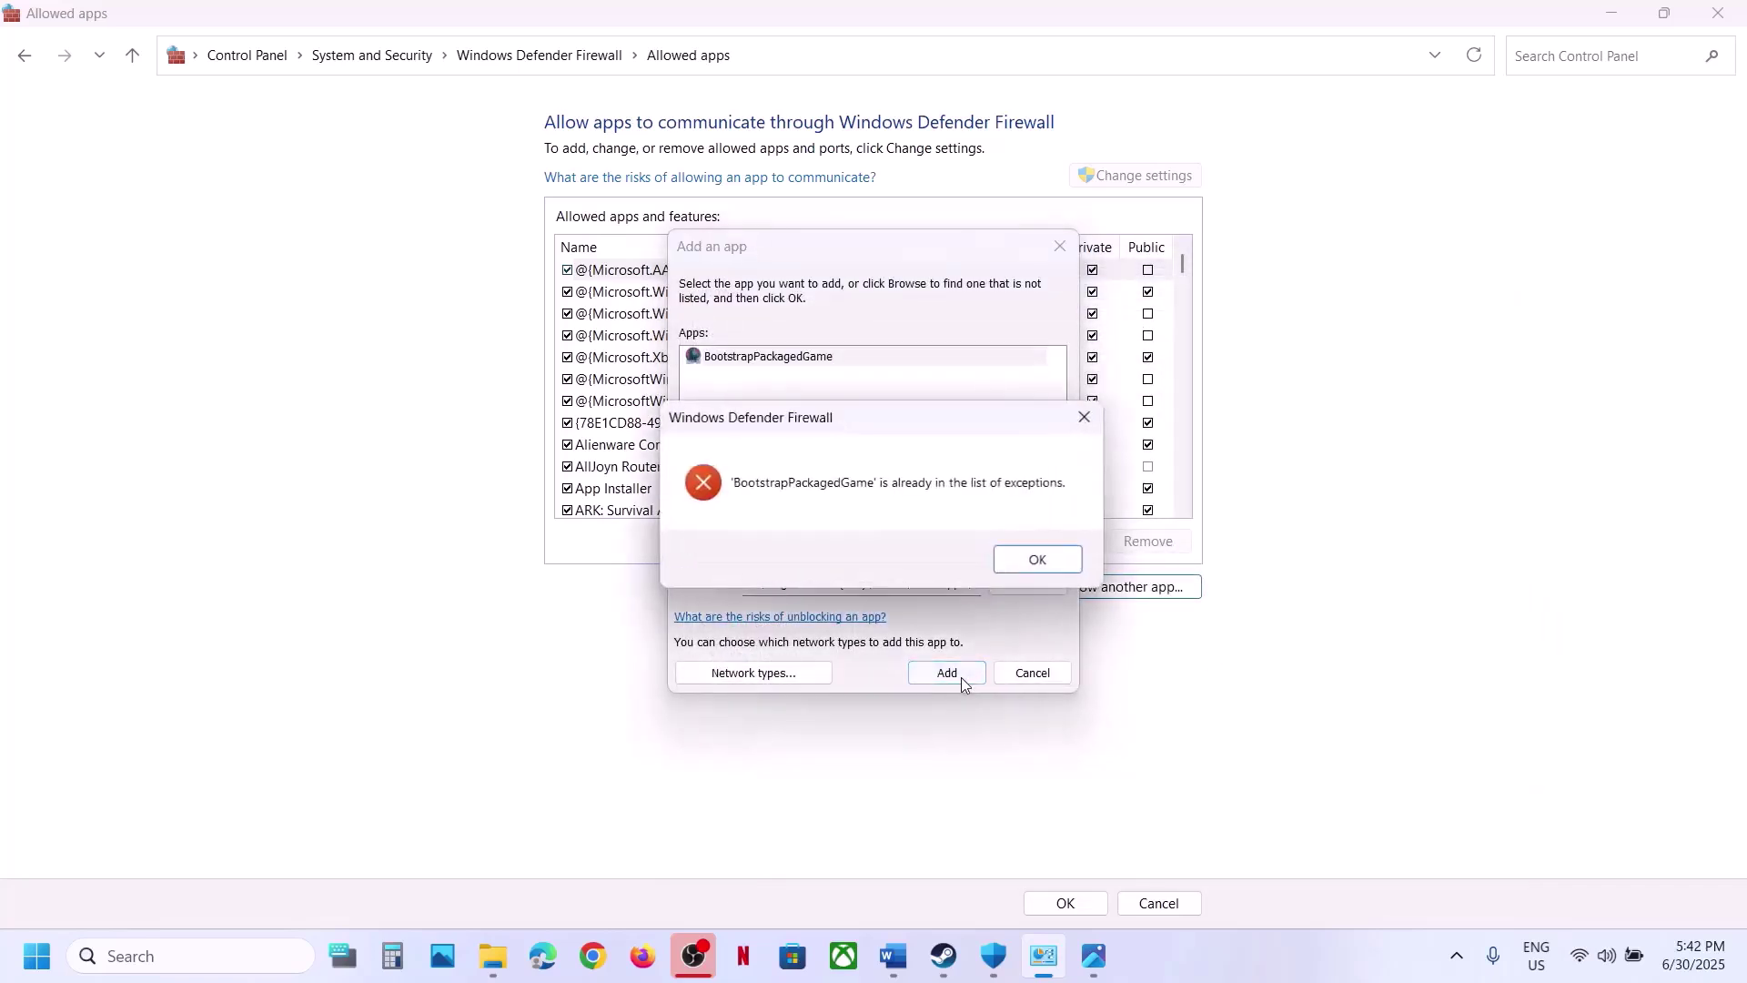
pyautogui.click(1037, 556)
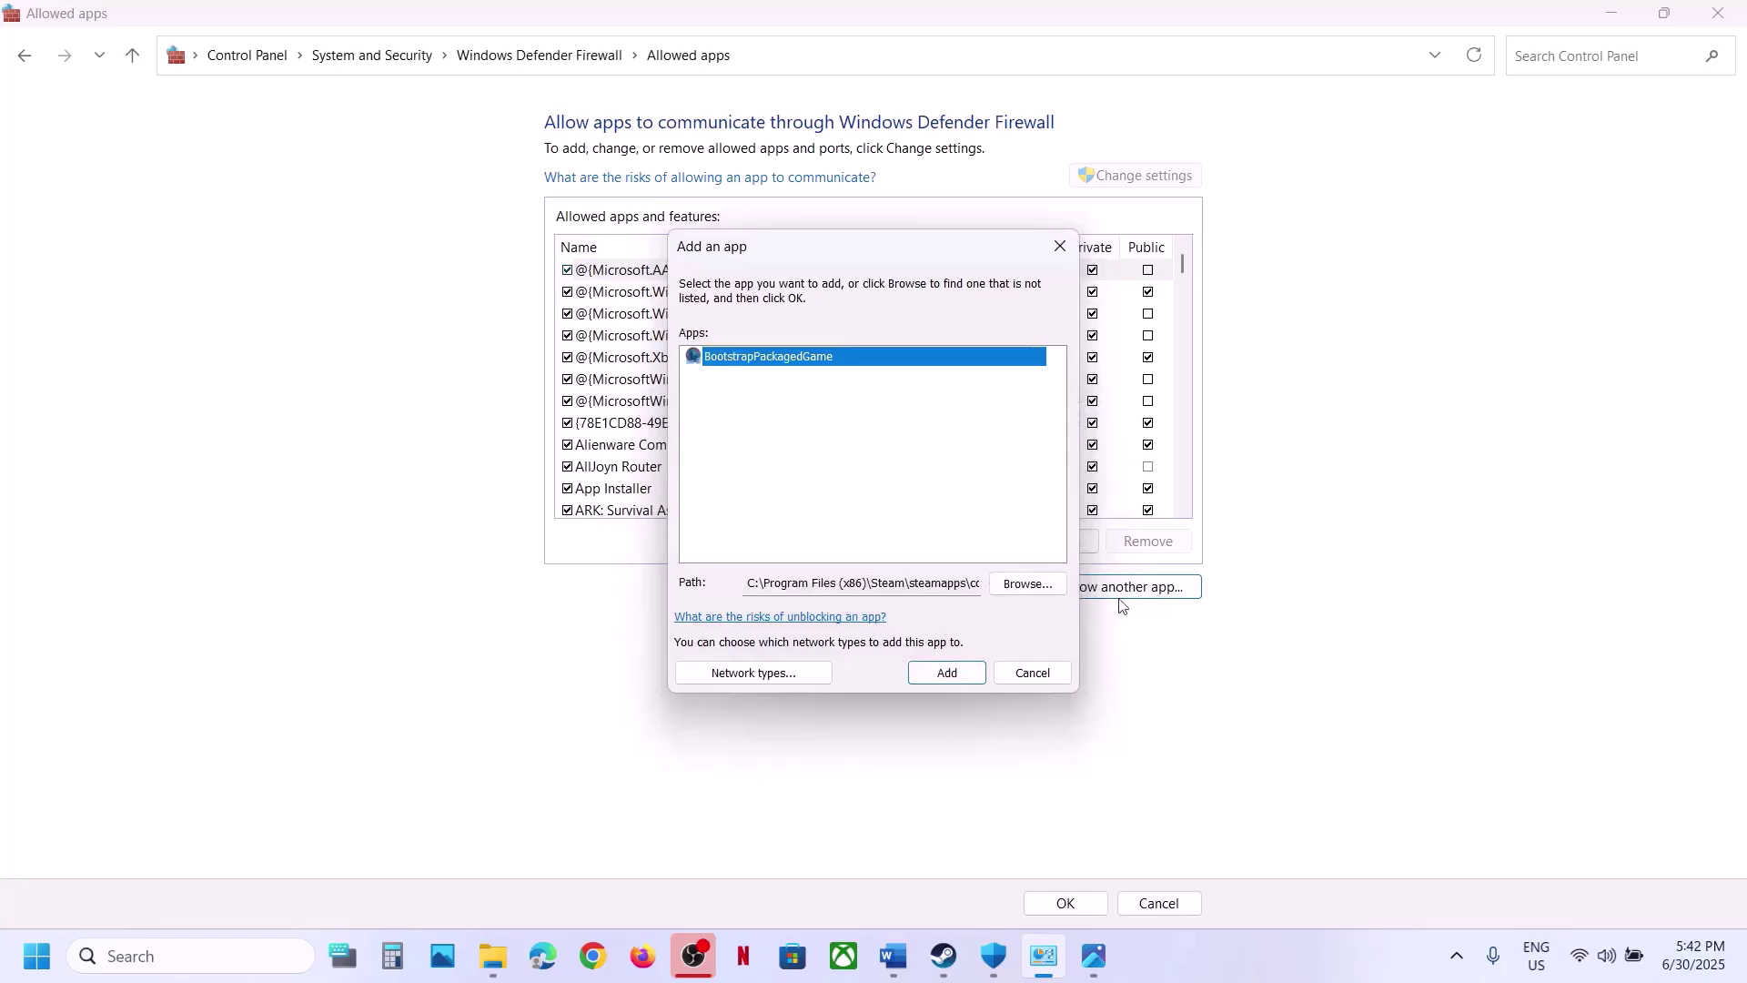
# Add the Ready Or Not application from the ReadyOrNot\Binaries\Win64 folder to the firewall's allowed apps
pyautogui.click(1051, 586)
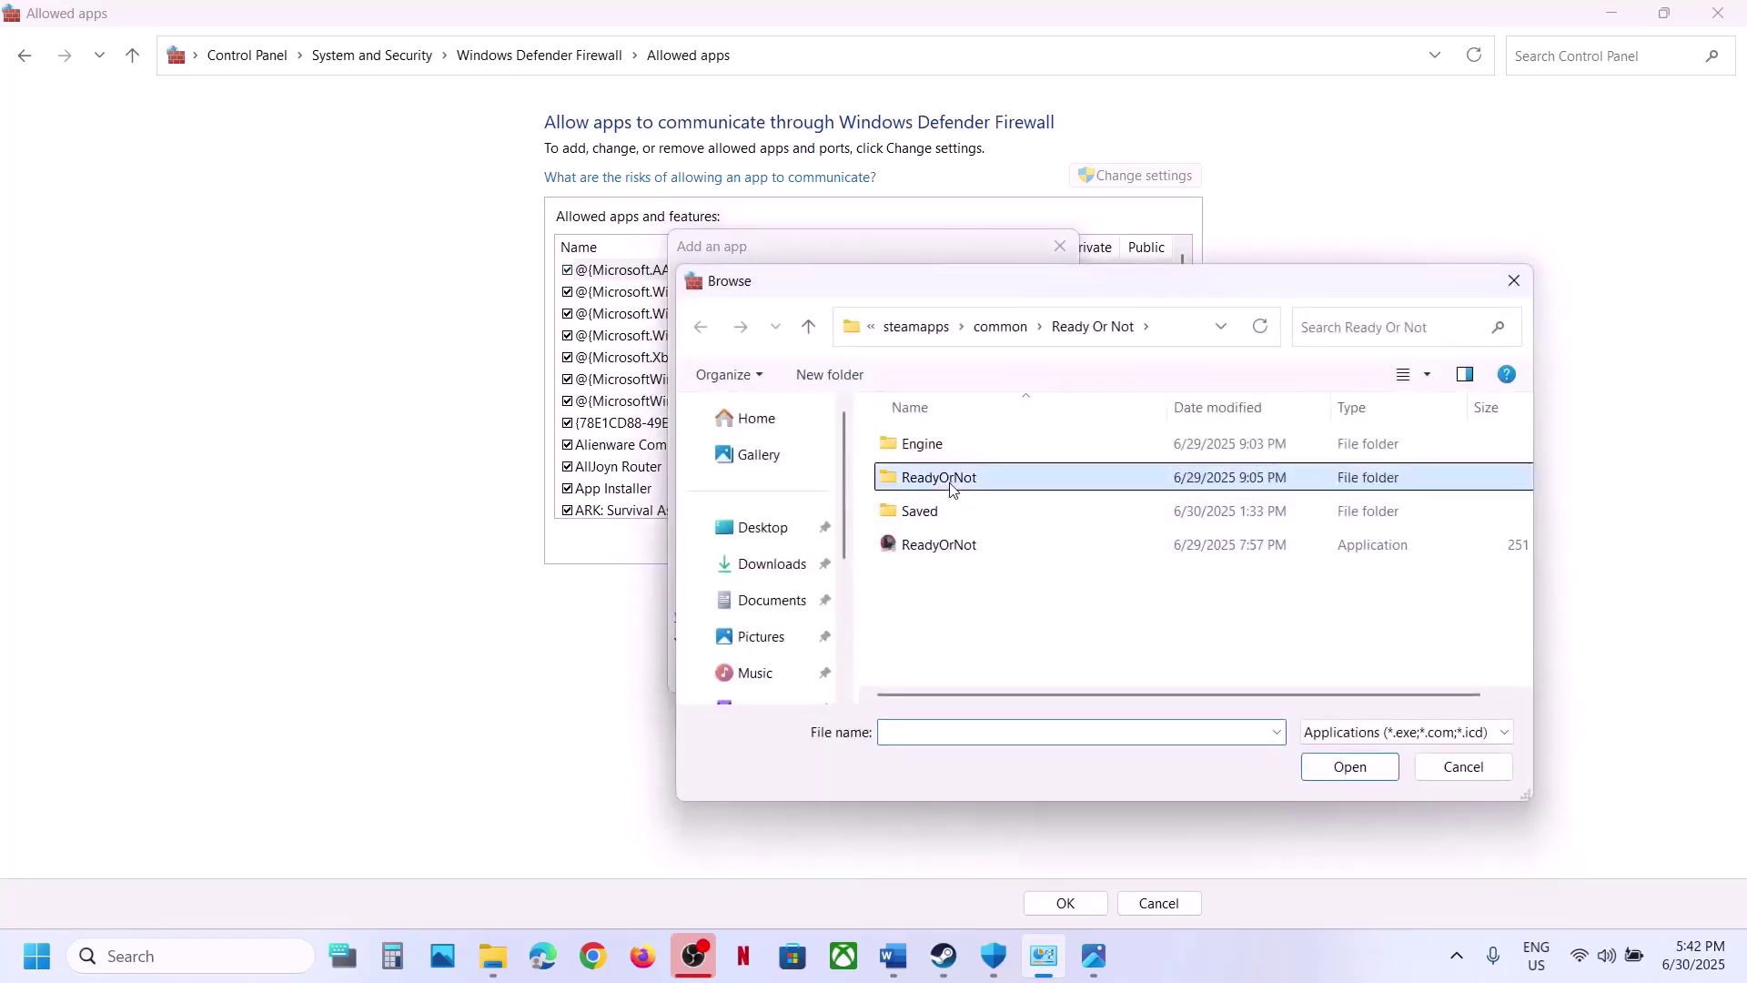
pyautogui.doubleClick(950, 480)
pyautogui.doubleClick(953, 448)
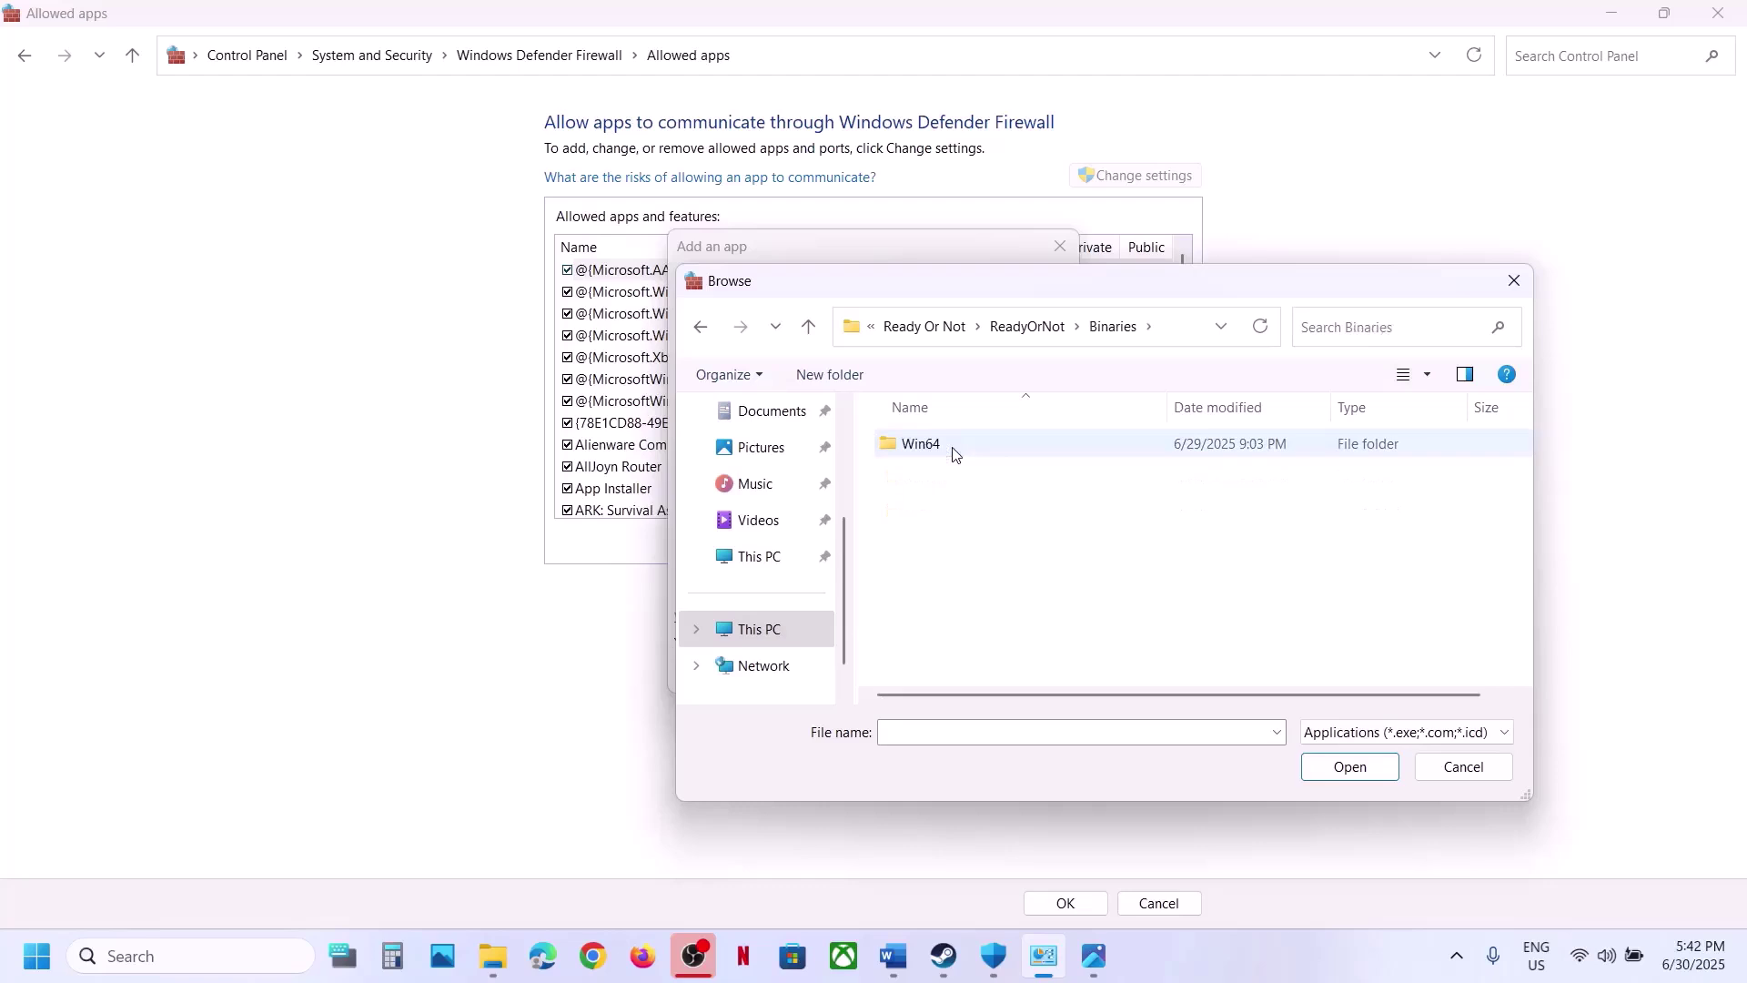
pyautogui.doubleClick(954, 447)
pyautogui.click(998, 474)
pyautogui.click(1346, 767)
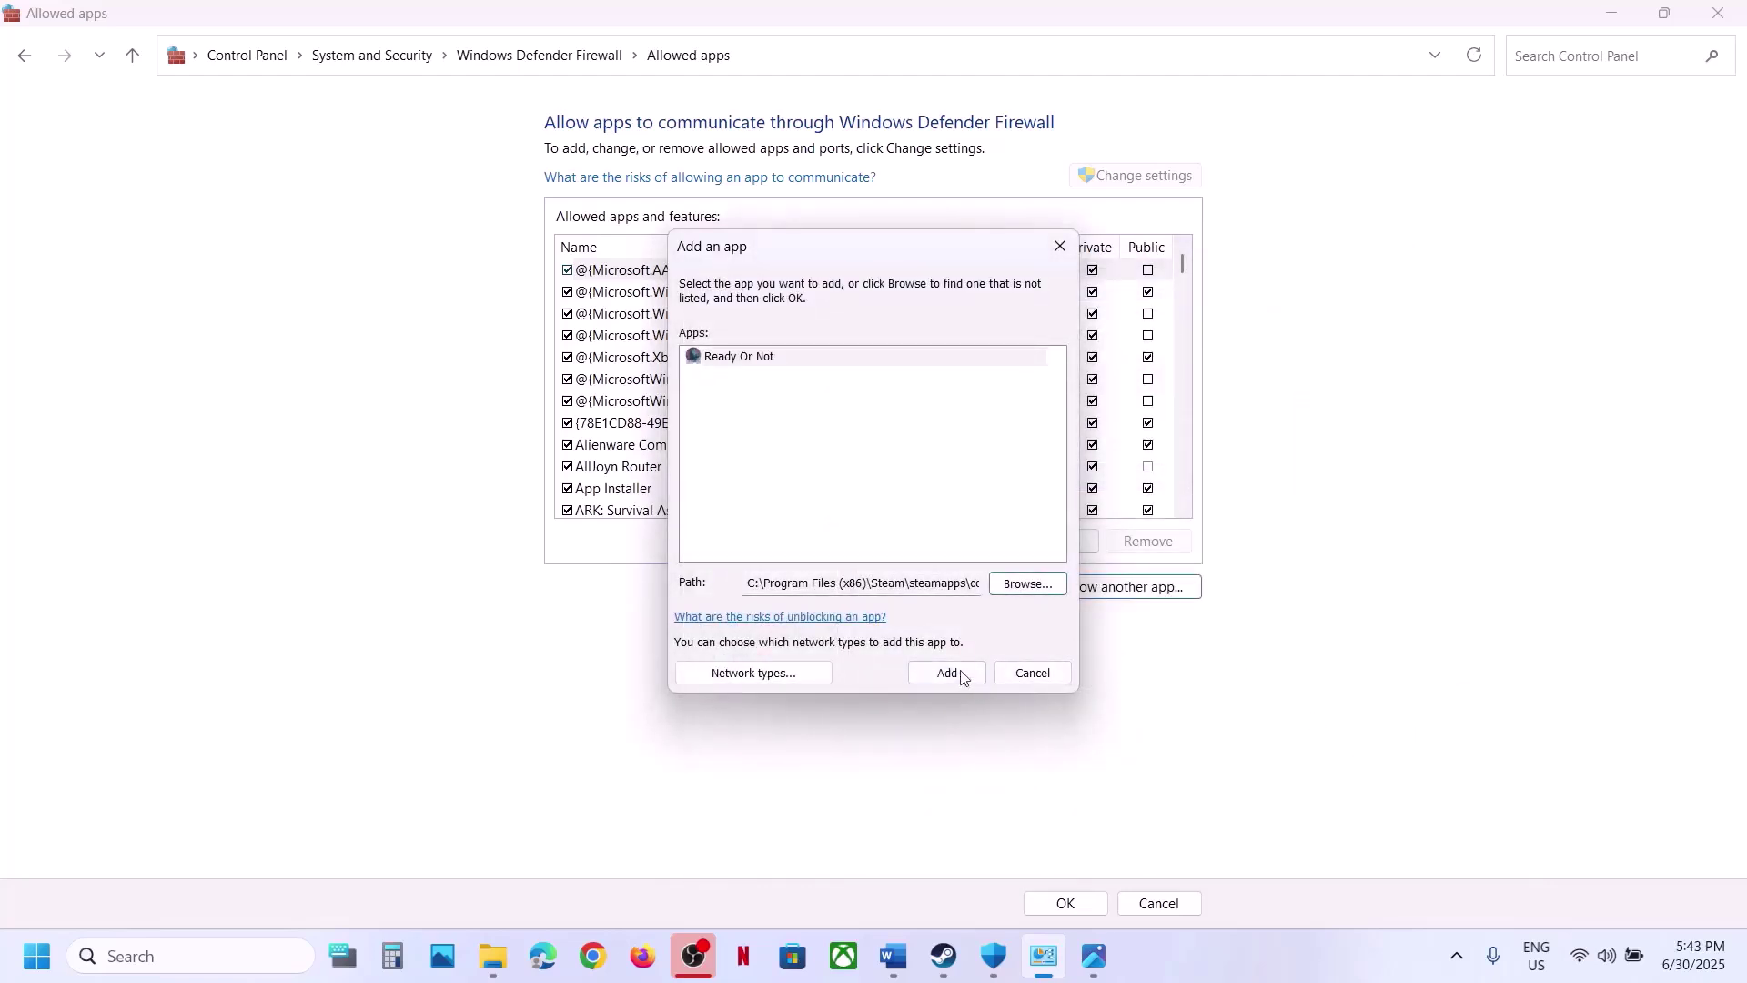
pyautogui.click(960, 674)
pyautogui.click(630, 497)
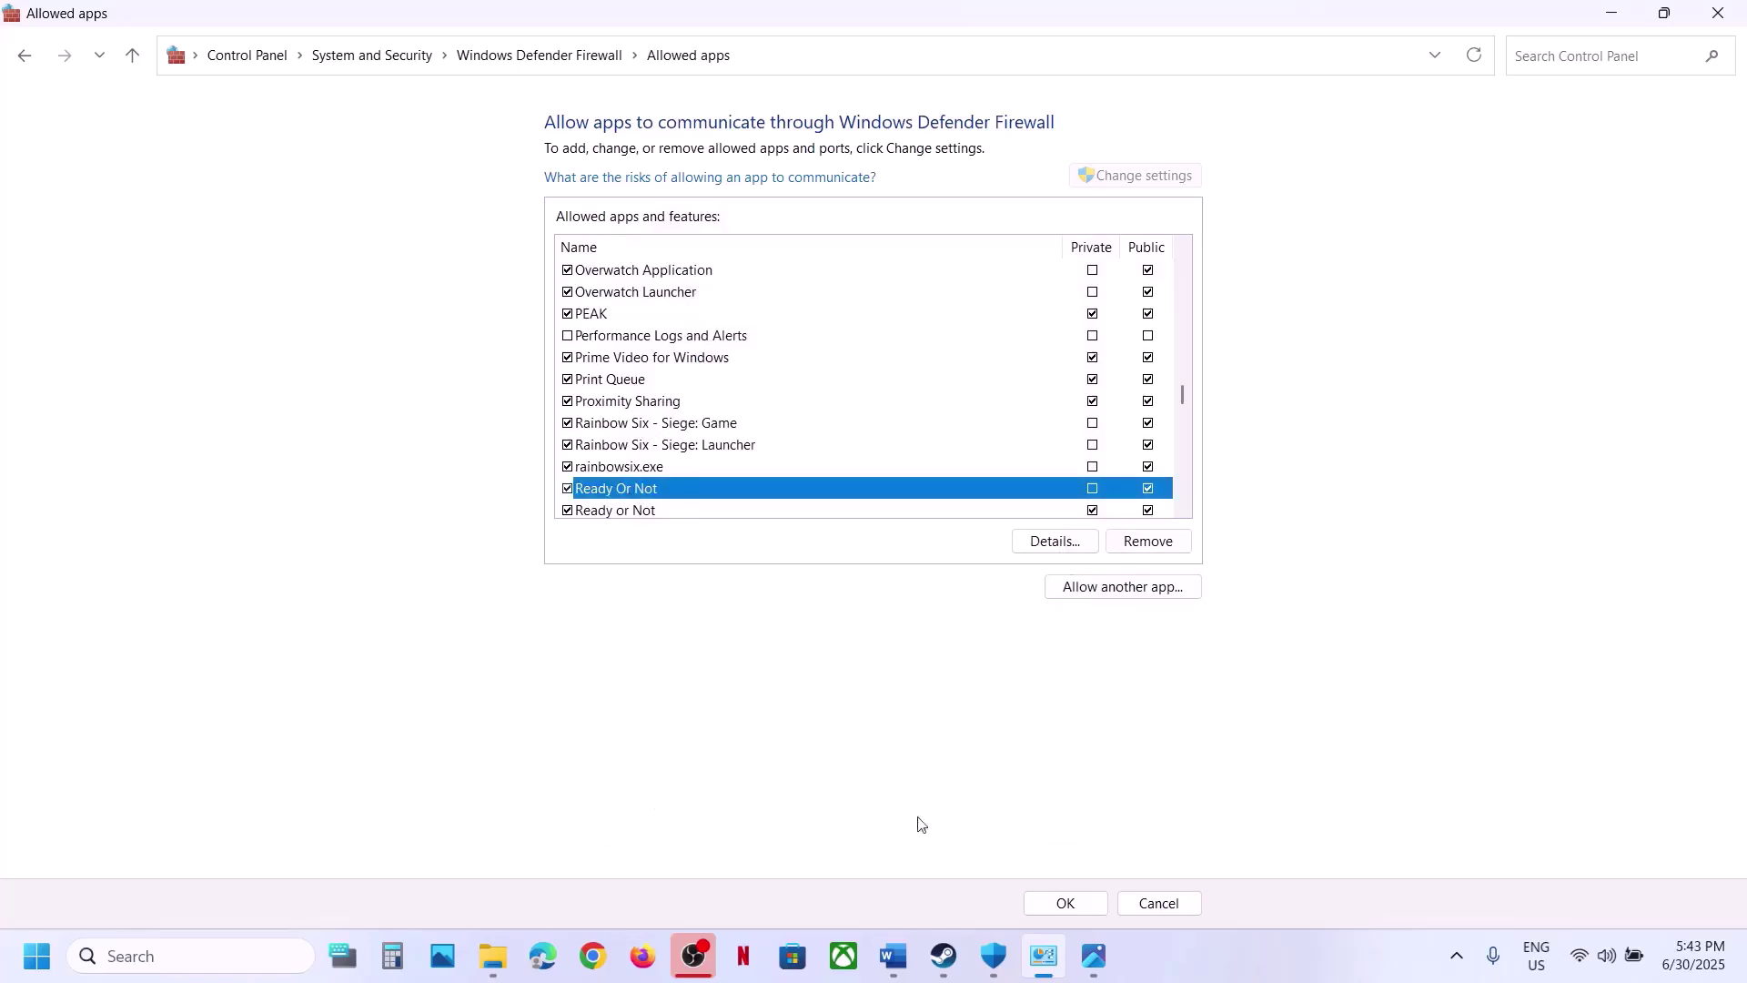
# Search Windows for "control", open Control Panel's Power Options under Hardware and Sound, and consult Power Saver.jpg for the Power saver plan
pyautogui.click(893, 955)
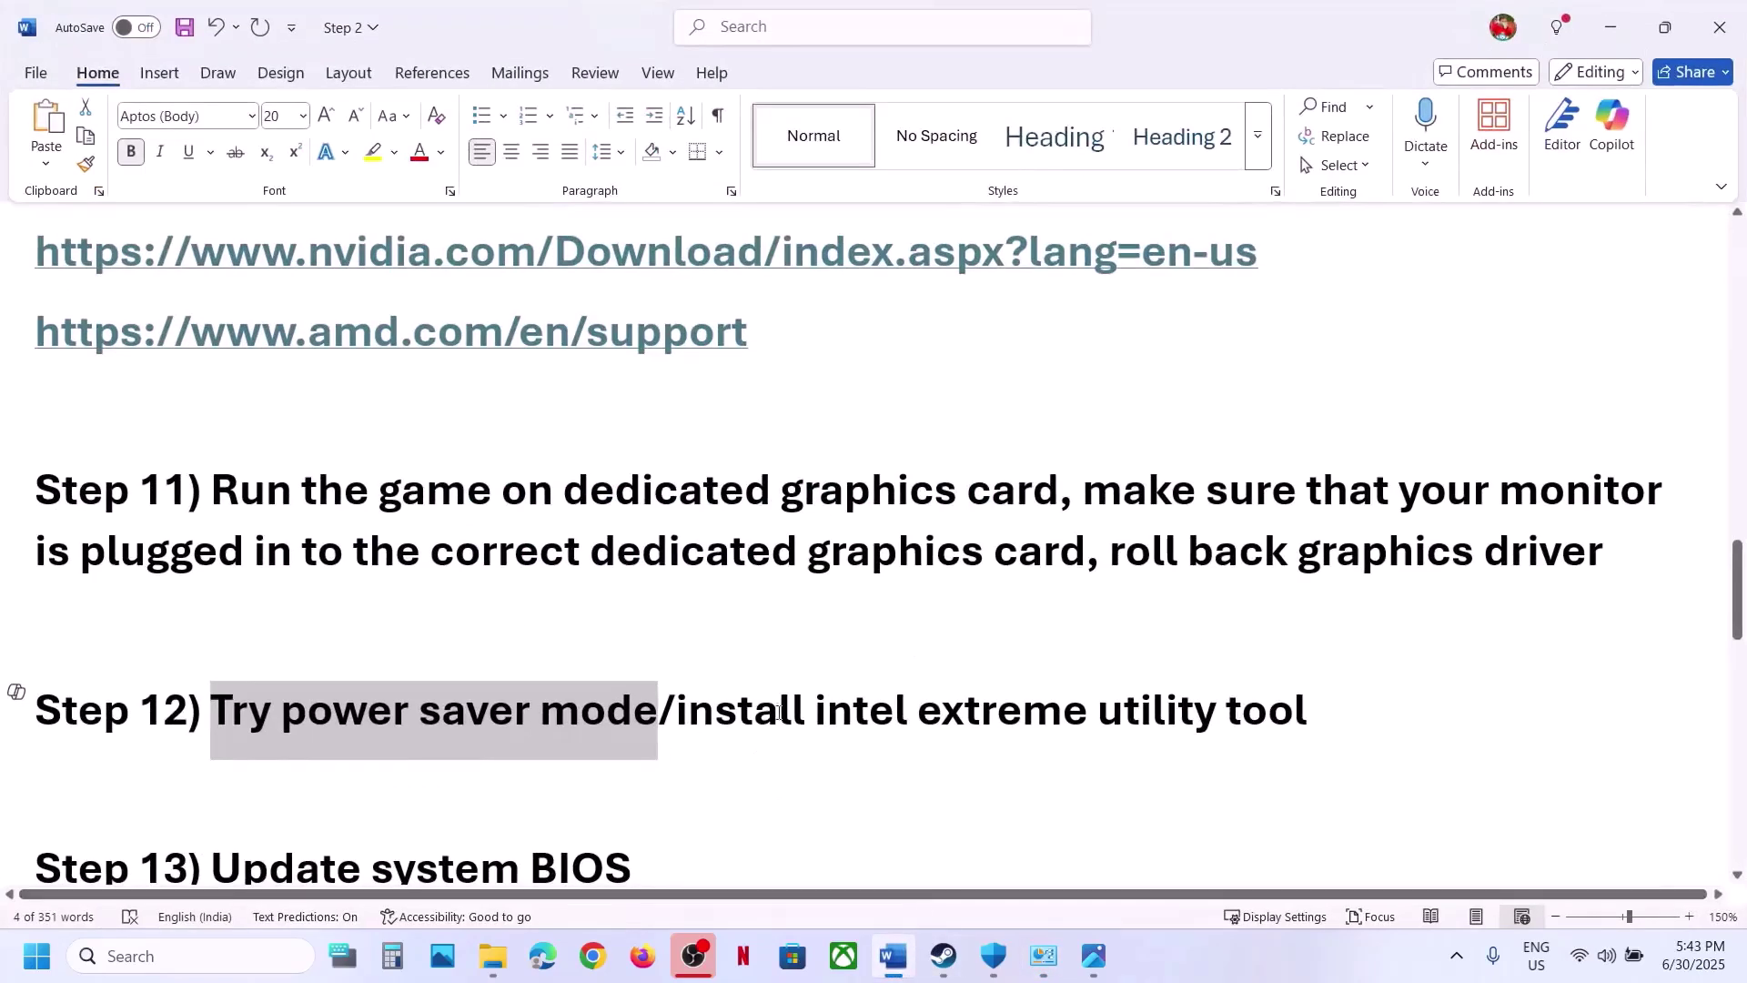
pyautogui.click(167, 965)
pyautogui.write('control')
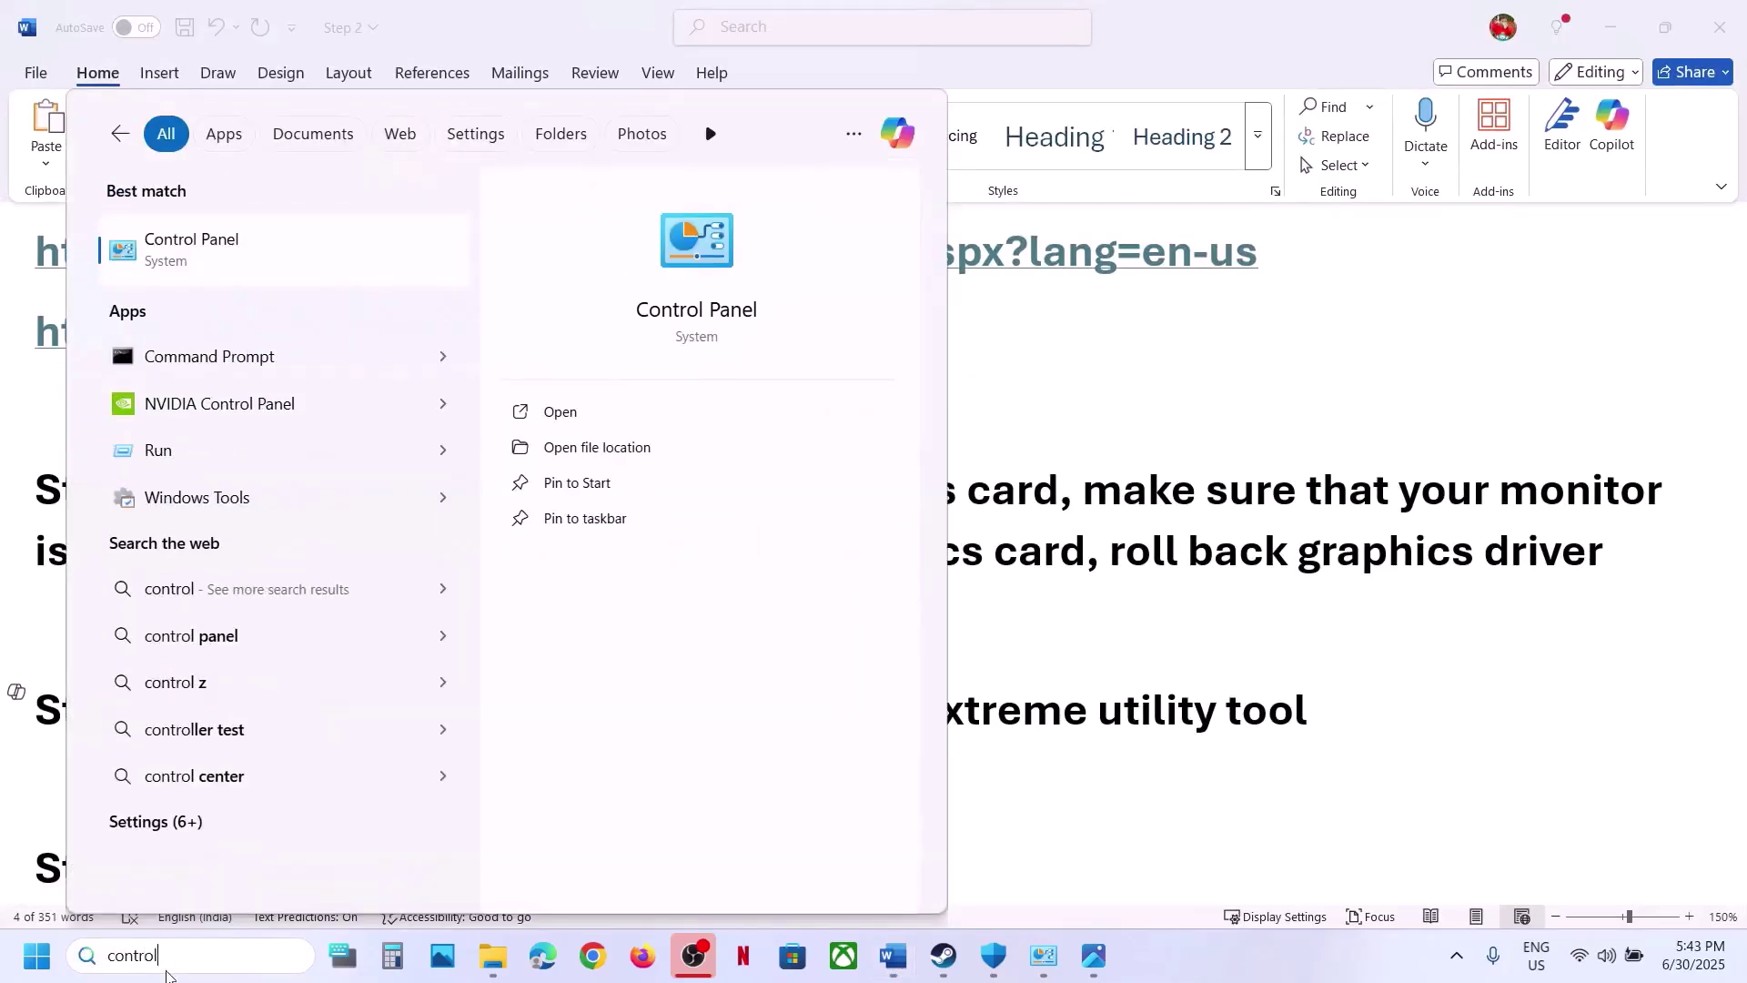
pyautogui.press('Return')
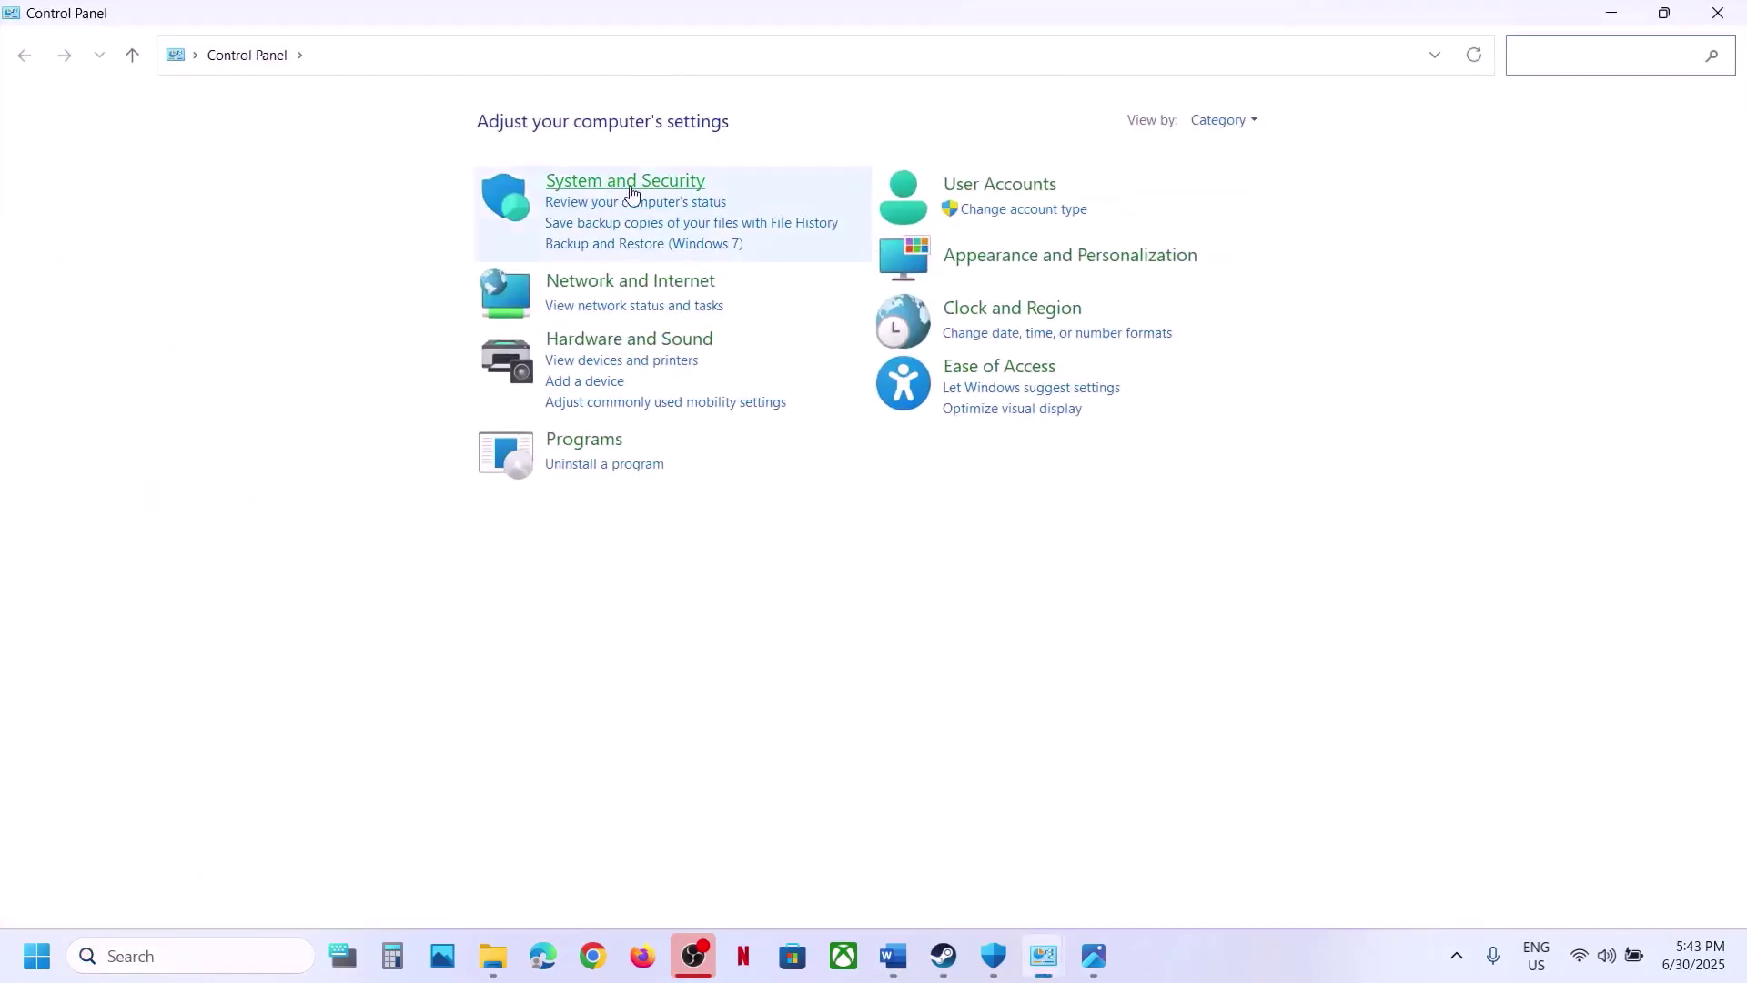
pyautogui.click(622, 337)
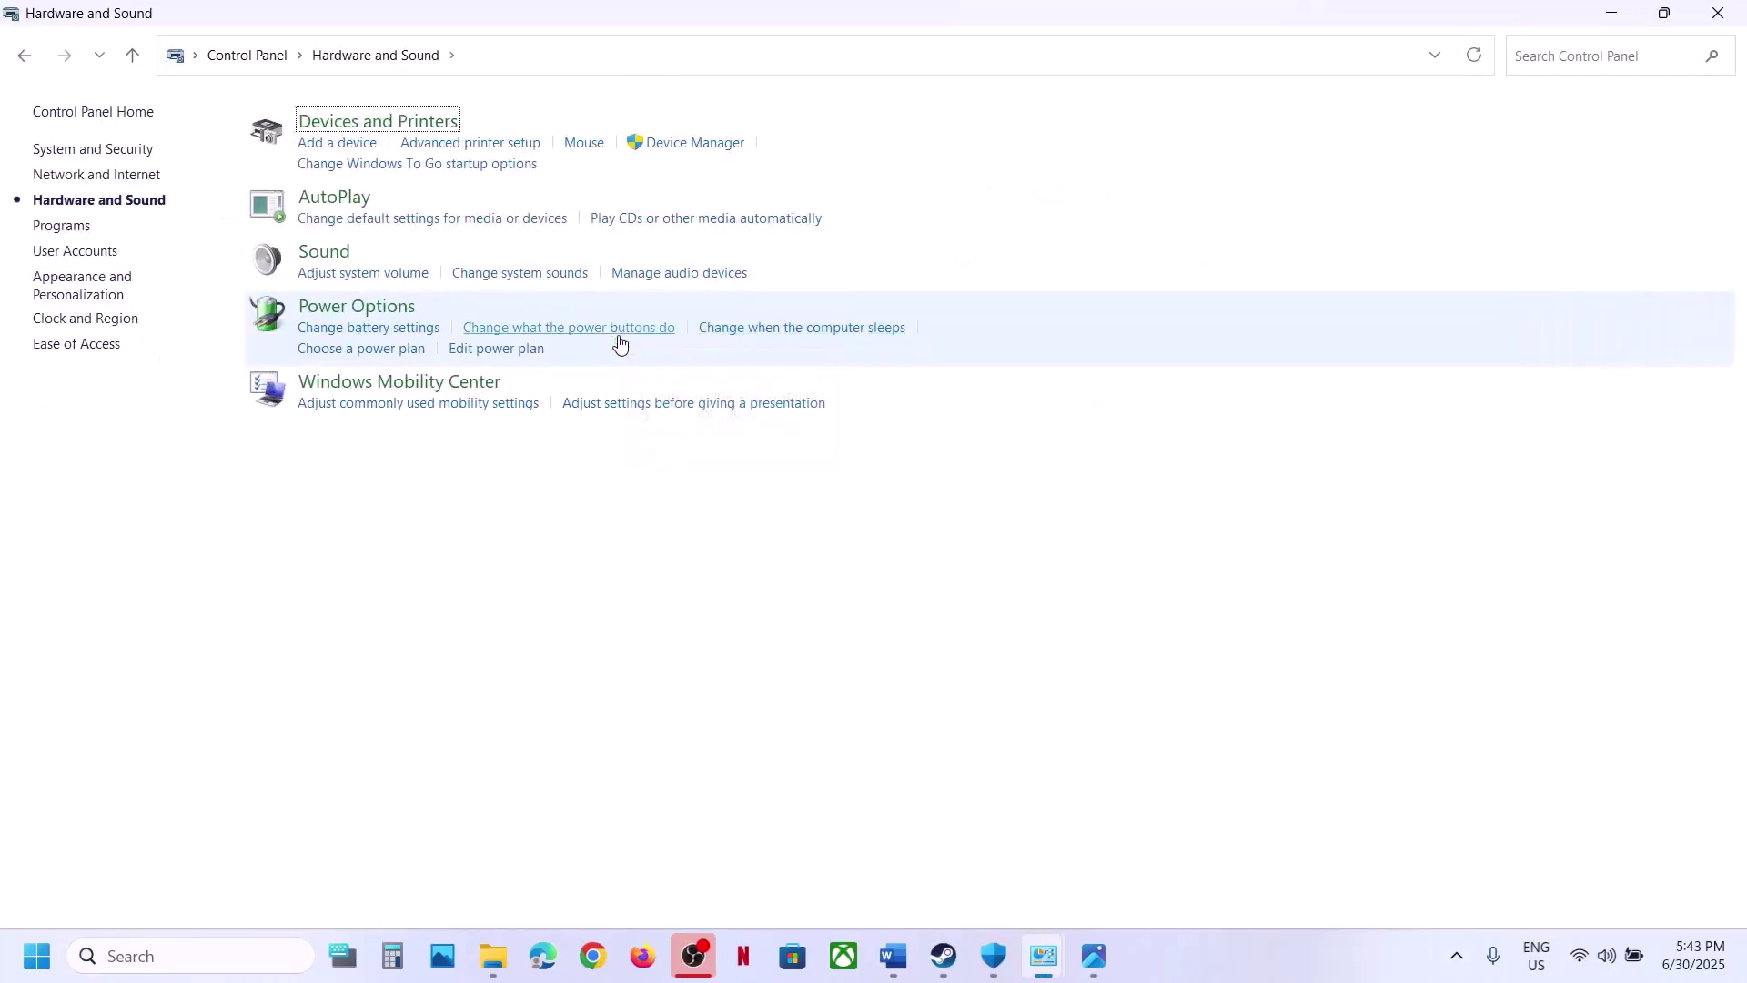
pyautogui.click(376, 314)
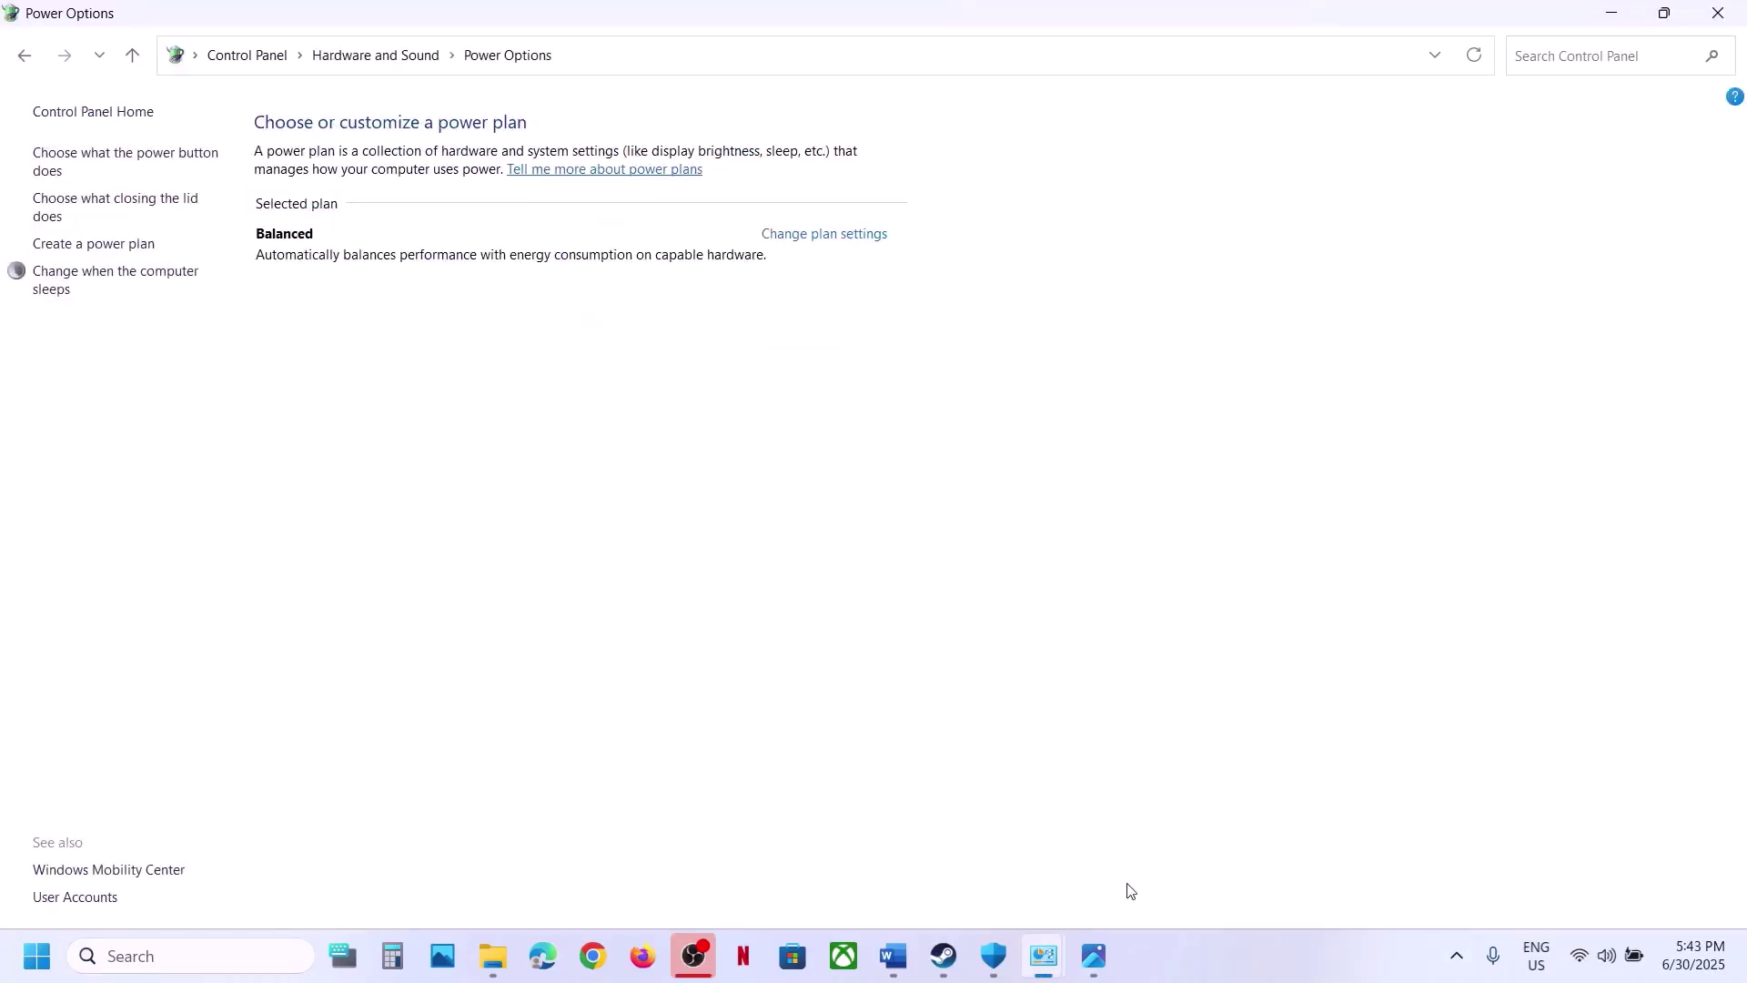
pyautogui.click(1097, 960)
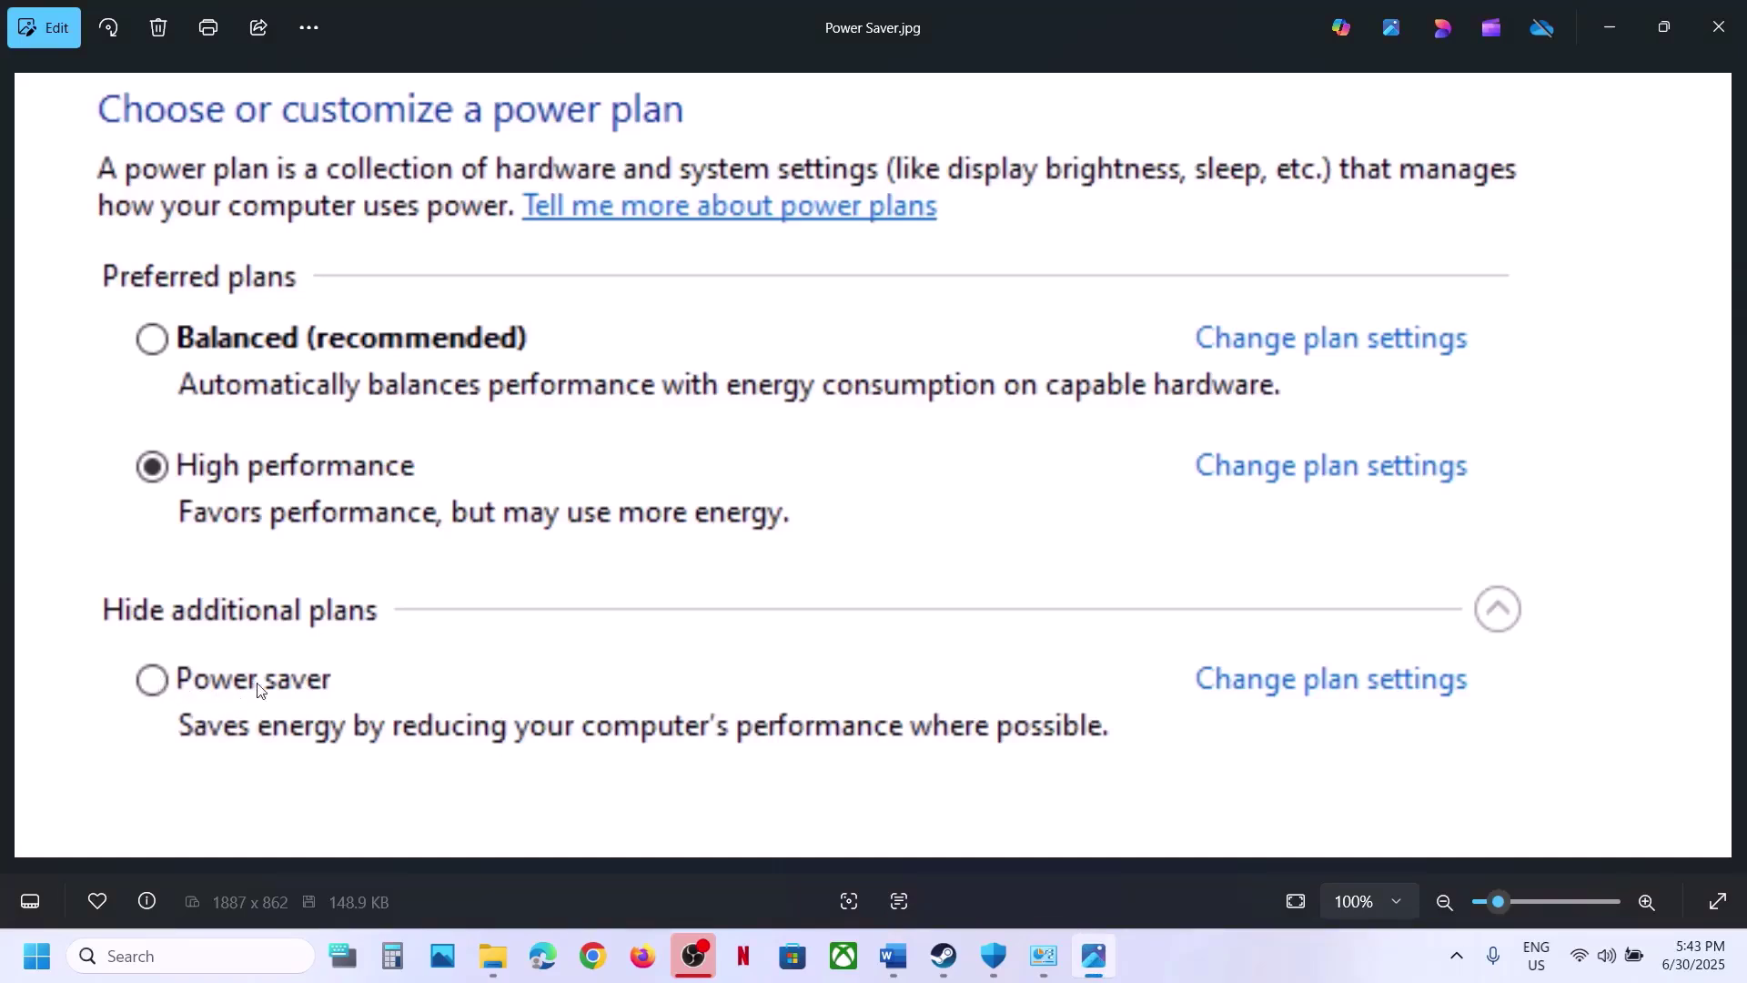
pyautogui.click(1619, 29)
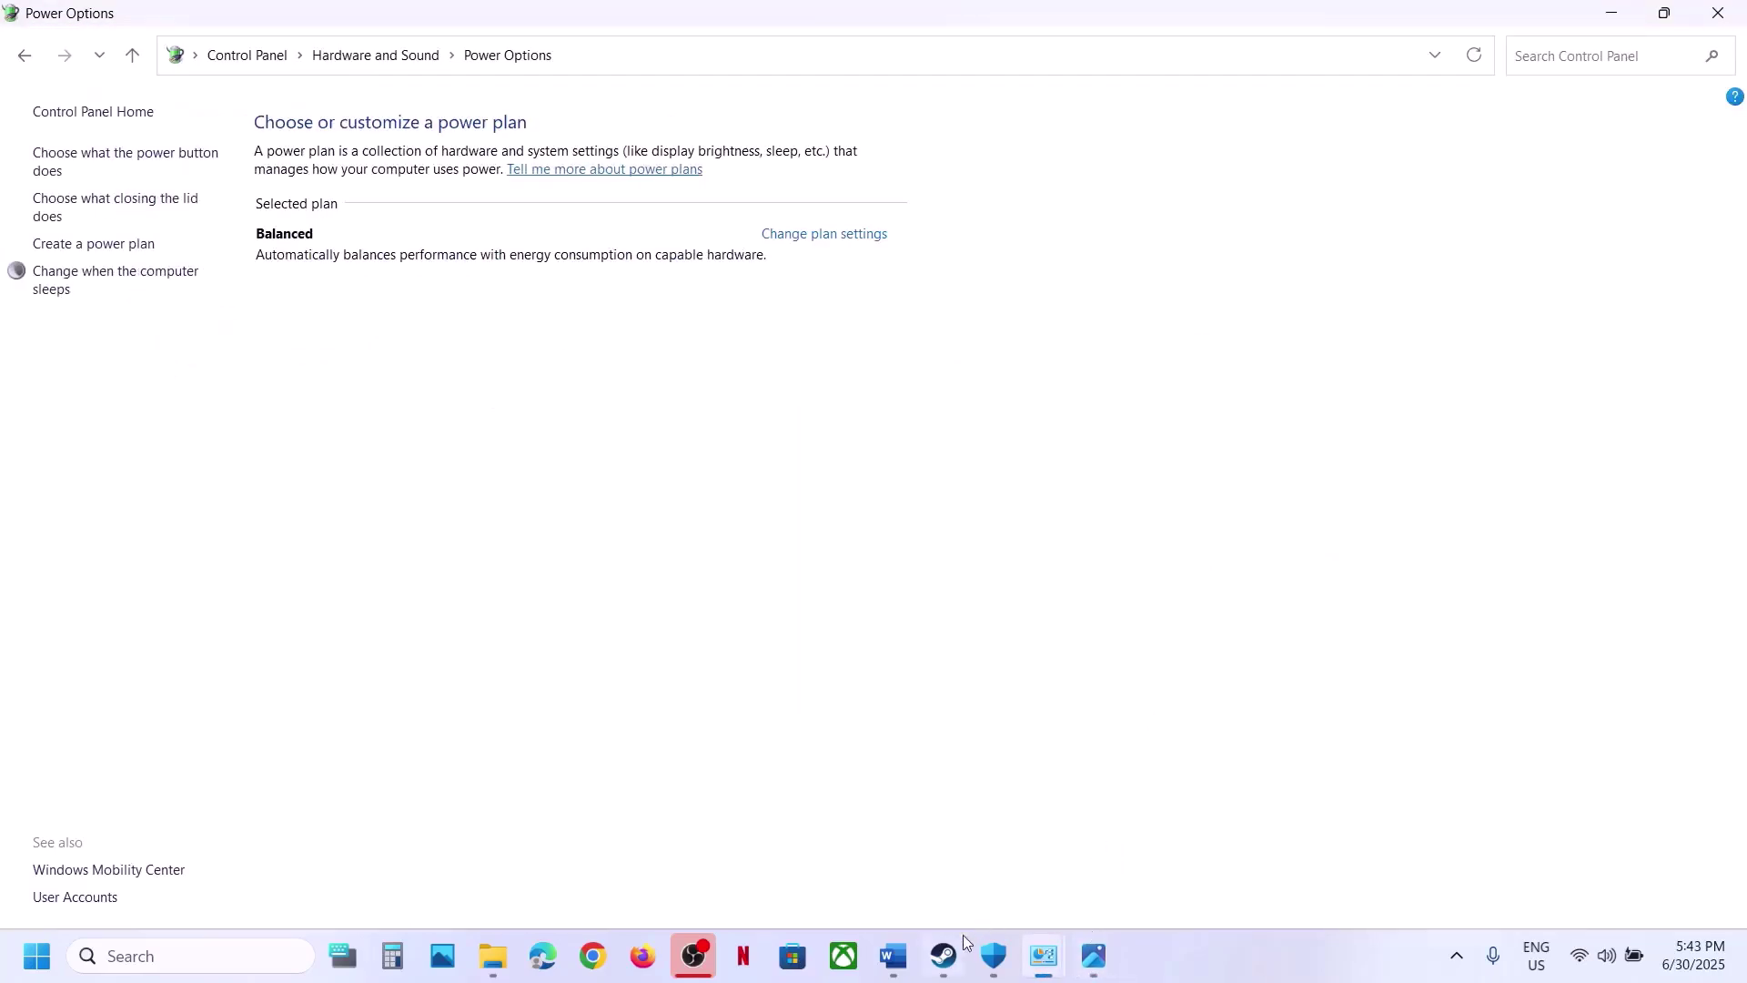
# Select "install intel extreme utility tool" in the Word notes and examine the Performance Core Ratio setting in the Intel Extreme Tuning Utility picture
pyautogui.click(892, 956)
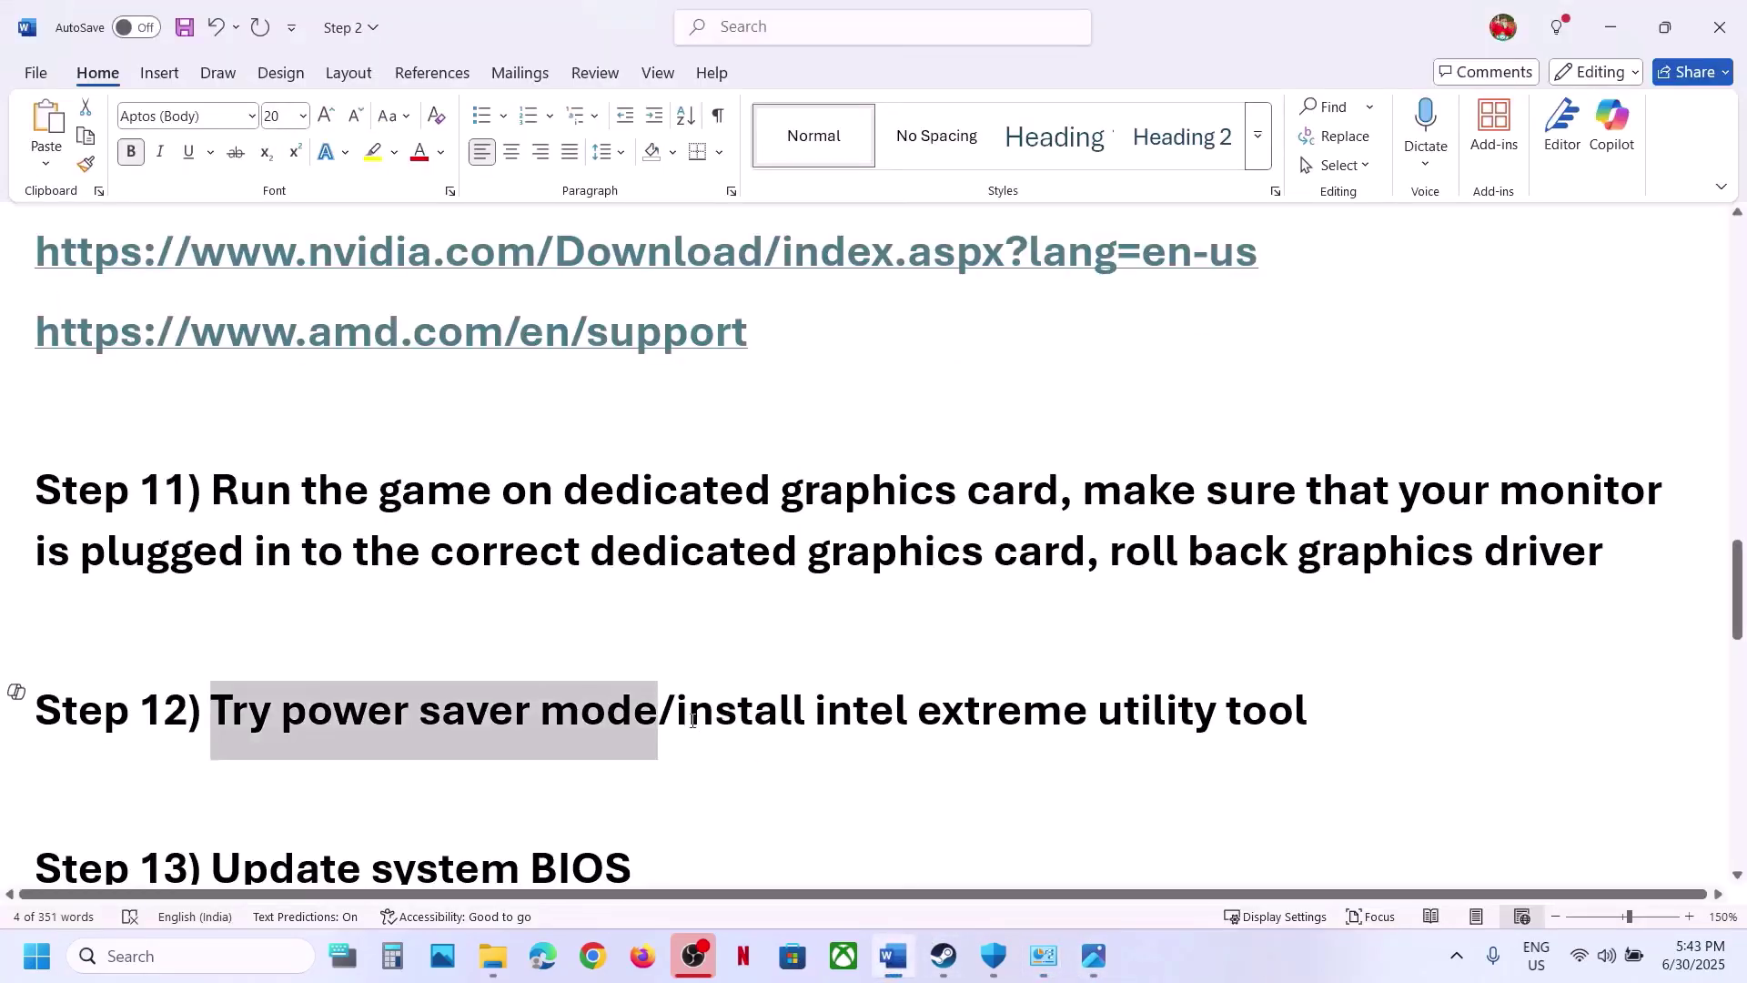
pyautogui.moveTo(692, 720); pyautogui.dragTo(1347, 719)
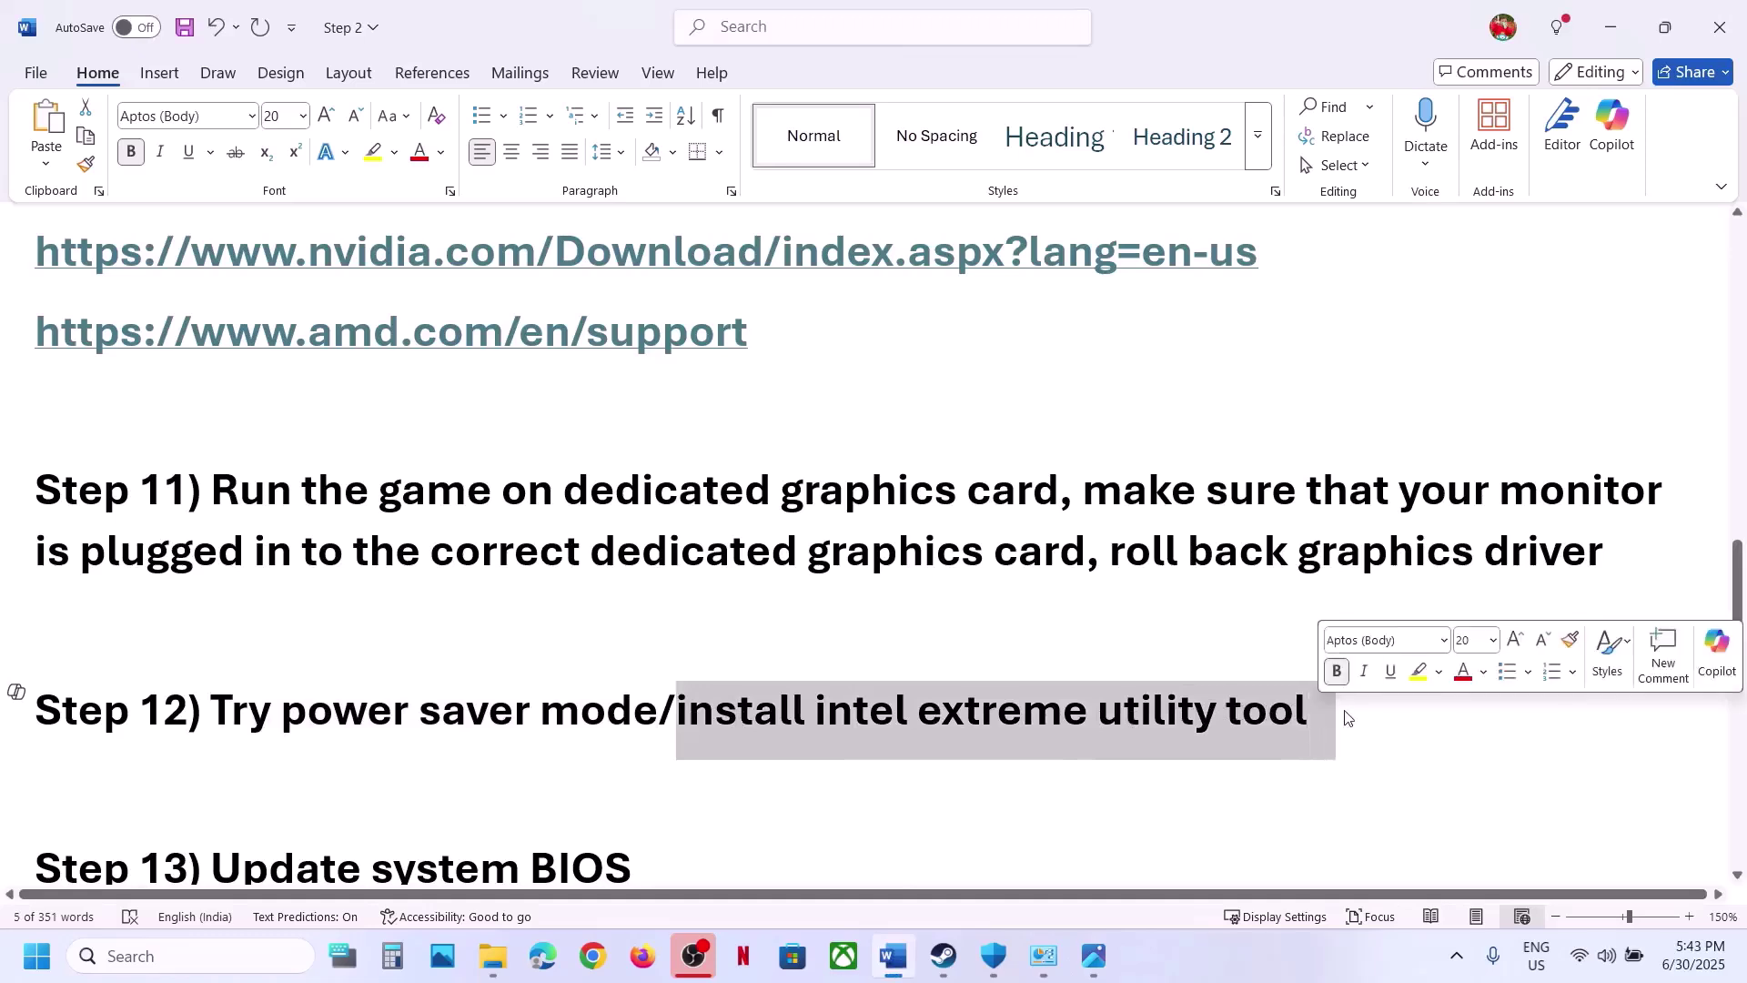
pyautogui.click(1092, 956)
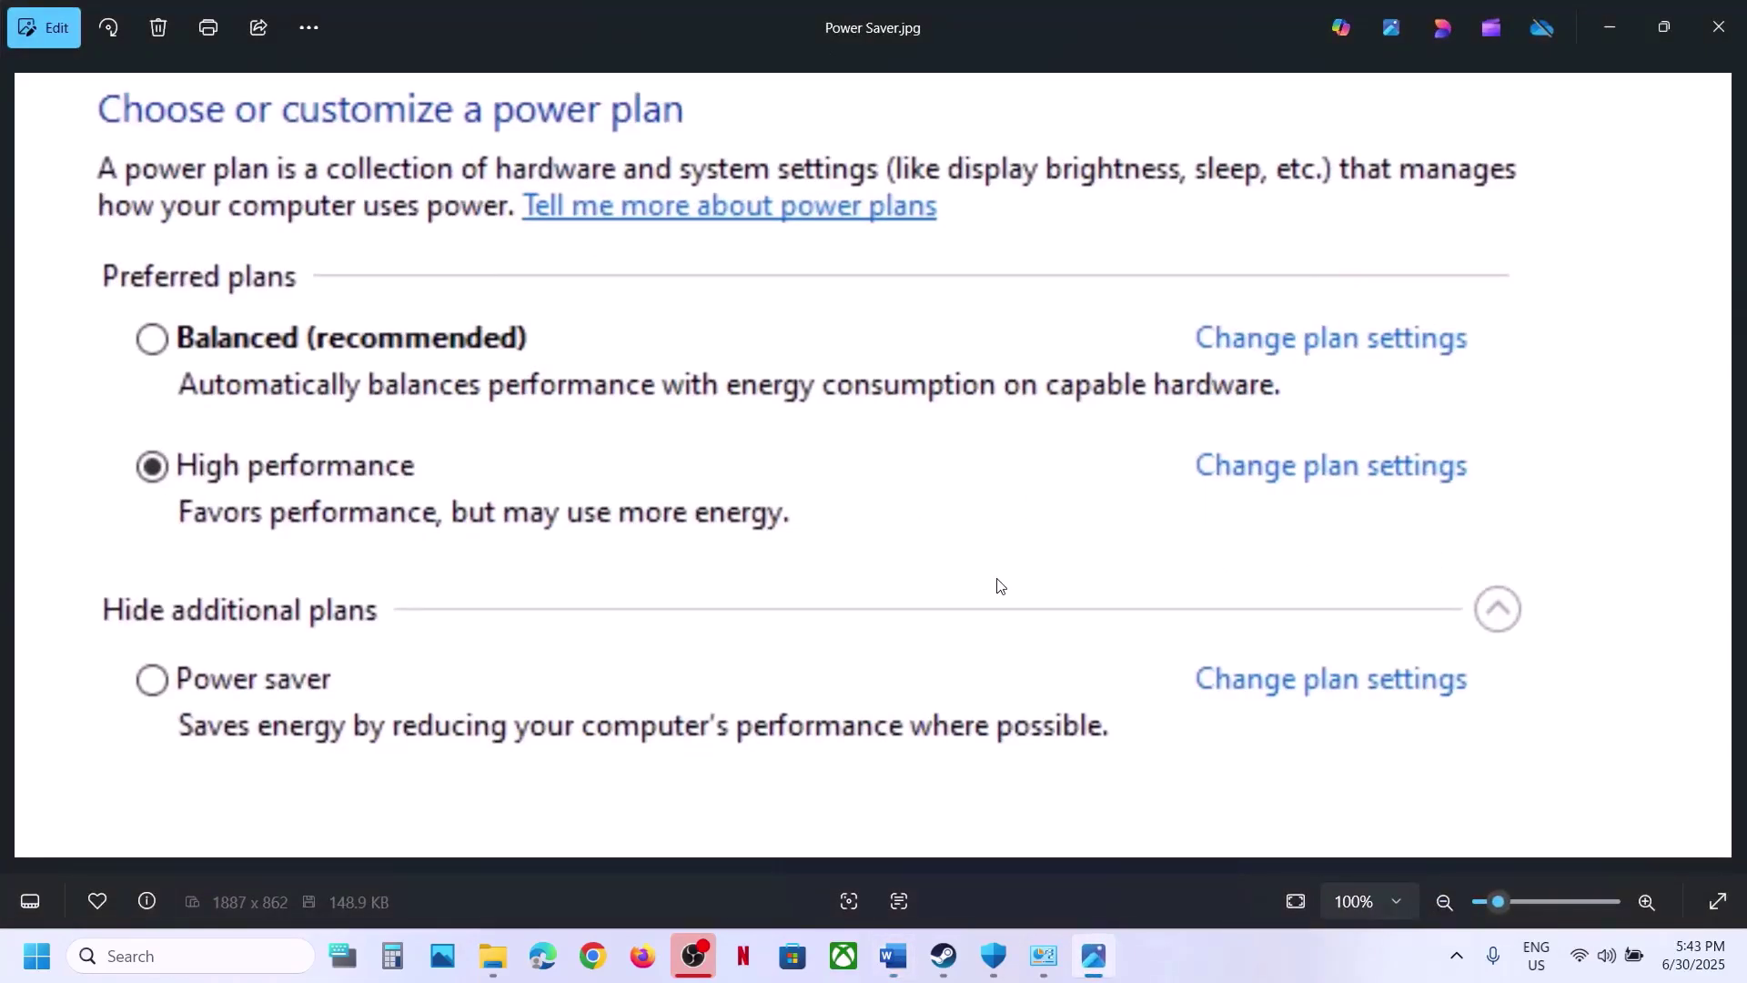
pyautogui.press('Right')
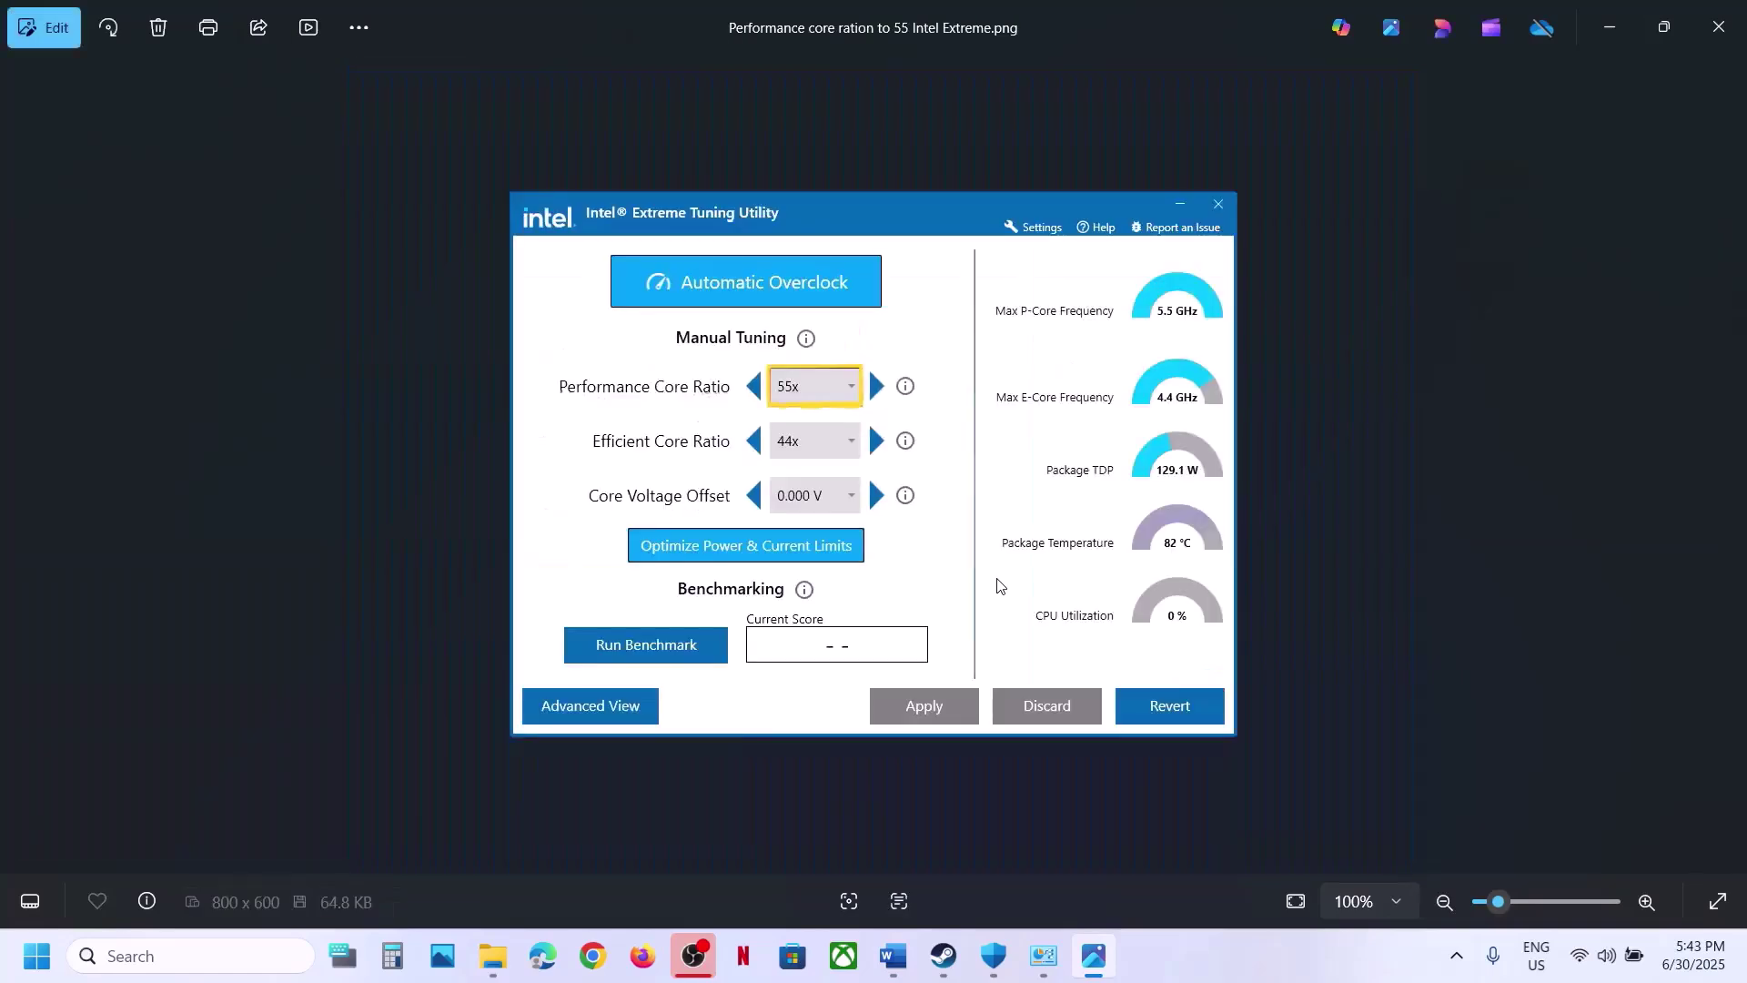
pyautogui.scroll(3, 1033, 326)
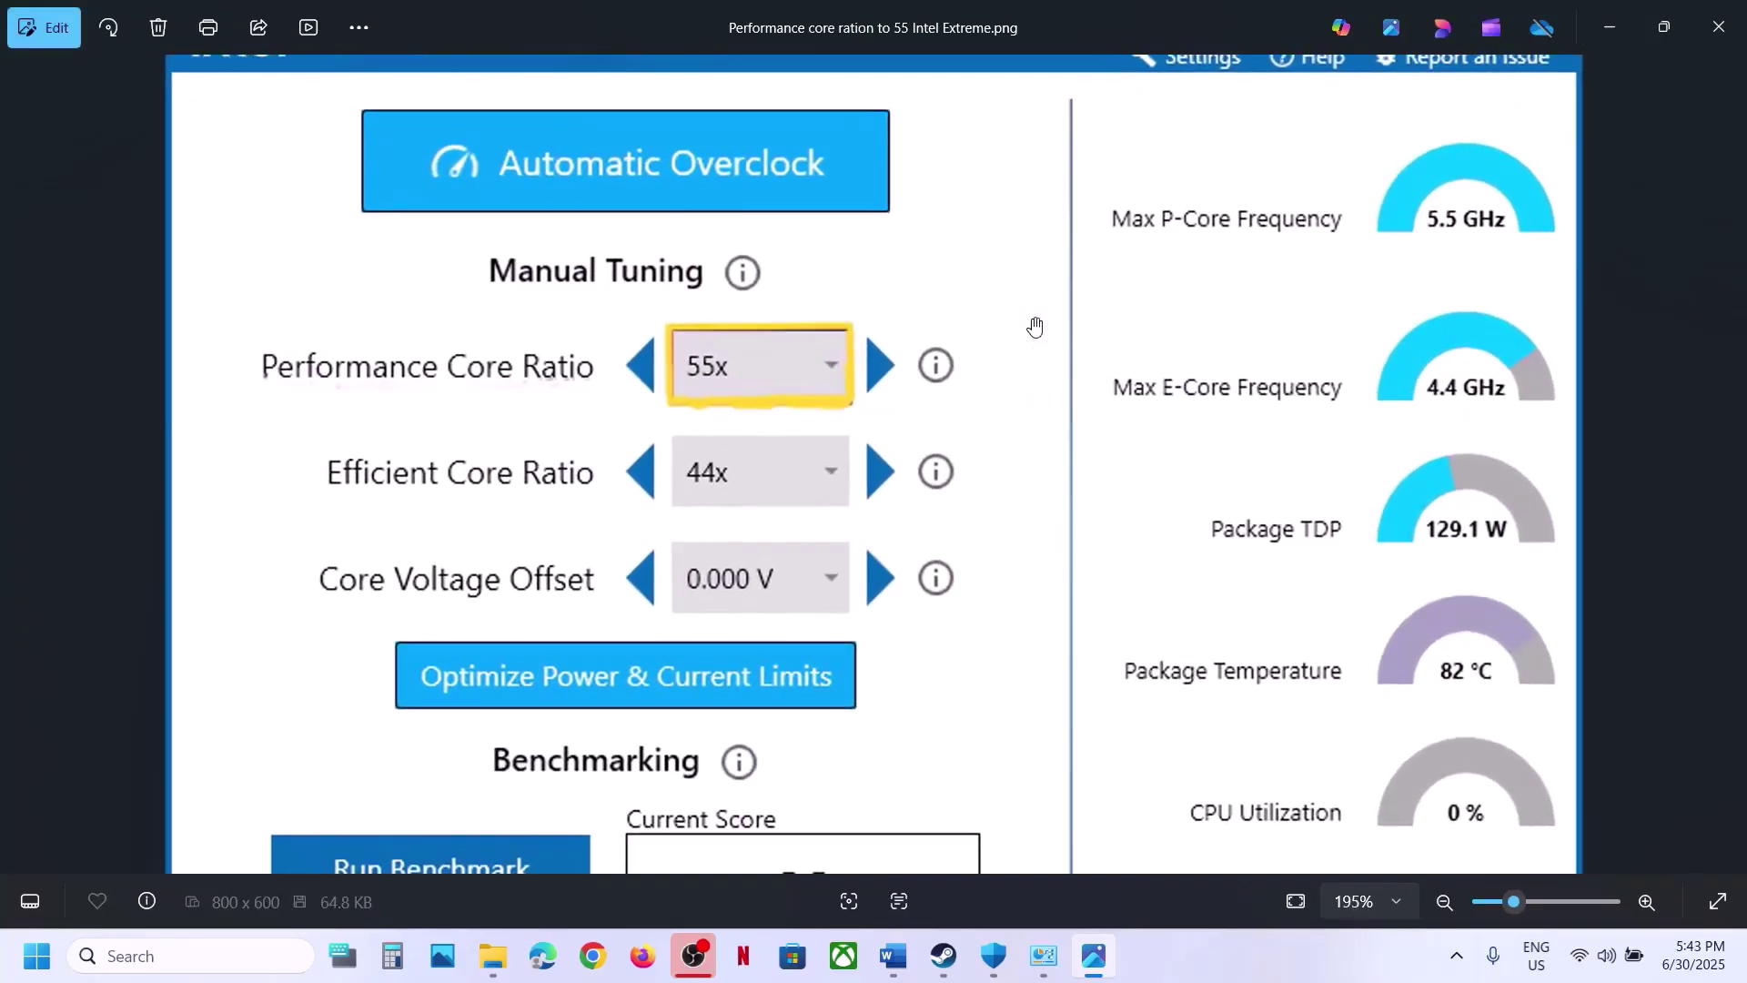
pyautogui.moveTo(1017, 327); pyautogui.dragTo(1049, 542)
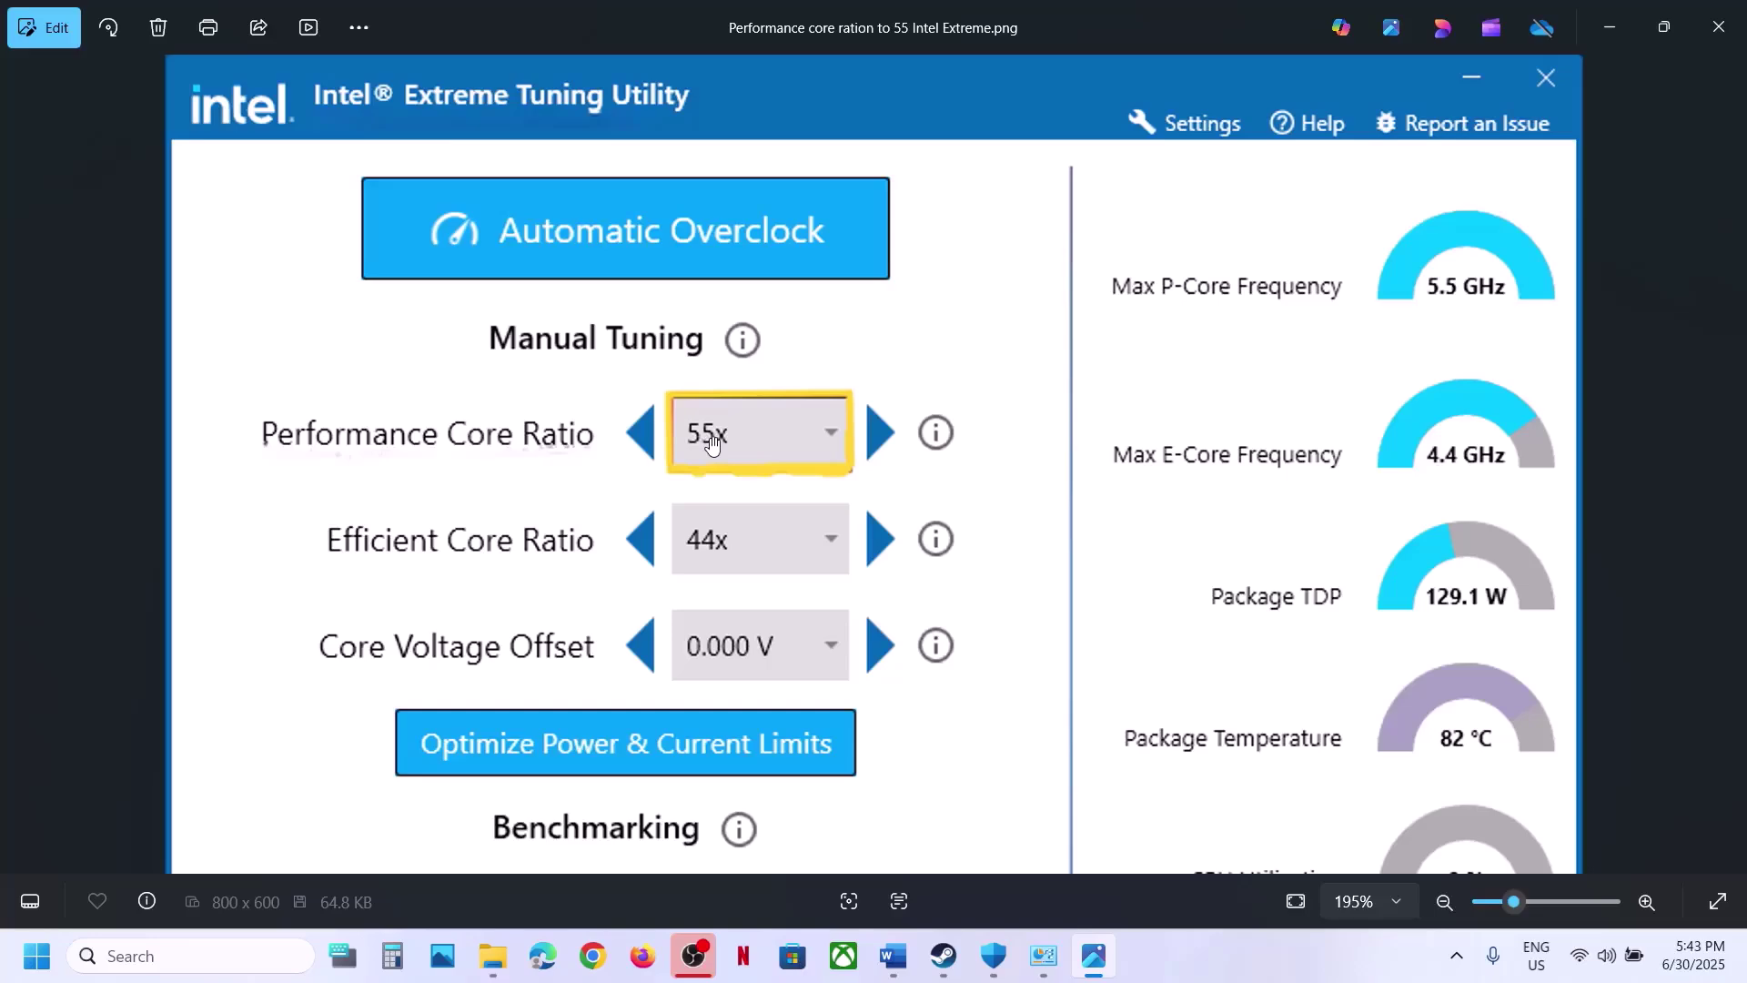
pyautogui.scroll(-3, 713, 443)
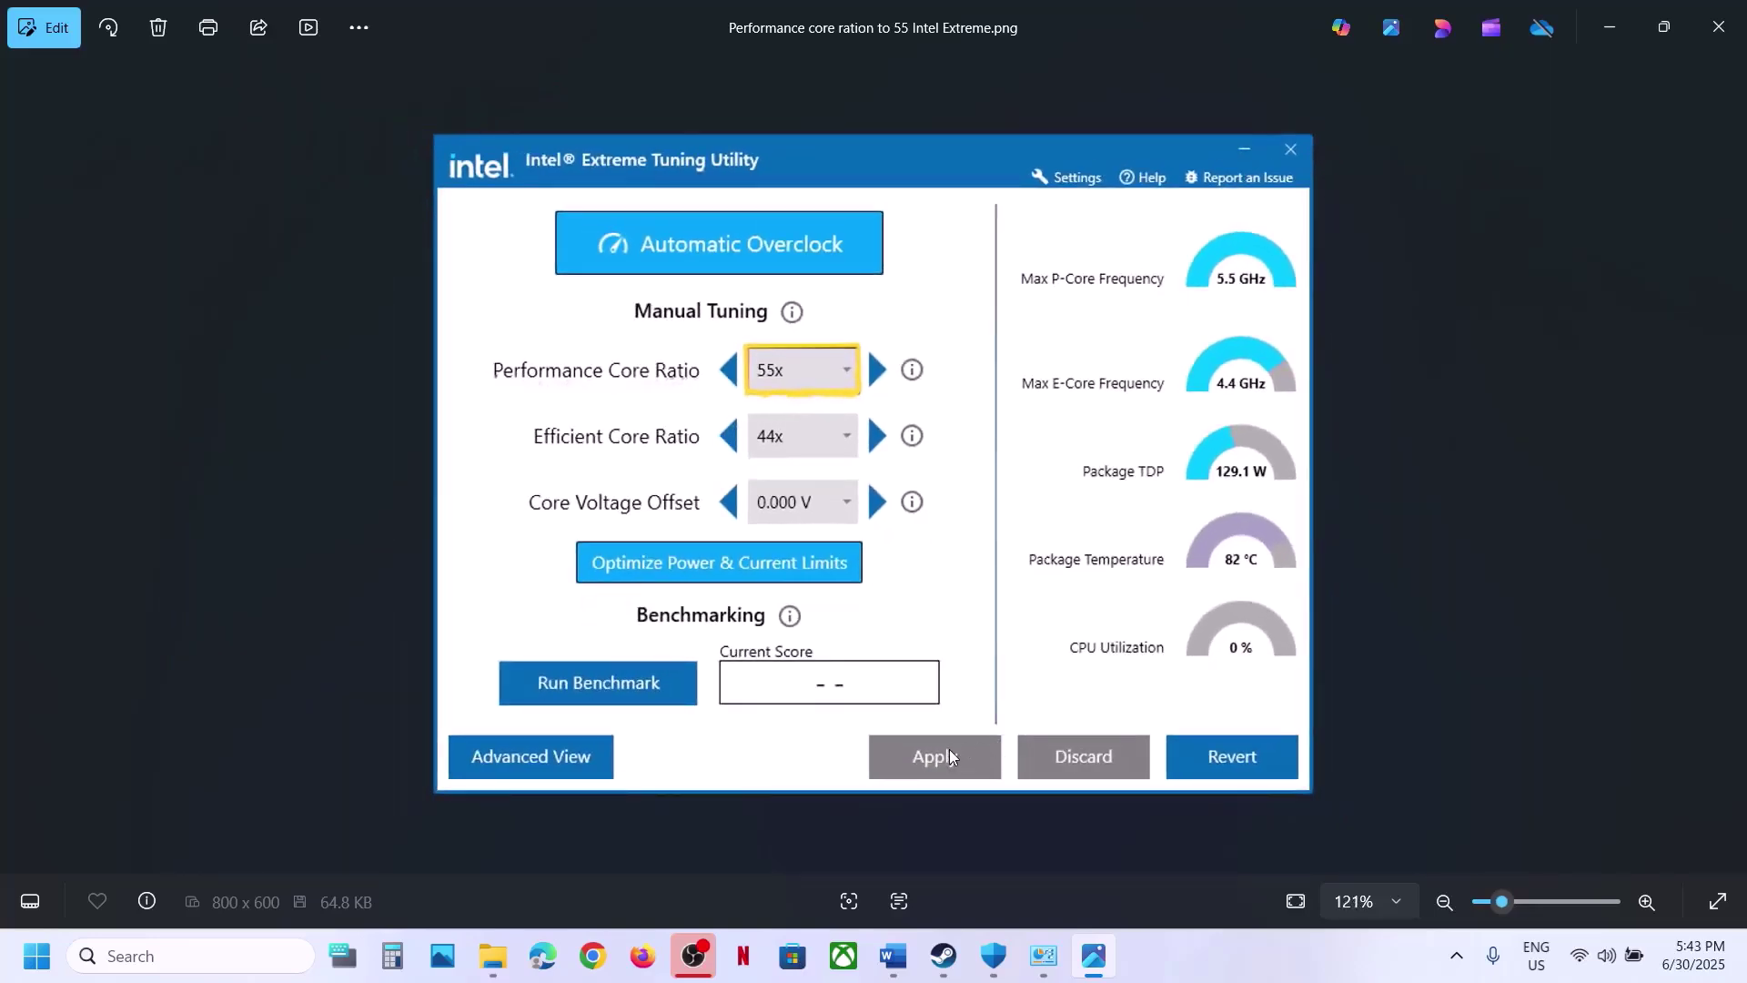
pyautogui.click(1737, 30)
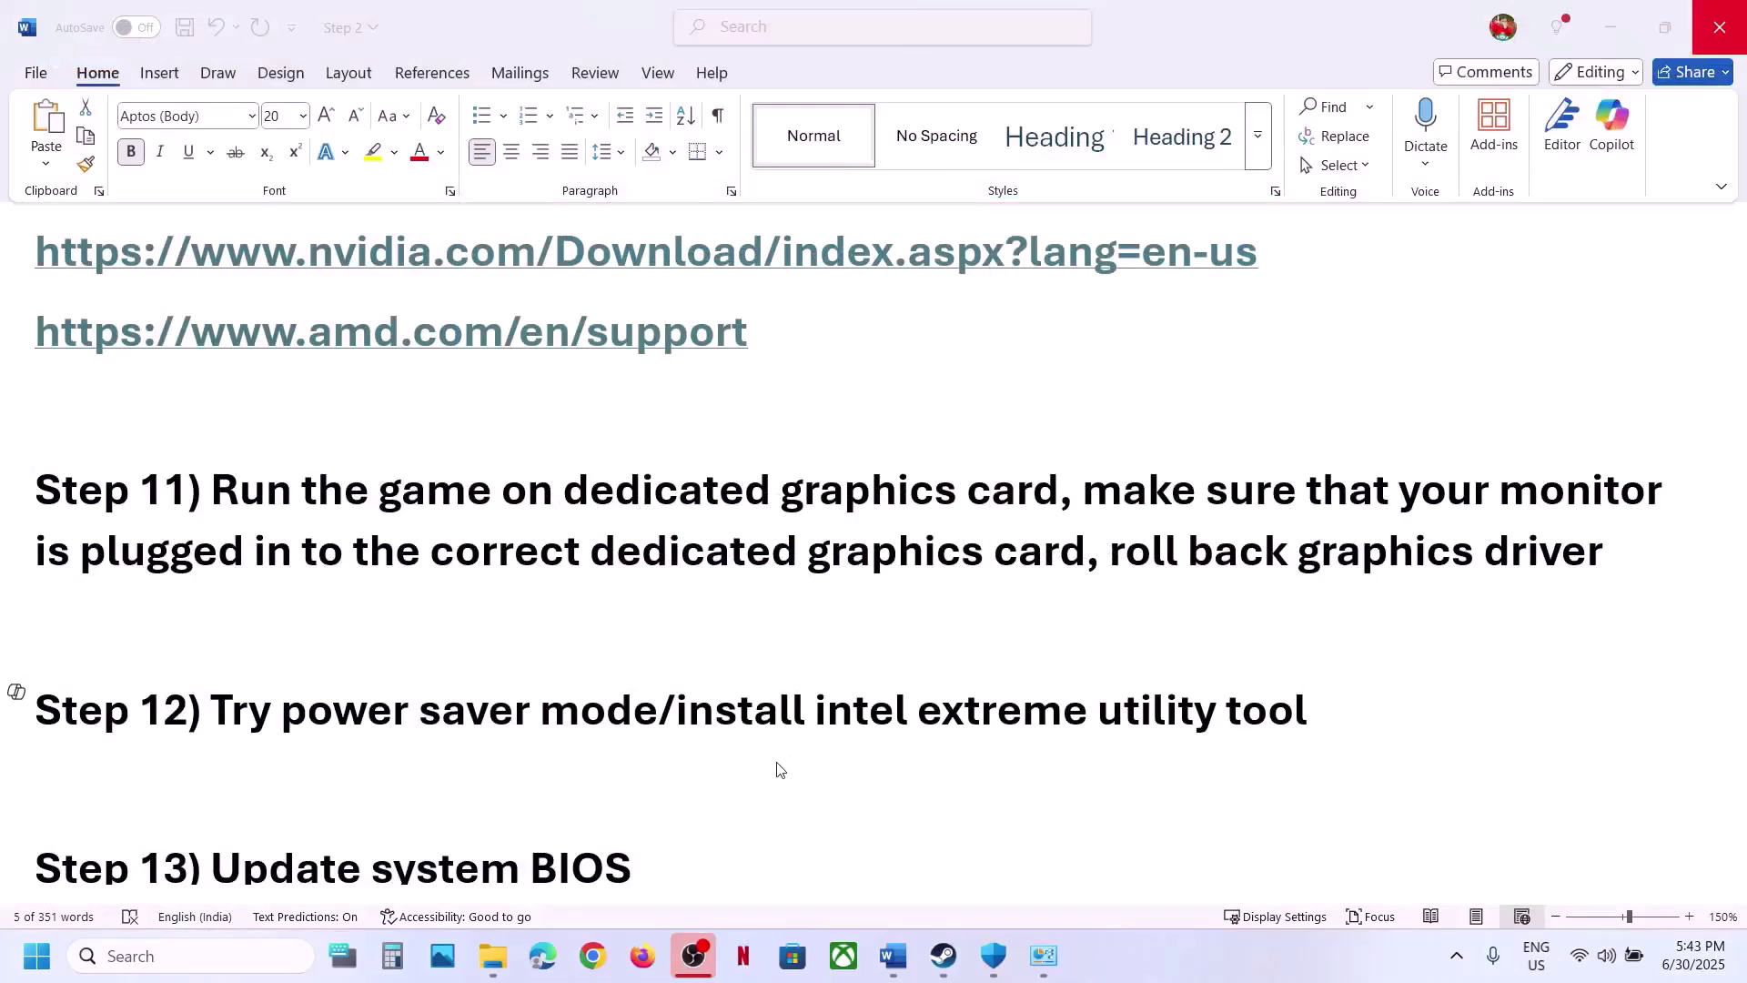
# Select "Update system BIOS" in step 13 of the notes and check the laptop's battery charge in quick settings
pyautogui.scroll(-2, 624, 818)
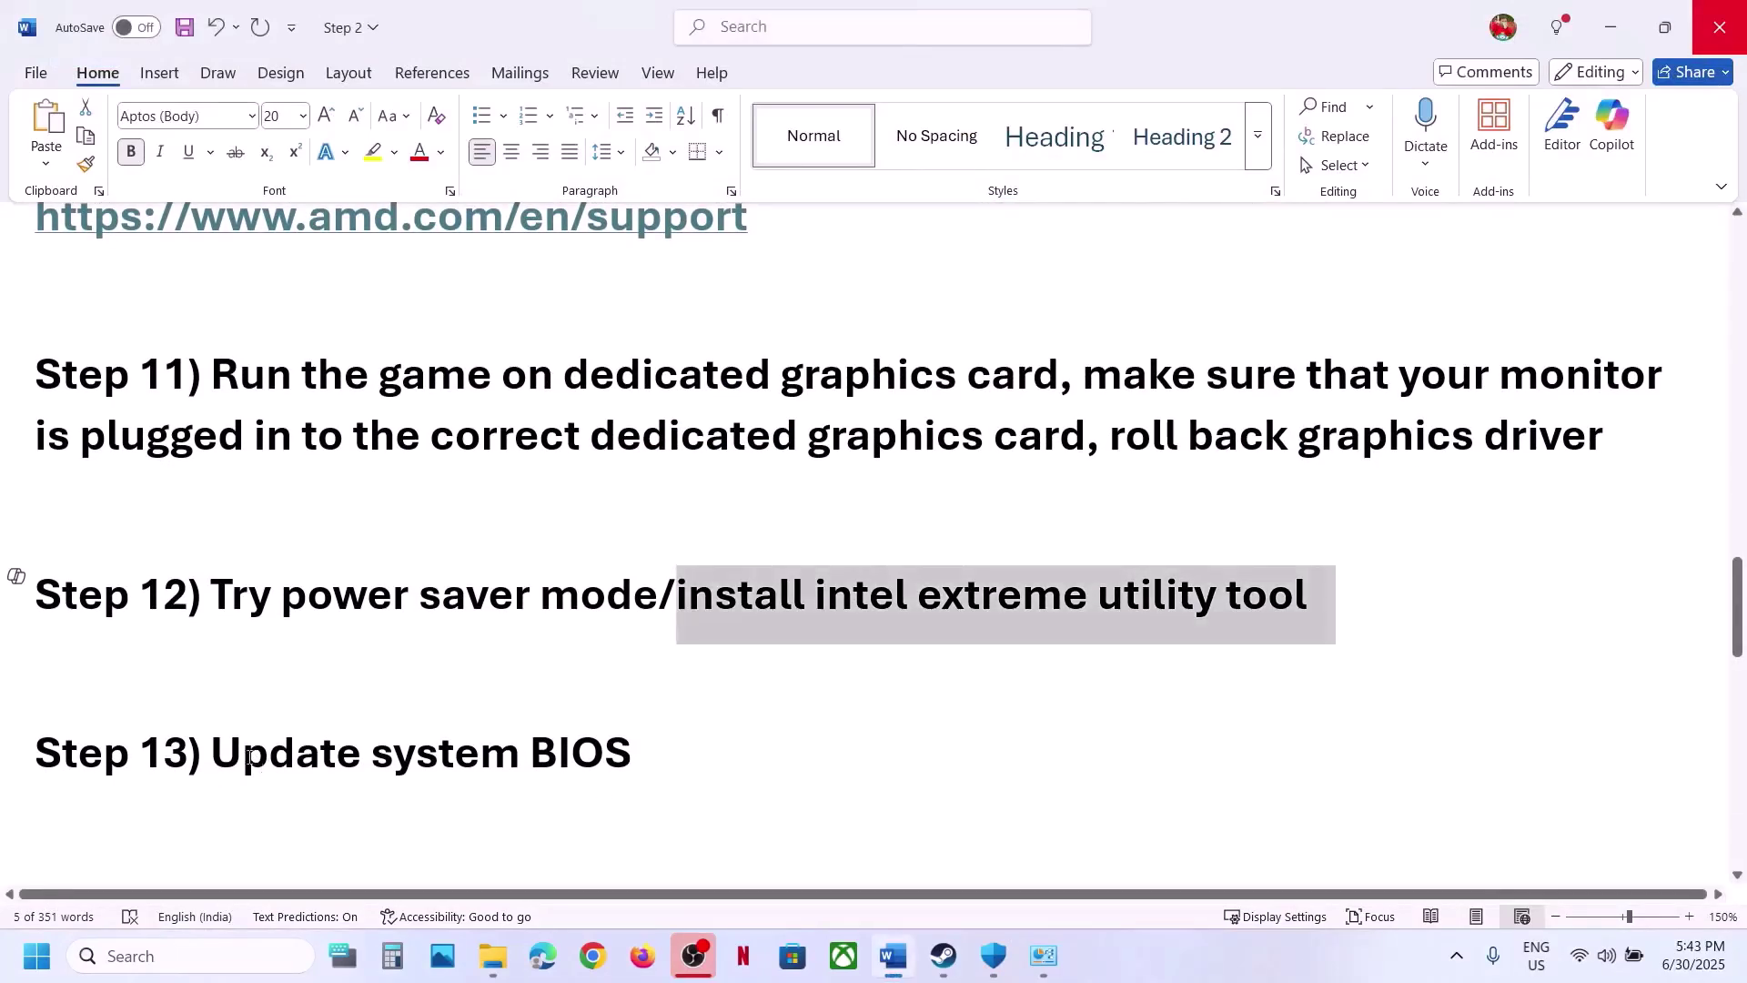
pyautogui.moveTo(219, 757); pyautogui.dragTo(603, 766)
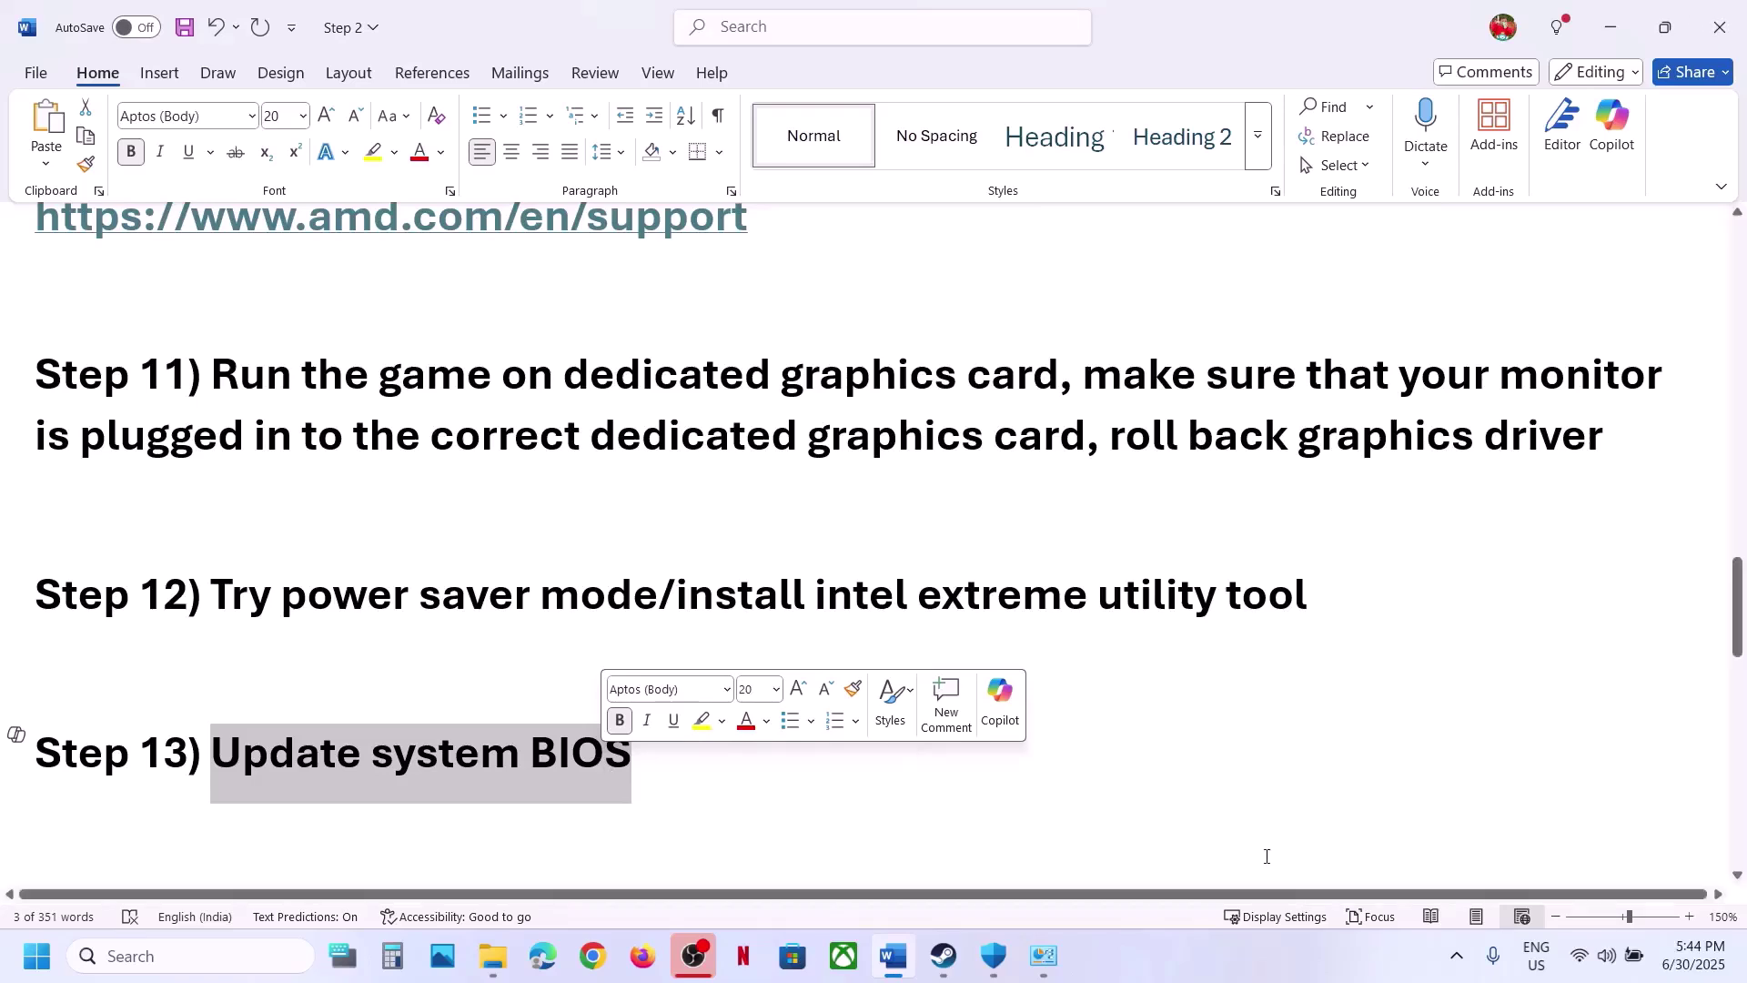
pyautogui.click(1643, 963)
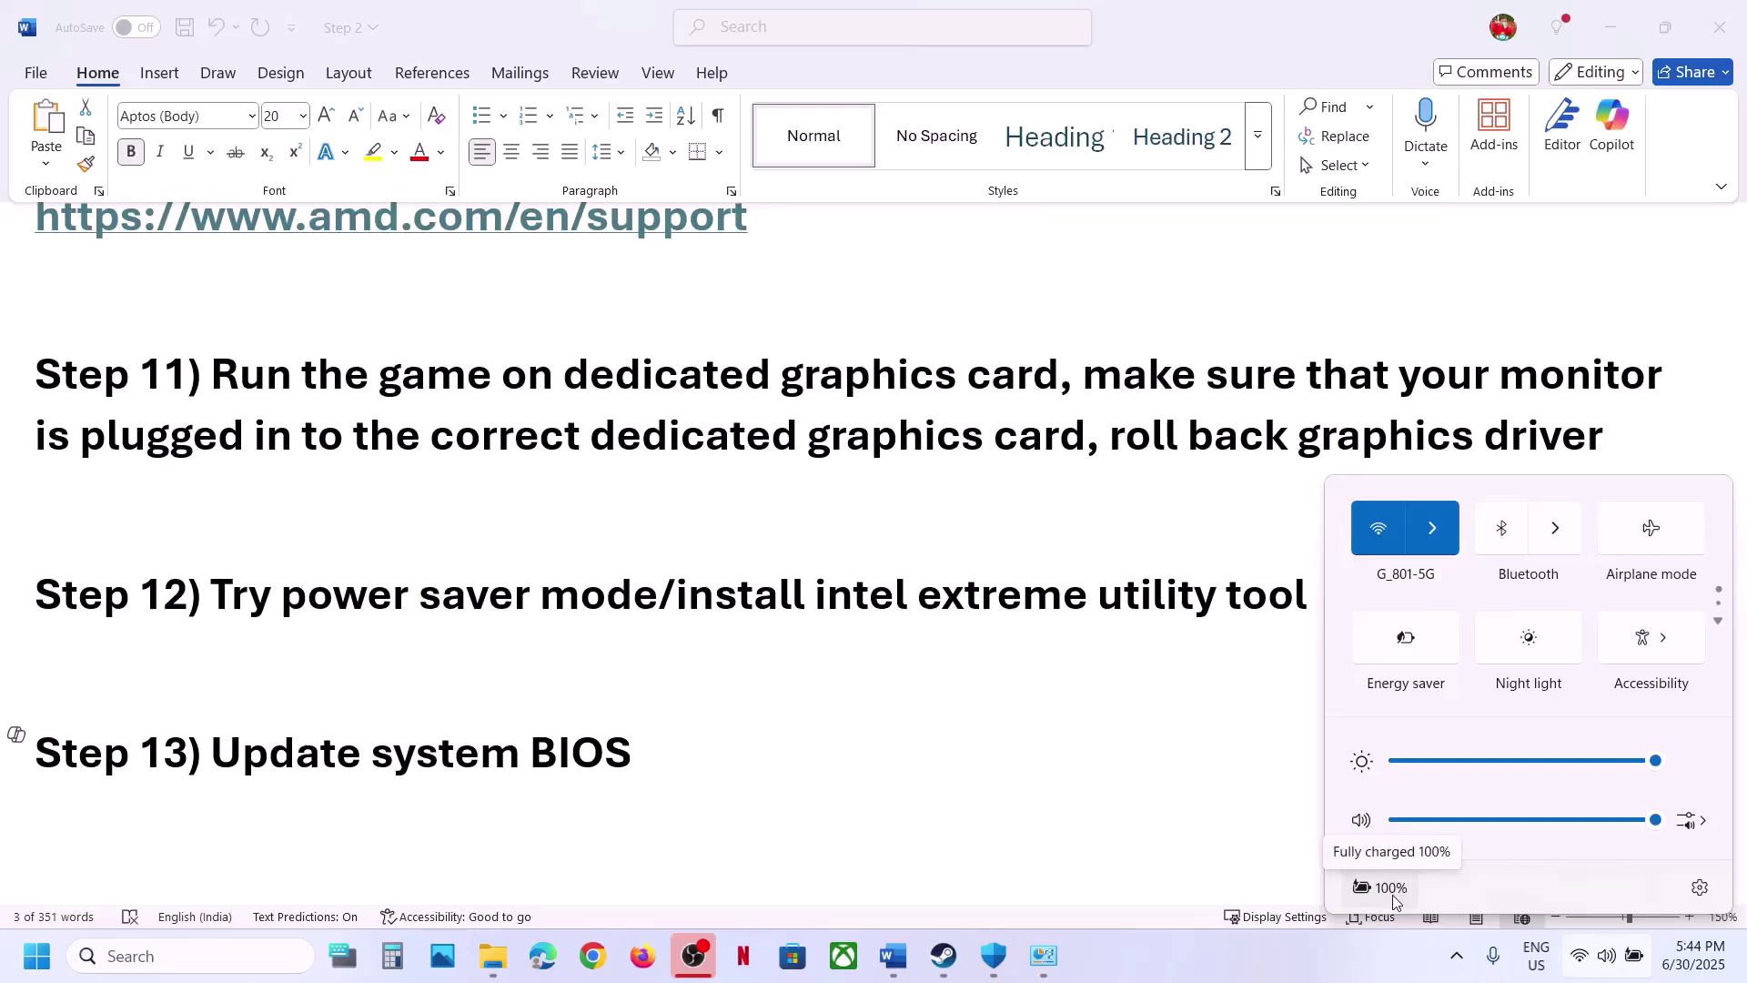
pyautogui.click(713, 807)
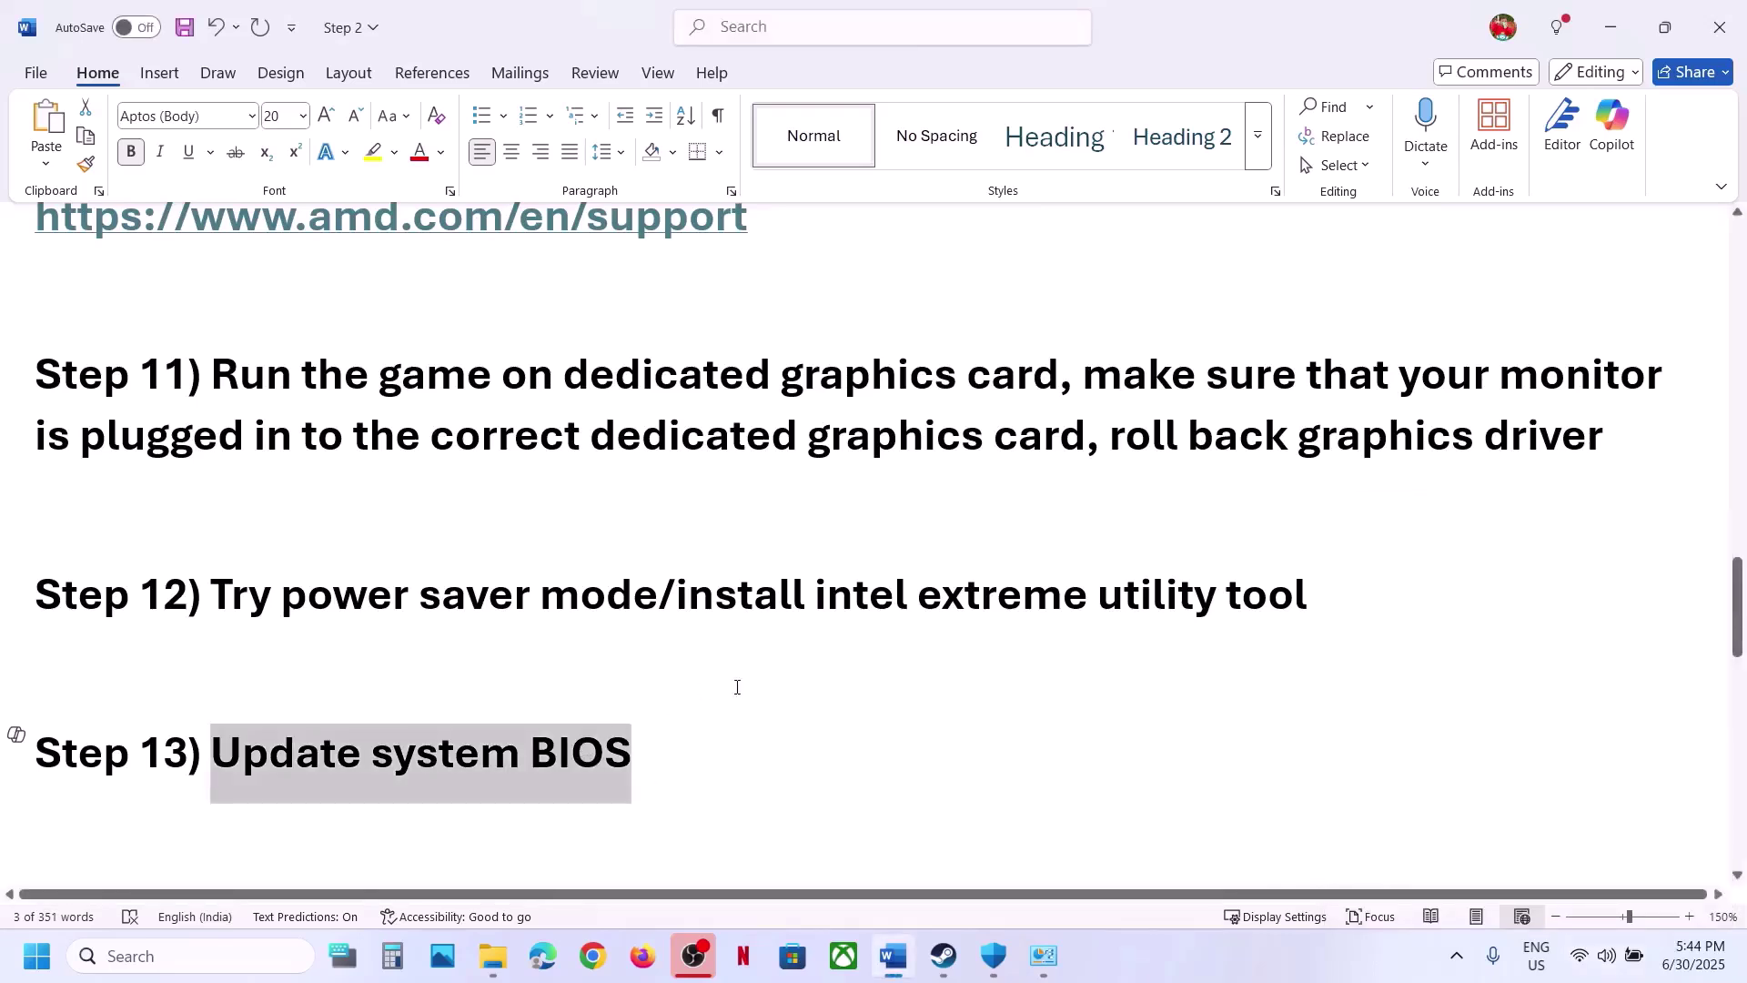
pyautogui.scroll(-4, 737, 687)
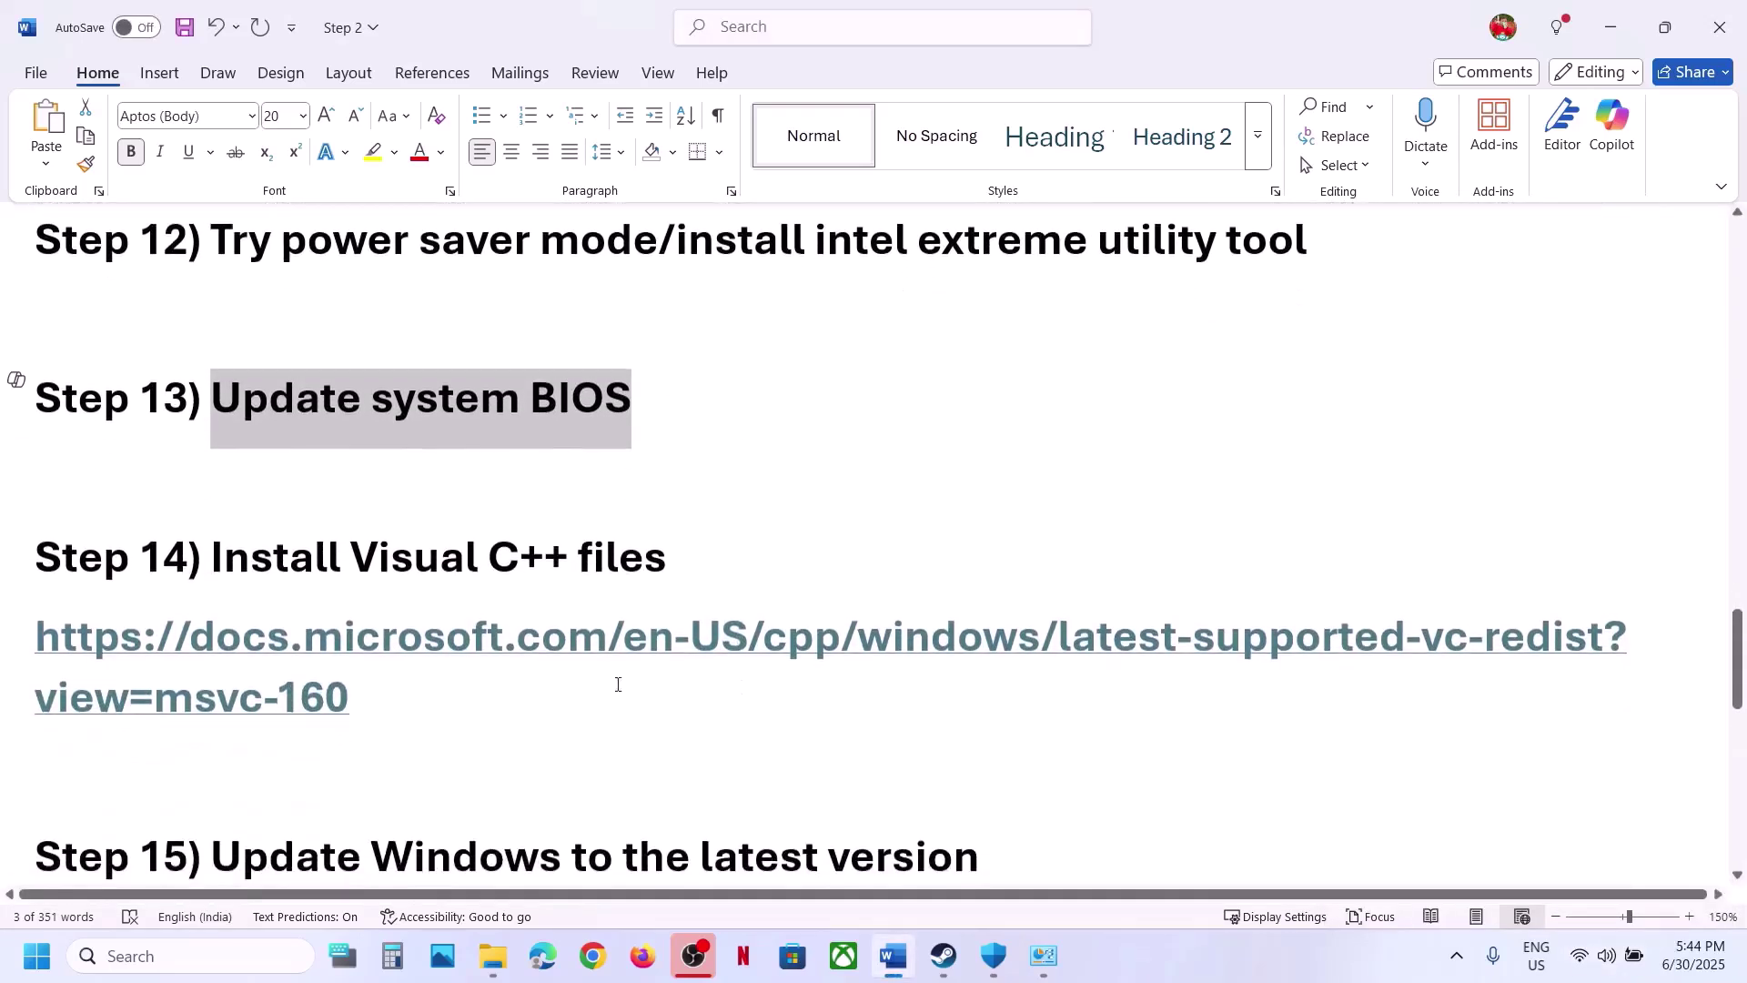
# Copy the Visual C++ link from step 14 of the notes and open it in a new Chrome tab at the latest Redistributable downloads
pyautogui.tripleClick(356, 689)
pyautogui.hotkey('ctrl', 'c')
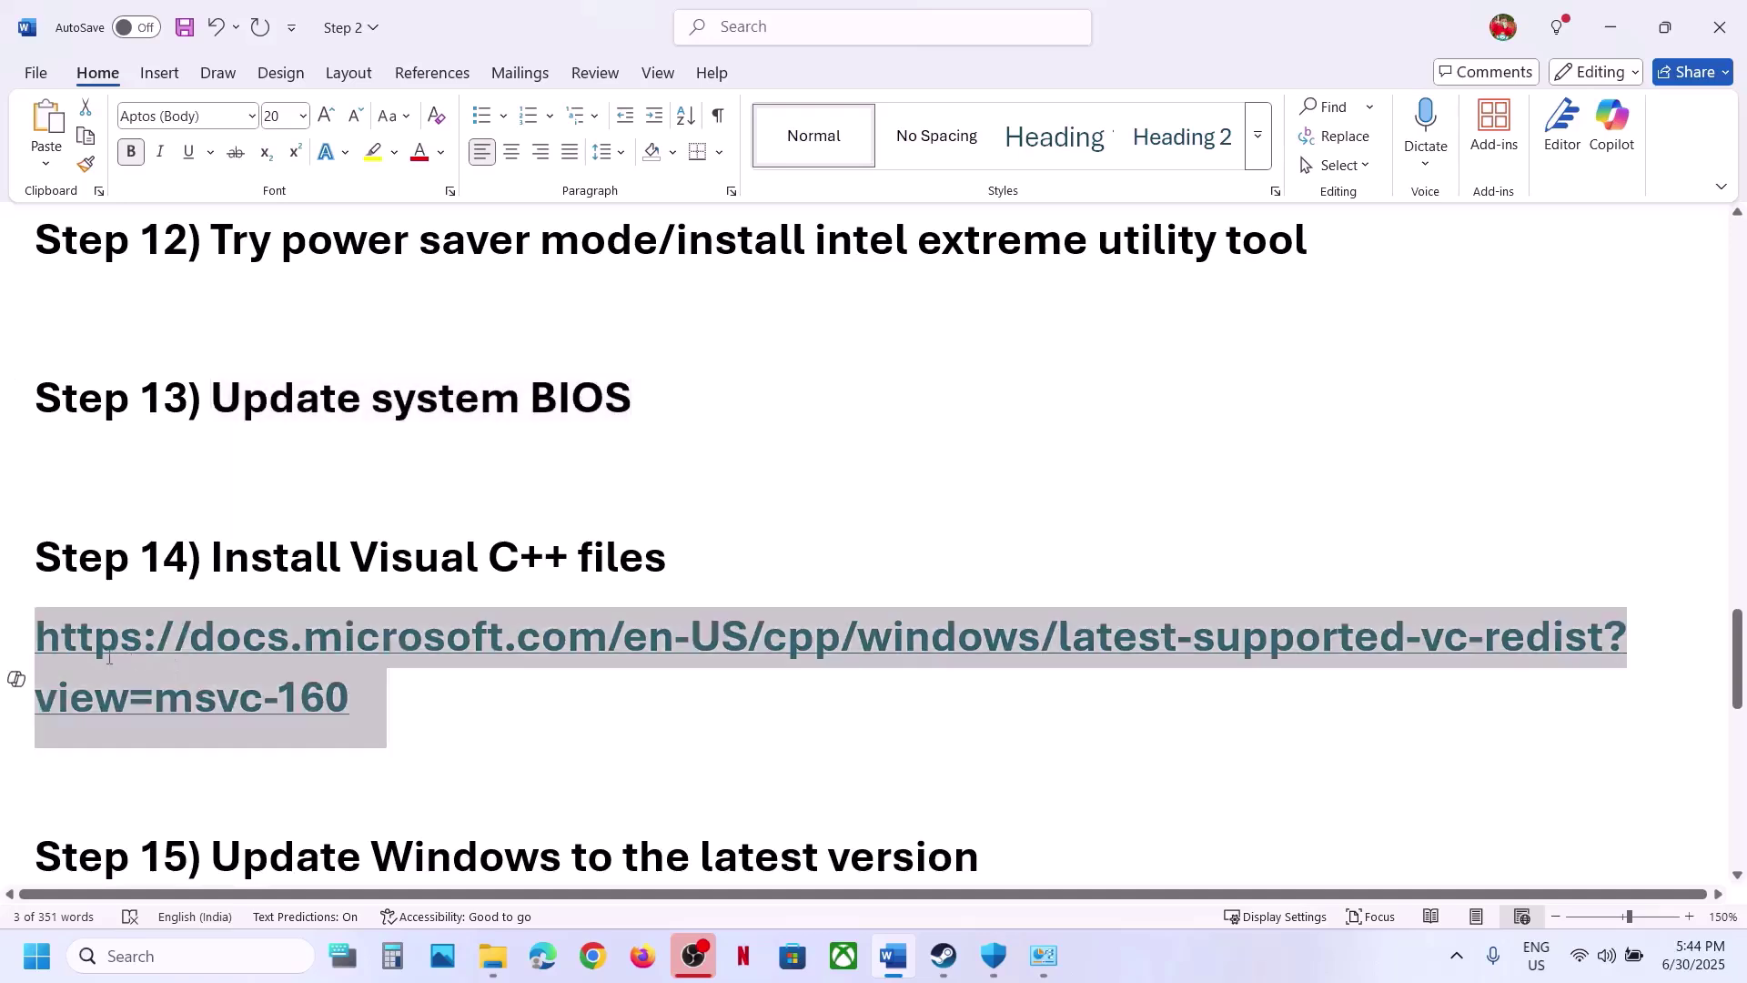
pyautogui.click(593, 953)
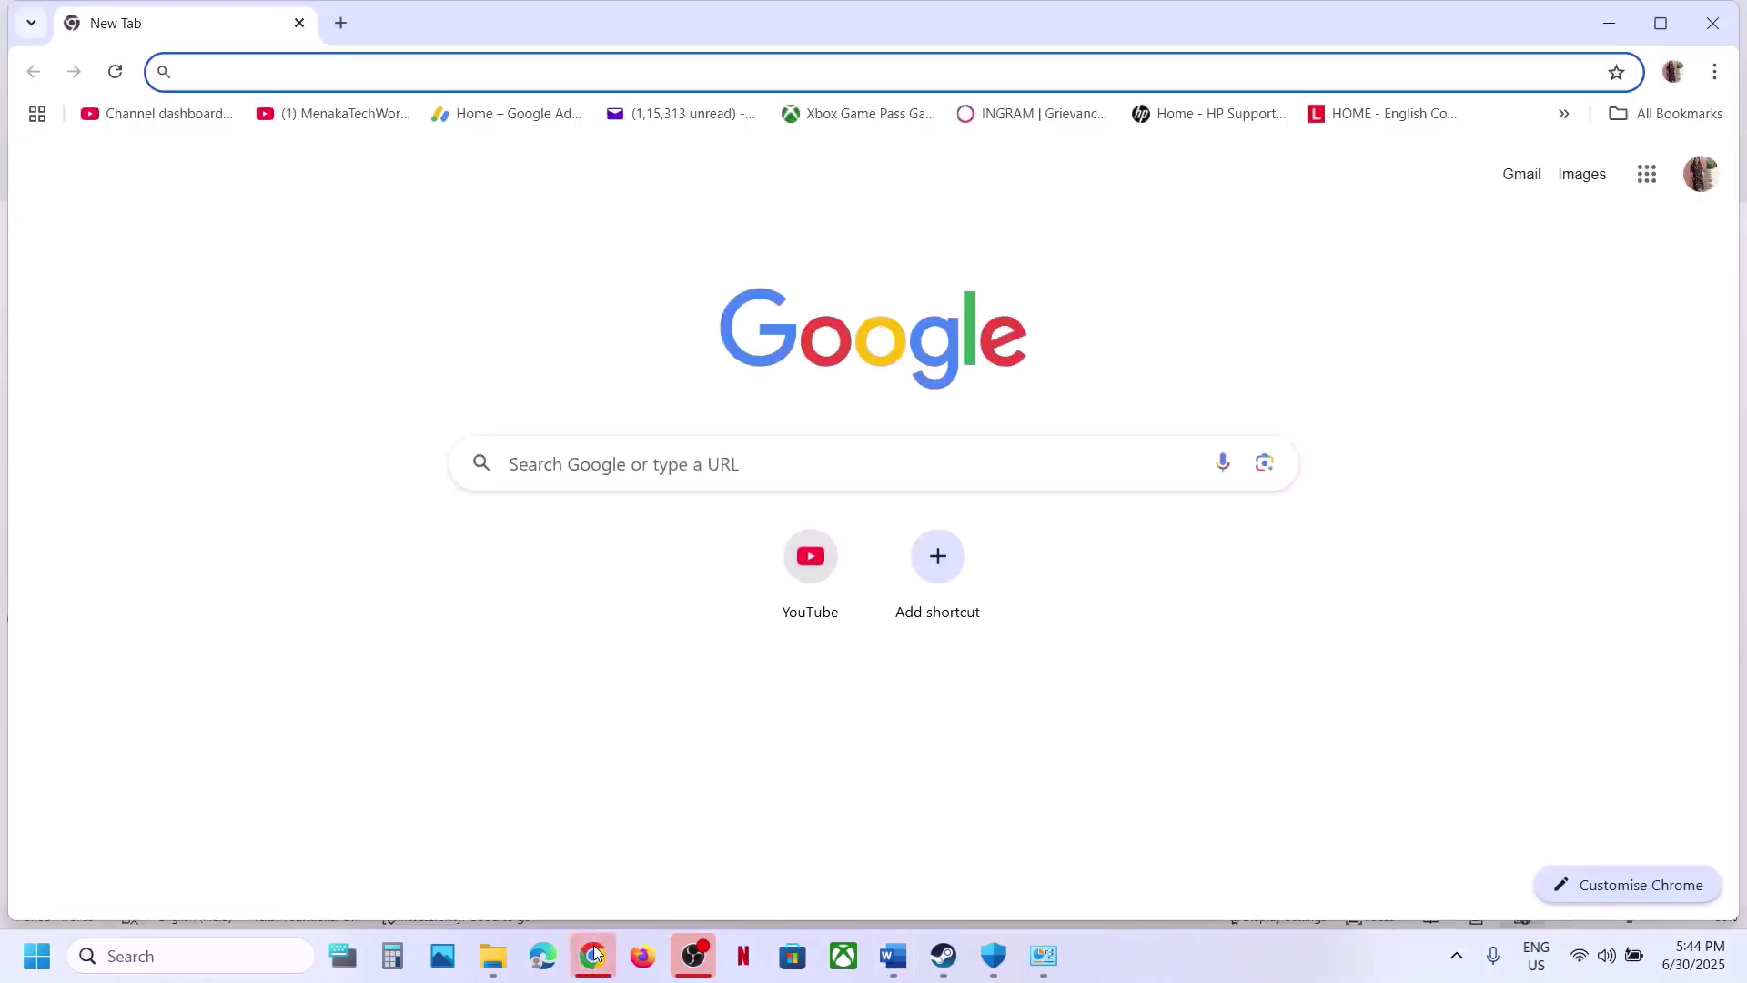
pyautogui.click(344, 21)
pyautogui.hotkey('ctrl', 'v')
pyautogui.press('Return')
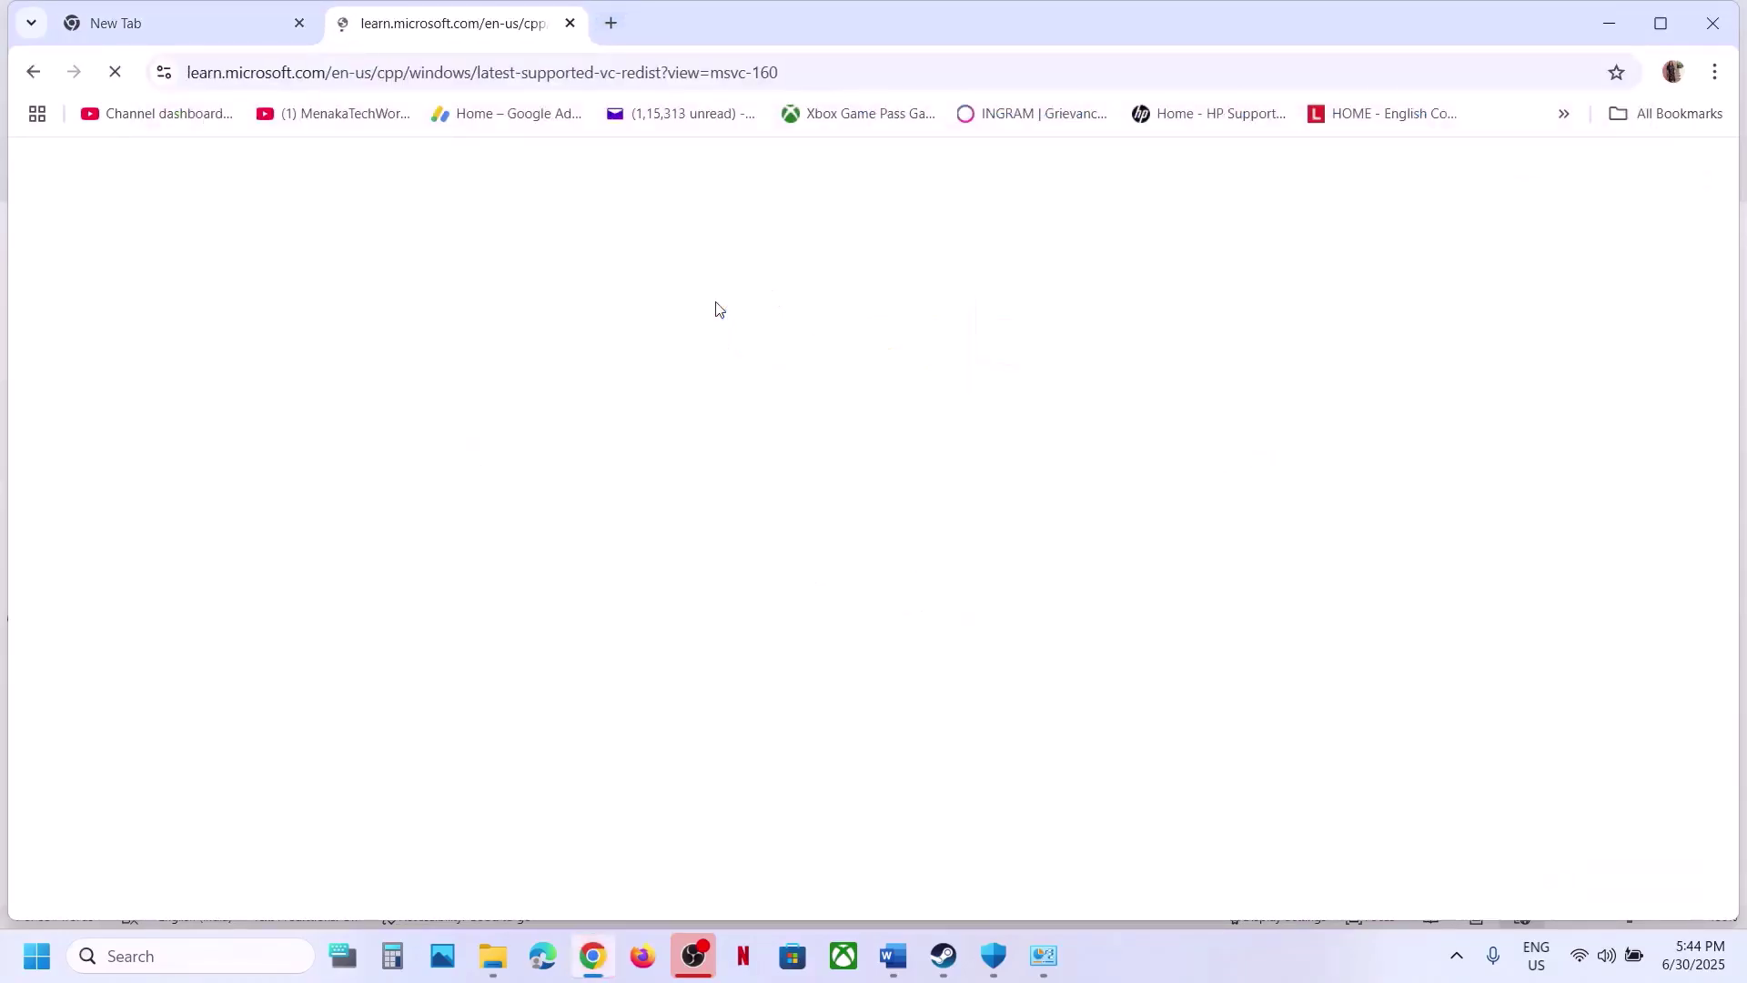
pyautogui.scroll(-4, 769, 474)
pyautogui.scroll(-9, 772, 474)
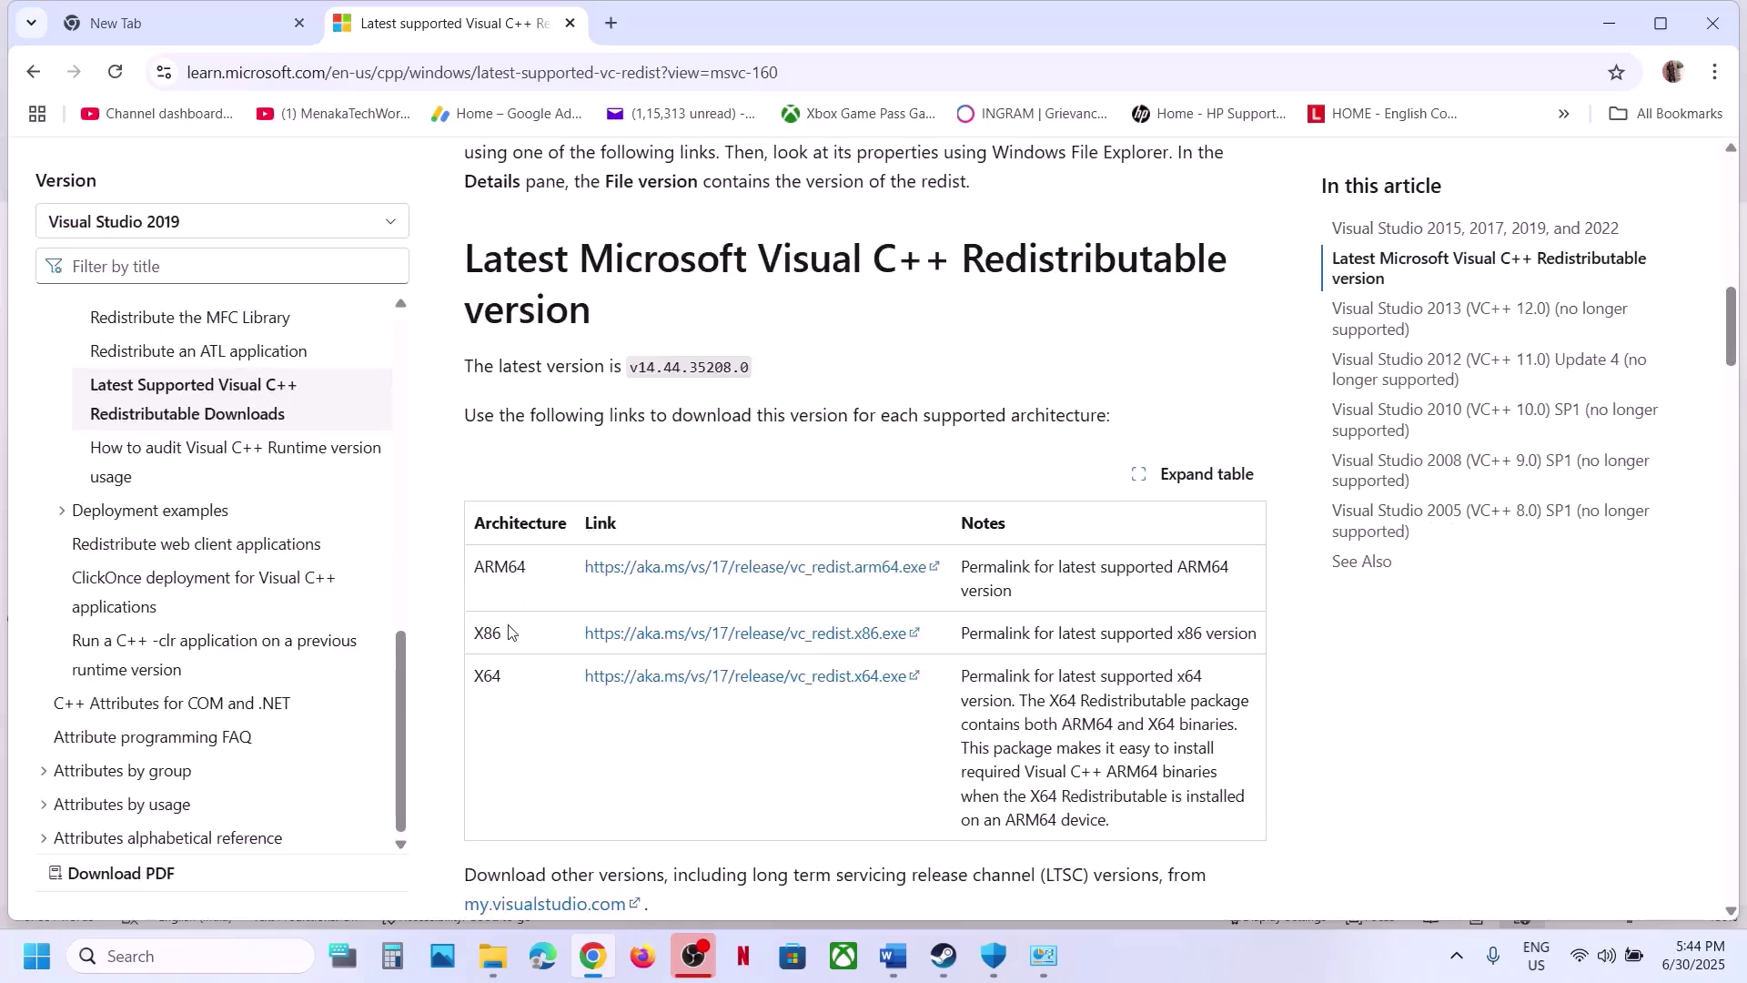
# Download the X86 Visual C++ Redistributable, vc_redist.x86.exe, and run its installation
pyautogui.doubleClick(490, 632)
pyautogui.click(499, 680)
pyautogui.click(730, 634)
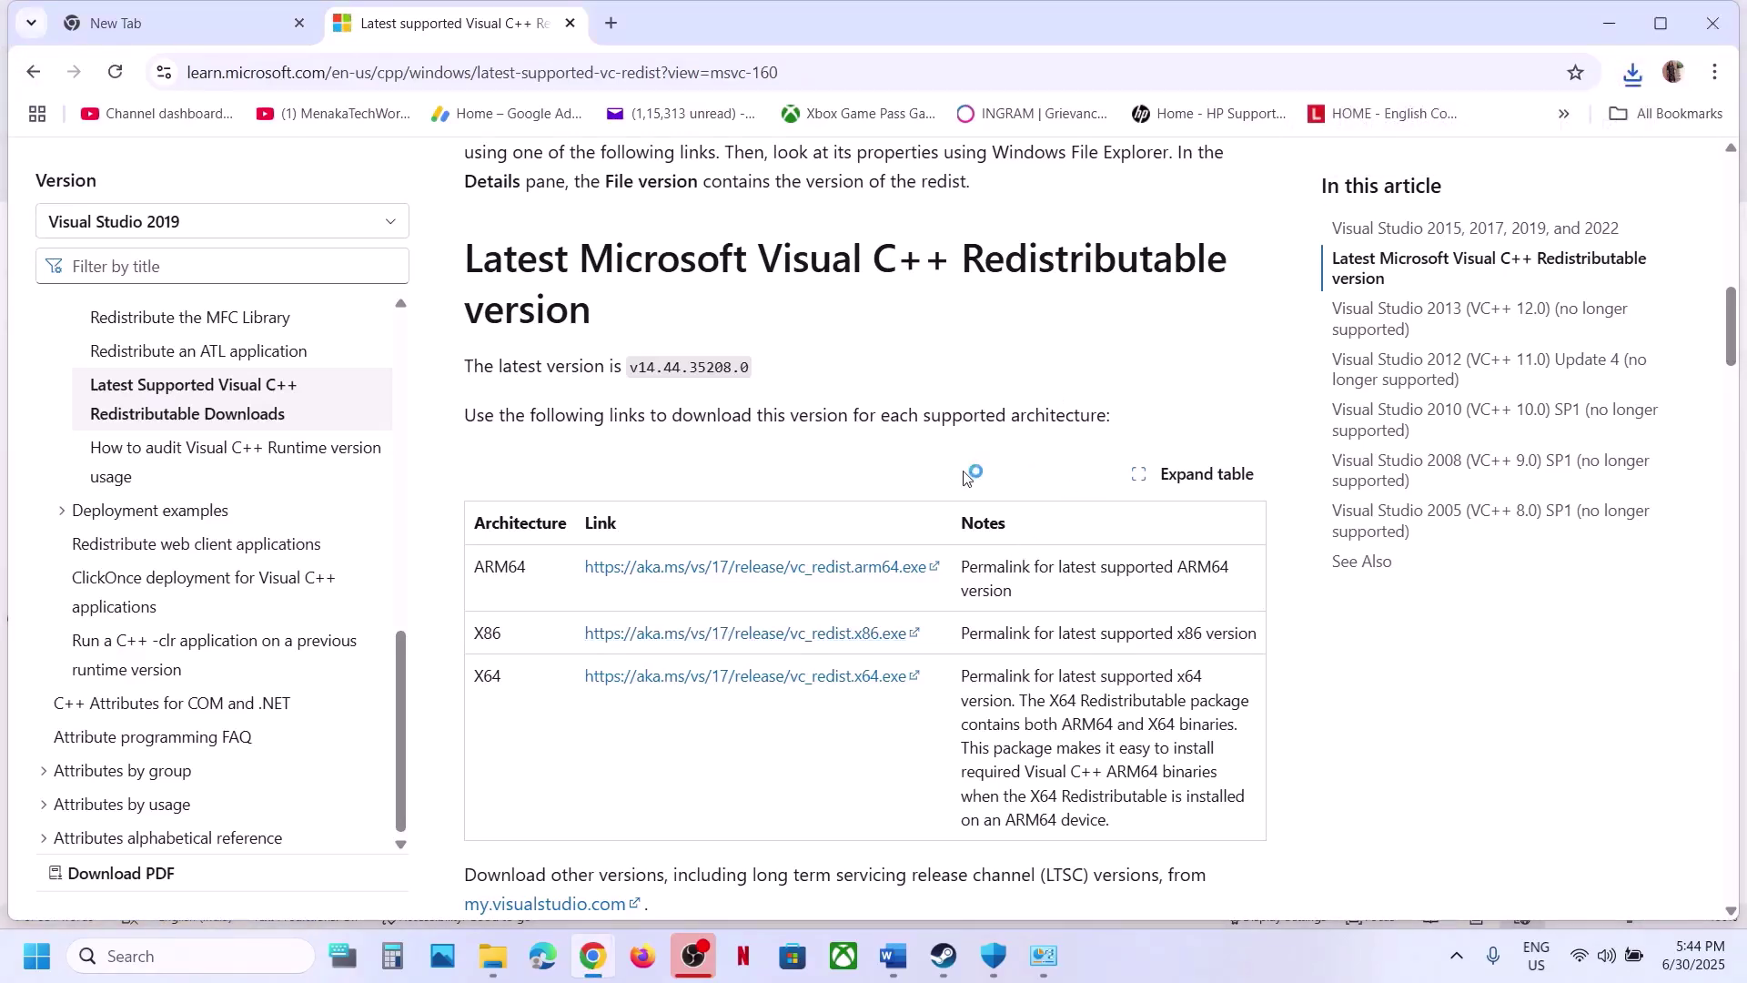
pyautogui.click(899, 600)
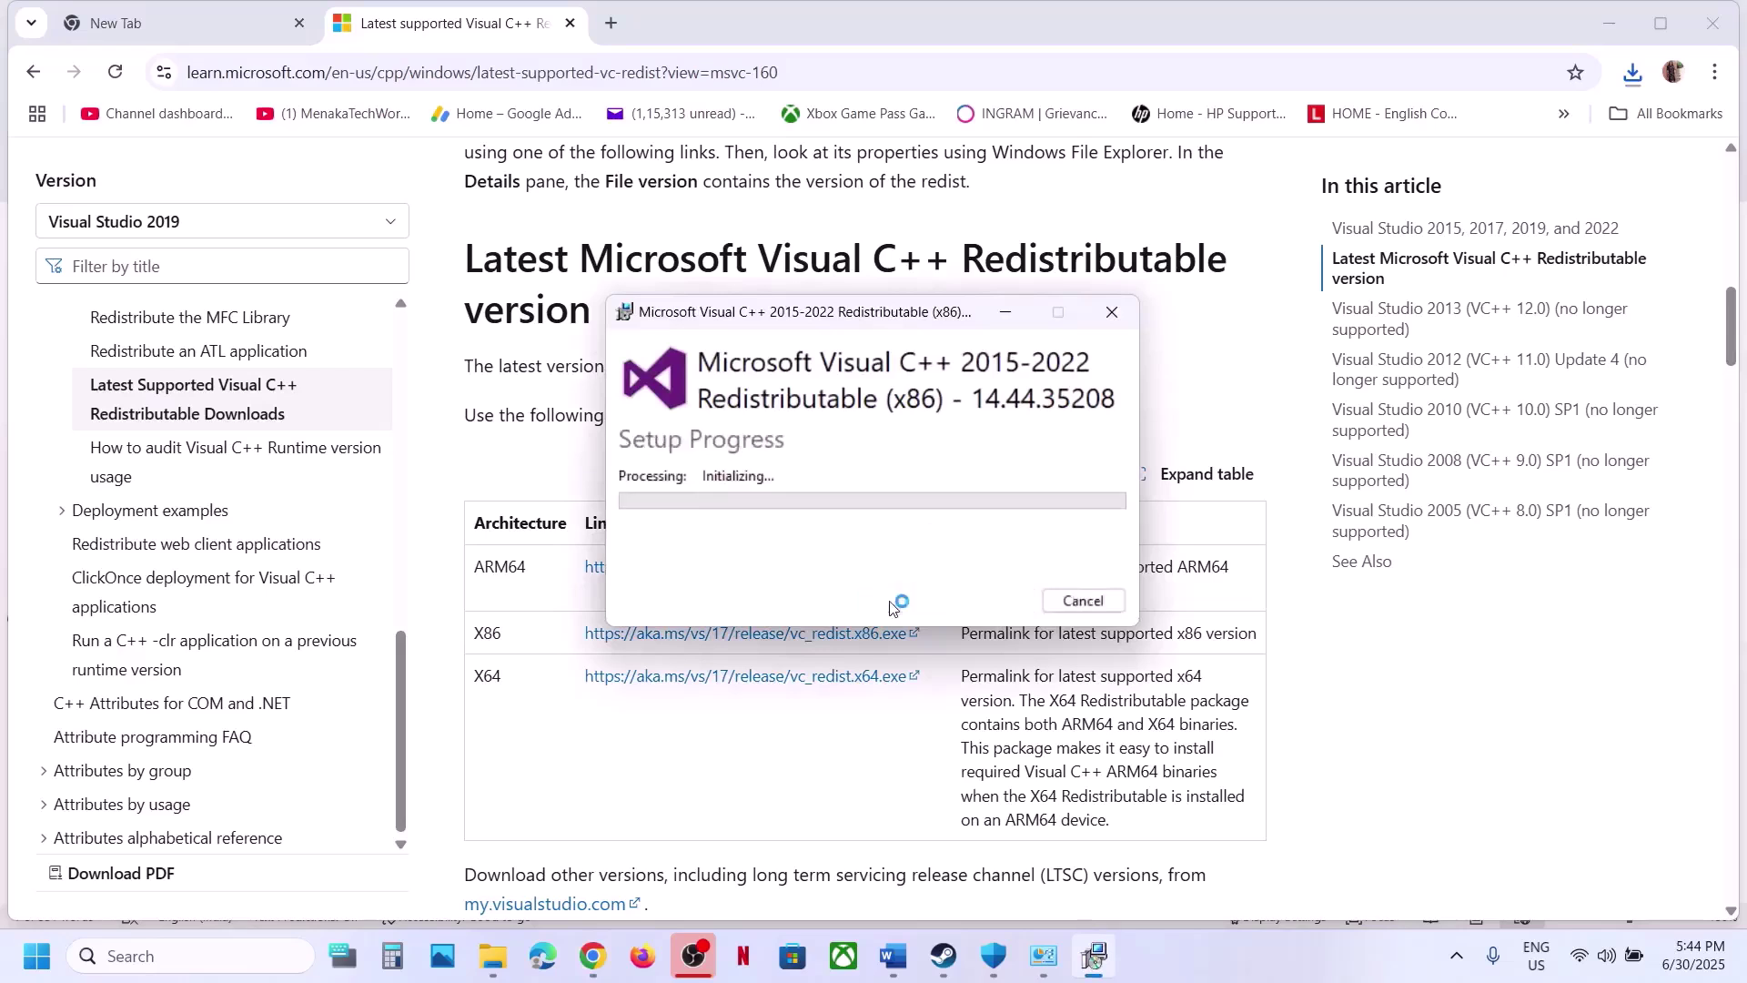
pyautogui.click(797, 649)
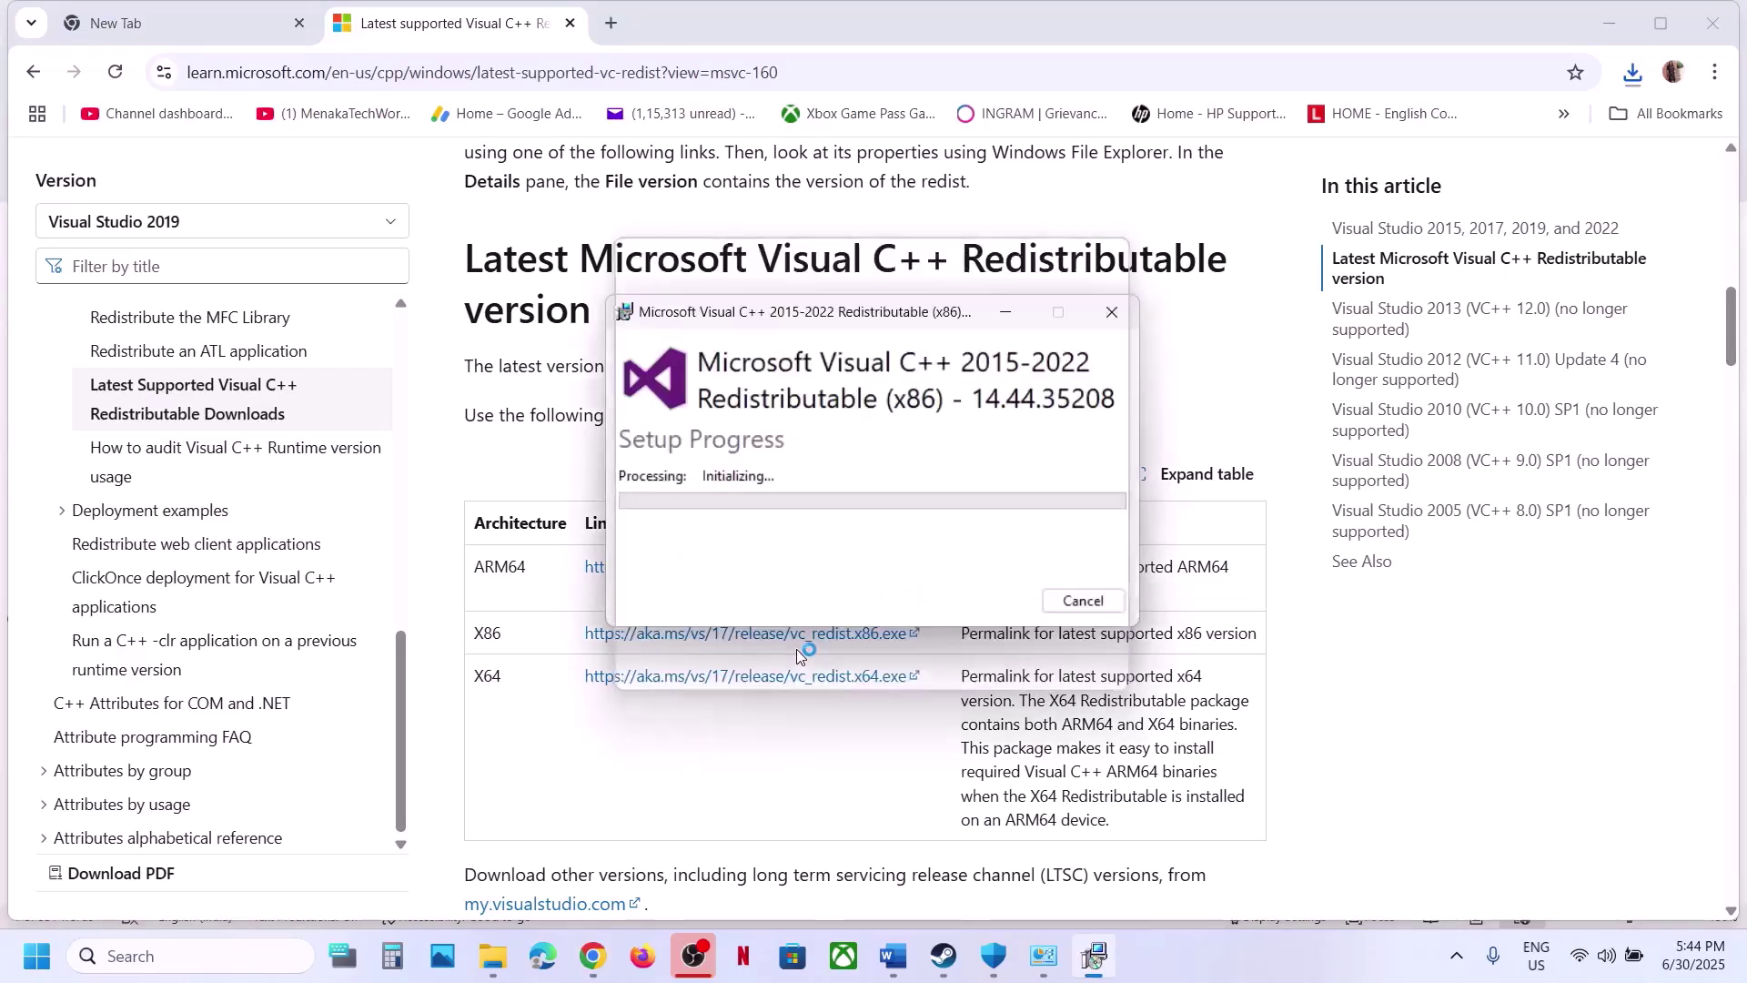
# Download the X64 Visual C++ Redistributable, vc_redist.x64.exe, and run its installation
pyautogui.doubleClick(488, 676)
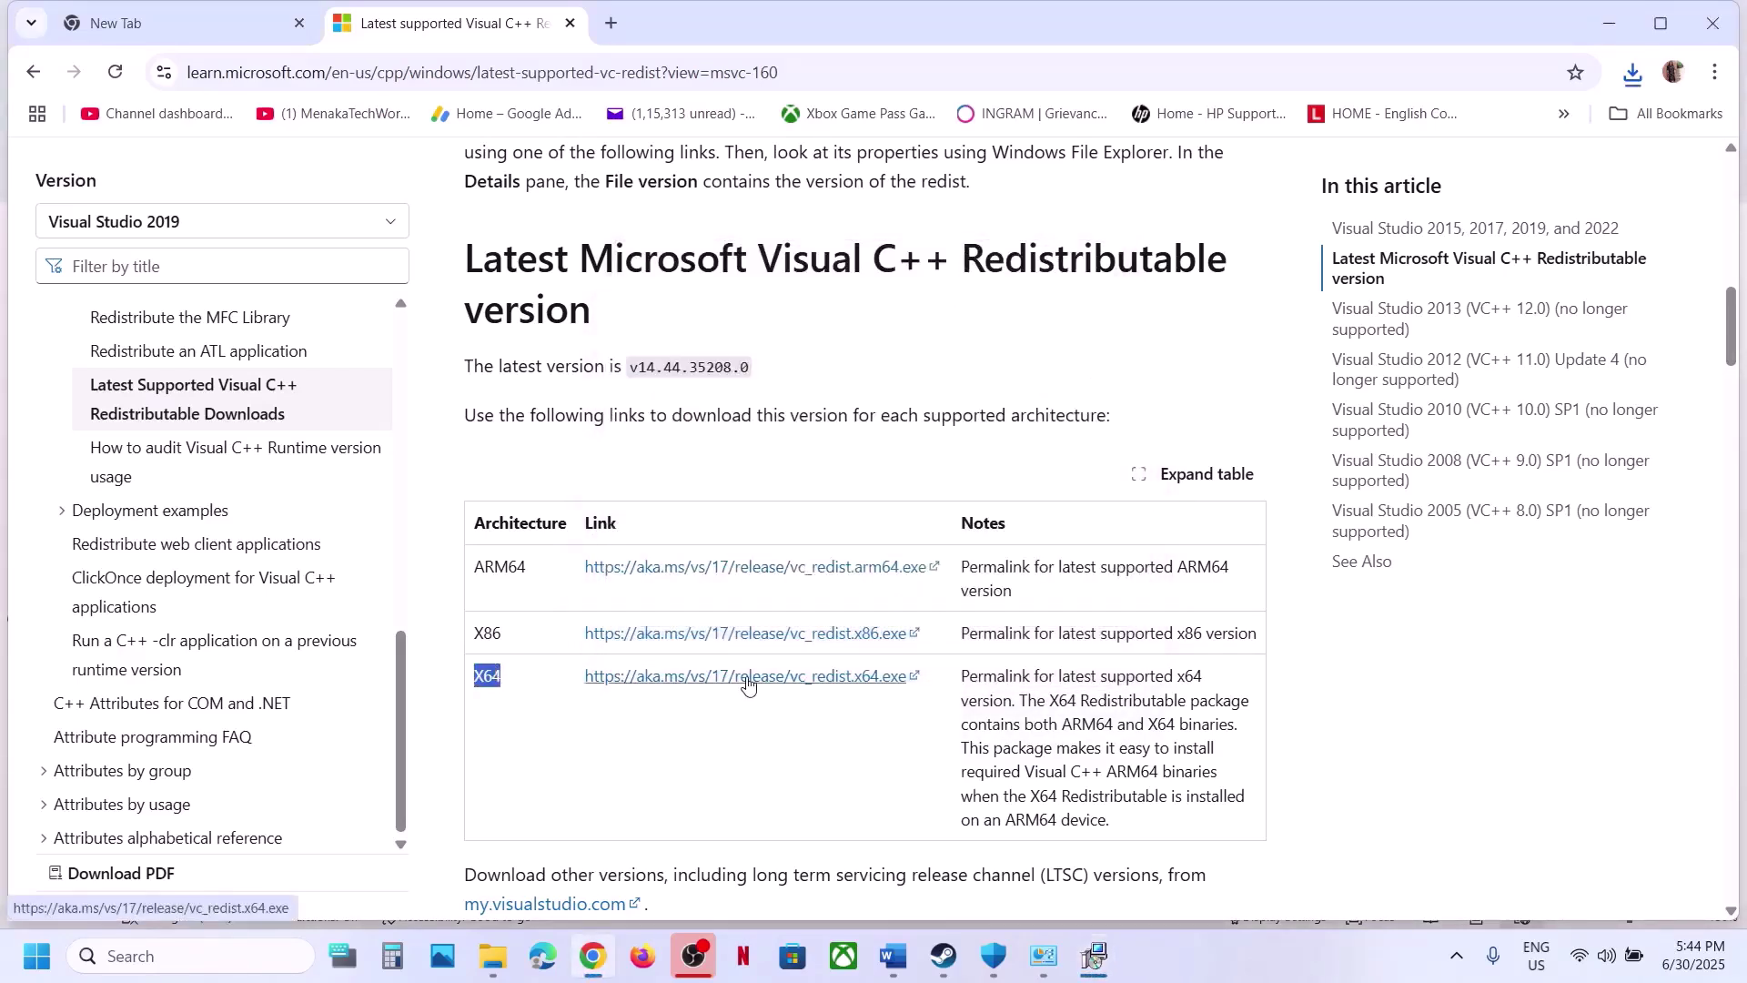
pyautogui.click(1633, 77)
pyautogui.click(996, 378)
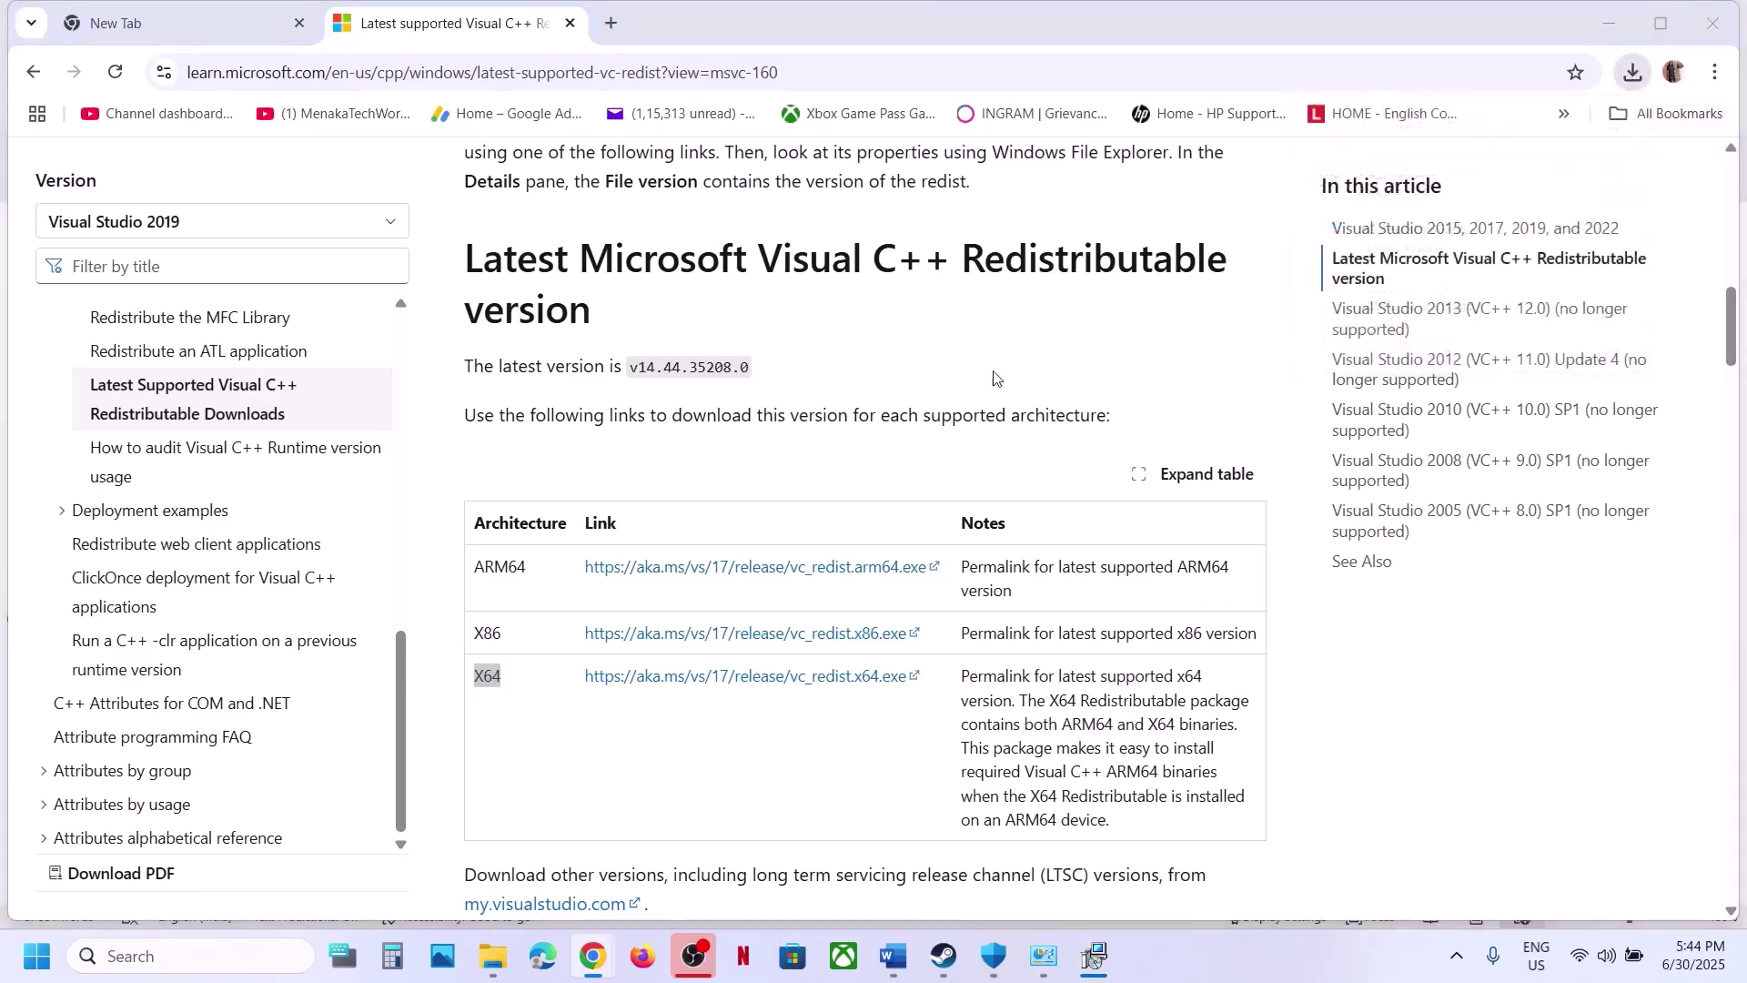
pyautogui.click(884, 600)
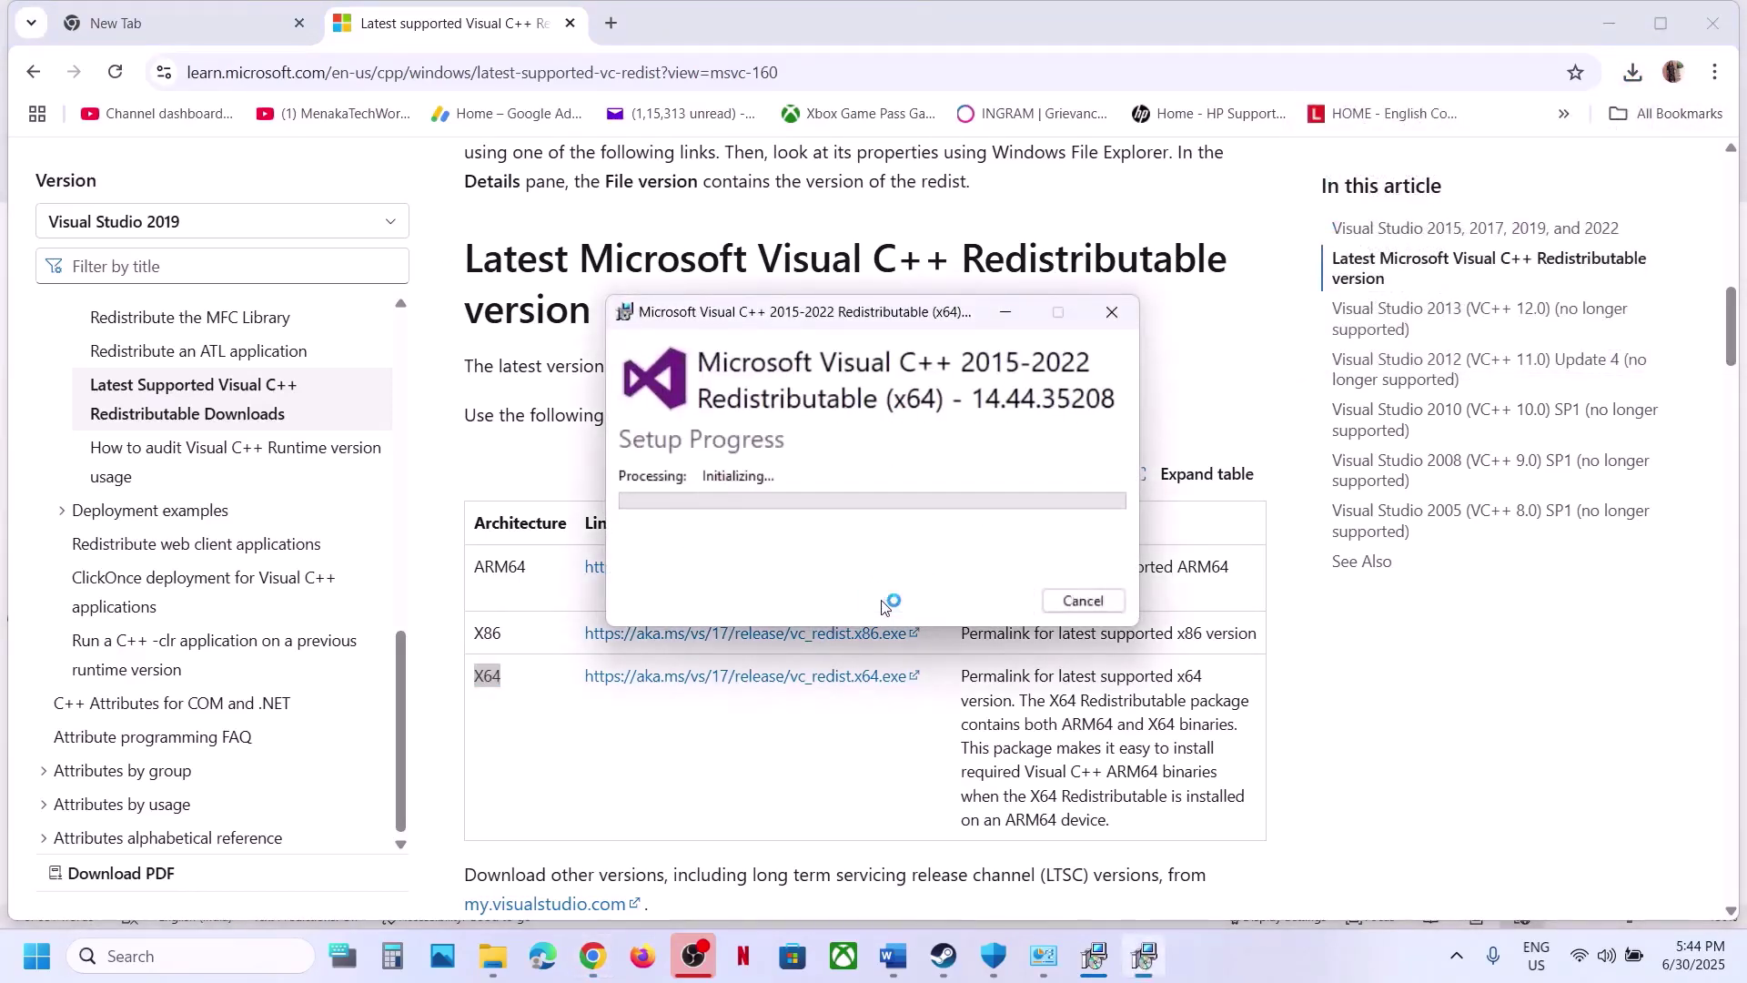
pyautogui.click(769, 644)
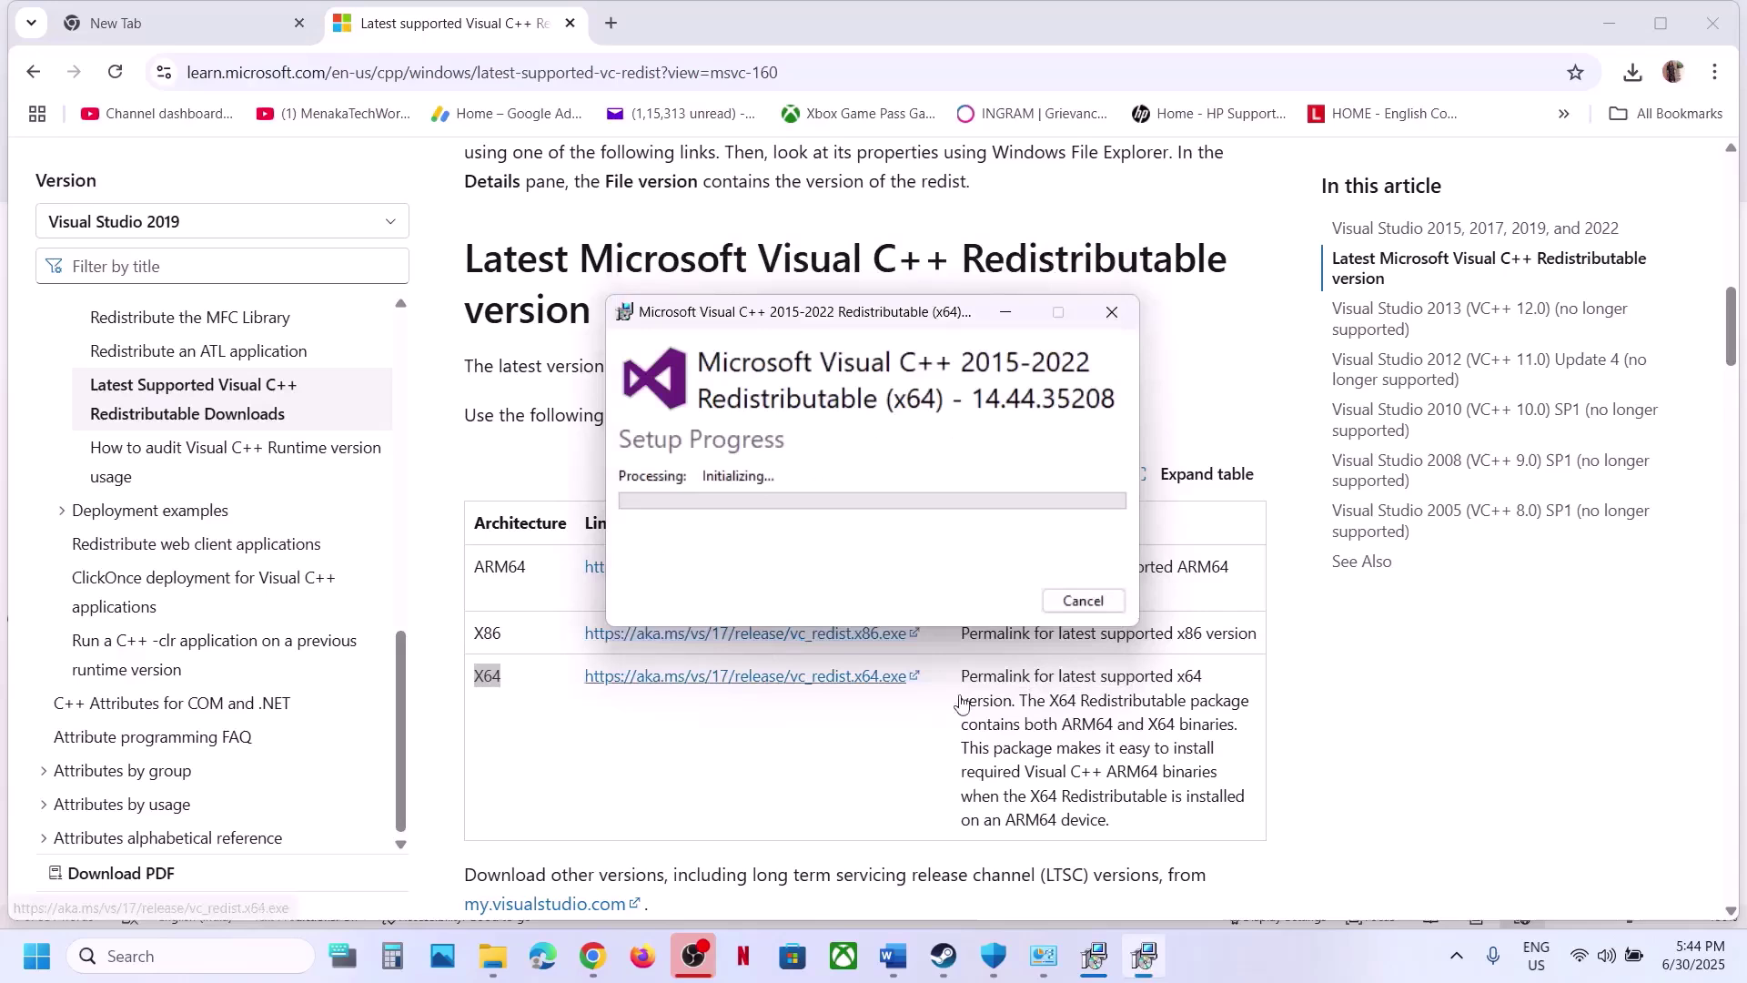
# Move the x86 setup window clear of the x64 one and close both Redistributable setup windows
pyautogui.click(1100, 955)
pyautogui.moveTo(946, 314); pyautogui.dragTo(1442, 329)
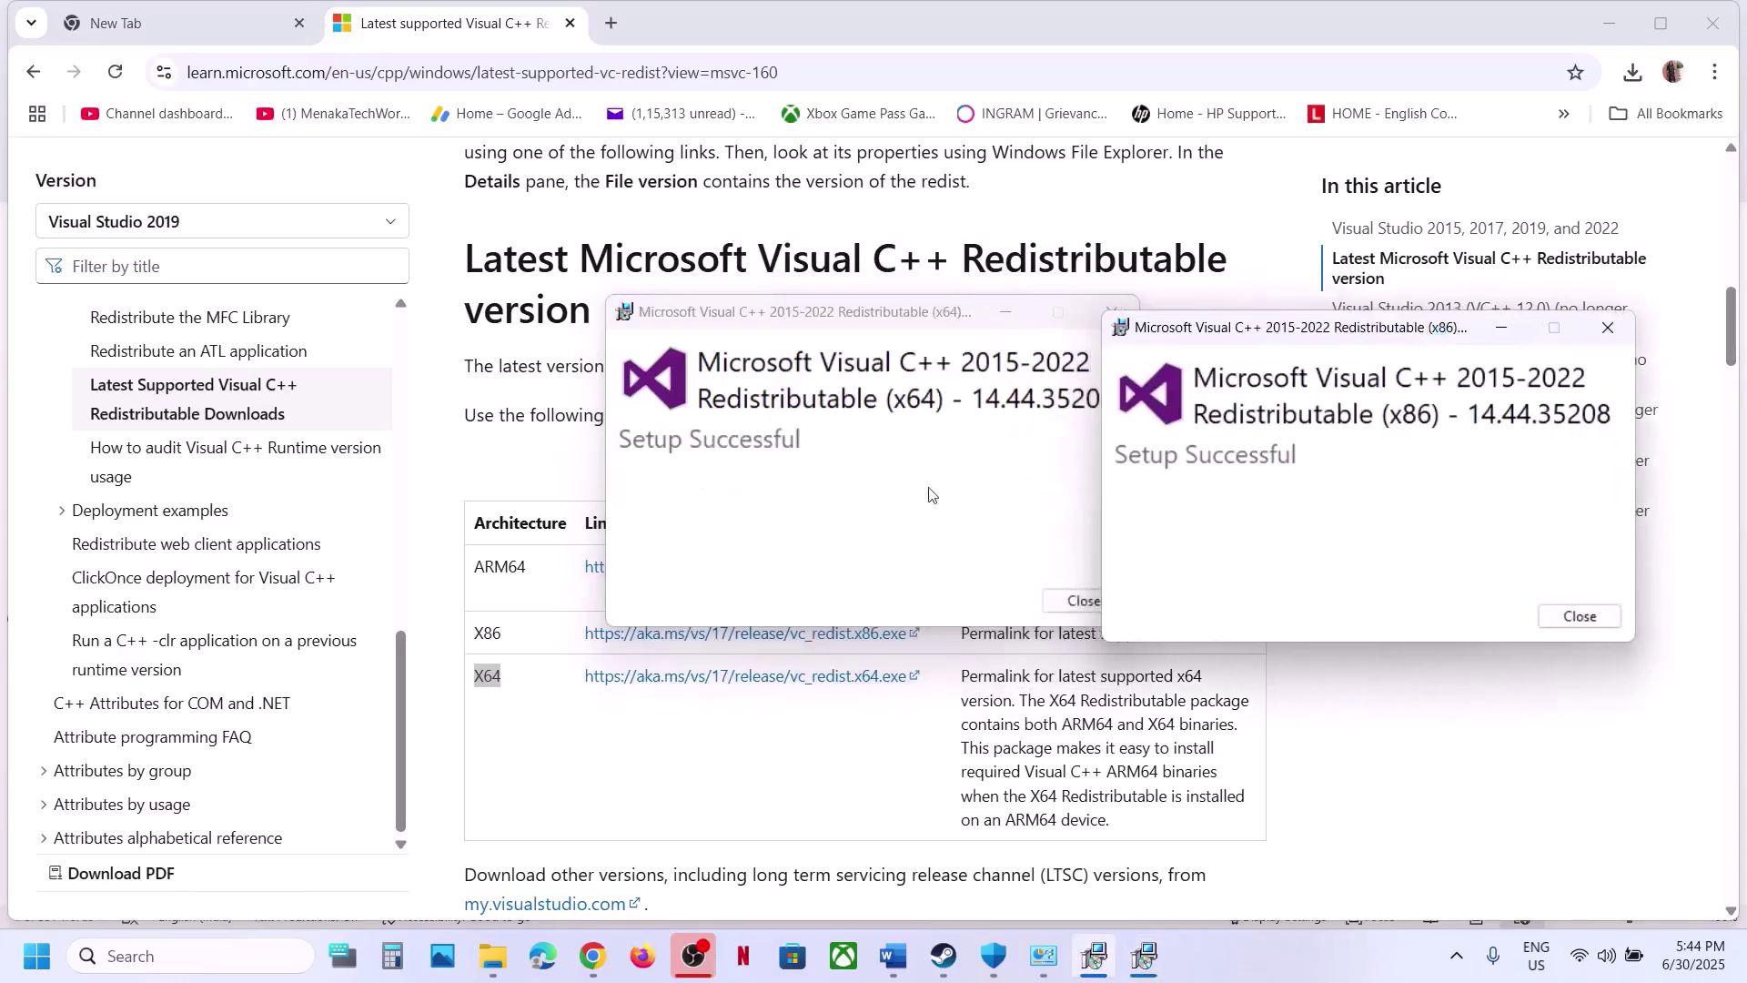
pyautogui.click(1081, 601)
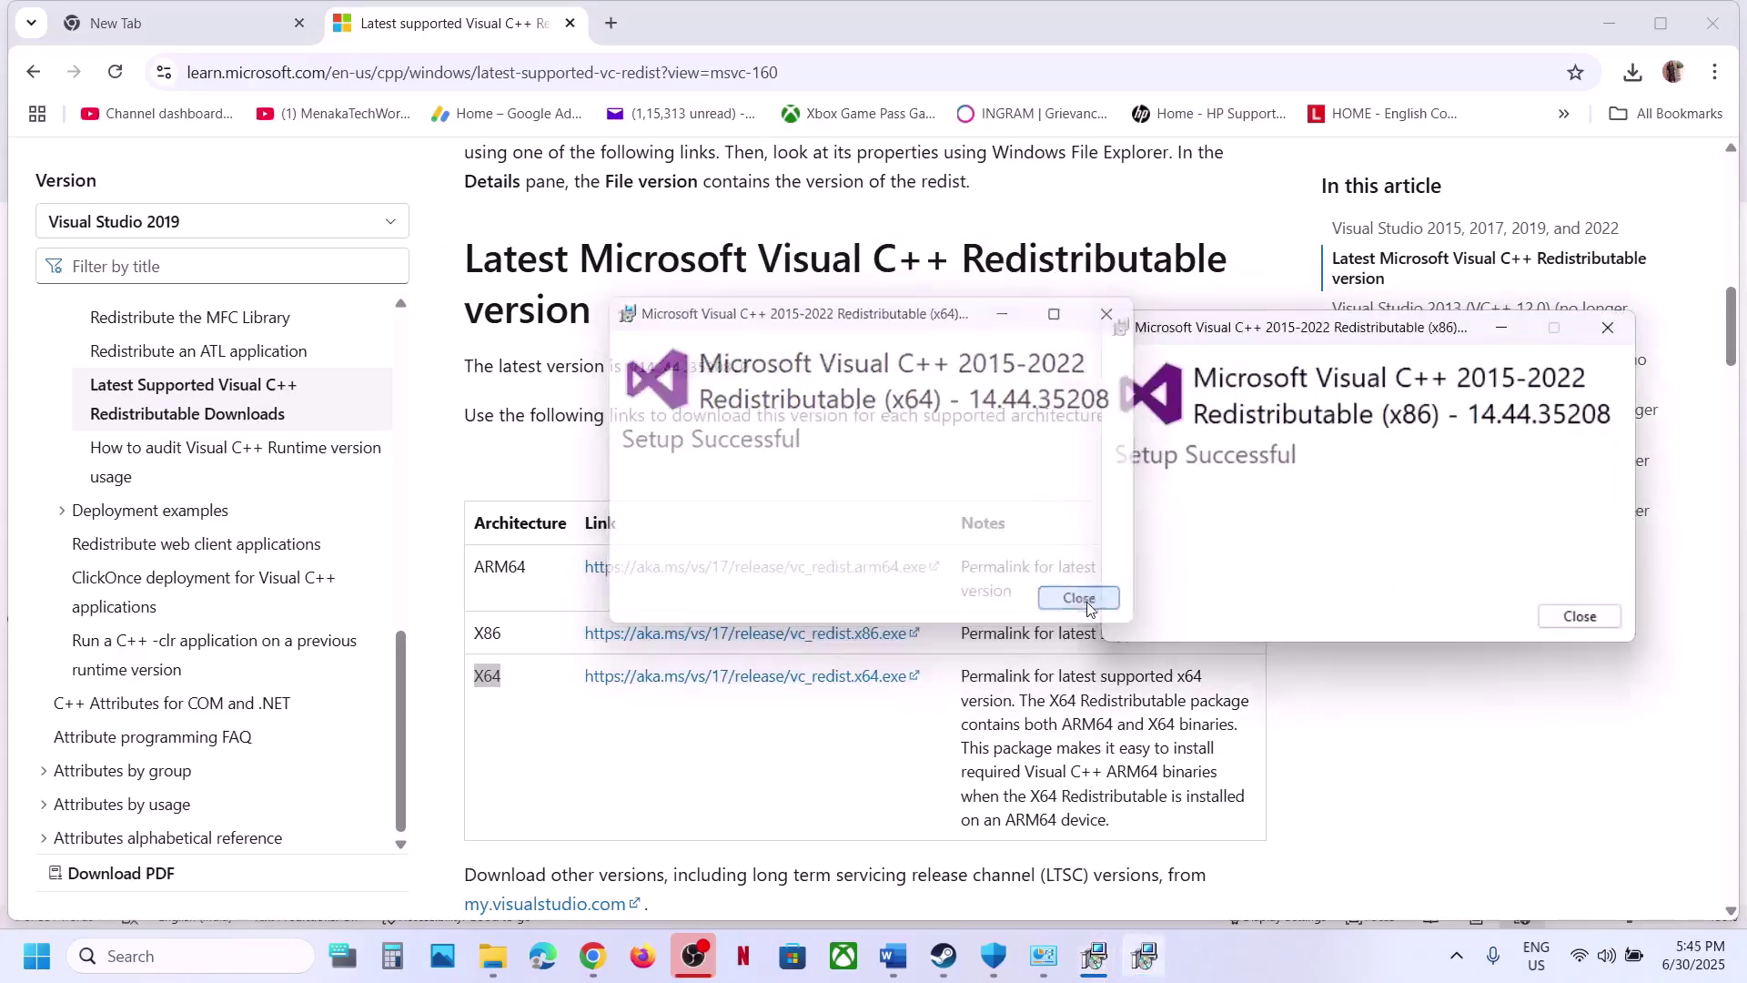
pyautogui.click(1576, 616)
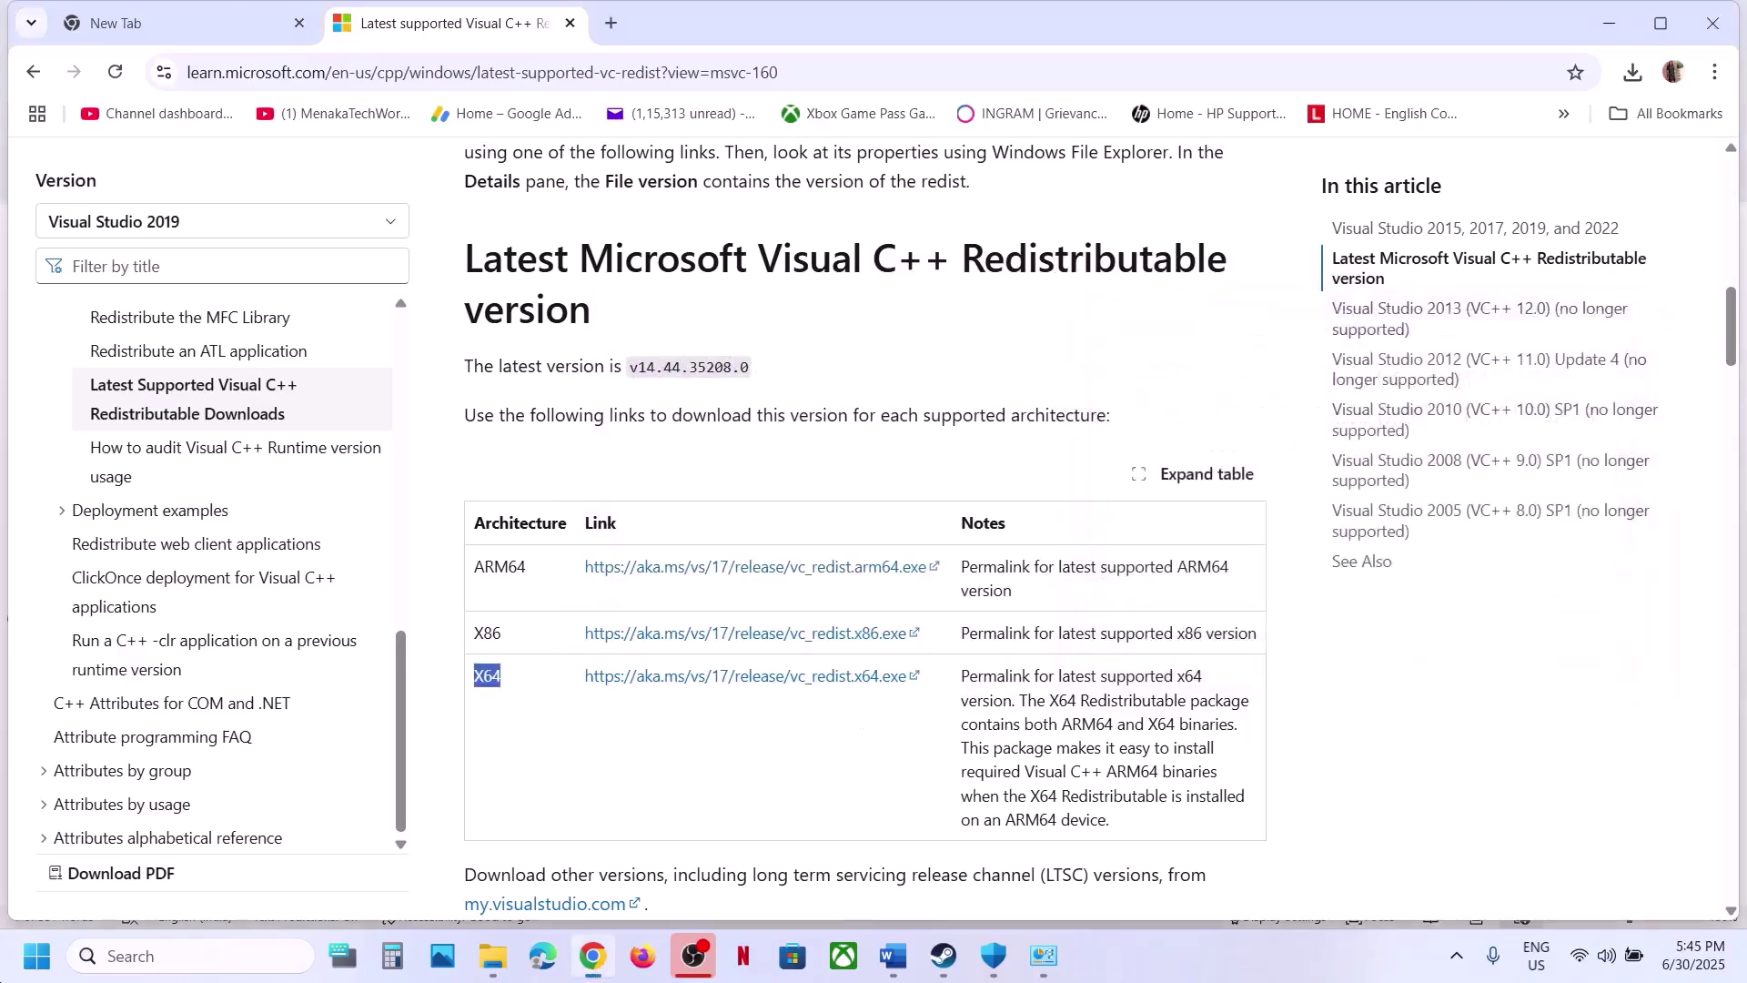
# Bring up the PC's restart option following the Visual C++ installation and switch back to the Word notes
pyautogui.press('super')
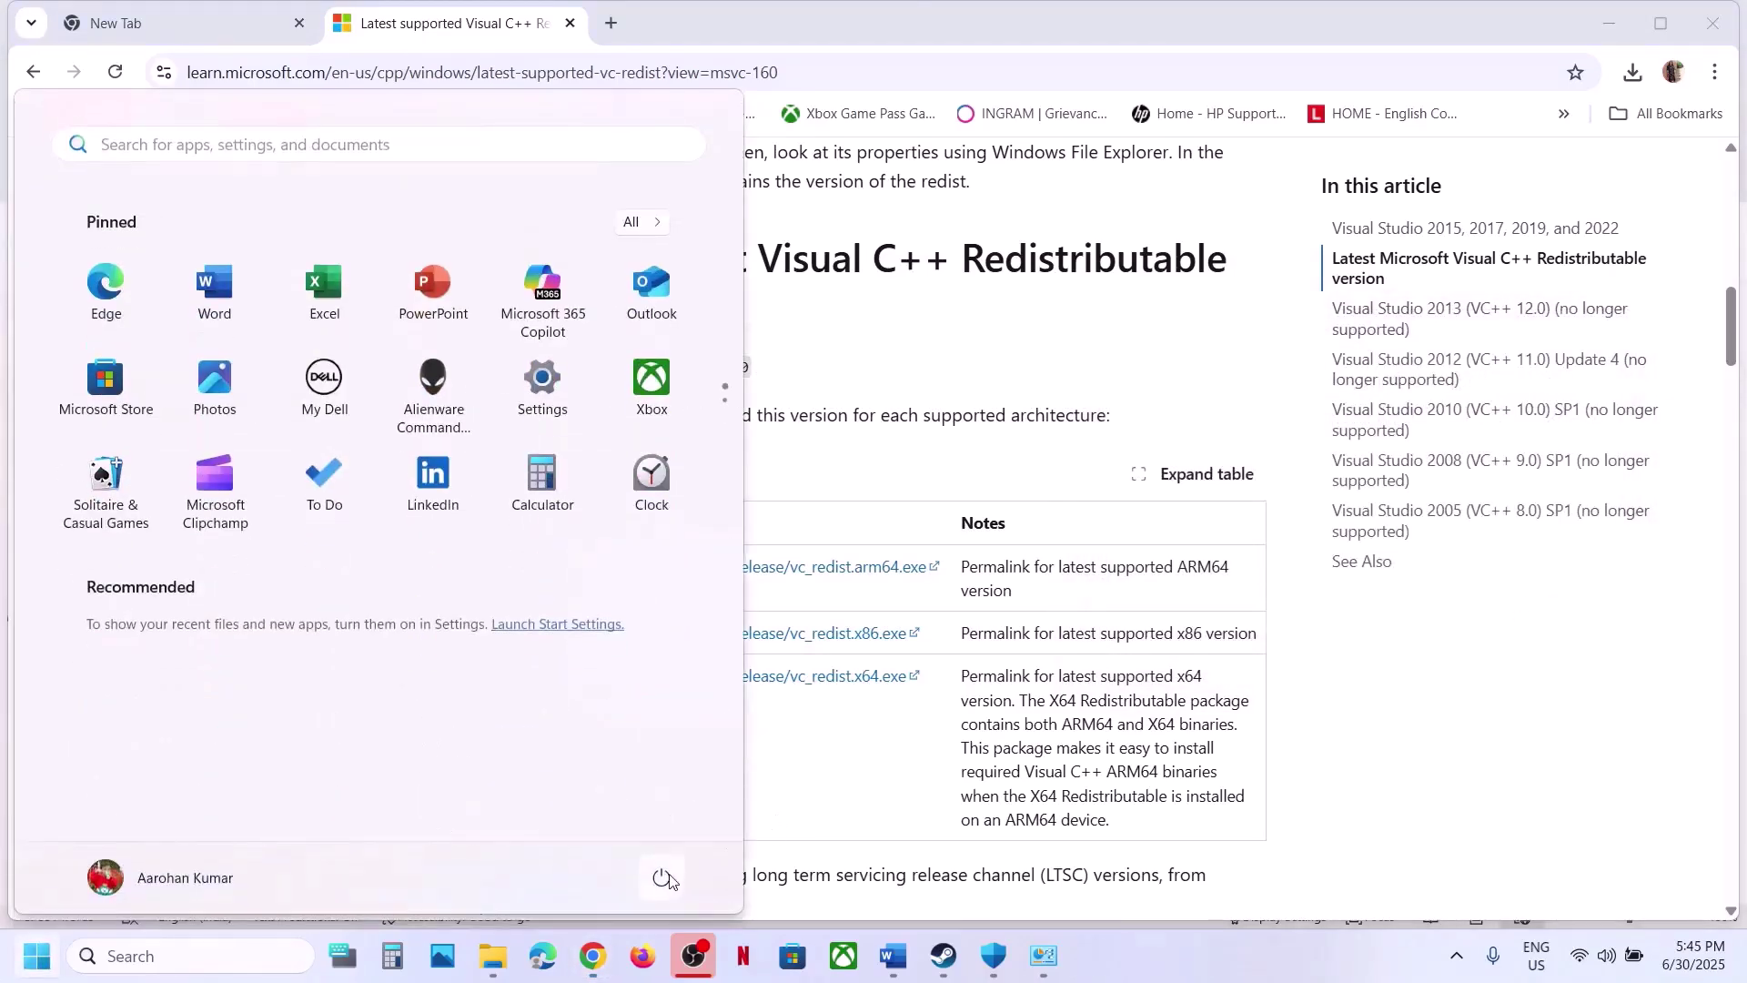
pyautogui.click(663, 877)
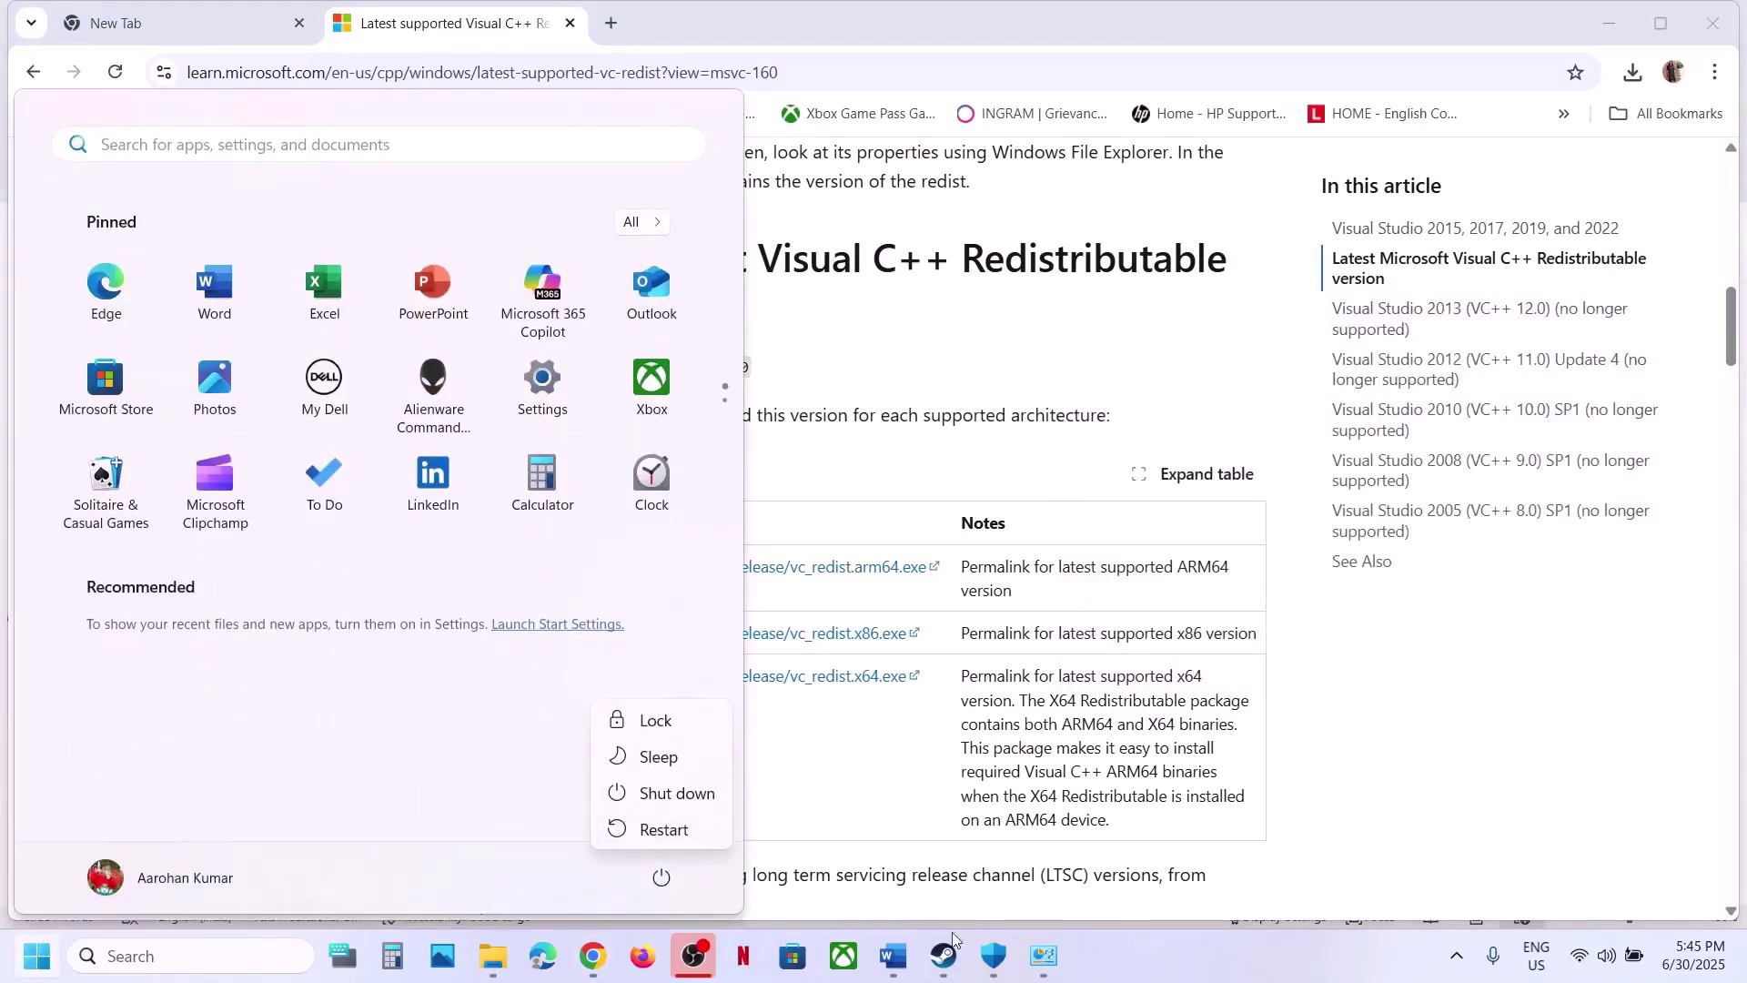
pyautogui.click(944, 955)
pyautogui.click(893, 955)
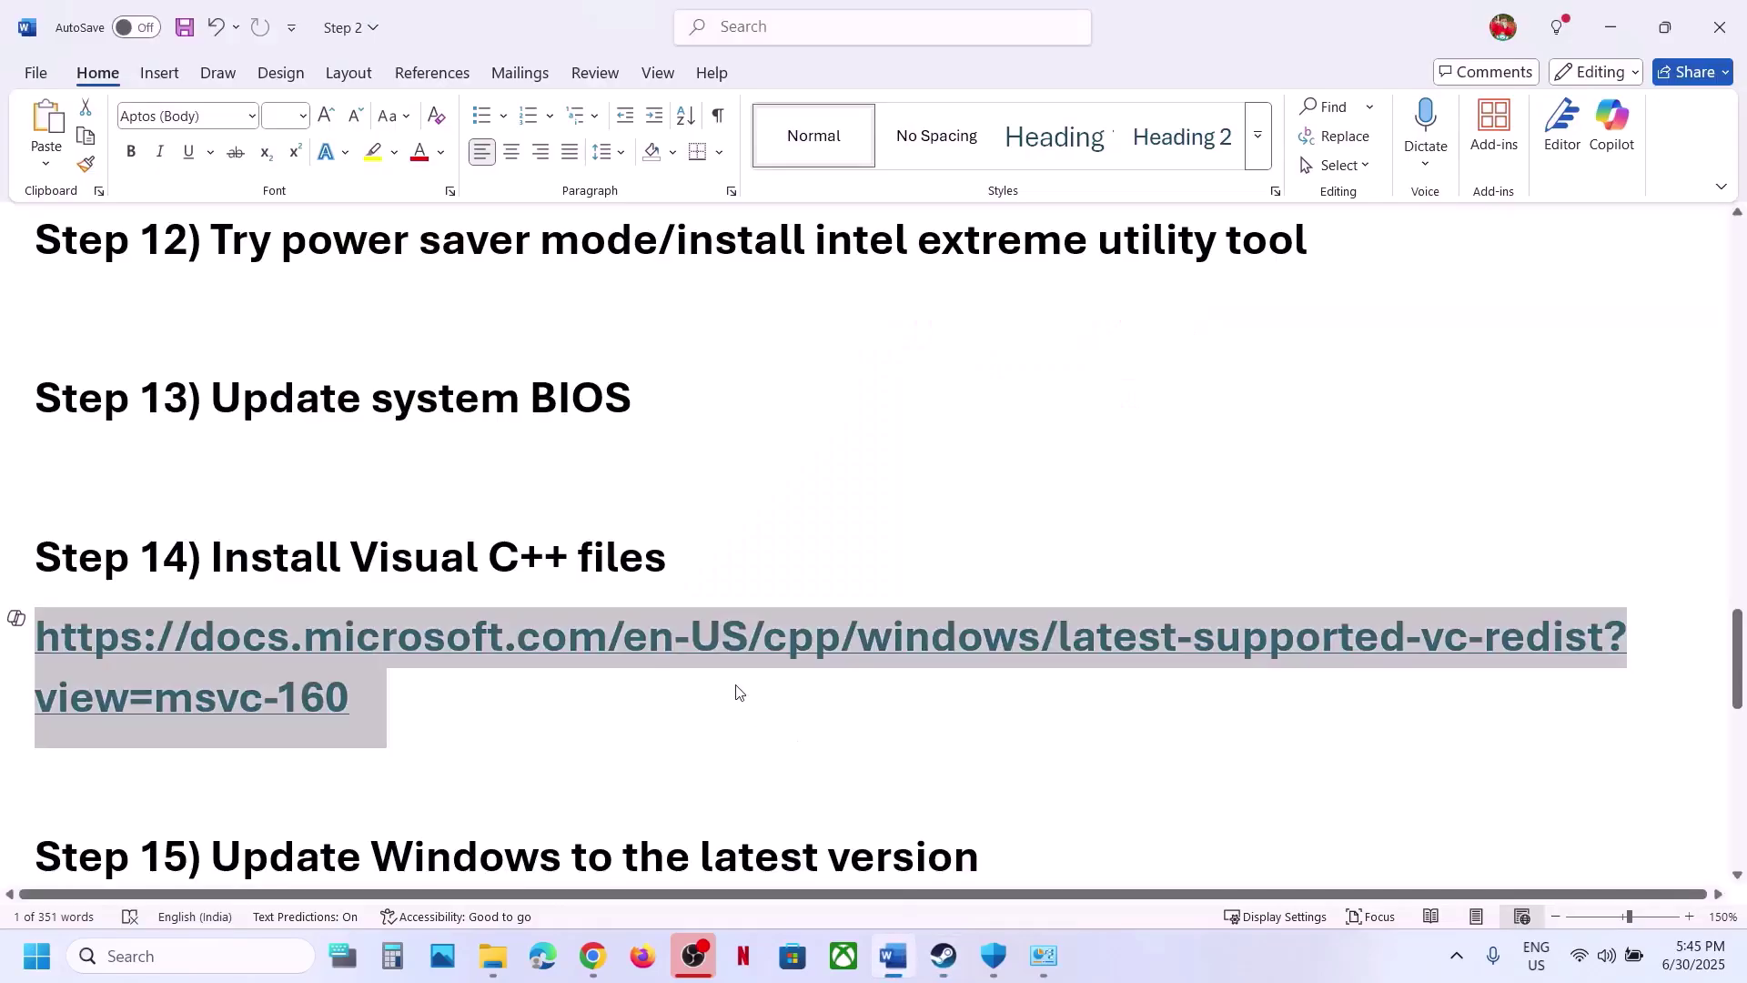
# Select "Windows to the latest version" in step 15 of the notes and check for updates in the Windows Update settings
pyautogui.scroll(-1, 737, 691)
pyautogui.moveTo(447, 735); pyautogui.dragTo(980, 746)
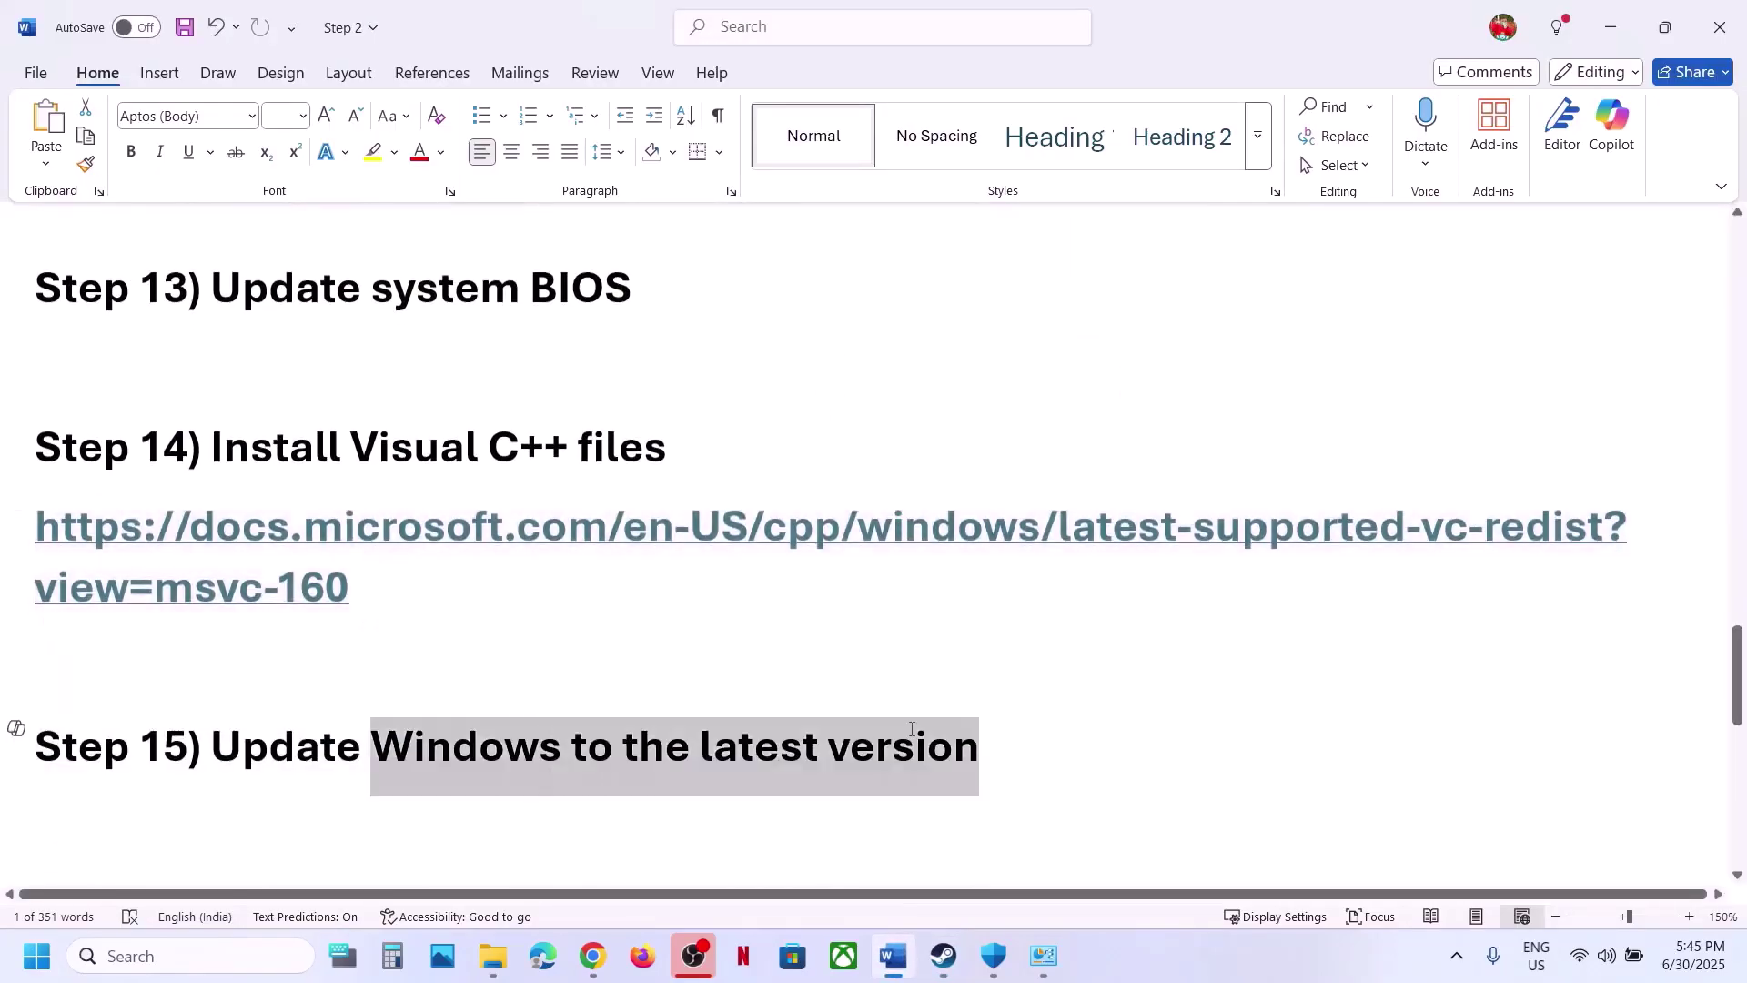
pyautogui.press('super+i')
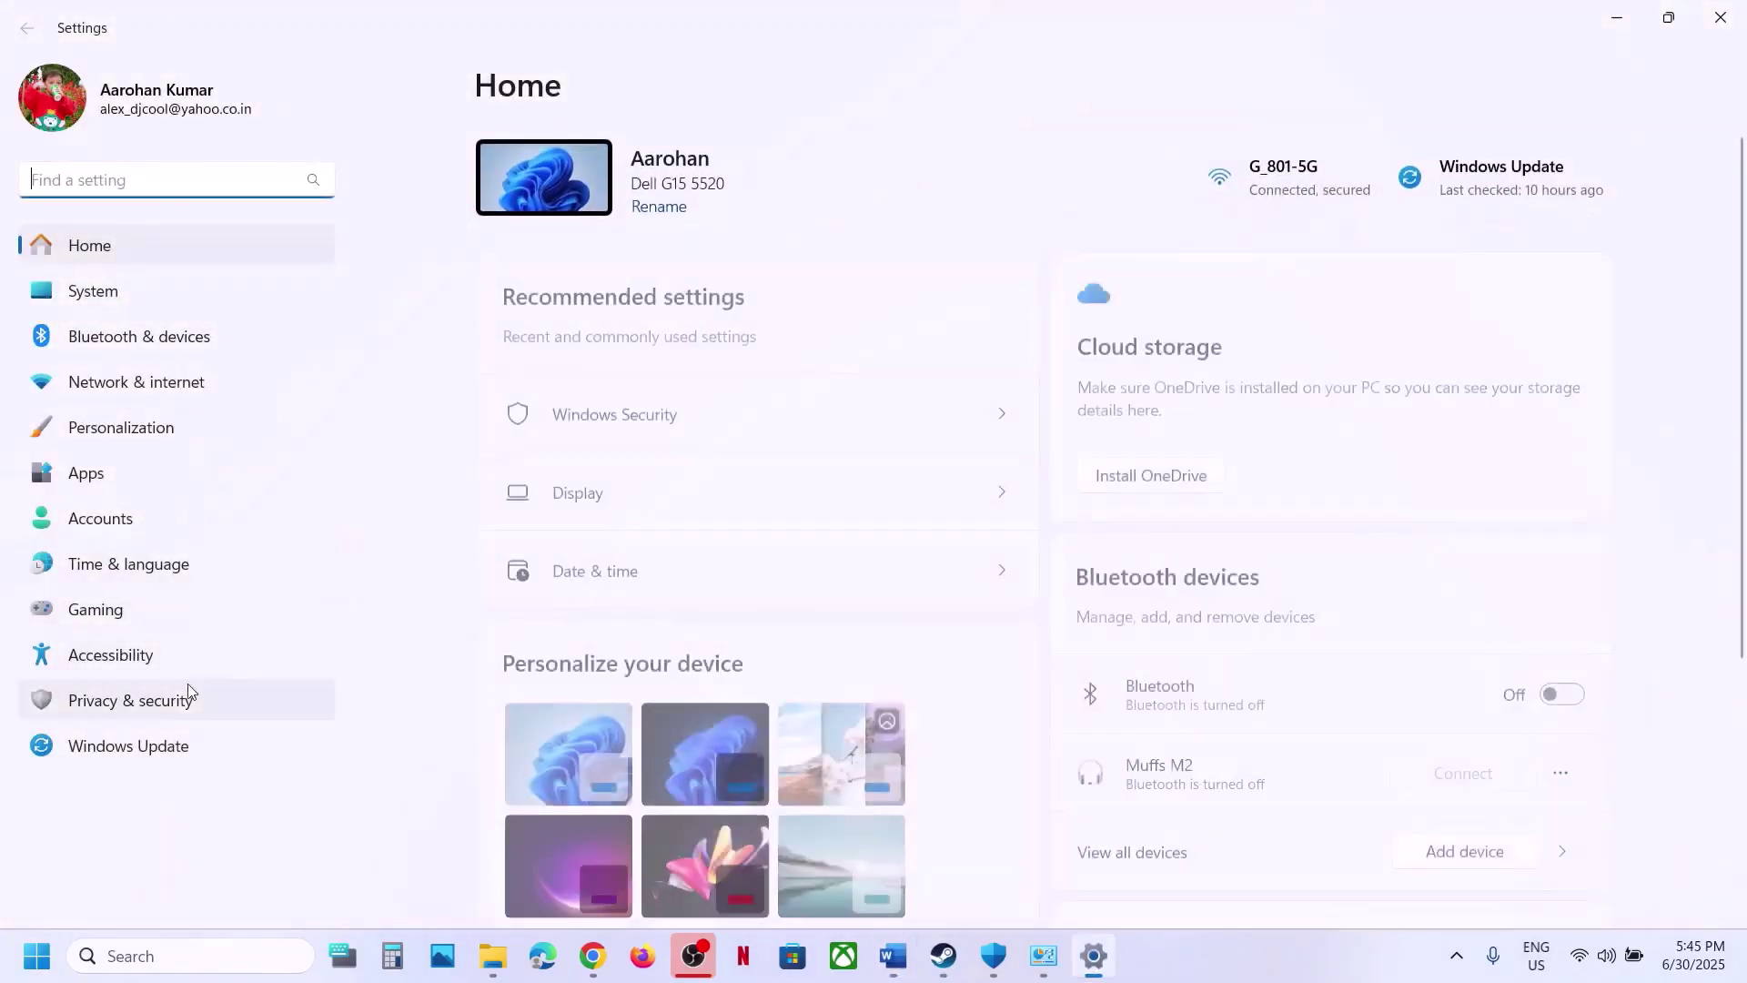
pyautogui.click(147, 746)
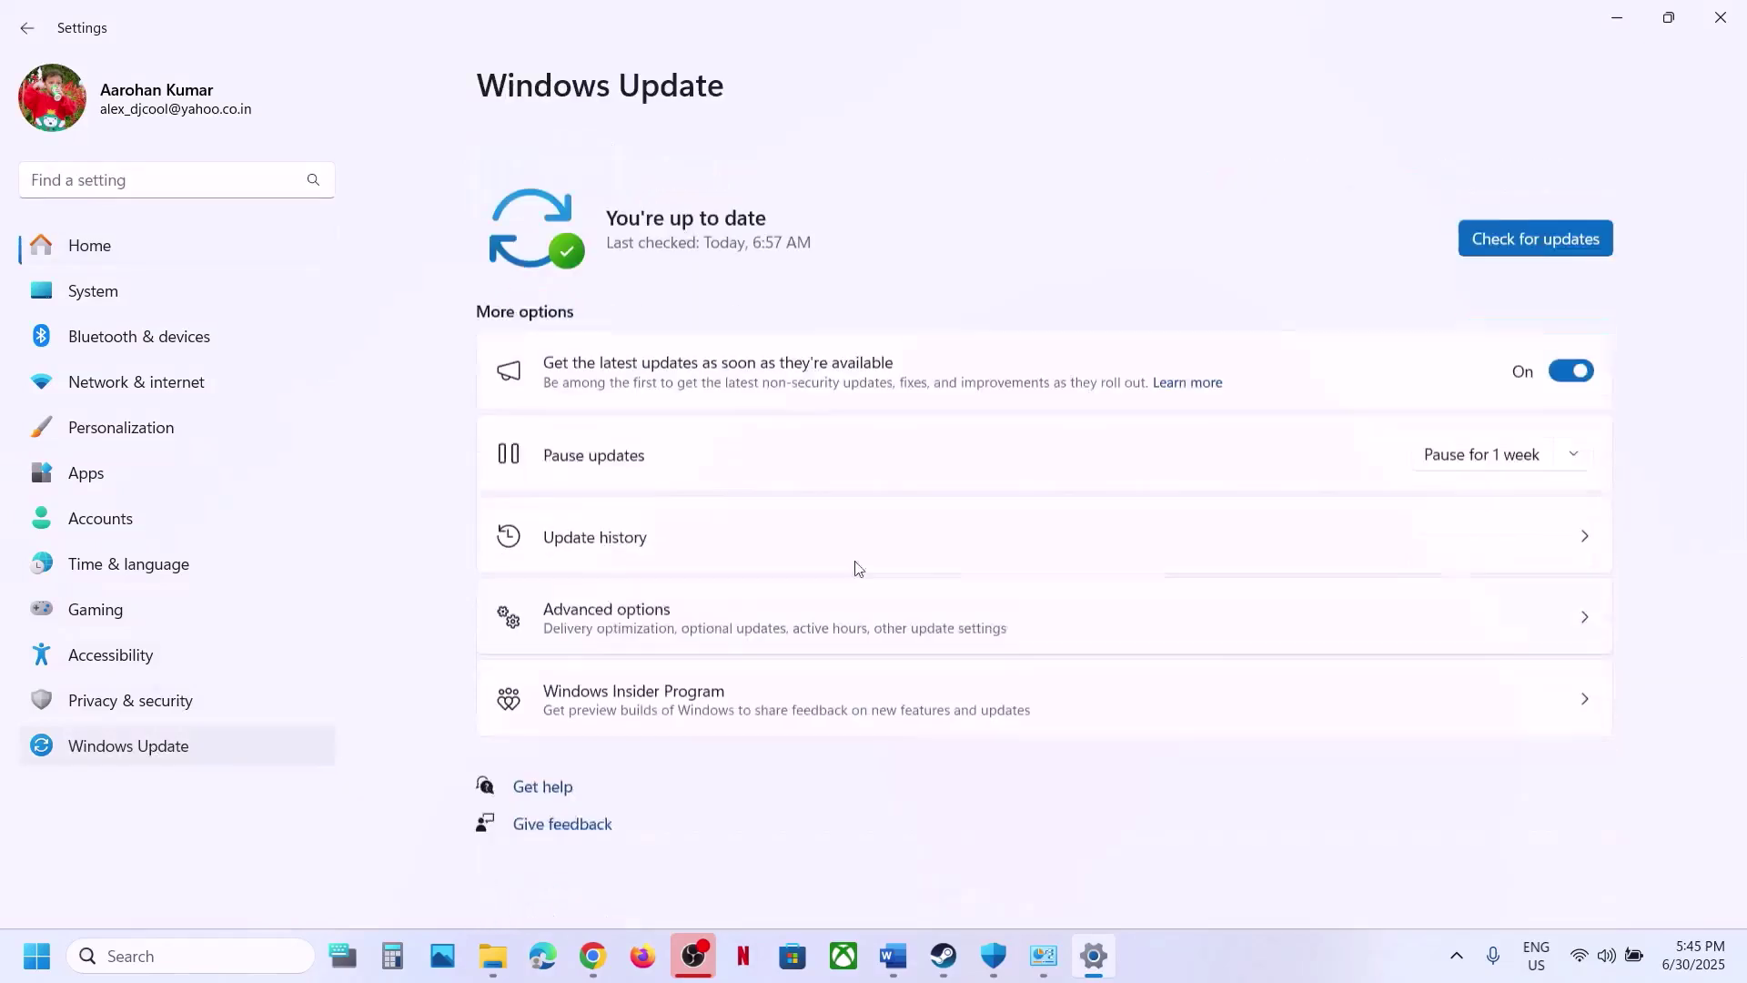
pyautogui.click(1567, 195)
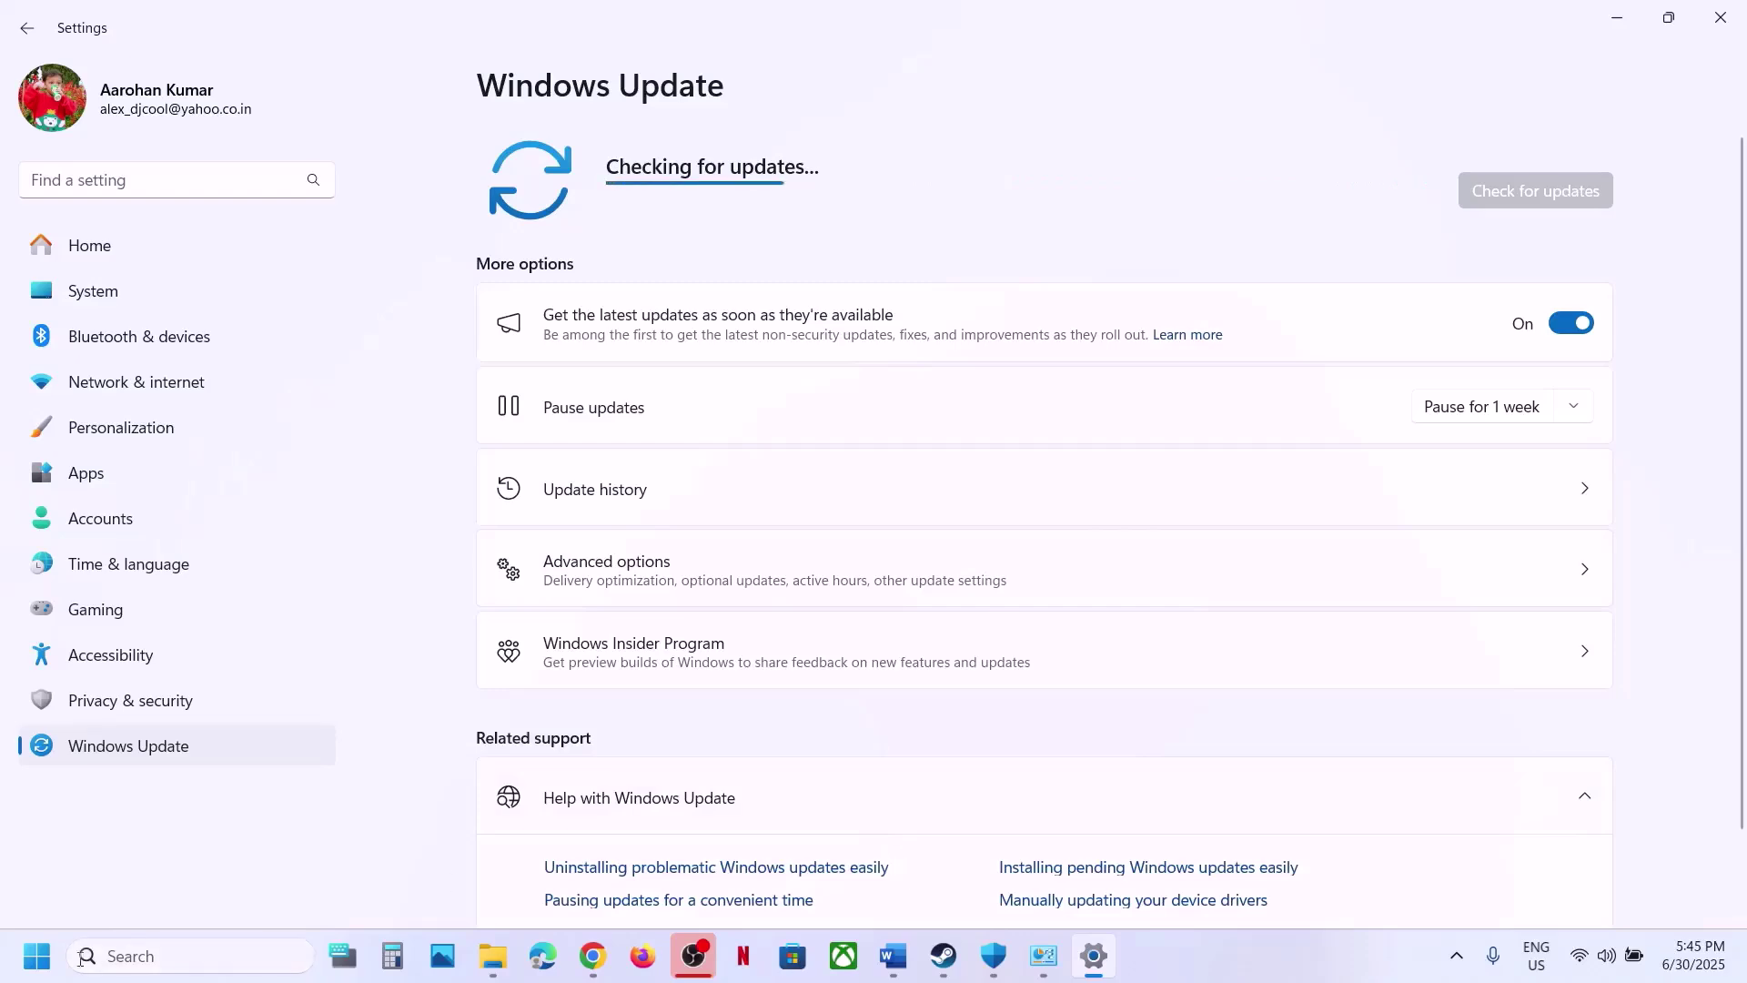
# View the PC's power options for a restart and switch to the Ready or Not page in the Steam library
pyautogui.press('super')
pyautogui.click(662, 876)
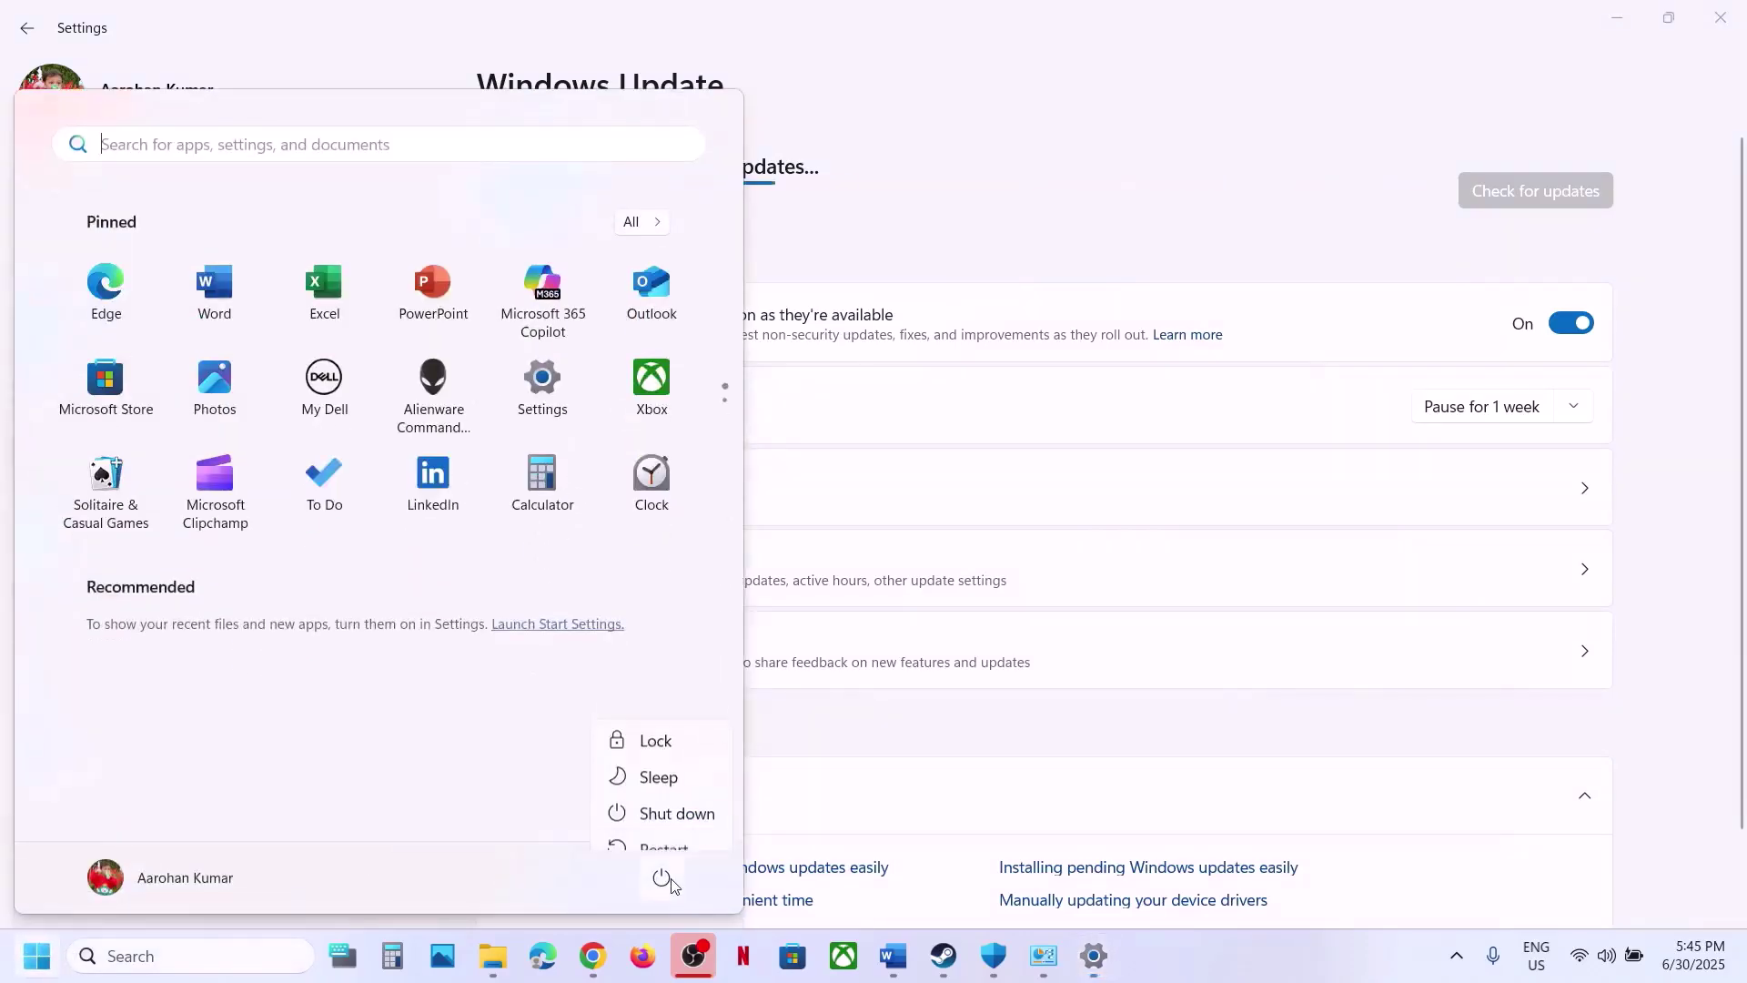
pyautogui.click(954, 958)
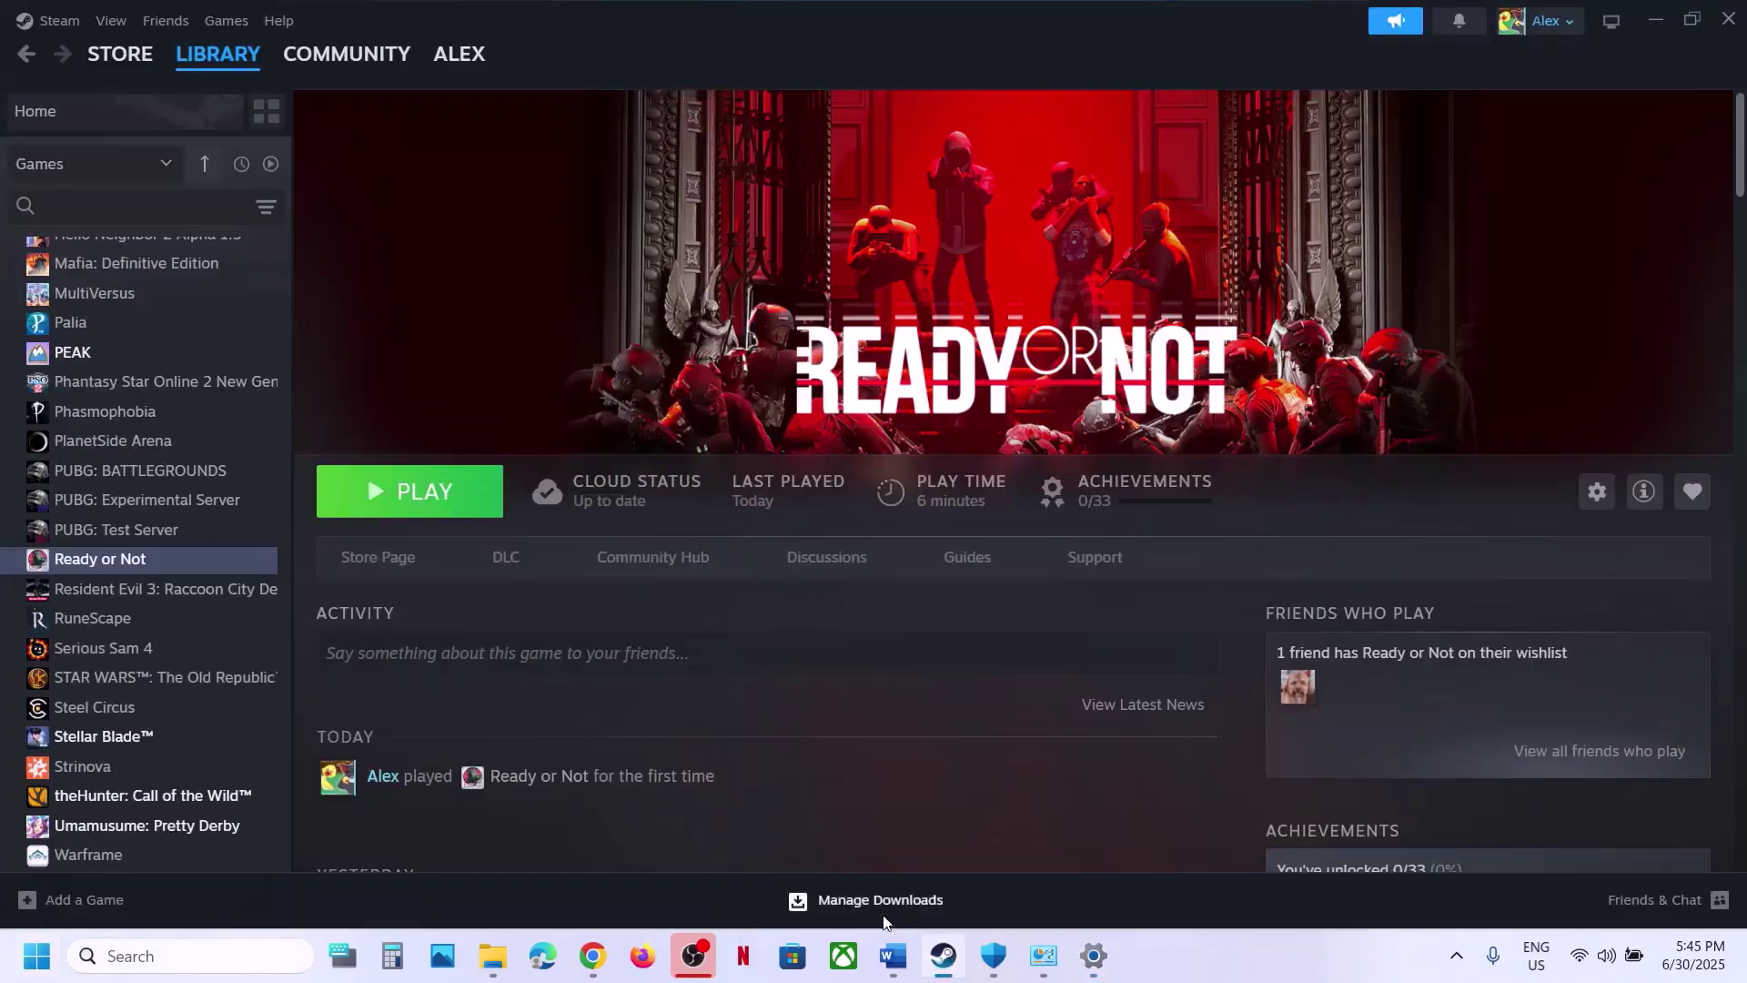
# Return to the Word notes and highlight step 16's advice on unplugging external devices, disconnecting controllers and disabling the Steam overlay
pyautogui.click(893, 955)
pyautogui.scroll(-6, 713, 600)
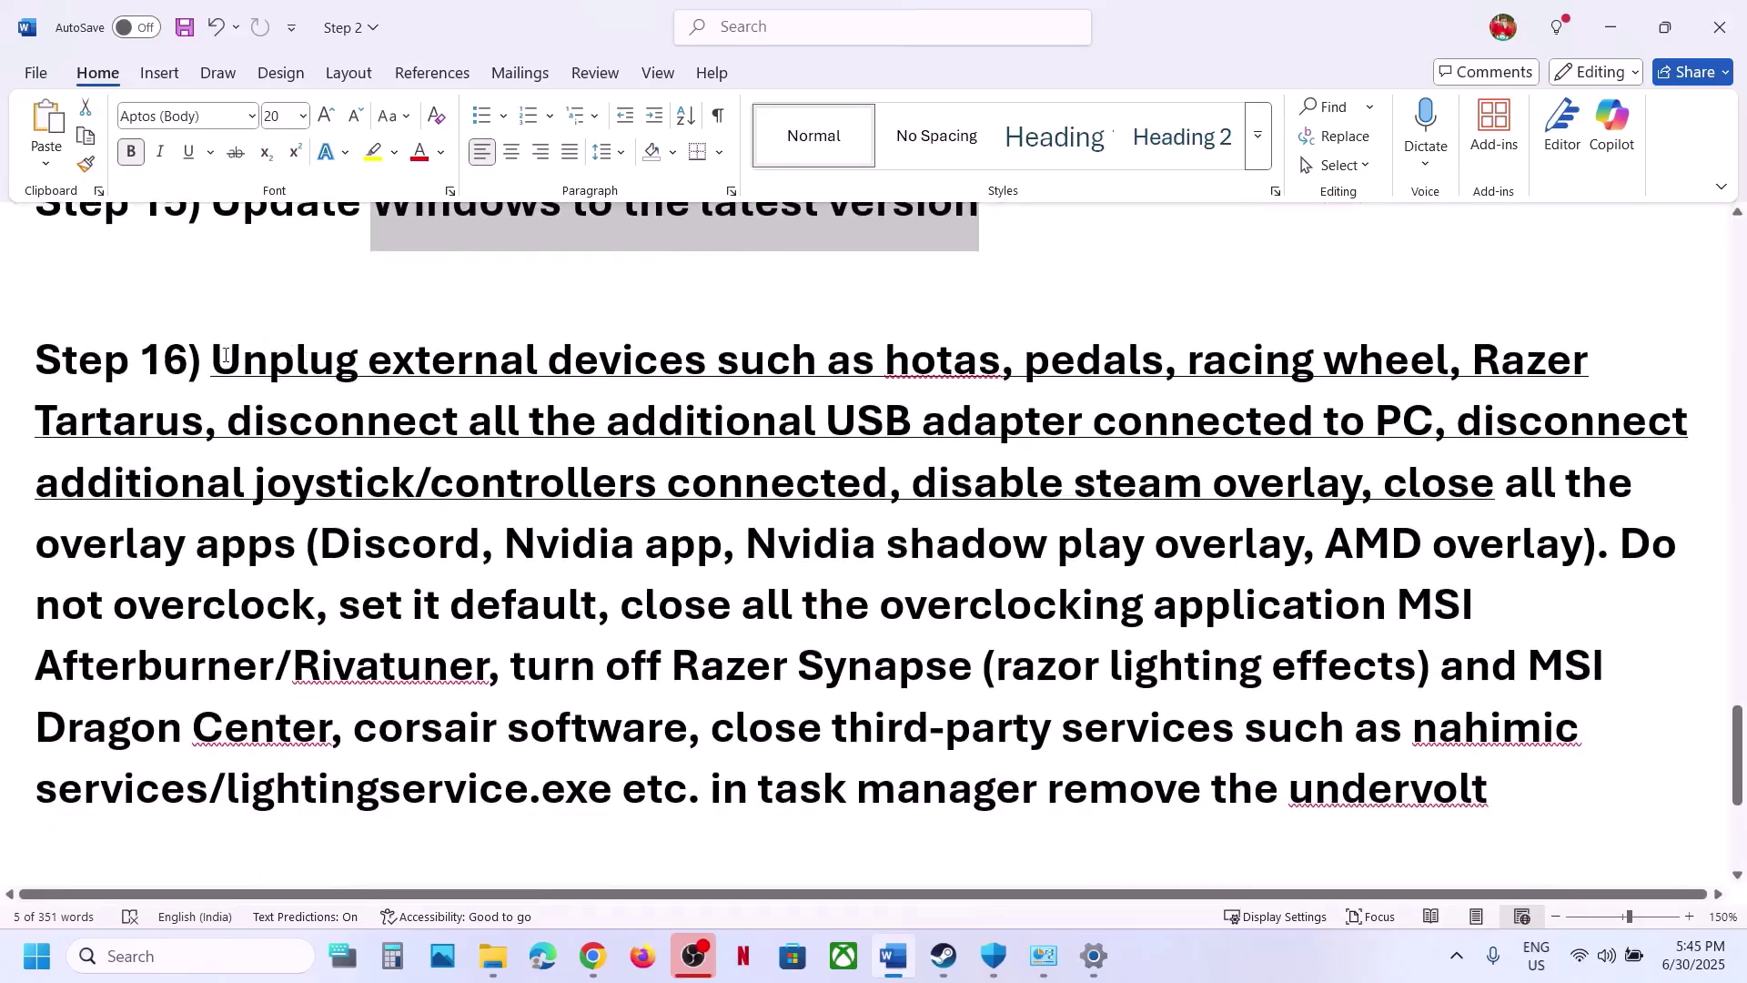
pyautogui.moveTo(226, 355); pyautogui.dragTo(1321, 421)
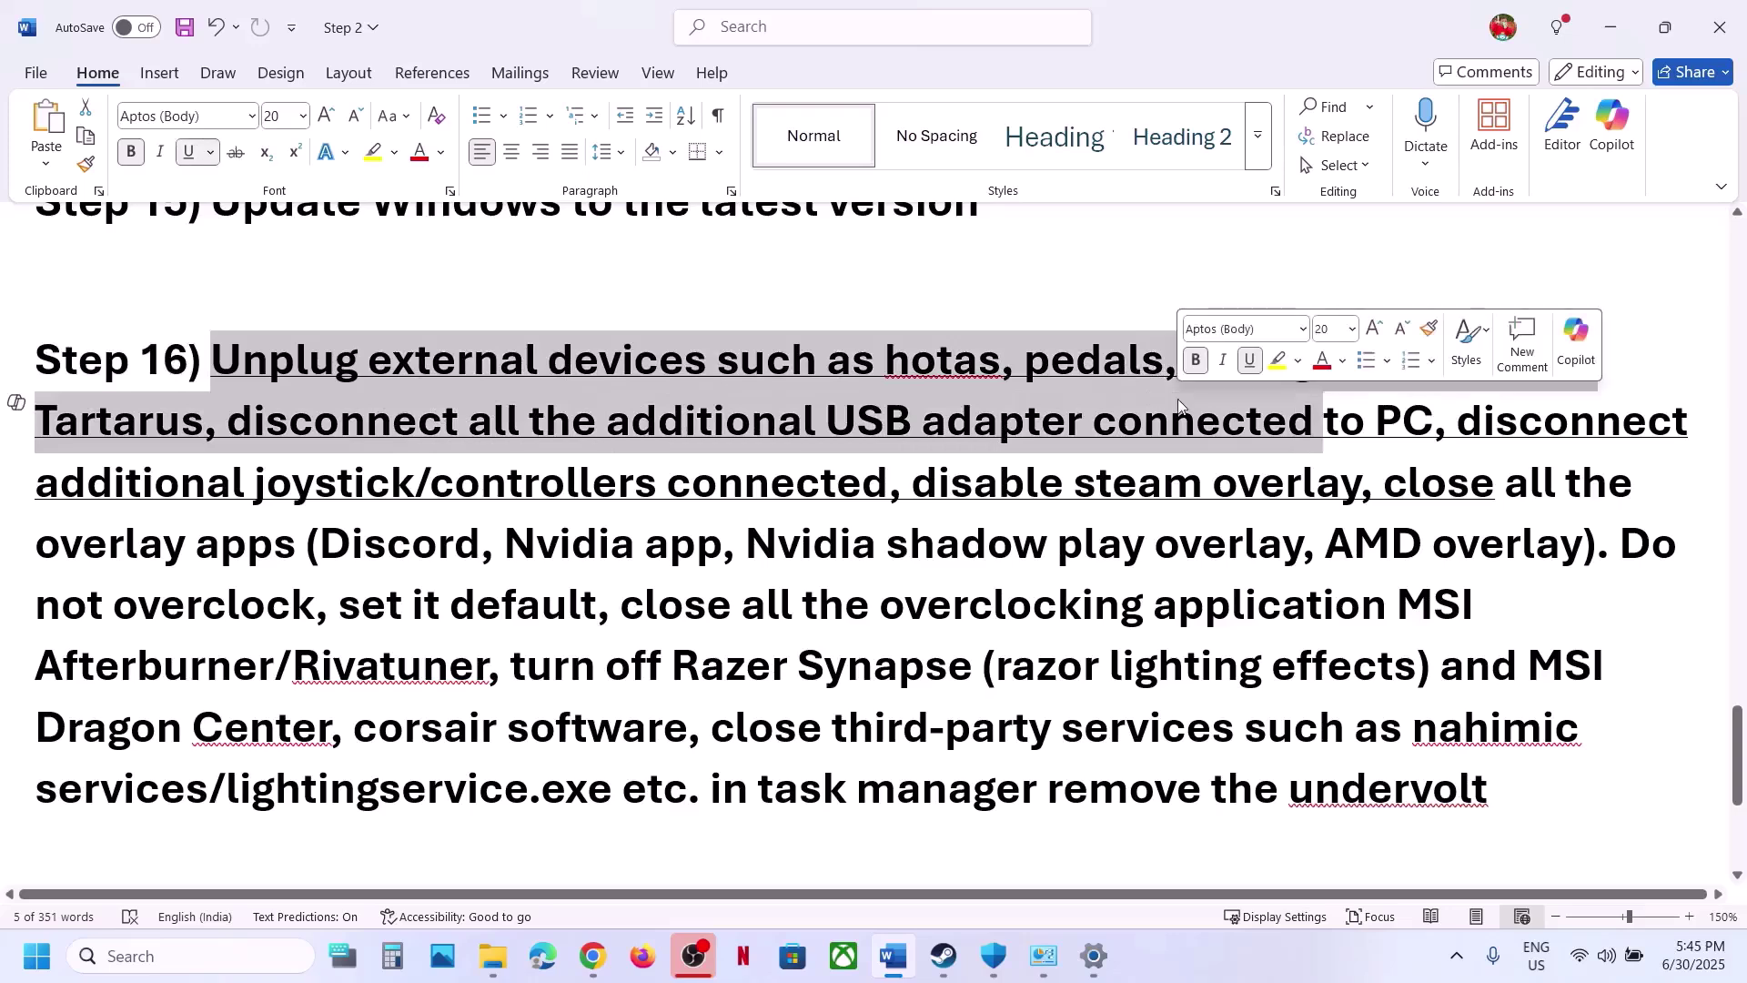
pyautogui.moveTo(1460, 421); pyautogui.dragTo(1362, 491)
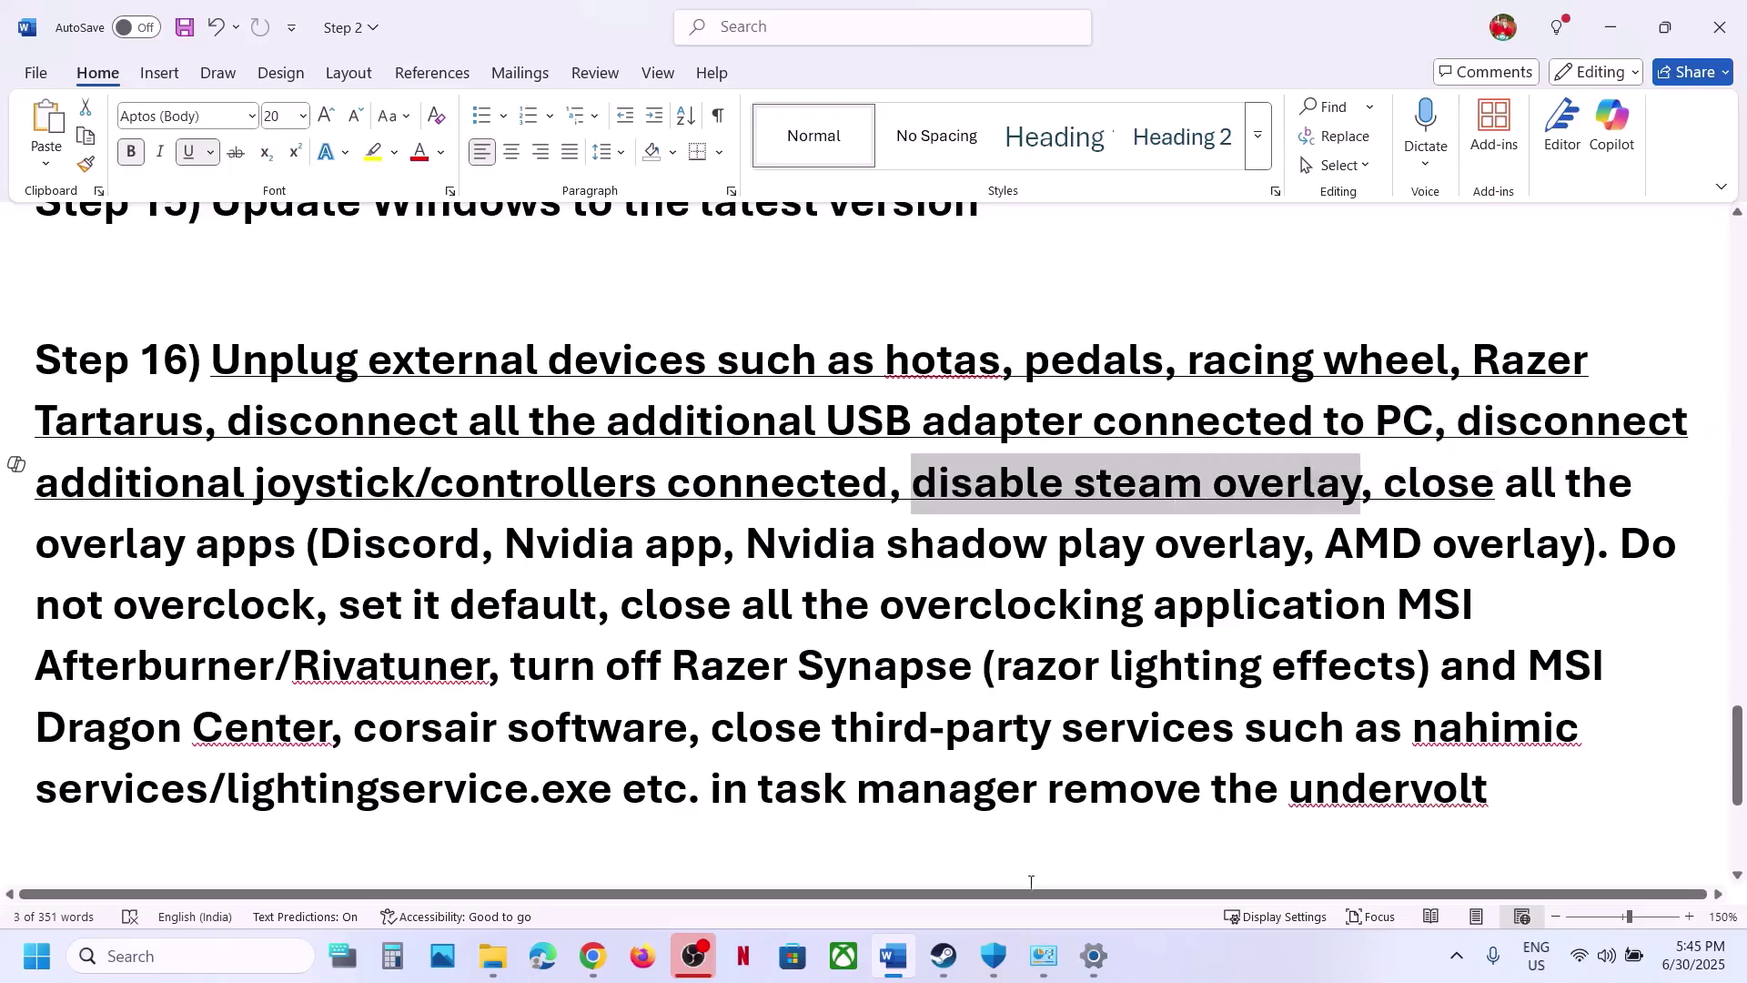
# Turn off the in-game Steam Overlay in Ready or Not's Steam properties and close the properties window
pyautogui.hotkey('alt', 'Tab')
pyautogui.rightClick(198, 557)
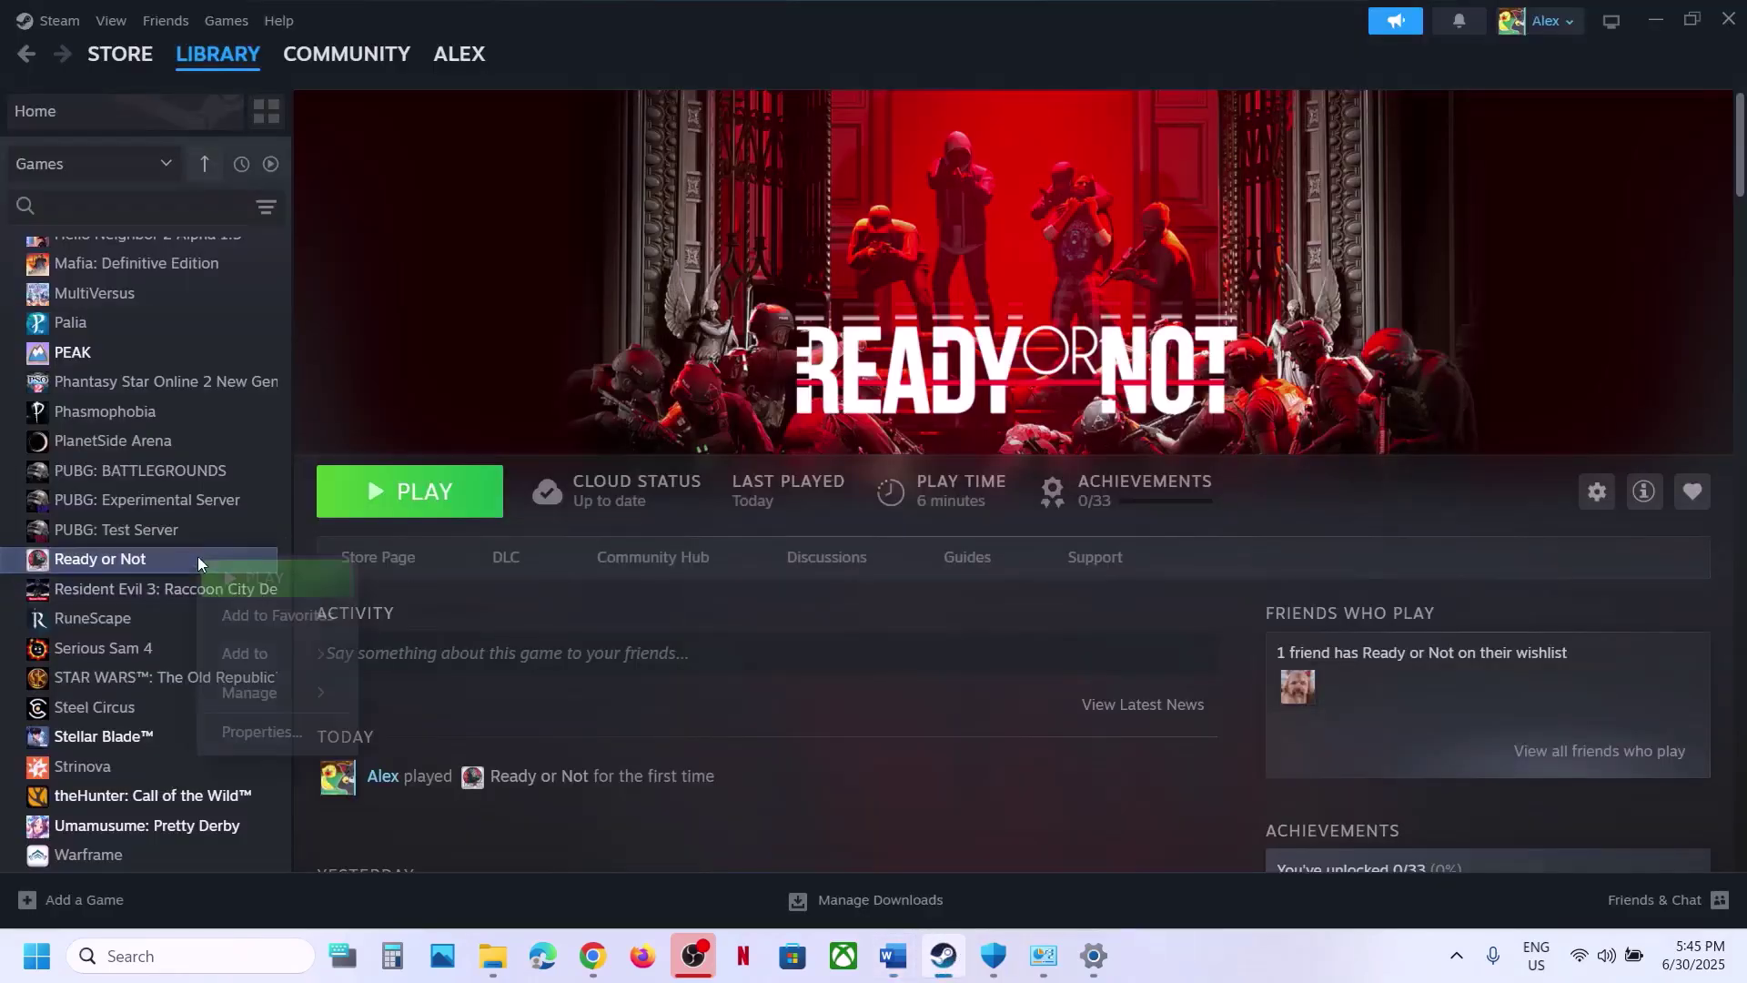
pyautogui.click(270, 728)
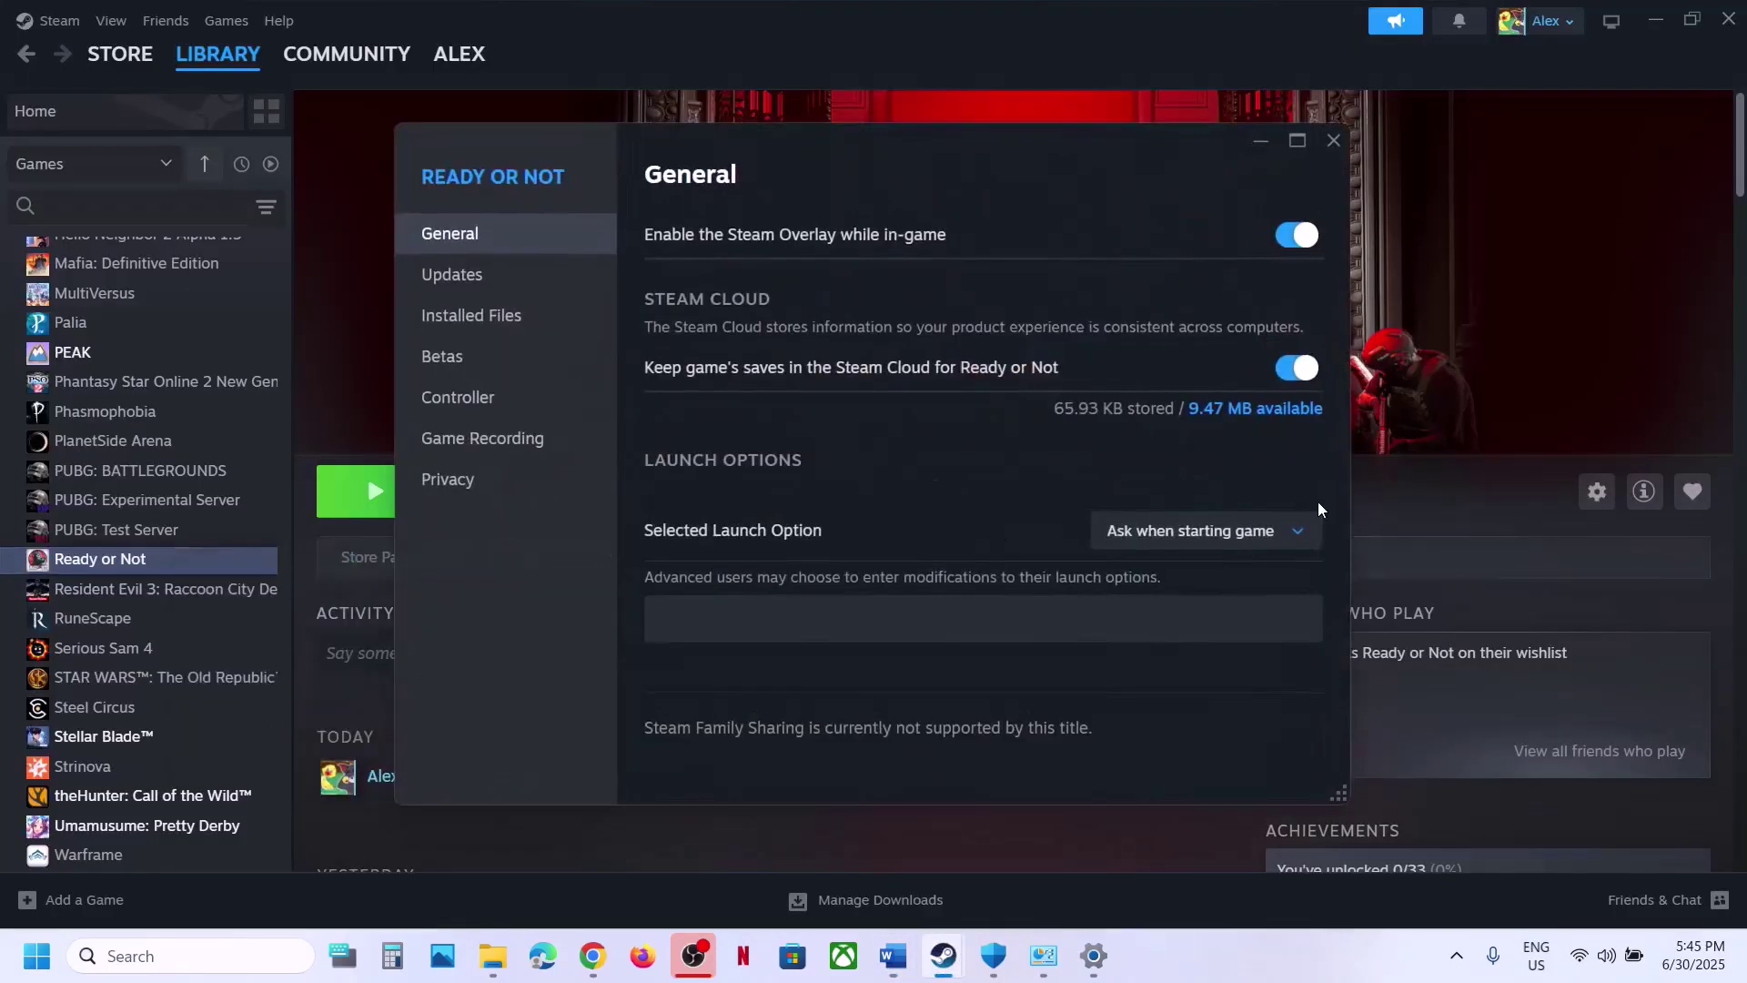
pyautogui.click(1291, 243)
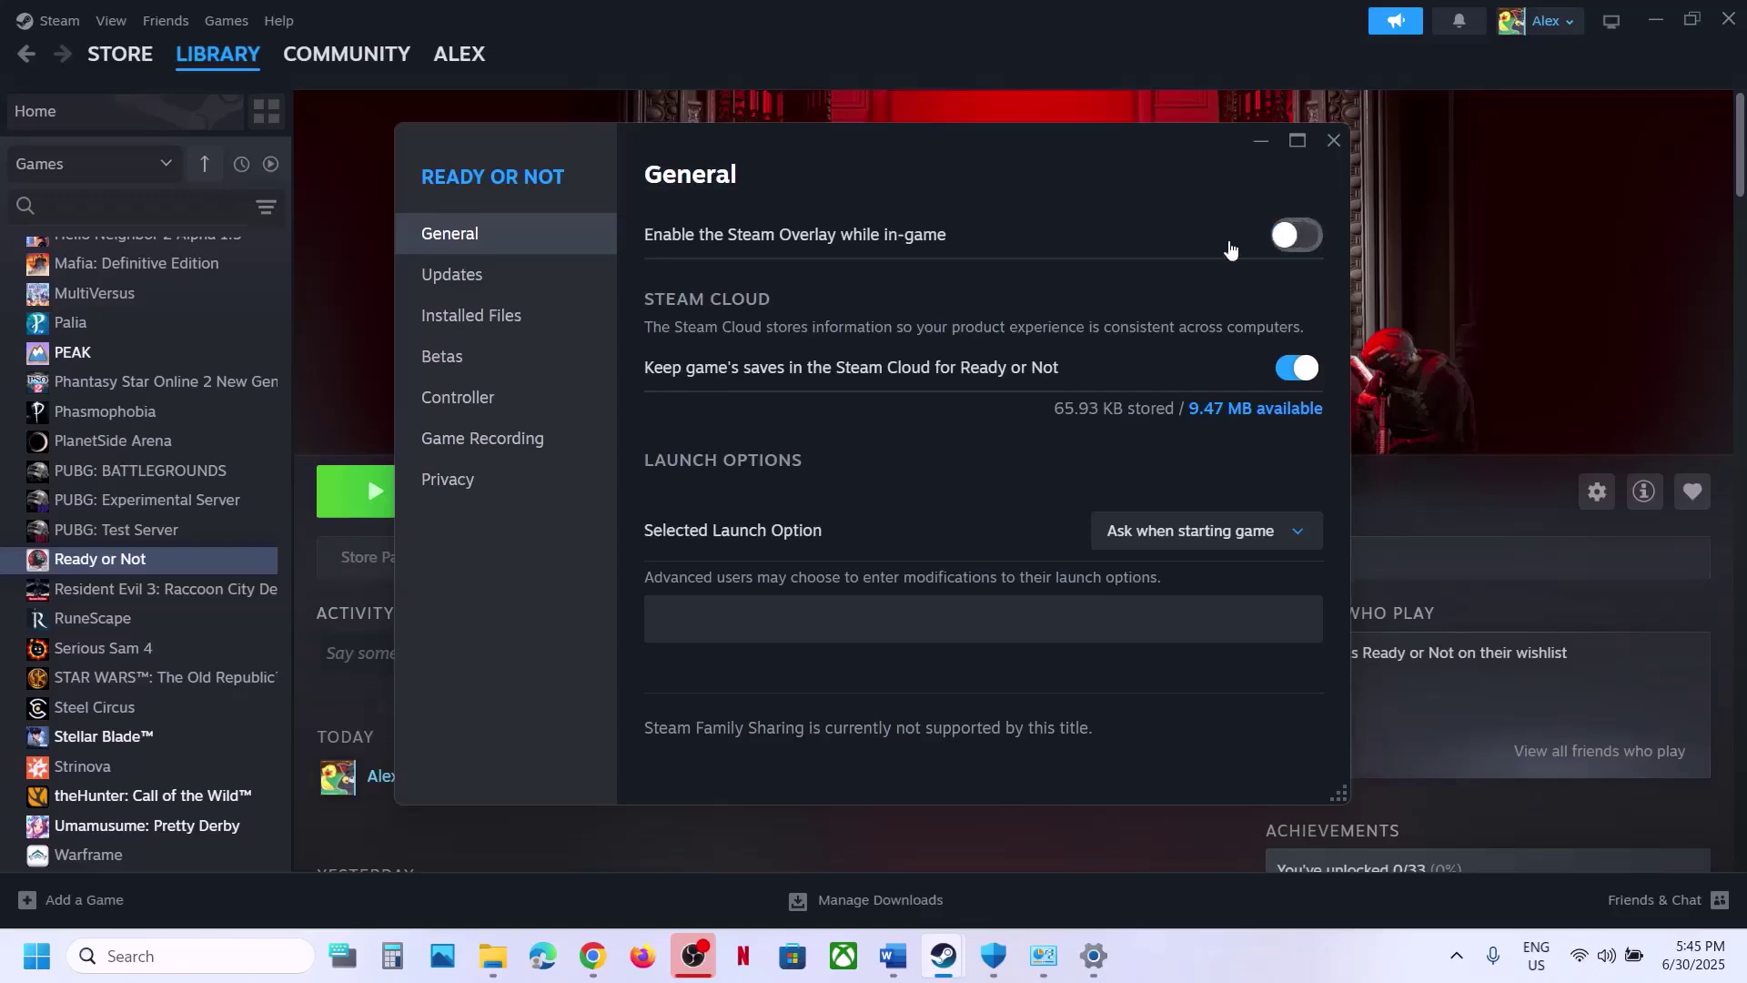
pyautogui.click(1332, 141)
# Select "Nvidia app" in step 16 of the notes, open the NVIDIA app and examine its NVIDIA overlay setting
pyautogui.click(893, 955)
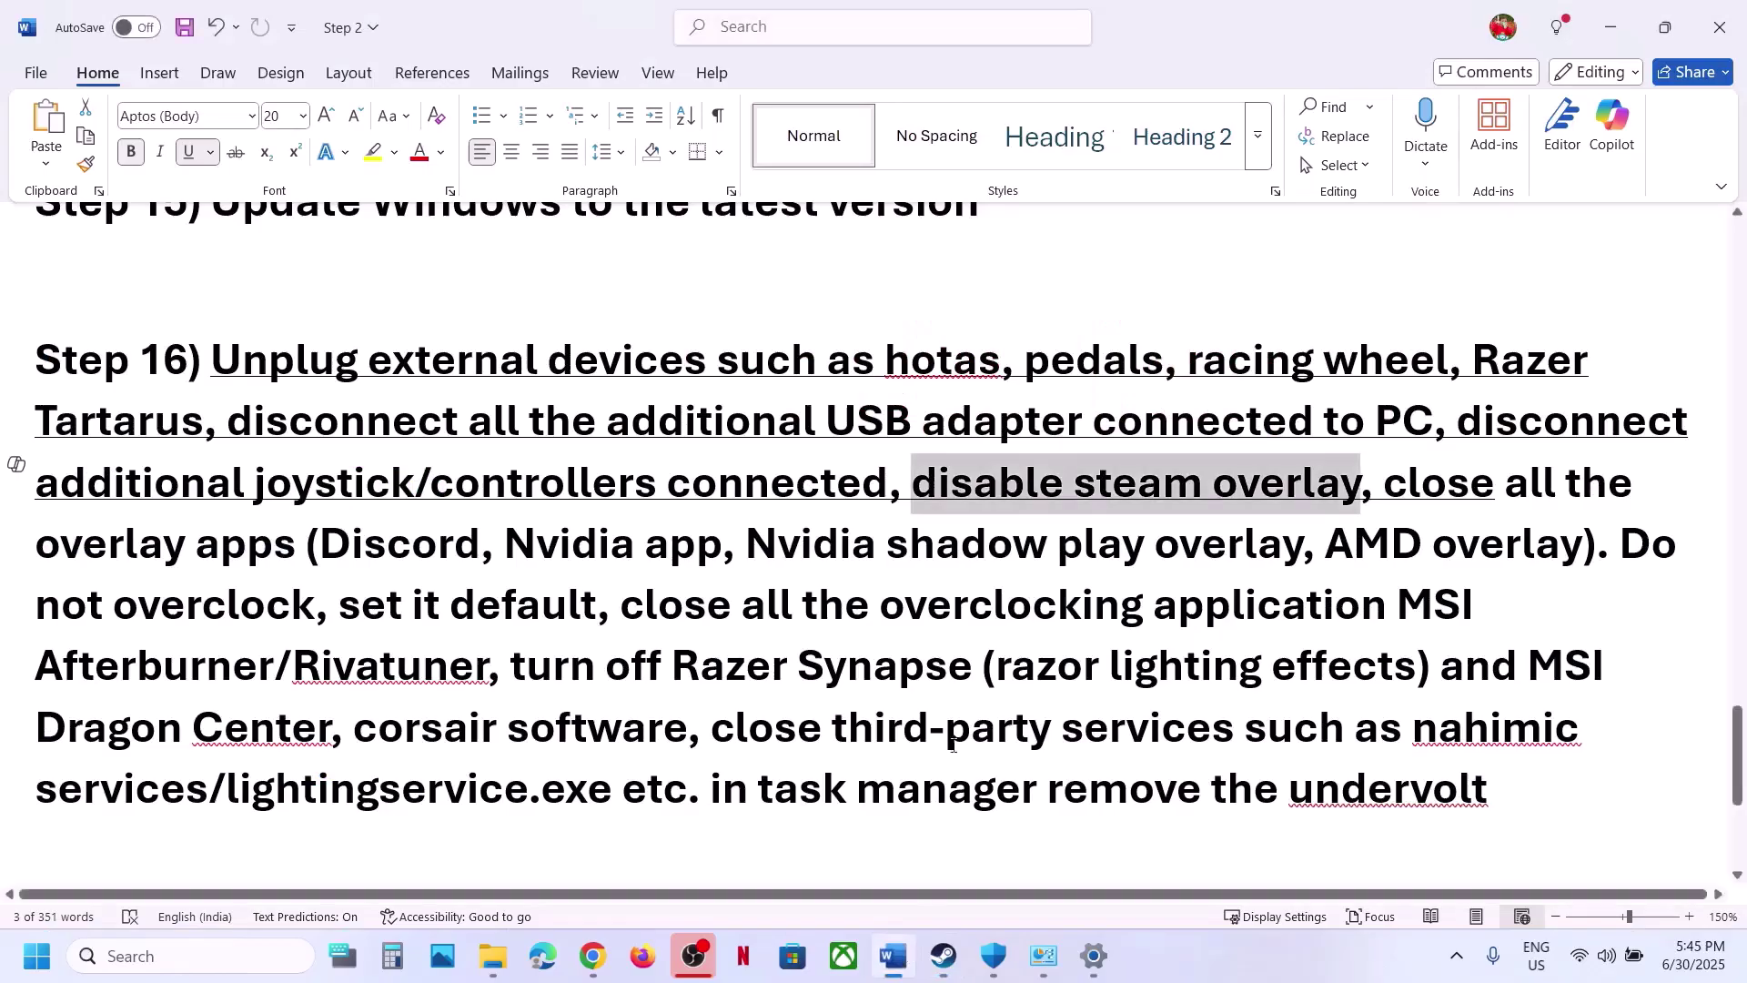
pyautogui.moveTo(349, 553); pyautogui.dragTo(711, 546)
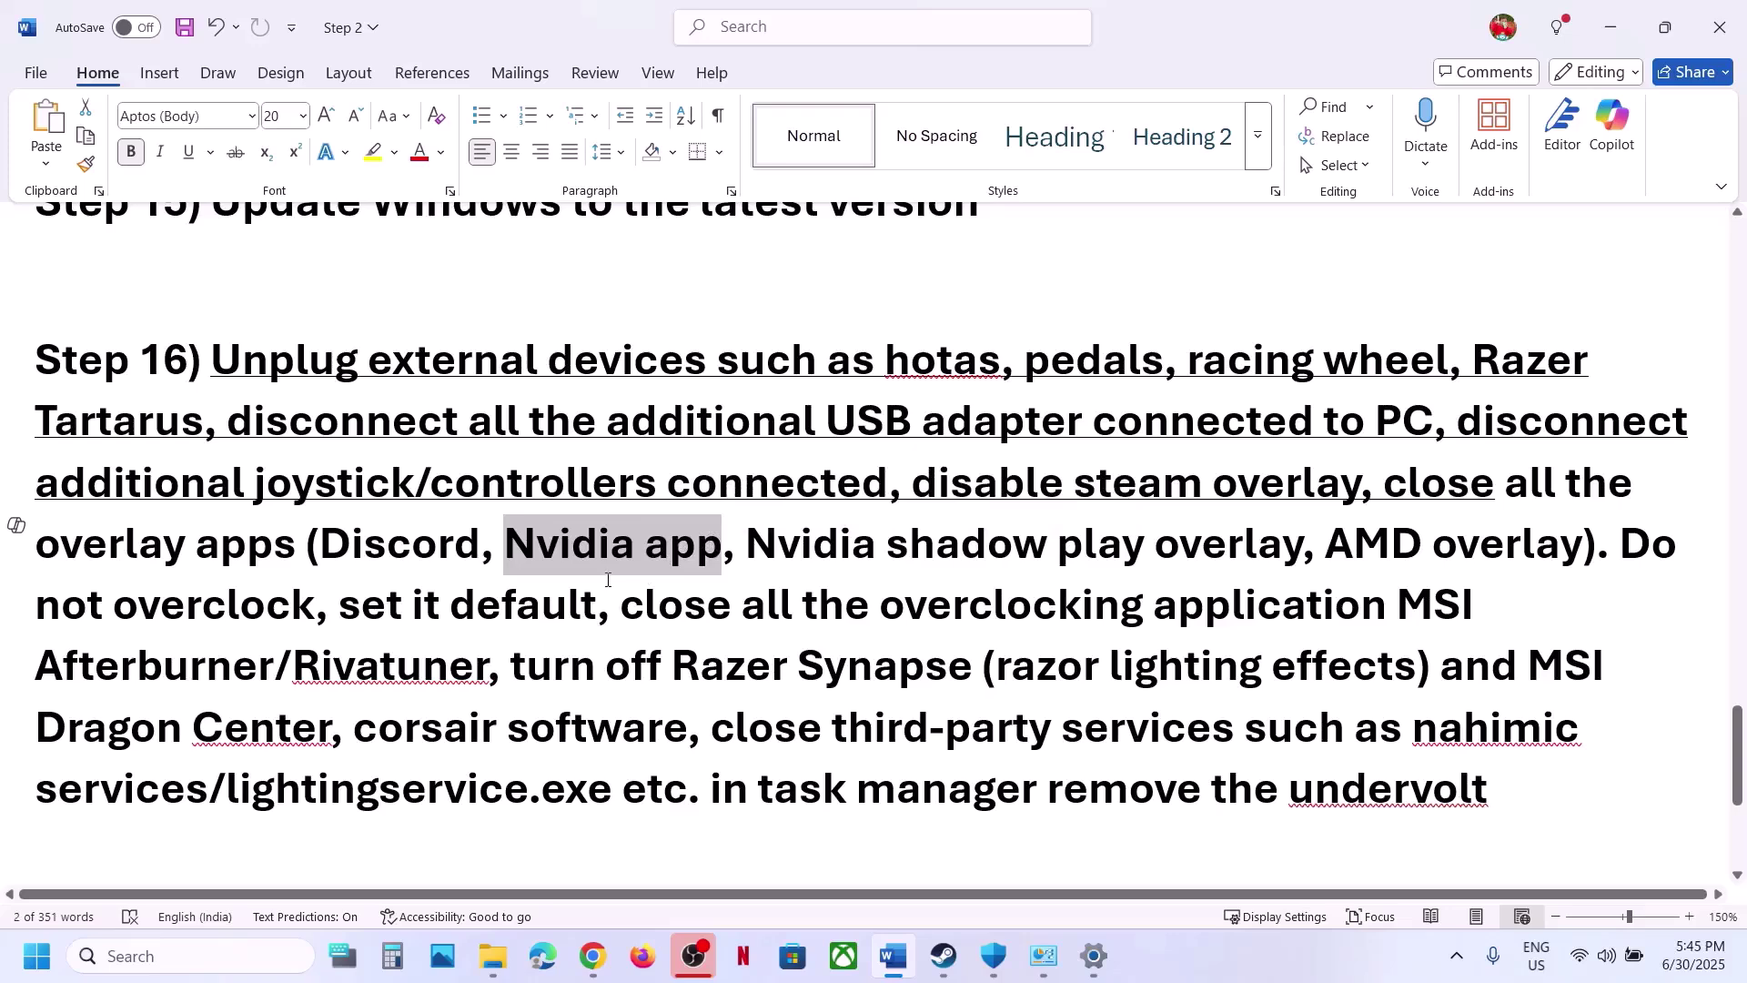
pyautogui.press('super')
pyautogui.press('super')
pyautogui.click(195, 956)
pyautogui.write('nvi')
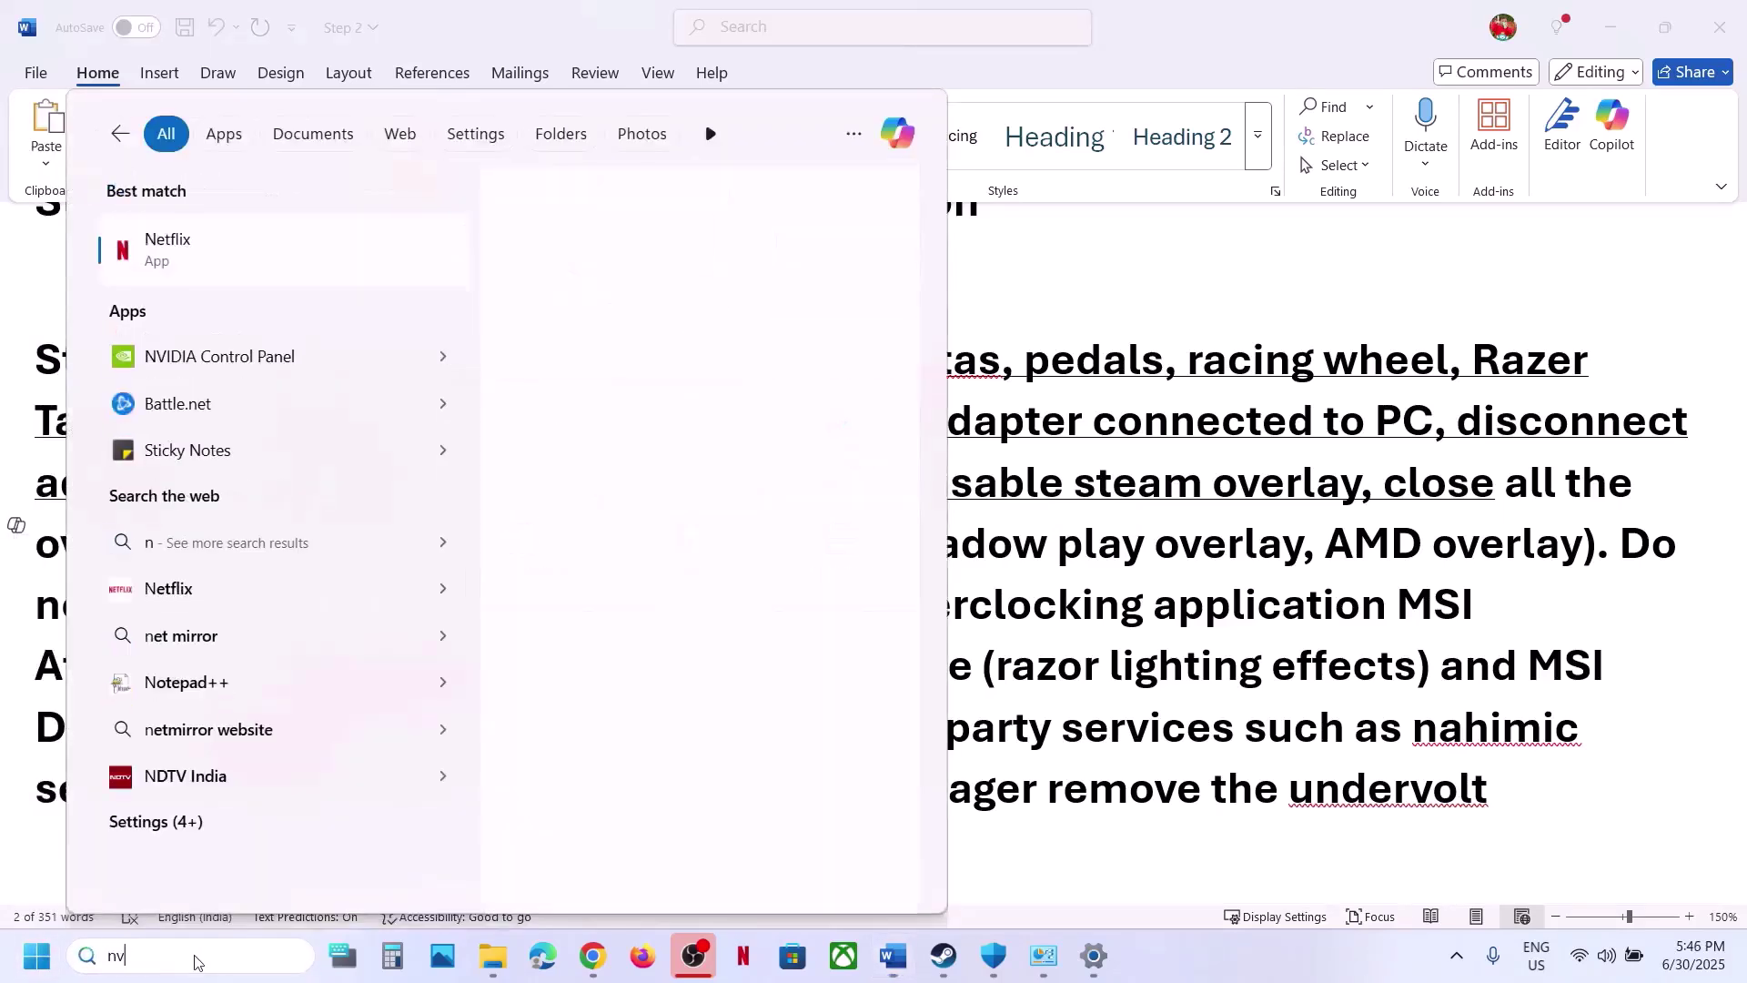
pyautogui.press('Return')
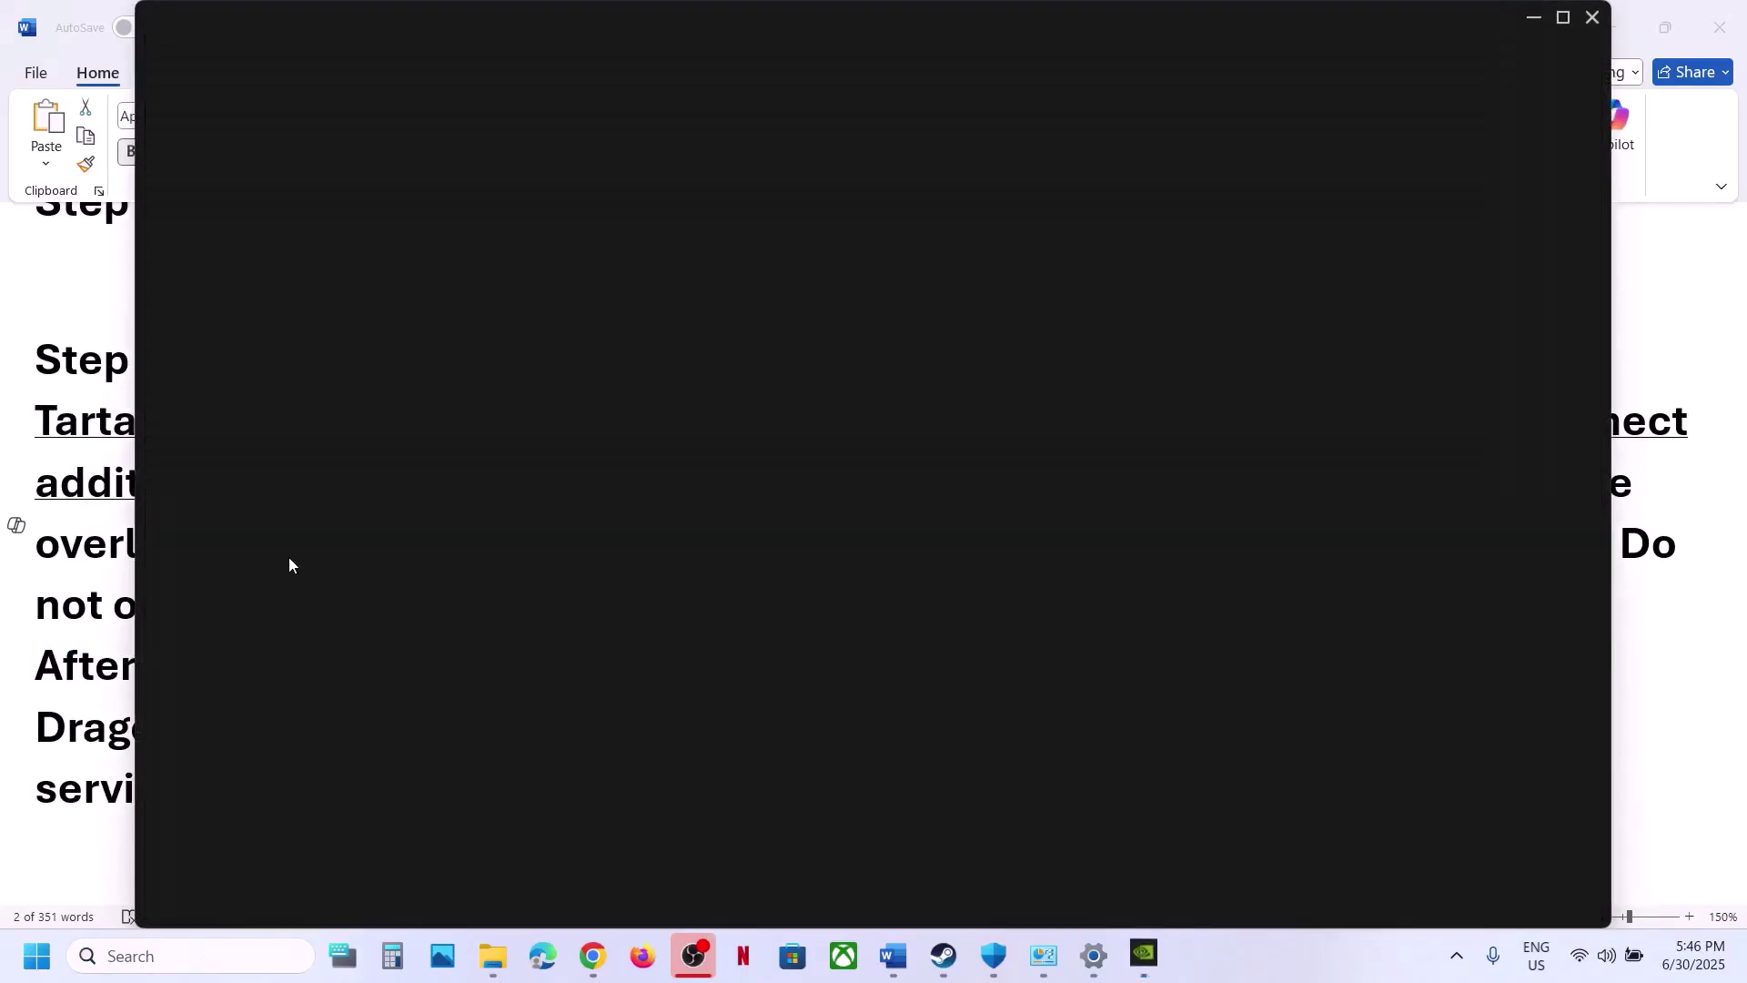
pyautogui.click(197, 471)
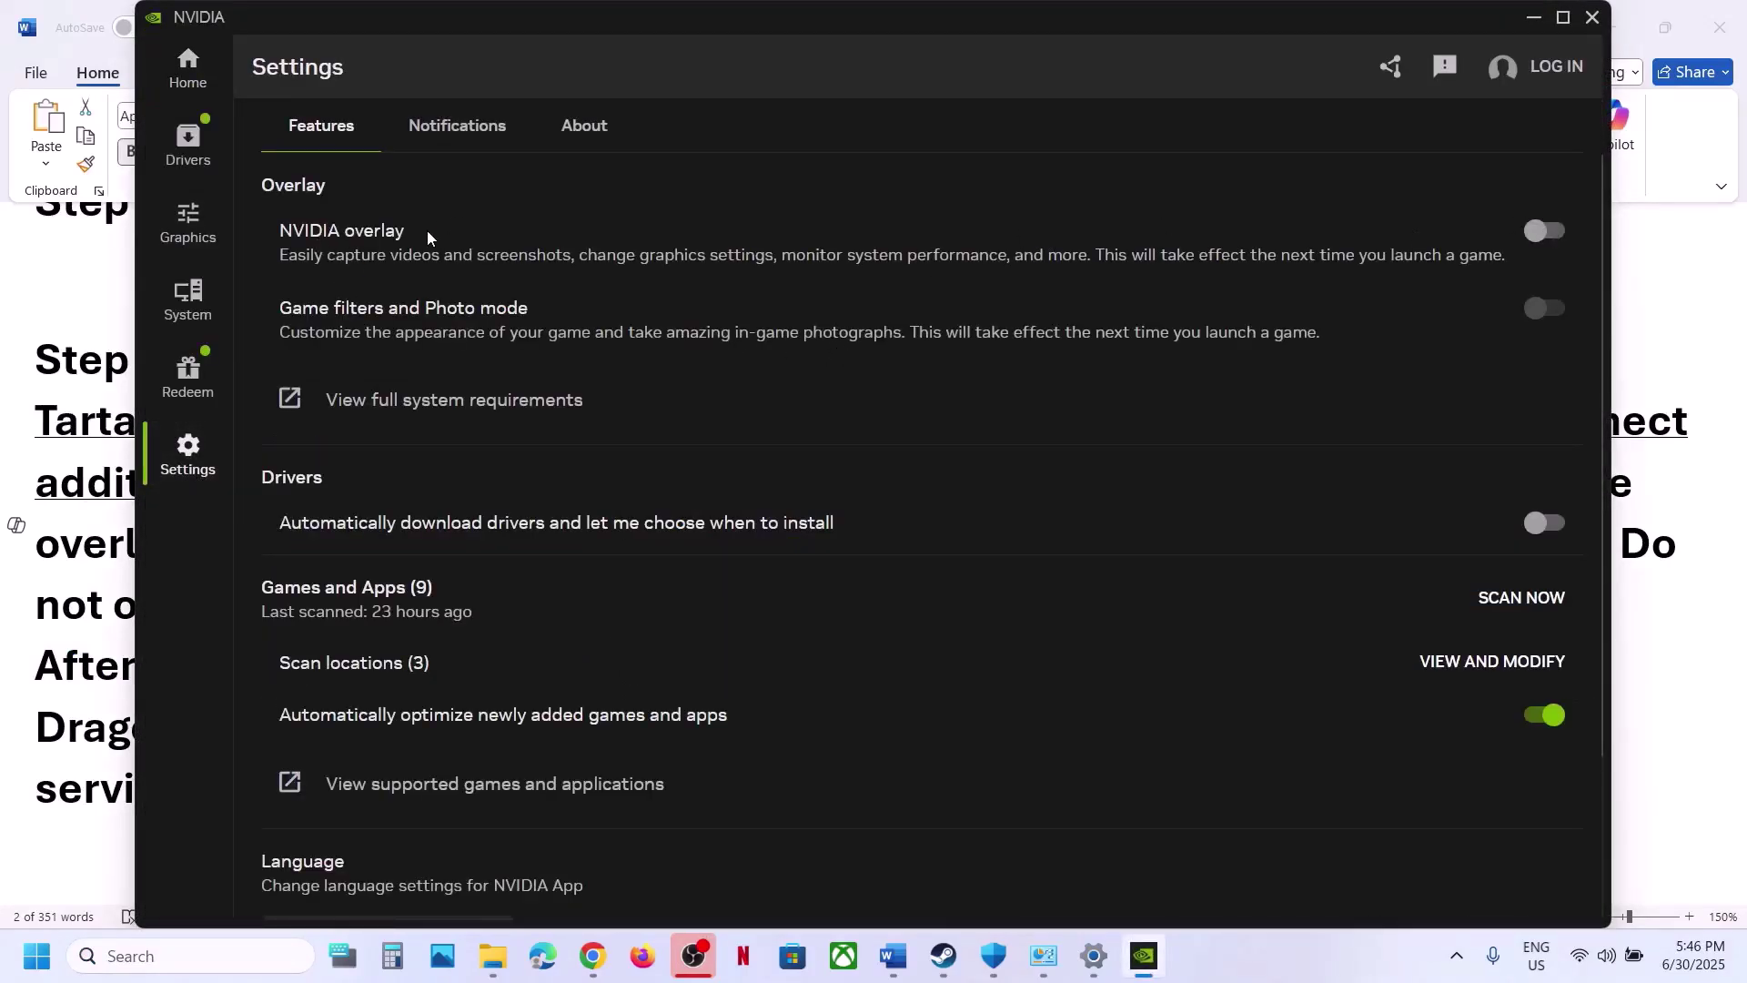
pyautogui.click(187, 66)
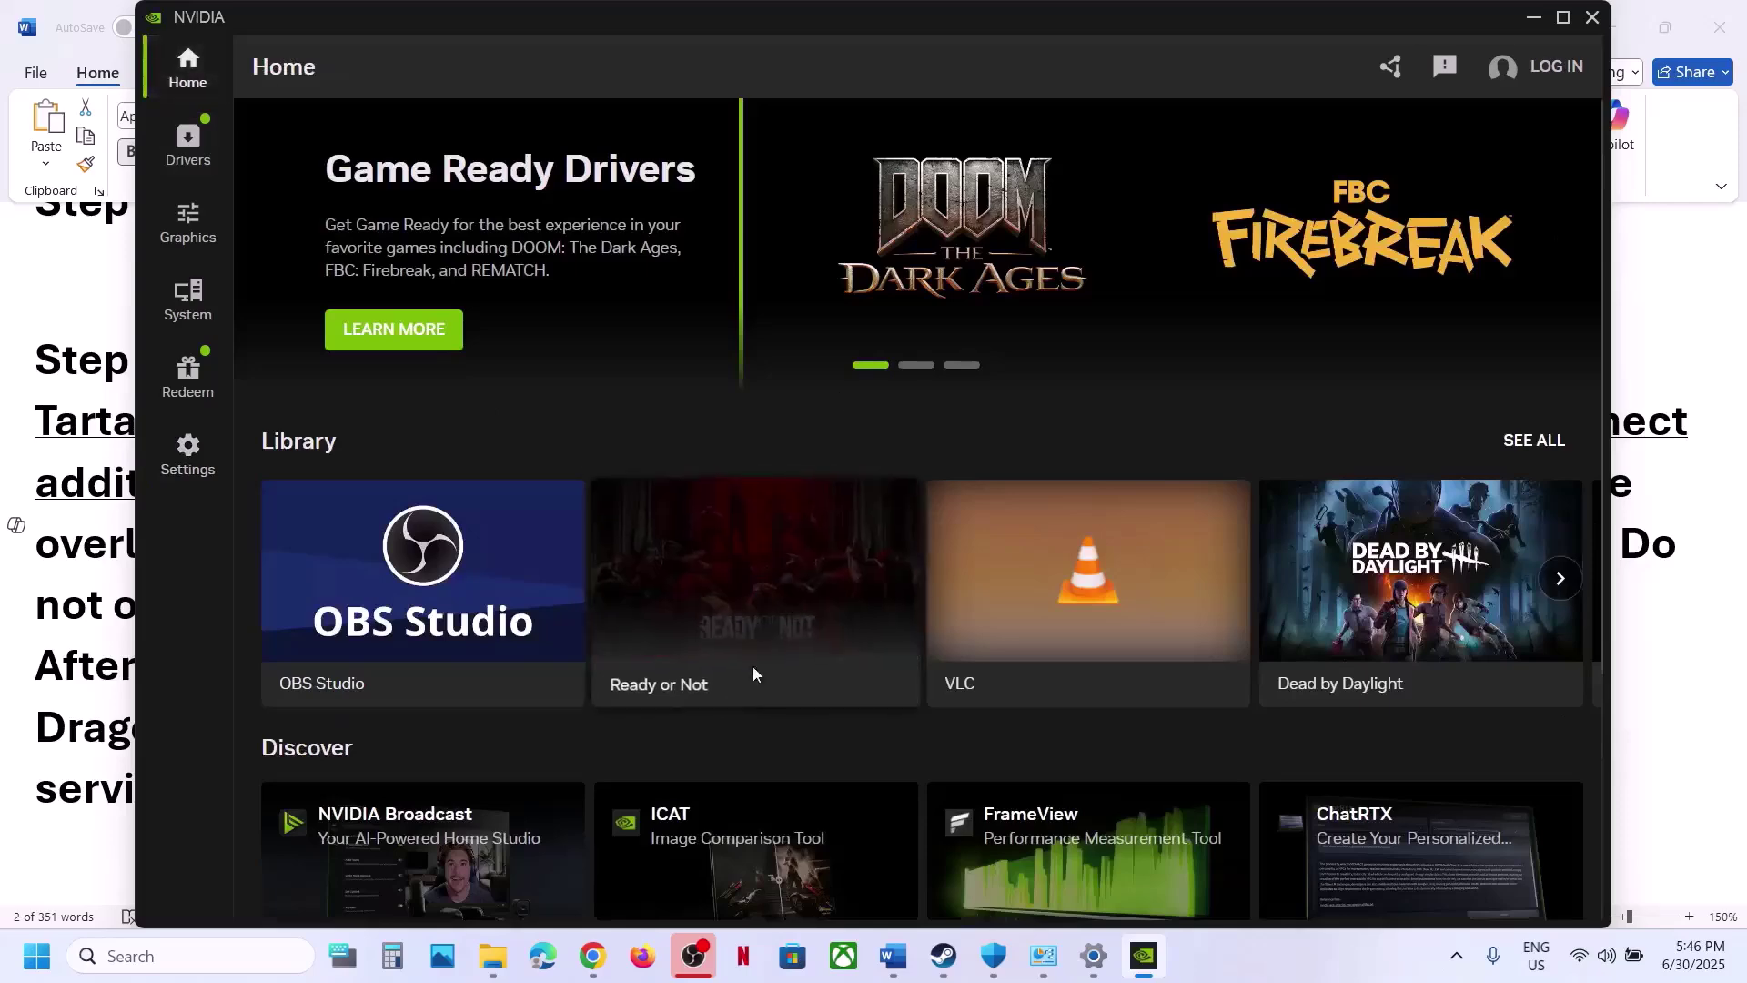
# View the Ready or Not graphics settings in the NVIDIA app's library and close the app
pyautogui.moveTo(794, 621)
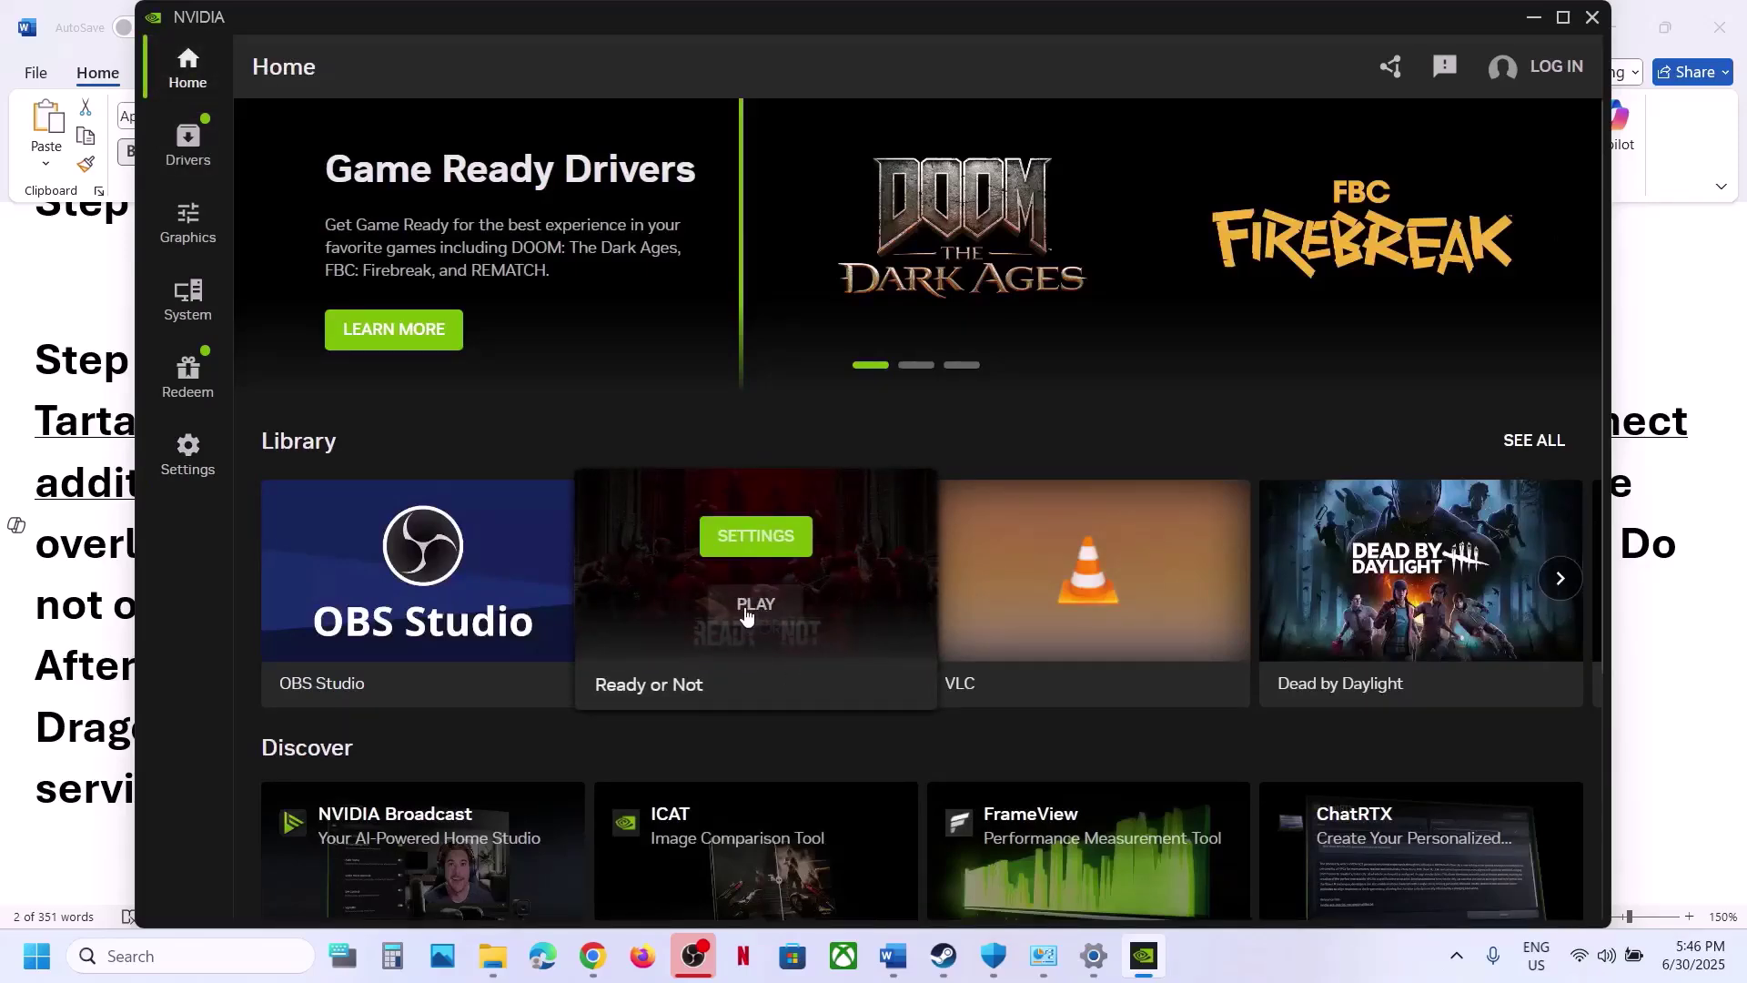
pyautogui.click(743, 541)
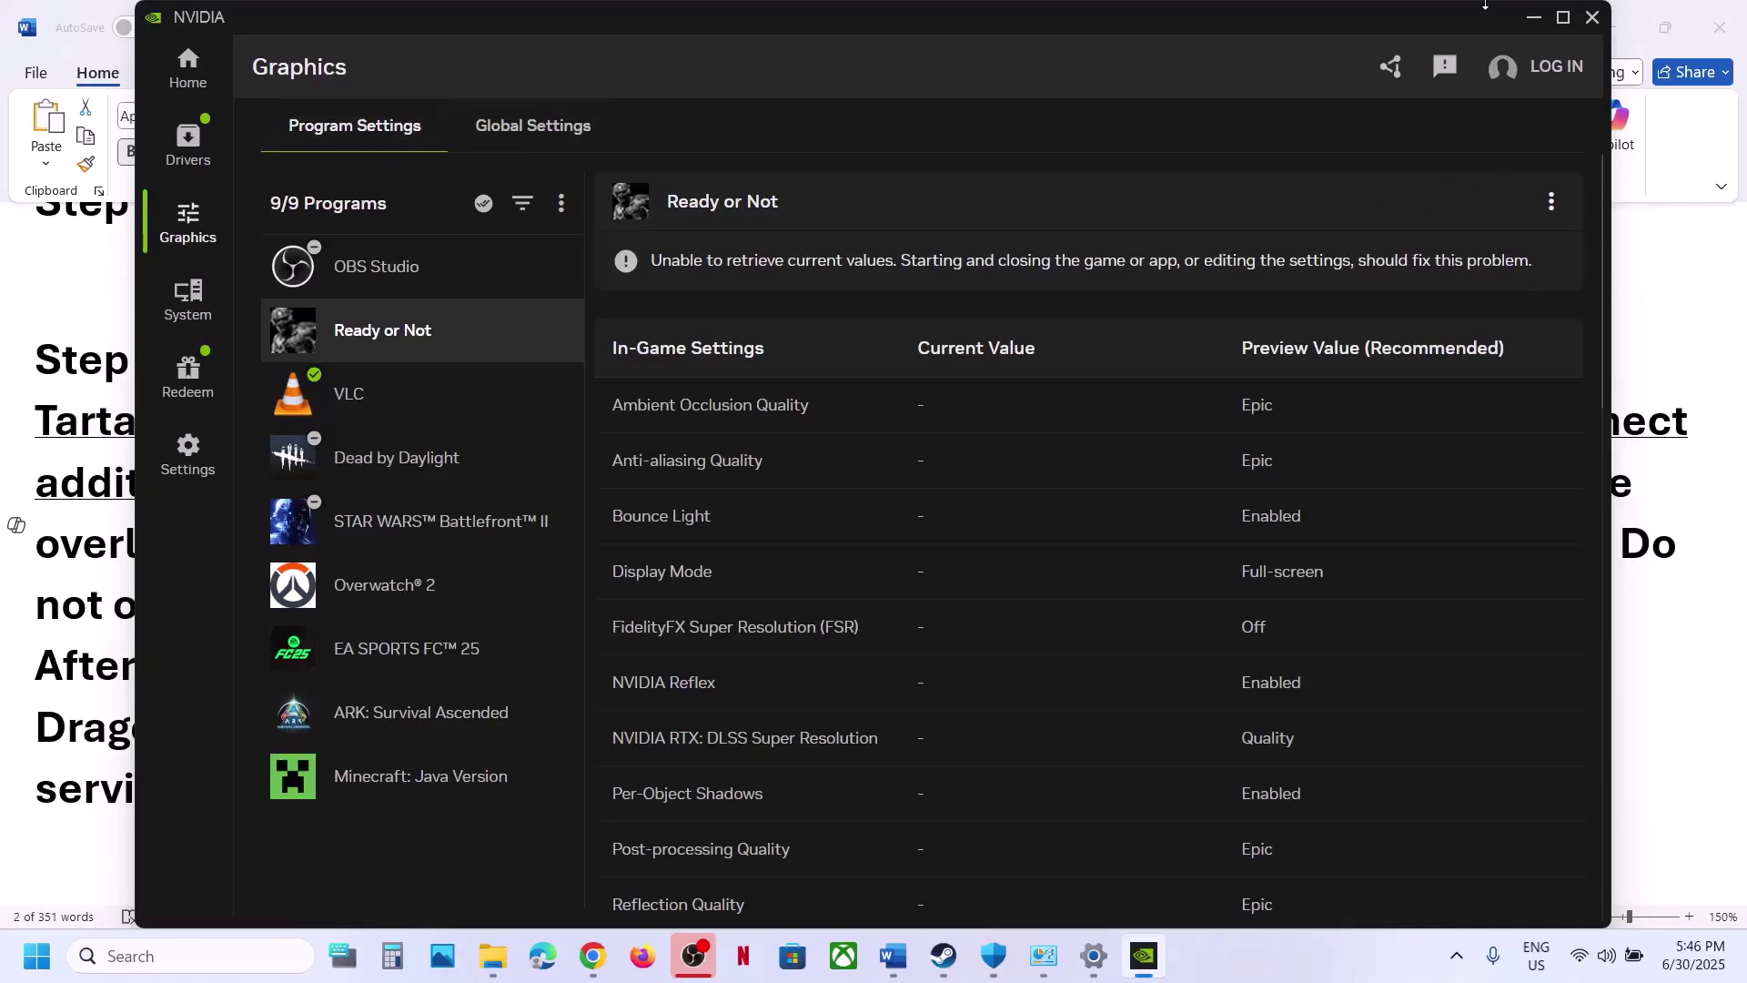
pyautogui.click(1594, 18)
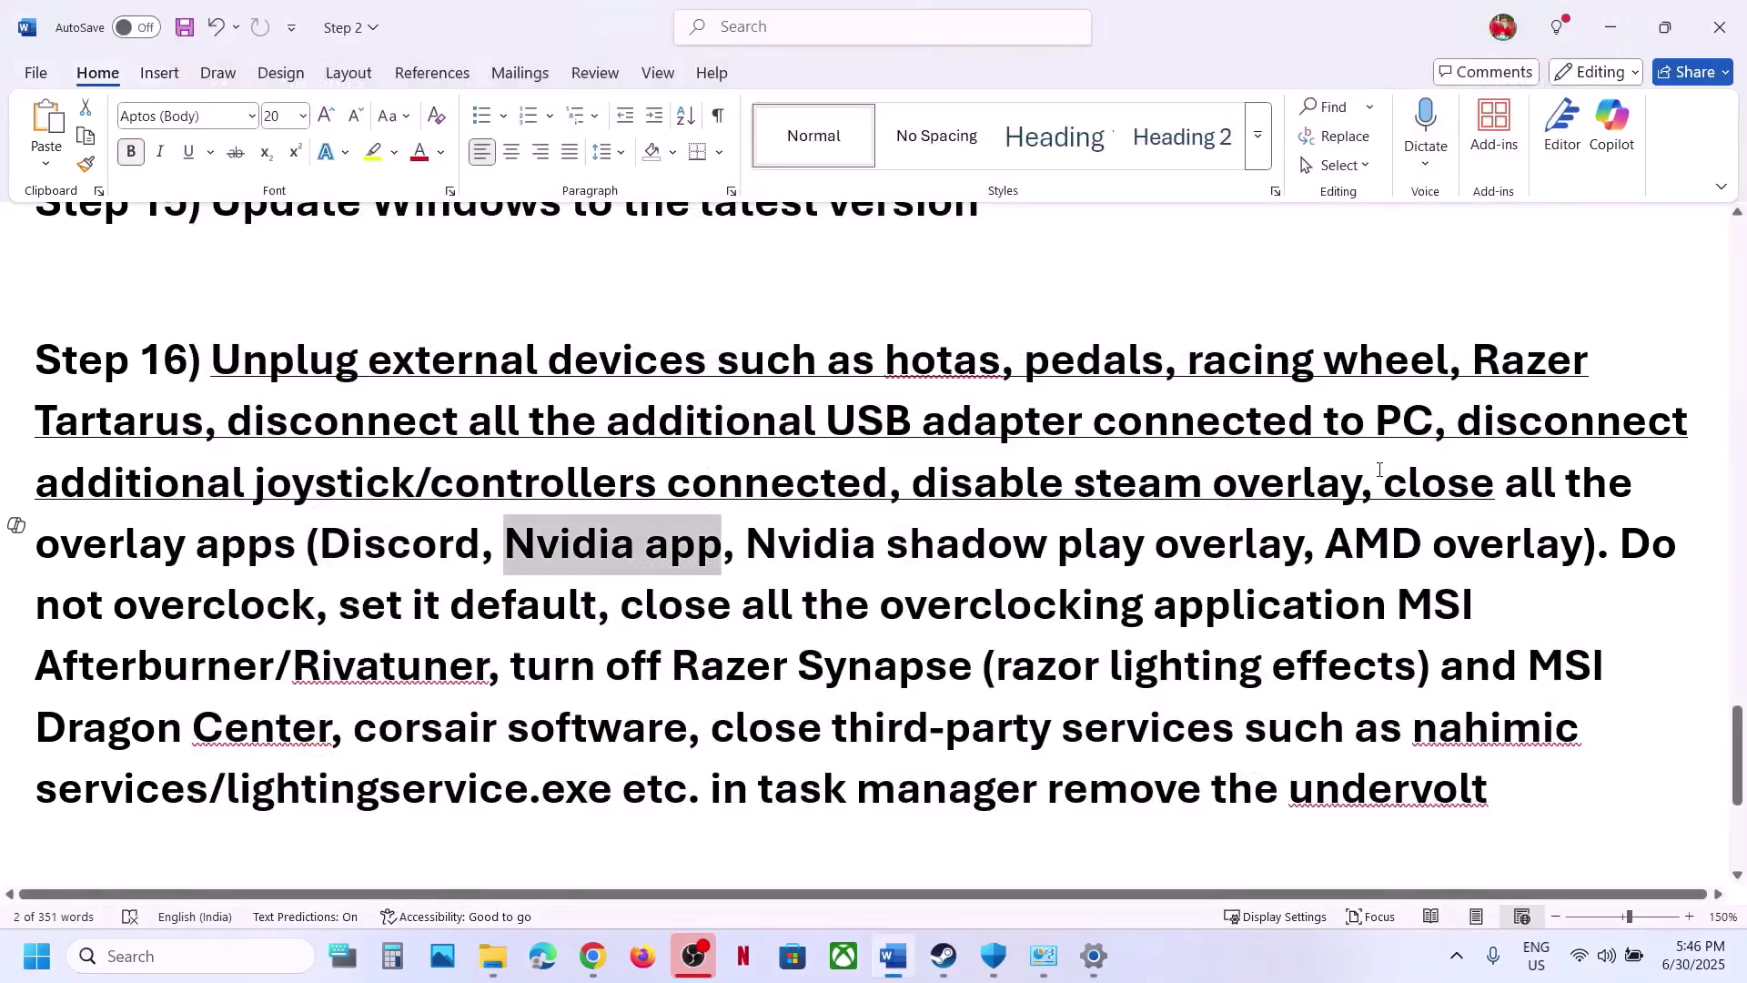
# Highlight step 16's advice in the Word notes on closing overlay apps, not overclocking, closing MSI Afterburner/Rivatuner and third-party services, and removing the undervolt
pyautogui.moveTo(1379, 471); pyautogui.dragTo(314, 551)
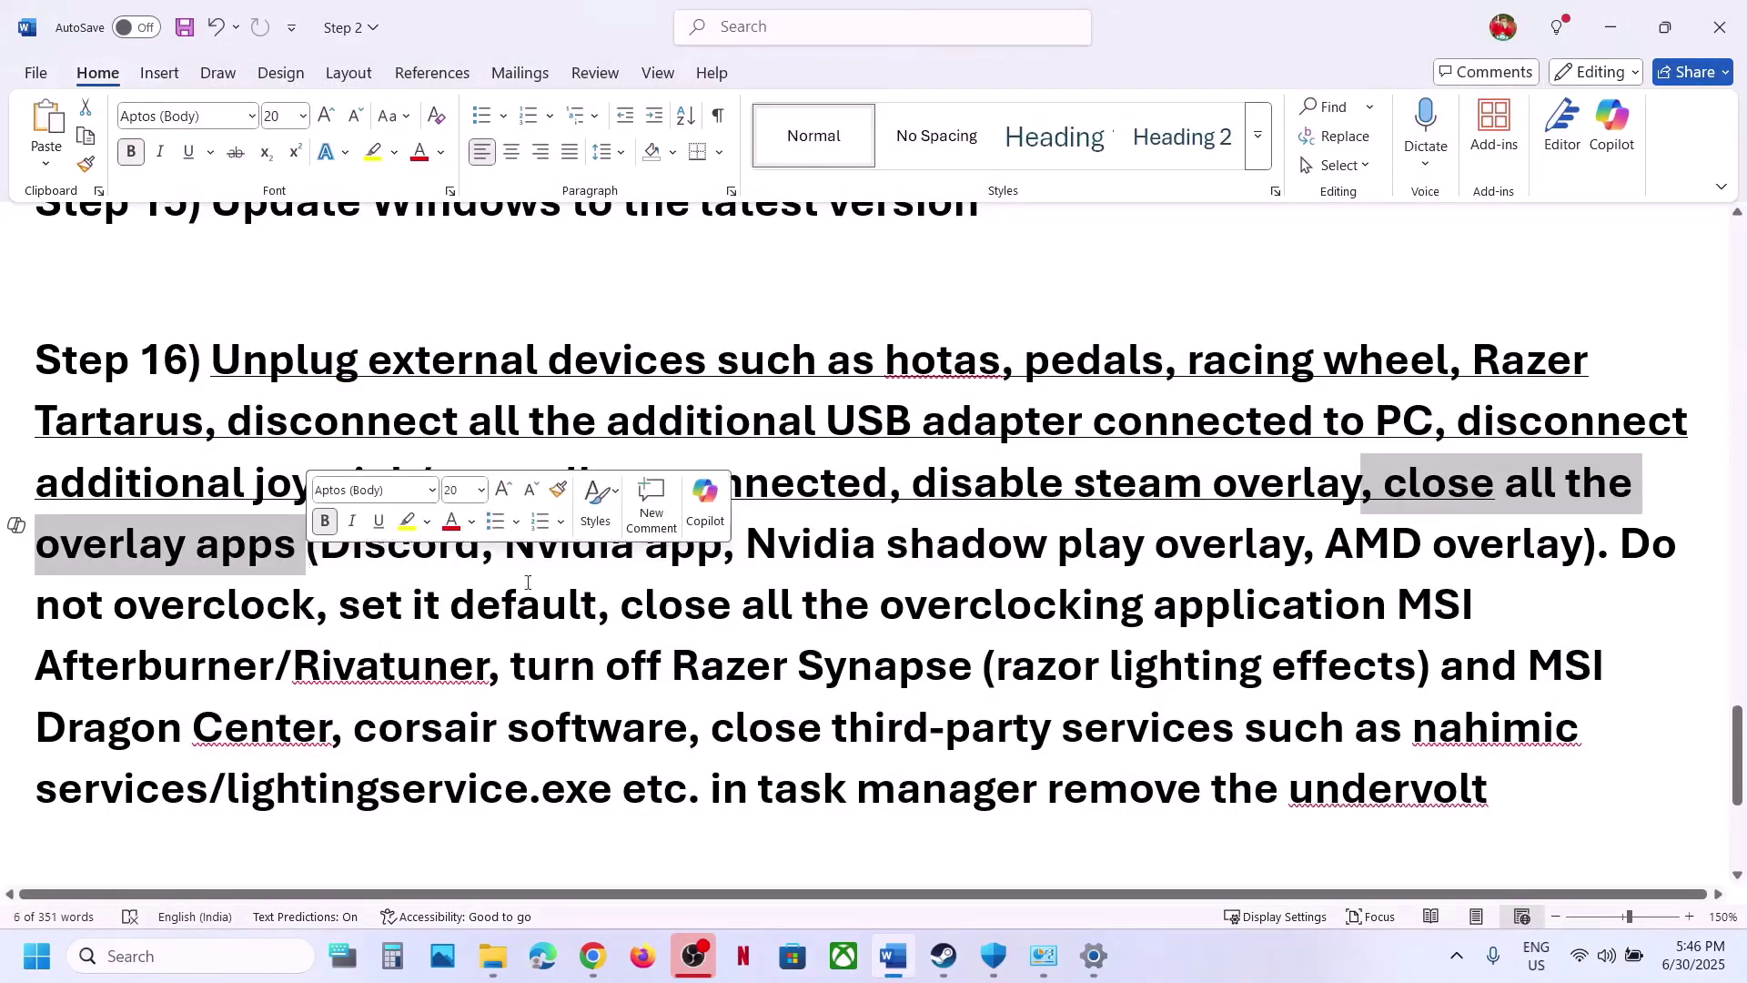
pyautogui.moveTo(599, 605); pyautogui.dragTo(1253, 601)
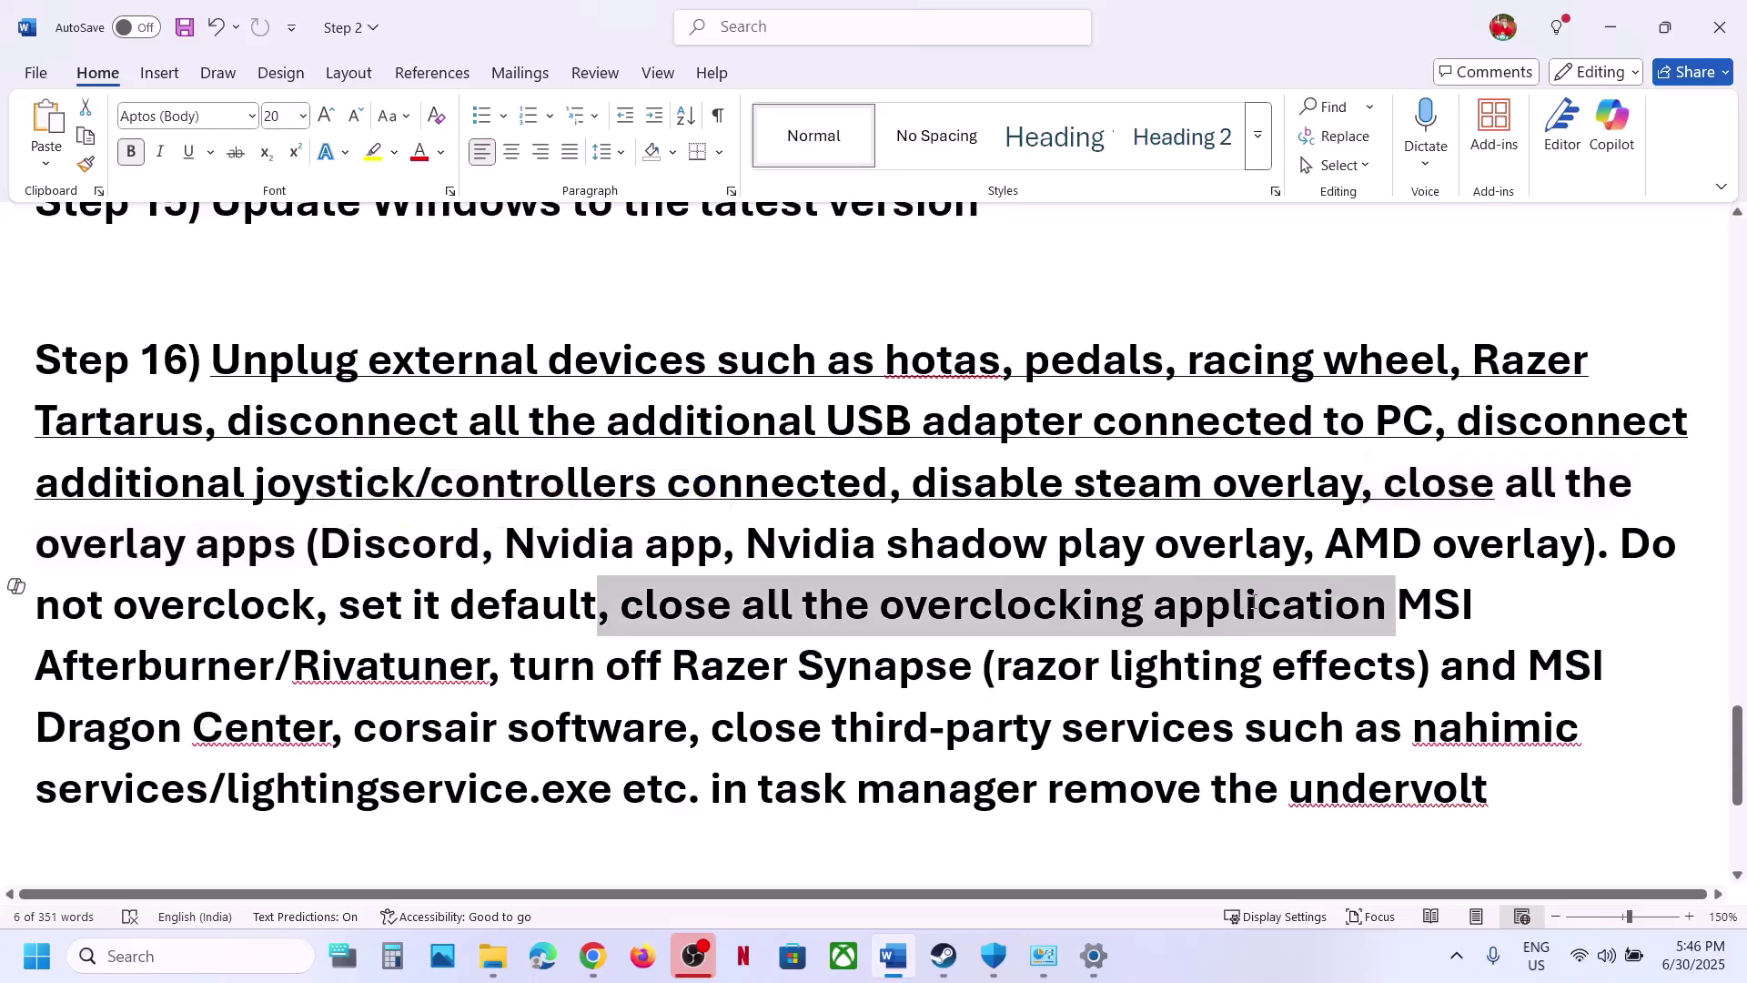
pyautogui.press('Down')
pyautogui.press('Down')
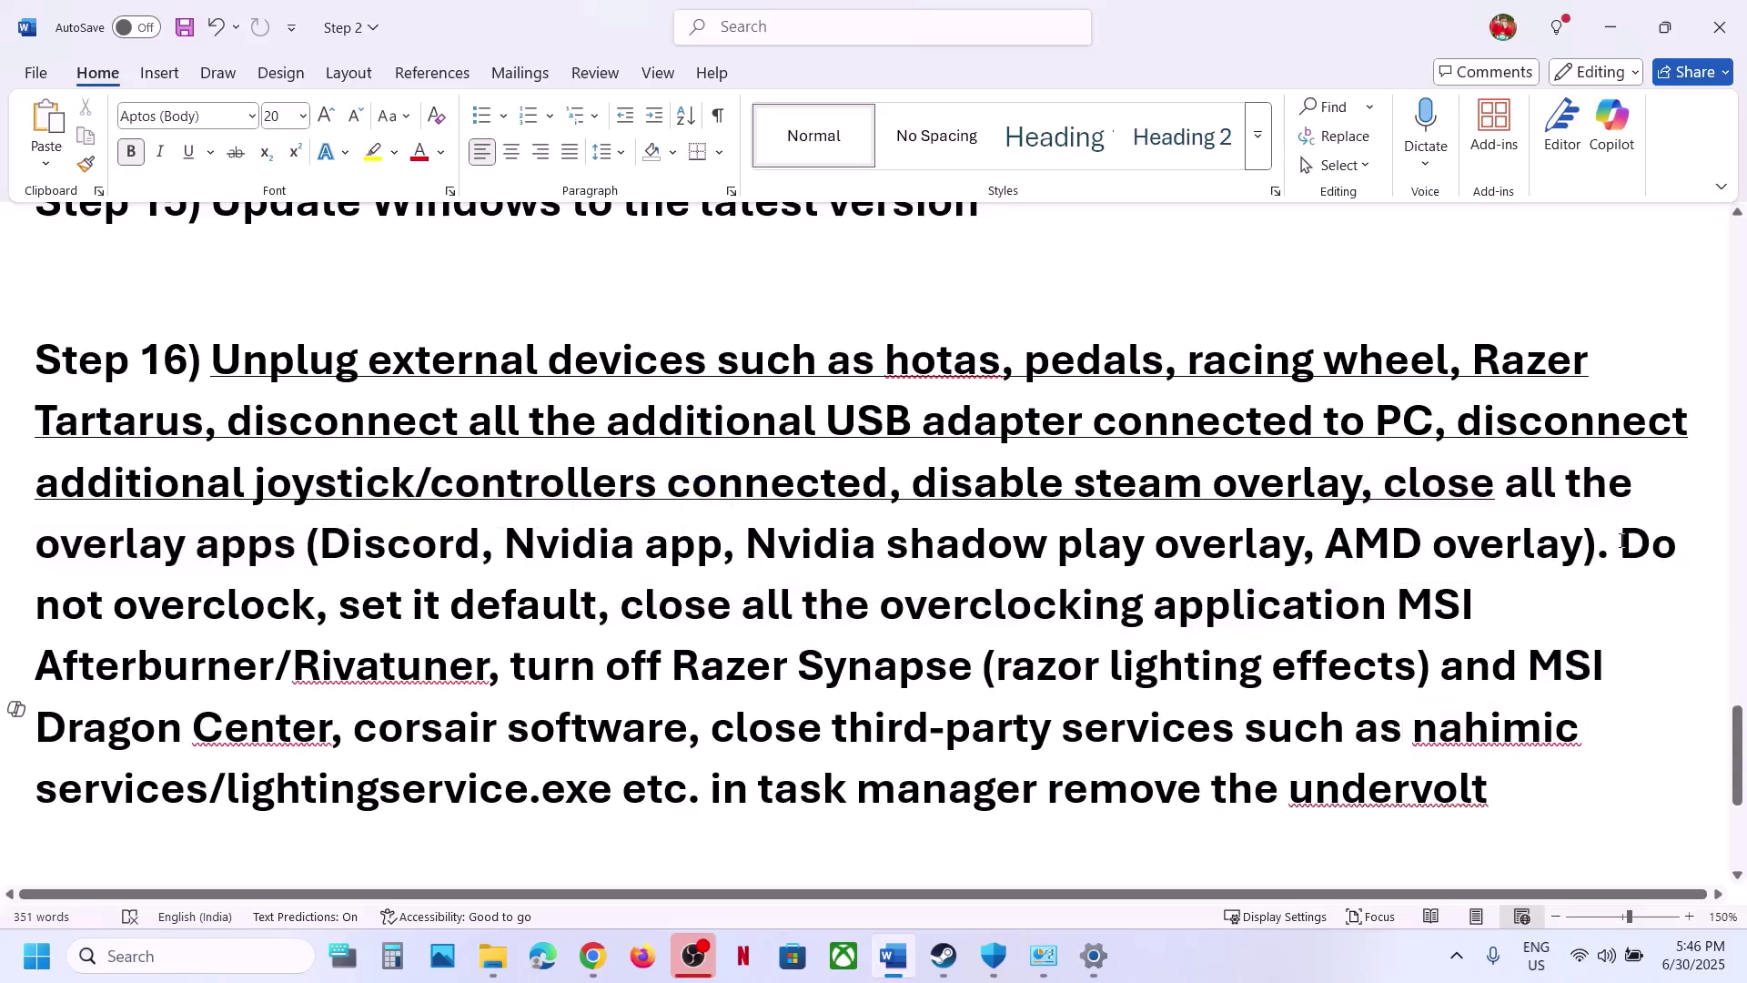
pyautogui.moveTo(1623, 540); pyautogui.dragTo(621, 586)
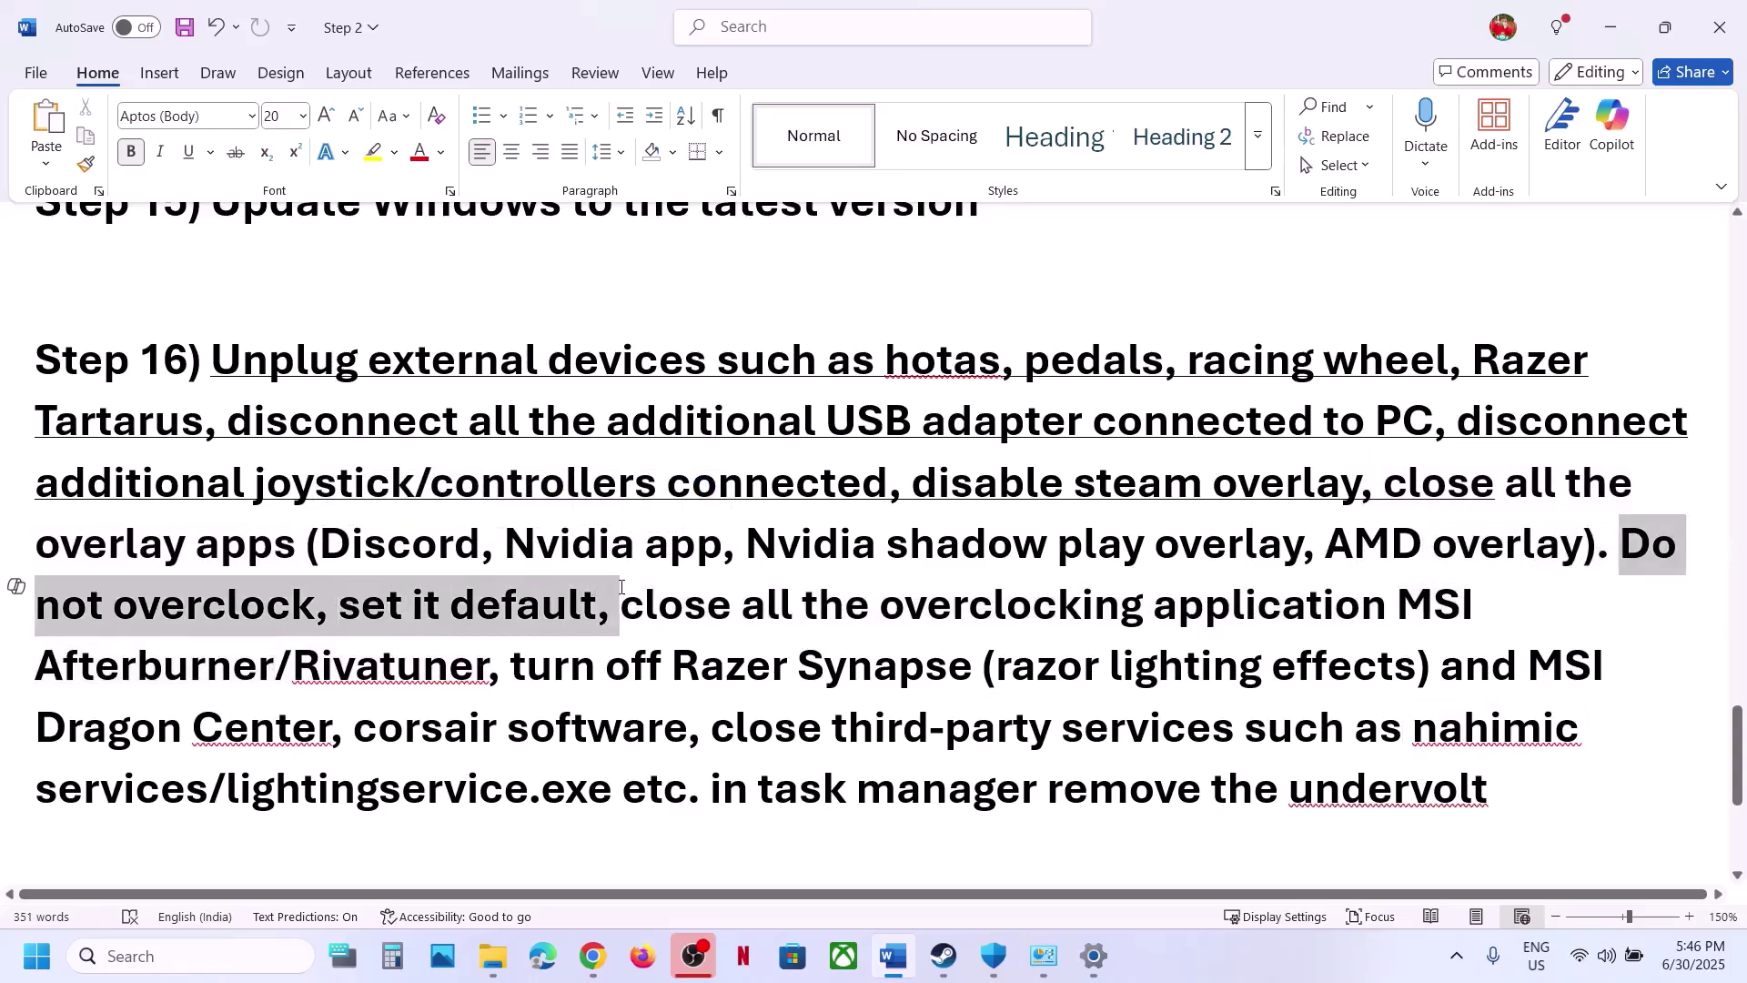
pyautogui.moveTo(730, 585); pyautogui.dragTo(353, 663)
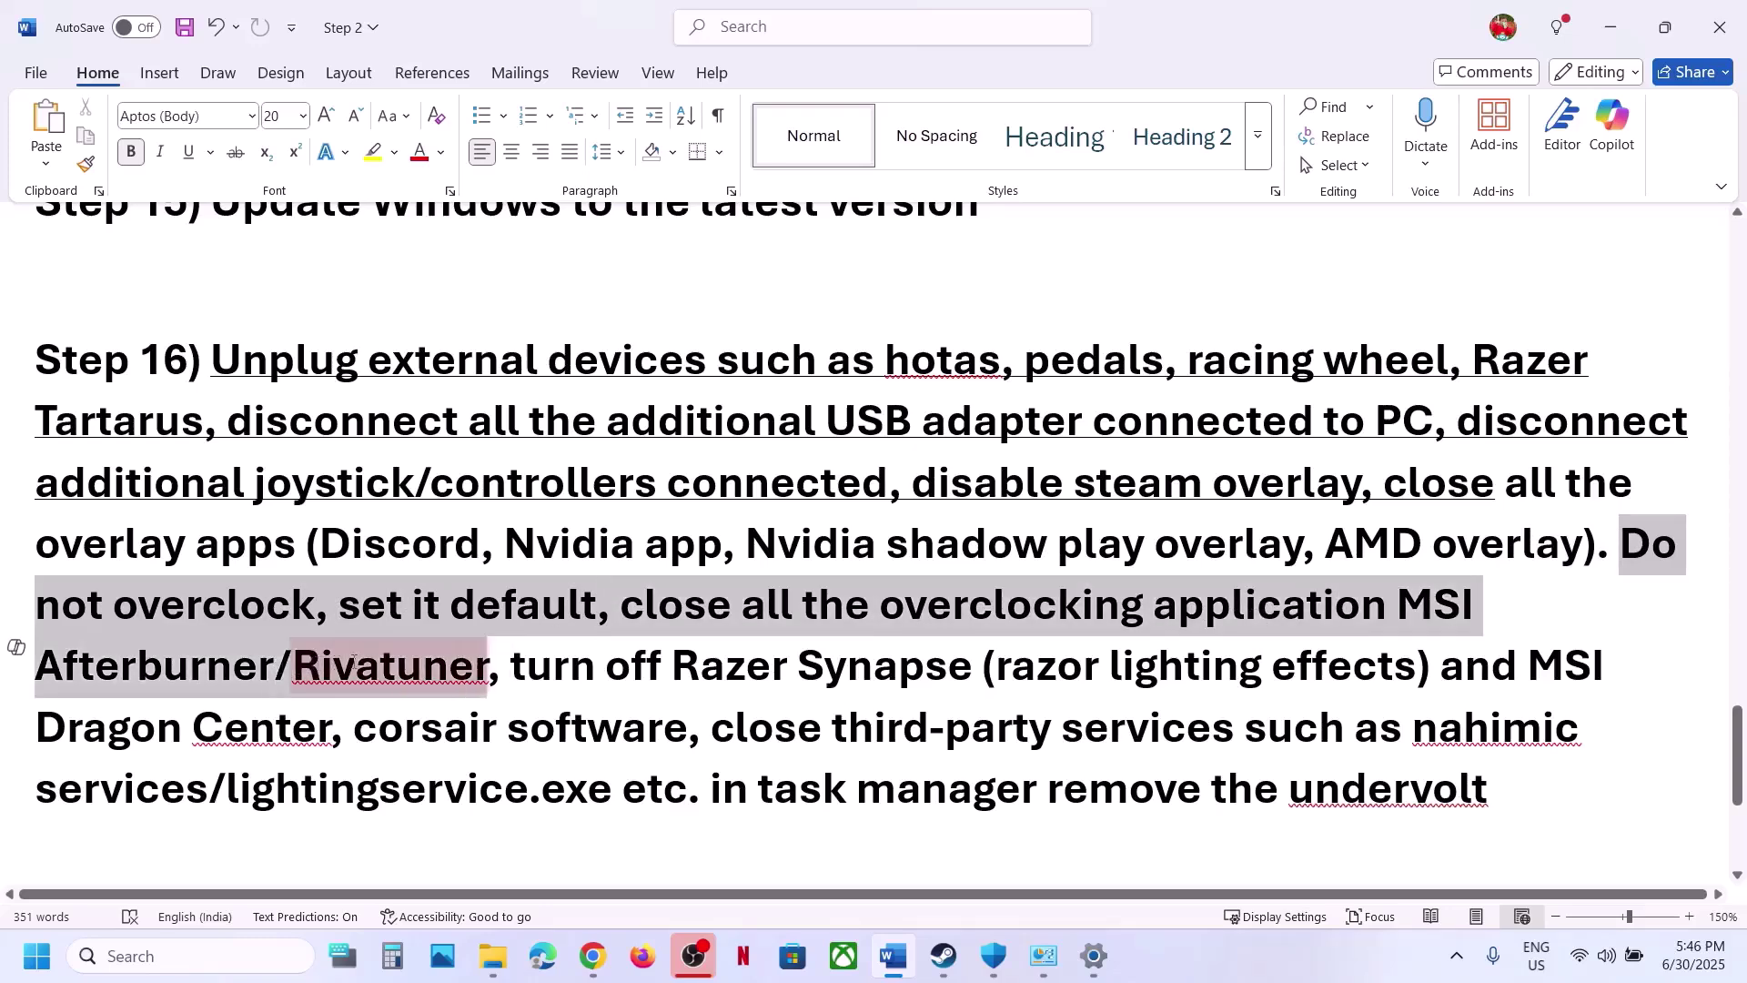
pyautogui.moveTo(489, 657); pyautogui.dragTo(1488, 790)
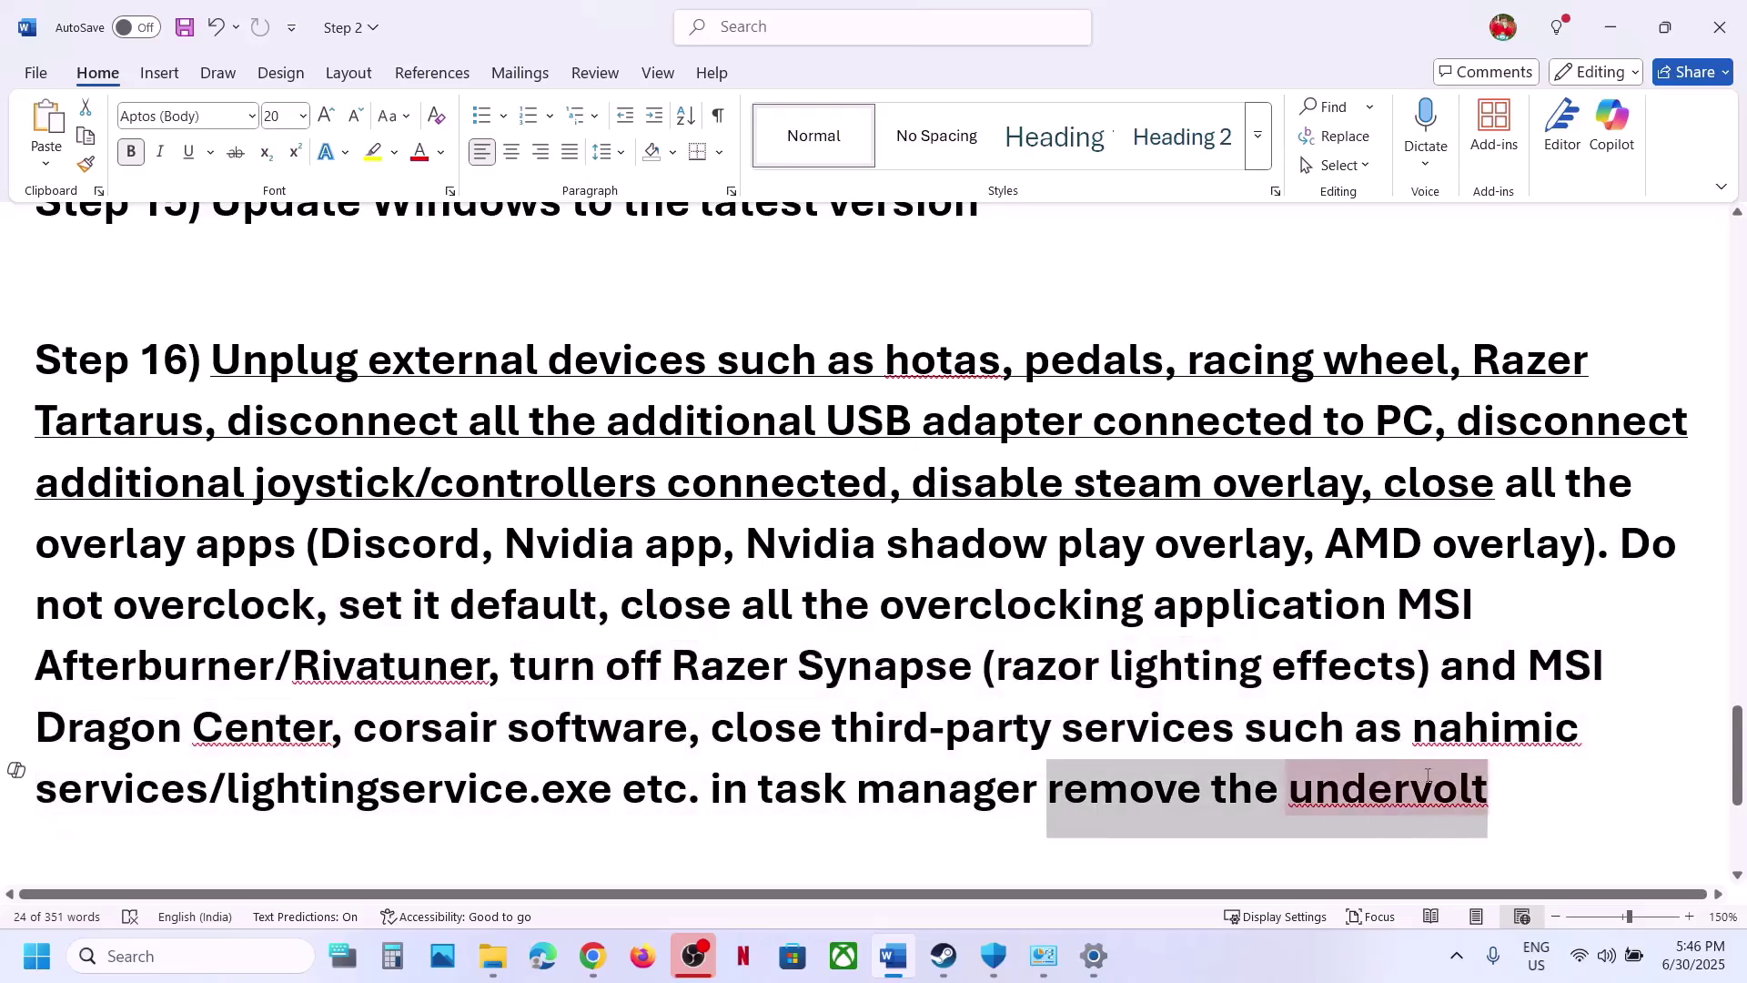
pyautogui.click(729, 615)
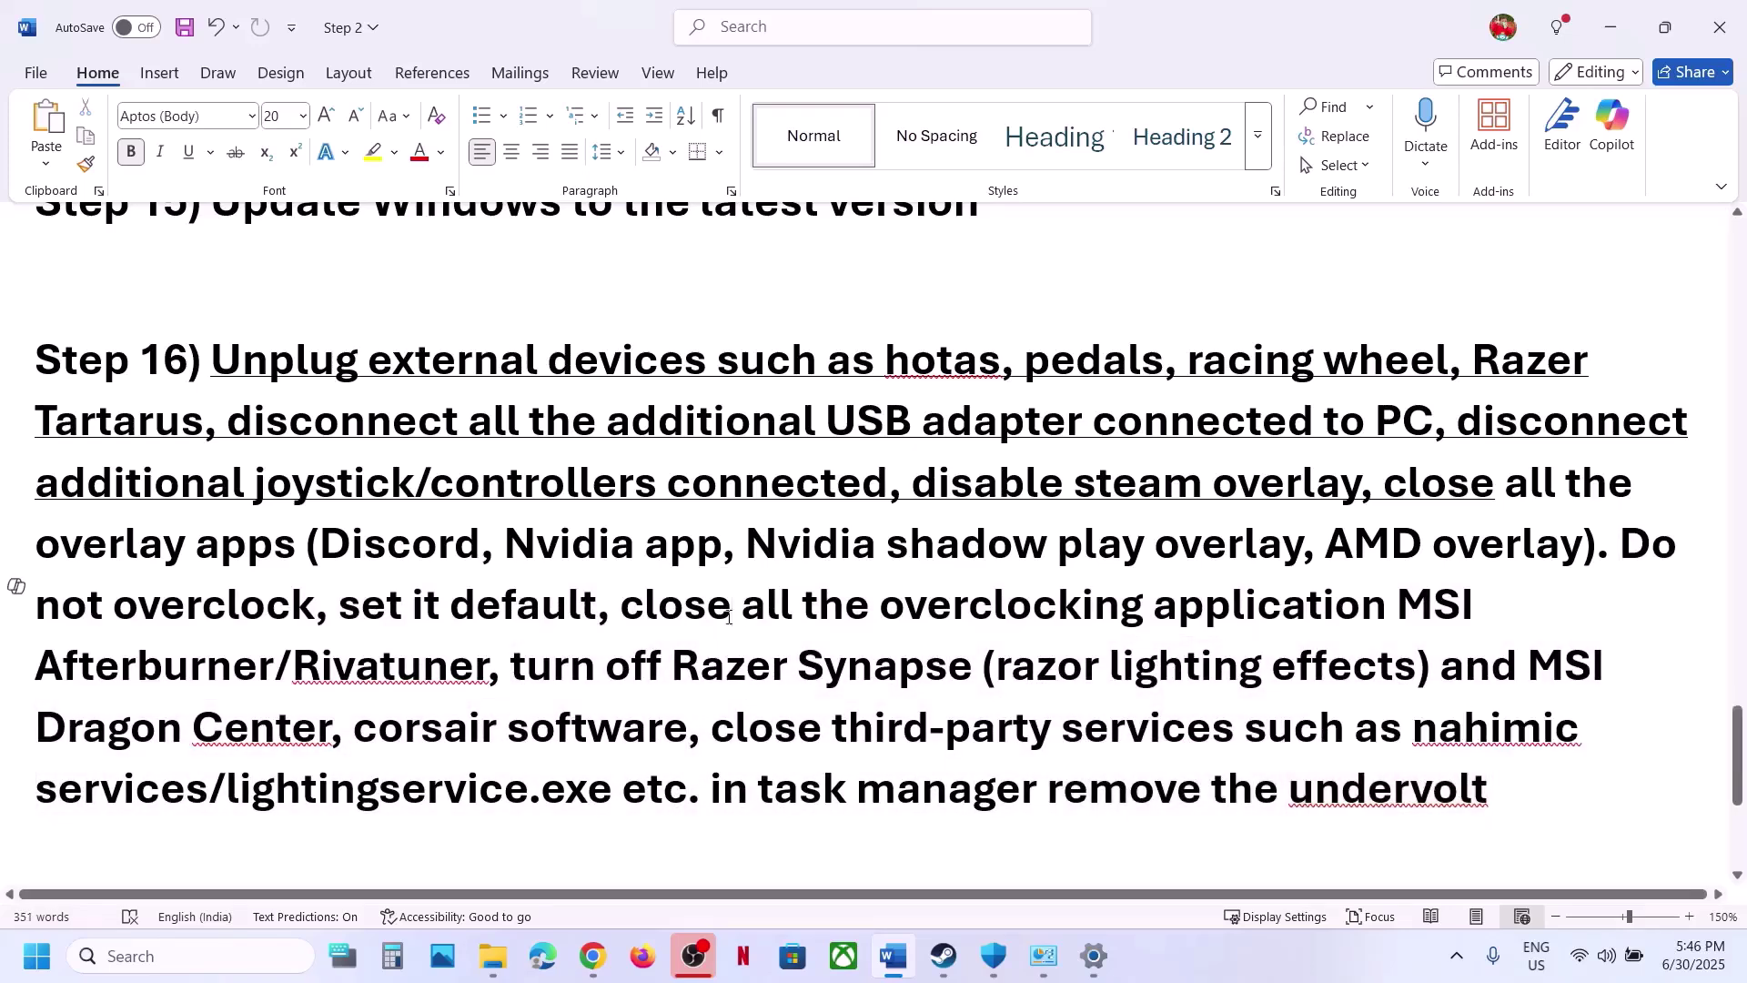
# Go to step 17 in the notes and highlight "Increase Virtual Memory"
pyautogui.scroll(-4, 728, 616)
pyautogui.scroll(1, 729, 616)
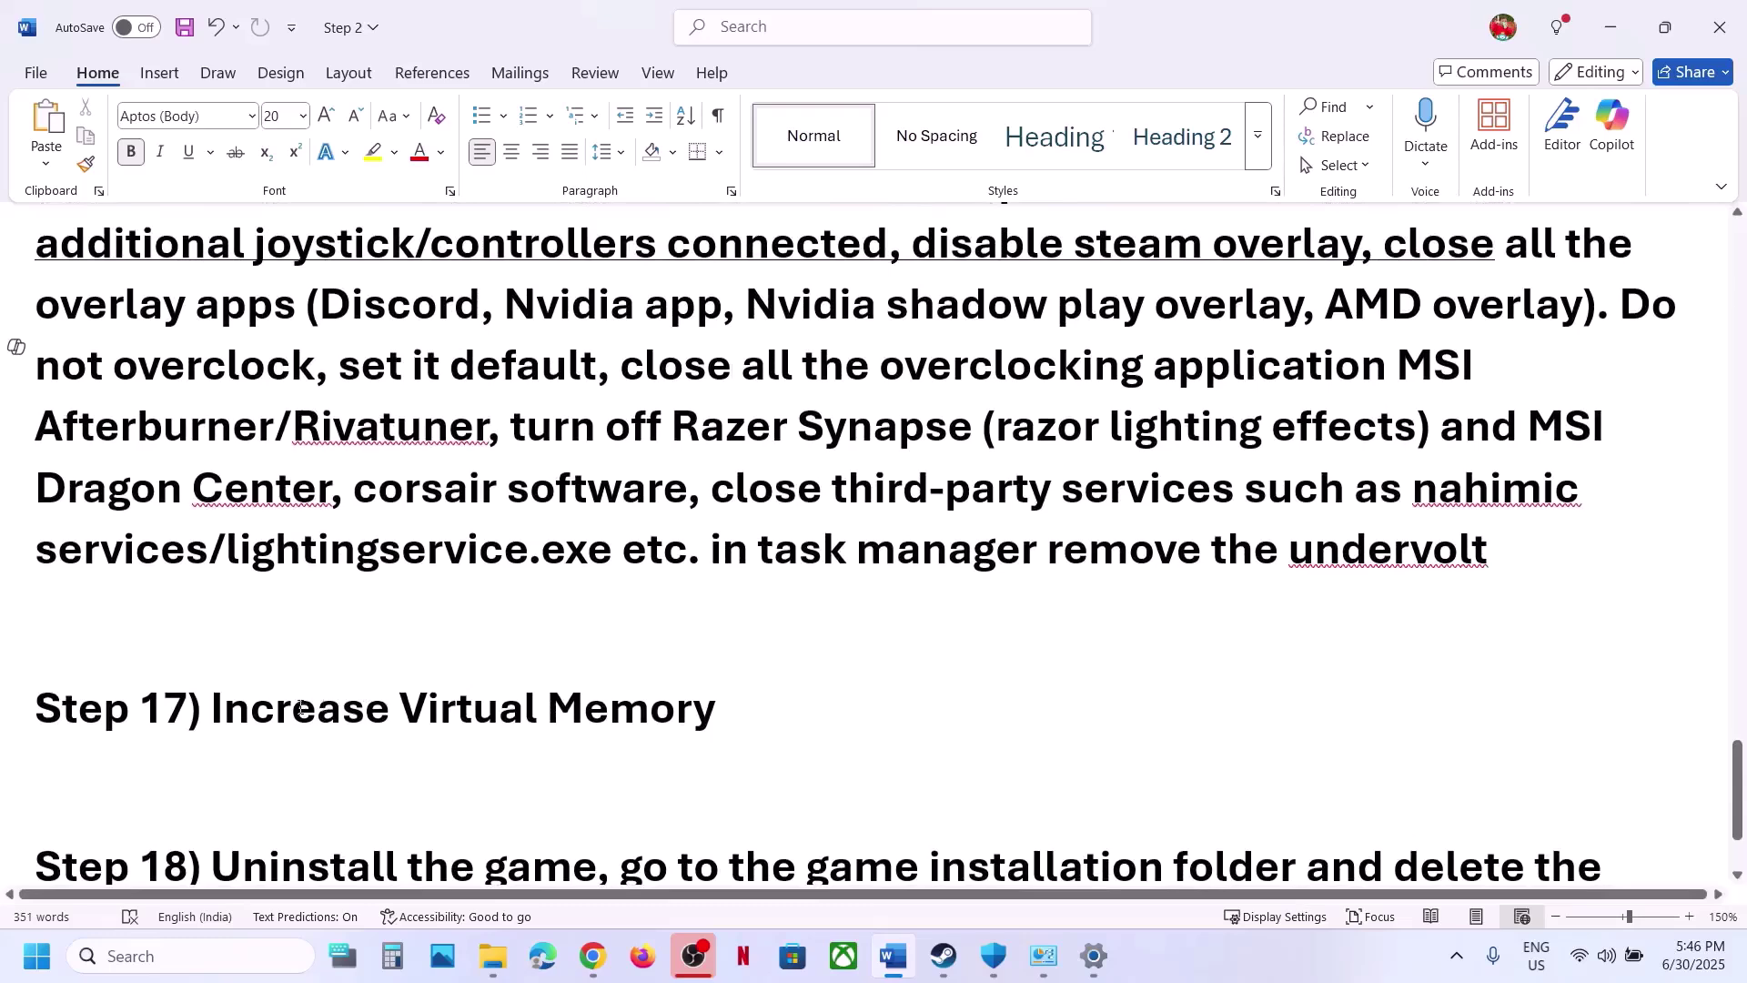
pyautogui.moveTo(211, 709); pyautogui.dragTo(717, 709)
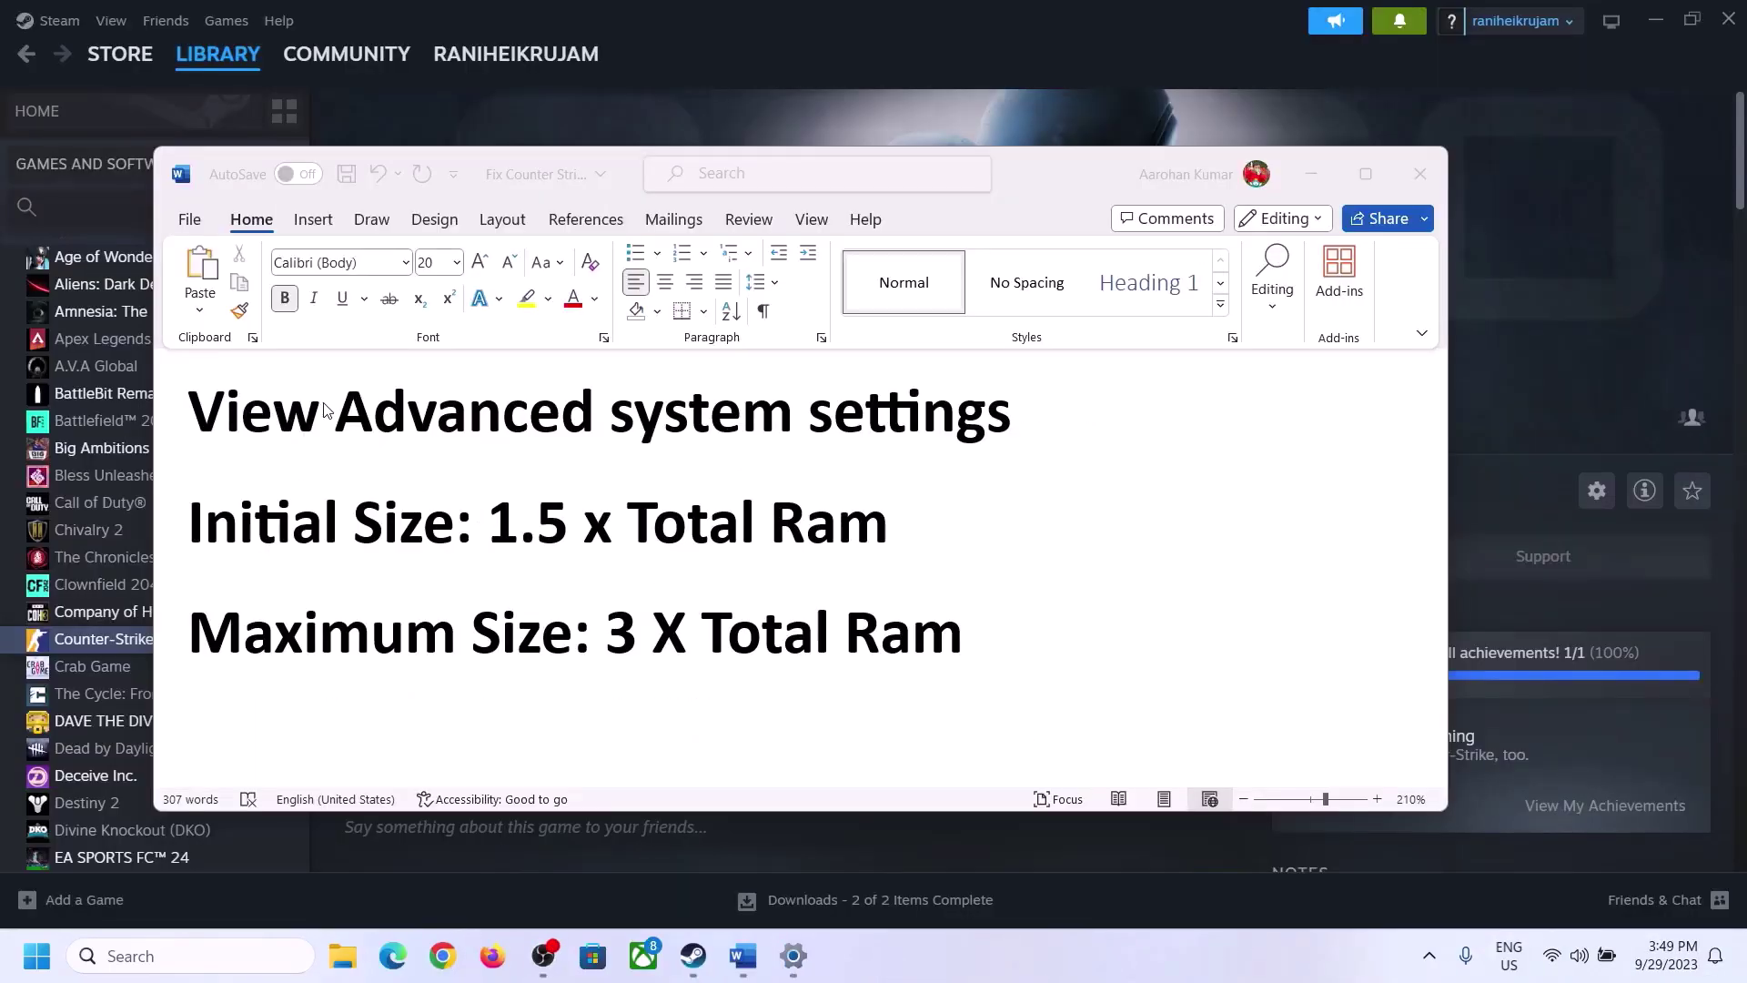
# Copy "View Advanced system settings" from the notes, search Windows for it and open the matching Control Panel item
pyautogui.click(212, 420)
pyautogui.moveTo(208, 419); pyautogui.dragTo(970, 431)
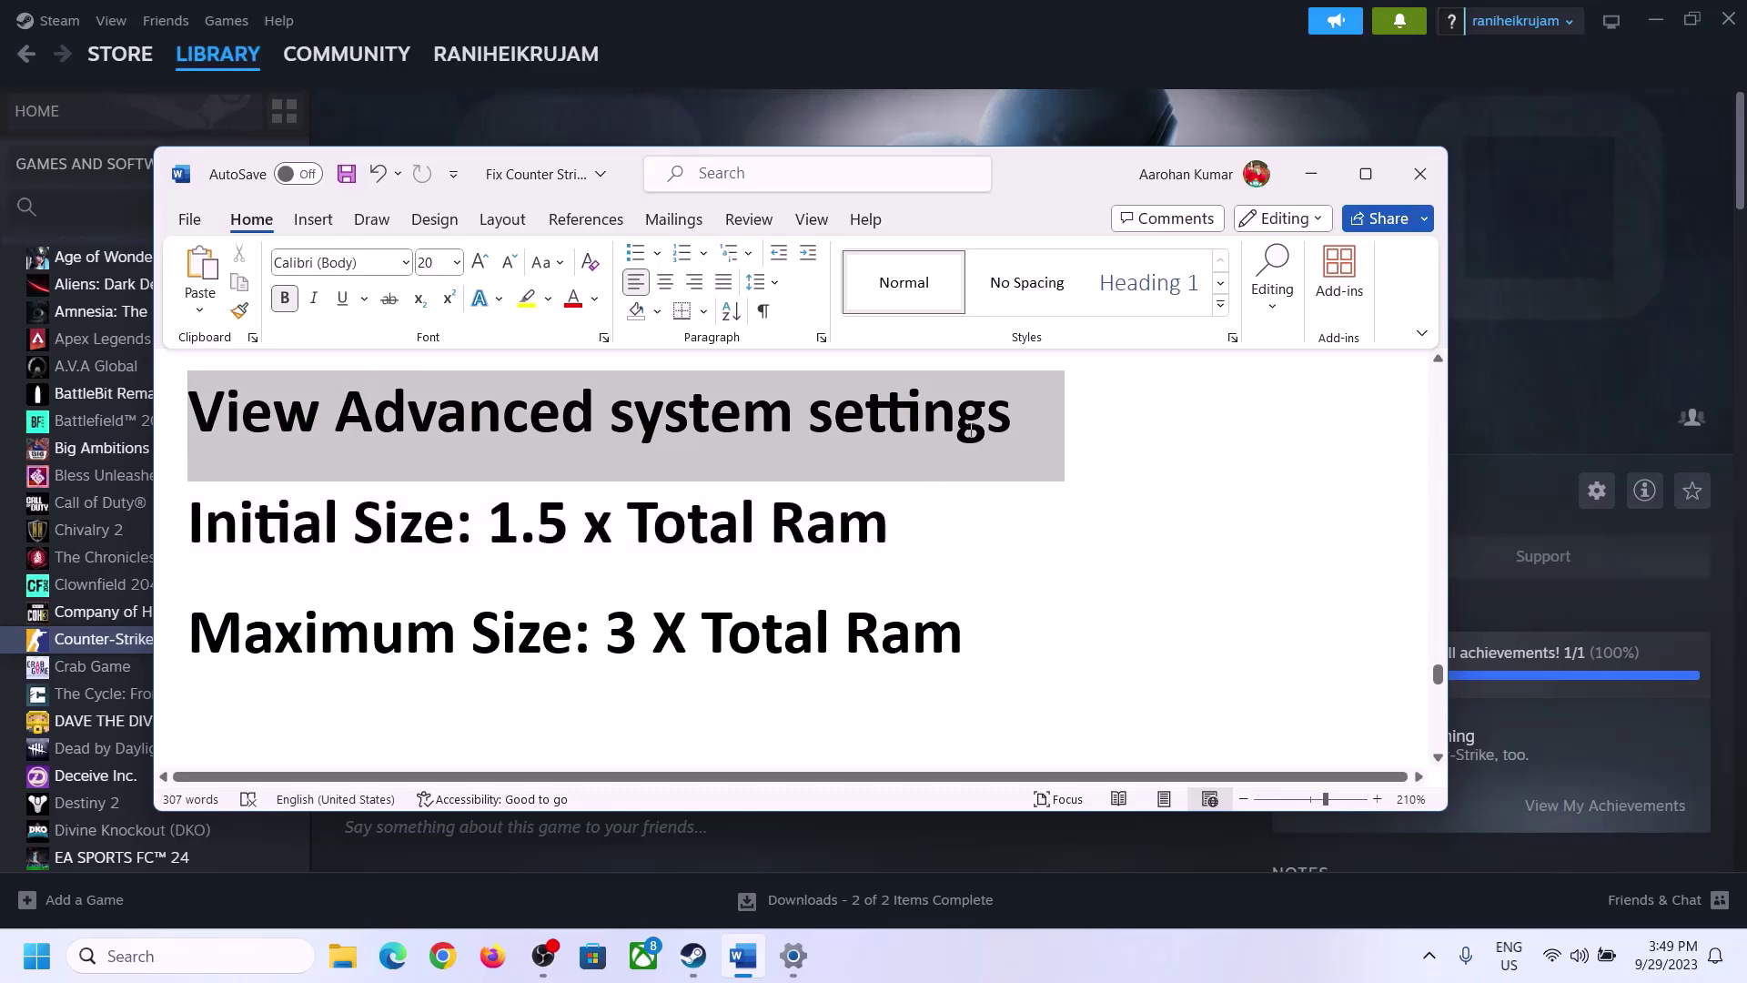
pyautogui.hotkey('ctrl', 'c')
pyautogui.click(207, 956)
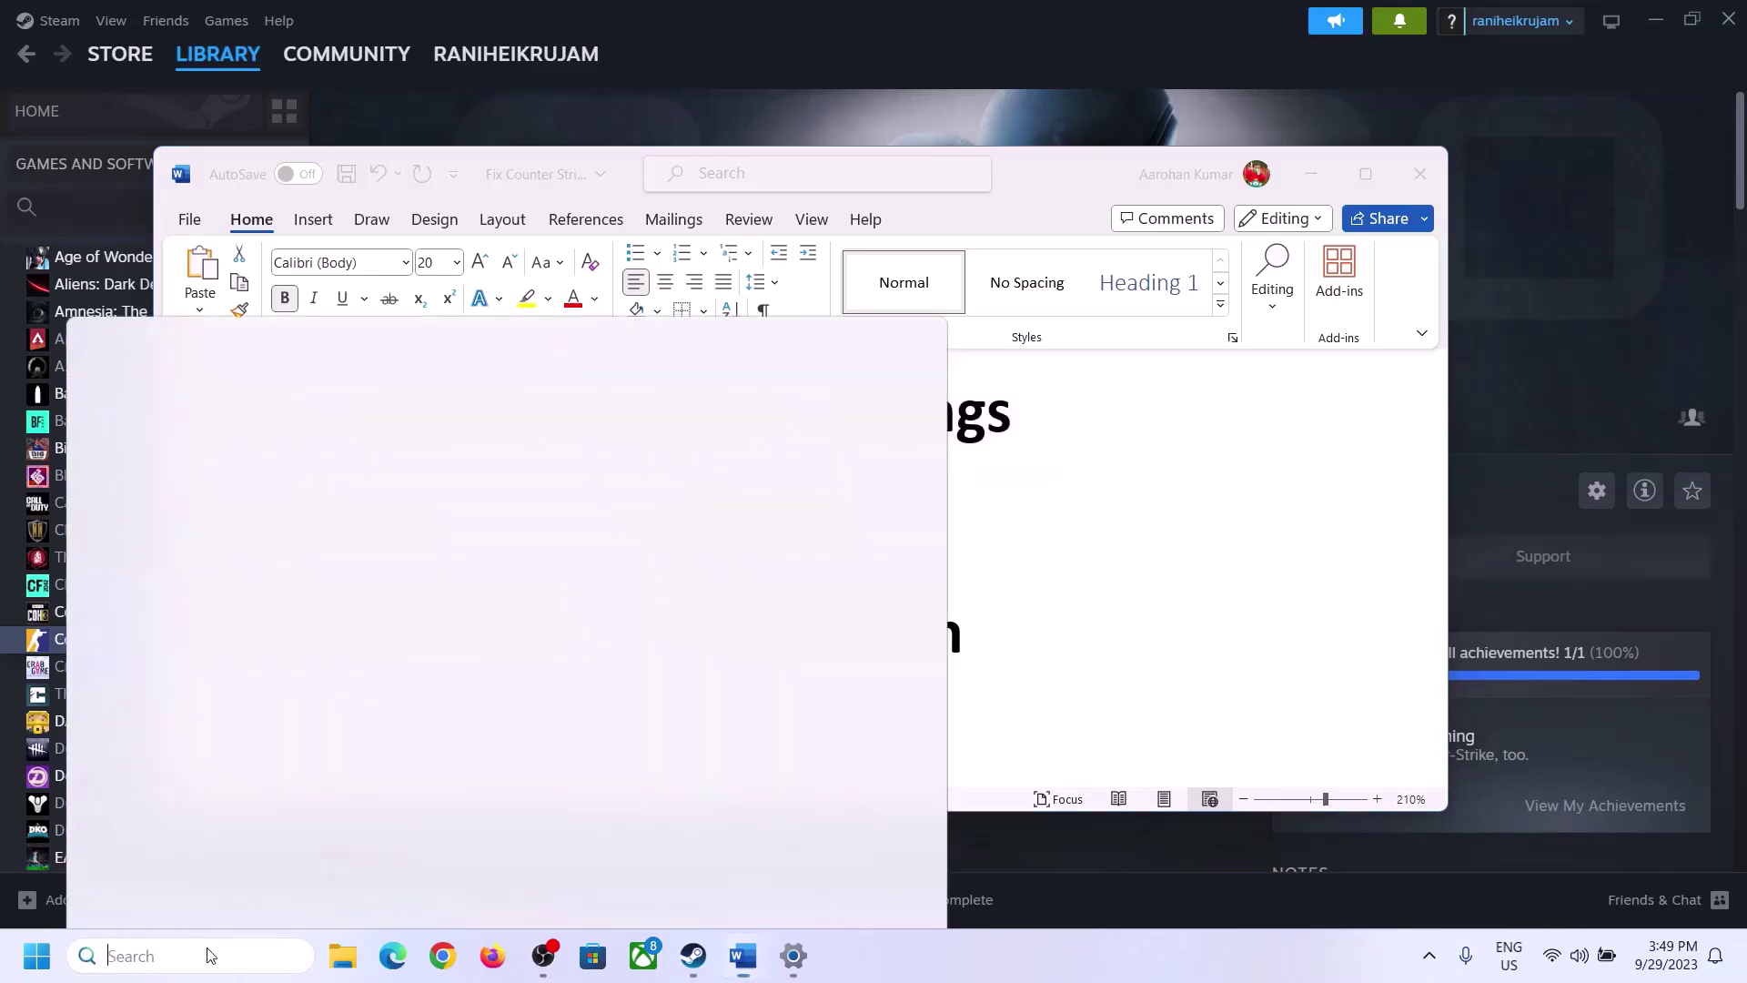
pyautogui.hotkey('ctrl', 'v')
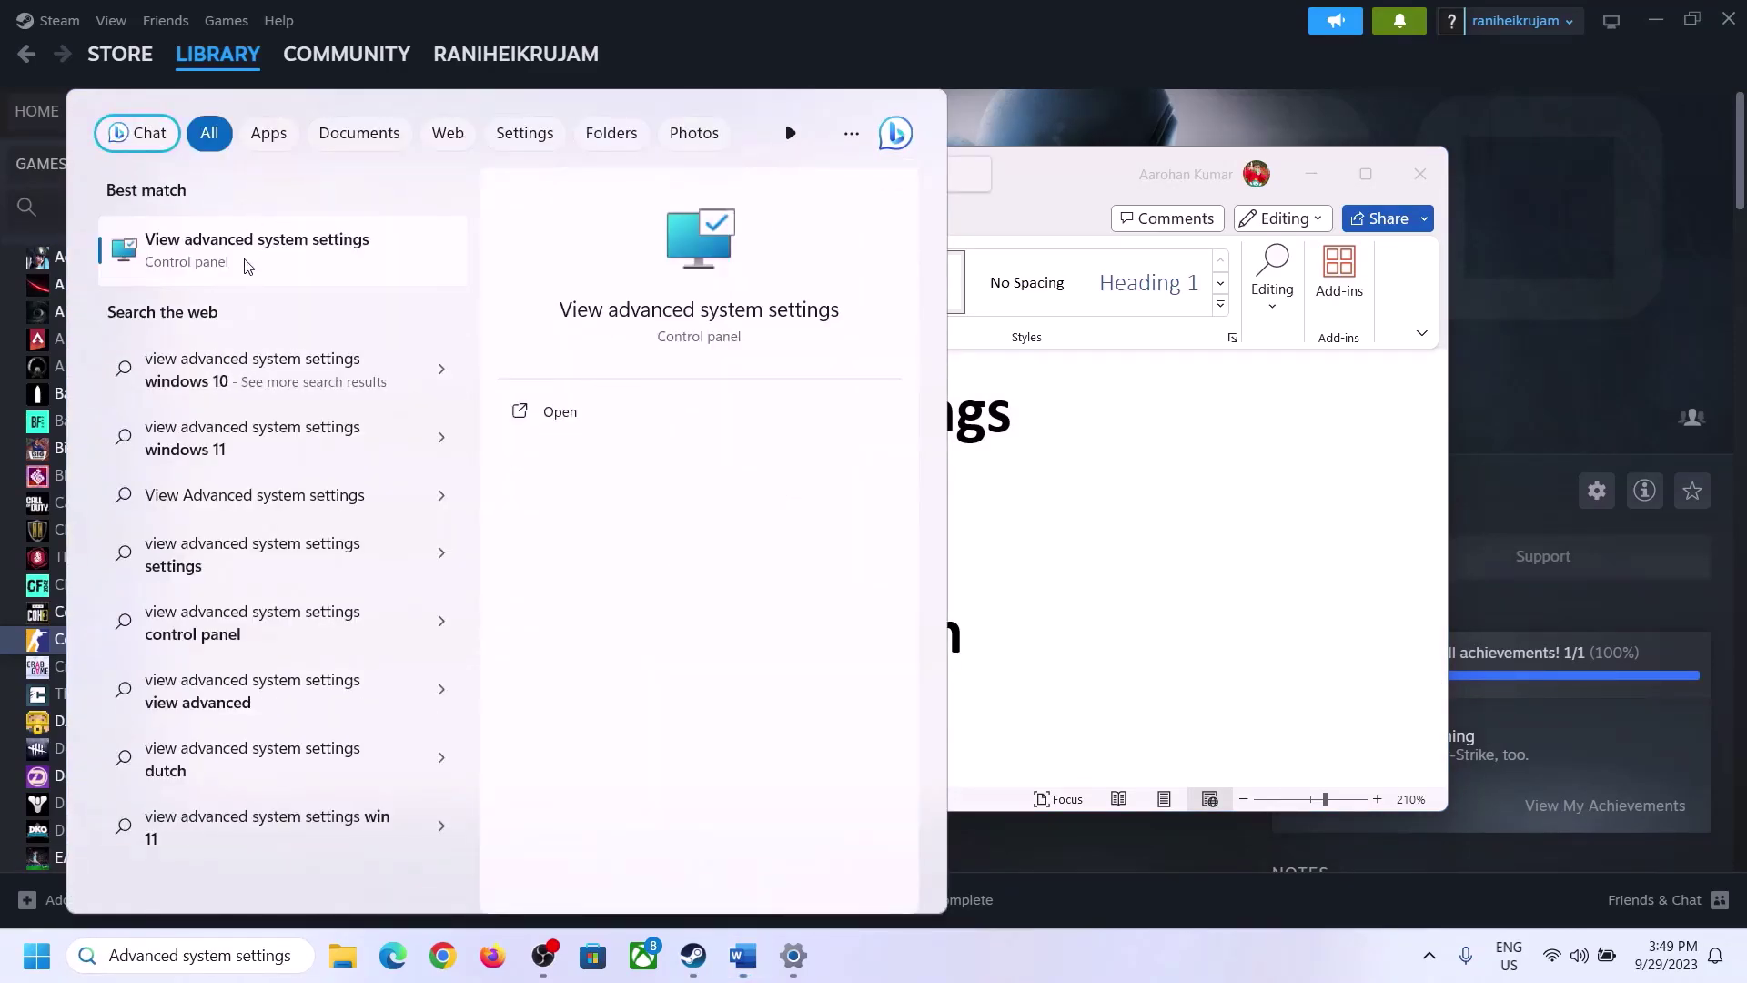
pyautogui.click(245, 264)
# Open the advanced performance options from System Properties and bring up the virtual memory settings
pyautogui.moveTo(363, 176); pyautogui.dragTo(779, 312)
pyautogui.click(978, 459)
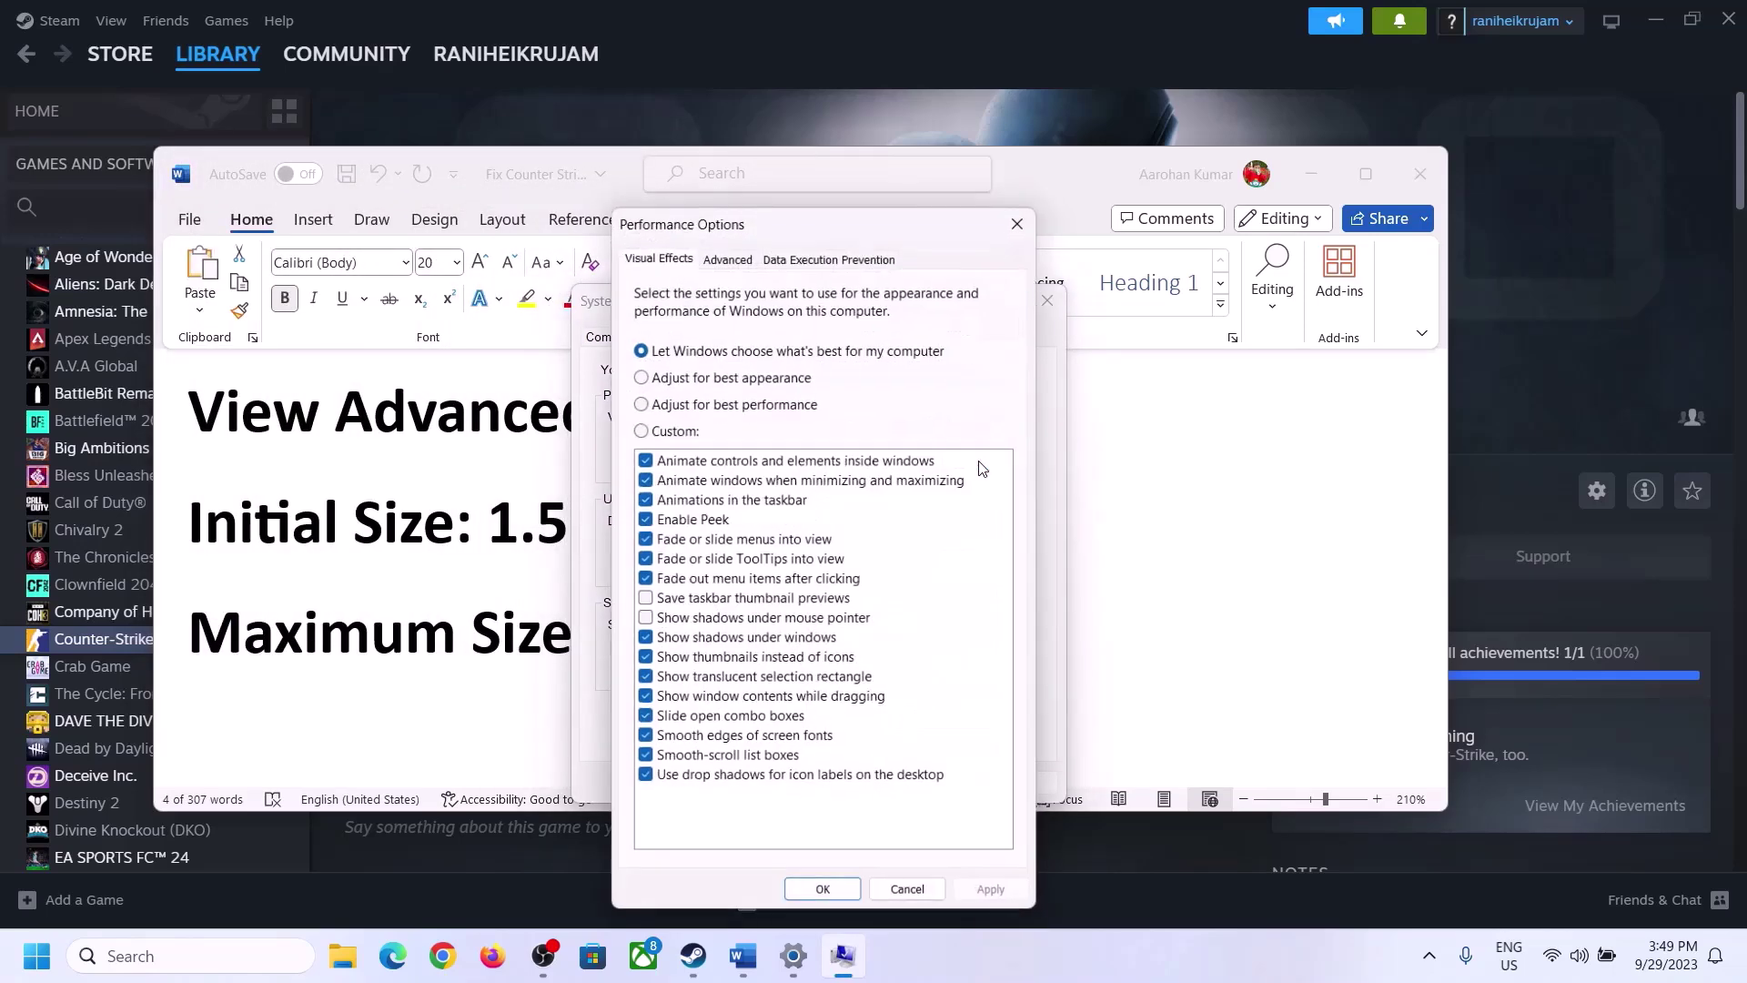
pyautogui.click(732, 257)
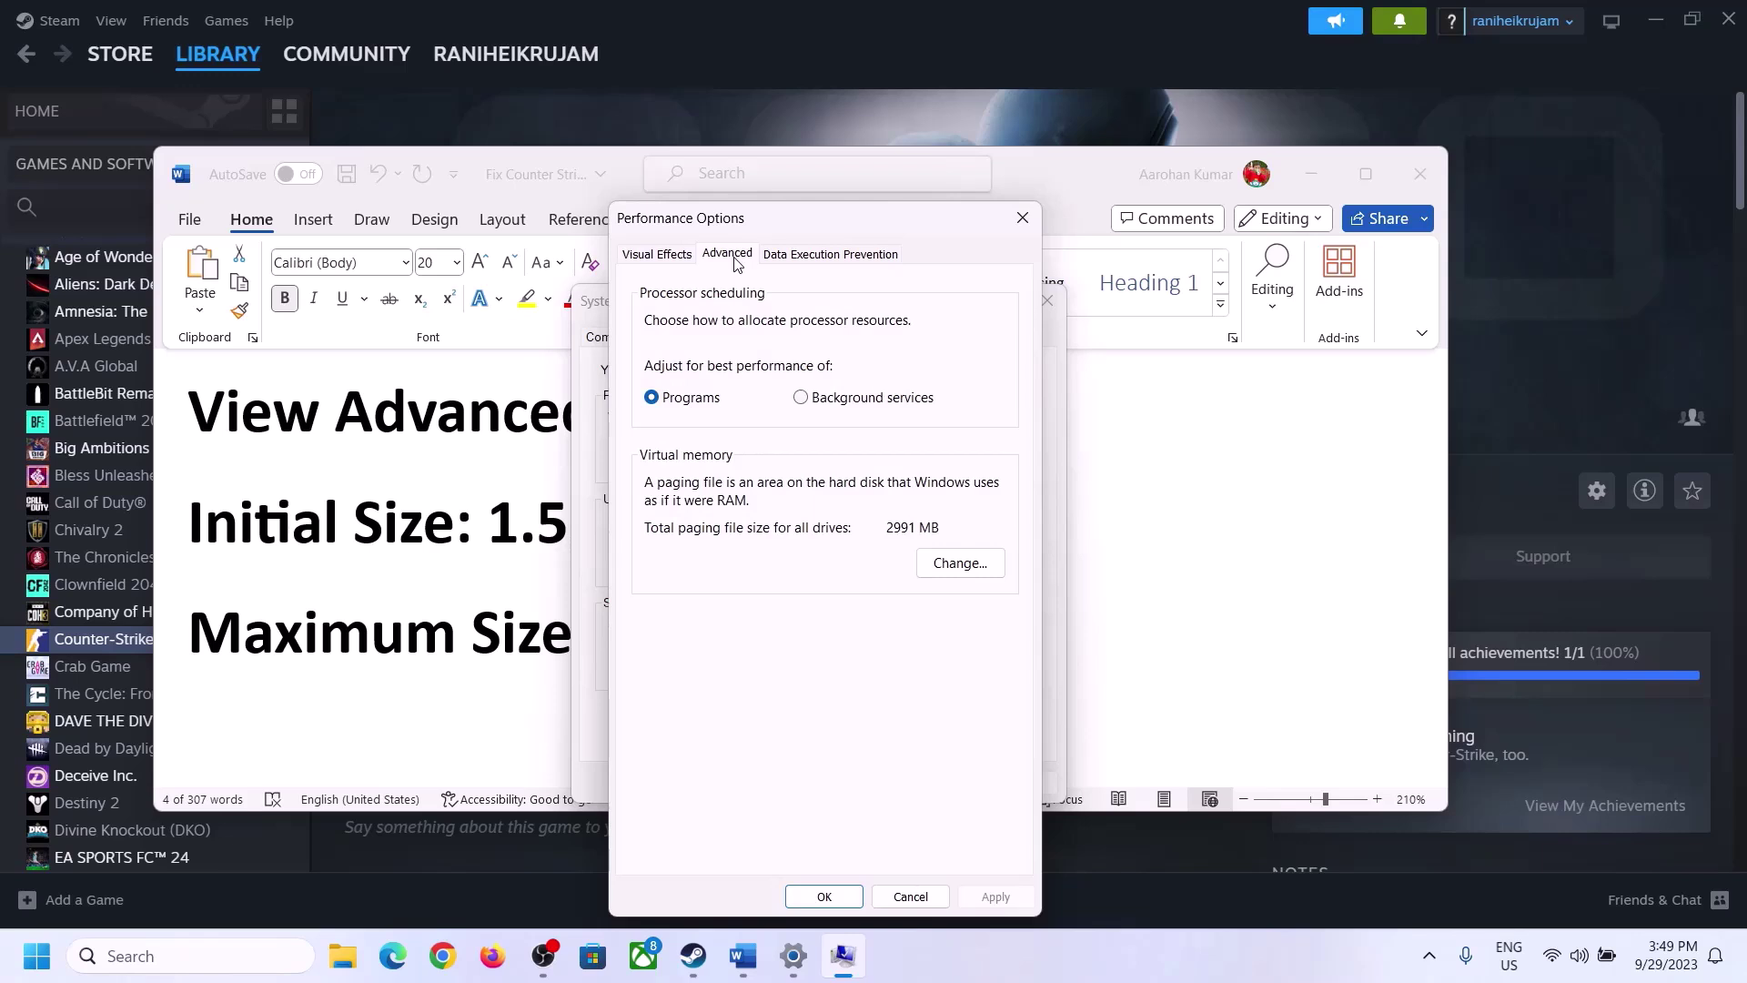
pyautogui.click(964, 564)
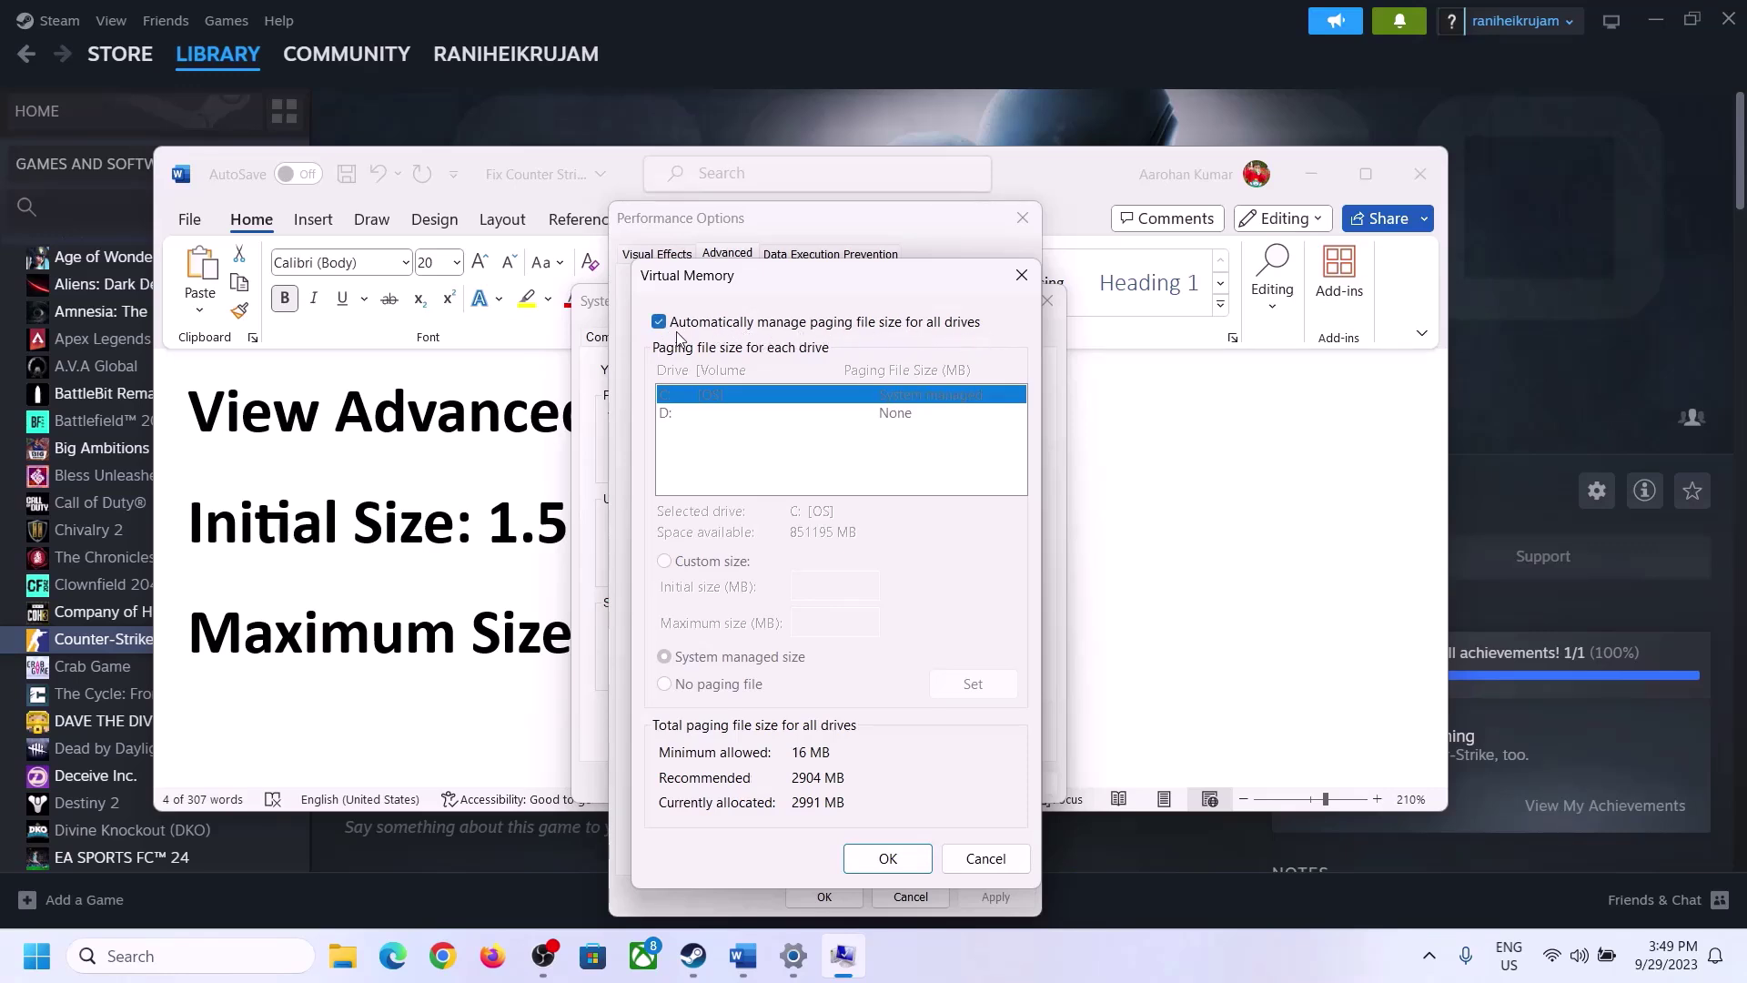
# Turn off automatic paging file management for all drives and choose a custom size for drive C:
pyautogui.click(658, 322)
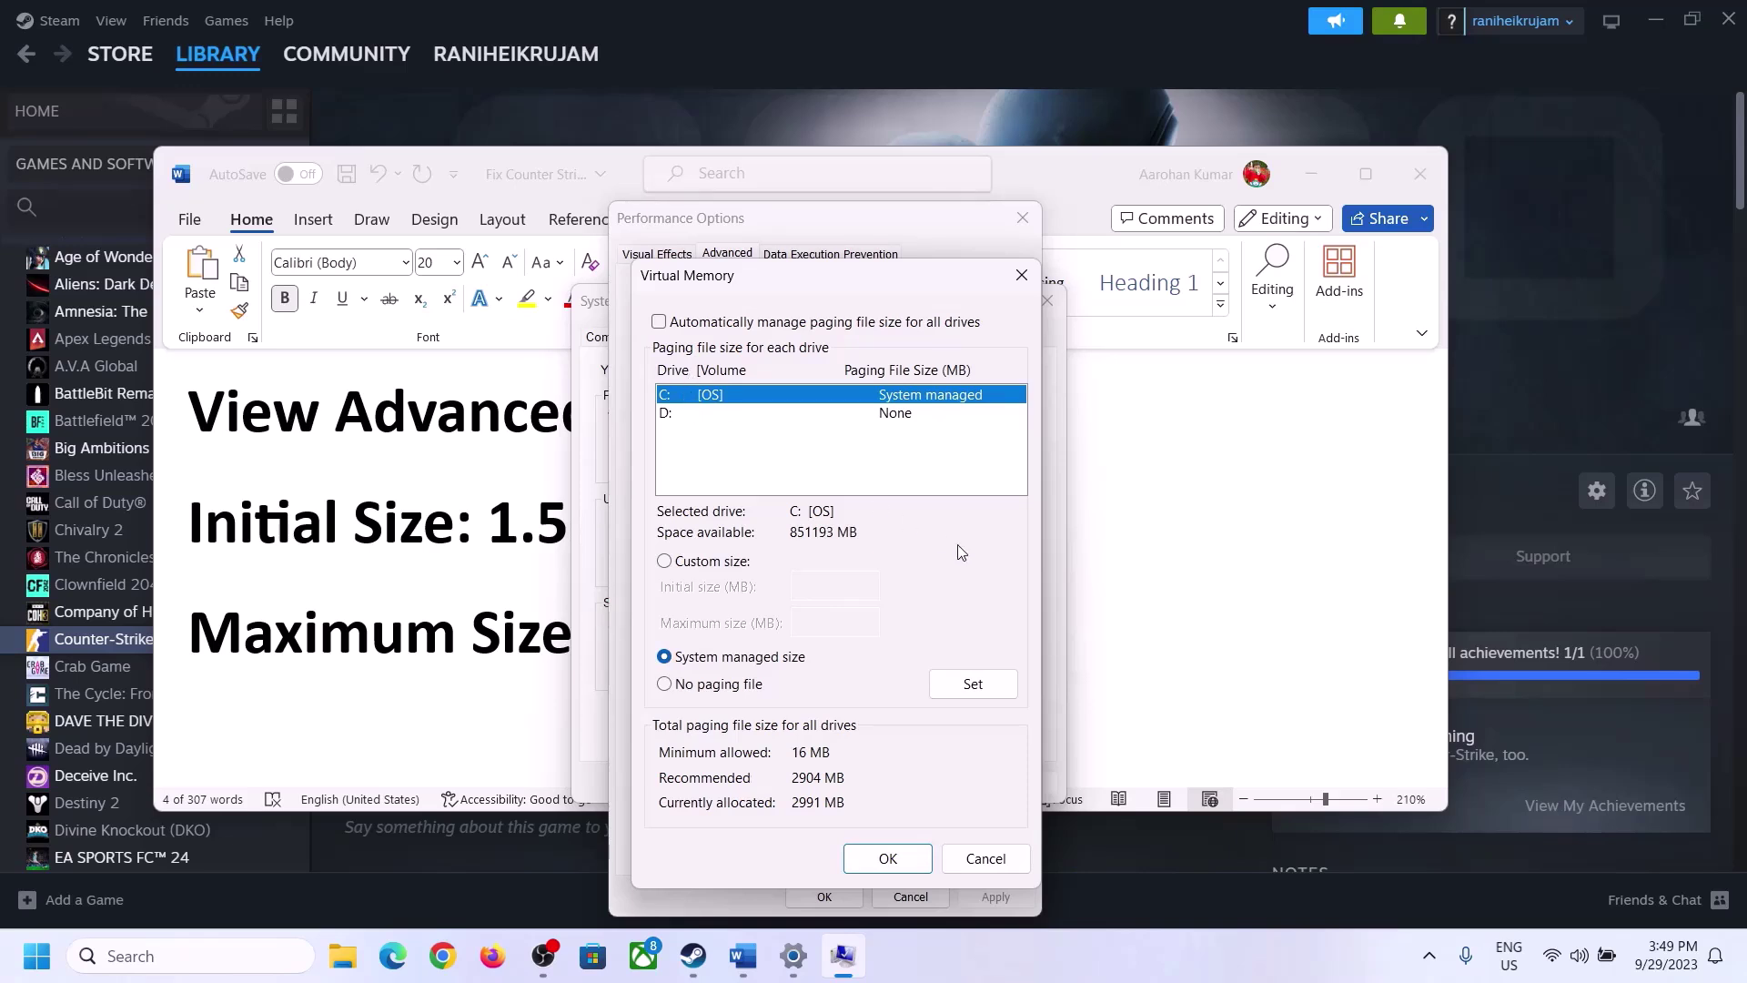
pyautogui.click(664, 561)
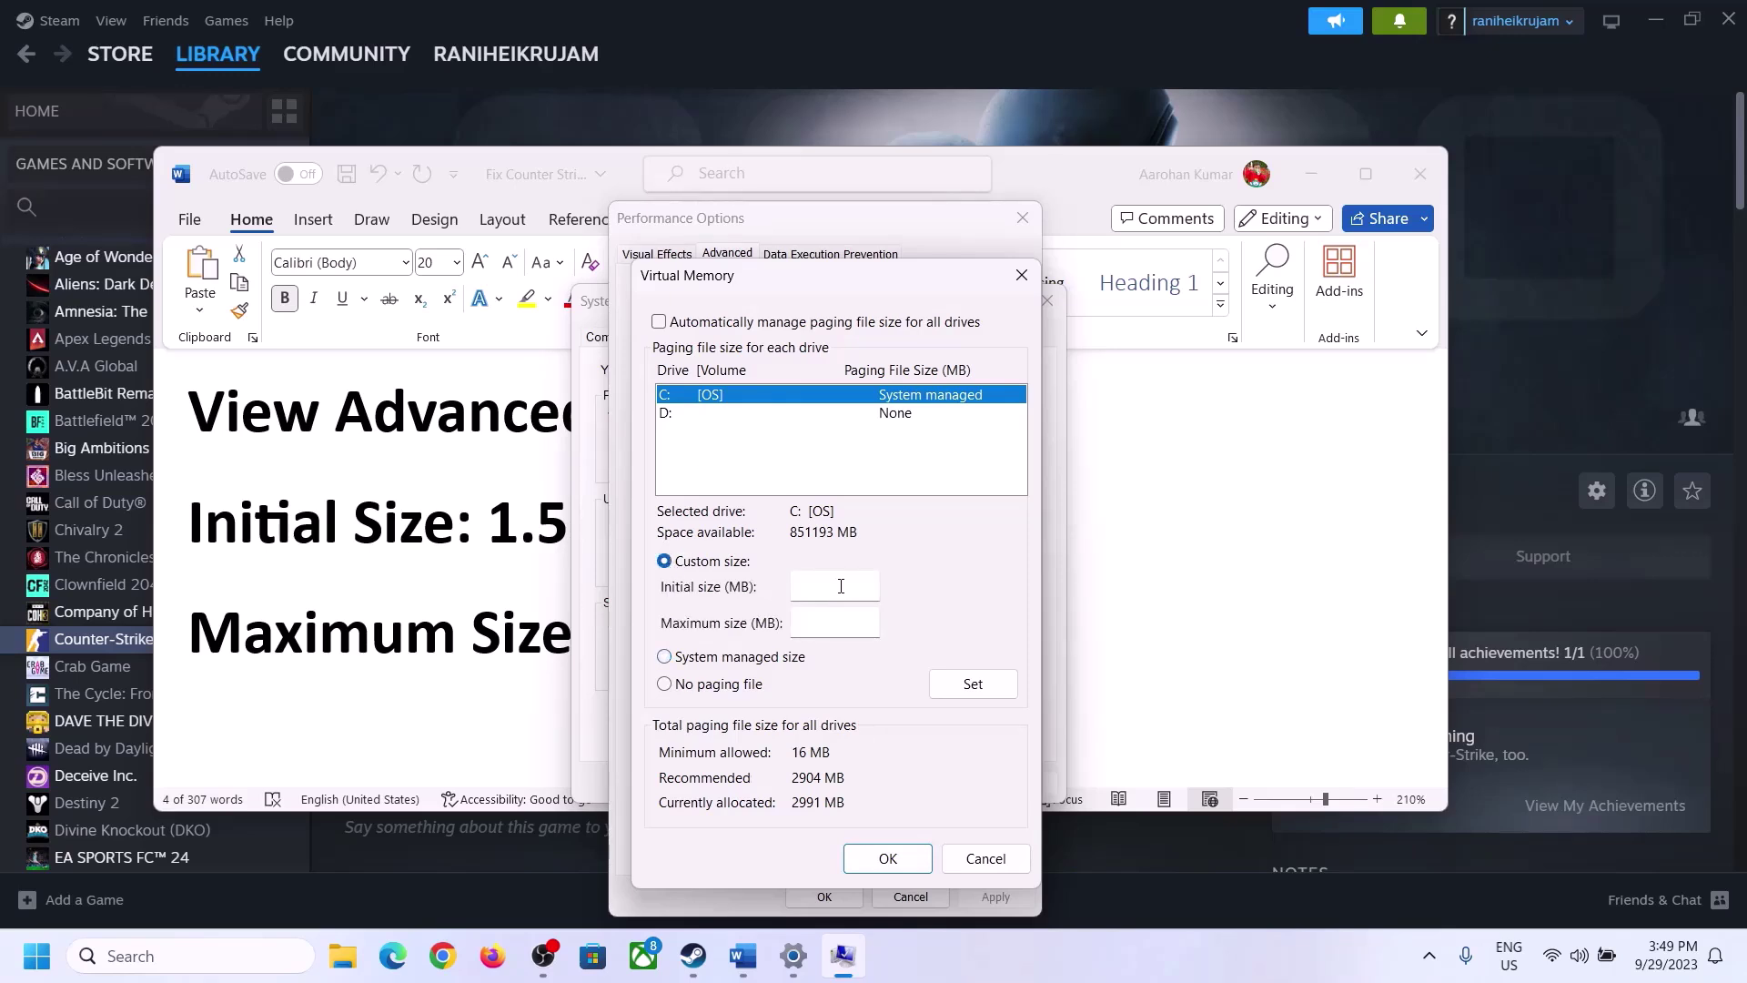
pyautogui.click(836, 586)
# Highlight the initial size formula "1.5 x Total Ram" in the notes and look up the installed RAM on the Windows Settings About page
pyautogui.click(470, 543)
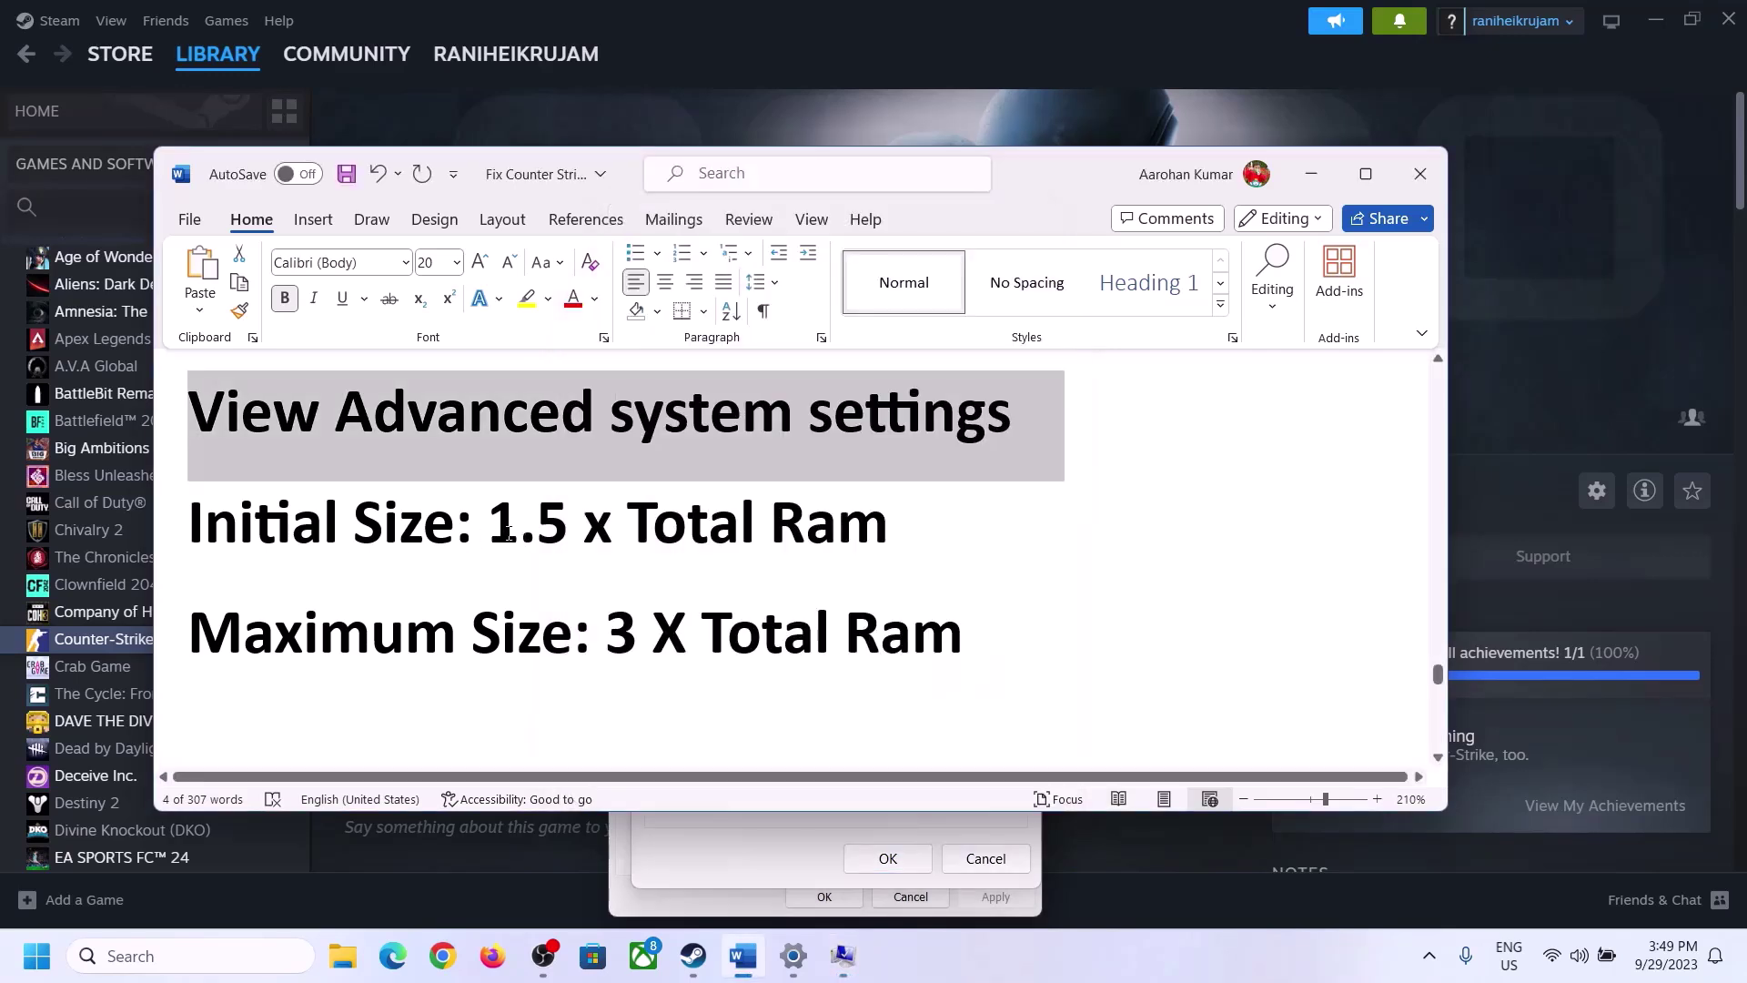
pyautogui.moveTo(491, 539); pyautogui.dragTo(810, 543)
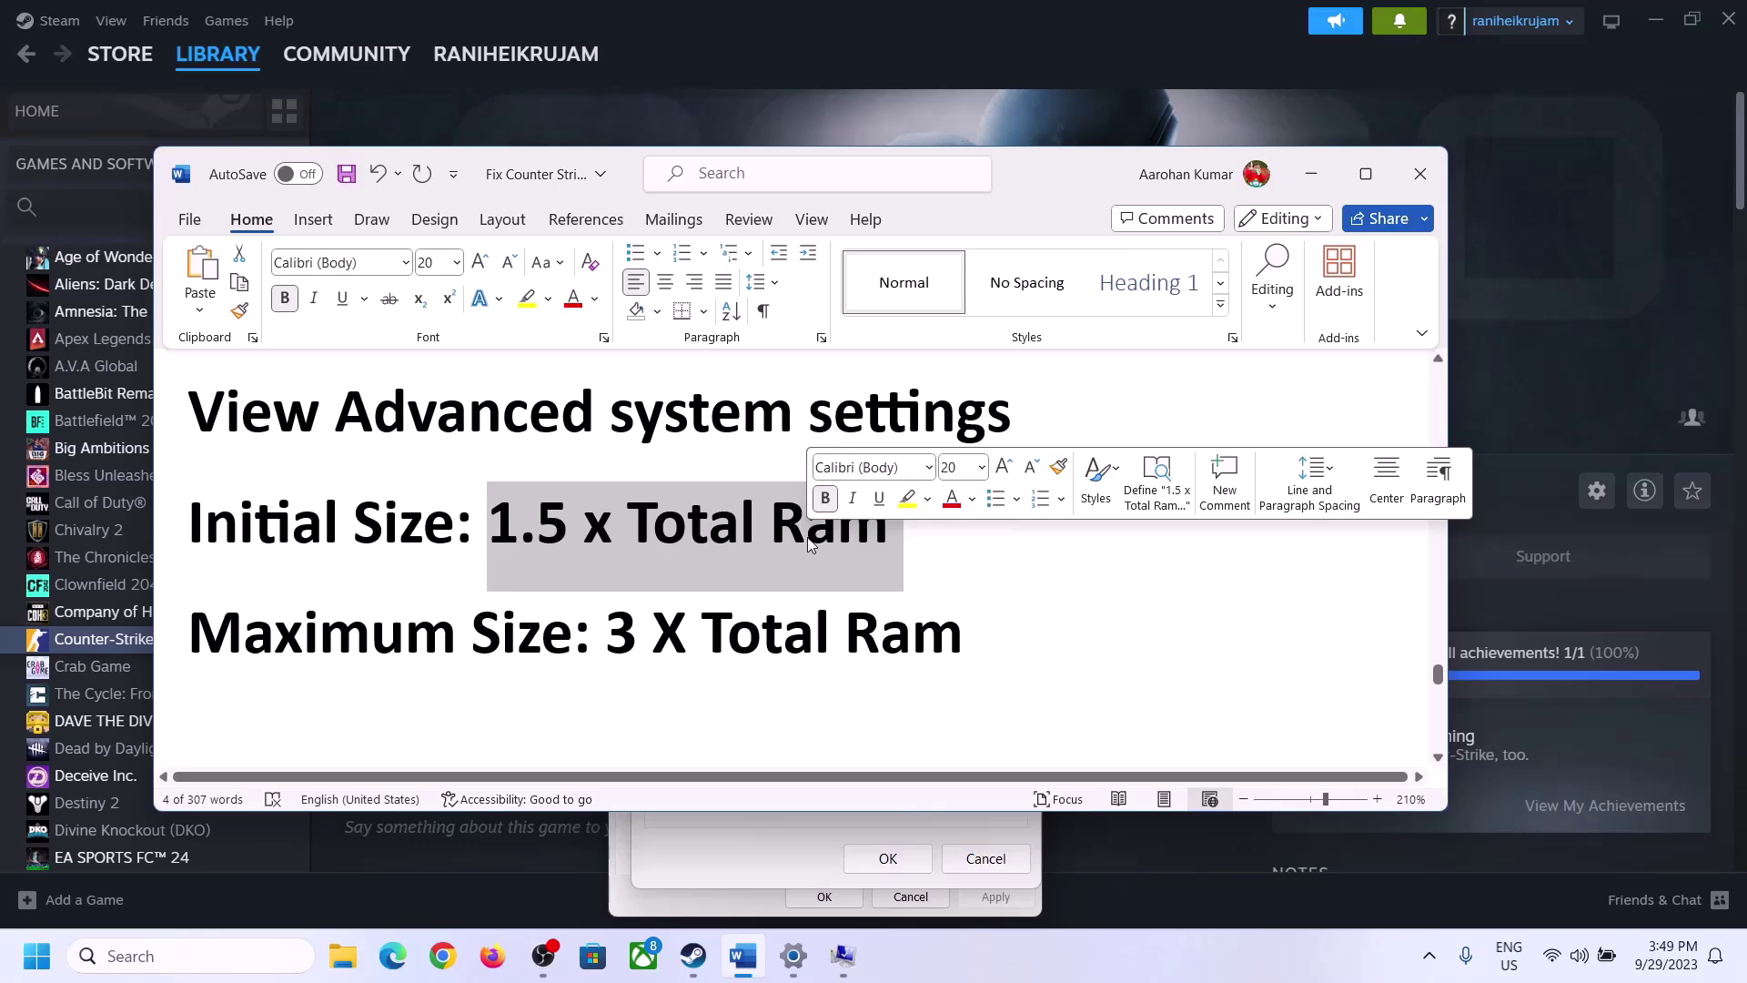
pyautogui.click(794, 958)
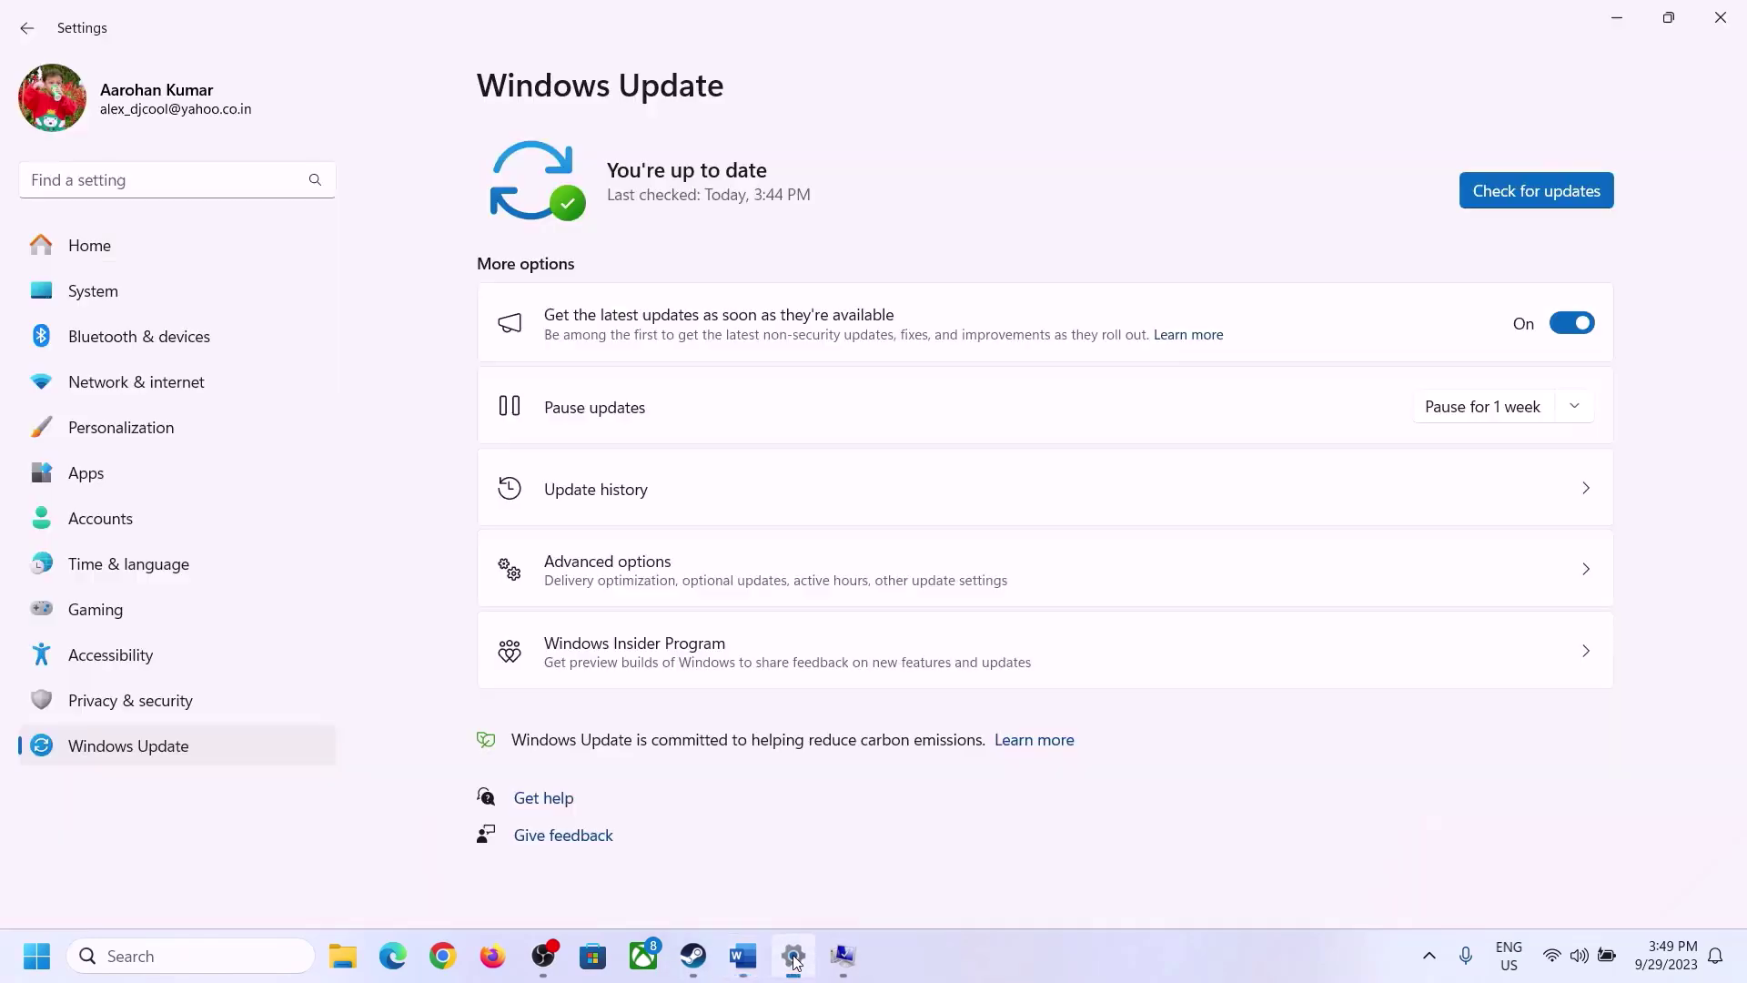
pyautogui.click(80, 300)
pyautogui.scroll(-8, 604, 779)
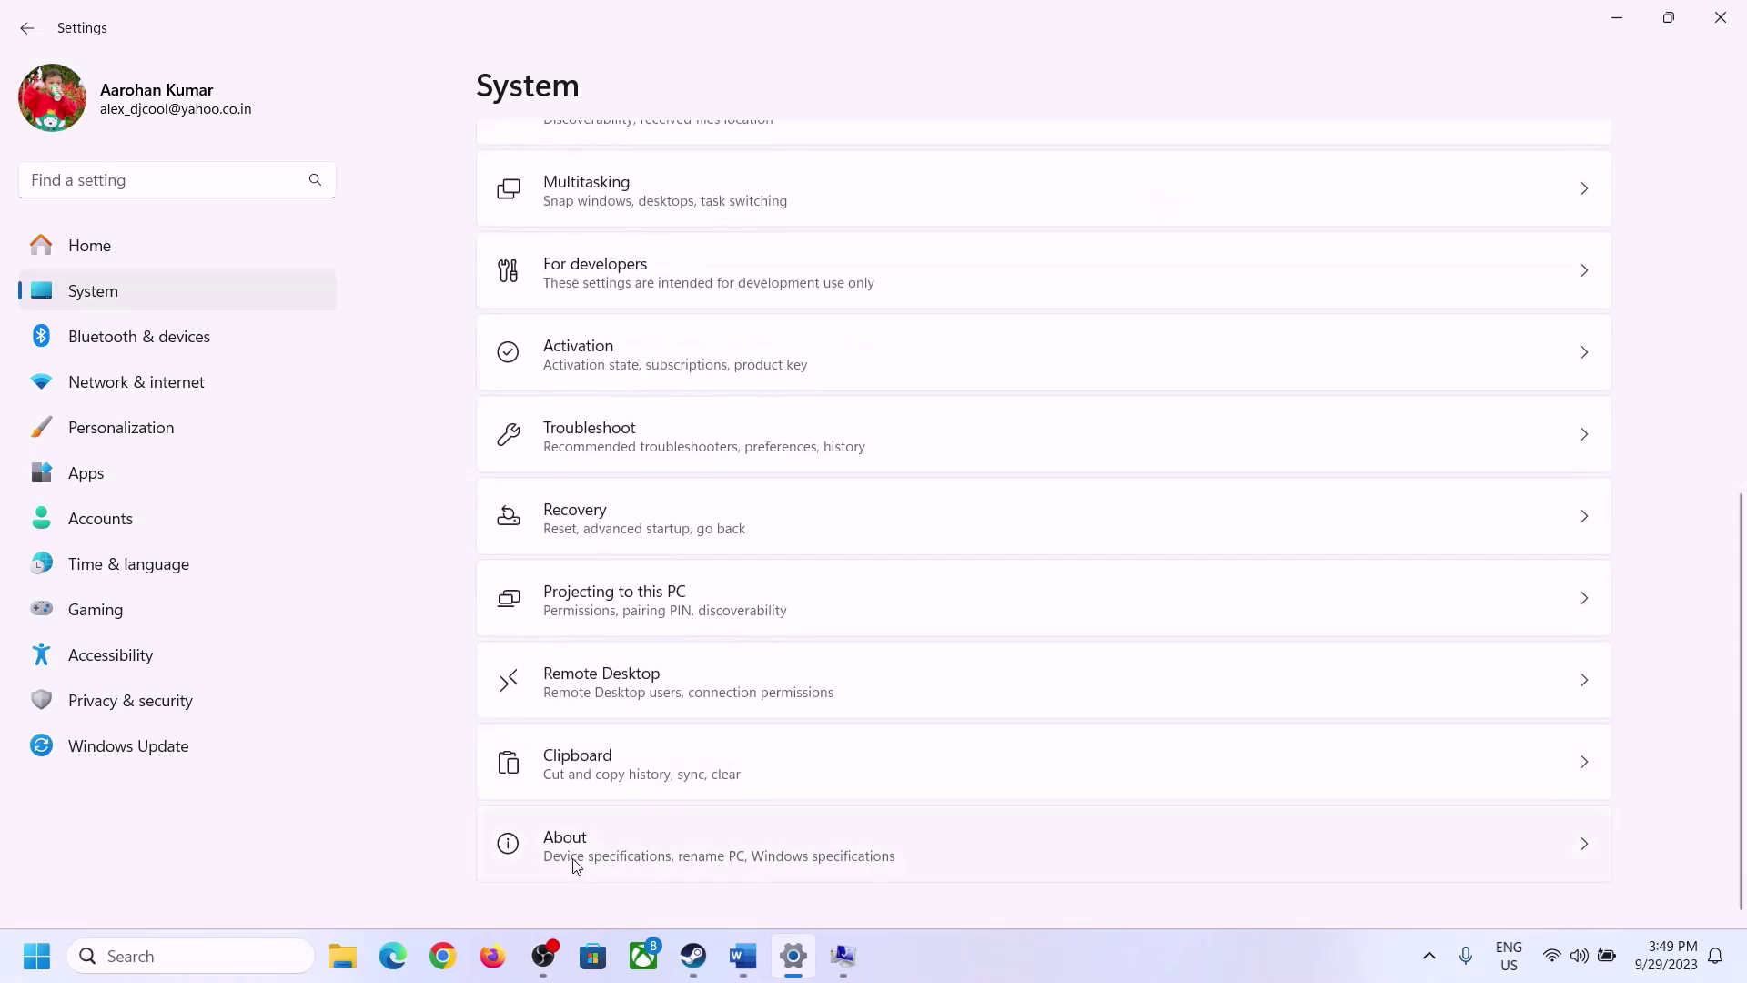
pyautogui.click(575, 863)
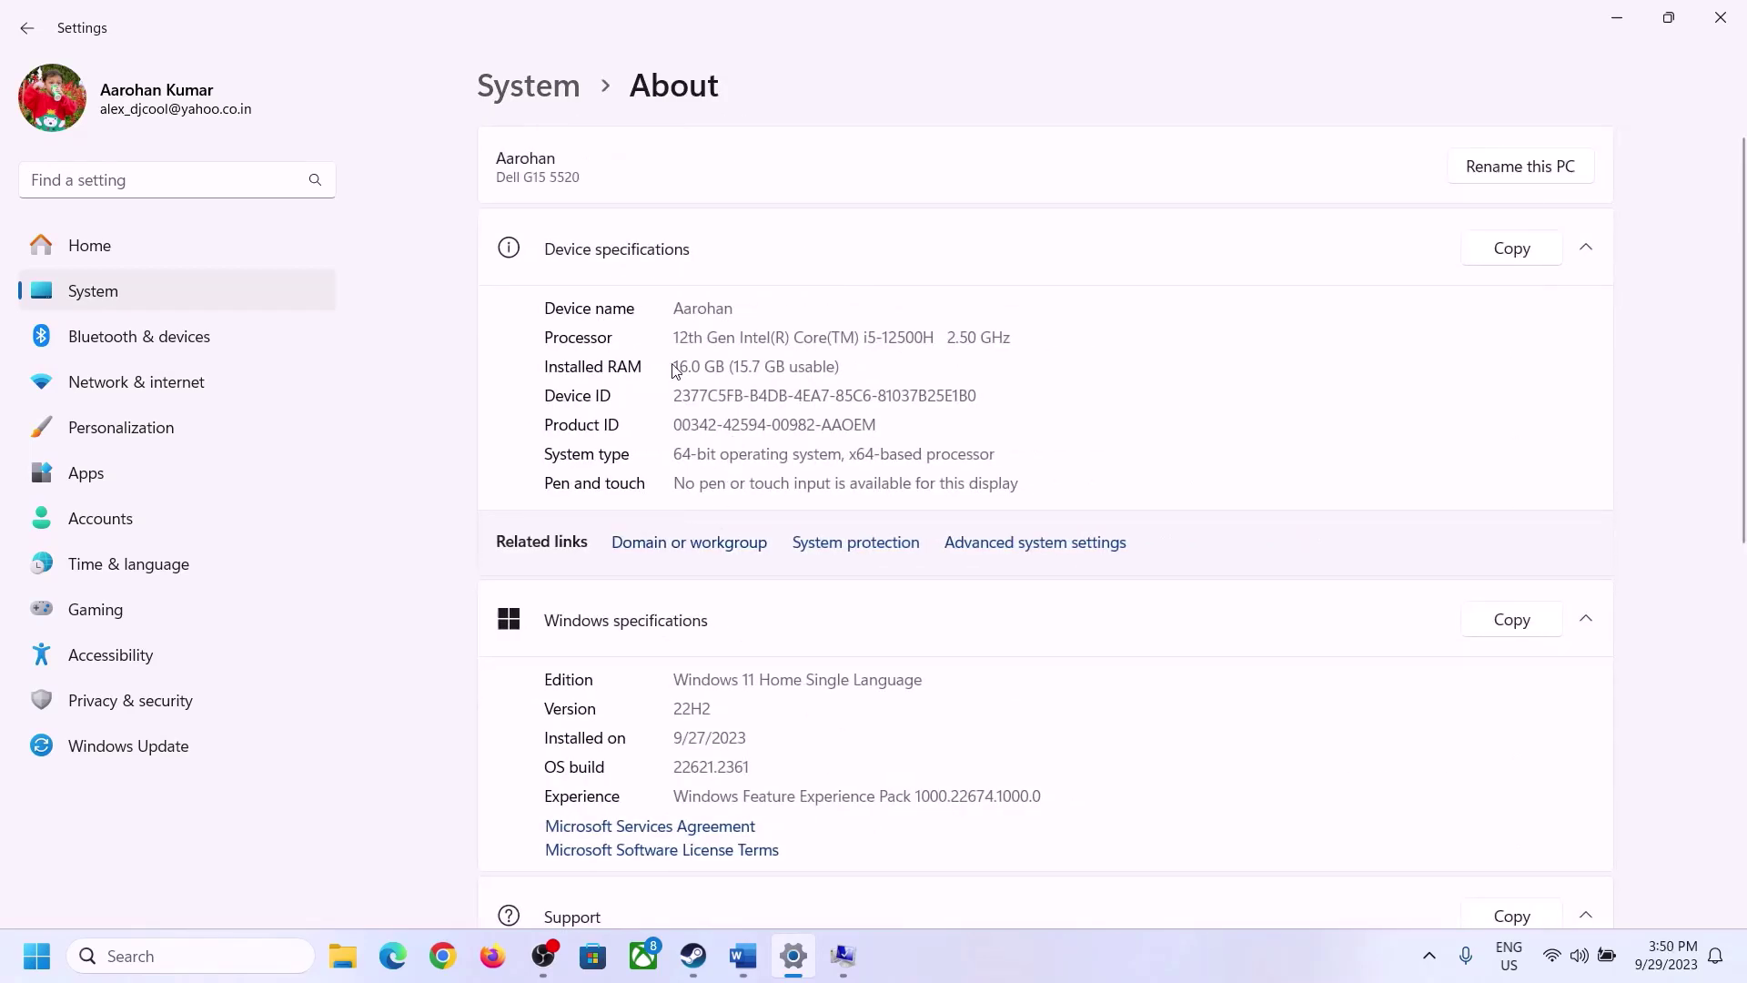
pyautogui.moveTo(688, 366); pyautogui.dragTo(674, 367)
pyautogui.click(687, 365)
pyautogui.moveTo(690, 364); pyautogui.dragTo(672, 364)
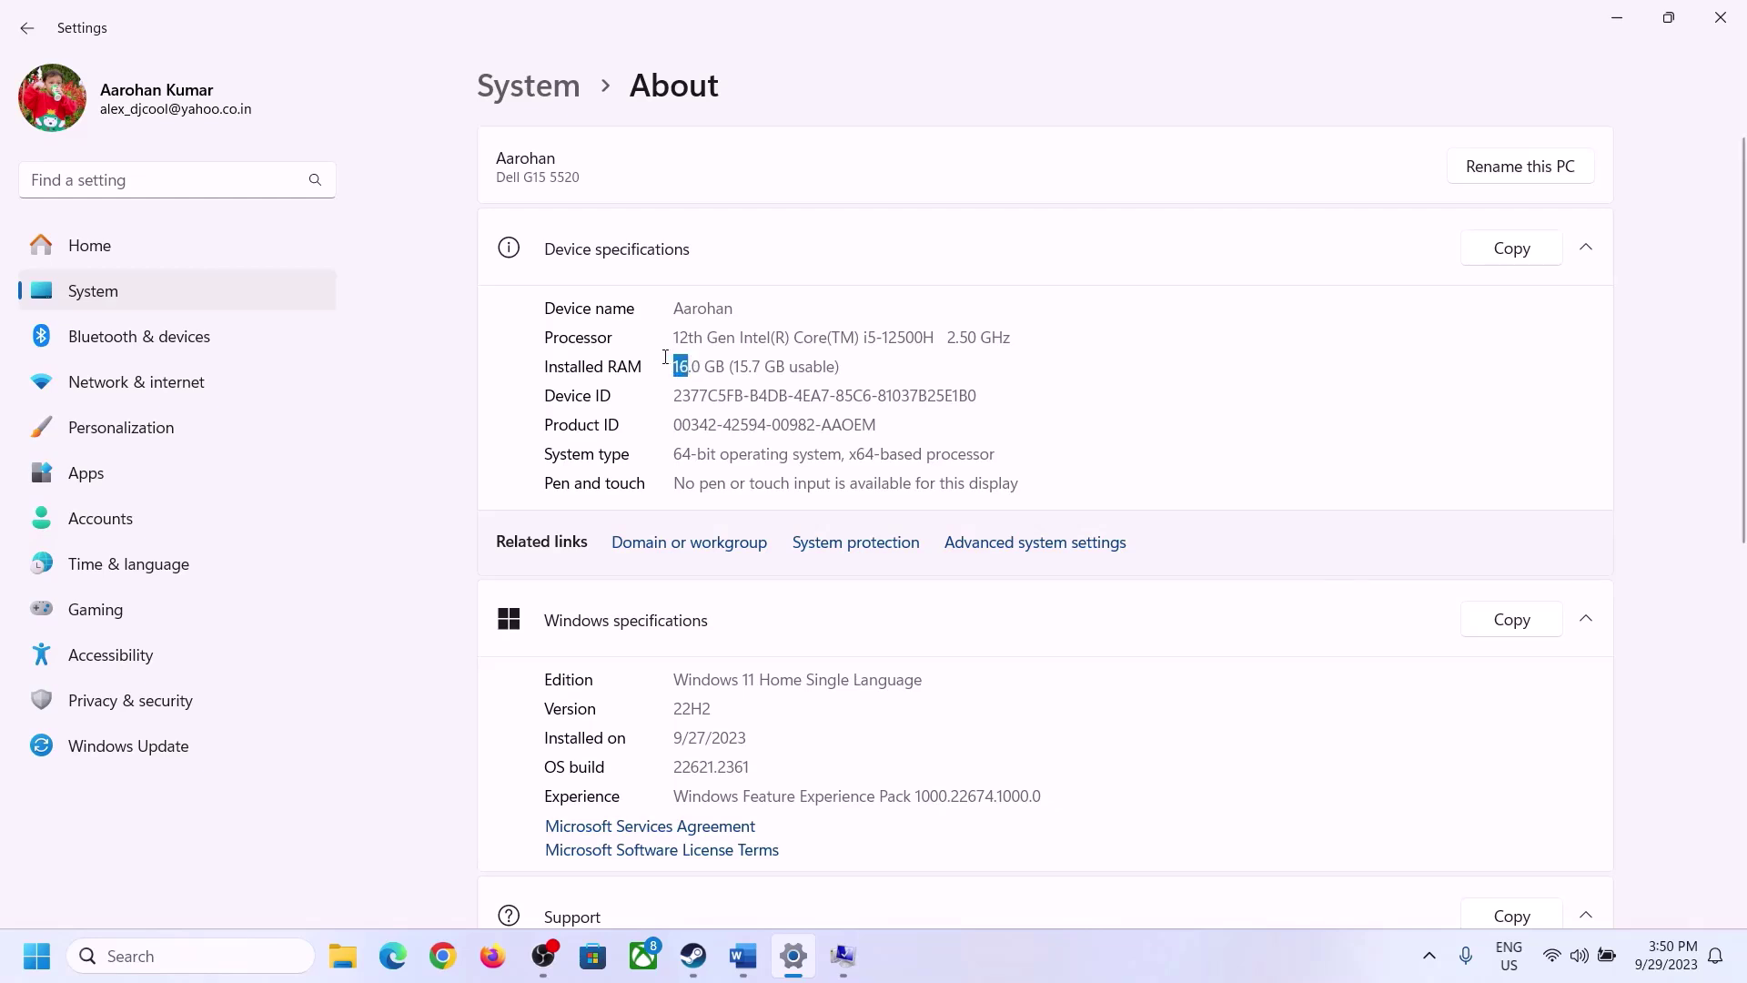